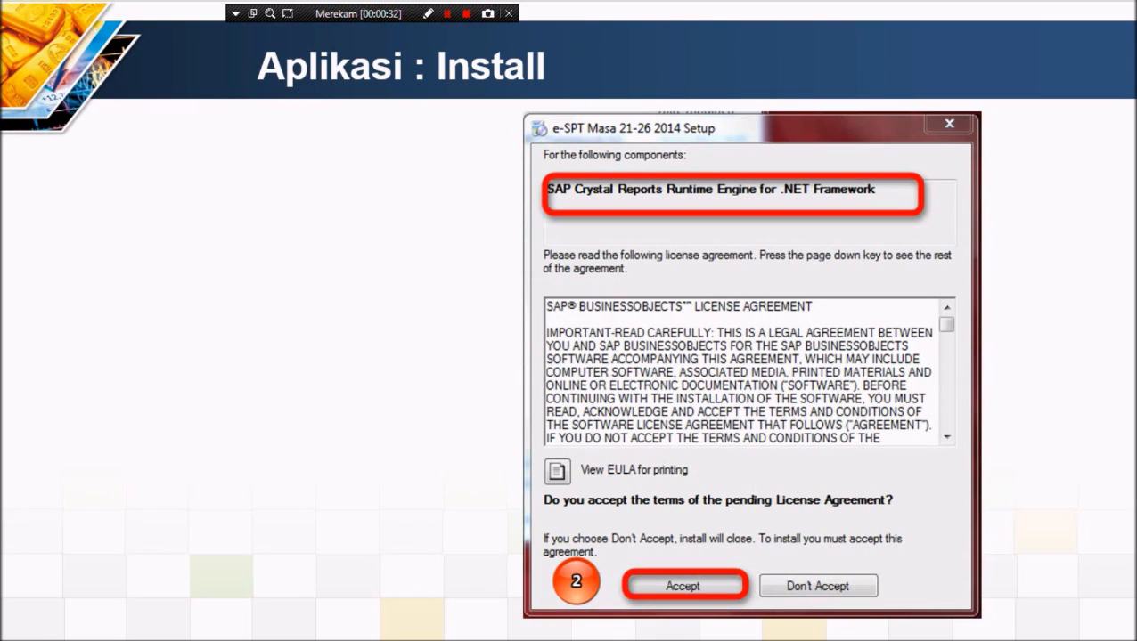
Step: Advance the slideshow through the licence, welcome and folder screenshots to Installation Complete
key(Right)
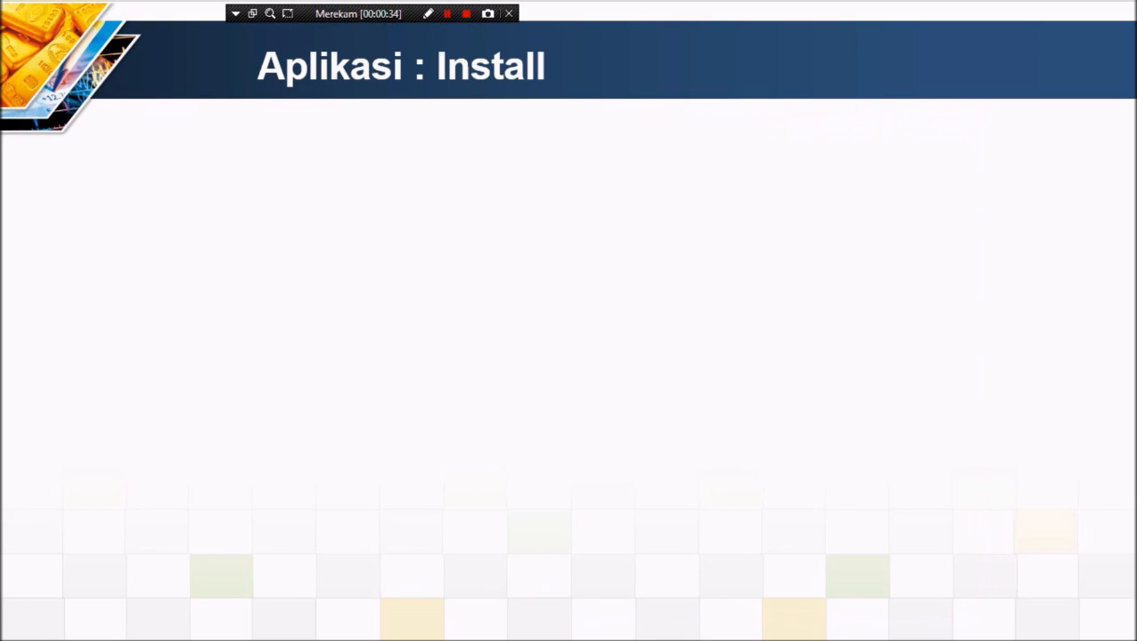
key(Right)
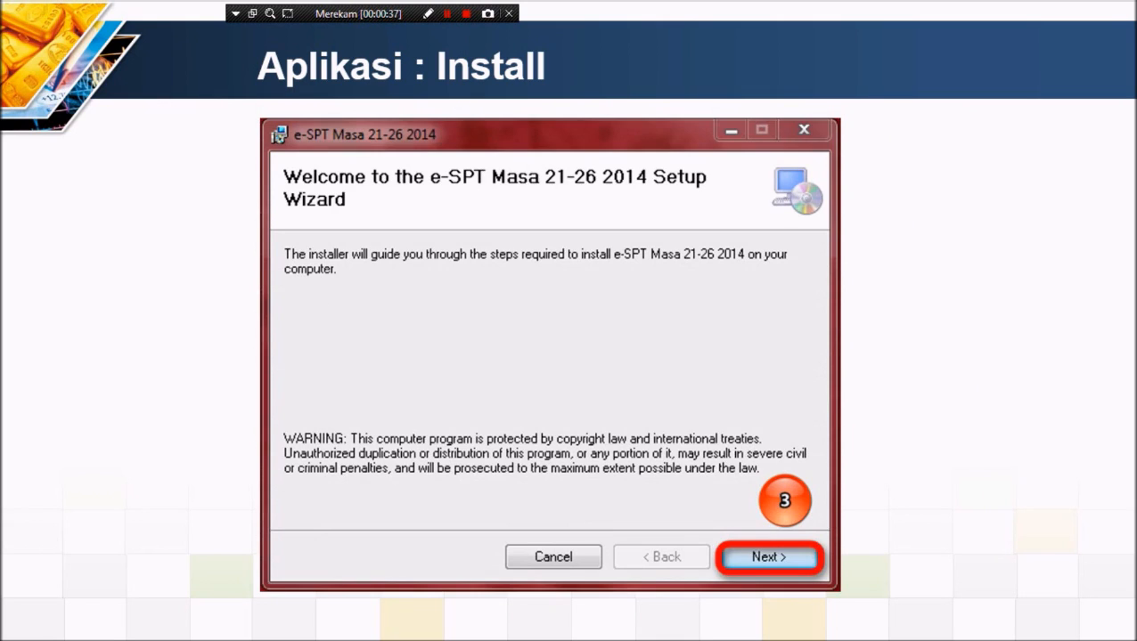
key(Right)
key(Right)
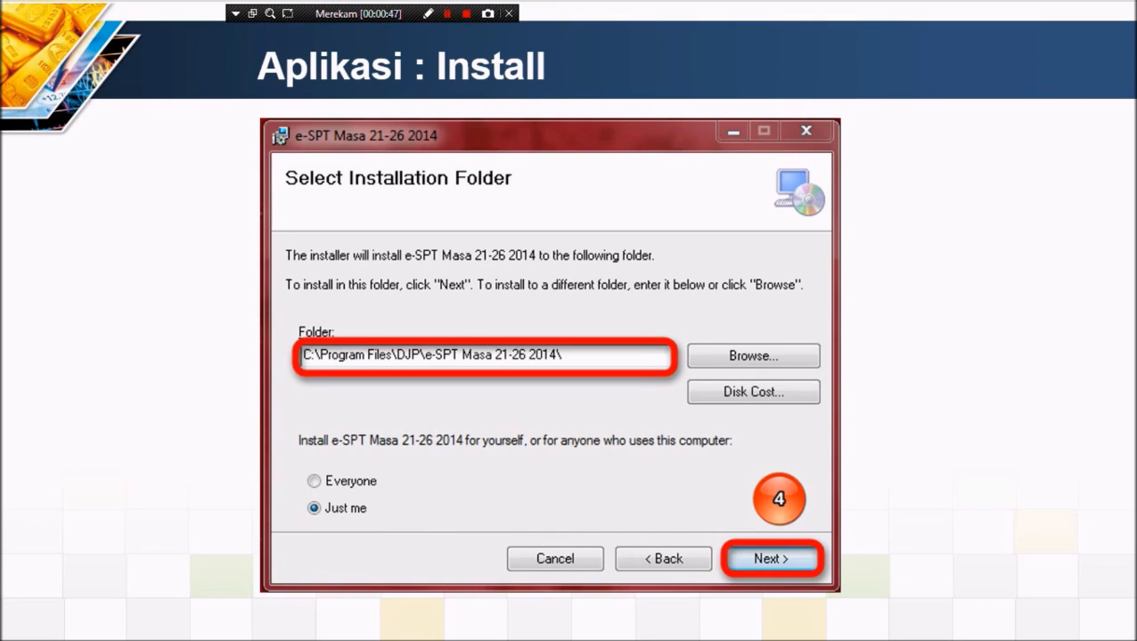
key(Right)
key(Right)
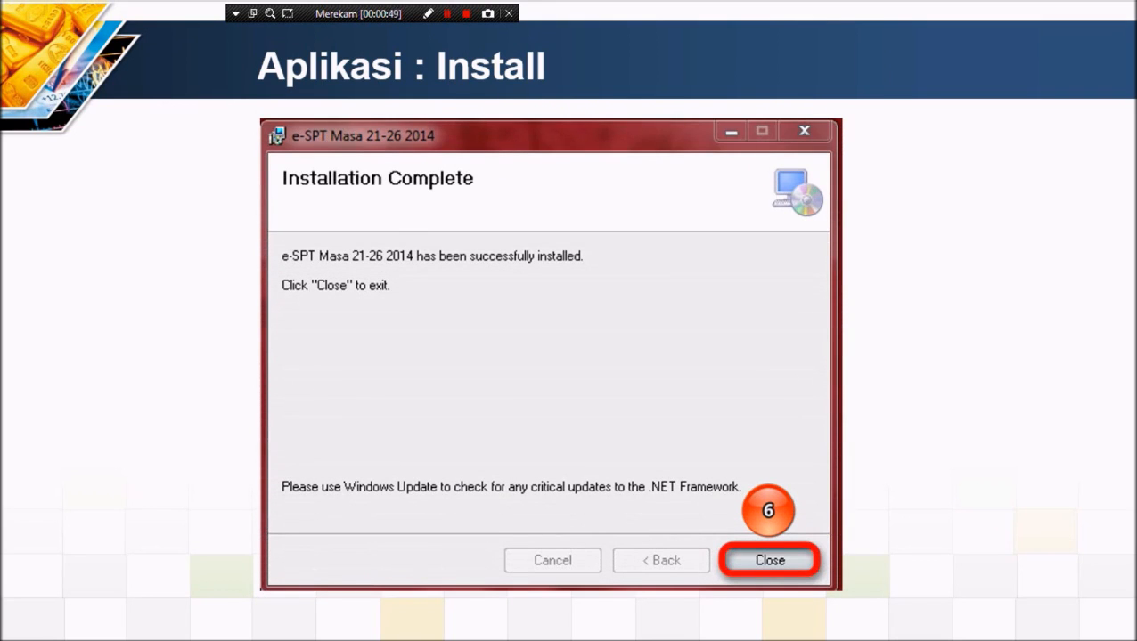
key(Right)
key(Right)
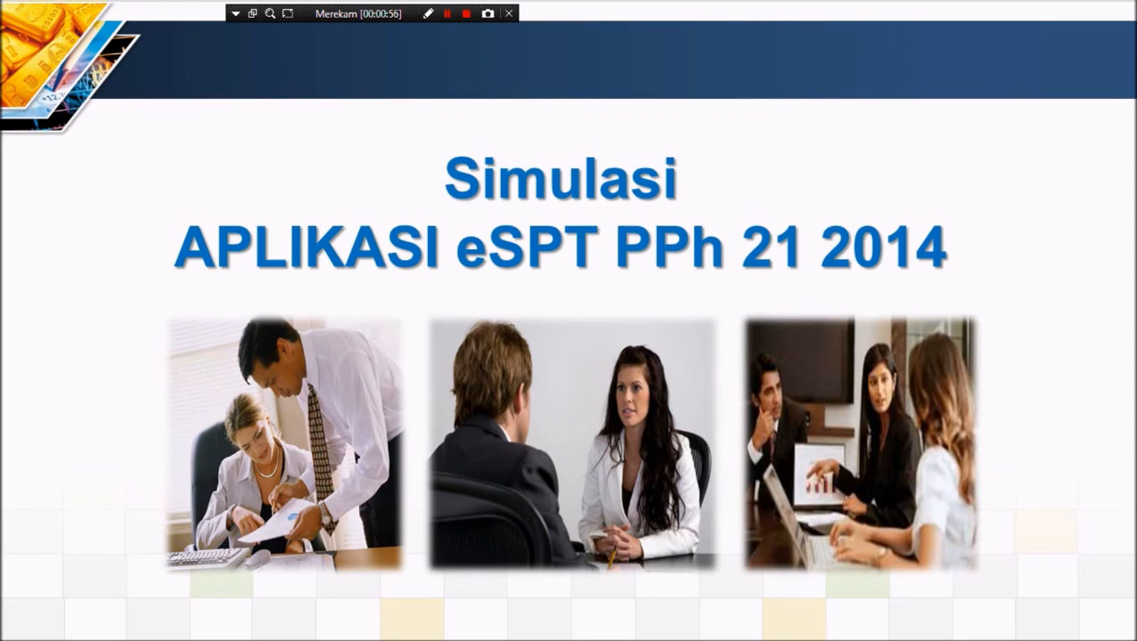
Step: Go to slide 16 and open the linked Simulasi.doc in Word, accepting the security notice
key(Right)
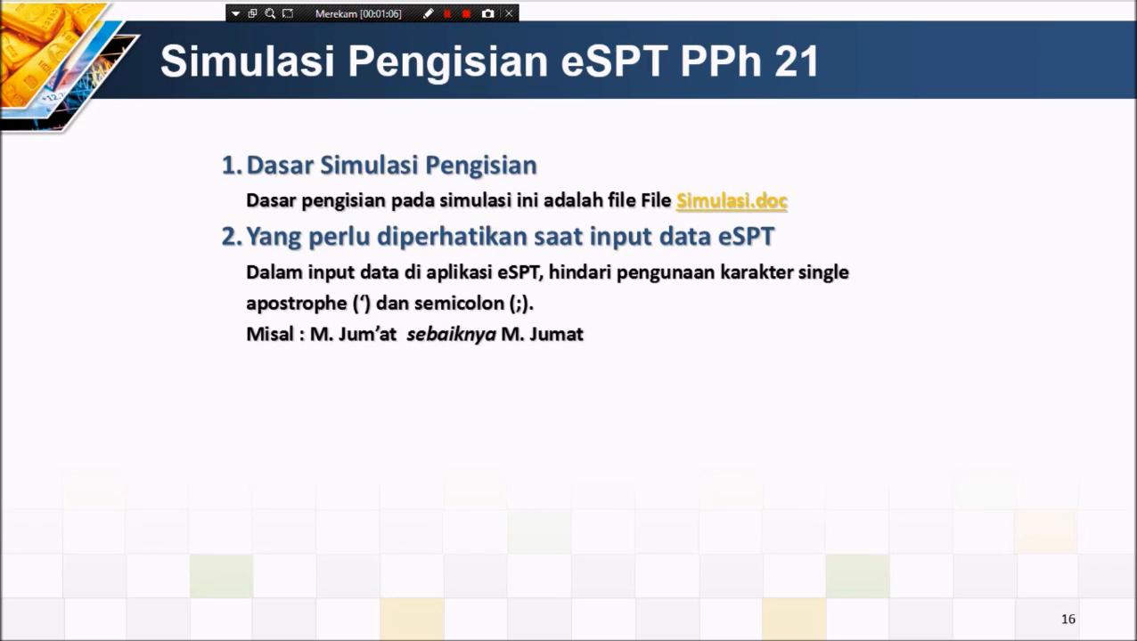
click(703, 205)
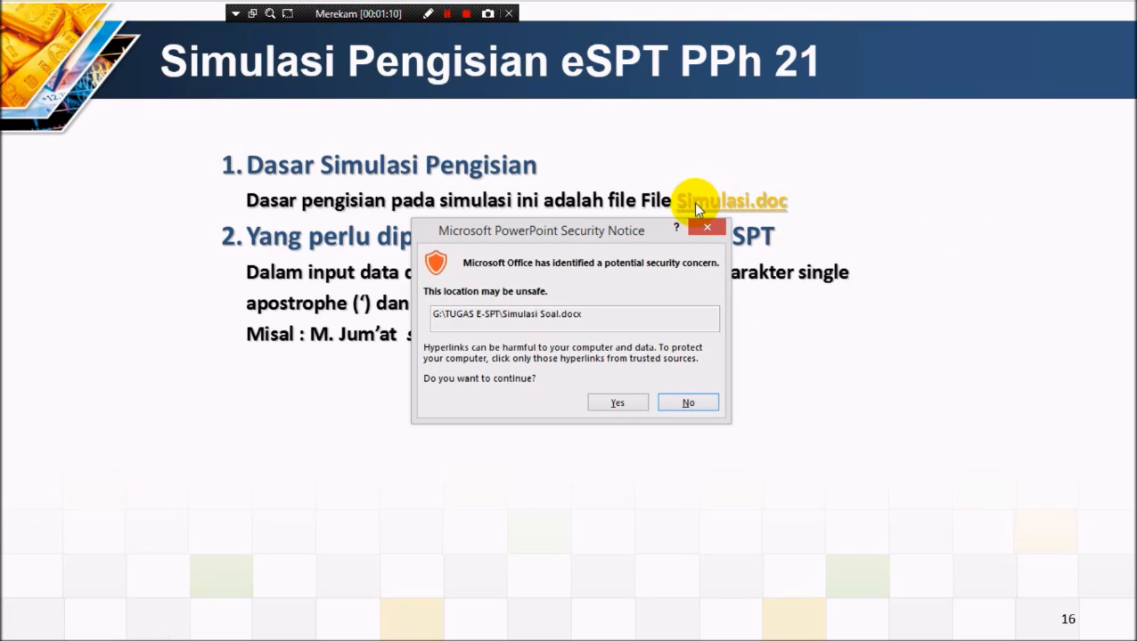
click(620, 404)
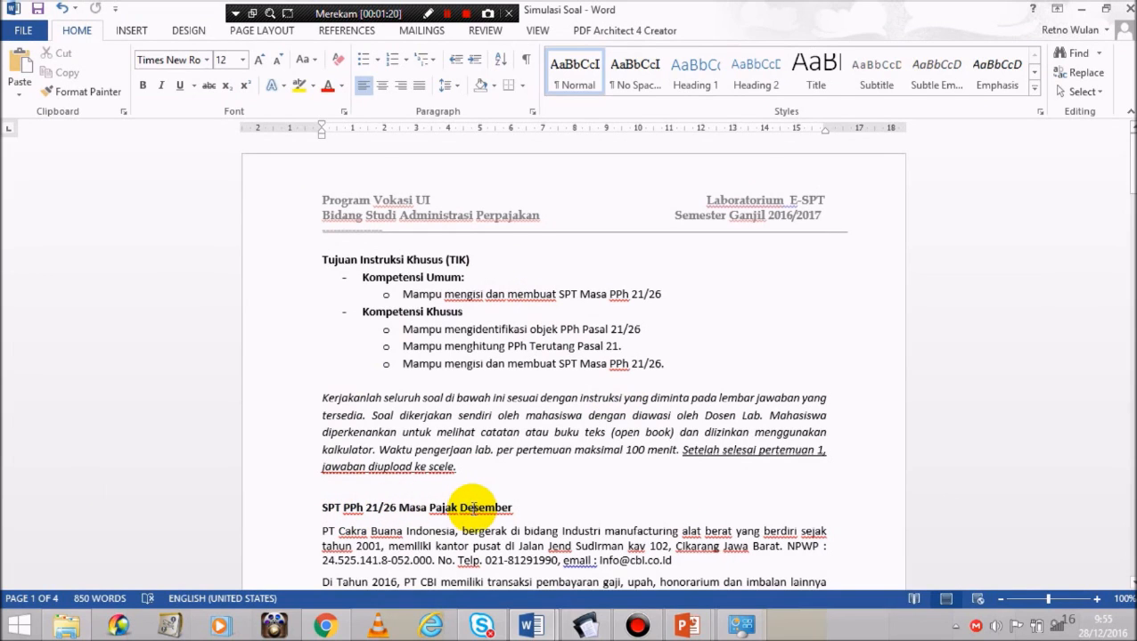
Step: Read down the Simulasi Soal document through the employee and salary tables to Identitas Lawan Transaksi
click(758, 453)
scroll(759, 453, down, 1)
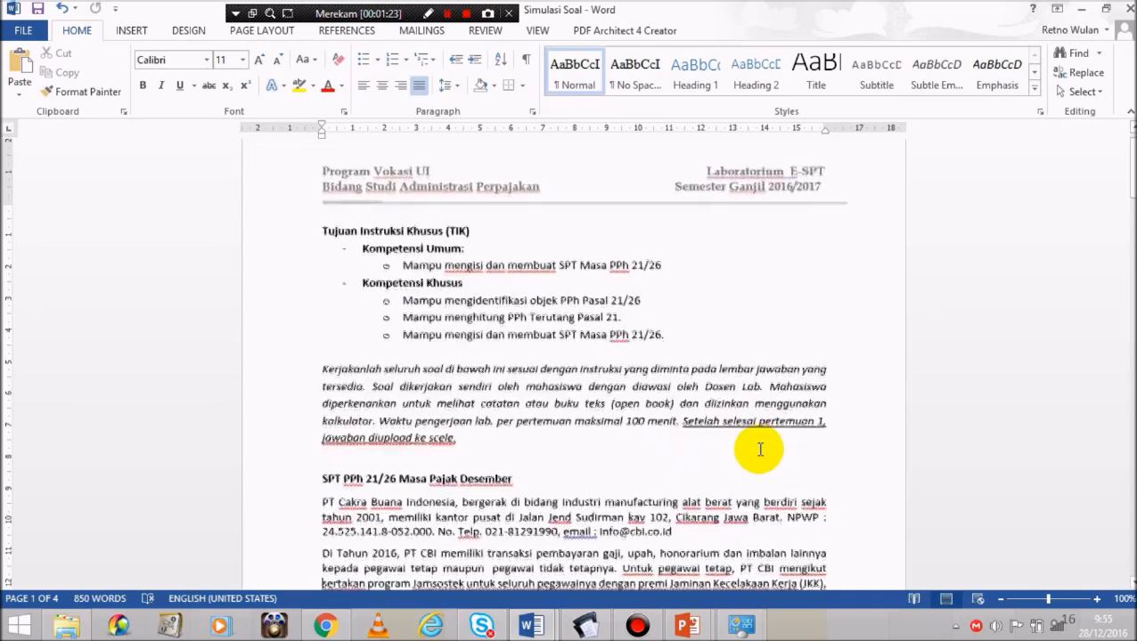
key(Down)
key(Down)
key(Down)
key(Down)
key(Down)
key(Down)
key(Down)
key(Down)
key(Down)
key(Down)
key(Down)
key(Down)
key(Down)
key(Down)
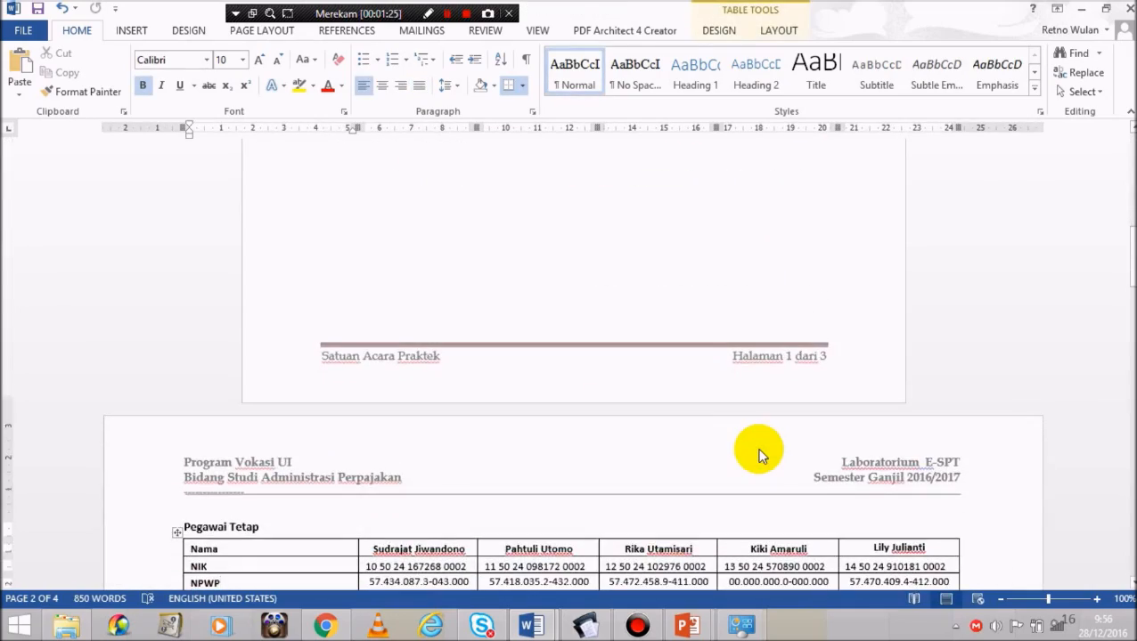
key(Down)
key(Down)
key(Down)
key(Down)
key(Down)
key(Down)
key(Down)
key(Down)
key(Down)
key(Down)
key(Down)
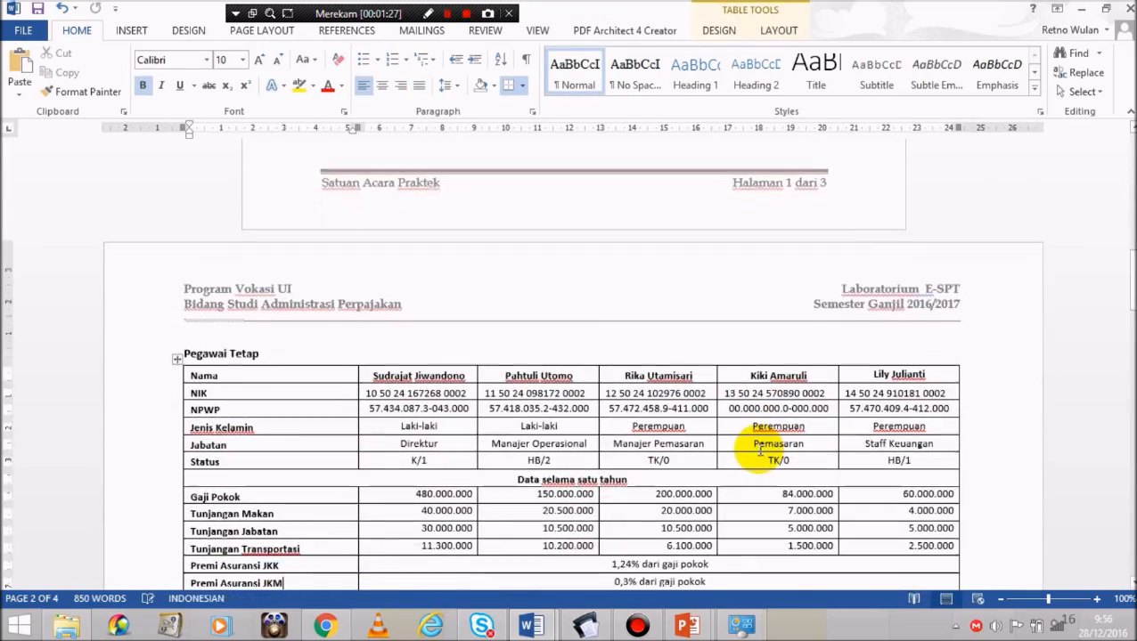
key(Down)
key(Down)
key(Down)
key(Down)
key(Down)
key(Down)
key(Down)
key(Down)
key(Down)
key(Down)
key(Down)
key(Down)
key(Down)
key(Down)
key(Down)
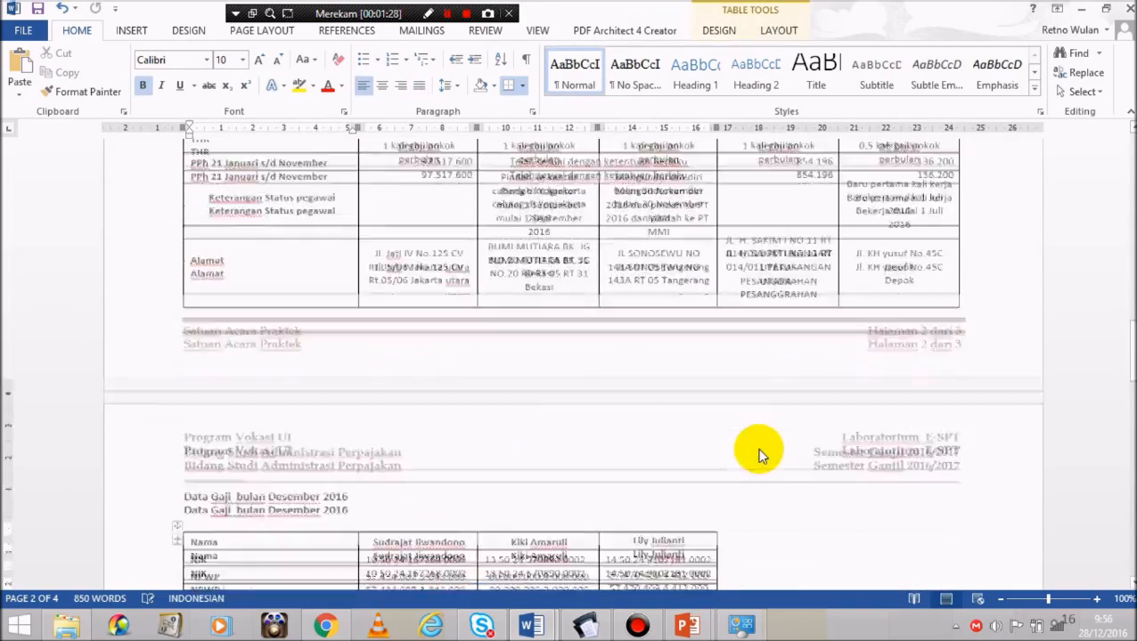
key(Down)
key(Down)
key(Down)
key(Down)
key(Down)
key(Down)
key(Down)
key(Down)
key(Down)
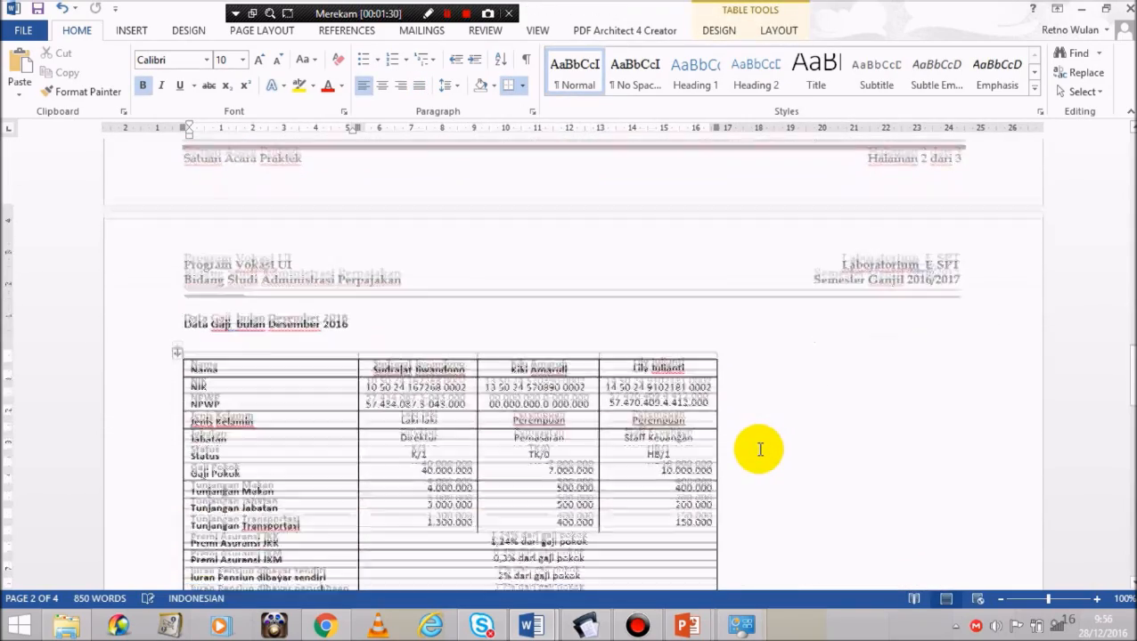
key(Down)
key(Down)
key(Down)
key(Down)
key(Down)
key(Down)
key(Down)
key(Down)
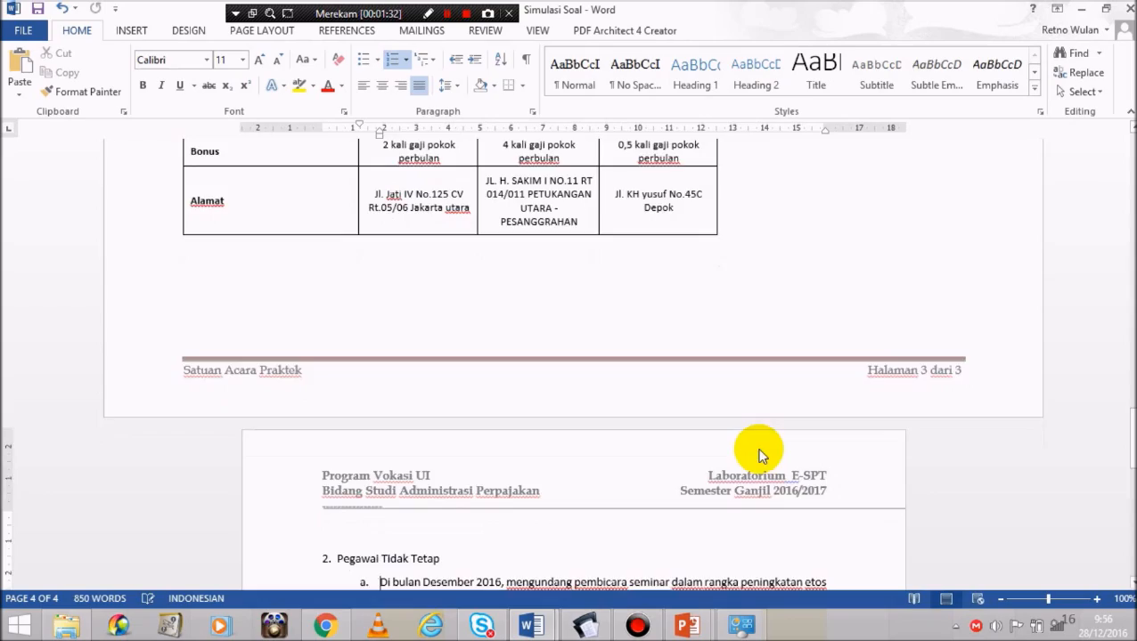
key(Down)
key(Down)
key(Down)
key(Down)
key(Down)
key(Down)
key(Down)
key(Down)
key(Down)
key(Down)
key(Down)
key(Down)
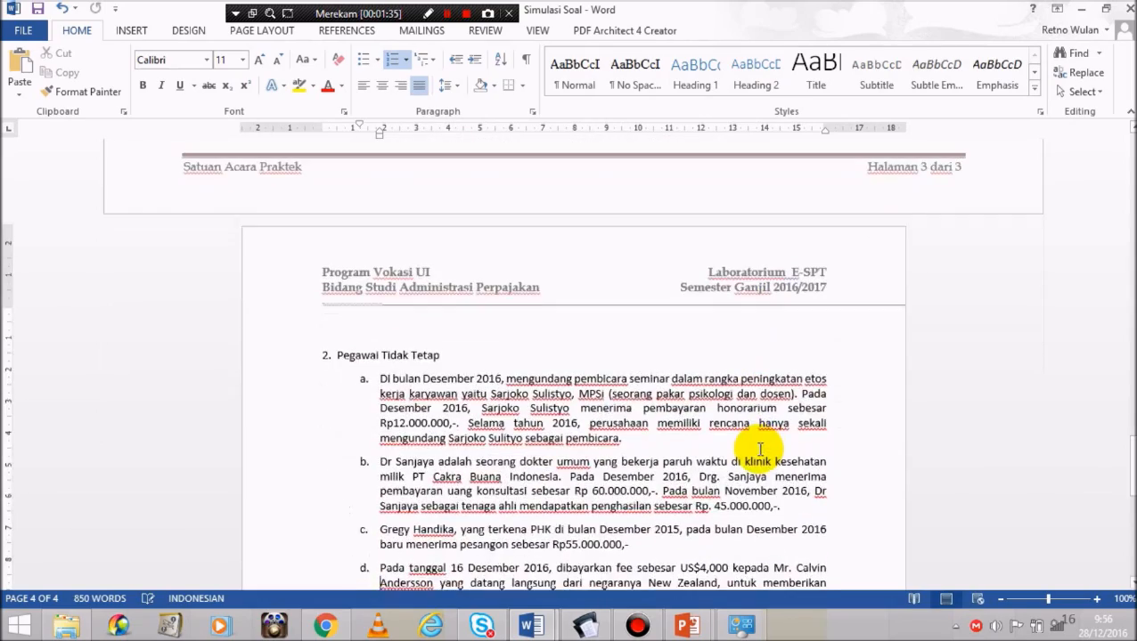
key(Down)
key(Down)
key(Down)
key(Down)
key(Down)
key(Down)
key(Down)
key(Down)
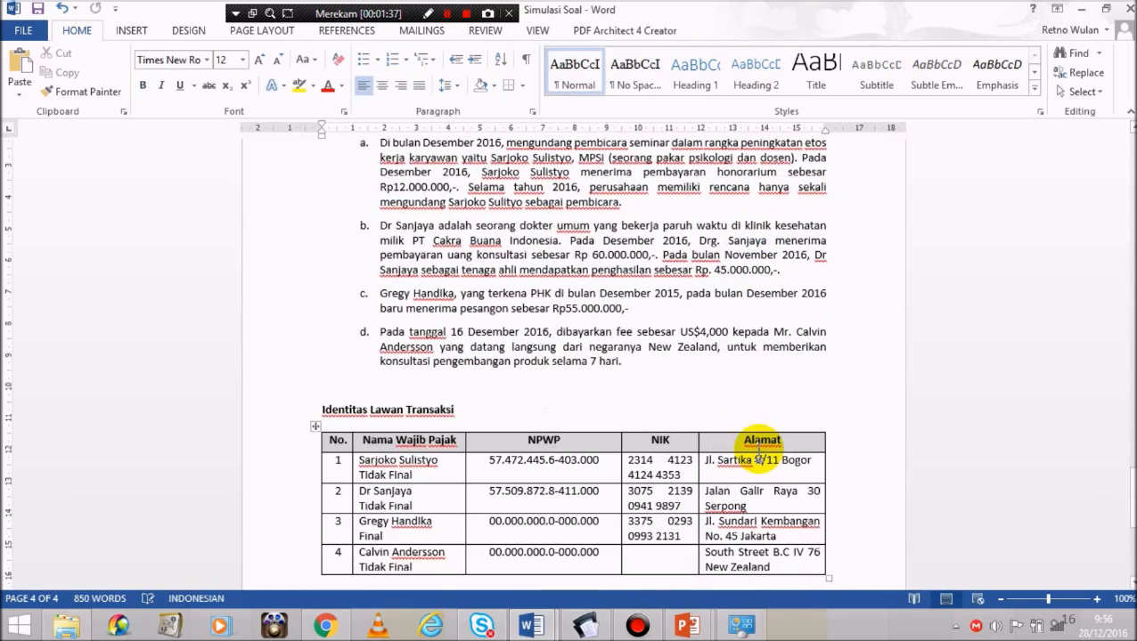
Step: Scroll back to the top of the document and return to the PowerPoint slide show
key(Up)
key(Up)
key(Up)
key(Up)
key(Up)
key(Up)
key(Up)
key(Up)
key(Up)
key(Up)
key(Up)
key(Up)
key(Up)
key(Up)
key(Up)
key(Up)
key(Up)
key(Up)
key(Up)
key(Up)
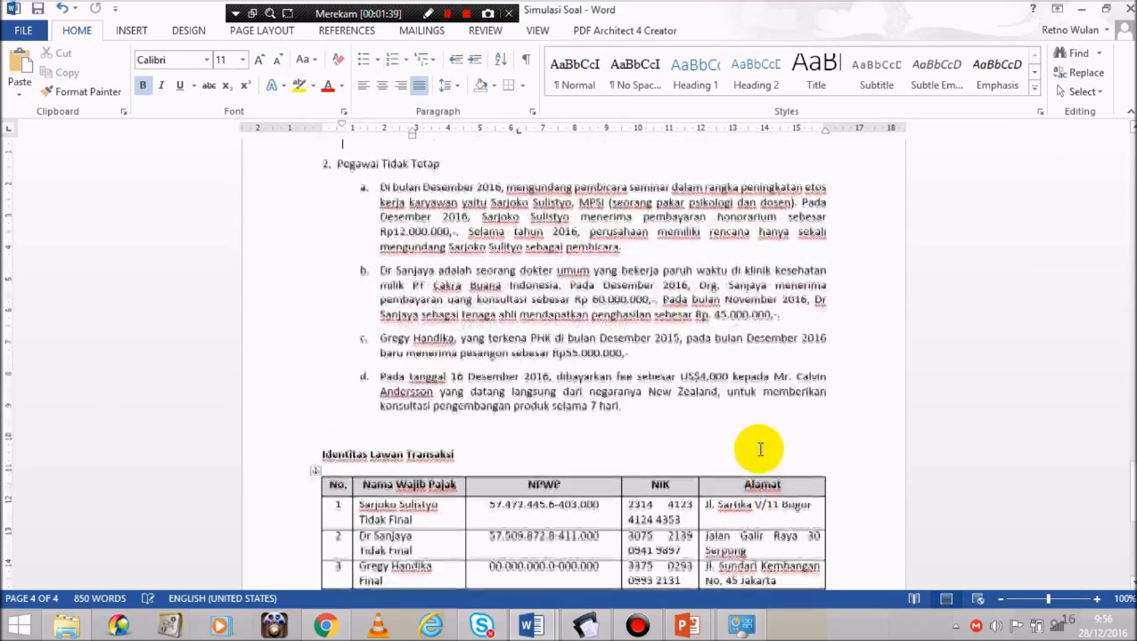
key(Up)
key(Up)
key(Up)
key(Up)
key(Up)
key(Up)
key(Up)
key(Up)
key(Up)
key(Up)
key(Up)
key(Up)
key(Up)
key(Up)
key(Up)
key(Up)
key(Up)
key(Up)
key(Up)
key(Up)
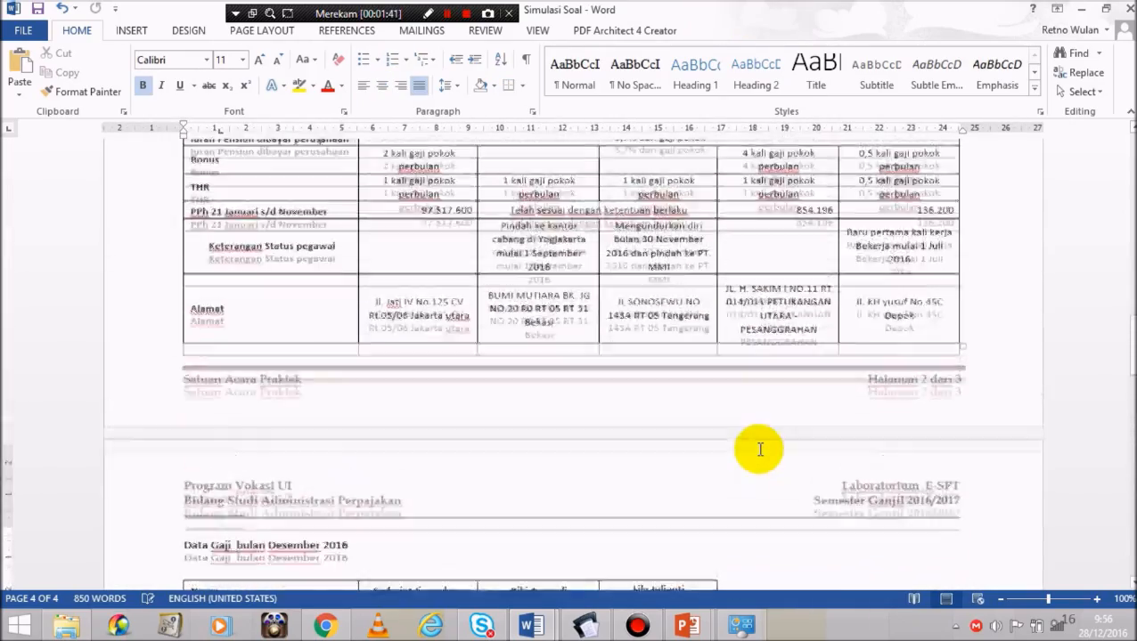
key(Up)
key(Up)
key(Up)
key(Up)
key(Up)
key(Up)
key(Up)
key(Up)
key(Up)
key(Up)
key(Up)
key(Up)
key(Up)
key(Up)
key(Up)
key(Up)
key(Up)
key(Up)
key(Up)
key(Up)
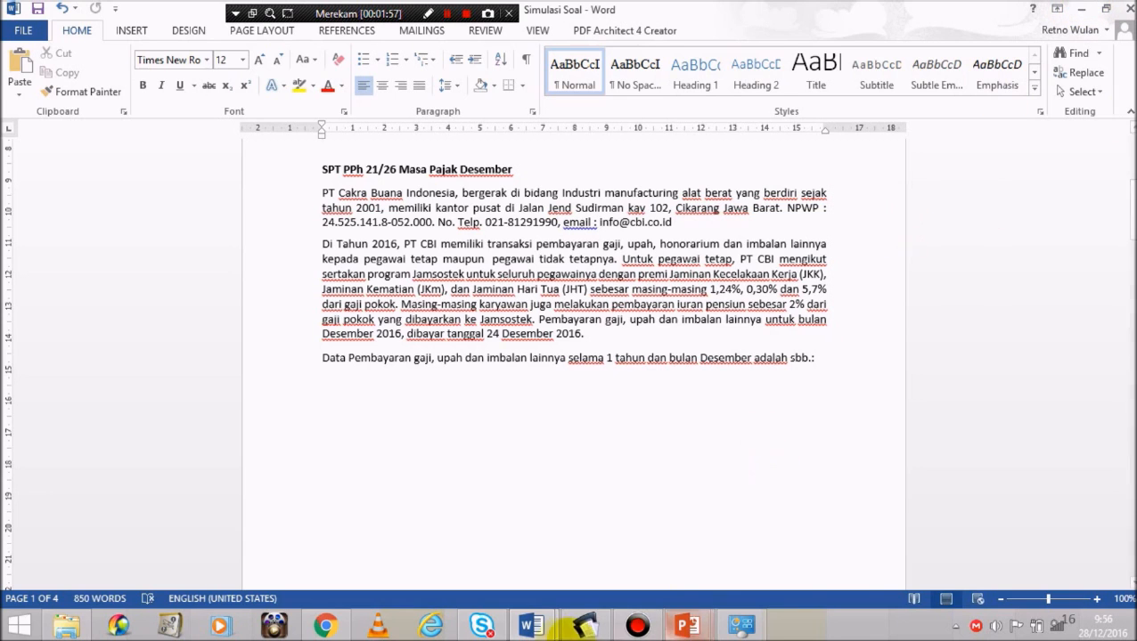
click(689, 621)
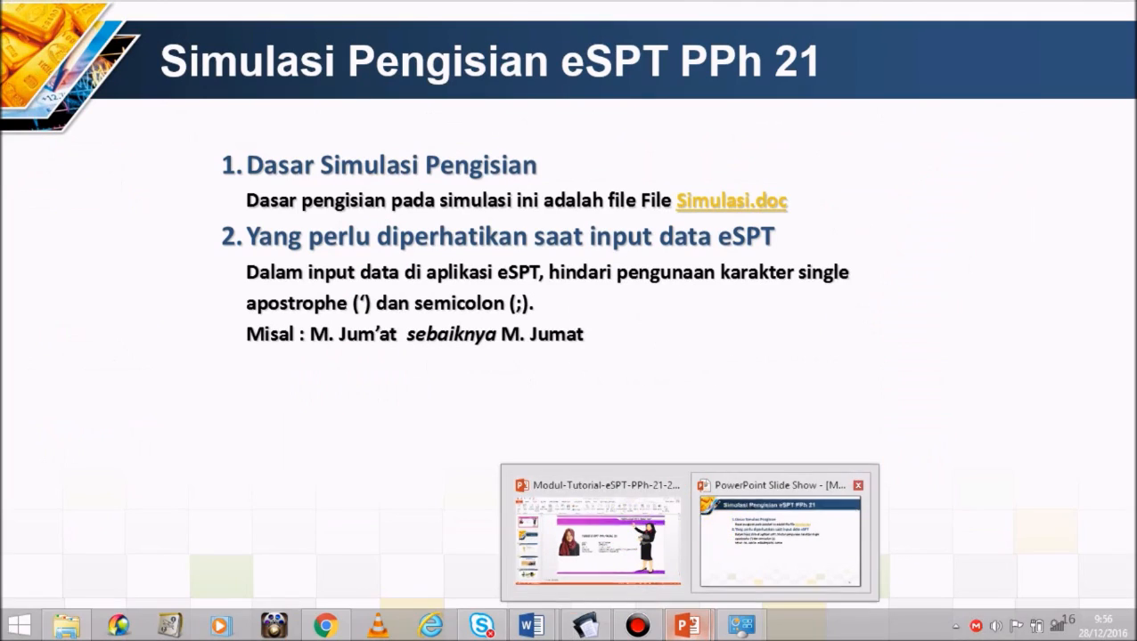
click(723, 526)
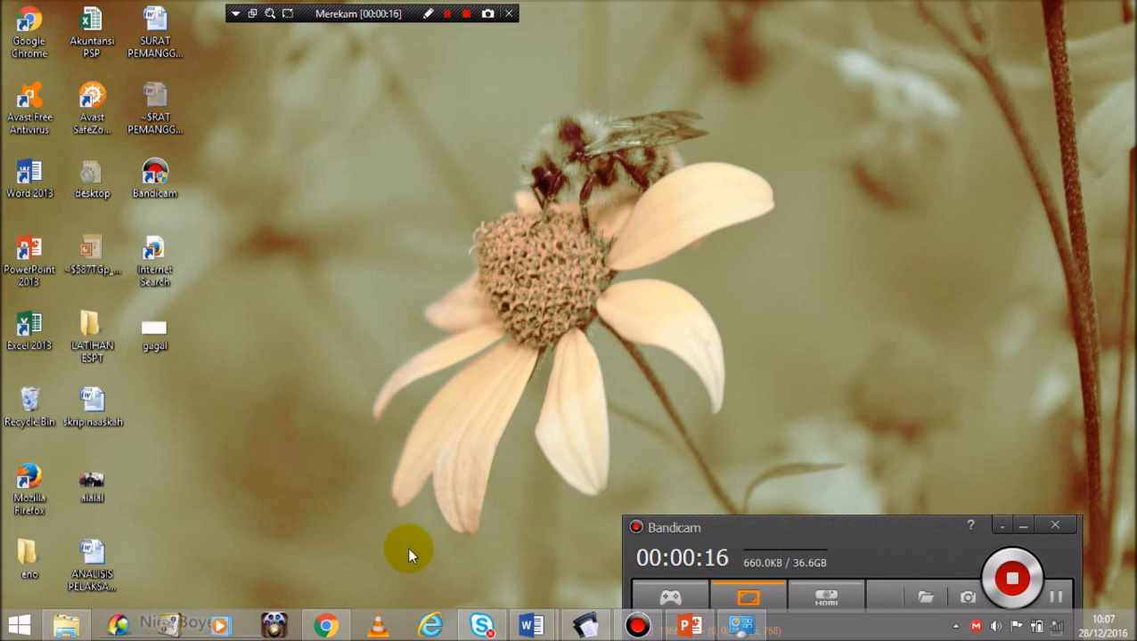
Step: Browse to C:\Program Files (x86)\DJP\e-SPT Masa 21-26 2014 and copy the db folder
click(71, 631)
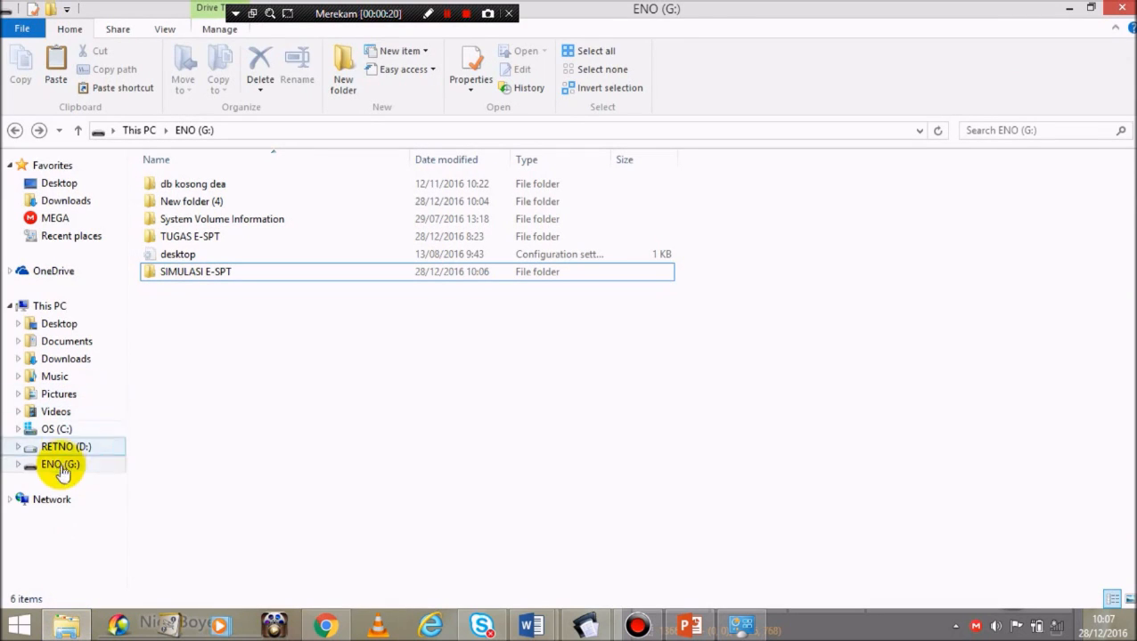
click(56, 429)
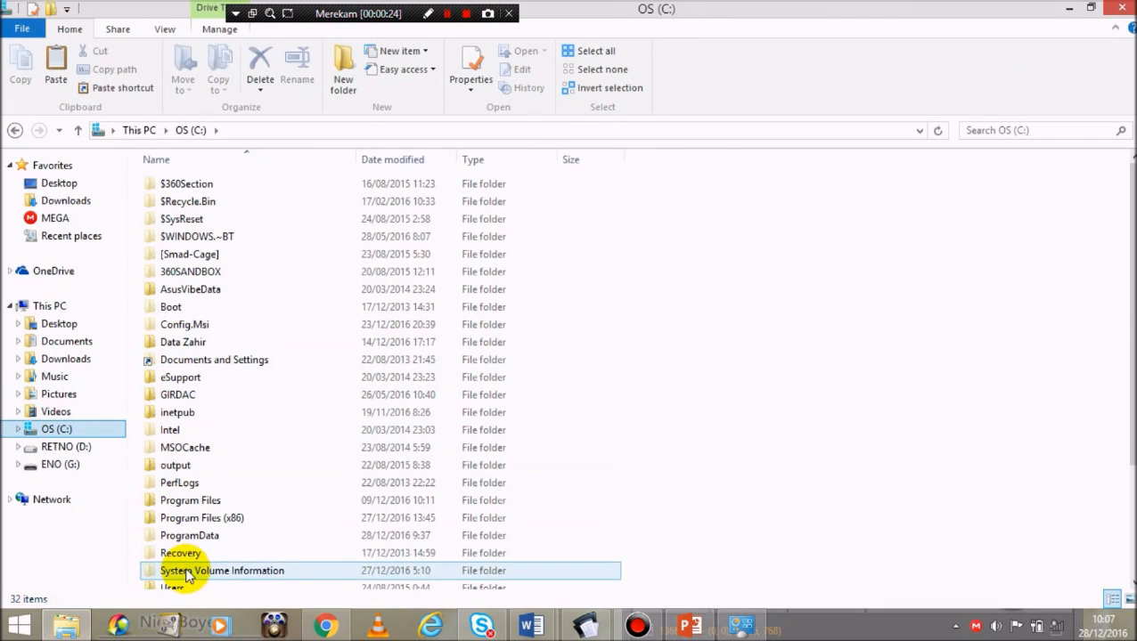
click(194, 524)
double_click(195, 524)
click(213, 307)
double_click(212, 308)
click(224, 199)
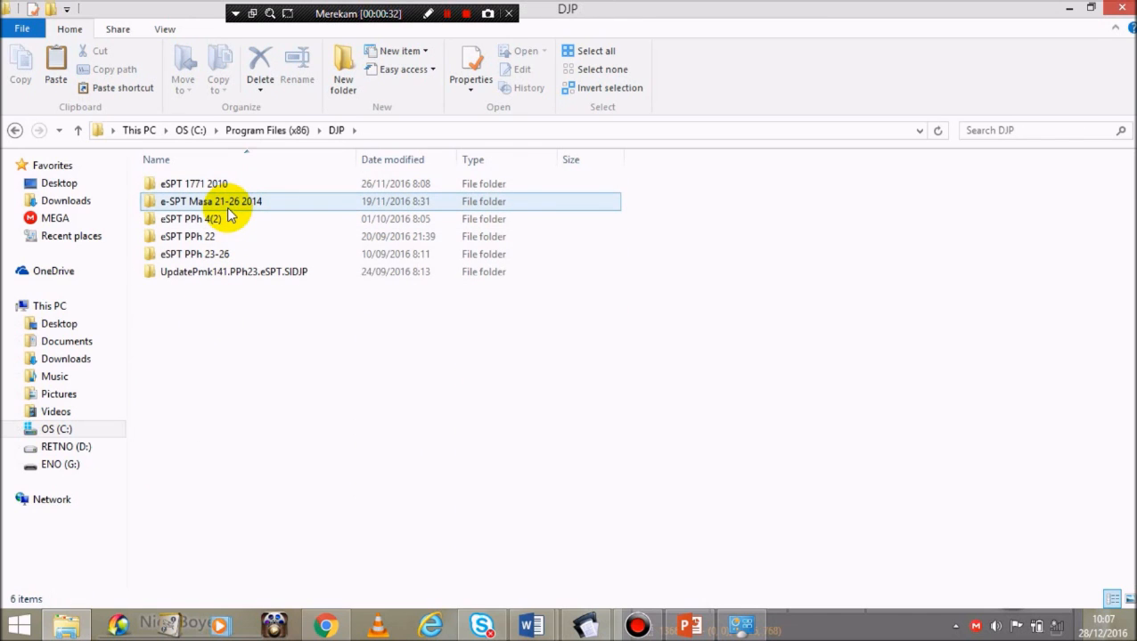
double_click(227, 210)
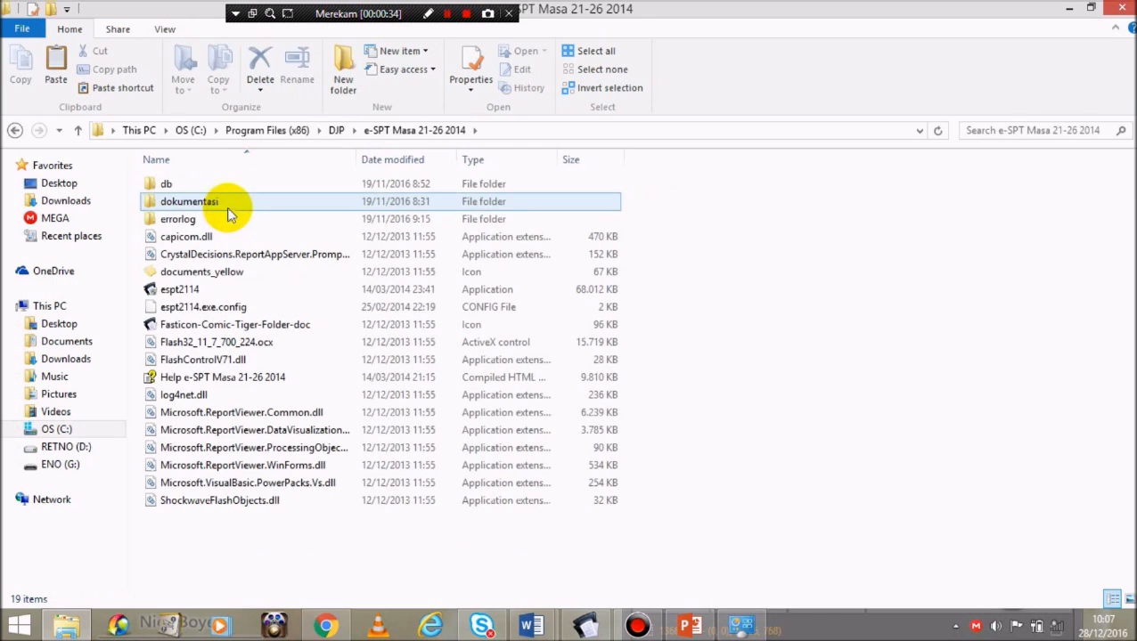
click(222, 185)
click(218, 181)
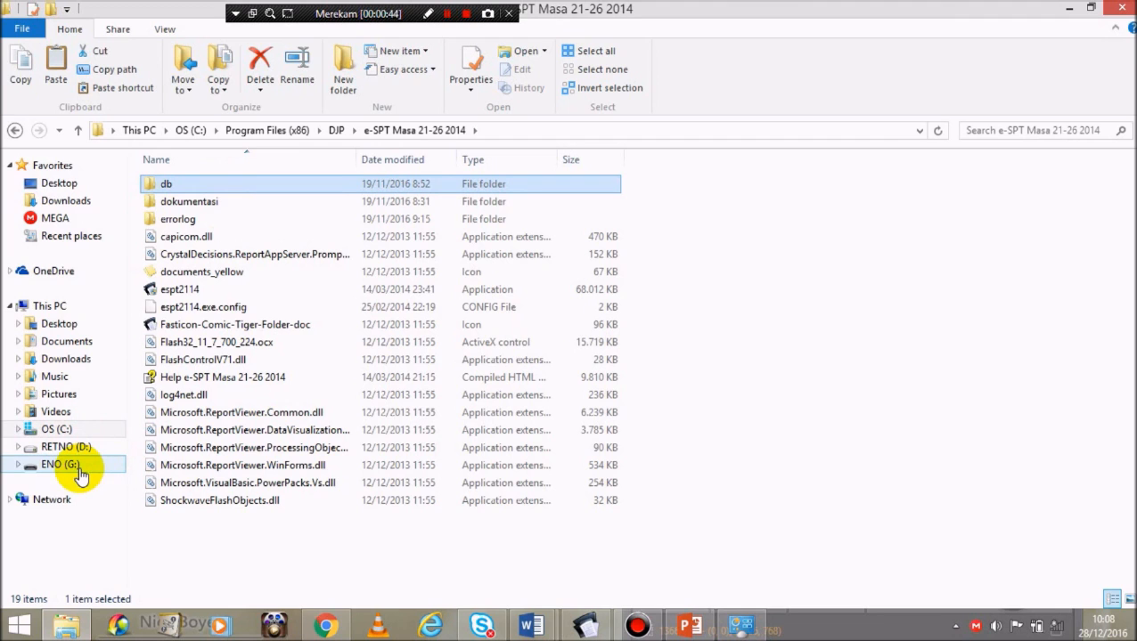
Step: Paste the db folder into G:\SIMULASI E-SPT
click(61, 464)
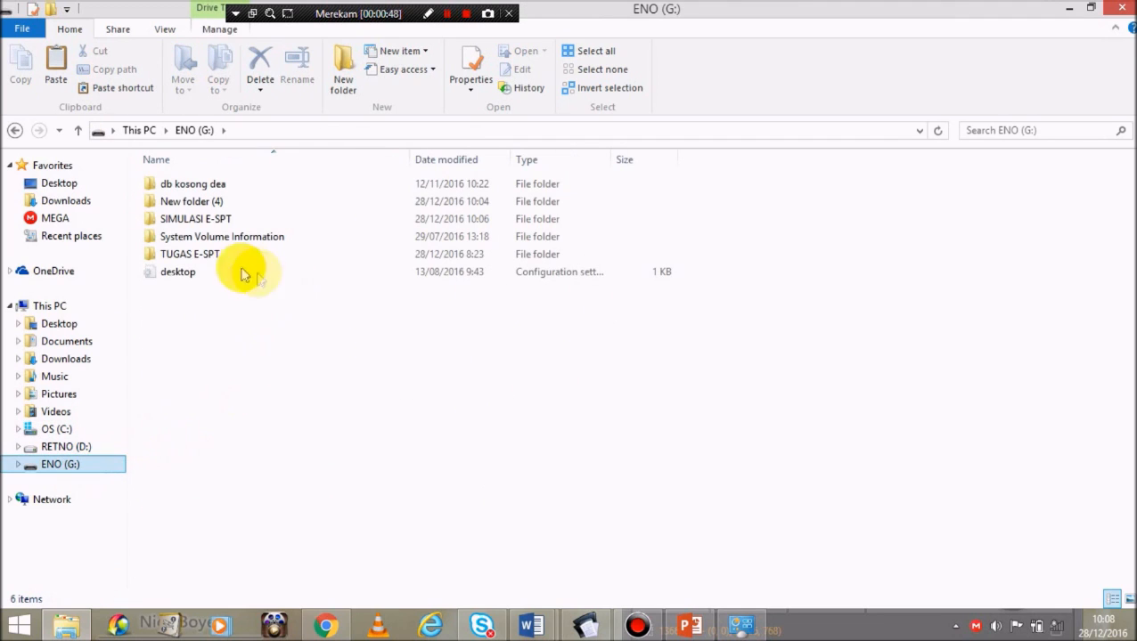
double_click(223, 218)
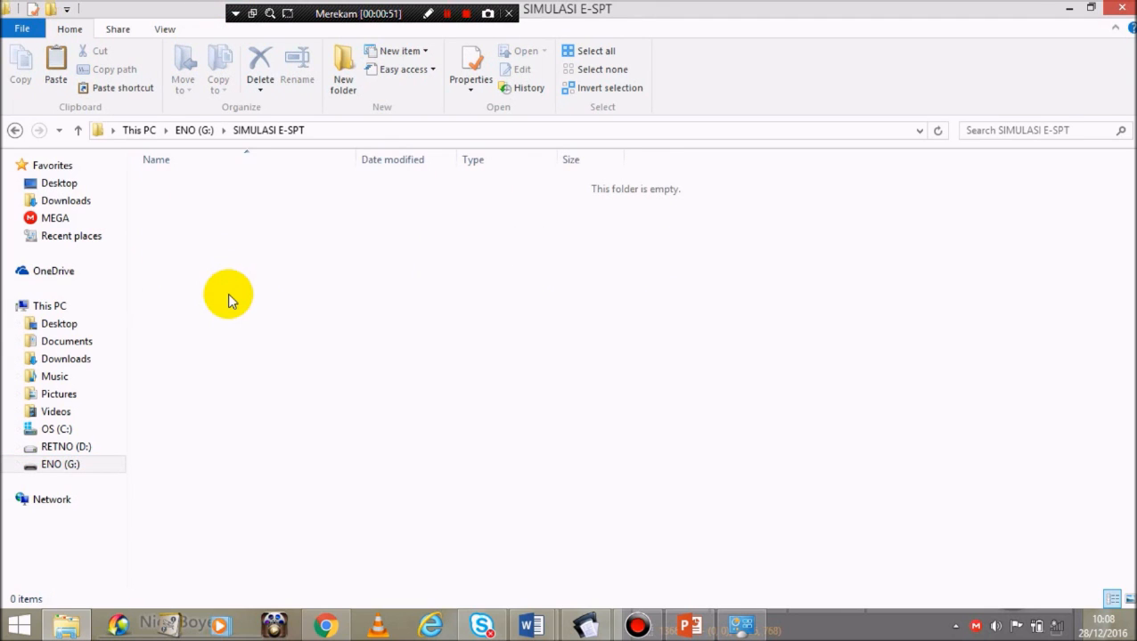
key(ctrl+v)
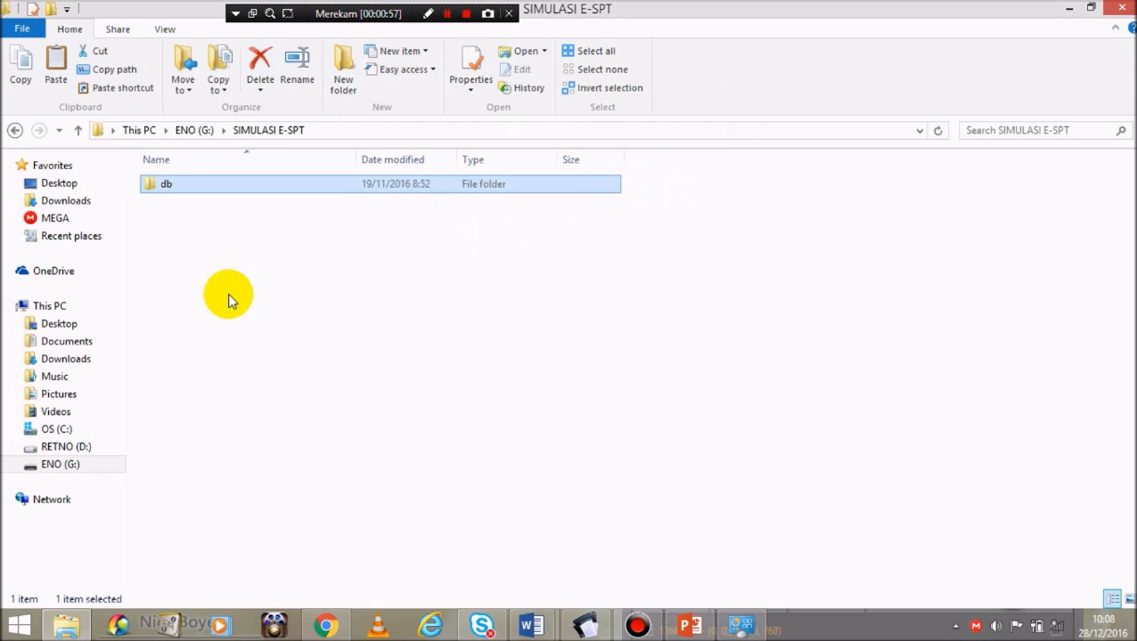
Step: Open the pasted db folder's db kosong subfolder and widen the Type column to show both db2113 files
double_click(226, 186)
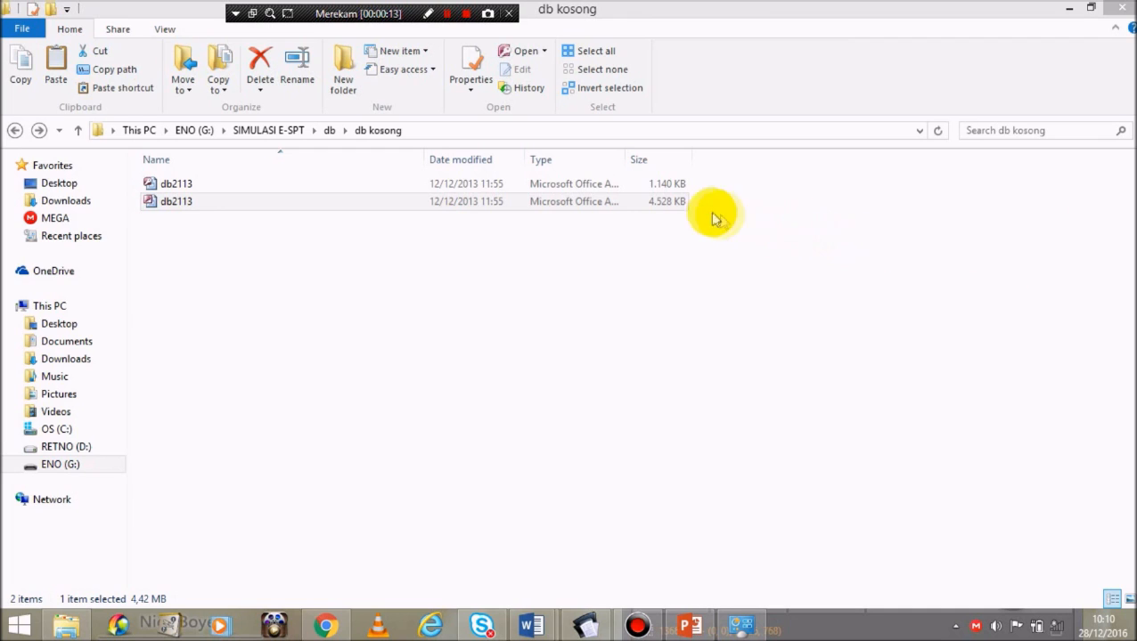
drag(623, 158, 741, 191)
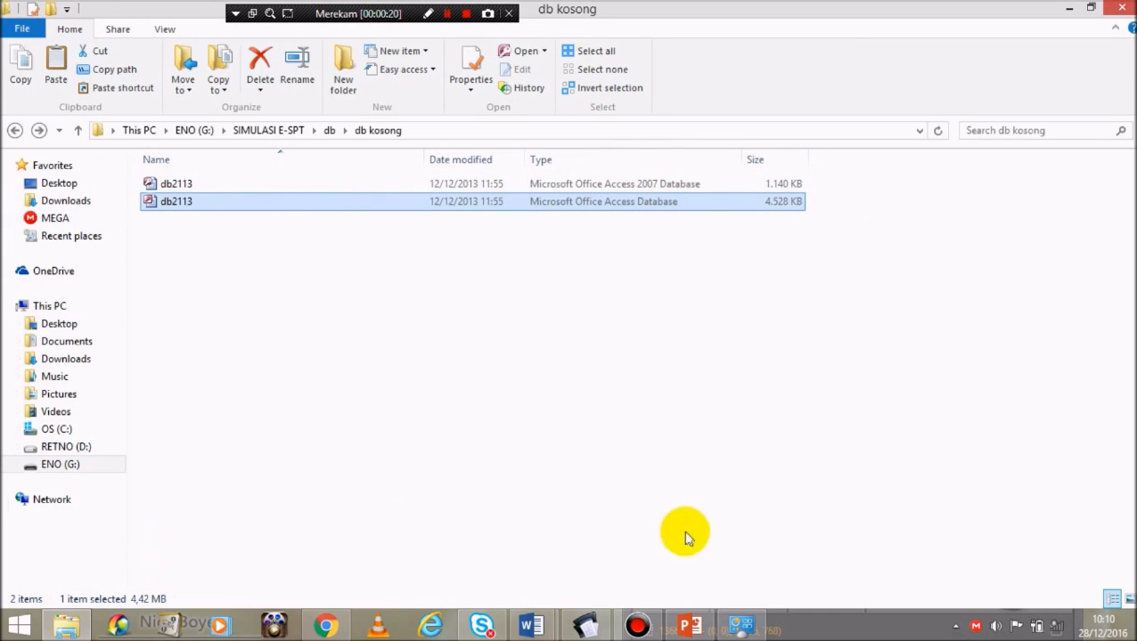
click(18, 625)
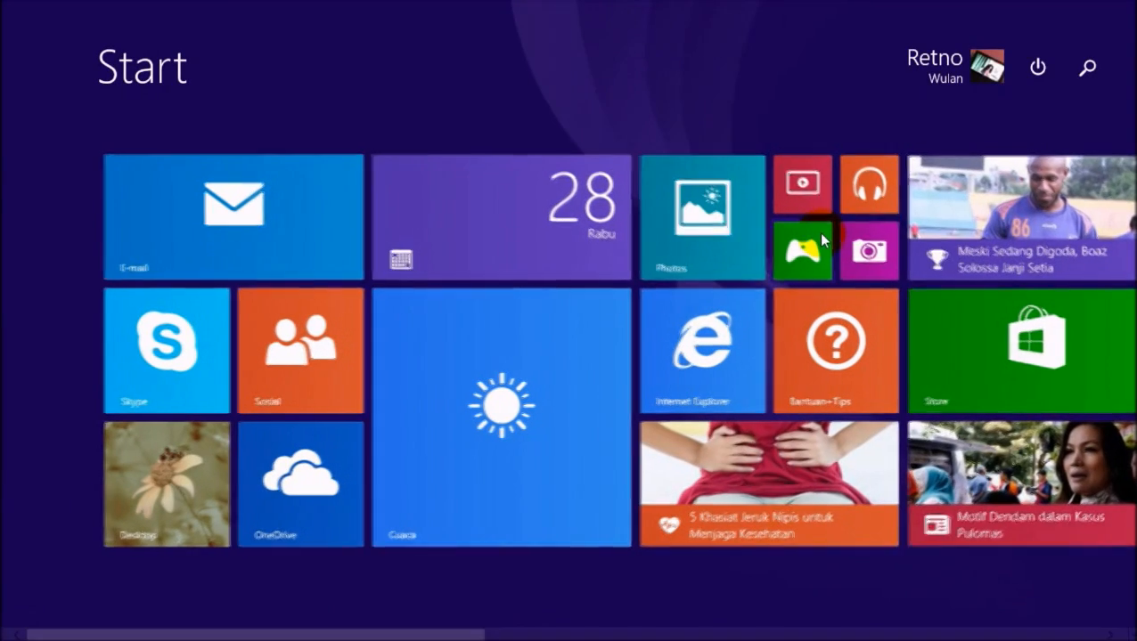
Step: Search the Start screen for 'ES' and launch the espt2114 e-SPT PPh 21 application
click(1085, 66)
text(ESPT PPh Tahunan Badan Rupiah)
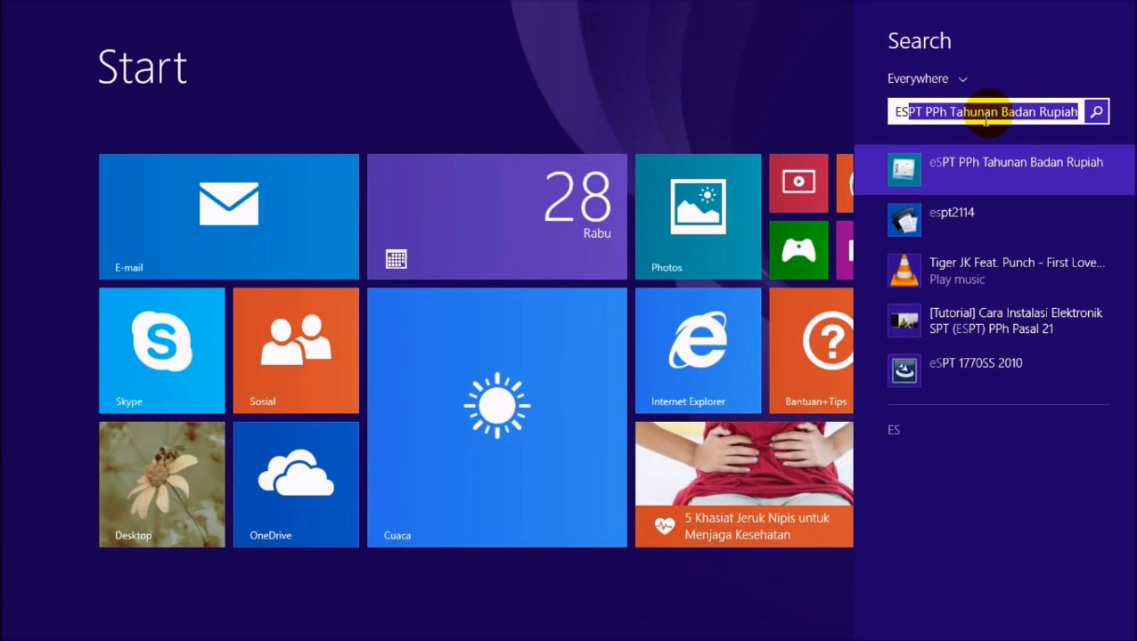
click(931, 214)
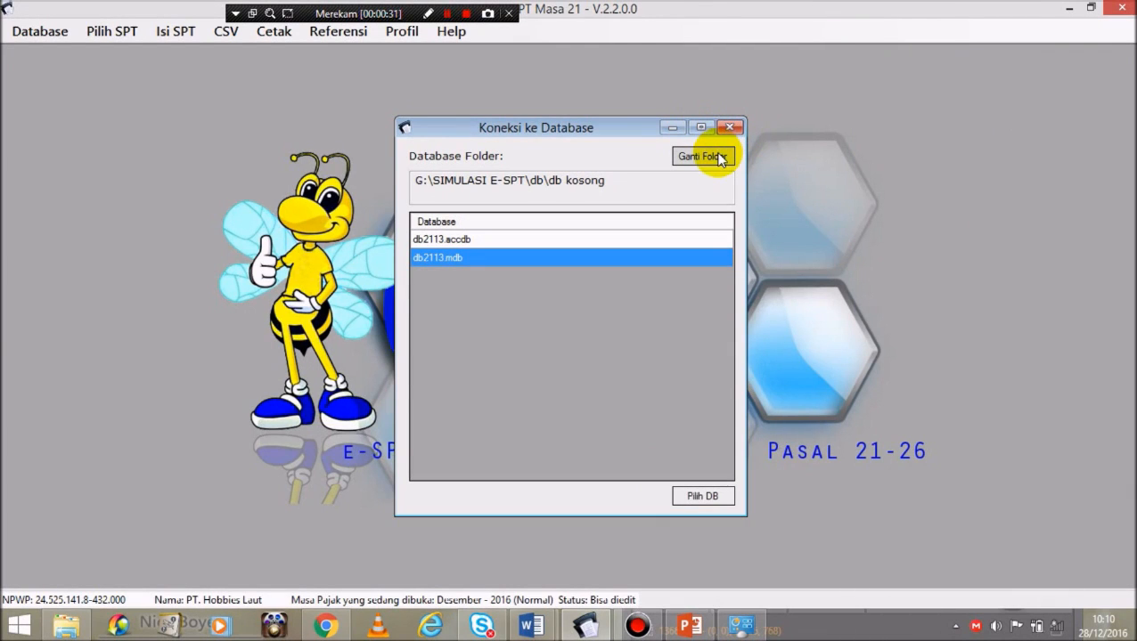
Step: Change the database folder to G:\SIMULASI E-SPT\db\db kosong
click(702, 156)
drag(684, 266, 680, 374)
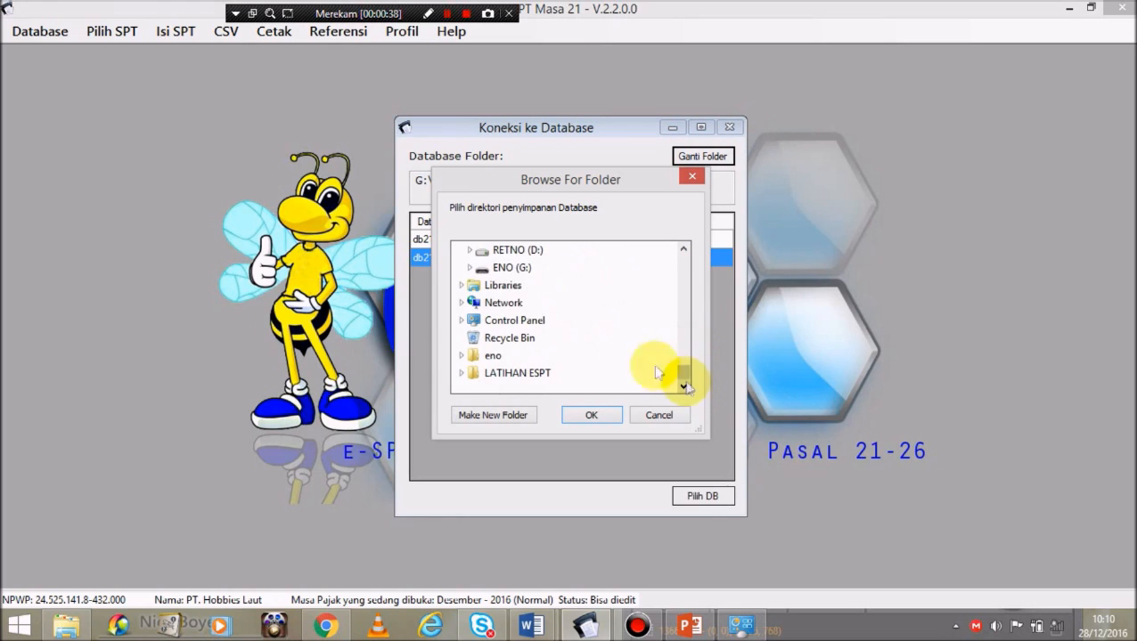
double_click(506, 268)
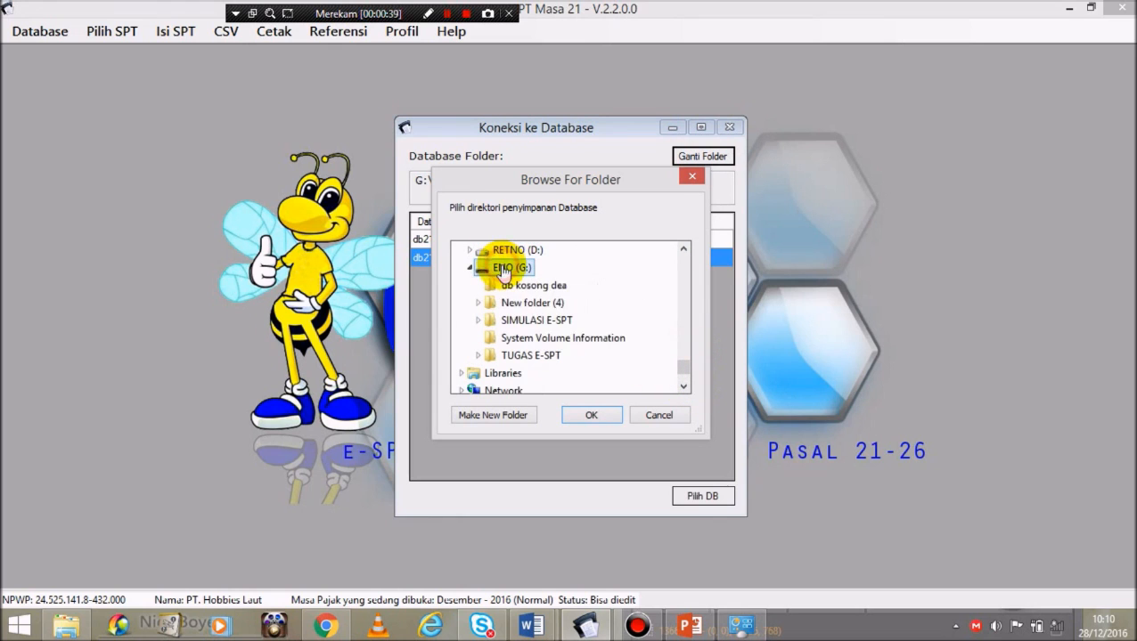
double_click(562, 321)
click(684, 386)
click(683, 385)
click(563, 376)
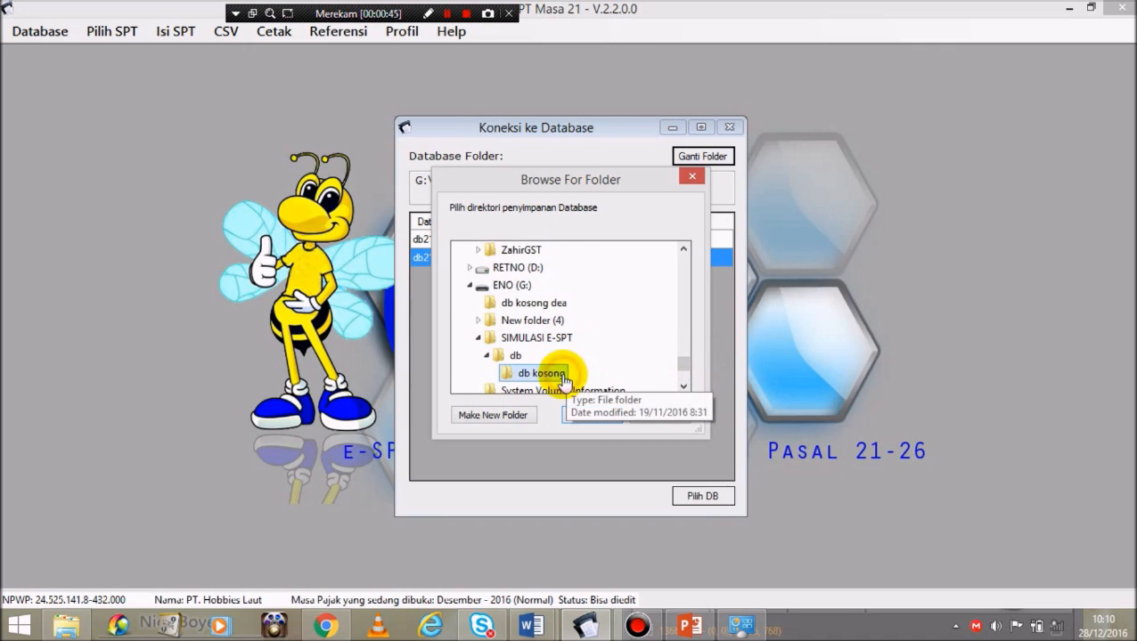
click(600, 416)
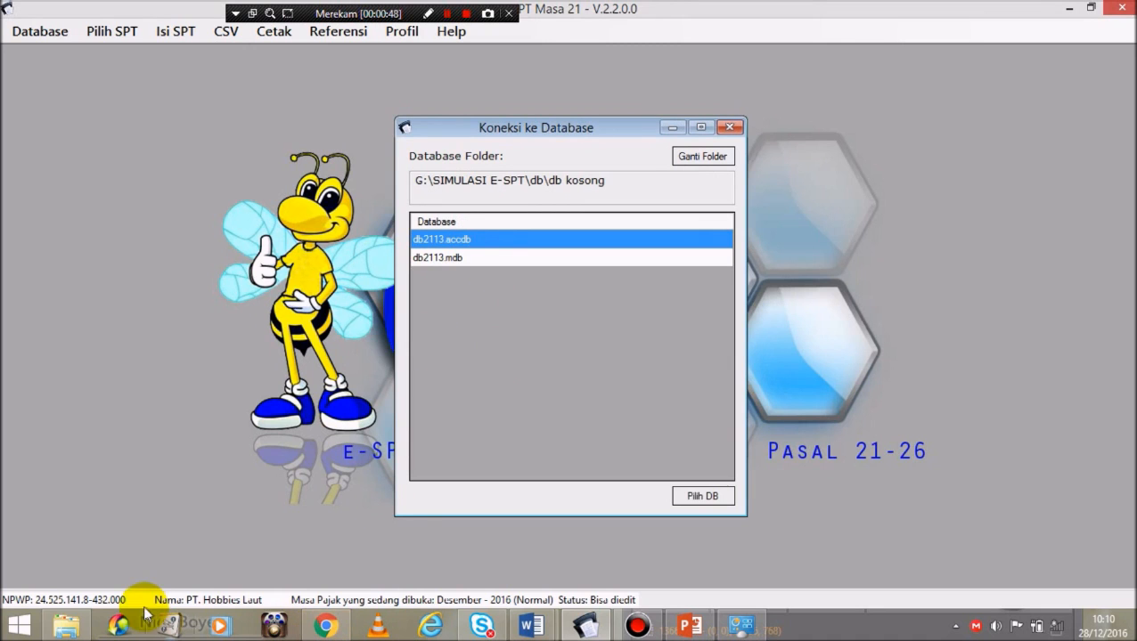
Step: Compare the two db2113 files in Explorer, then select db2113.mdb as the database
click(69, 624)
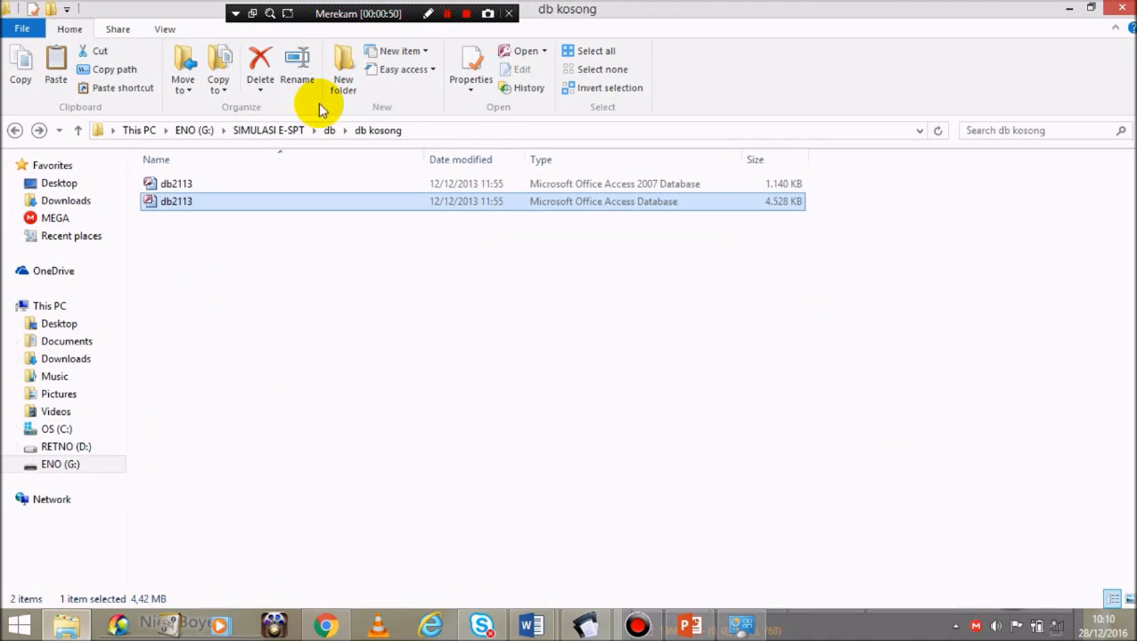
ctrl+click(595, 186)
click(580, 205)
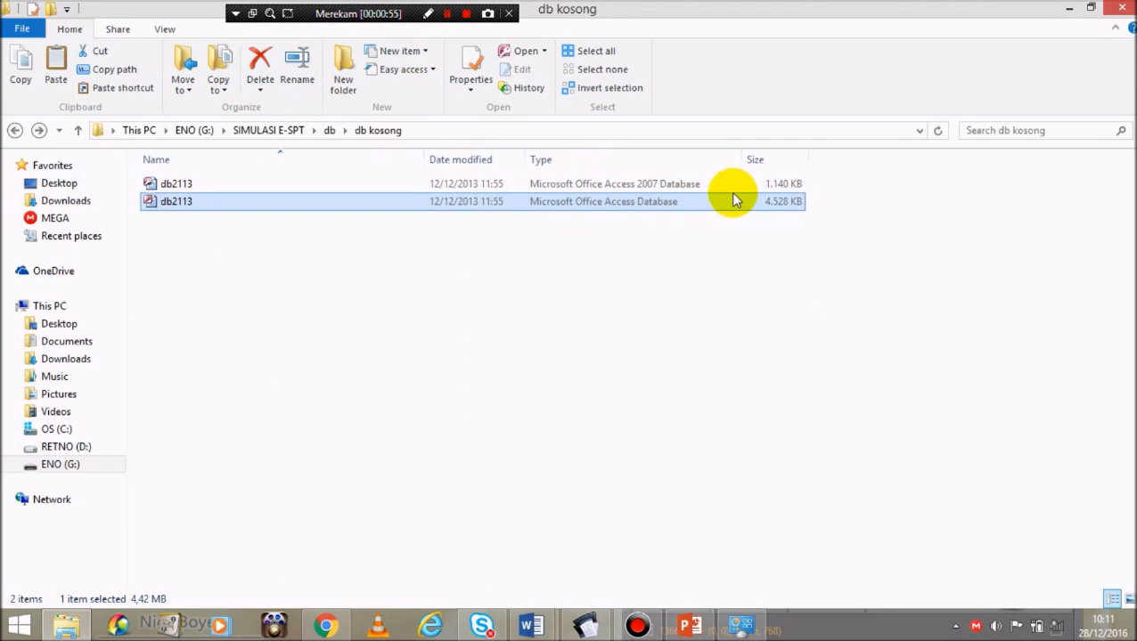
click(1069, 8)
click(516, 257)
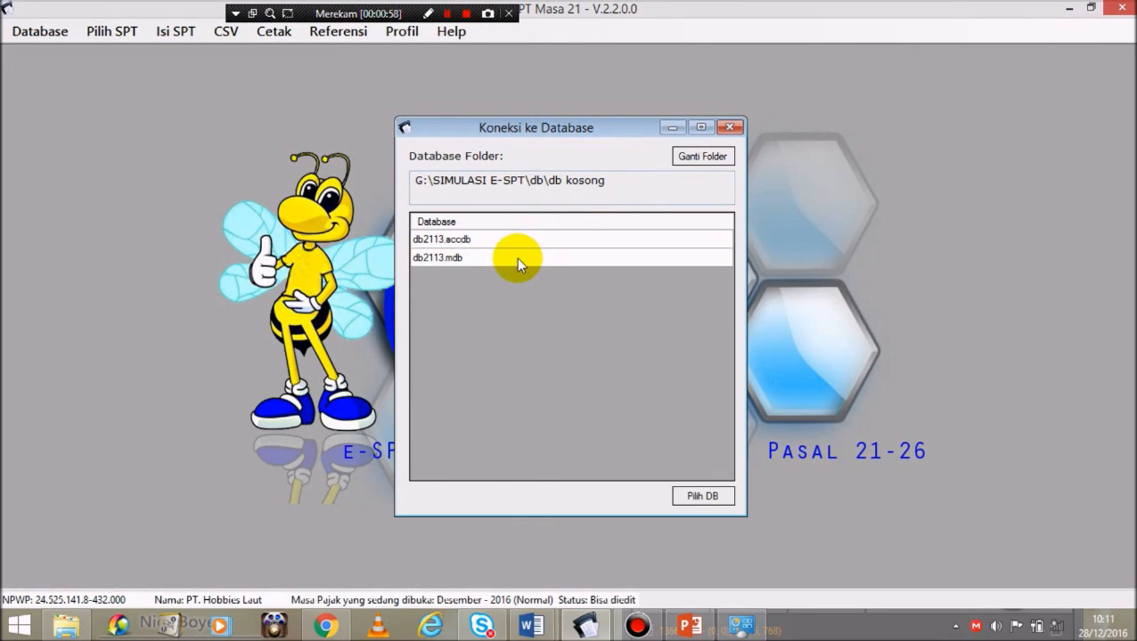
Step: Connect to db2113.mdb, log in as Administrator with its password, and acknowledge the NPWP prompt
click(704, 497)
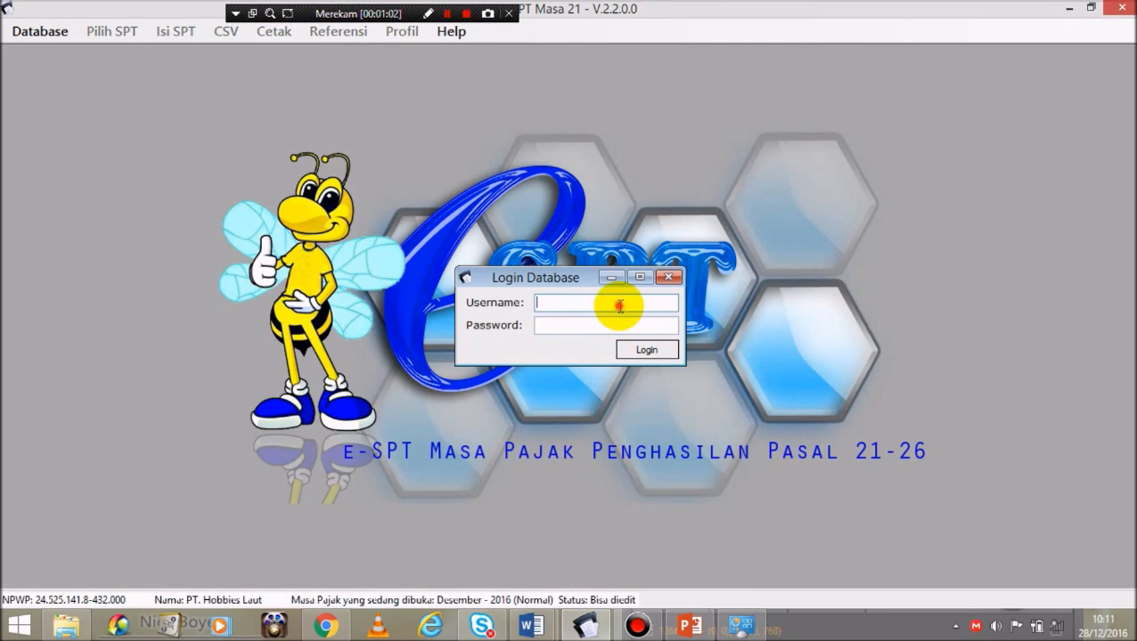
text(AD)
key(BackSpace)
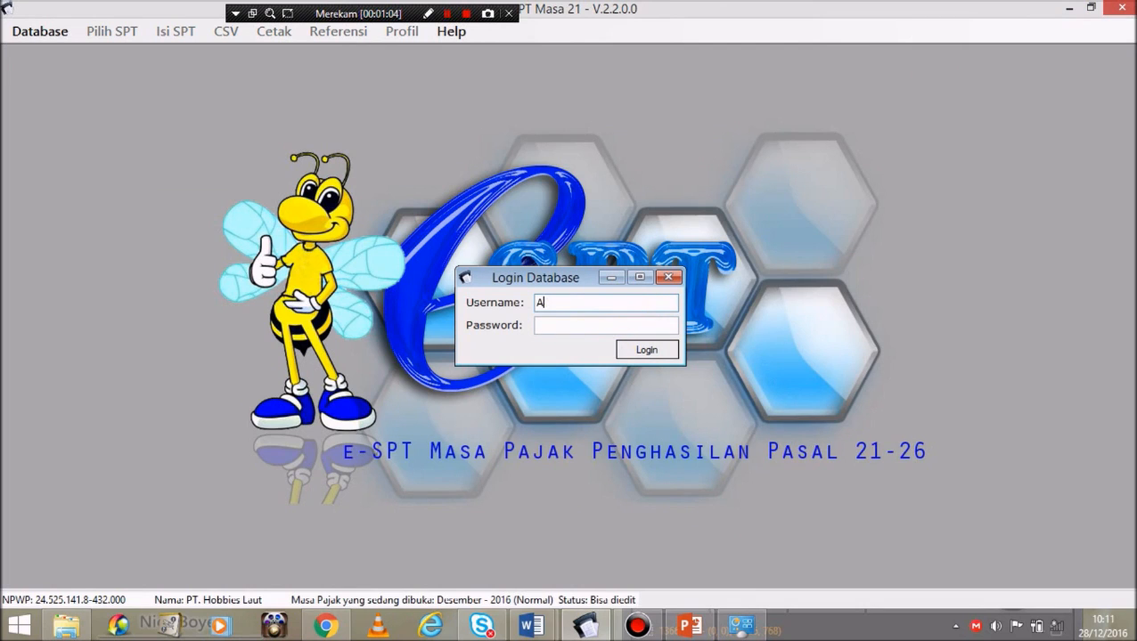
text(dministrator)
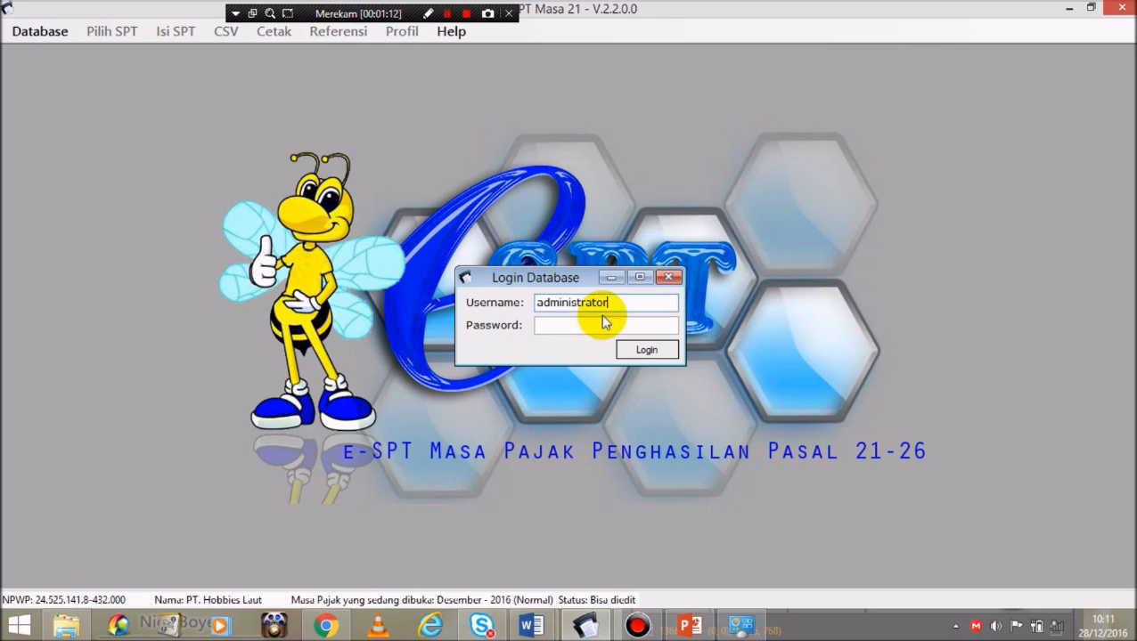
click(585, 325)
text(12)
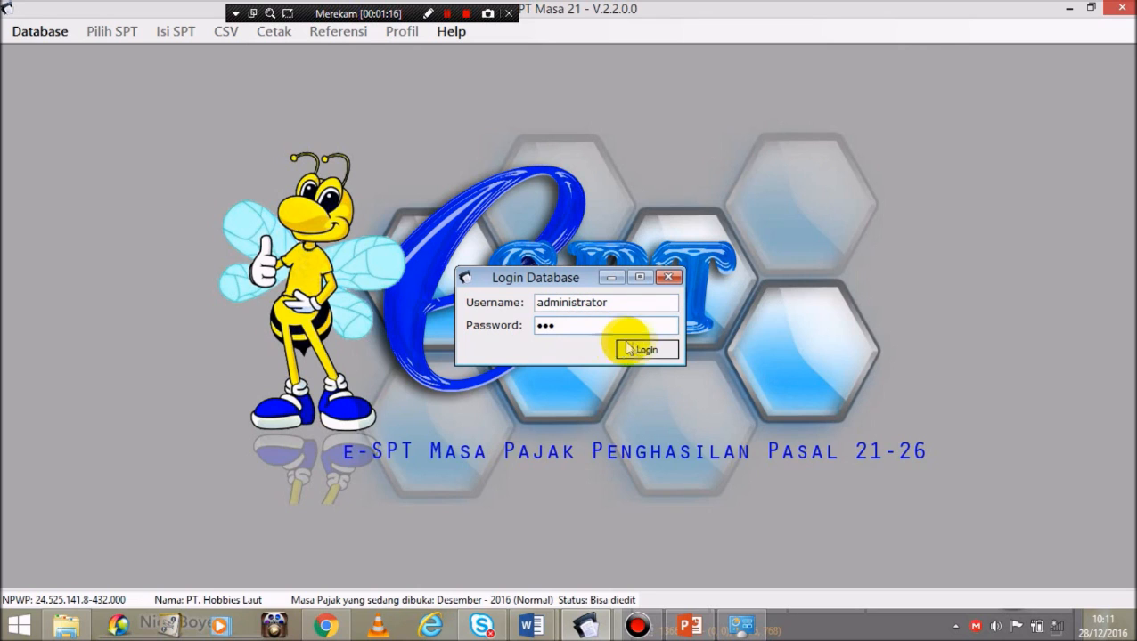
click(624, 353)
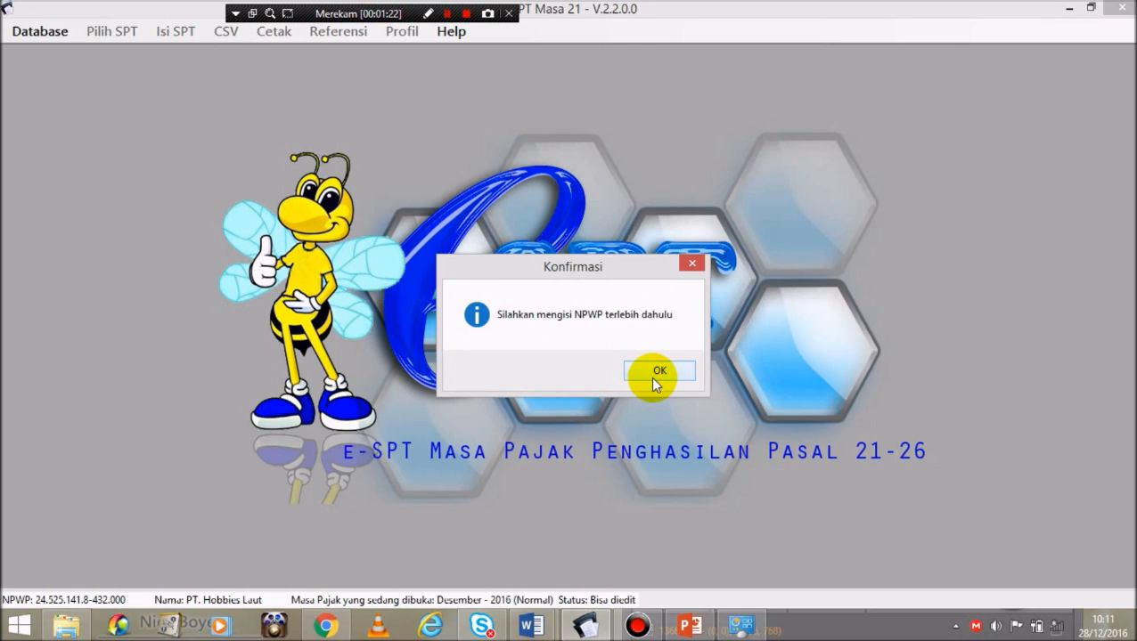
click(653, 375)
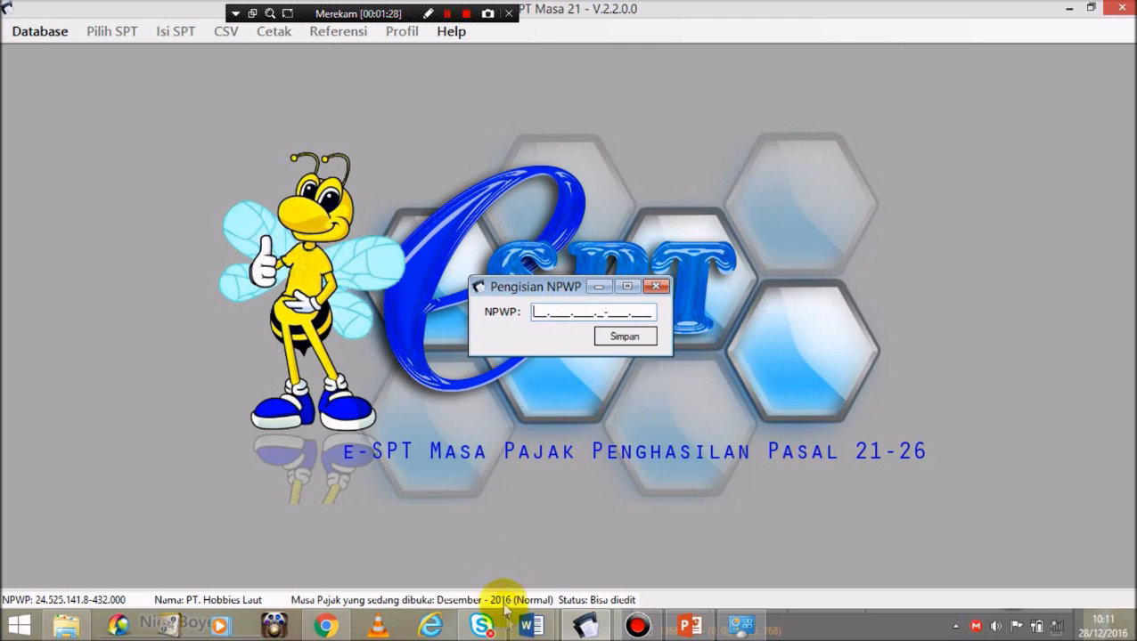
Step: Copy the company's NPWP from the Simulasi Soal document into Pengisian NPWP and save it
mouse_move(524, 627)
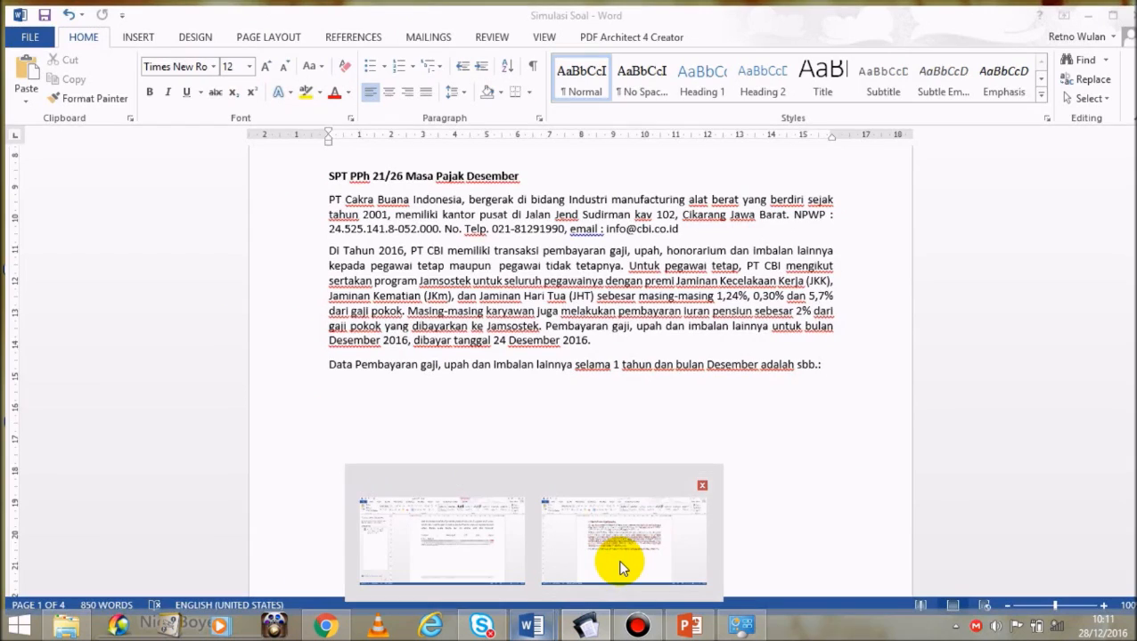
click(619, 561)
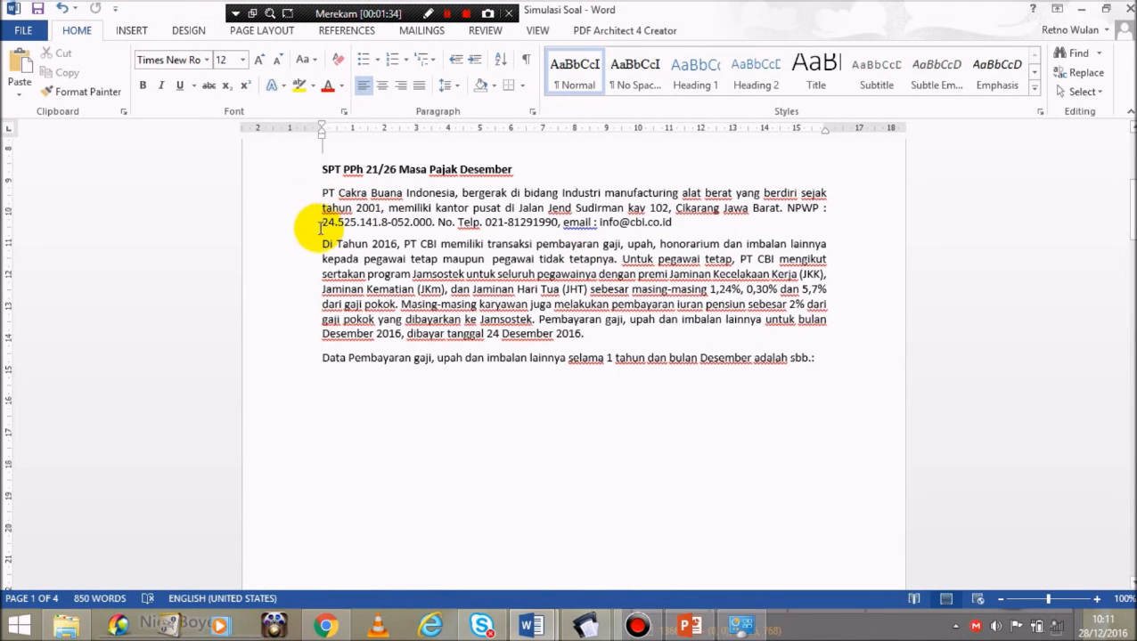
drag(321, 222, 434, 227)
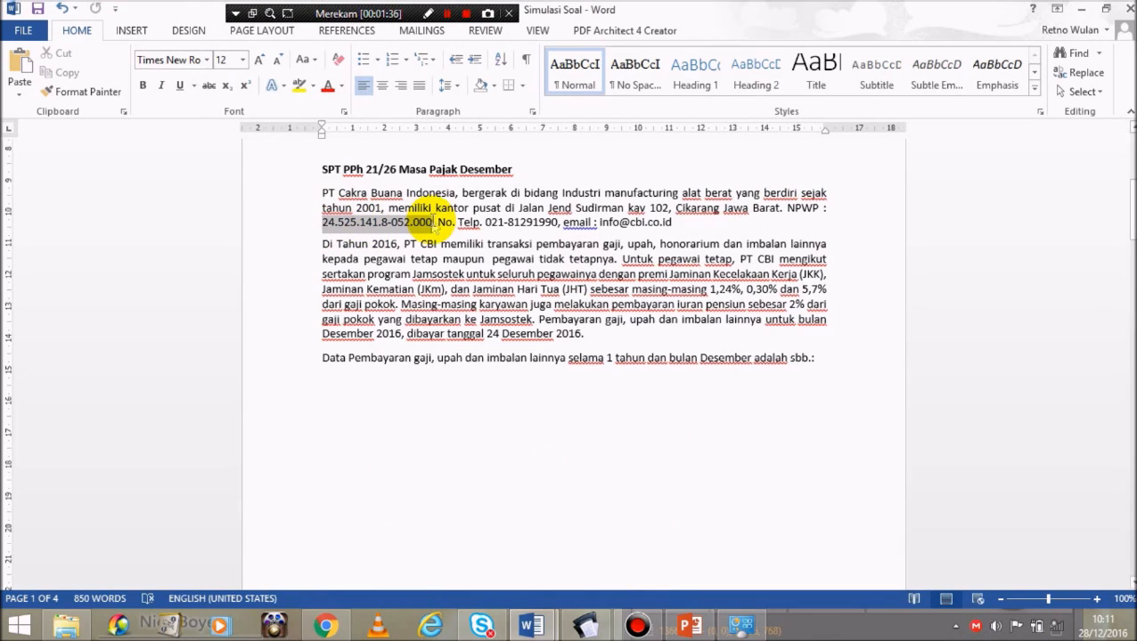
key(ctrl+c)
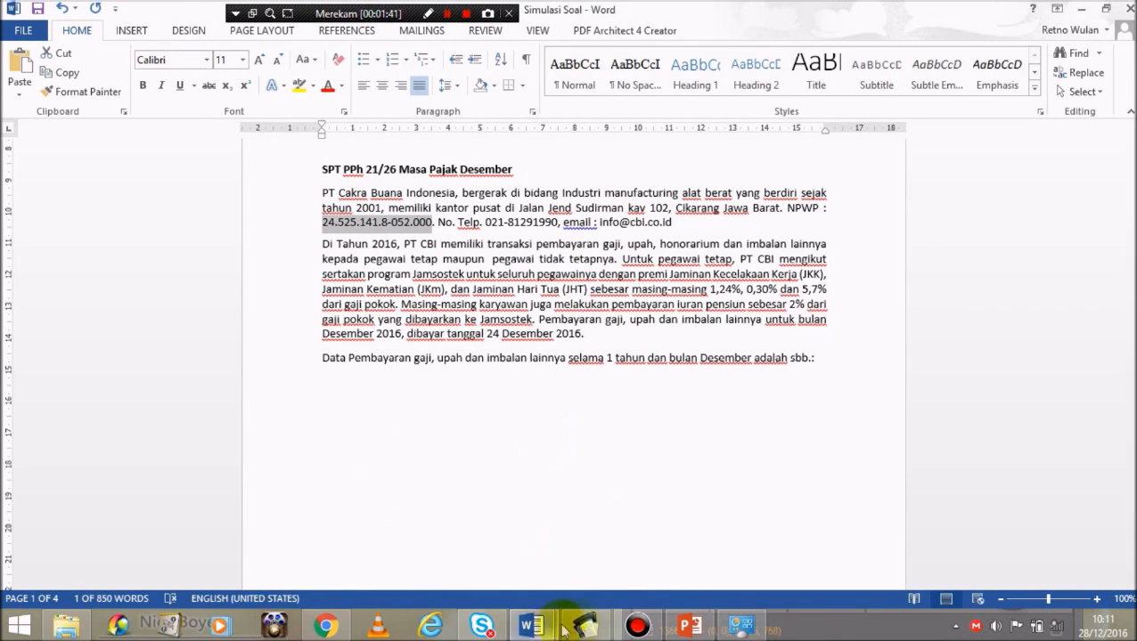
click(588, 628)
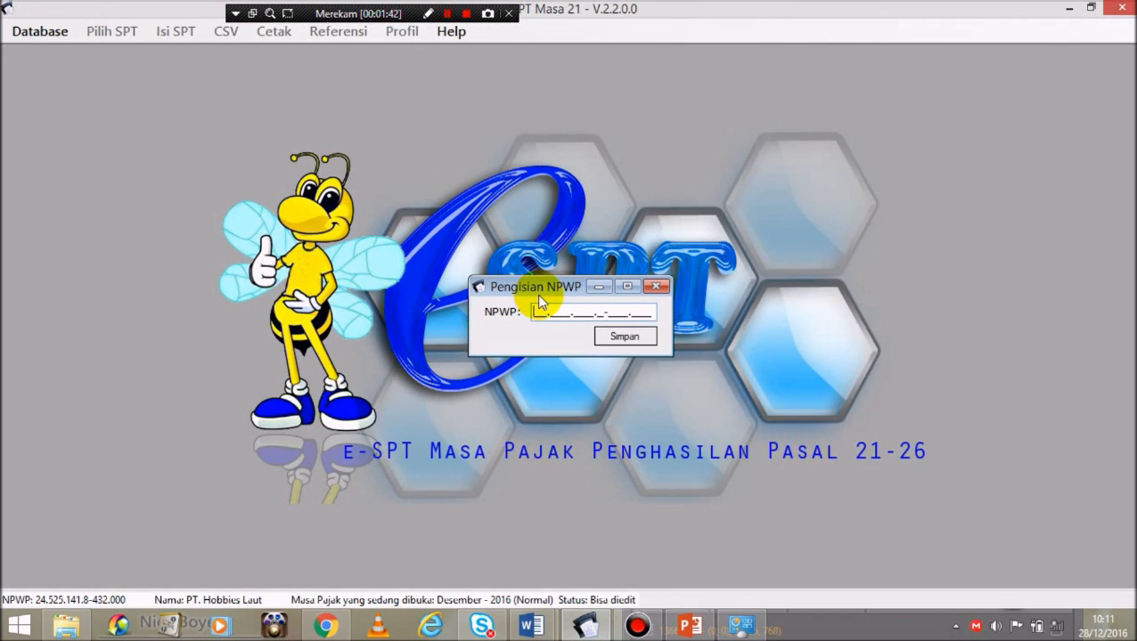
key(ctrl+v)
click(634, 338)
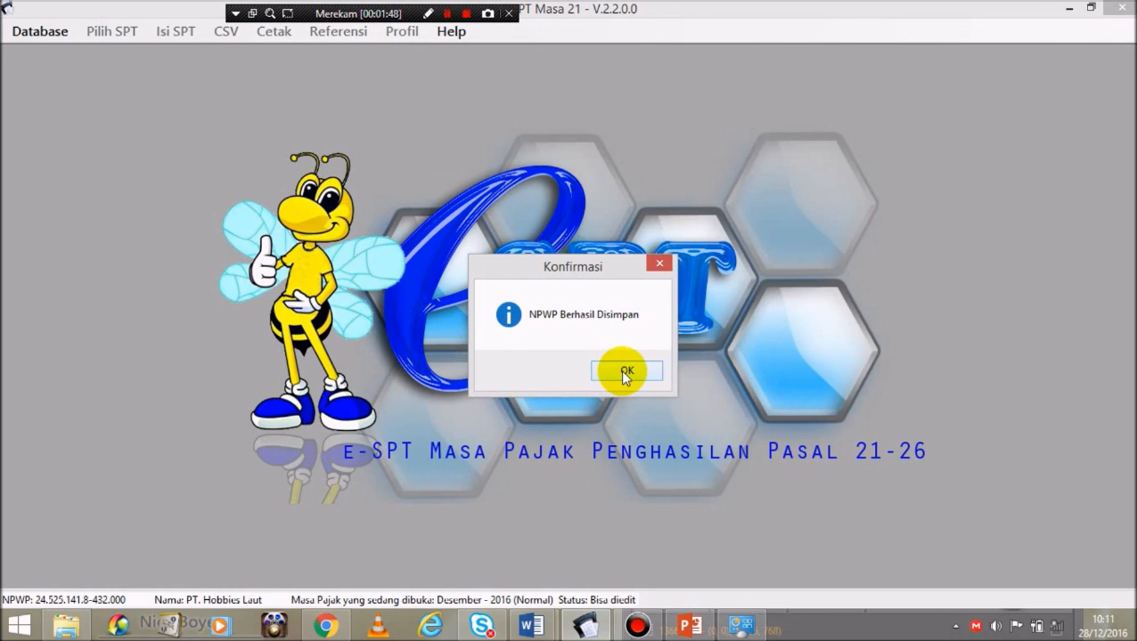
click(621, 372)
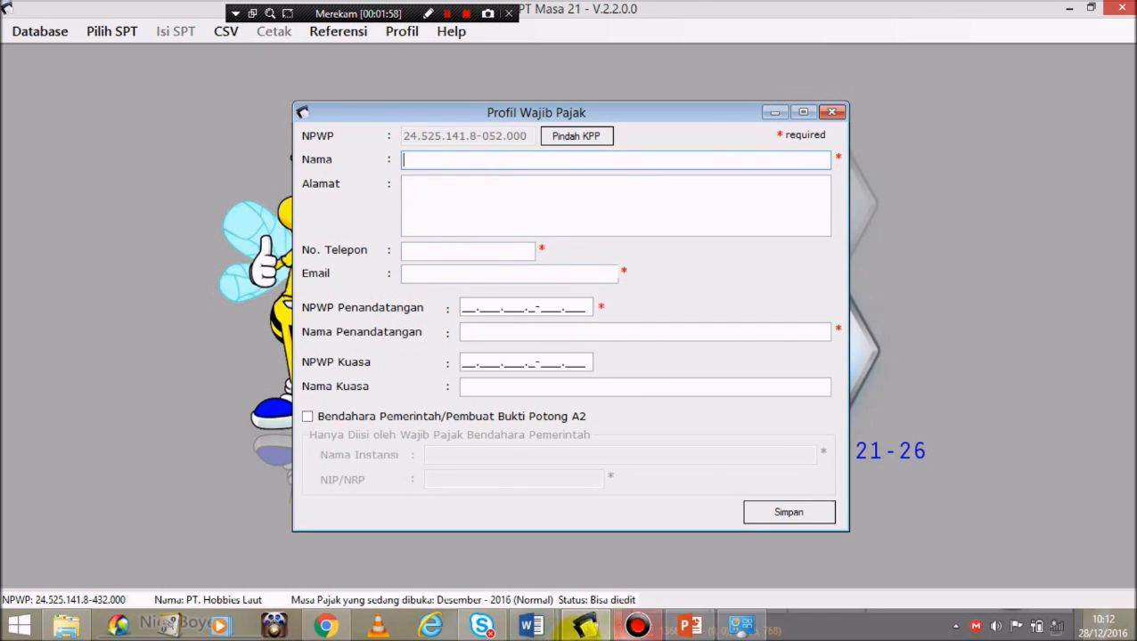
Step: Check the Simulasi Soal document and type PT CAKRA BUANA INDONESIA into the profile's Nama field
click(538, 634)
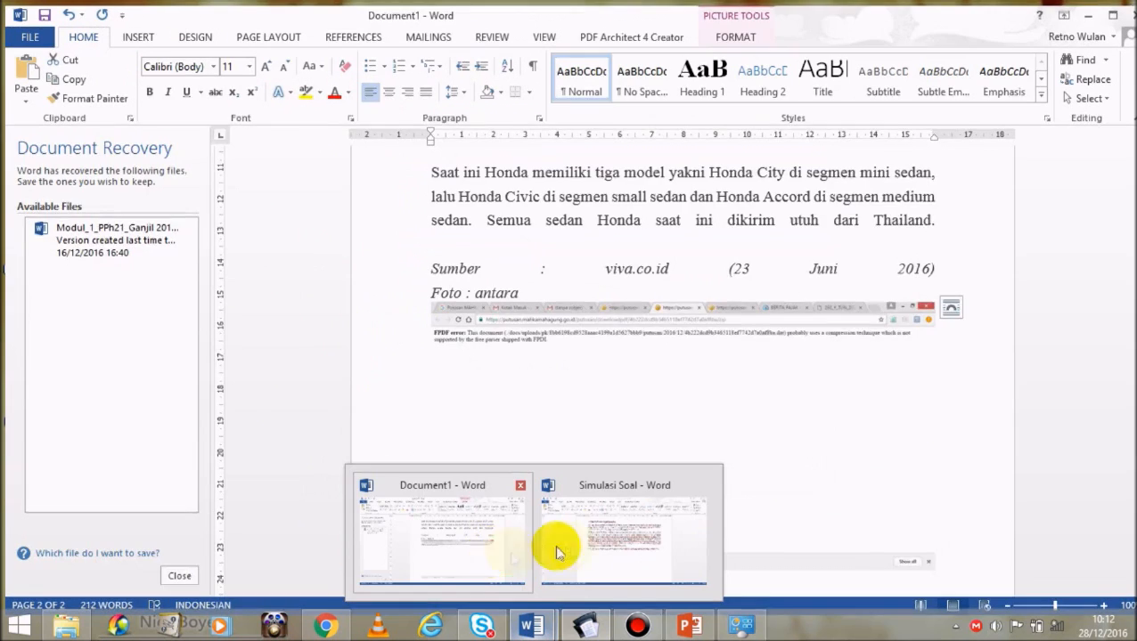
click(579, 545)
drag(322, 192, 451, 193)
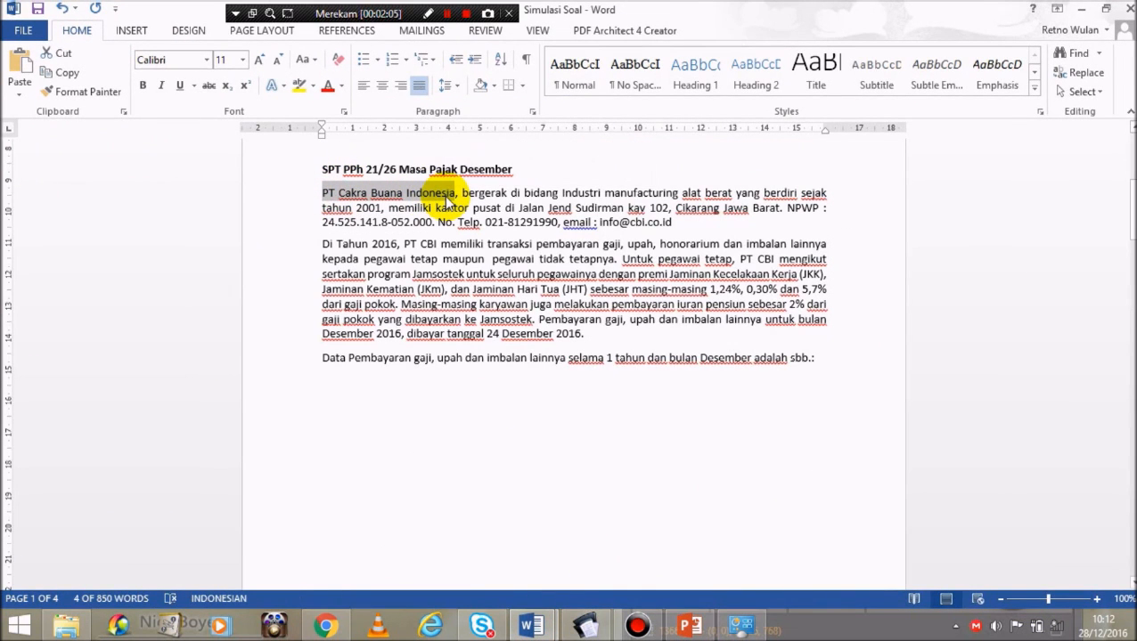
click(1082, 9)
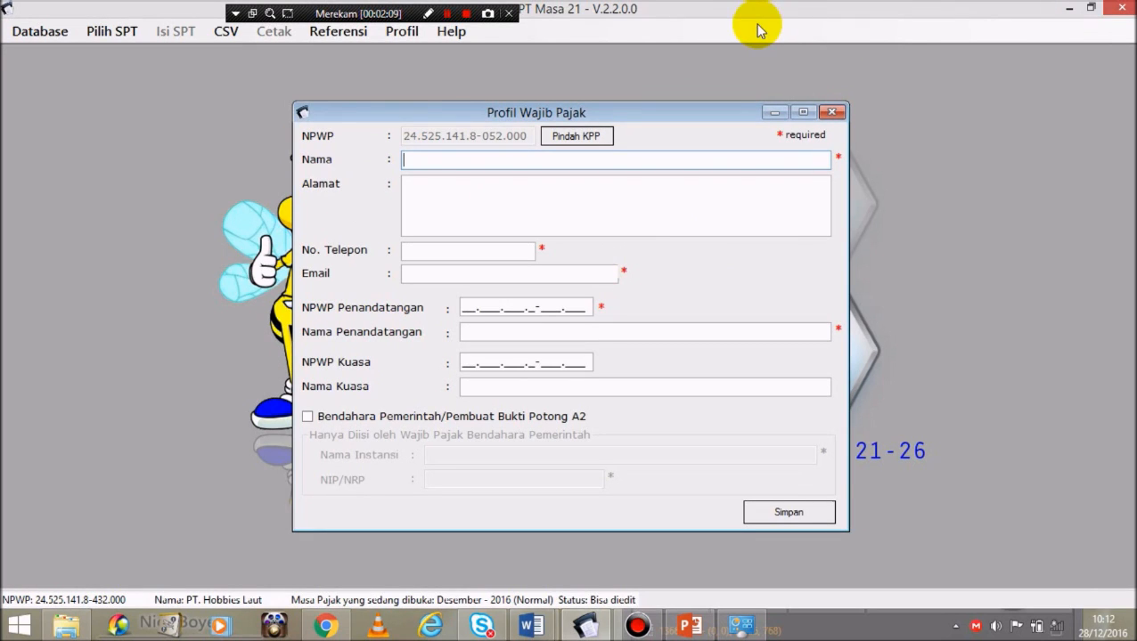
text(PT CAKRA BUANA INDO)
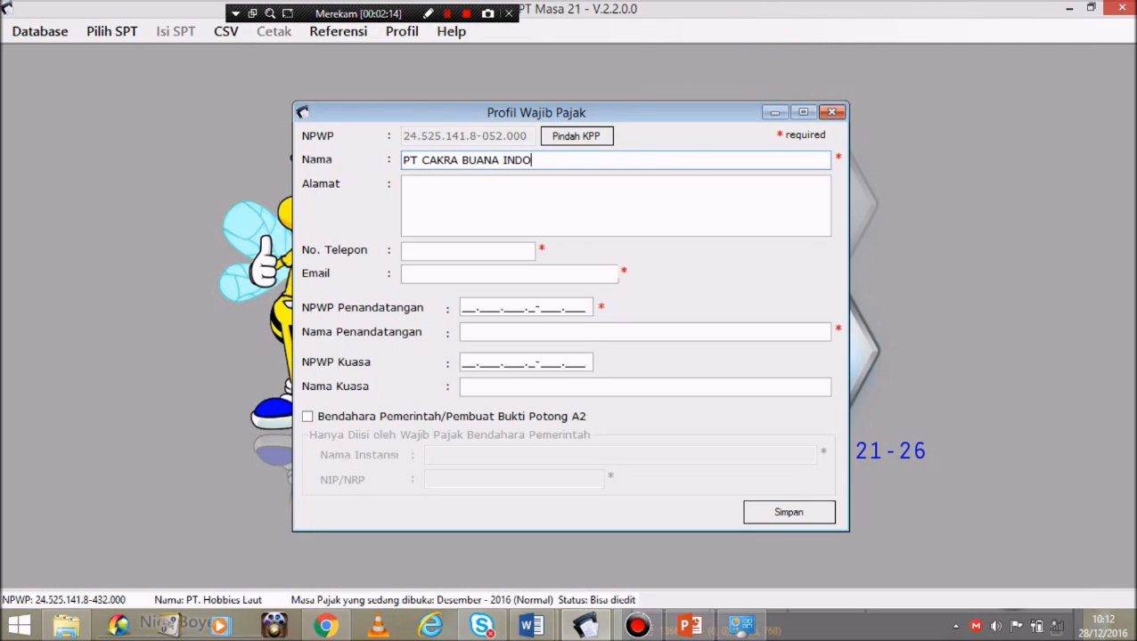
text(NESIA)
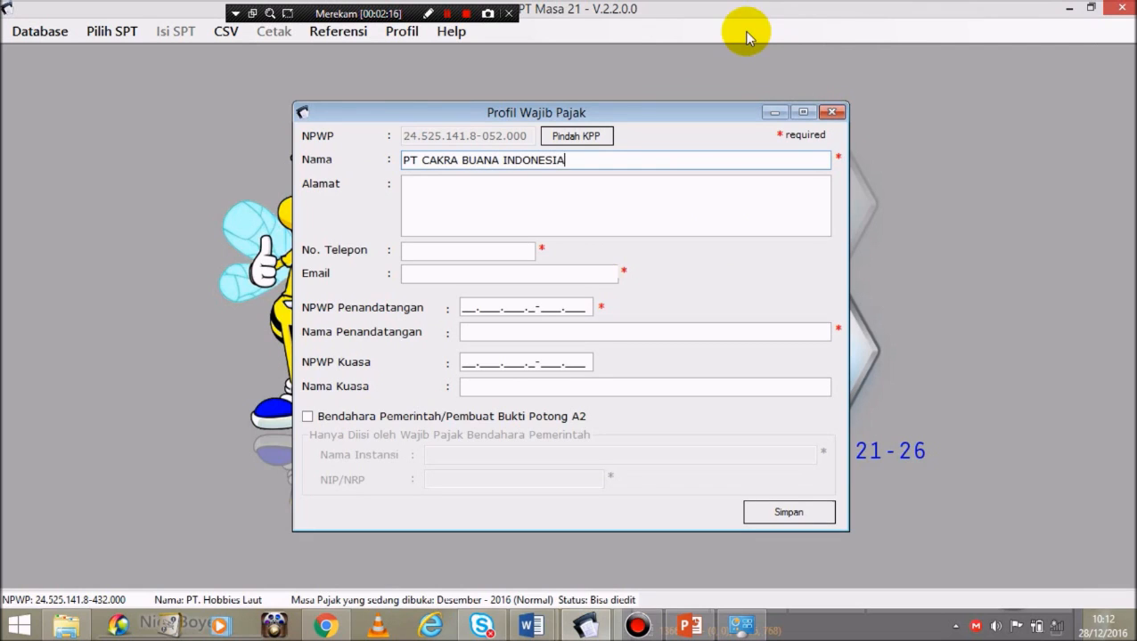
click(601, 202)
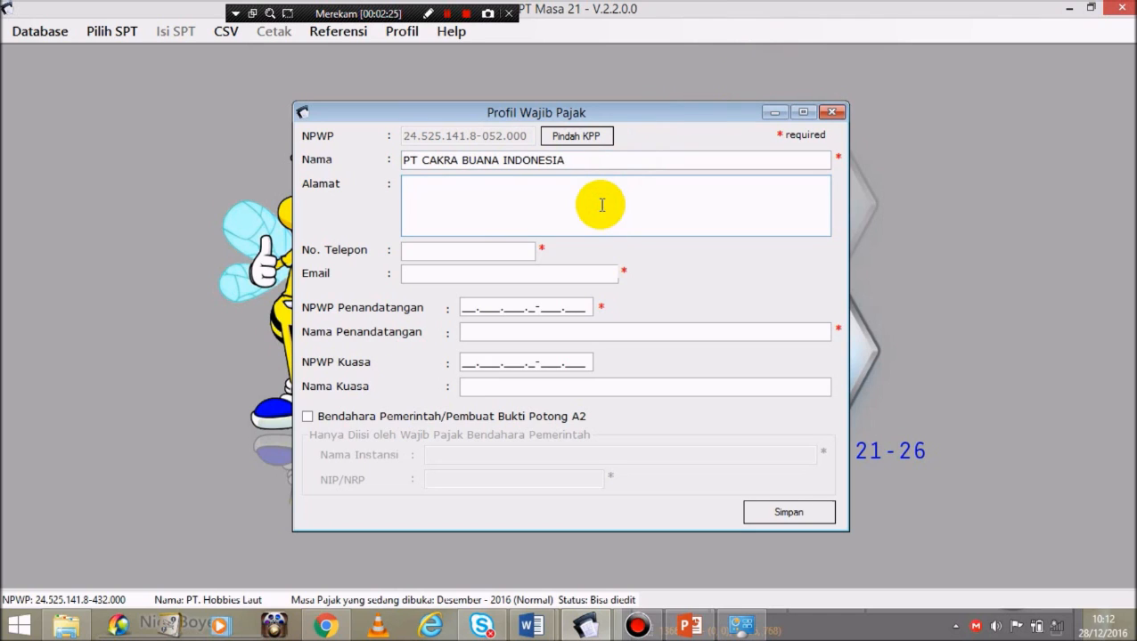
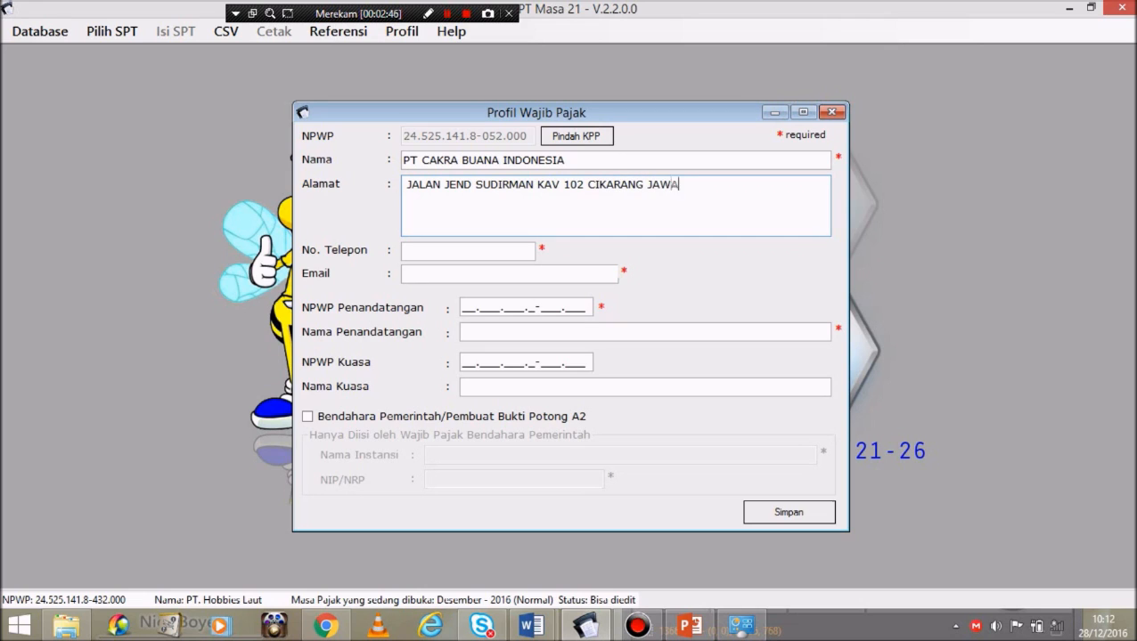
Step: Complete the Alamat field, then fill in No. Telepon and Email with the company's phone number and e-mail
click(467, 246)
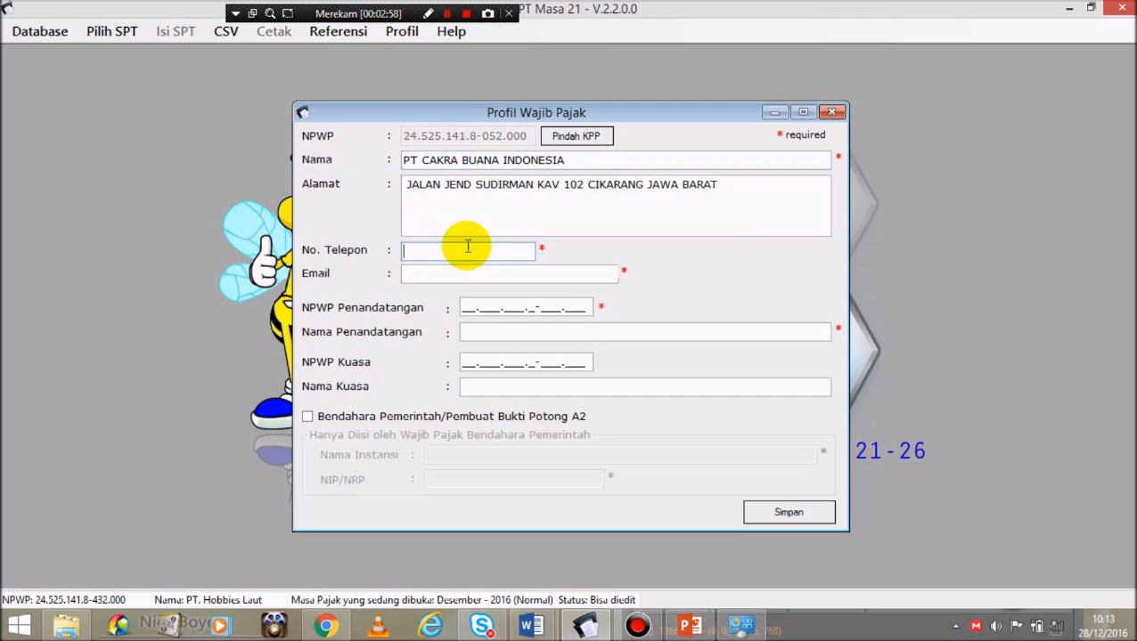
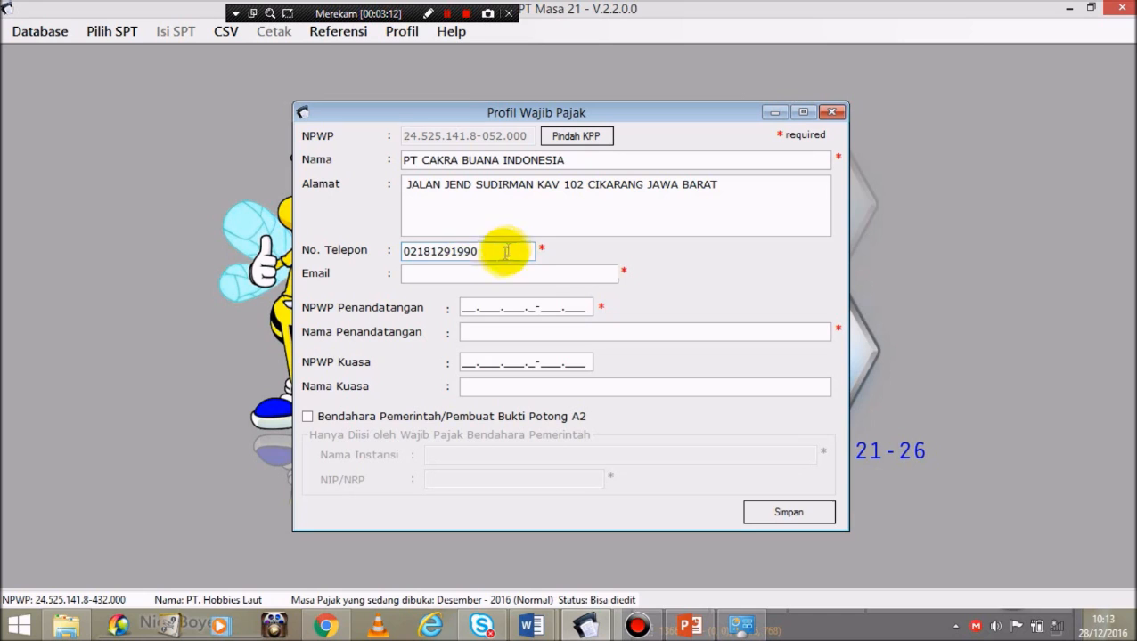
click(449, 276)
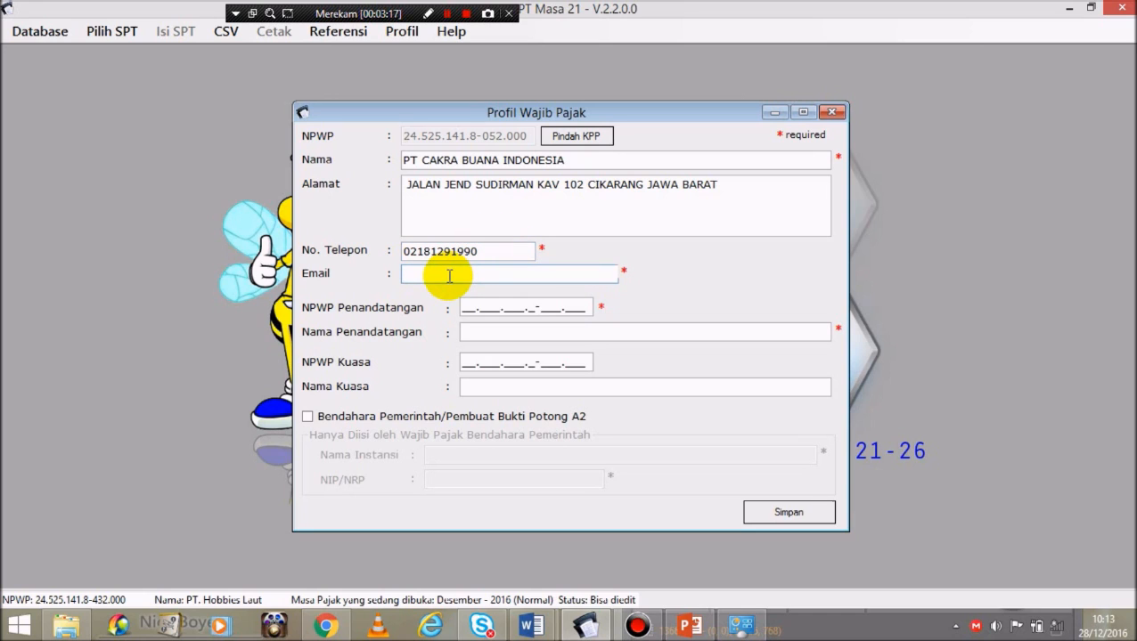
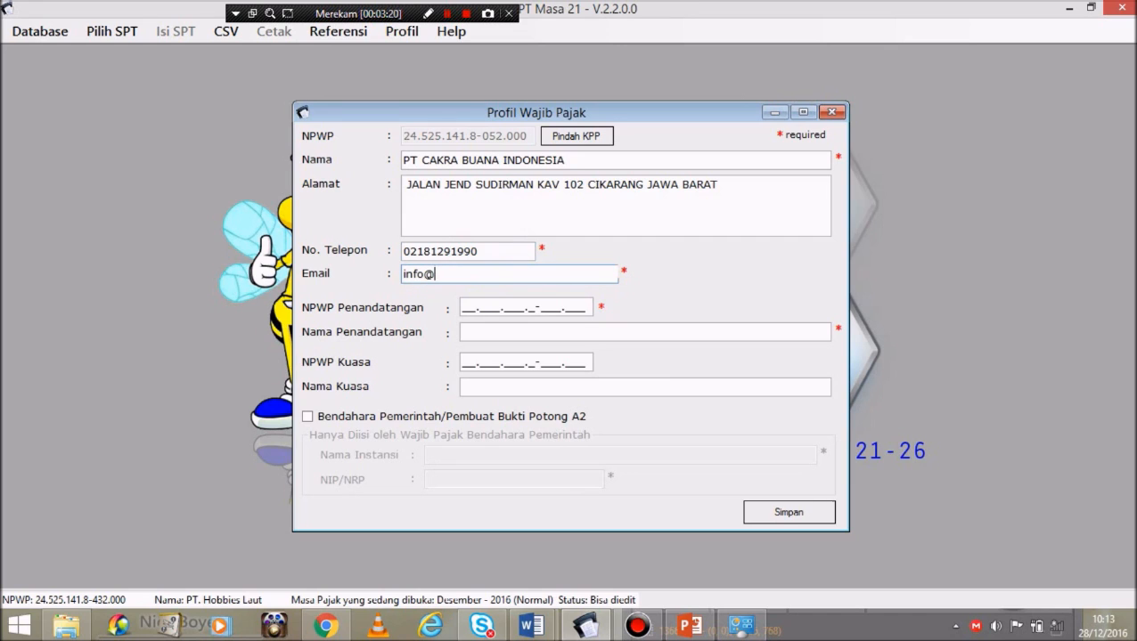
click(462, 310)
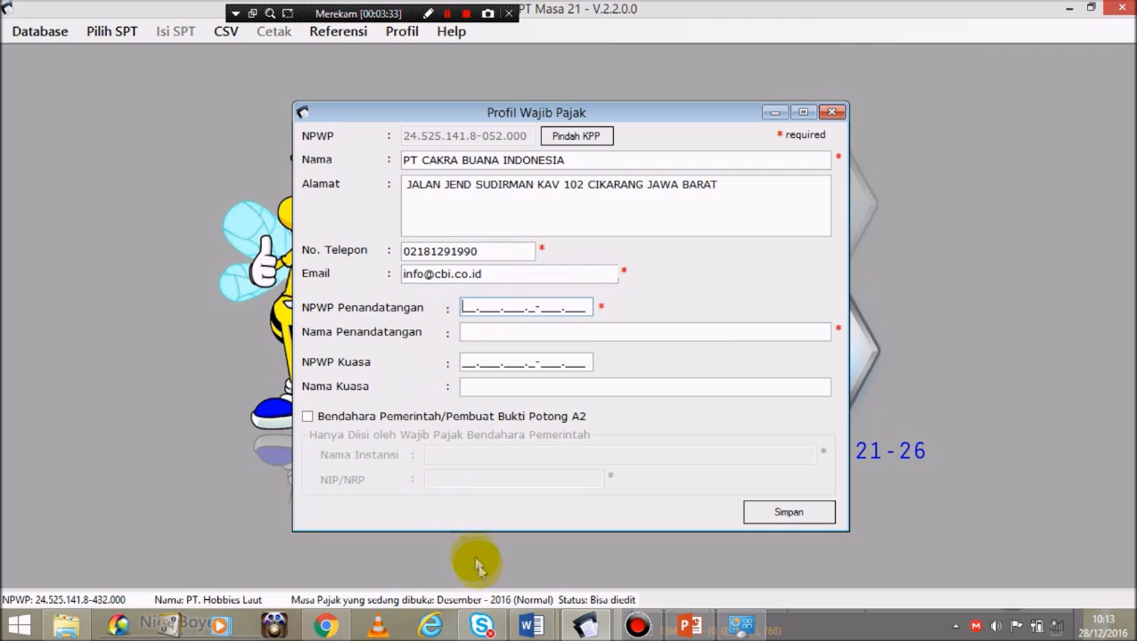
Step: Copy the director's name from the Simulasi Soal document into the signer's Nama field
mouse_move(531, 626)
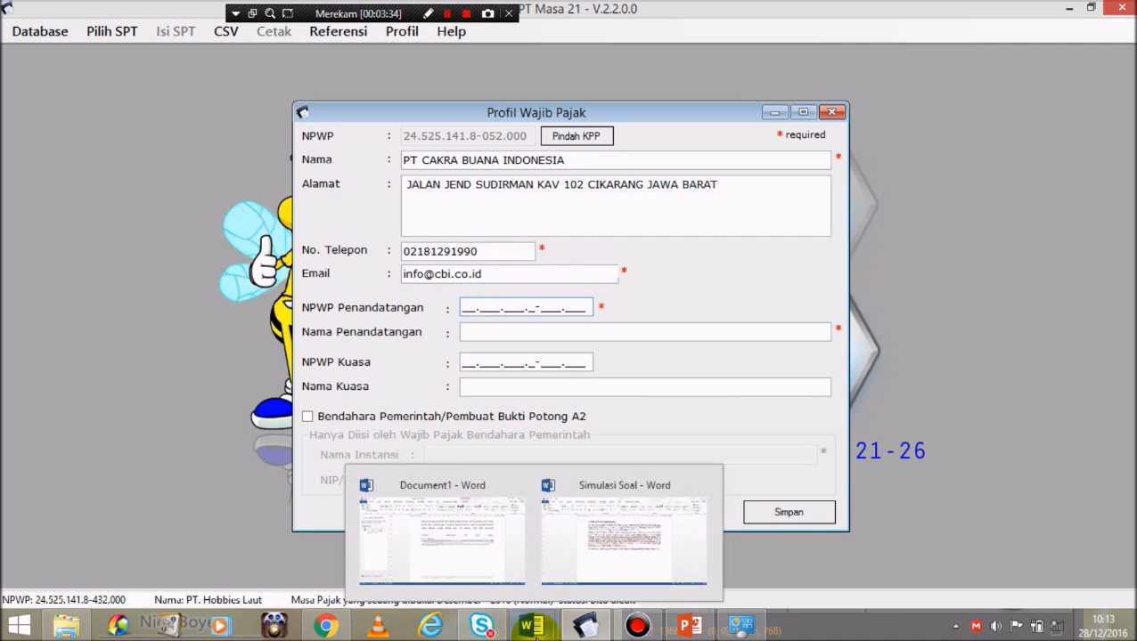
mouse_move(611, 546)
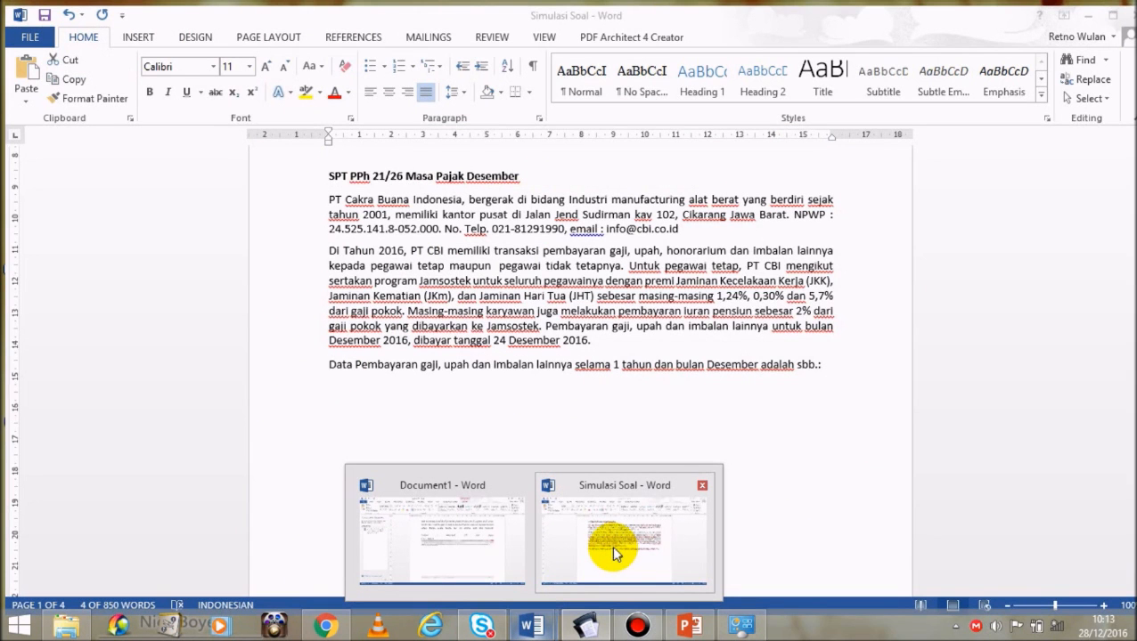
click(611, 545)
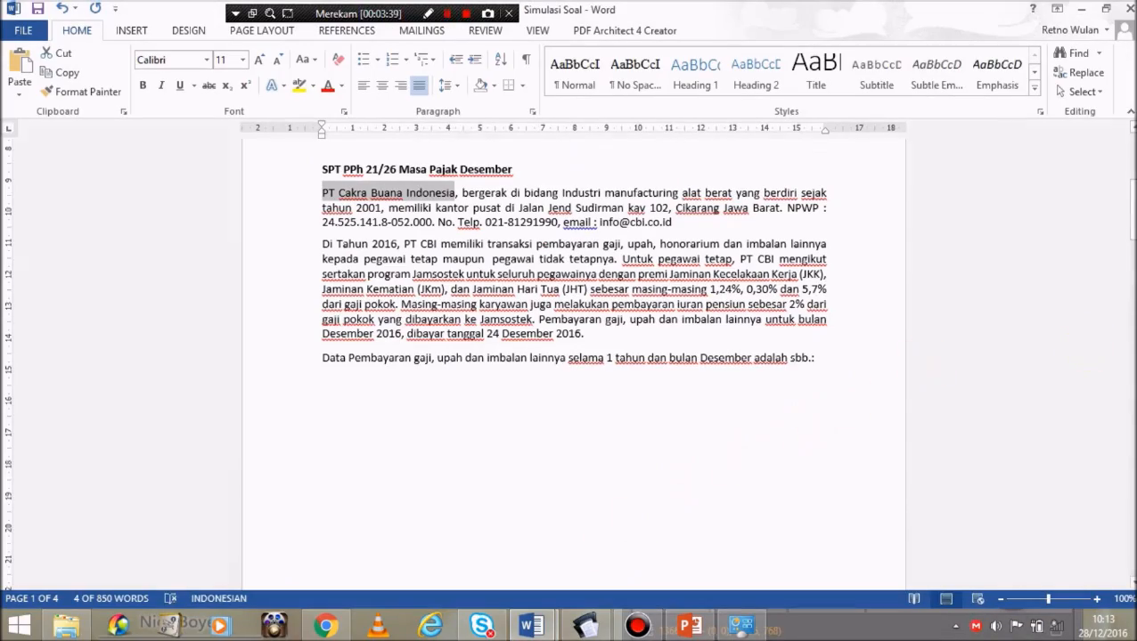
drag(1129, 214, 1124, 313)
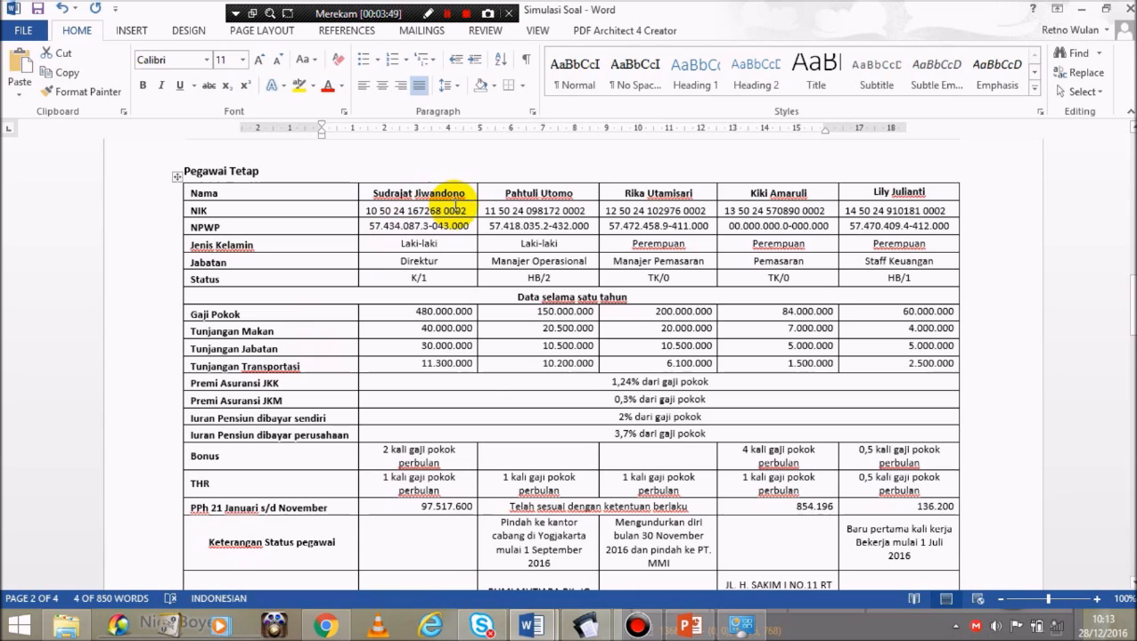
drag(1130, 303, 1130, 303)
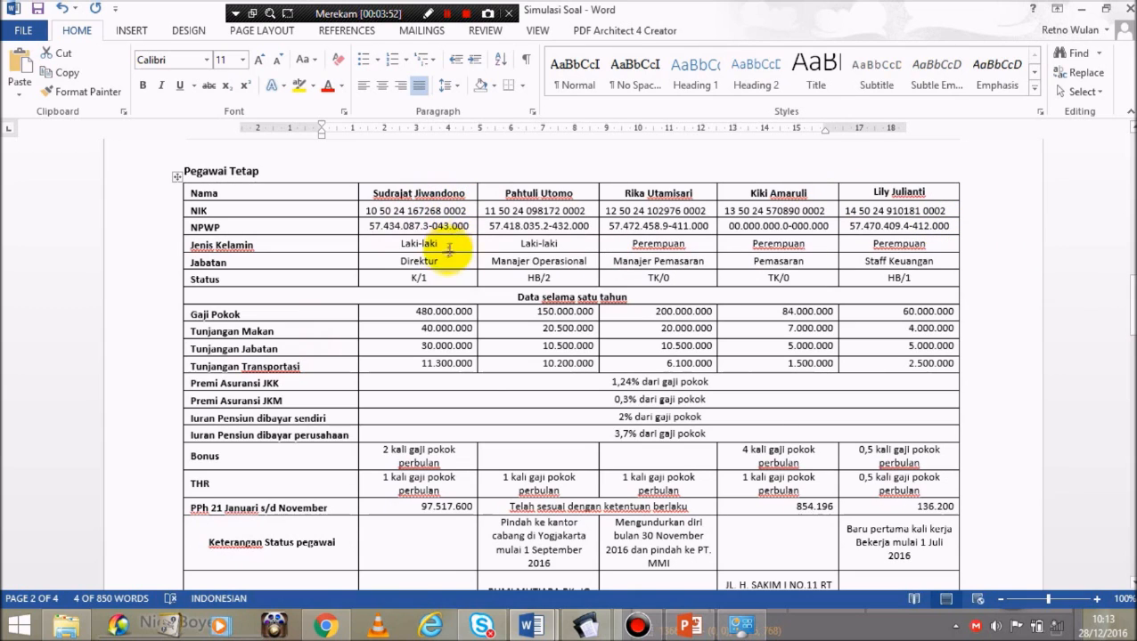
click(370, 192)
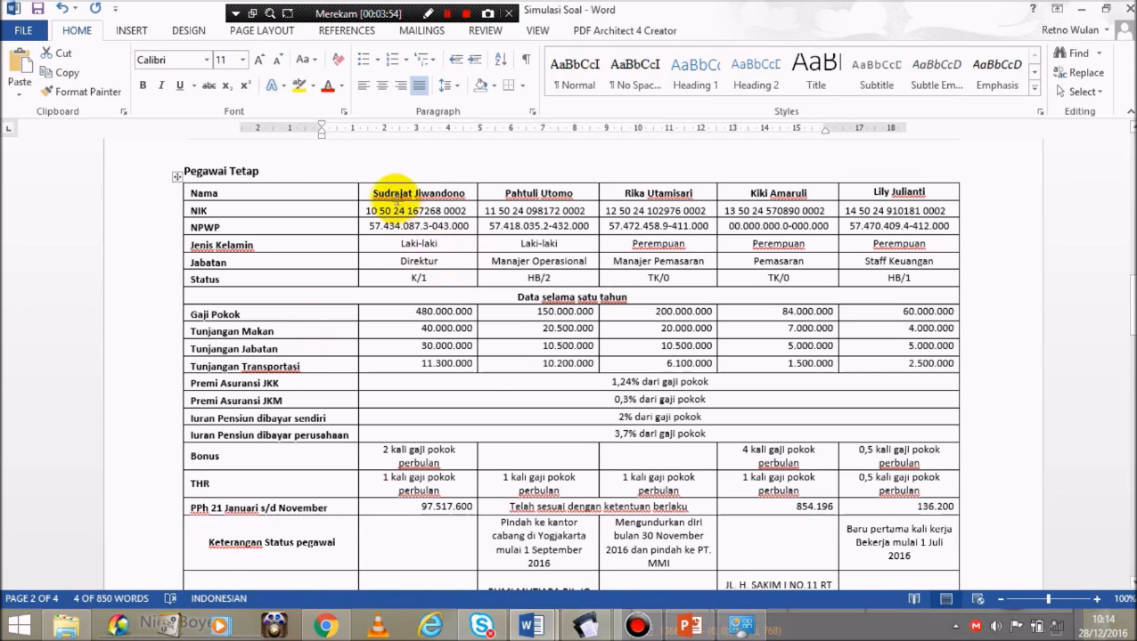
drag(400, 189, 465, 195)
key(ctrl+c)
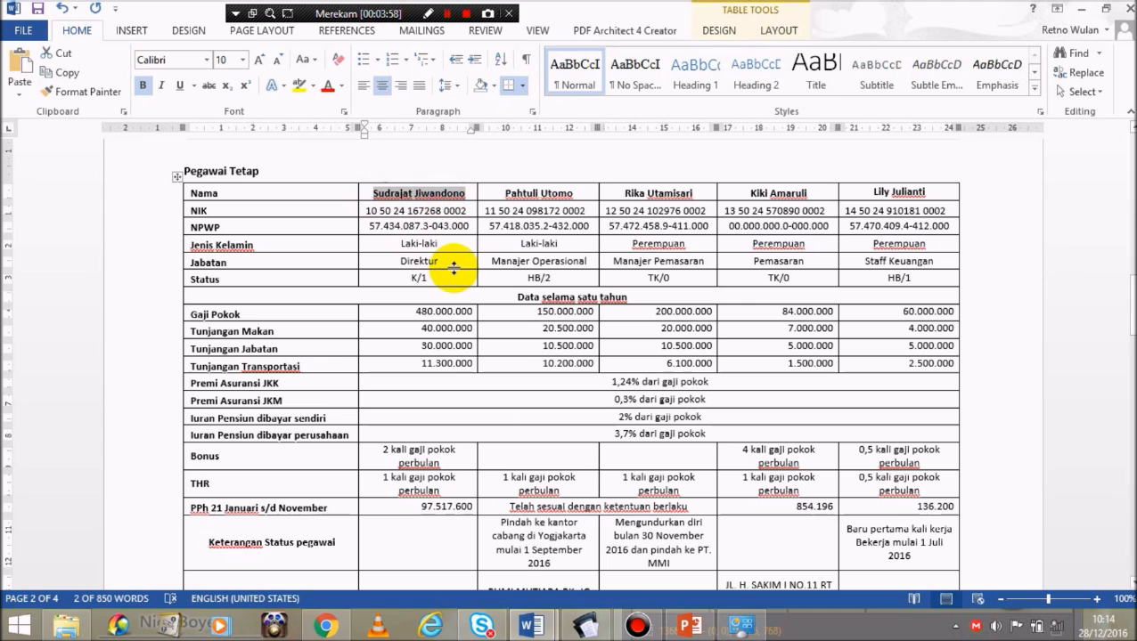
click(588, 627)
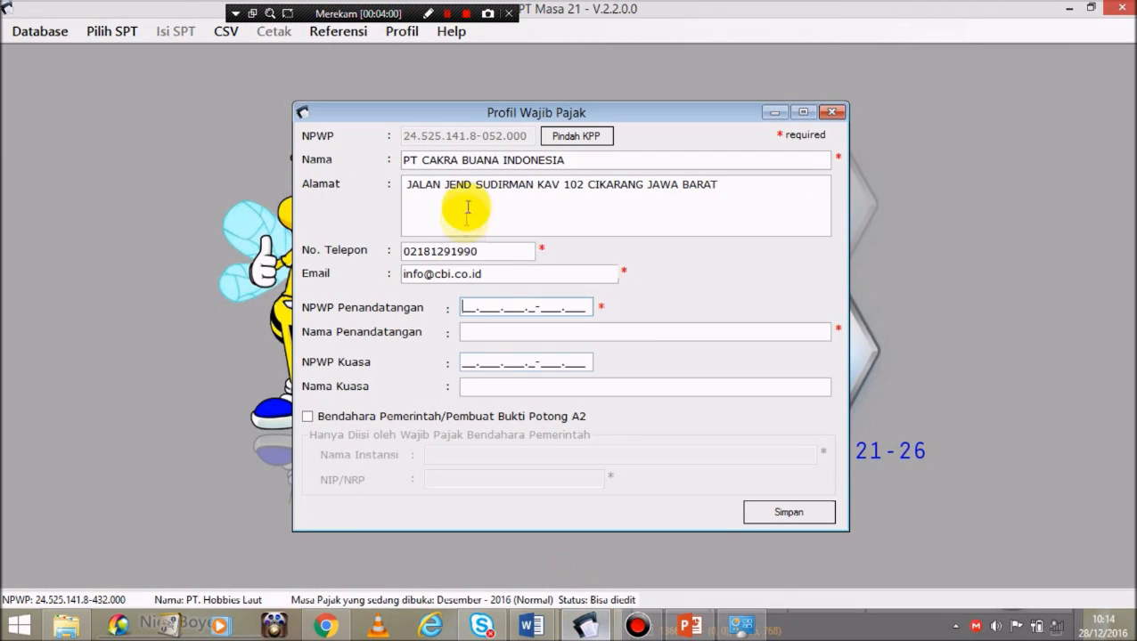
click(475, 334)
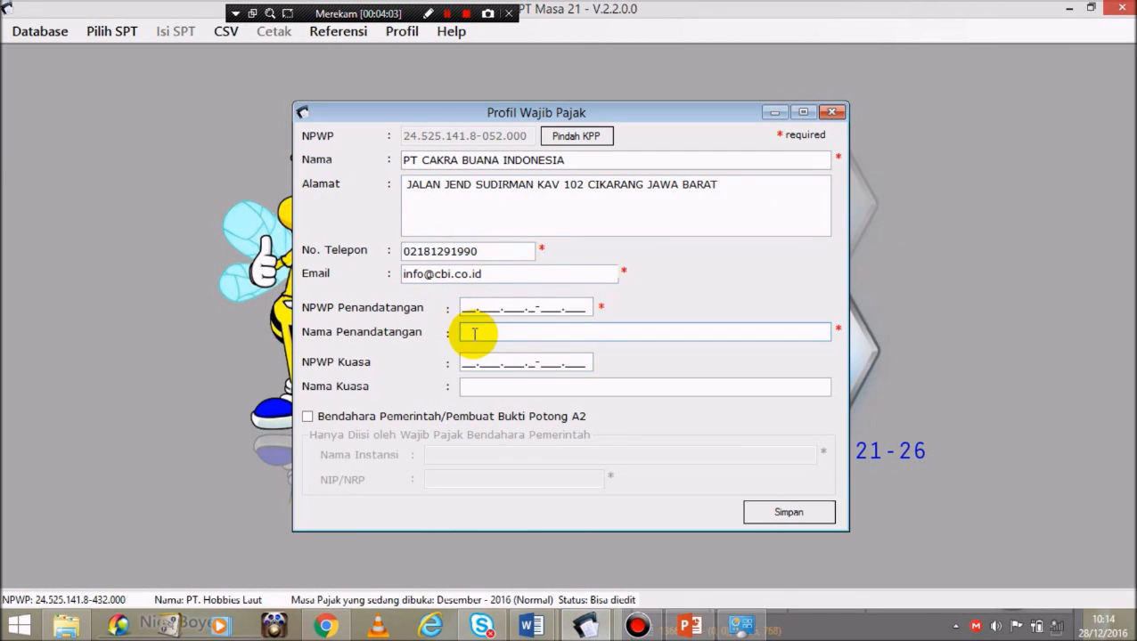
key(ctrl+v)
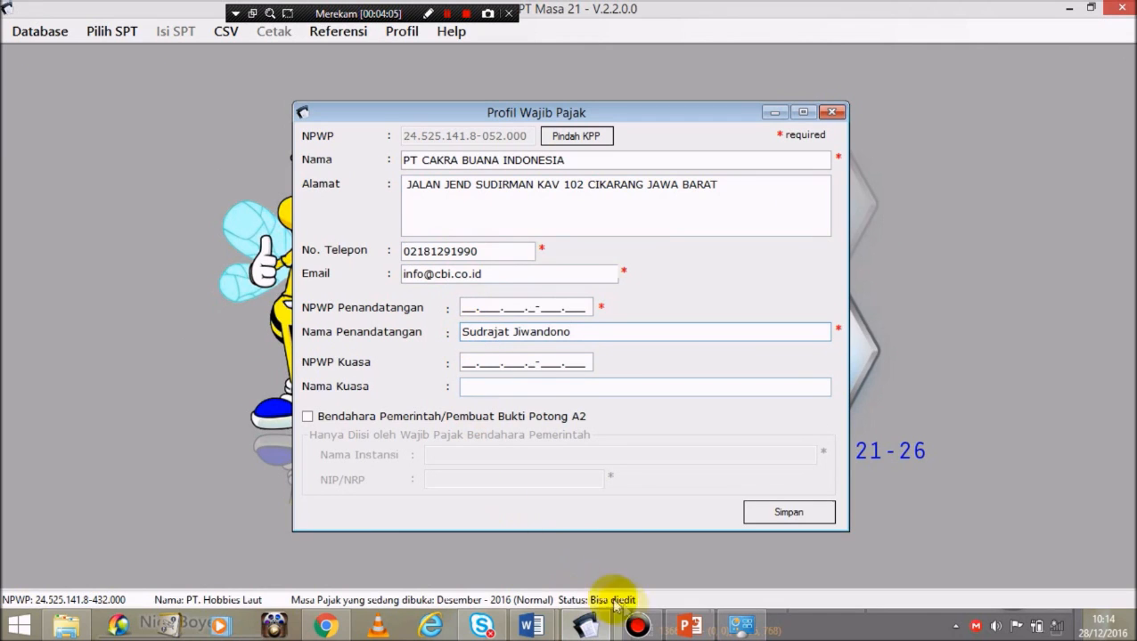
Step: Copy the director's NPWP into the signer's NPWP field and save the profile
mouse_move(529, 623)
click(574, 535)
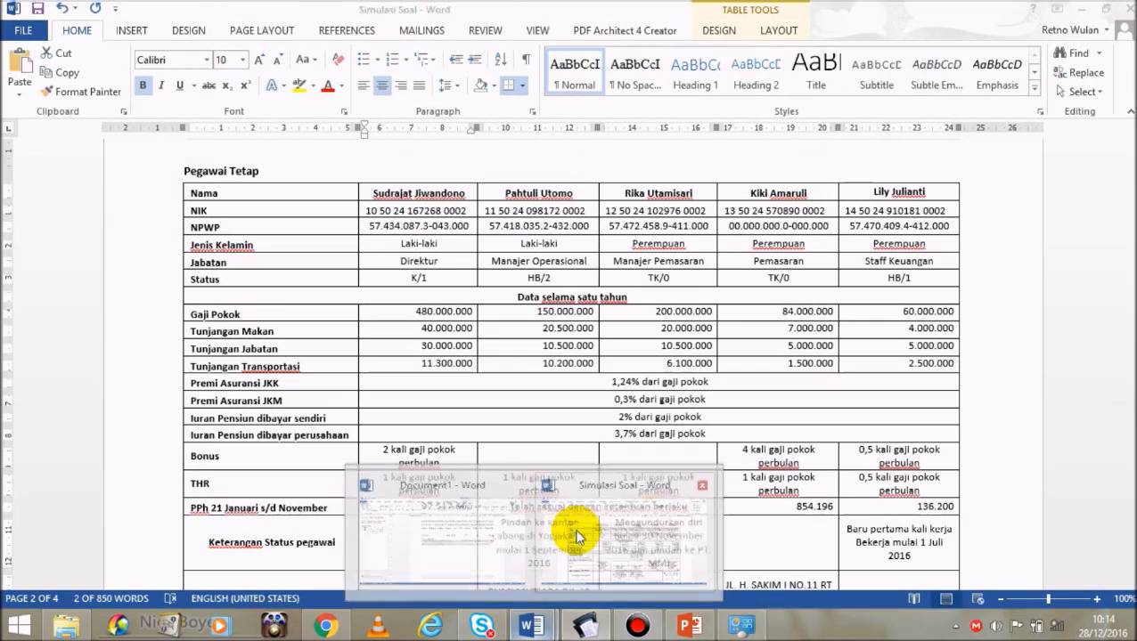
drag(367, 227, 469, 228)
key(ctrl+c)
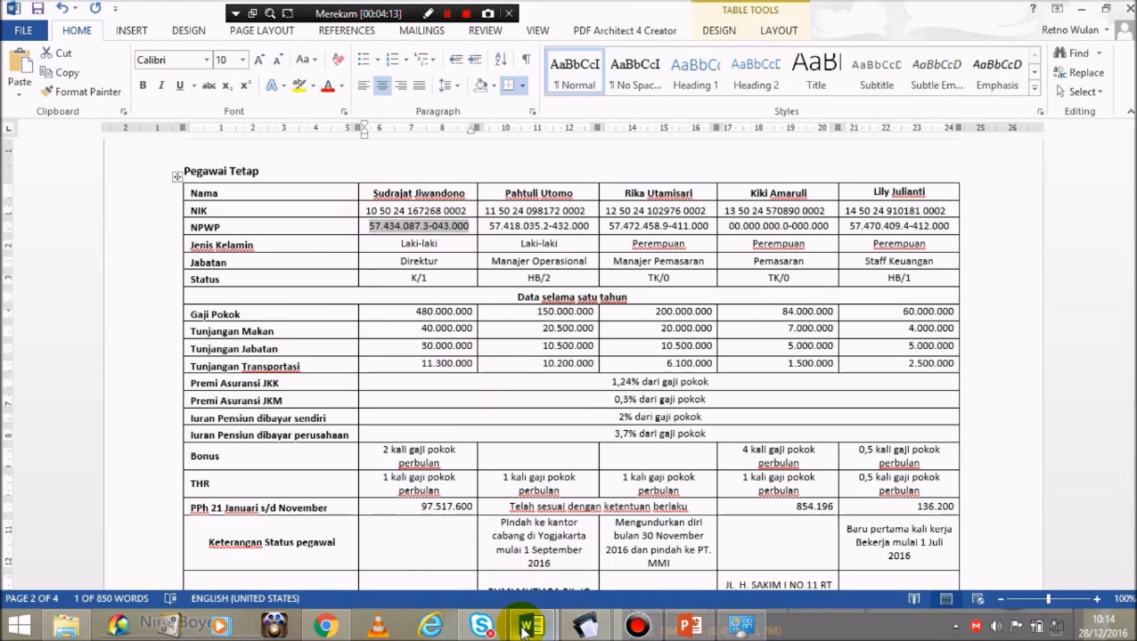
click(586, 626)
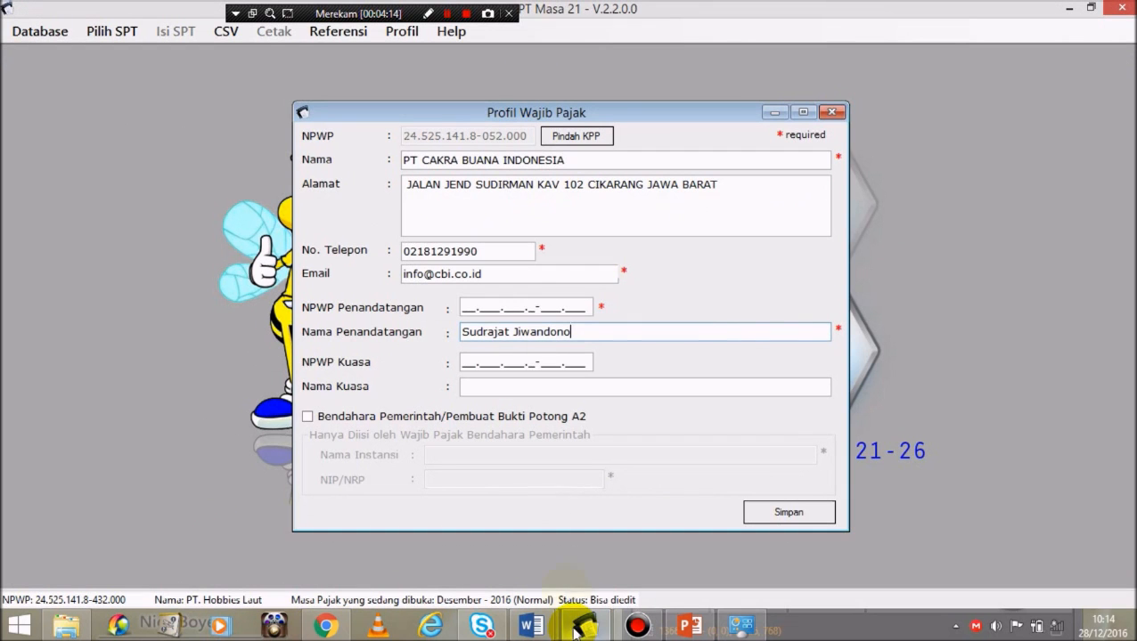
click(462, 306)
key(ctrl+v)
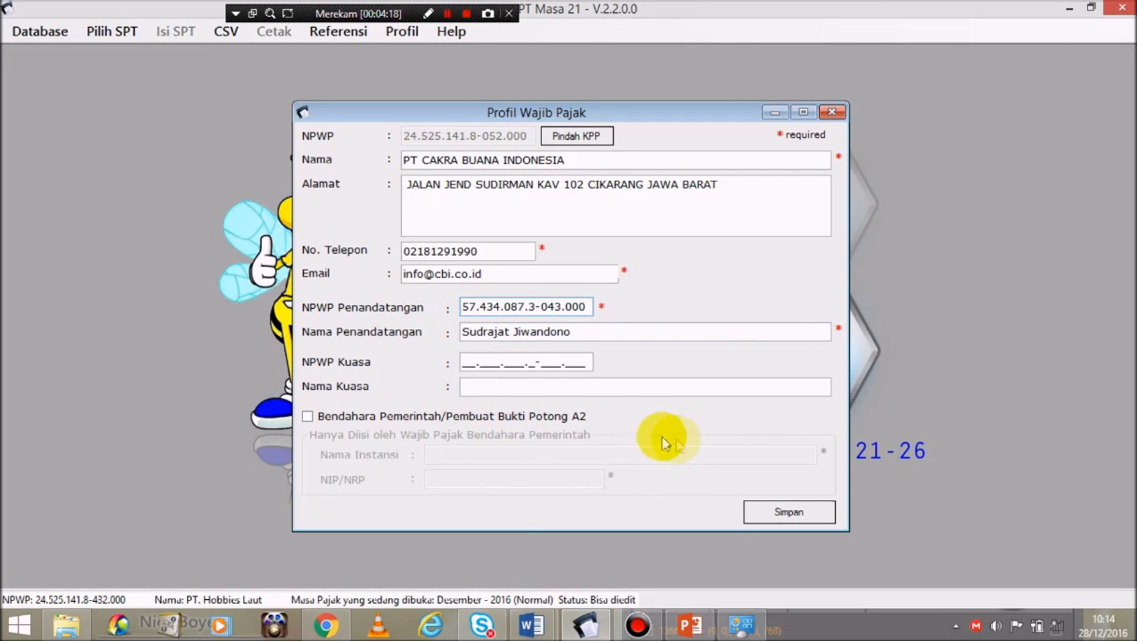
click(774, 514)
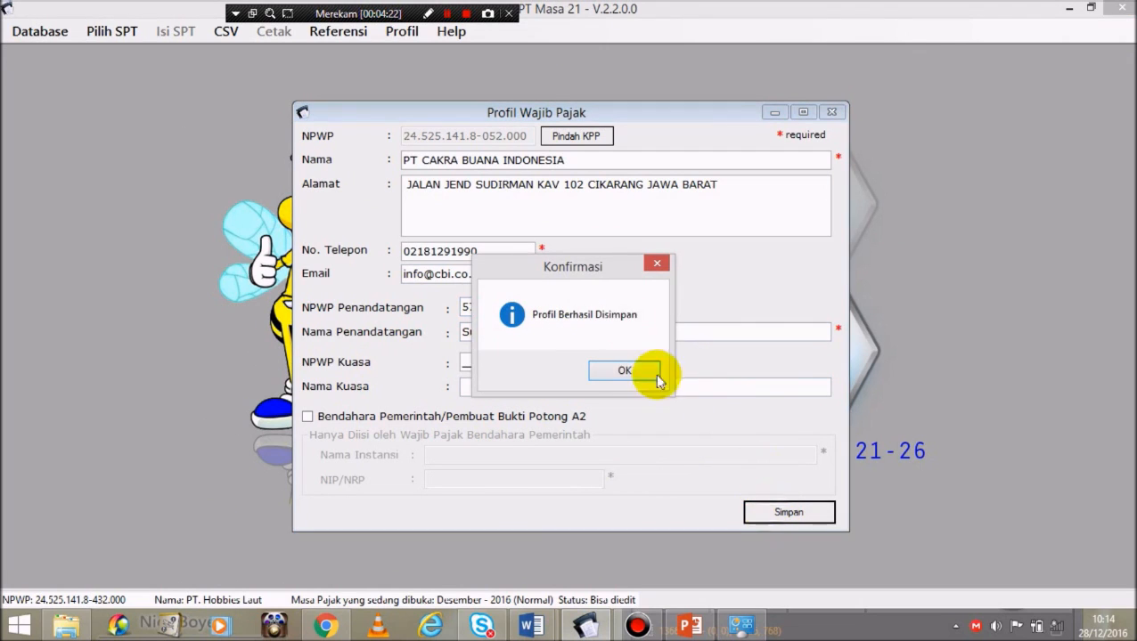
Step: Confirm the saved profile and create a new SPT for the Desember 2016 period
click(612, 369)
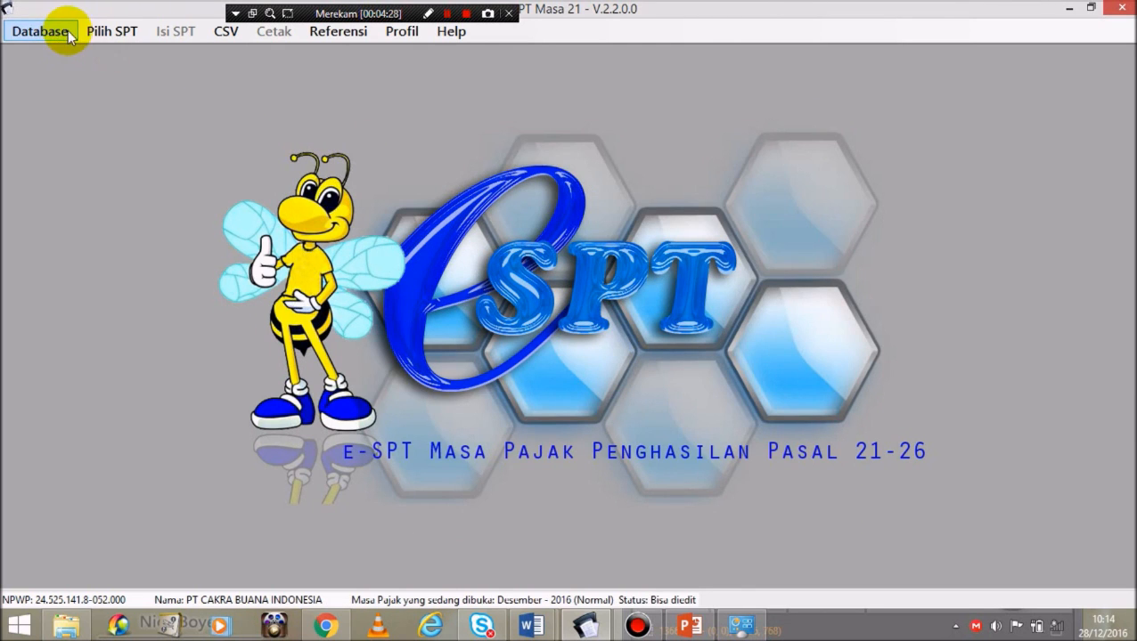
click(119, 33)
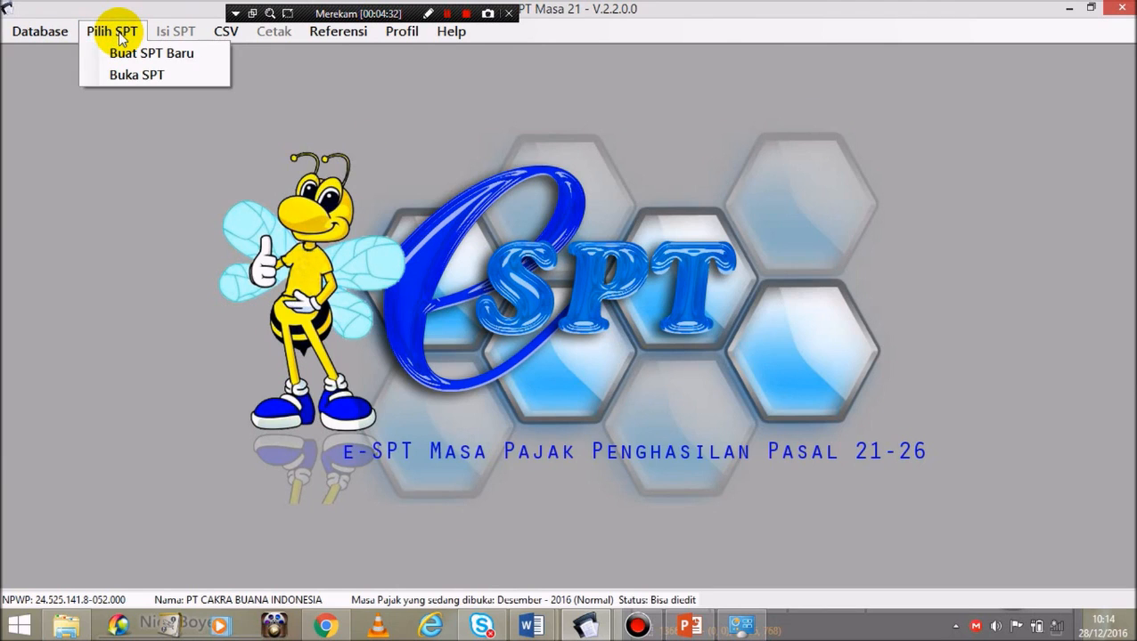
click(106, 39)
click(109, 57)
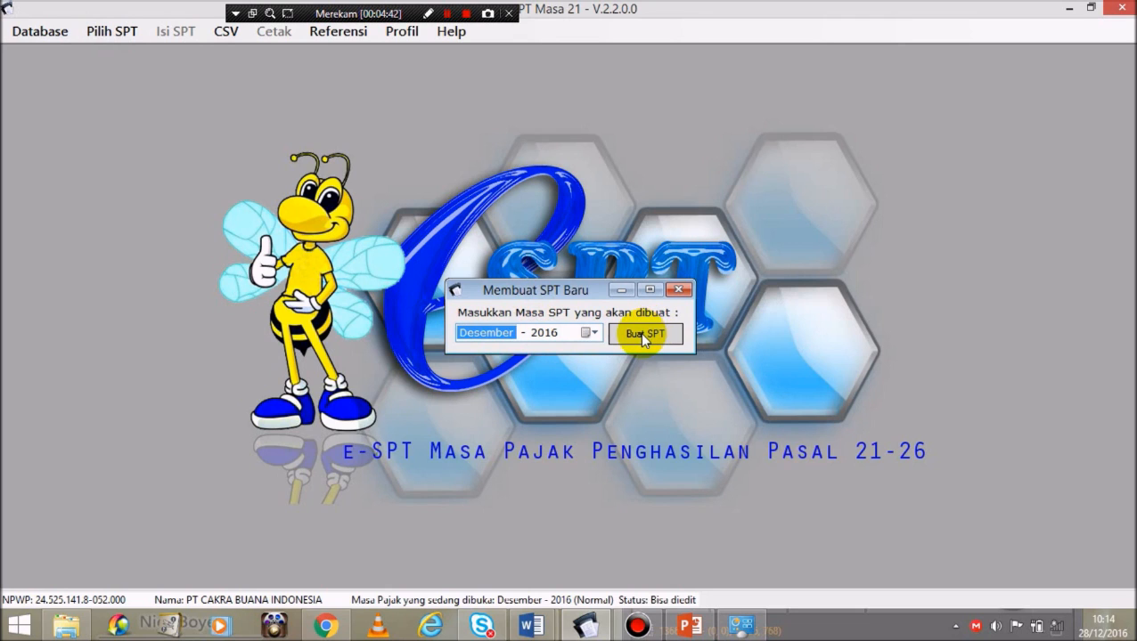
click(641, 334)
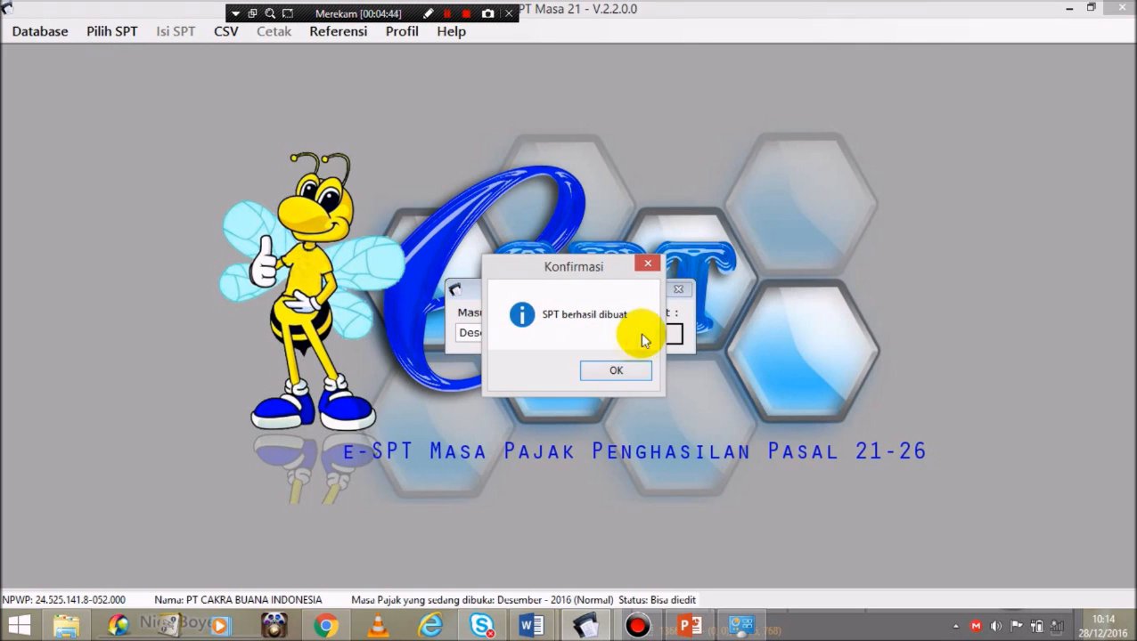
click(608, 373)
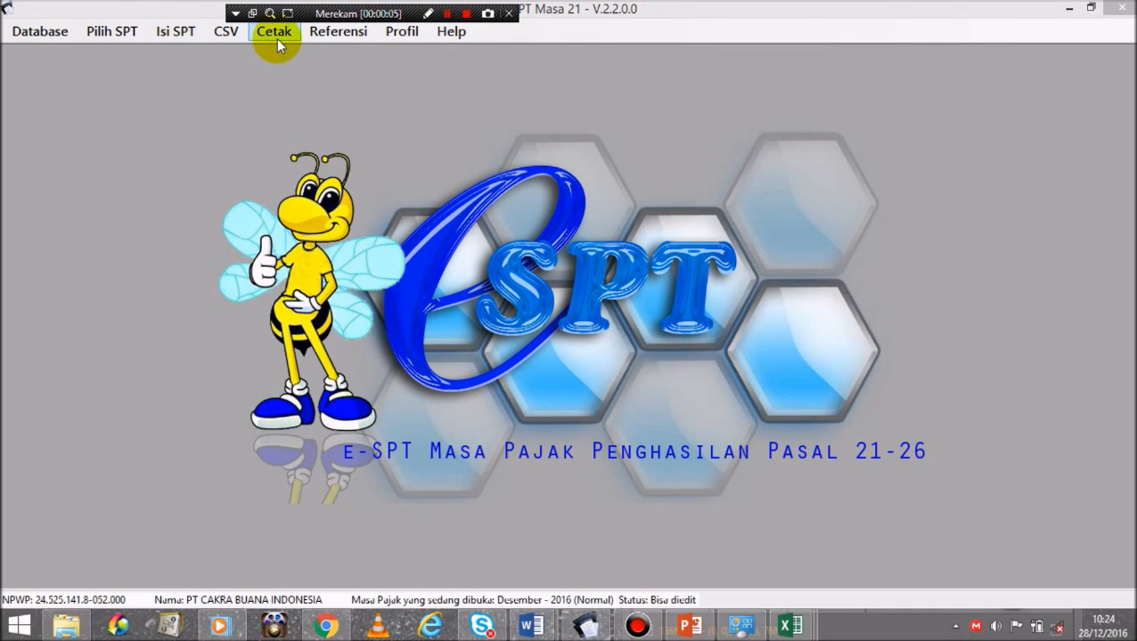
Step: Open the PTKP reference rates and start editing the 24.300.000 row
click(348, 34)
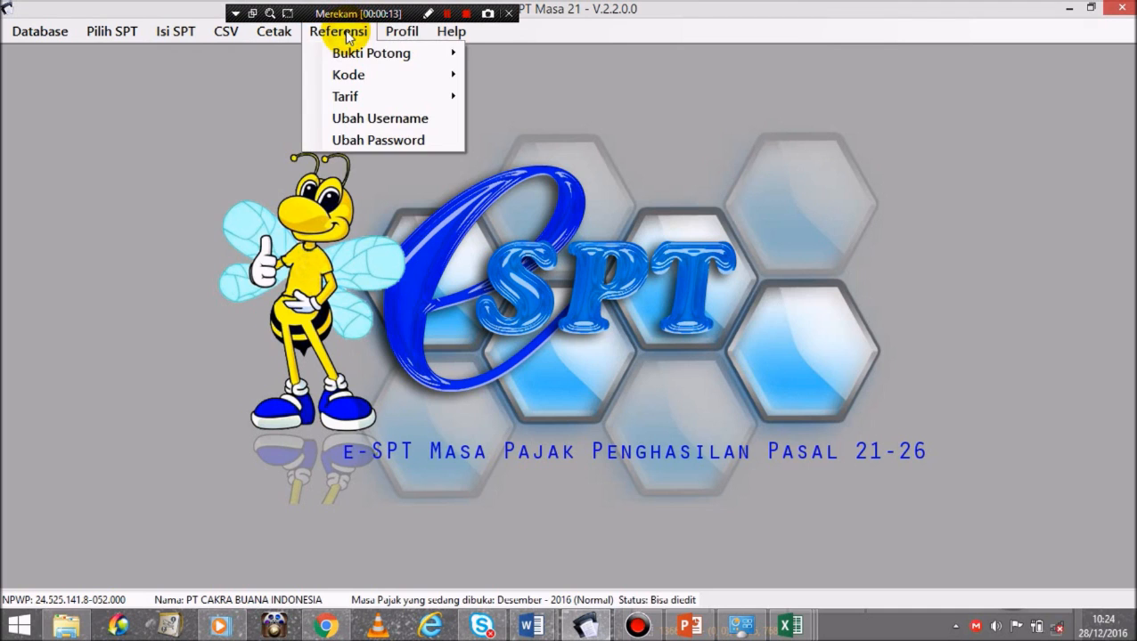
mouse_move(374, 62)
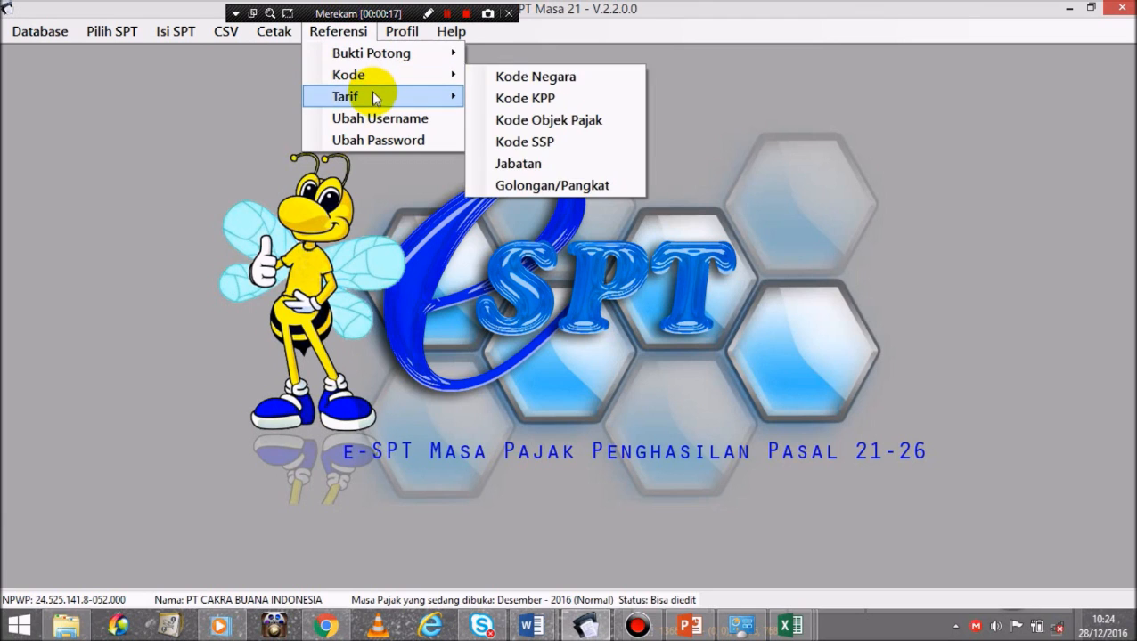
mouse_move(380, 98)
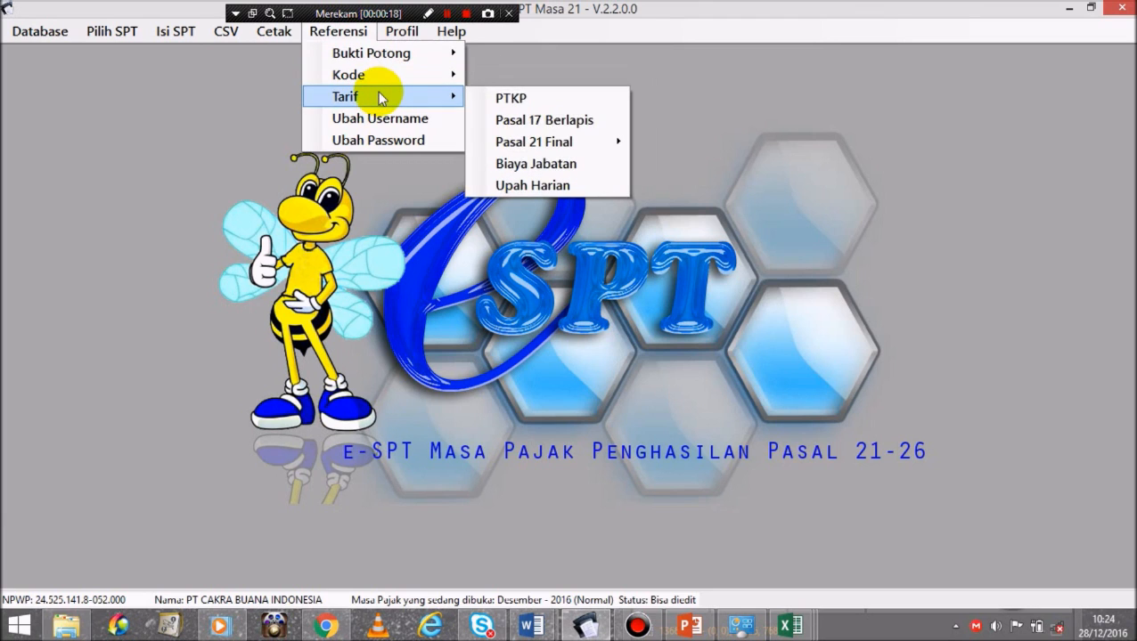
click(511, 98)
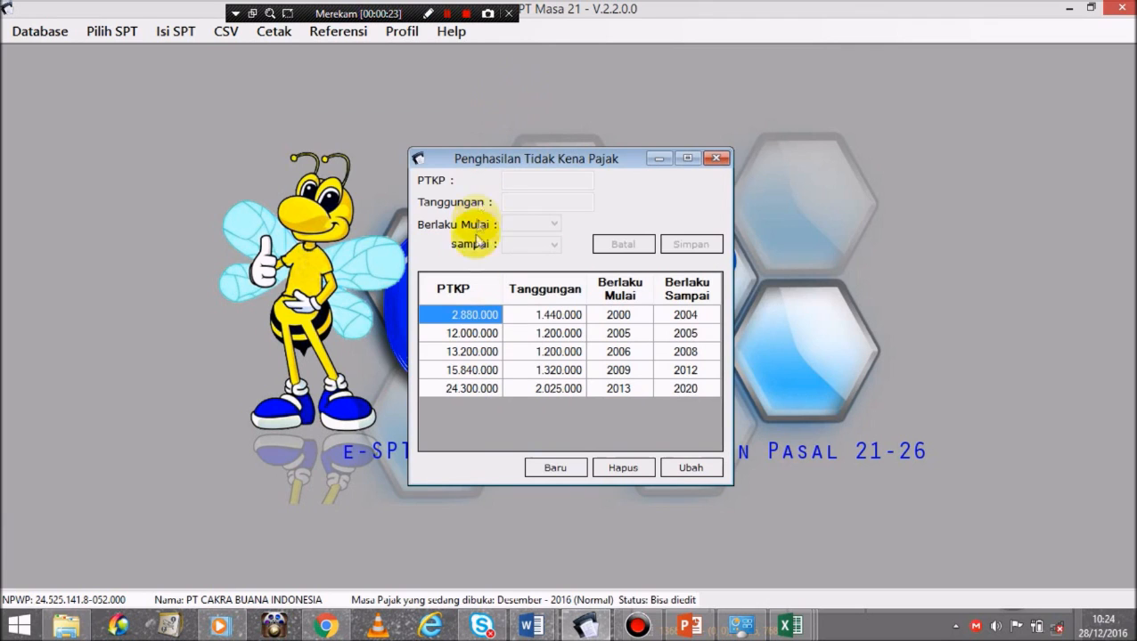
click(455, 388)
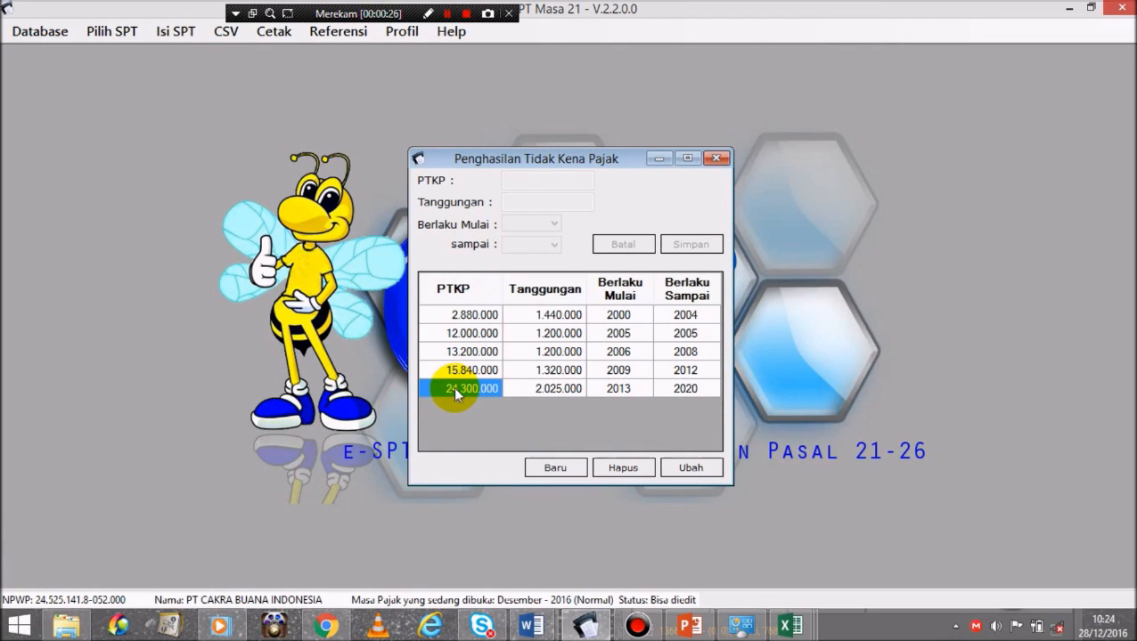
click(699, 465)
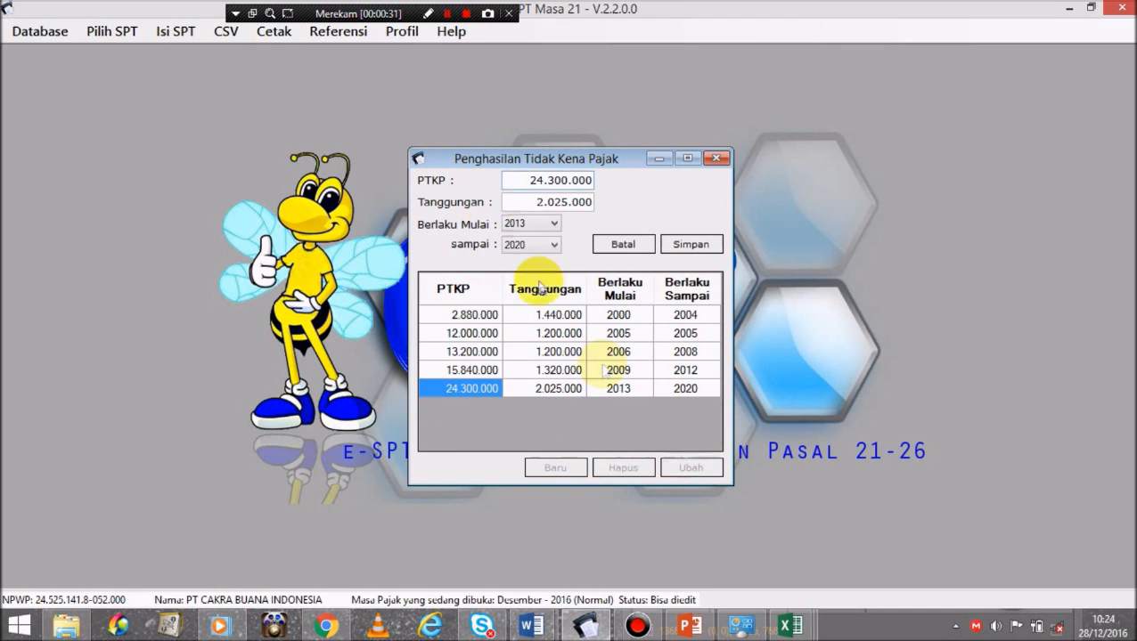
Step: Change the rate to 54.000.000 with 4.500.000 per dependant, valid 2016 to 2025, and save
double_click(532, 180)
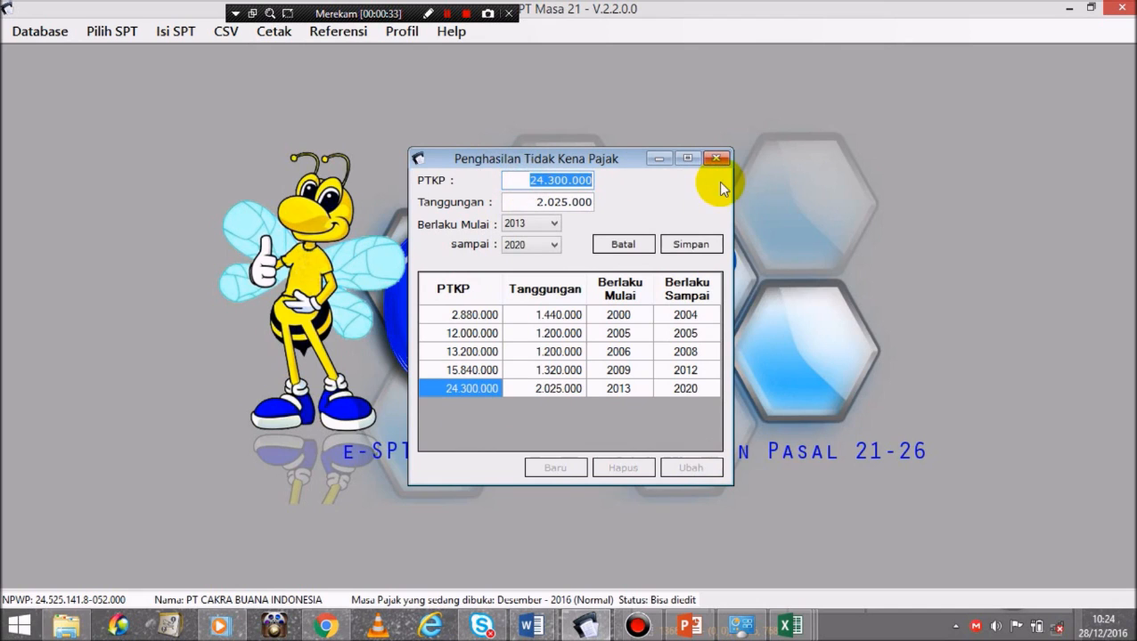
text(54000000)
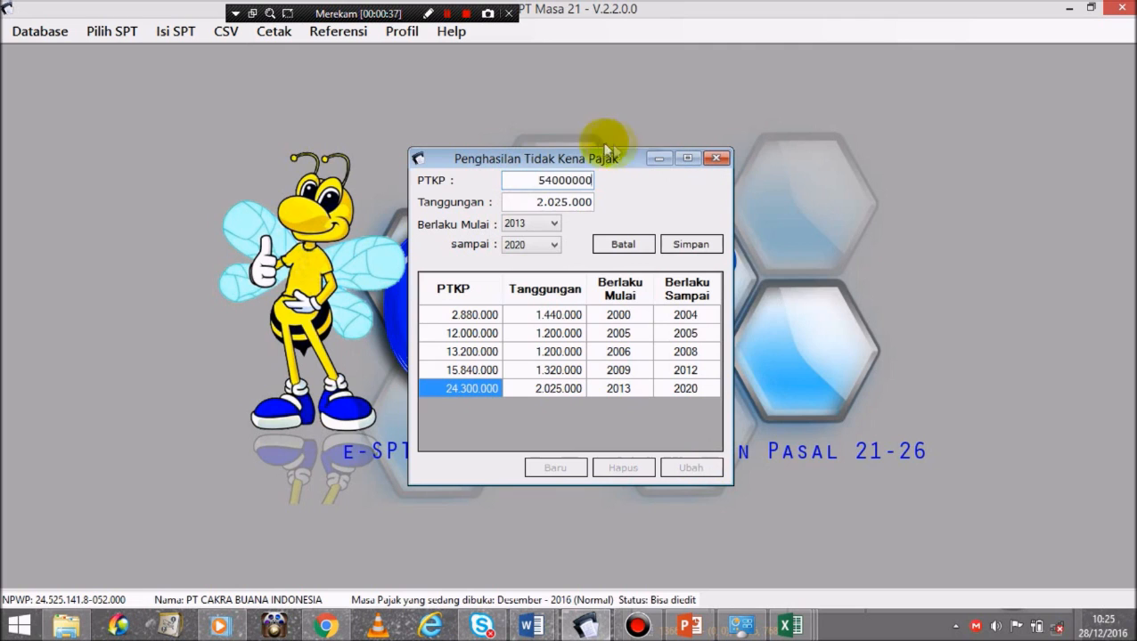
click(521, 202)
key(shift+End)
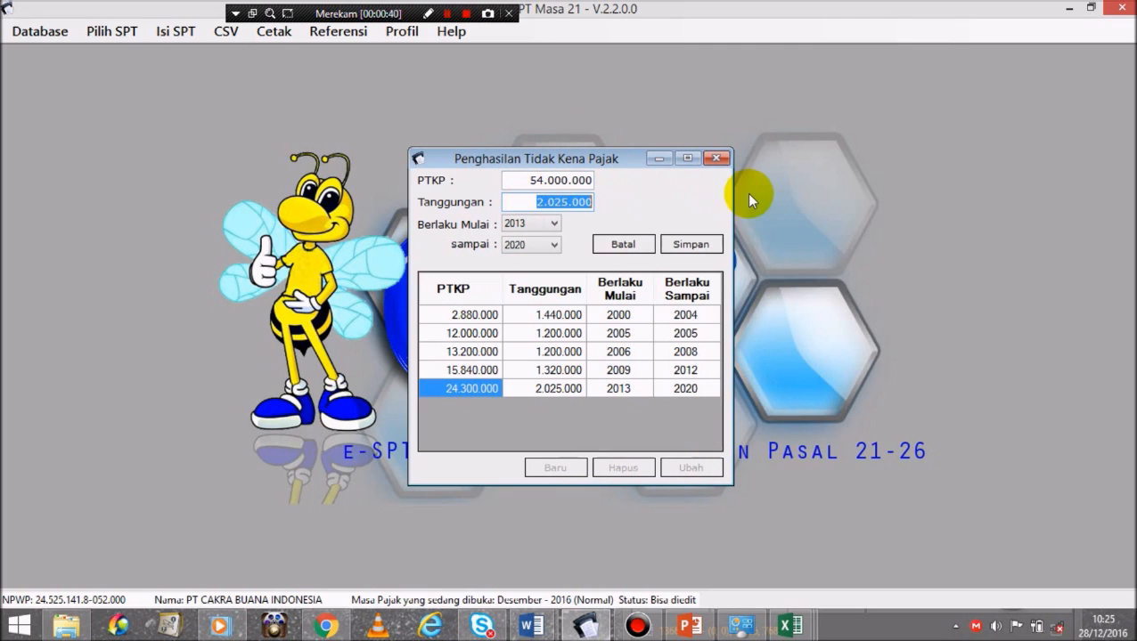
text(450000)
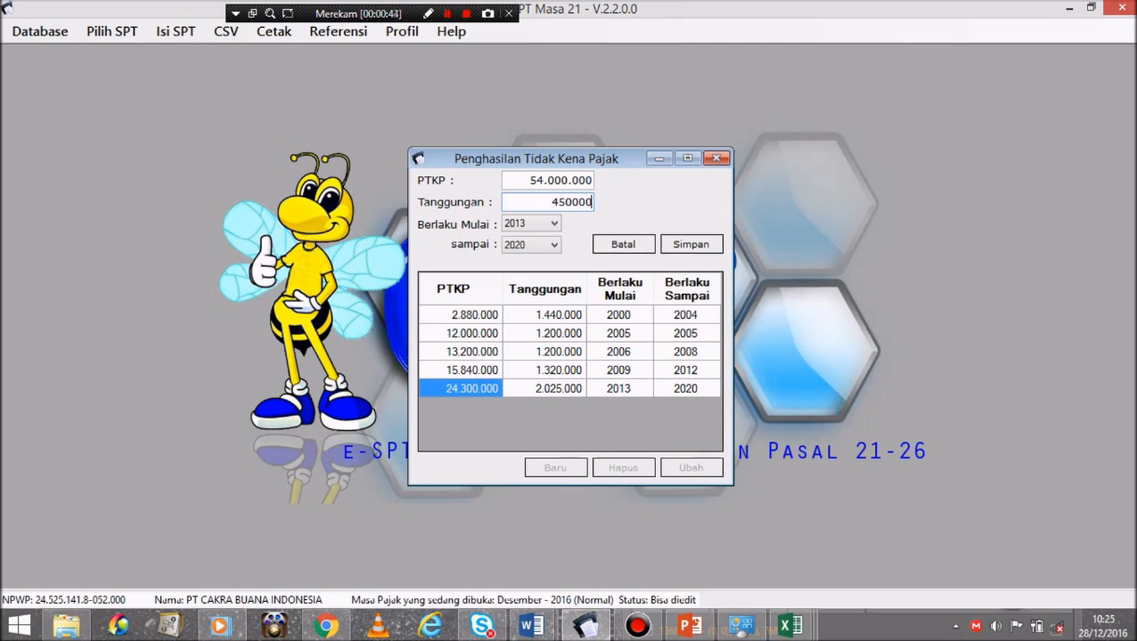
text(0)
click(550, 228)
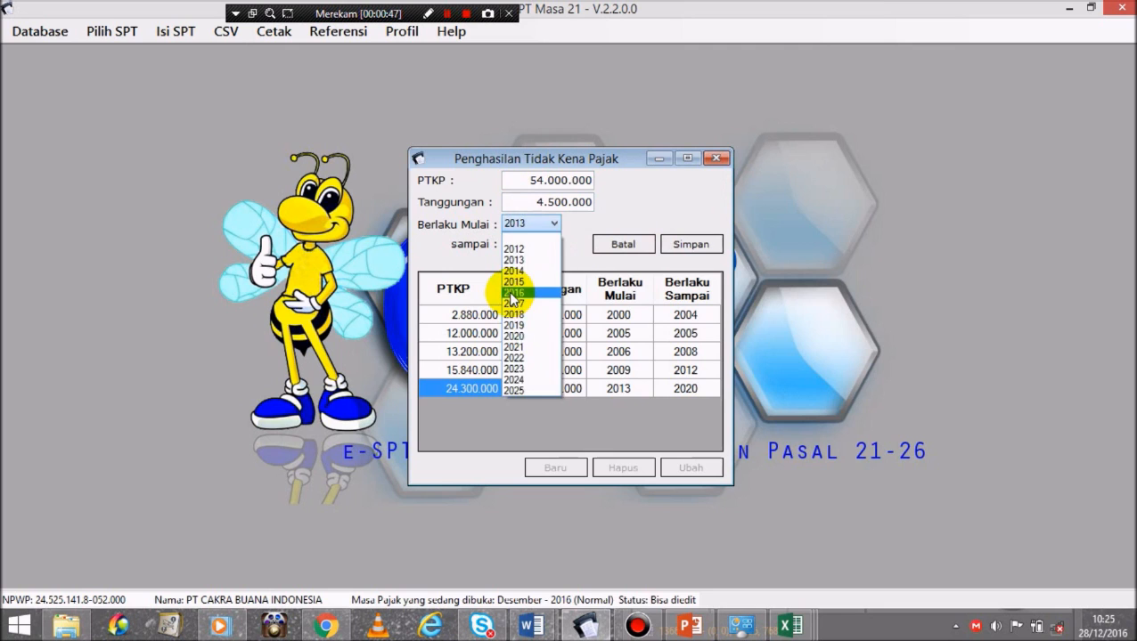
click(513, 294)
click(554, 245)
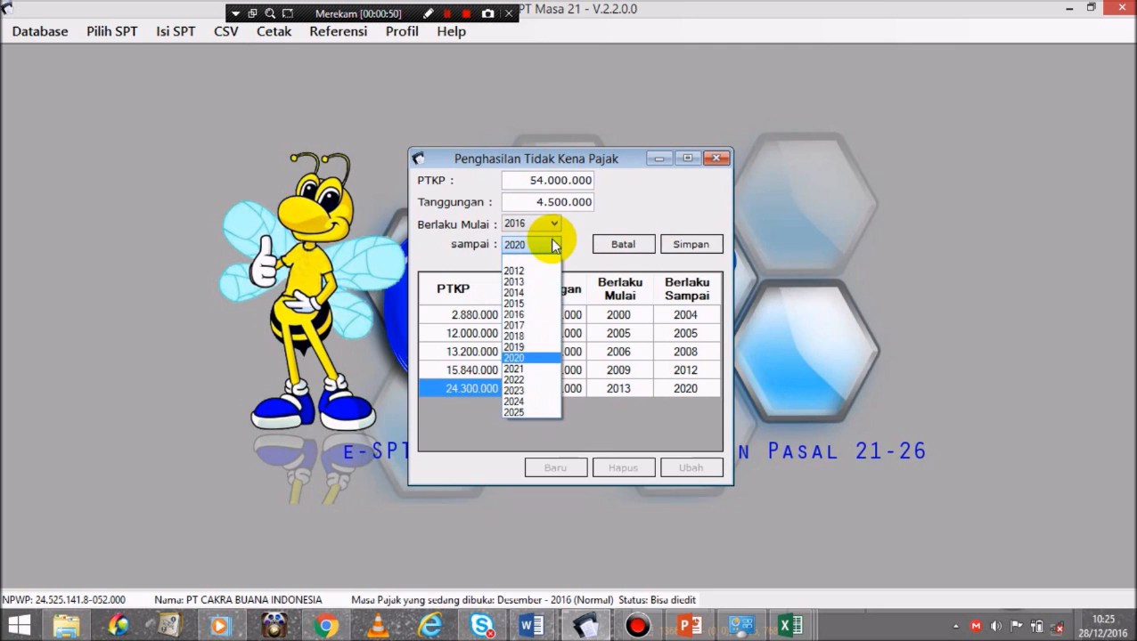
click(517, 413)
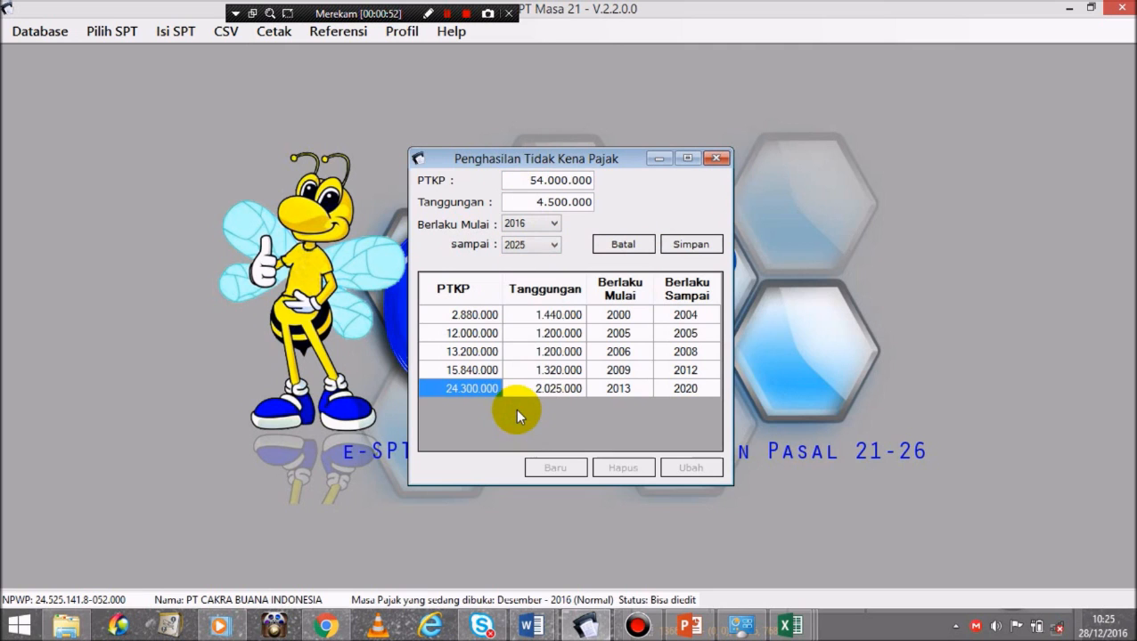
click(710, 241)
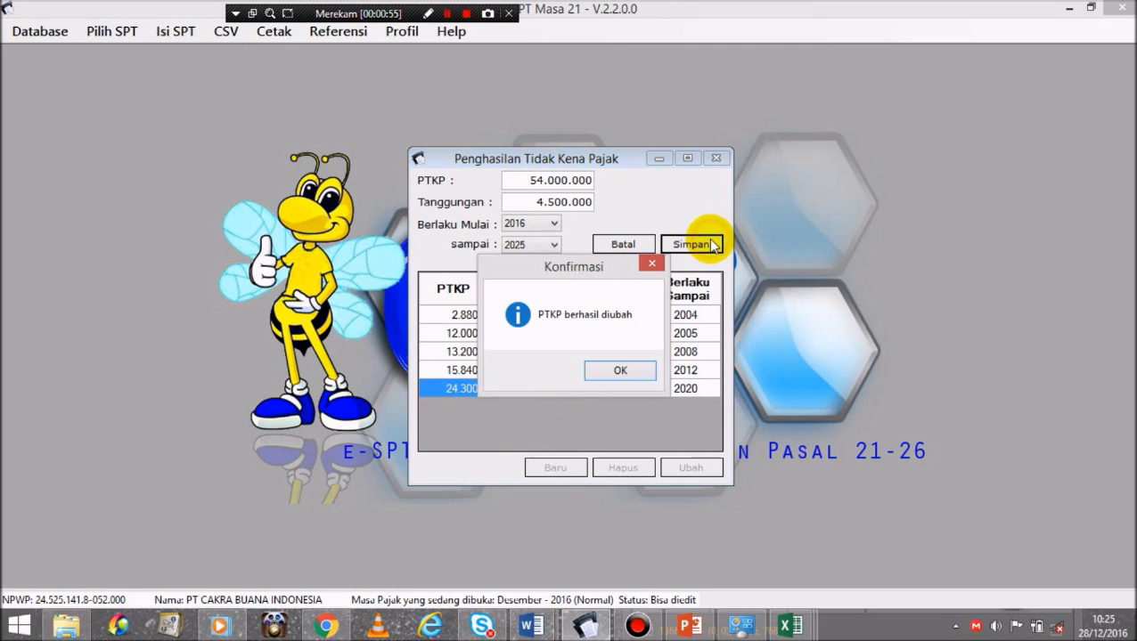
click(625, 374)
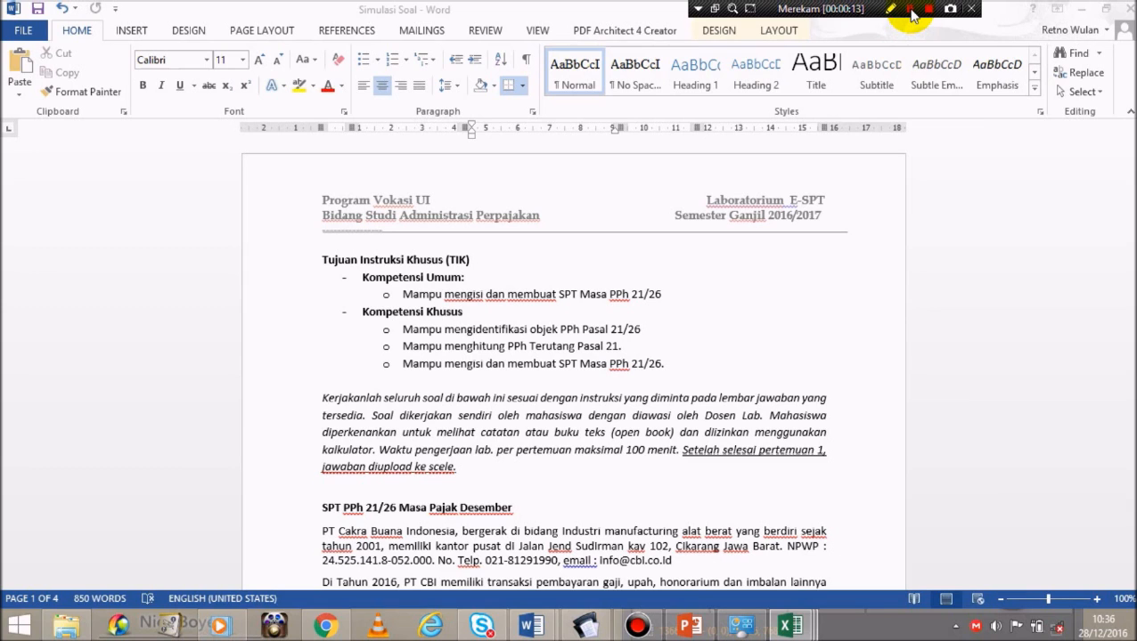
Step: Switch to the Simulasi Soal Word document and scroll to the Data Gaji bulan Desember 2016 table
click(910, 9)
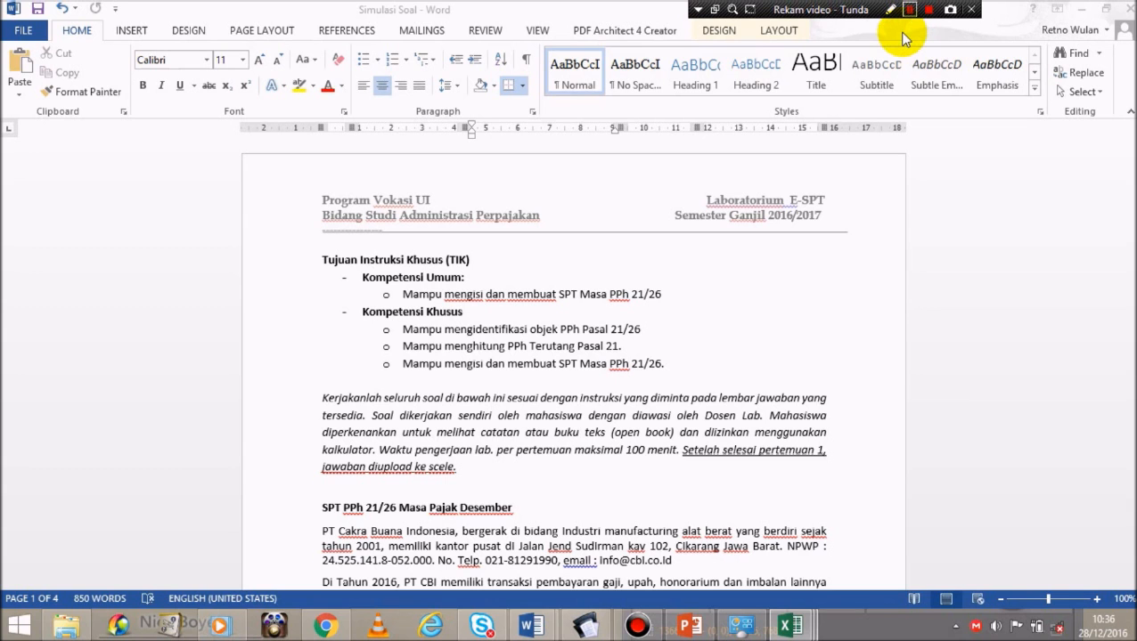
click(909, 9)
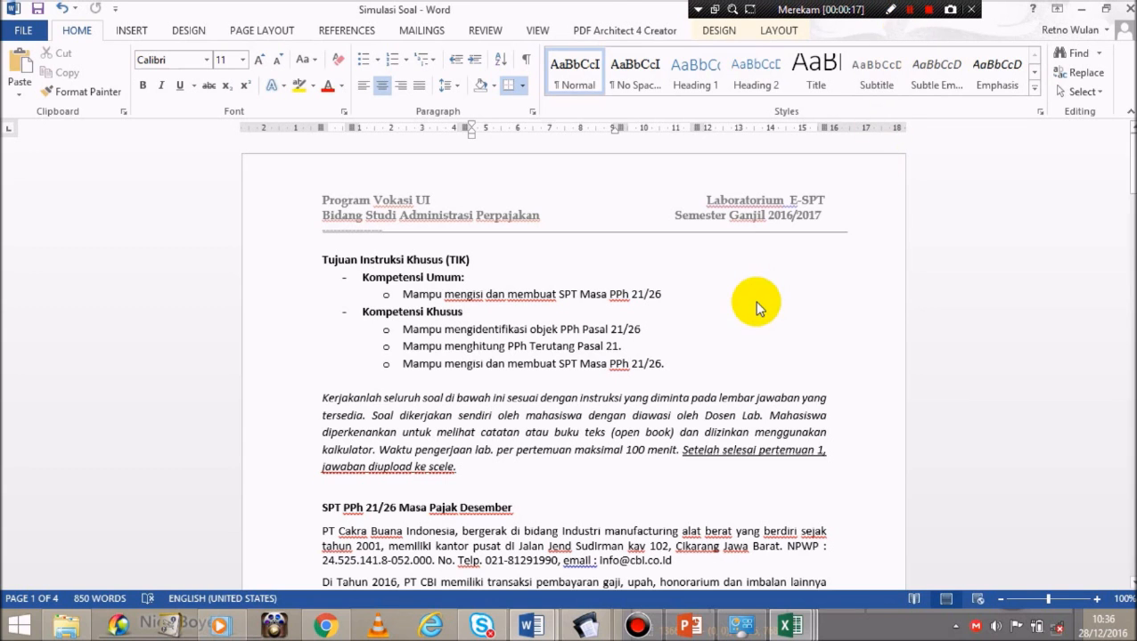
scroll(755, 304, down, 10)
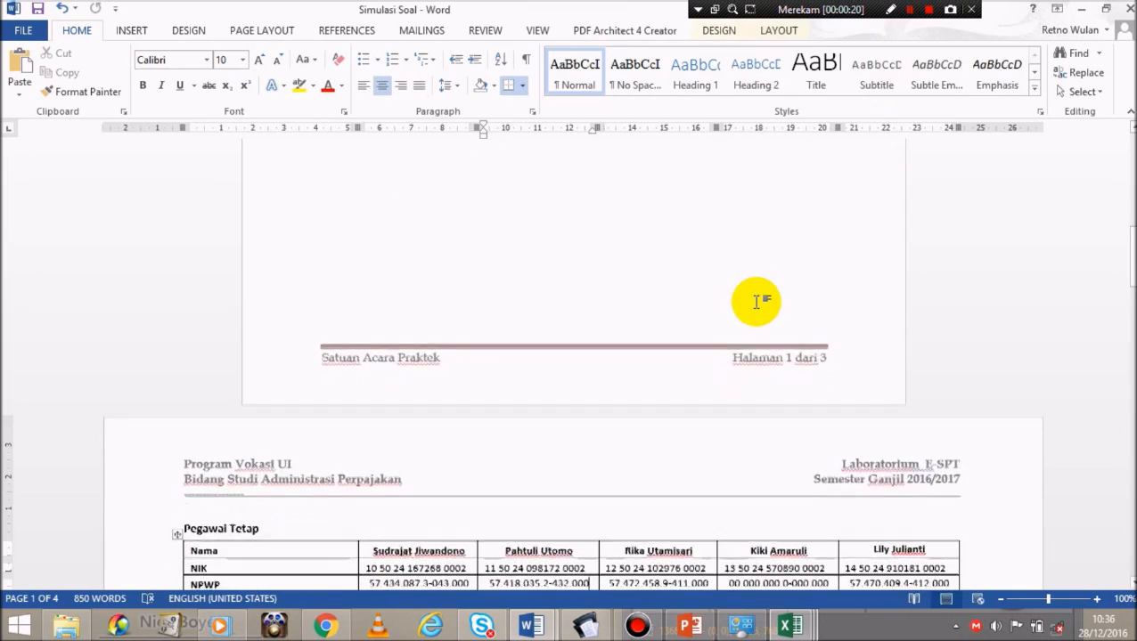
scroll(756, 301, down, 1)
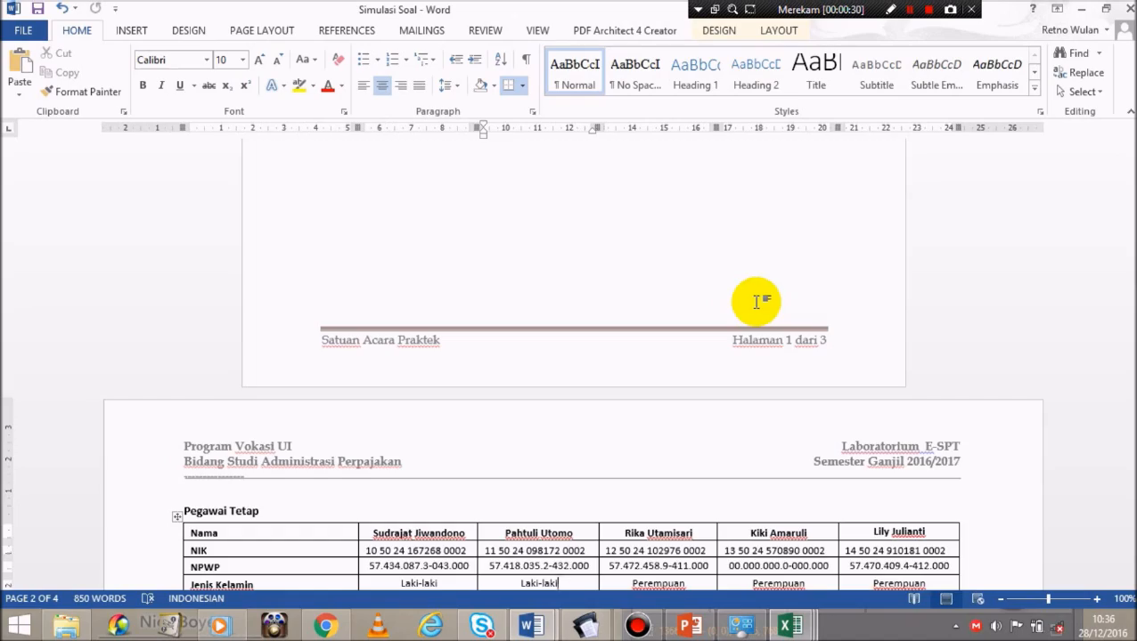
scroll(755, 301, down, 5)
scroll(756, 301, down, 20)
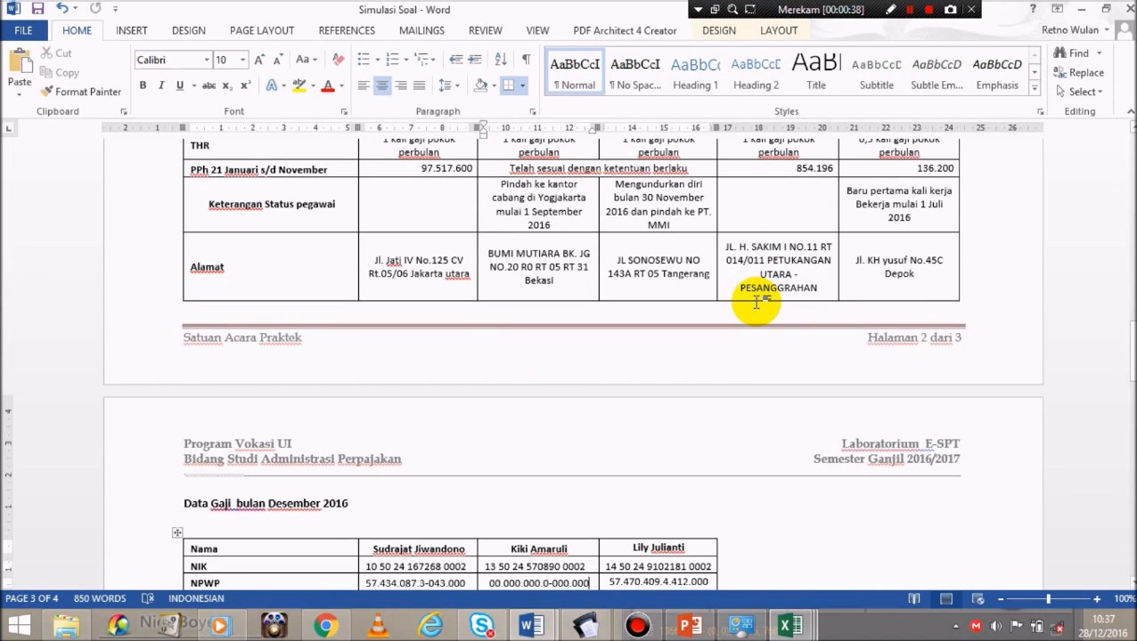
scroll(755, 301, down, 1)
scroll(755, 307, down, 2)
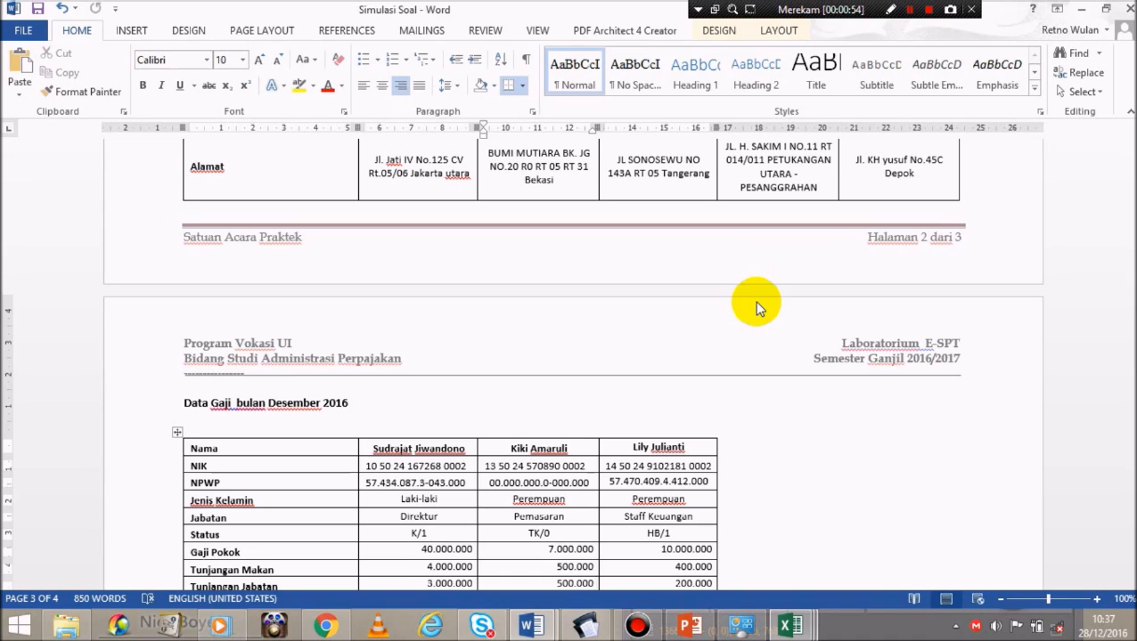
key(Down)
key(Down)
key(Down)
key(Down)
key(Down)
key(Down)
key(Down)
key(Down)
key(Down)
key(Down)
key(Down)
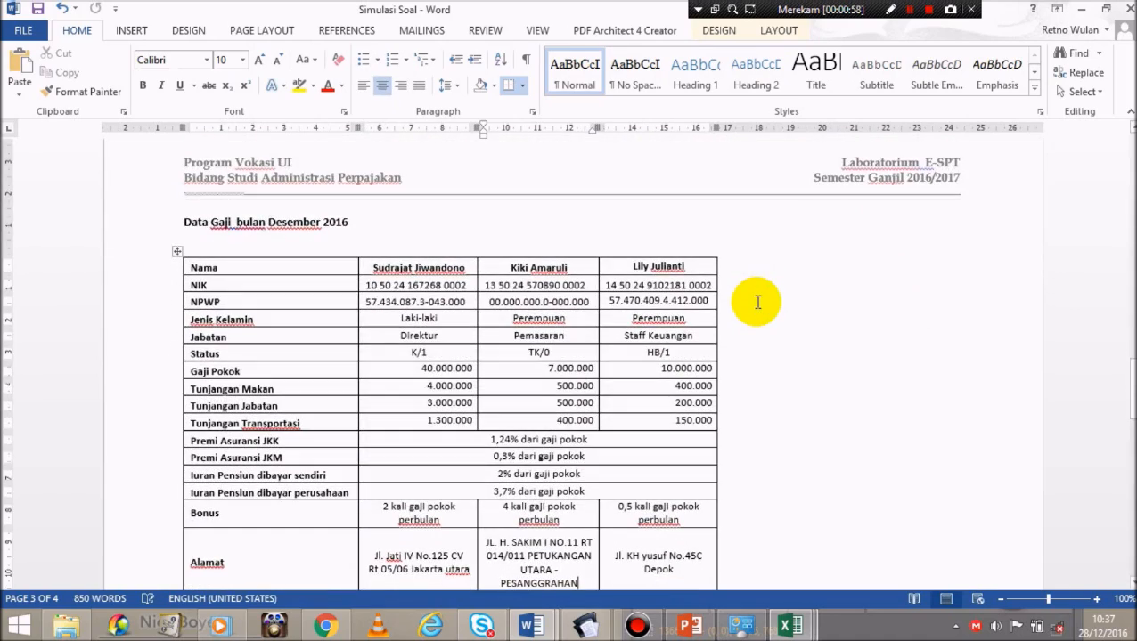
Step: Append 'TIDAK FINAL' to items a and b under Pegawai Tidak Tetap
key(Down)
key(Down)
key(Down)
key(Down)
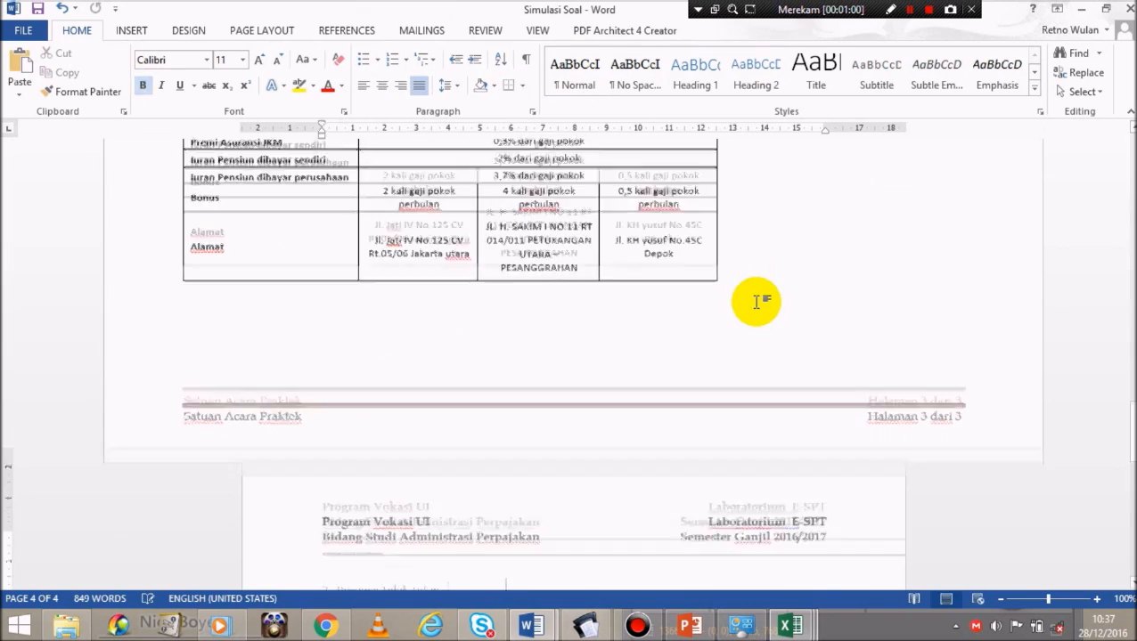
key(Down)
key(Down)
key(Down)
key(Down)
key(Down)
key(Down)
key(Down)
key(Down)
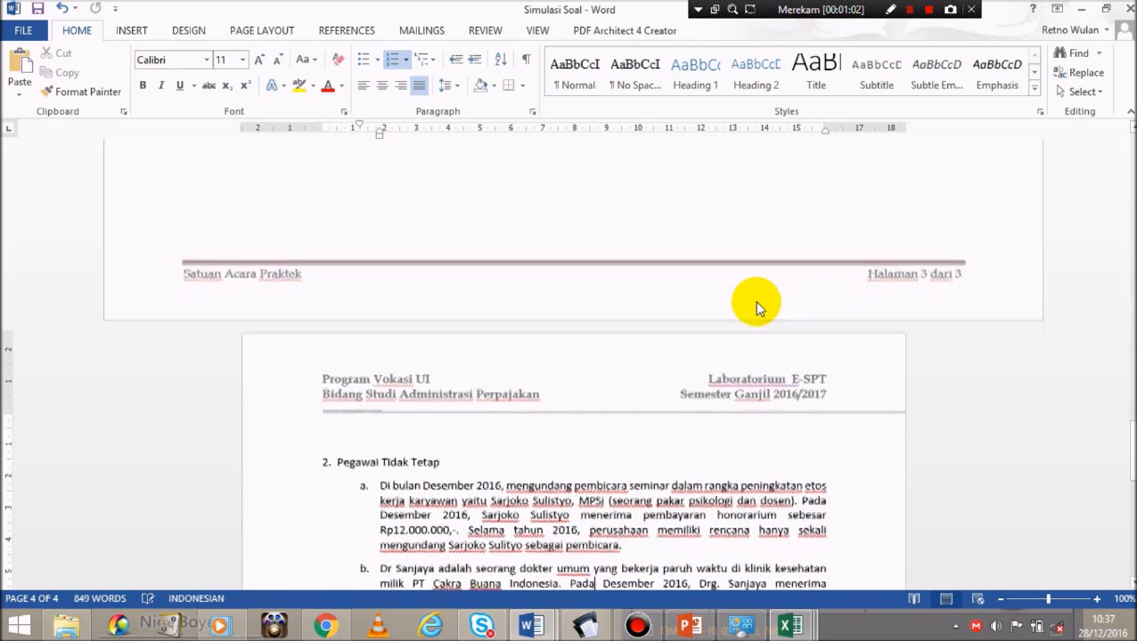
key(Down)
key(Down)
key(Down)
key(Down)
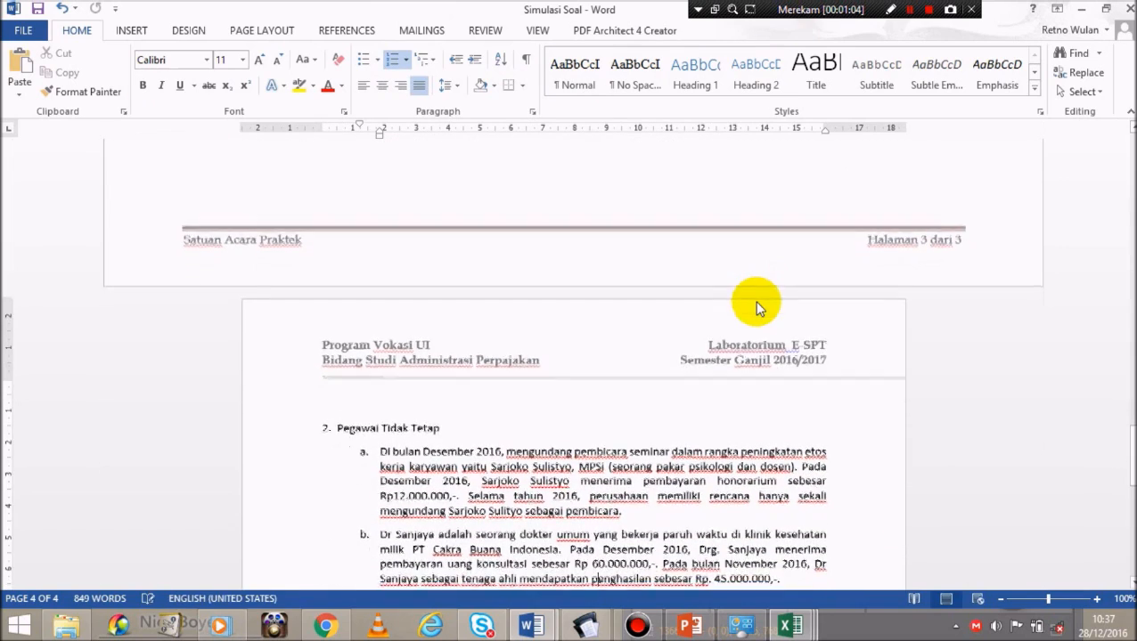
key(Down)
key(Down)
key(Down)
key(Down)
key(Down)
key(Down)
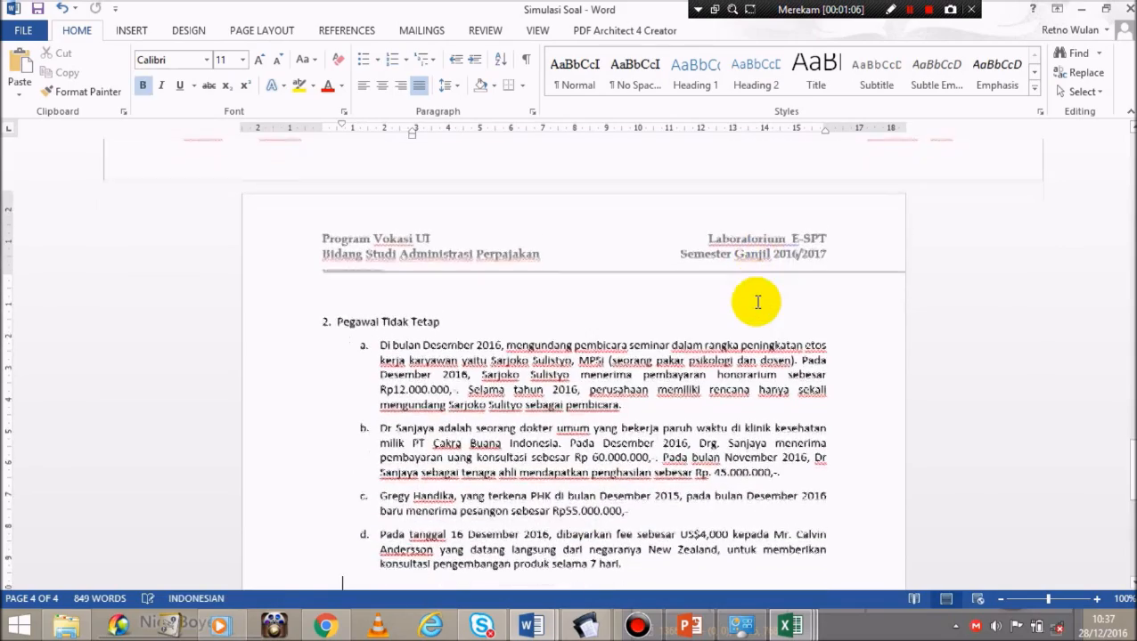
key(Down)
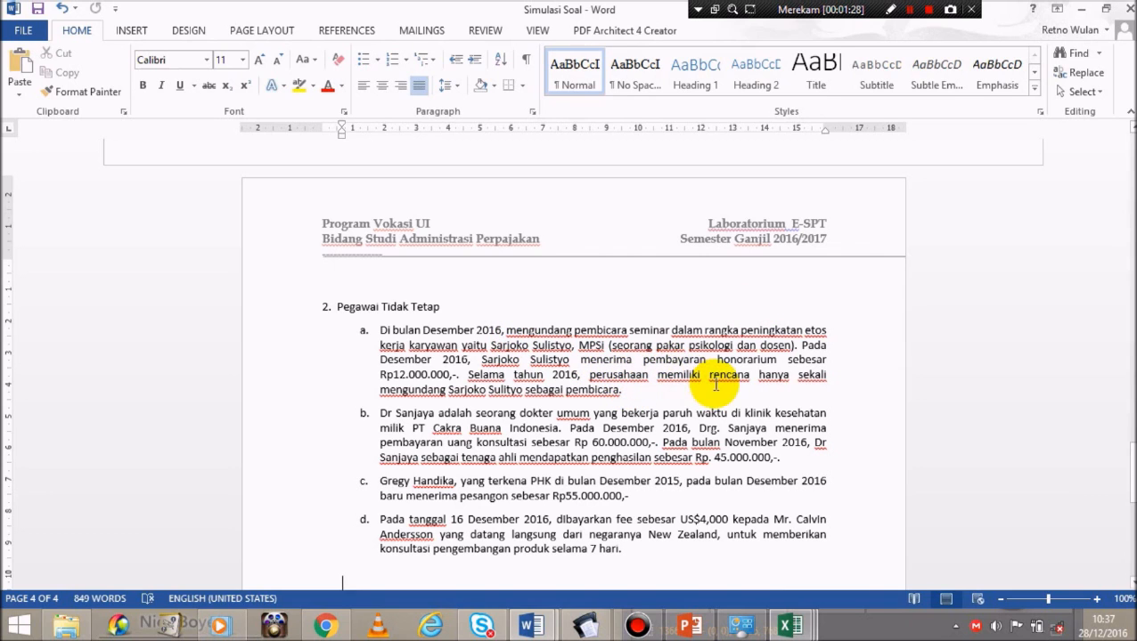
click(667, 388)
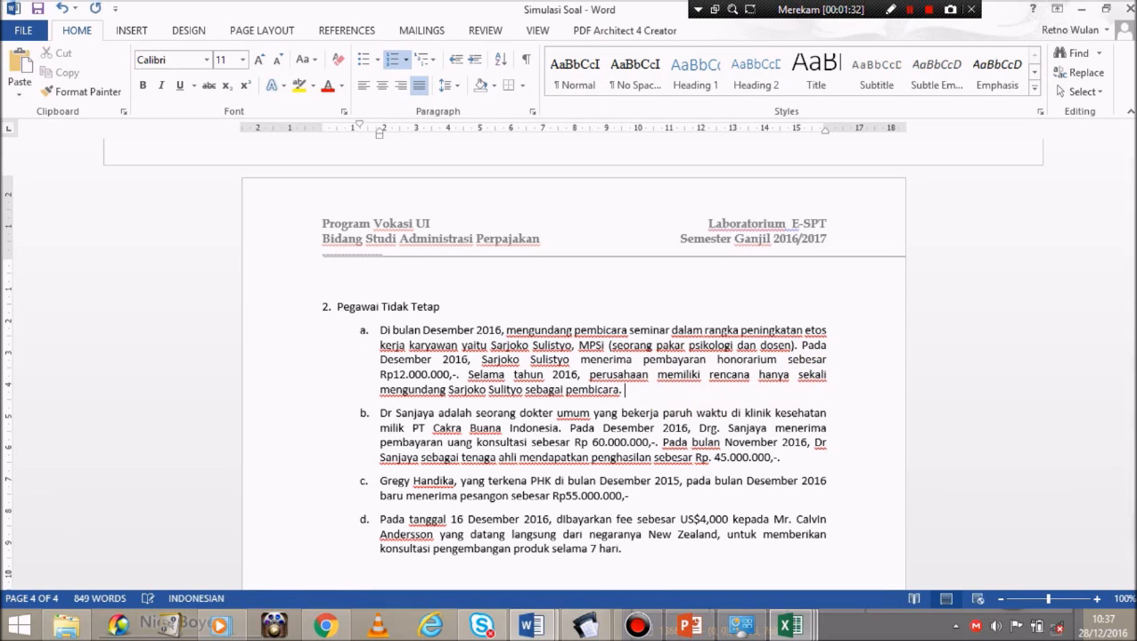
text(TIDAK FINAL)
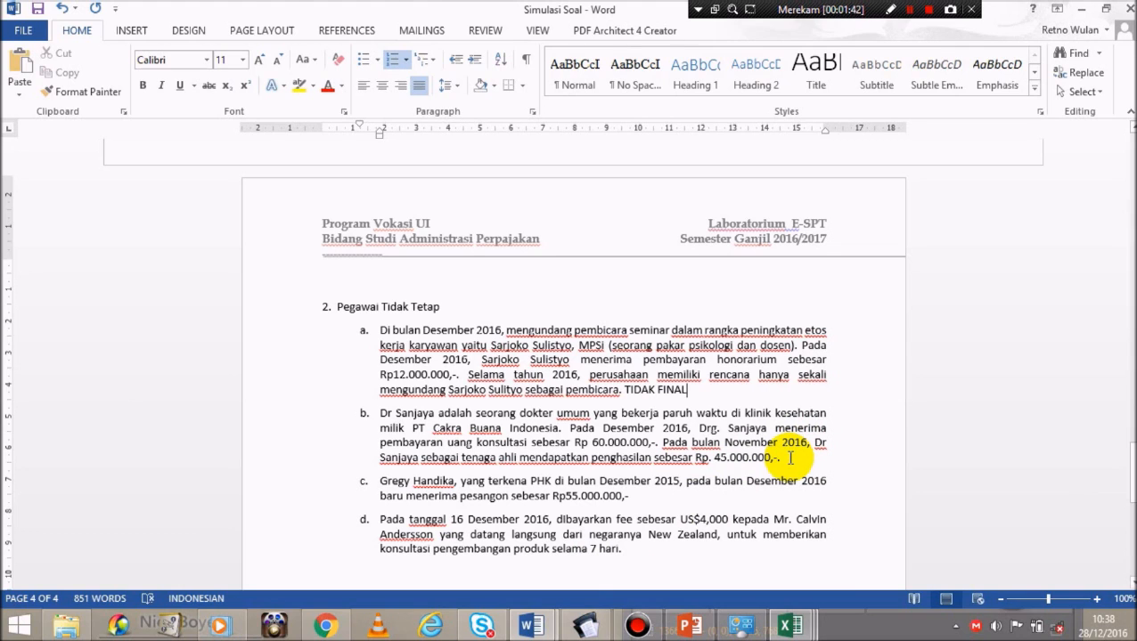
click(788, 458)
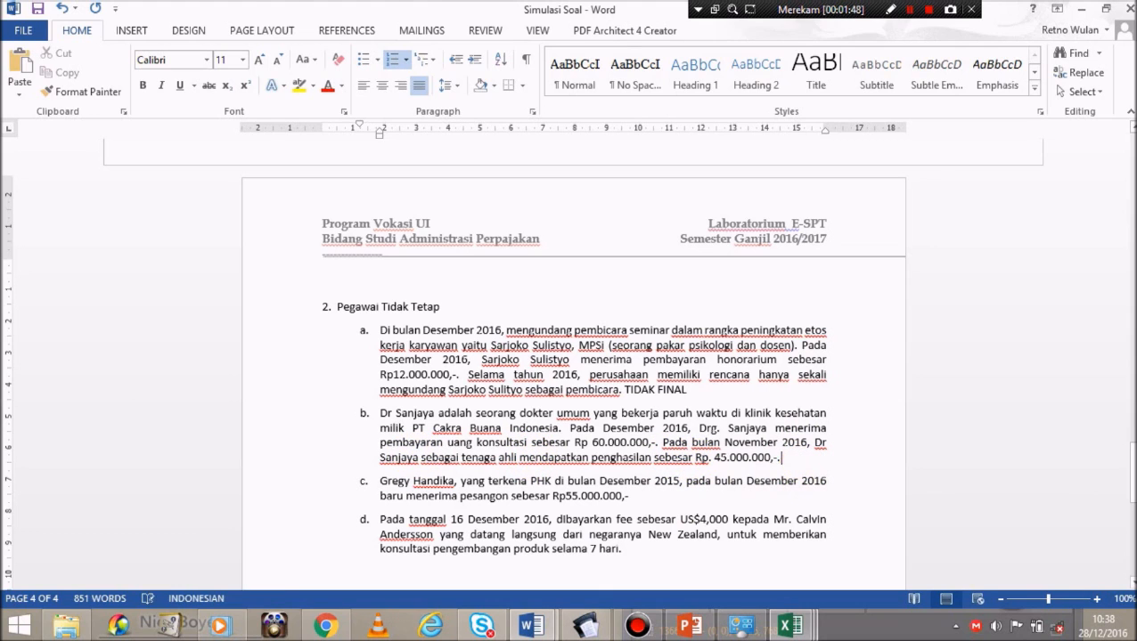
text(T)
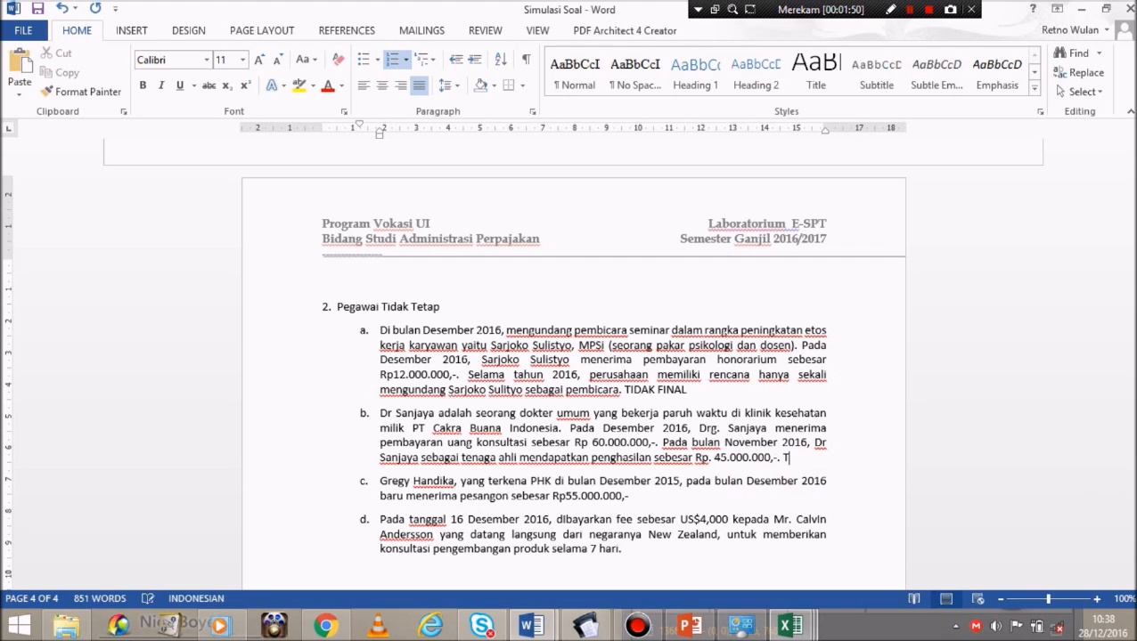
text(IDAK FINAL)
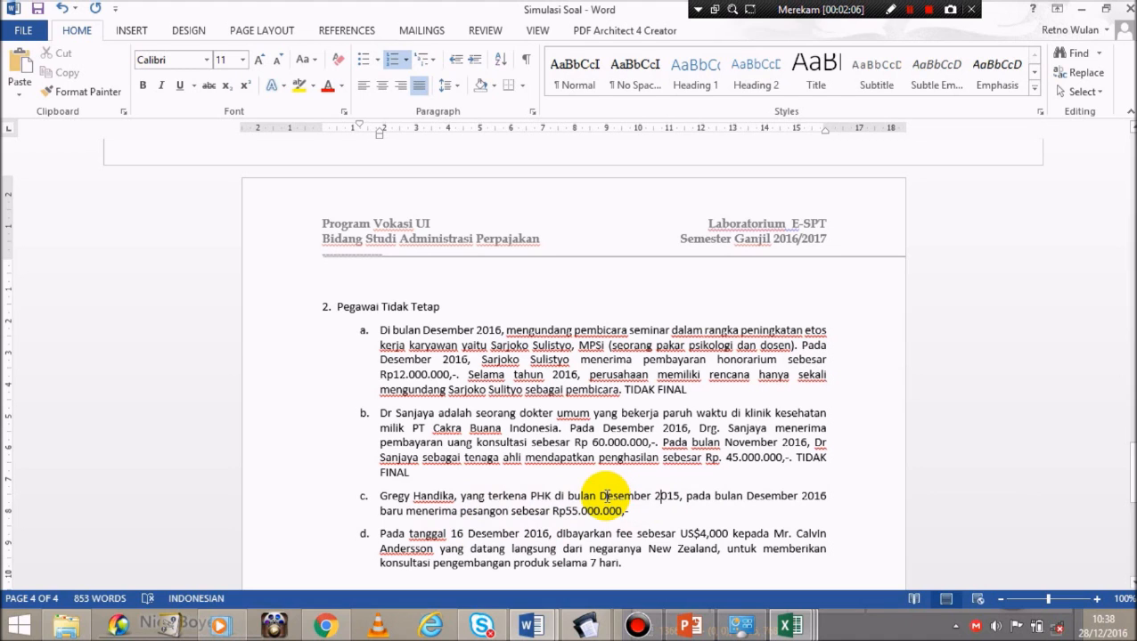
Step: Mark item c as 'FINAL' and paste the transaction party table at the document's end
drag(600, 497, 688, 502)
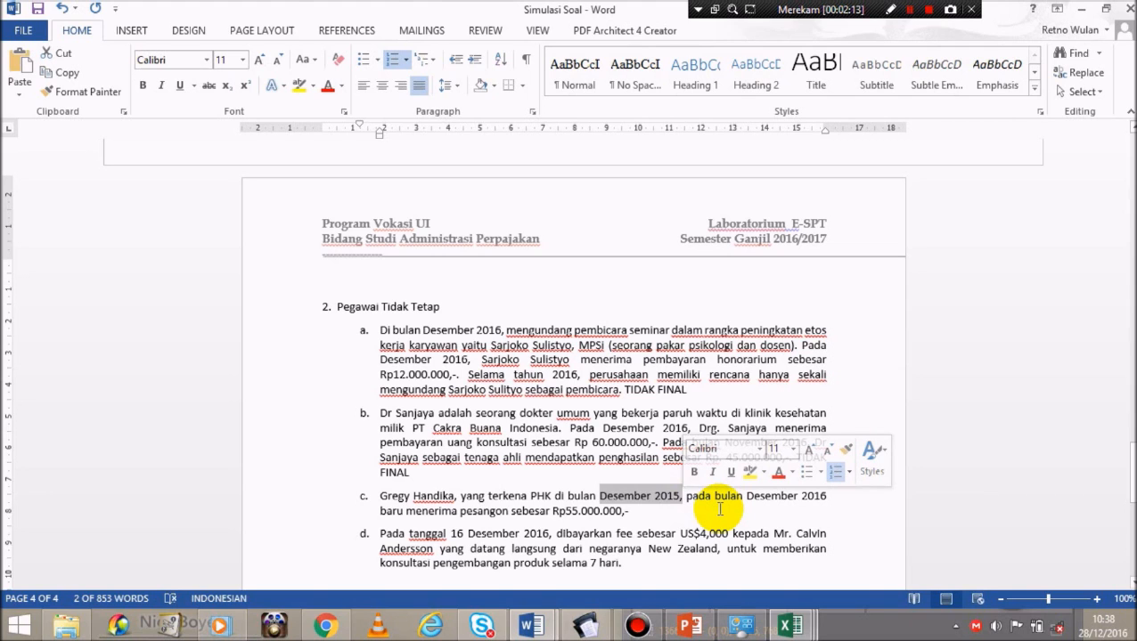
click(683, 510)
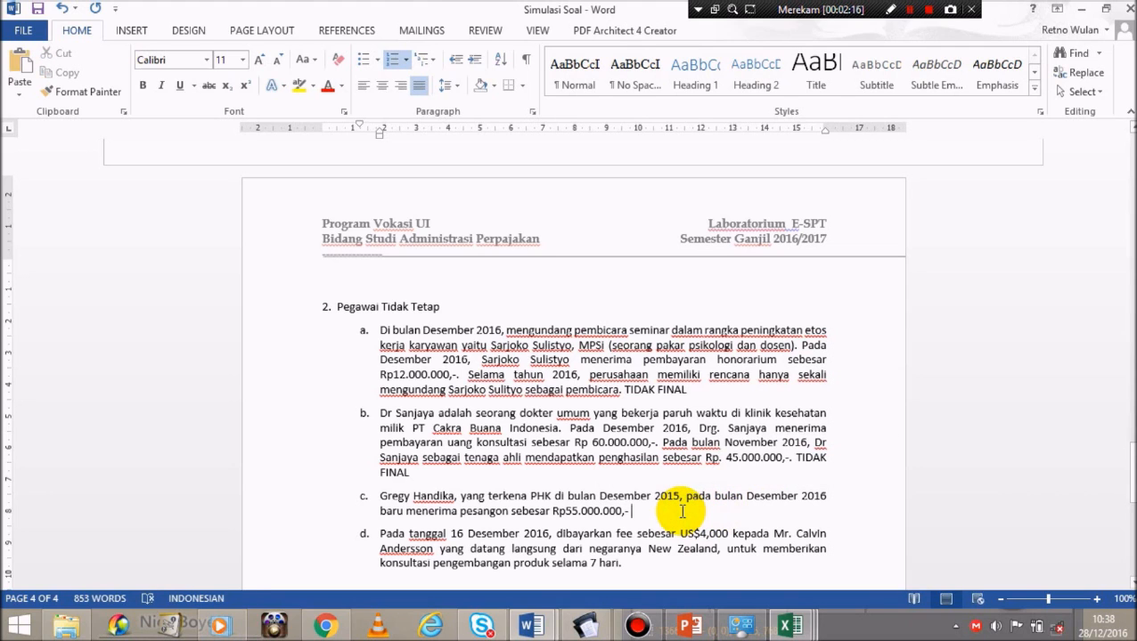
text(F)
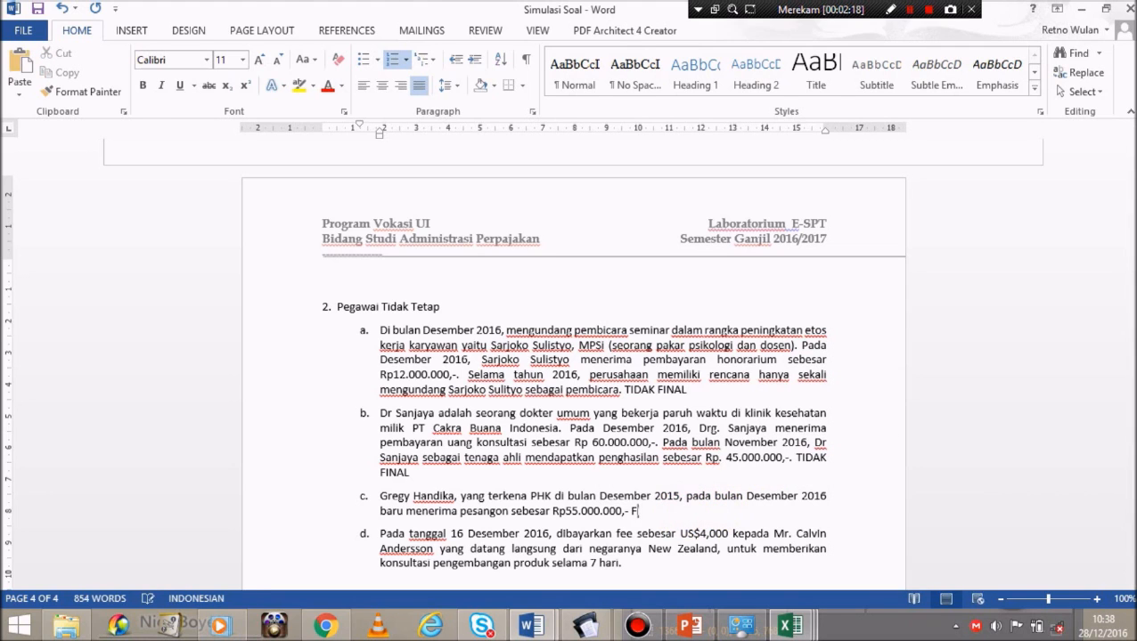
text(INAL)
key(ctrl+End)
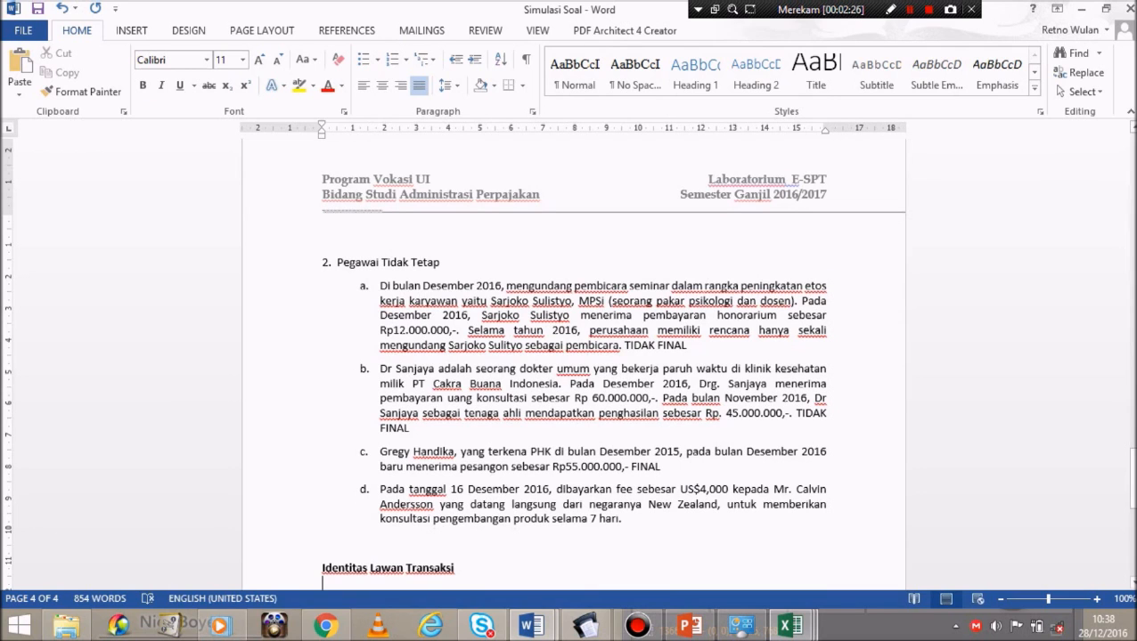
key(ctrl+v)
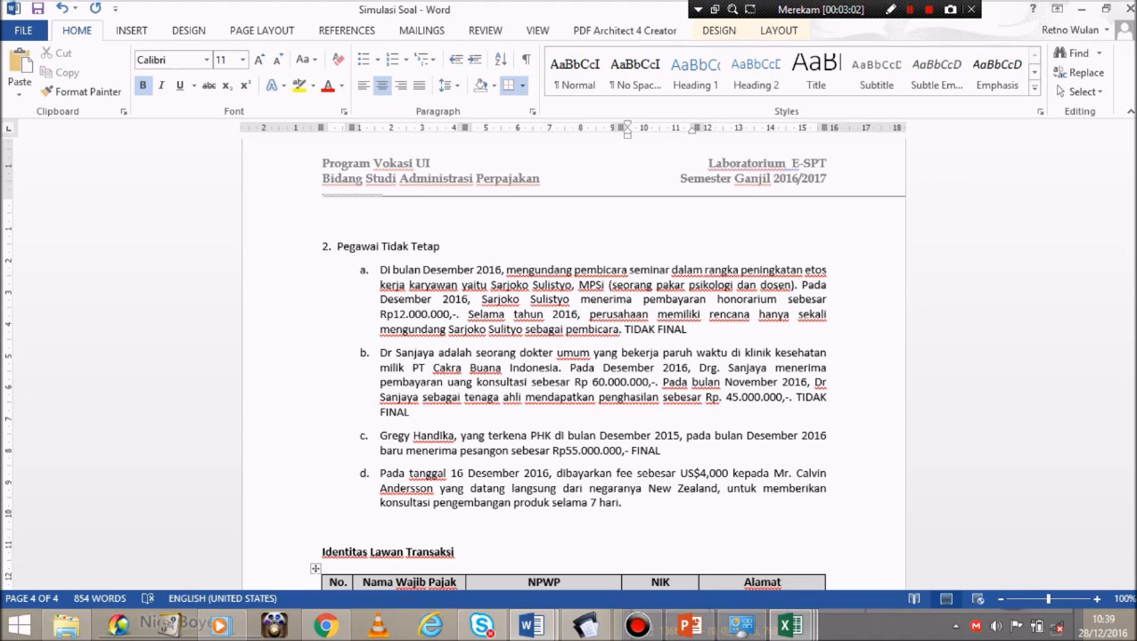
Step: Append 'NON SKD , PPH 26 20%' to item d, then return to the e-SPT window
drag(638, 475, 697, 488)
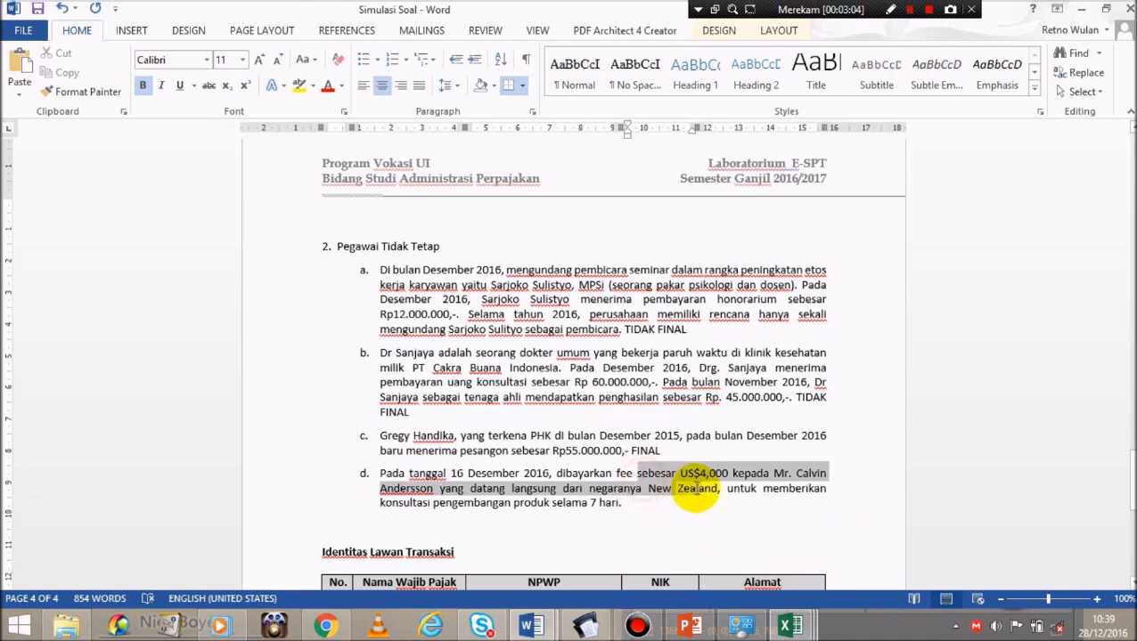
click(655, 504)
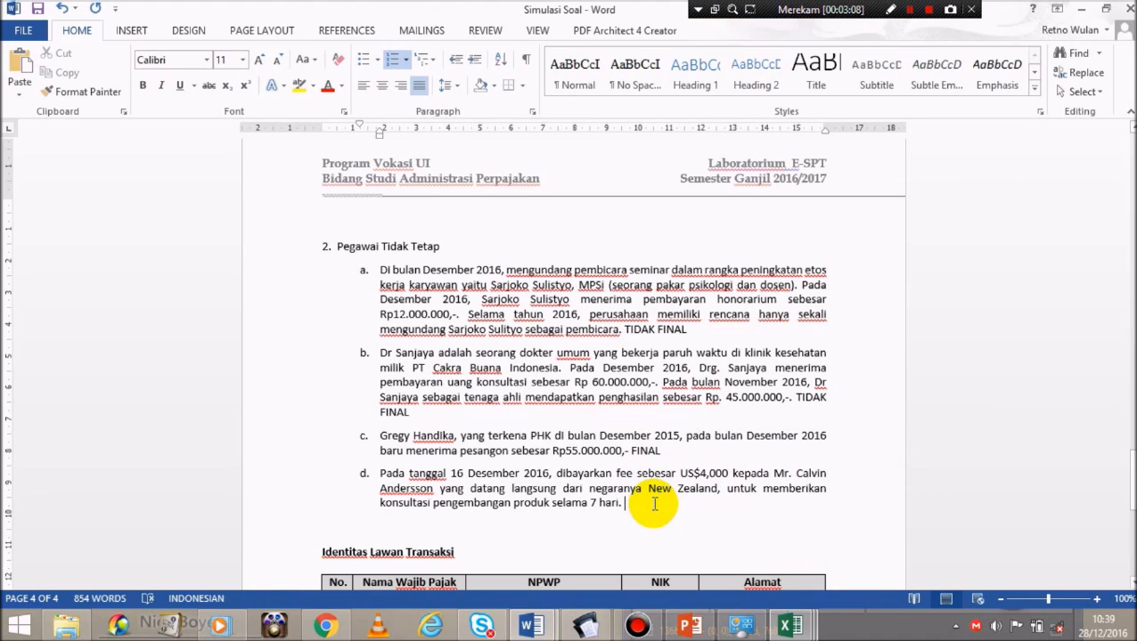
text(N)
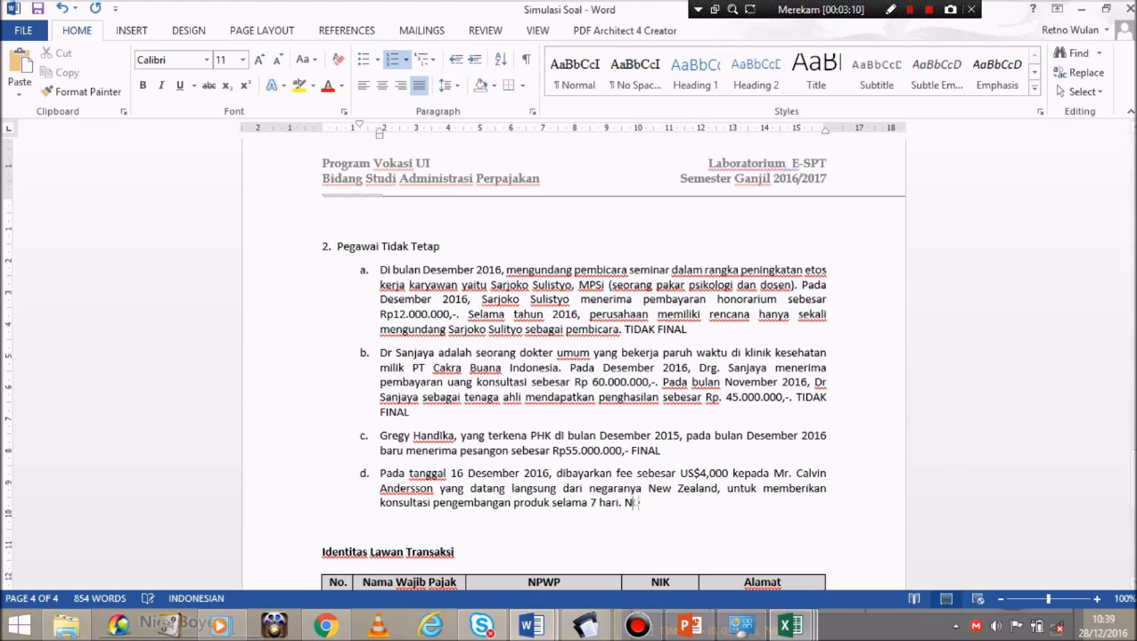
text(ON SKD , PPH 26 )
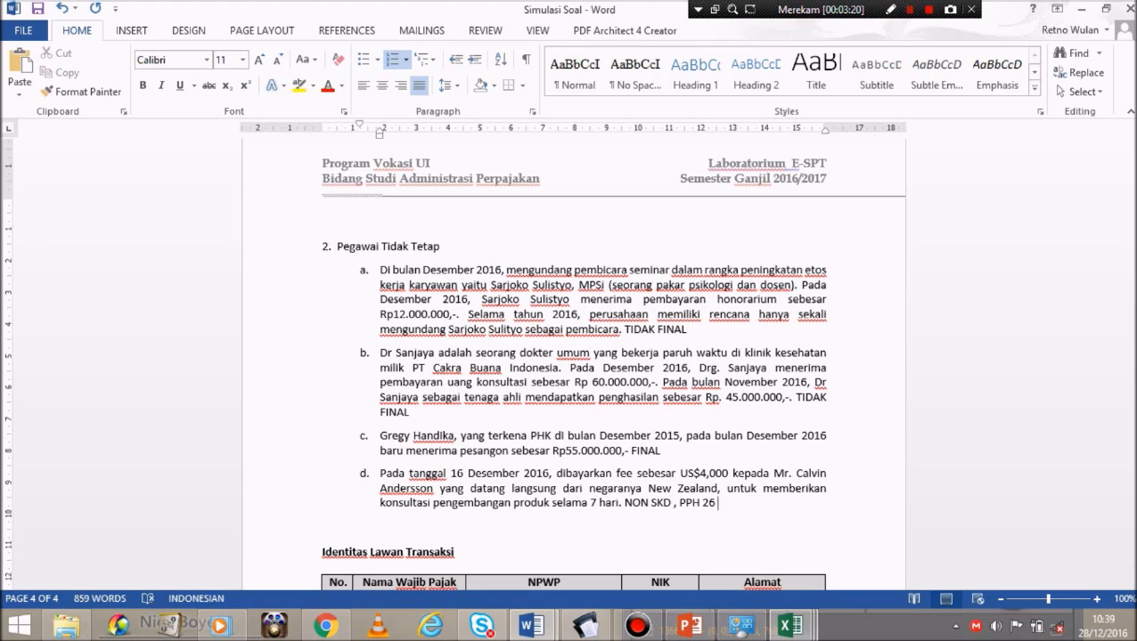
text(20%)
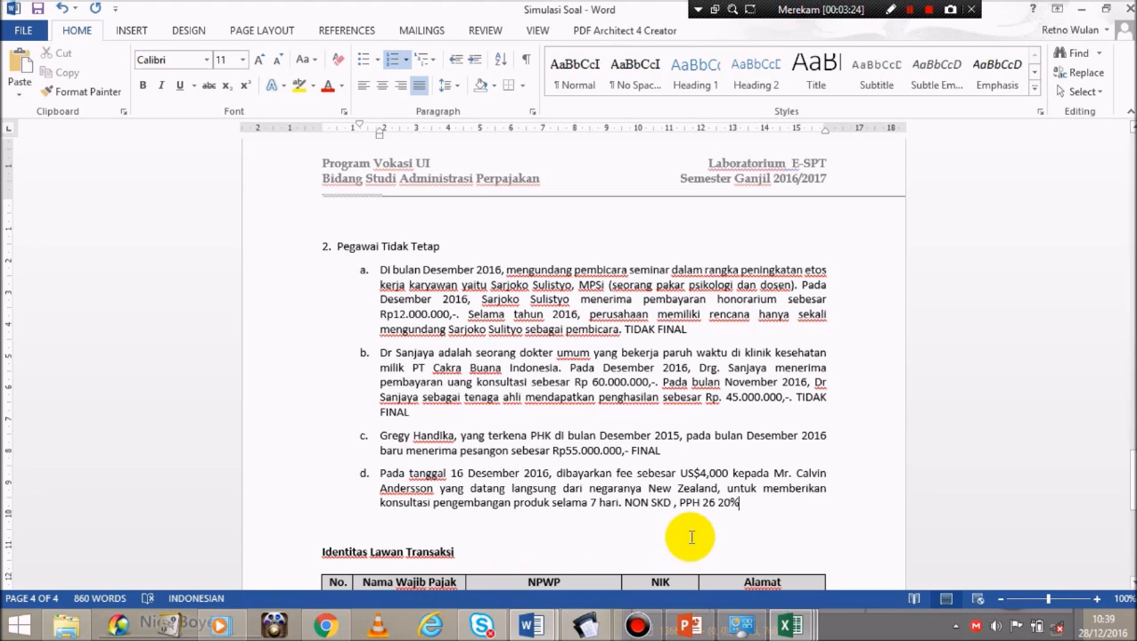
click(691, 537)
scroll(692, 538, down, 3)
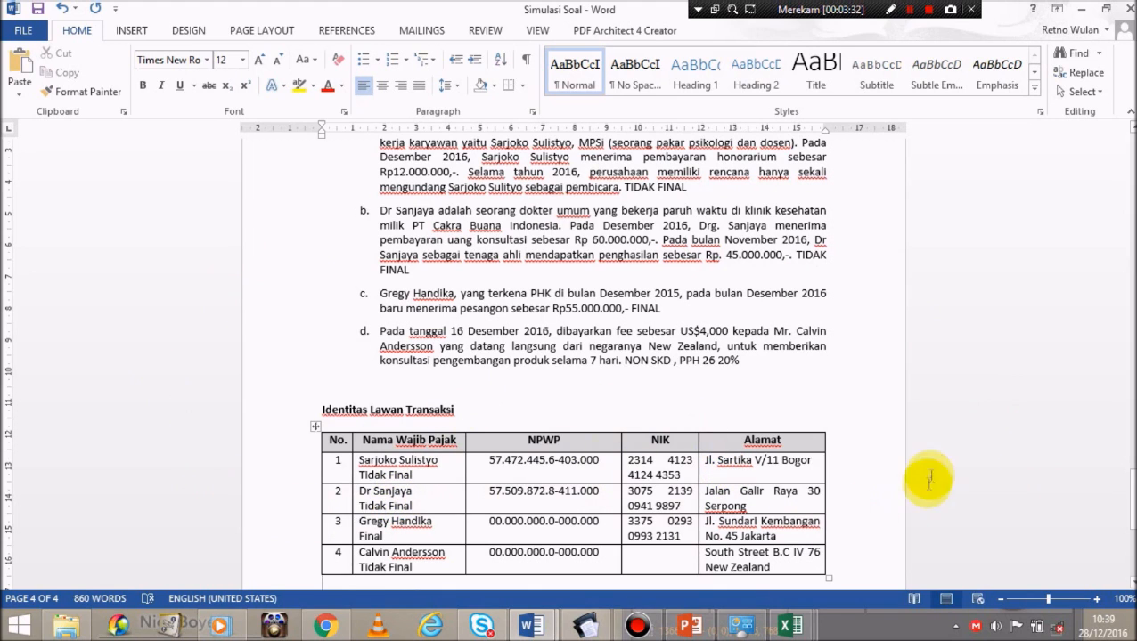
click(930, 11)
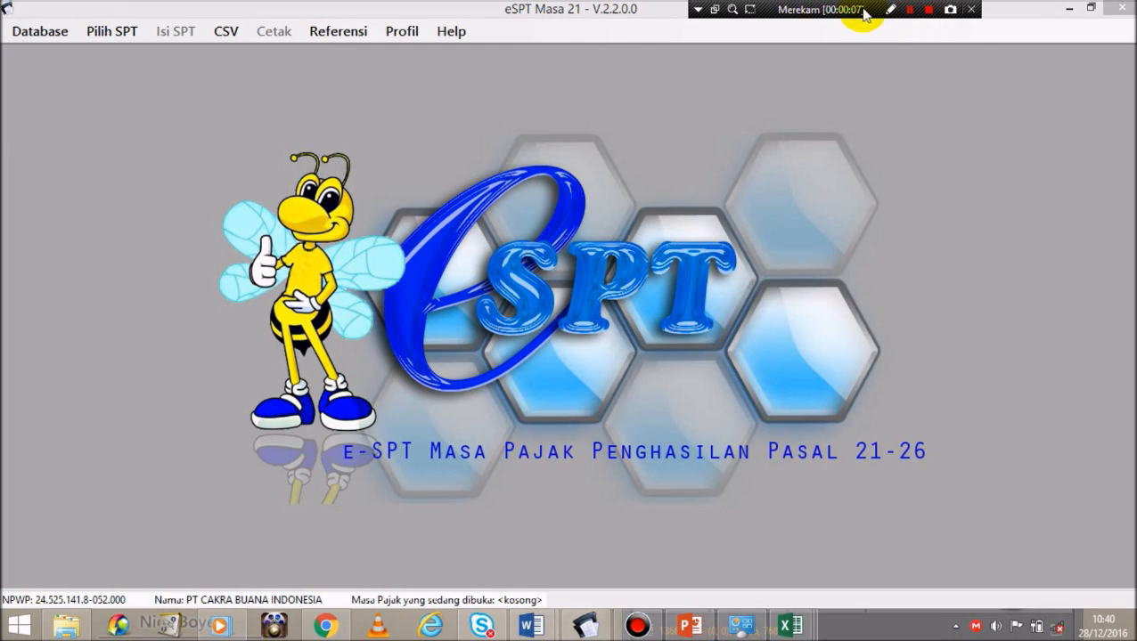
Step: Open the Desember 2016 (Normal) SPT from the list of existing SPTs and confirm
click(104, 34)
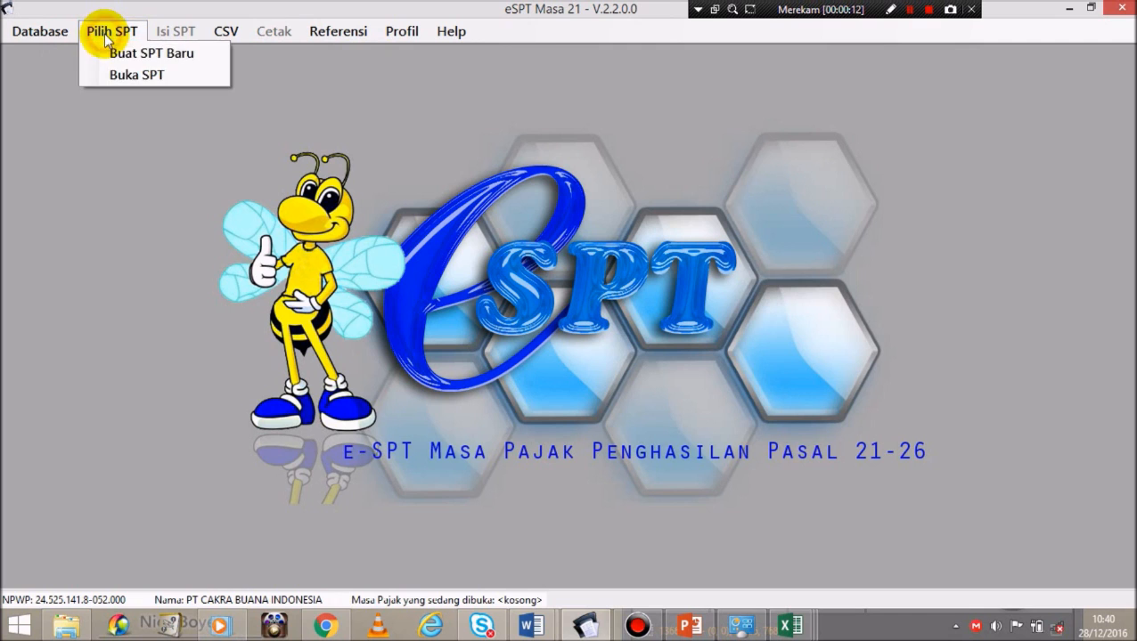
click(127, 76)
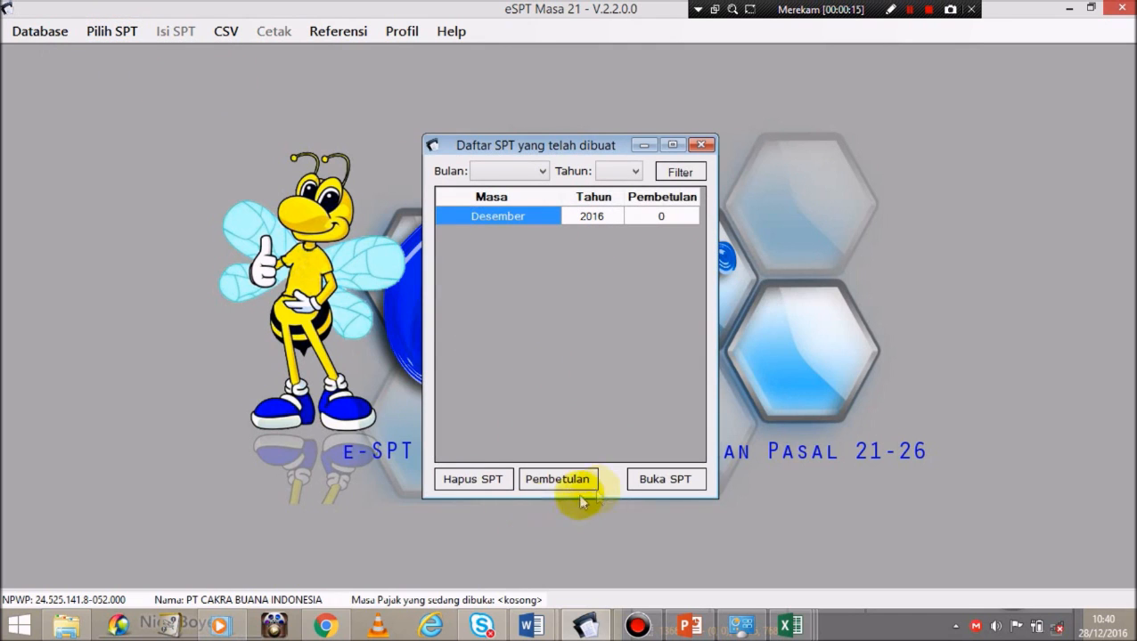
click(668, 486)
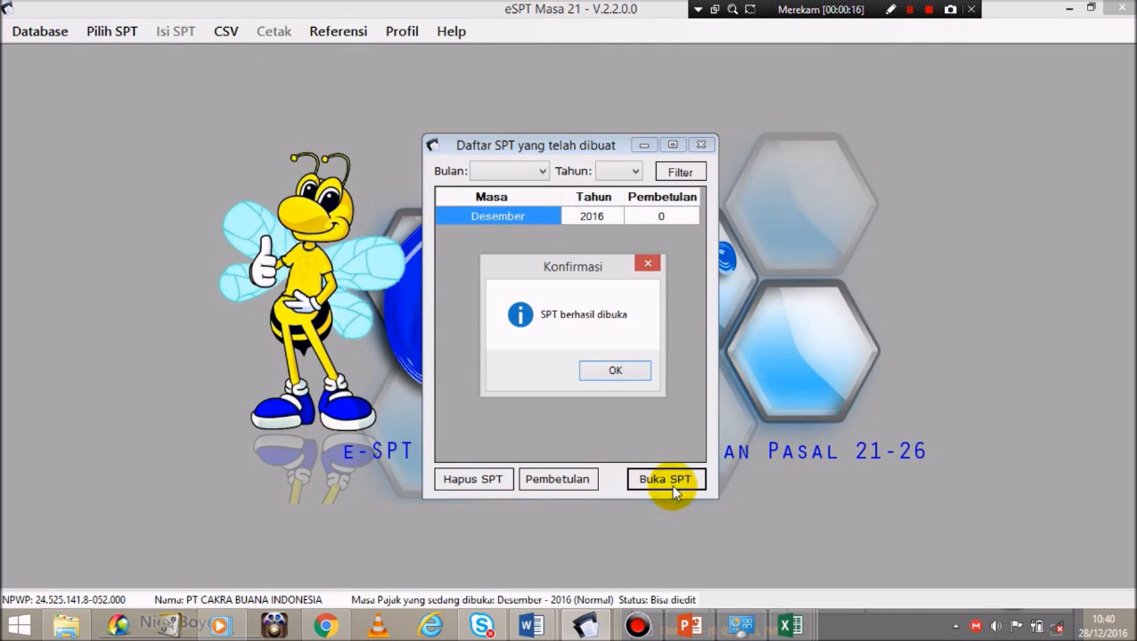
click(598, 372)
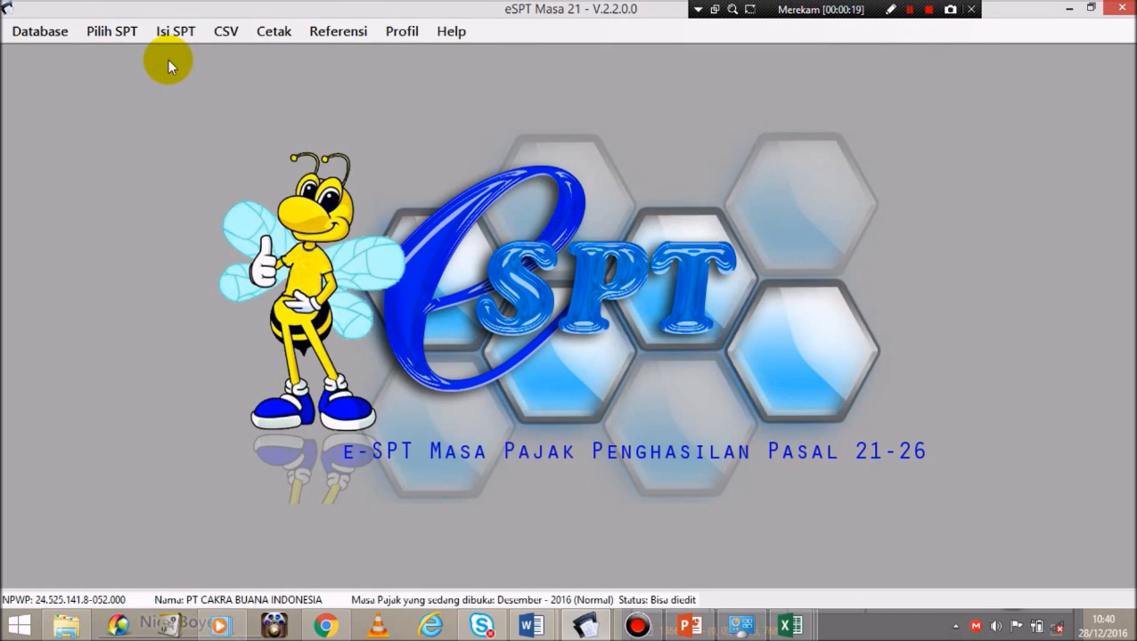
click(171, 34)
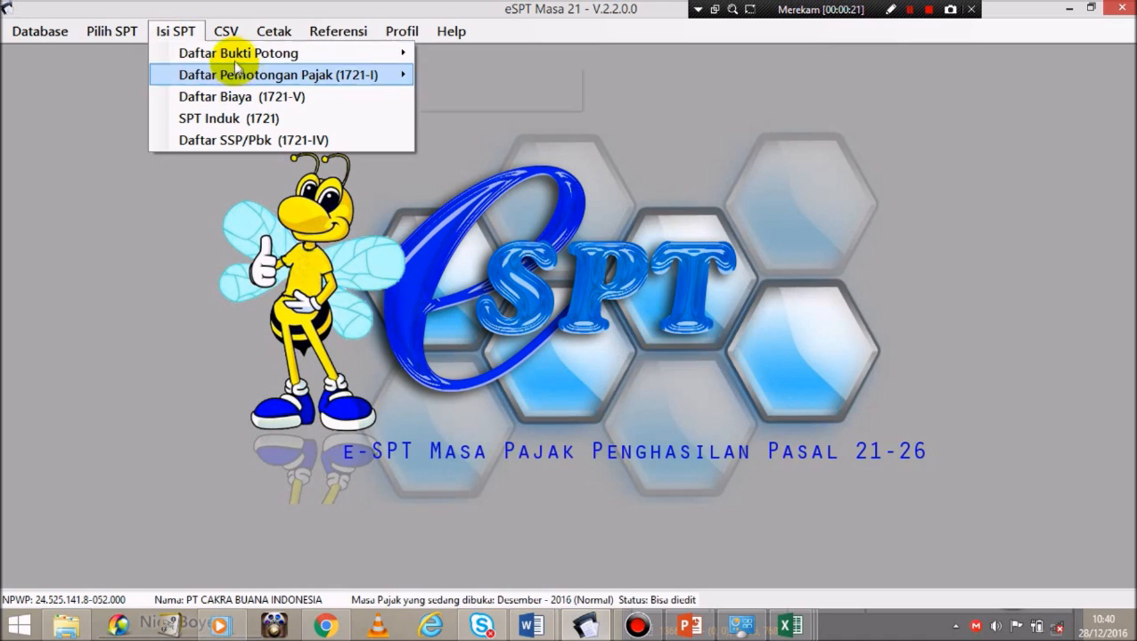
Step: Bring up the Tidak Final (1721-II) slip list and start a new withholding slip
mouse_move(232, 55)
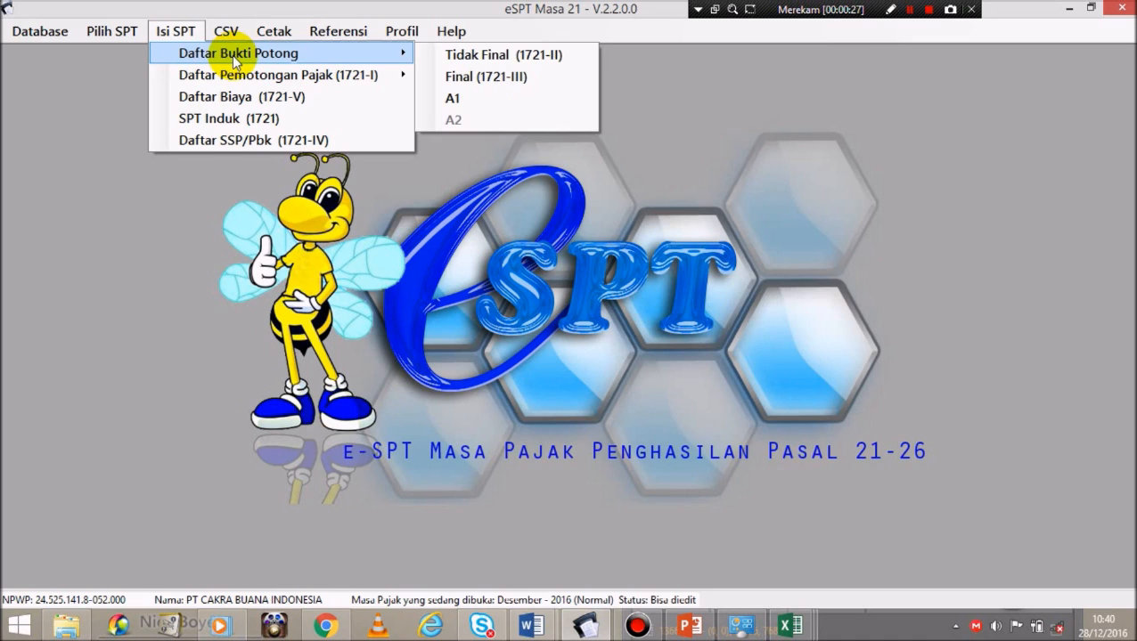
click(530, 56)
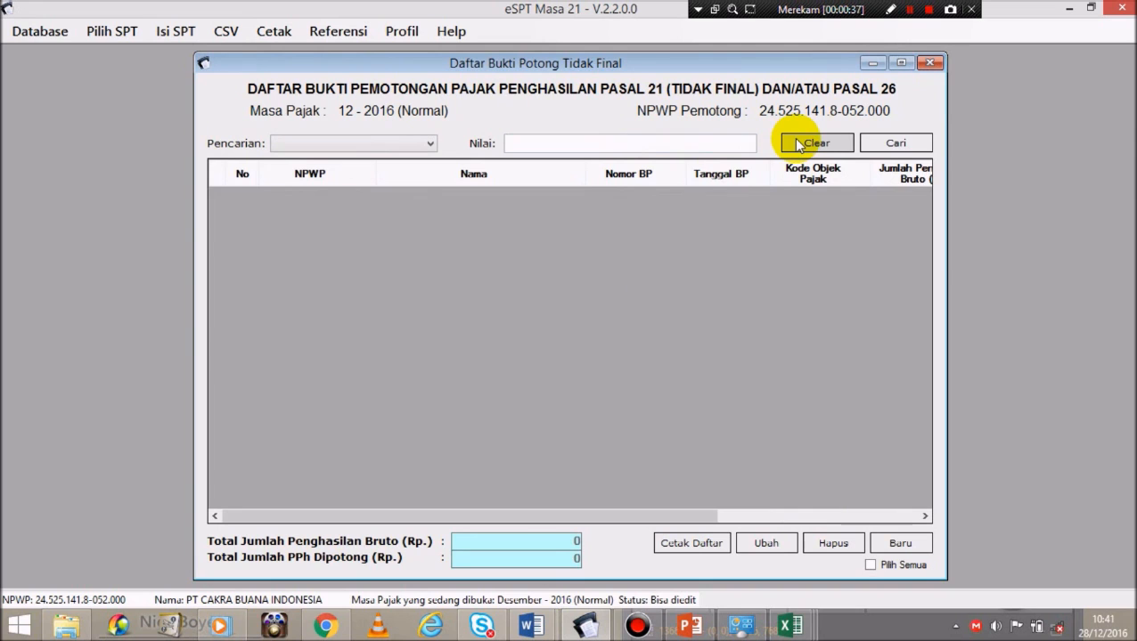
click(905, 545)
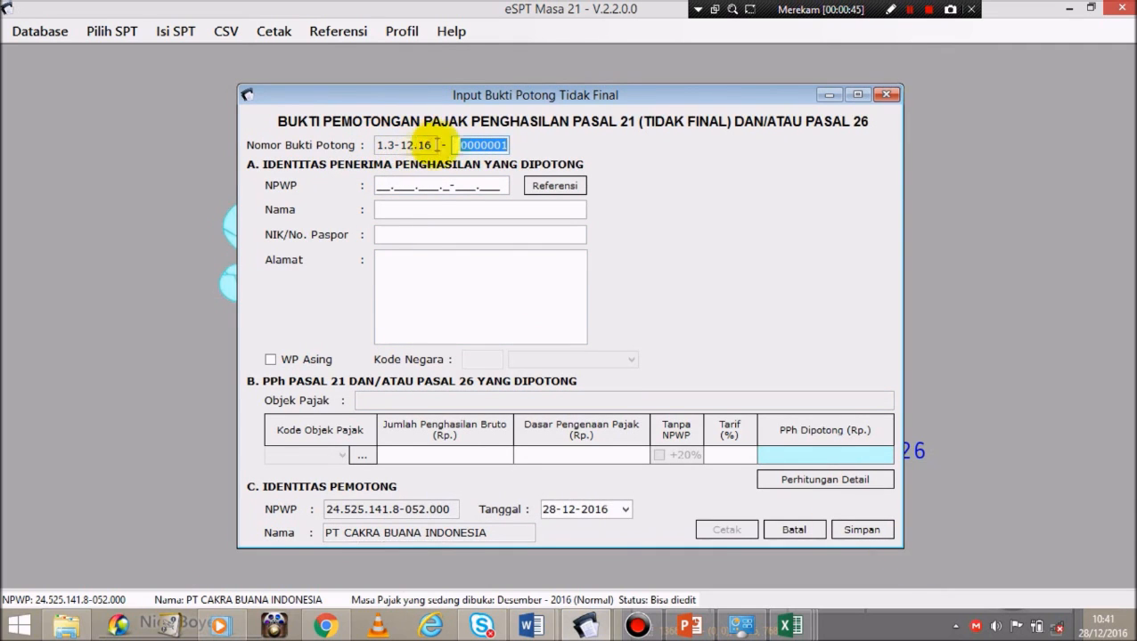
Step: Begin slip 0000001's recipient NPWP entry, then bring the Simulasi Soal Word document forward
click(379, 186)
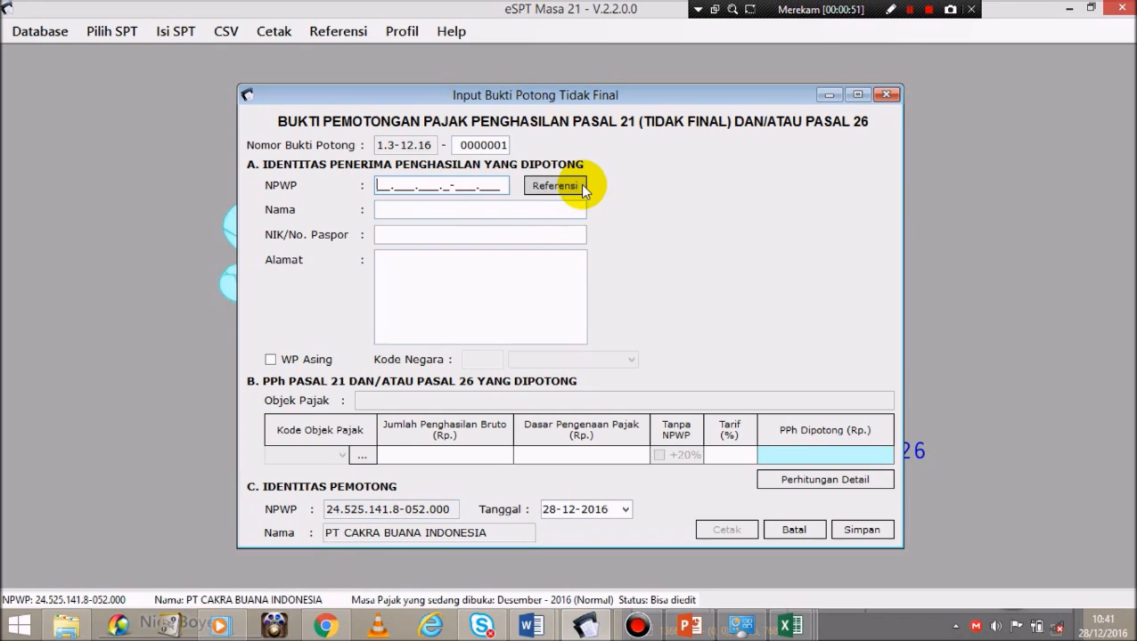
click(580, 184)
click(381, 185)
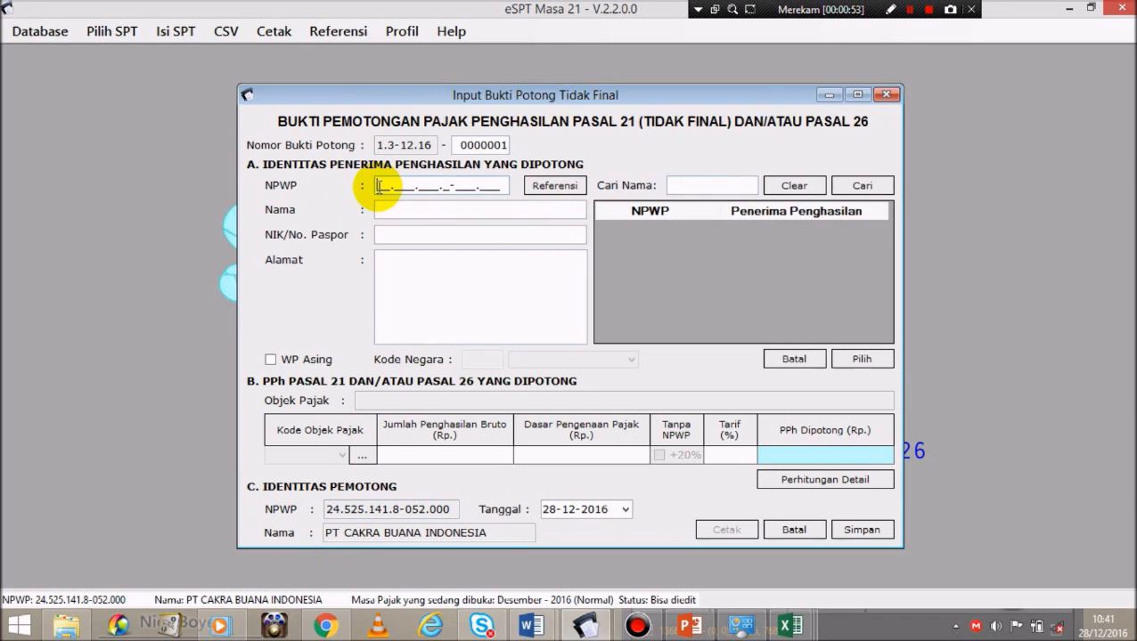
click(532, 626)
click(616, 567)
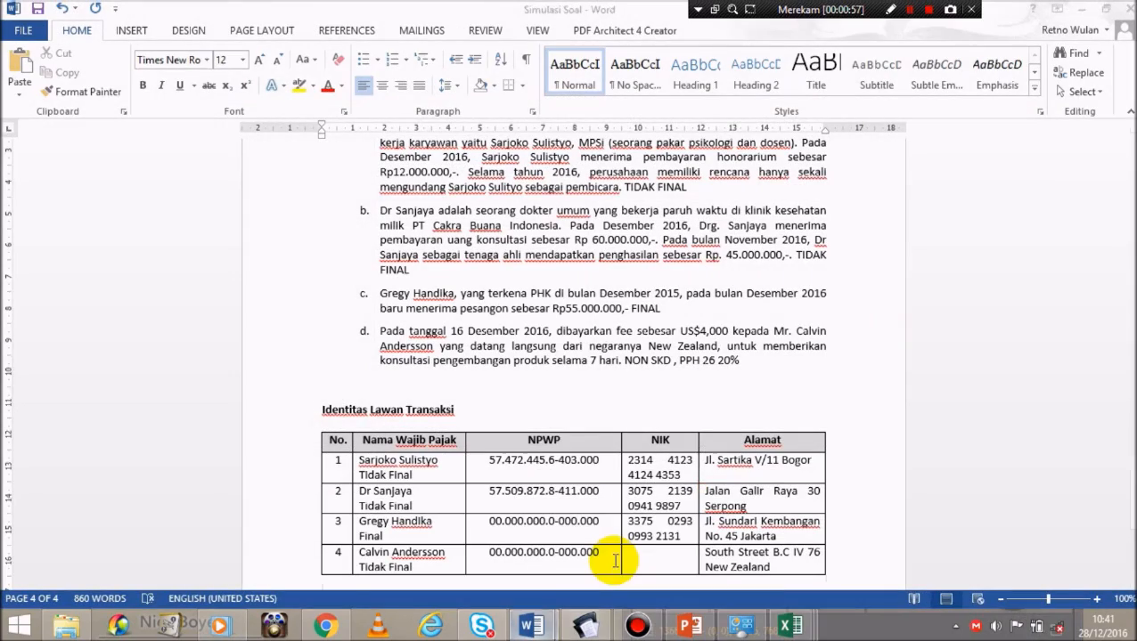
Step: Copy the first transaction party's NPWP from Word's counterparty table and return to e-SPT
drag(1132, 479, 1129, 453)
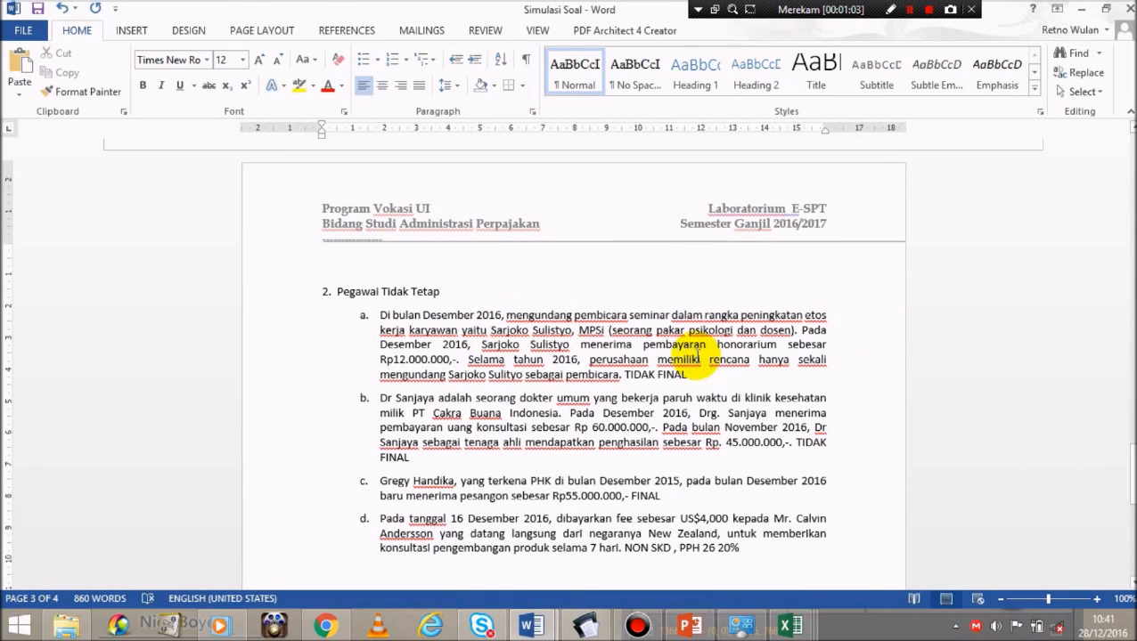
drag(1128, 481, 1130, 505)
drag(489, 296, 579, 294)
drag(592, 293, 596, 290)
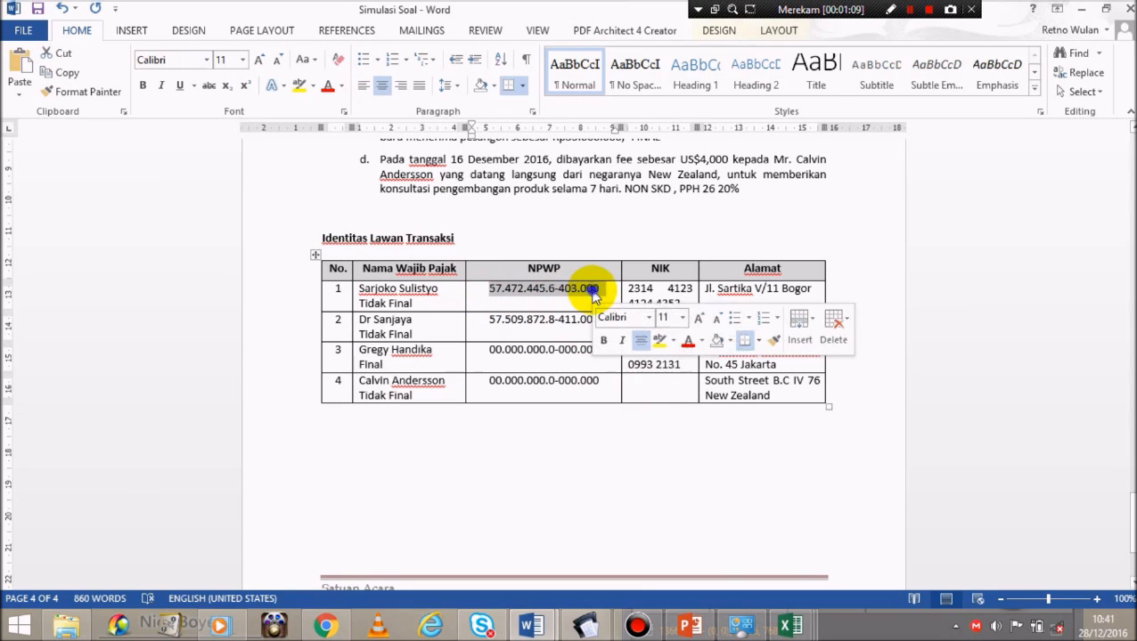
right_click(594, 289)
click(631, 300)
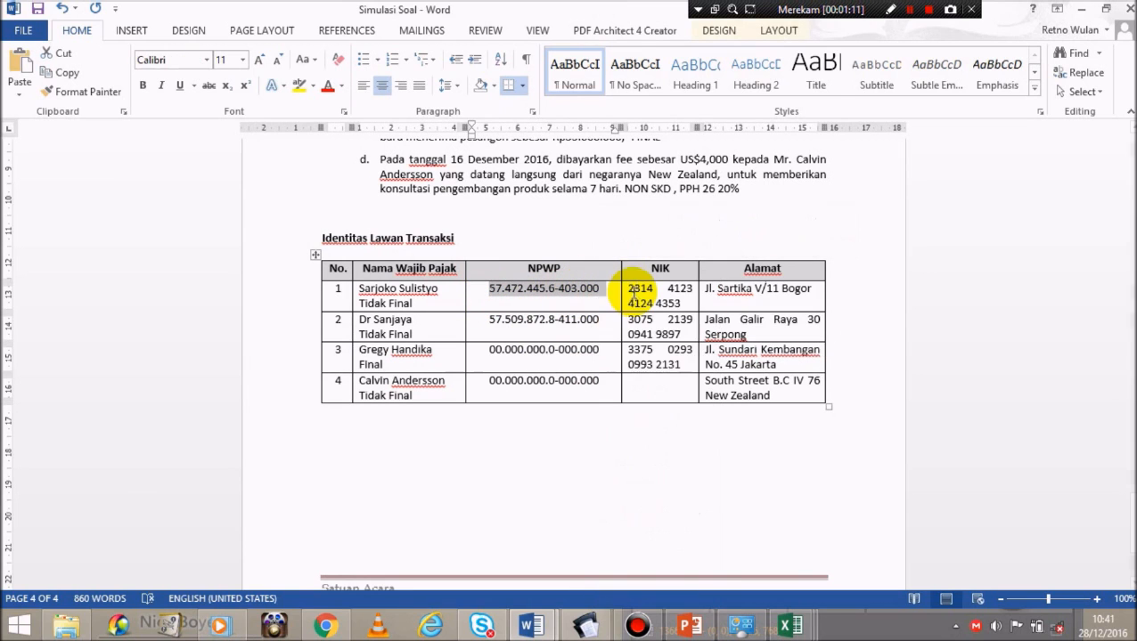
right_click(580, 294)
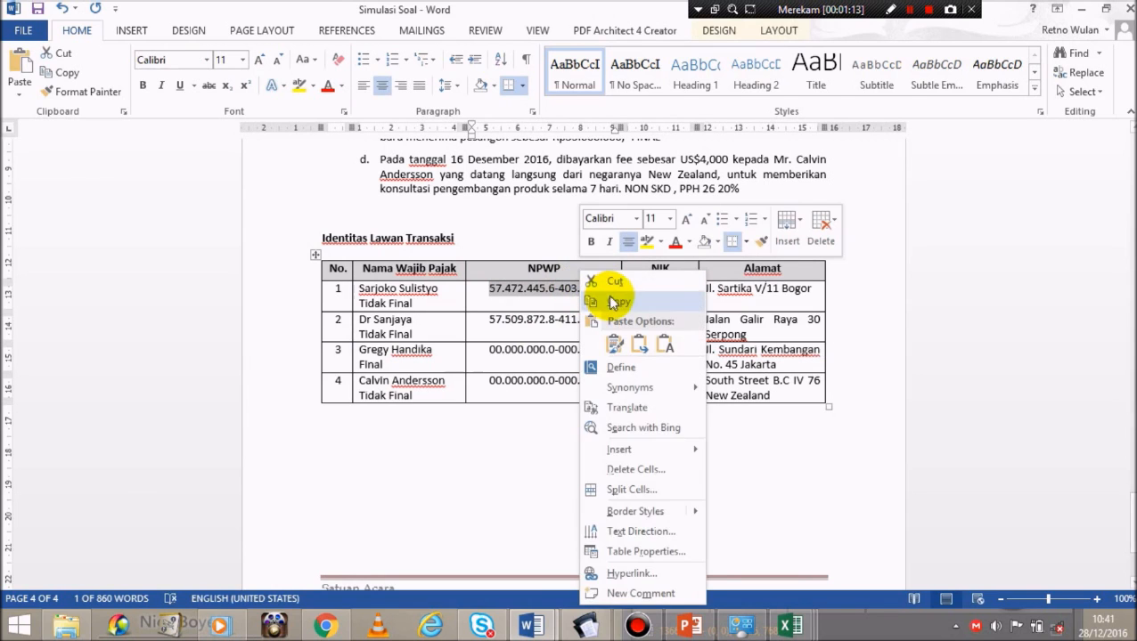
click(612, 301)
click(588, 628)
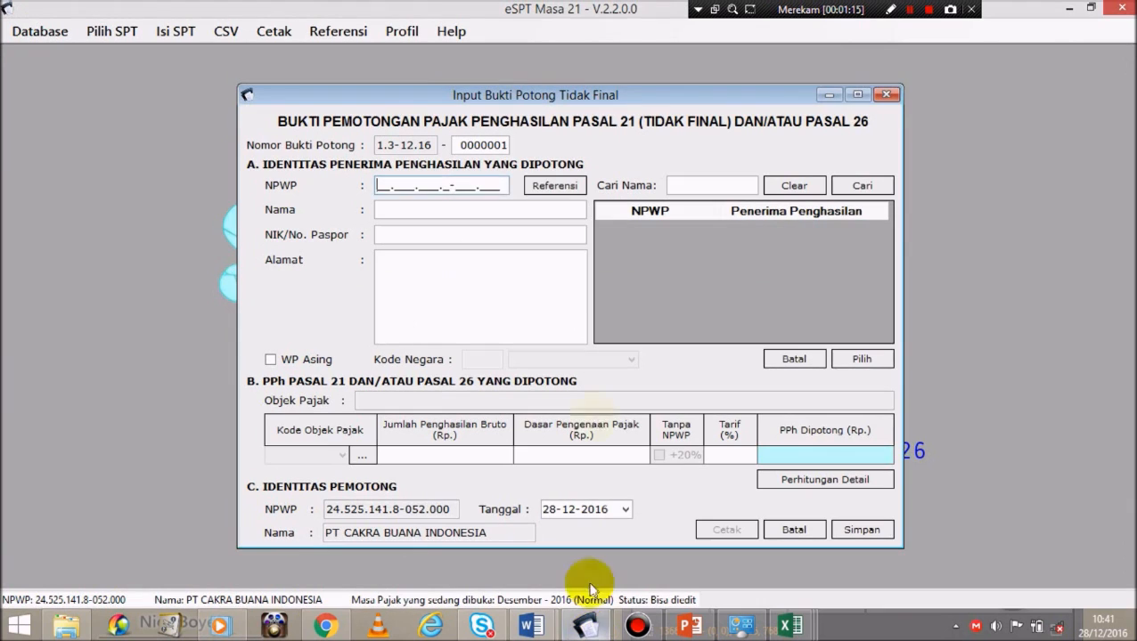
Step: Fill the slip's Nama field with the first taxpayer's name taken from the Word table
click(385, 209)
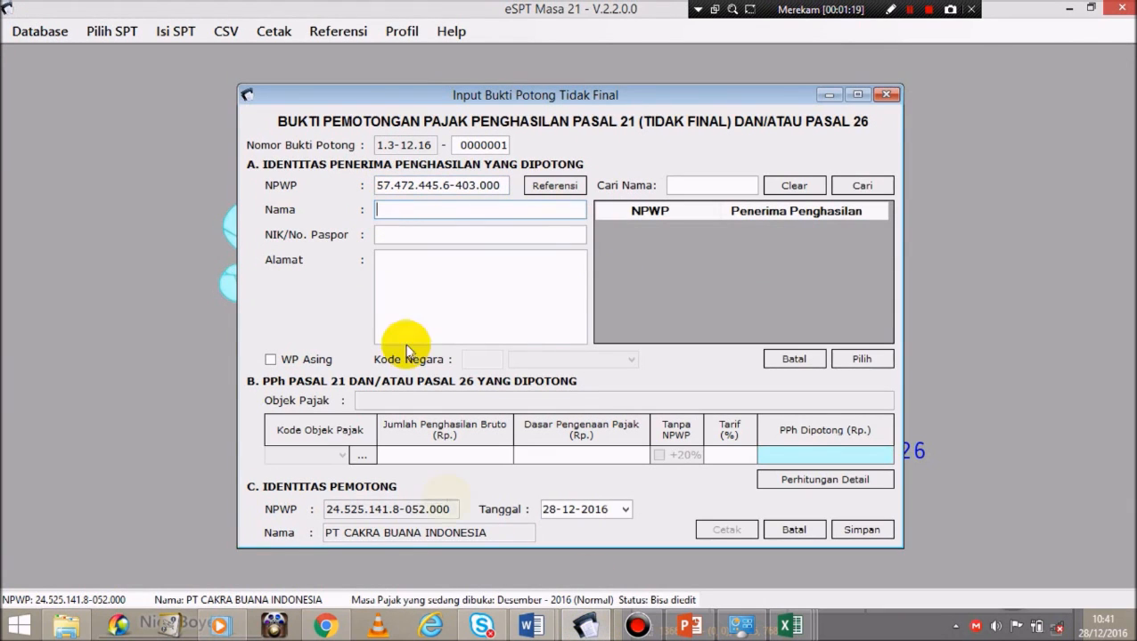
mouse_move(539, 627)
click(592, 545)
drag(357, 288, 415, 295)
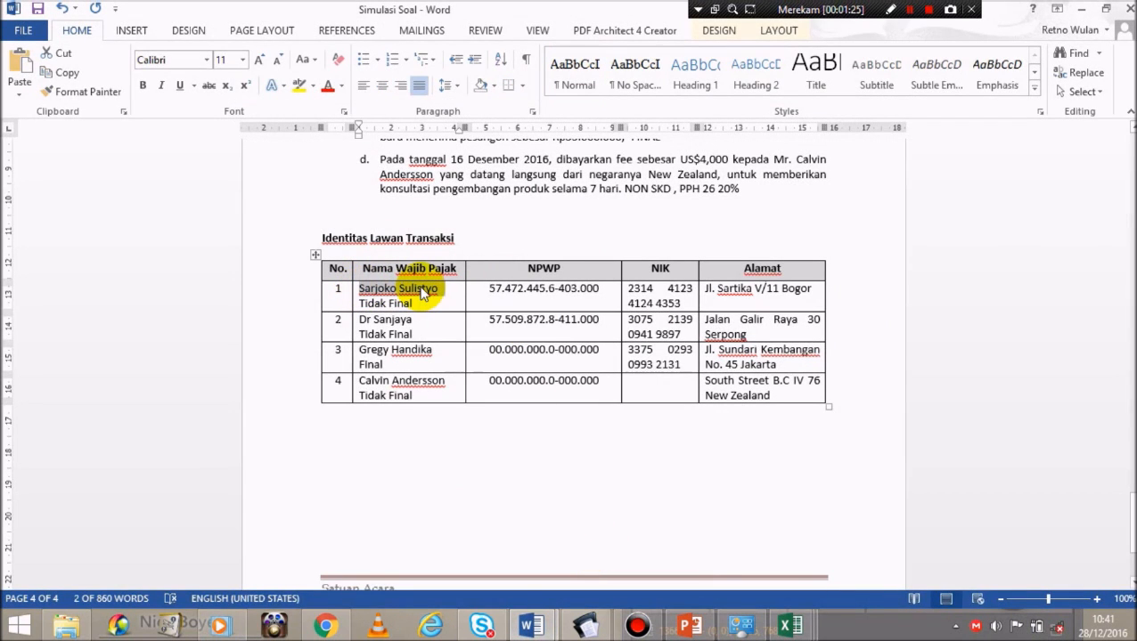
click(581, 627)
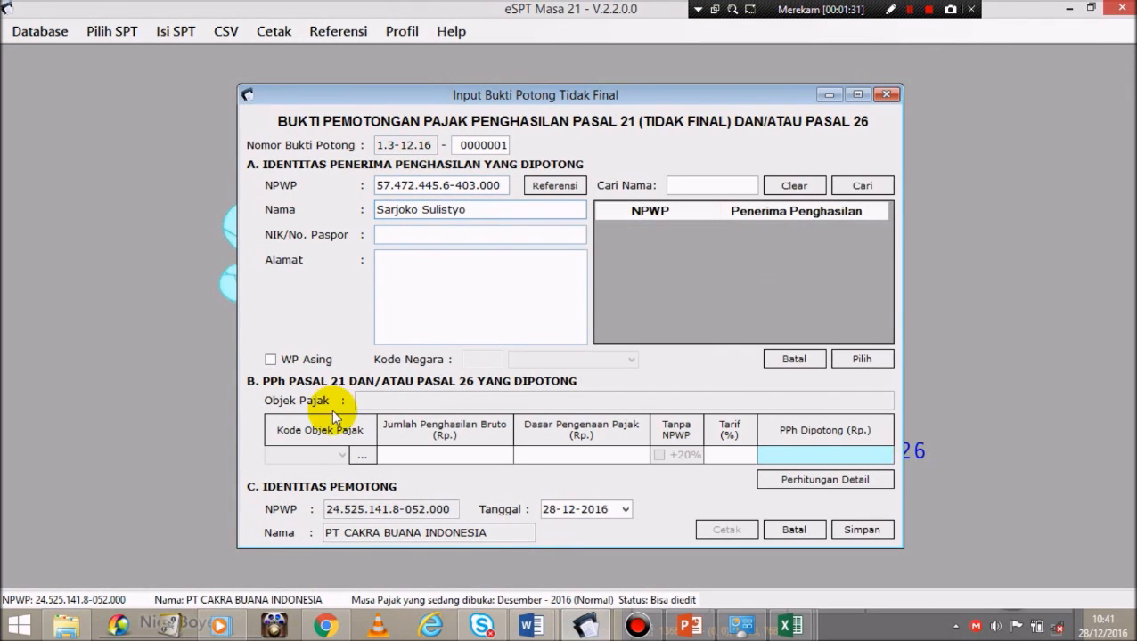
mouse_move(527, 624)
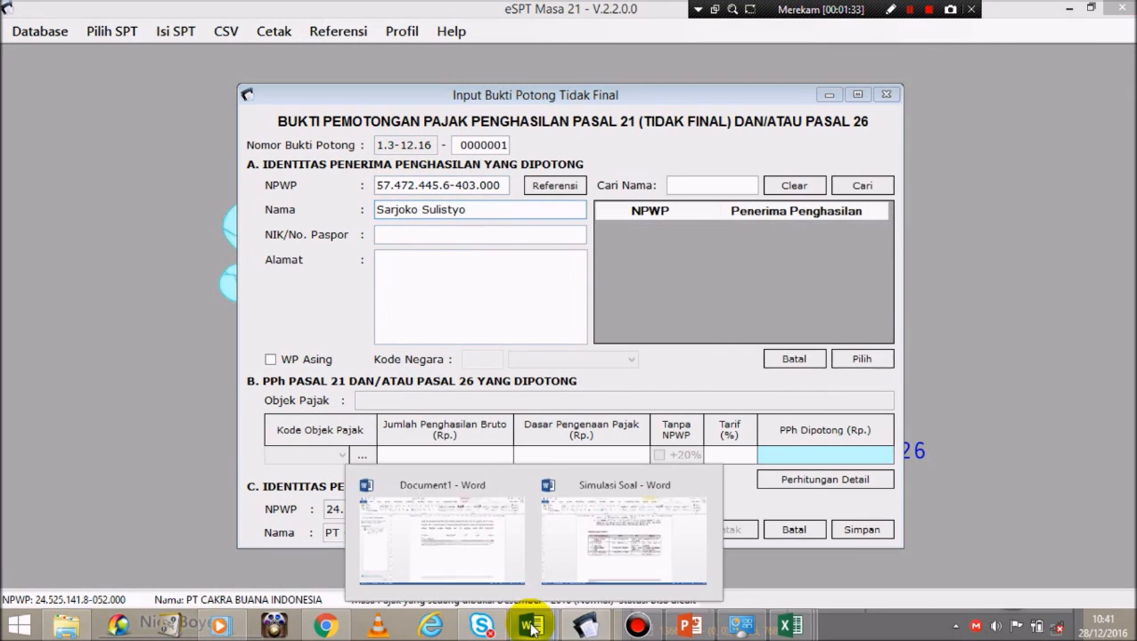
click(656, 562)
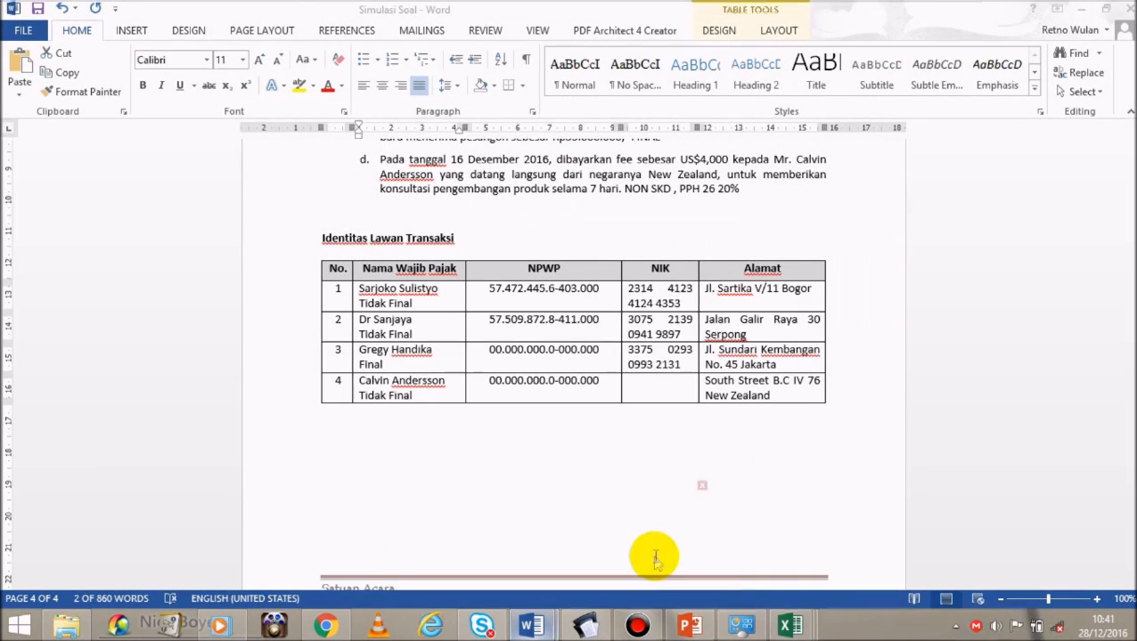
Step: Enter the first party's NIK, without spaces, into the slip's NIK/No. Paspor field
drag(687, 304, 638, 294)
click(681, 304)
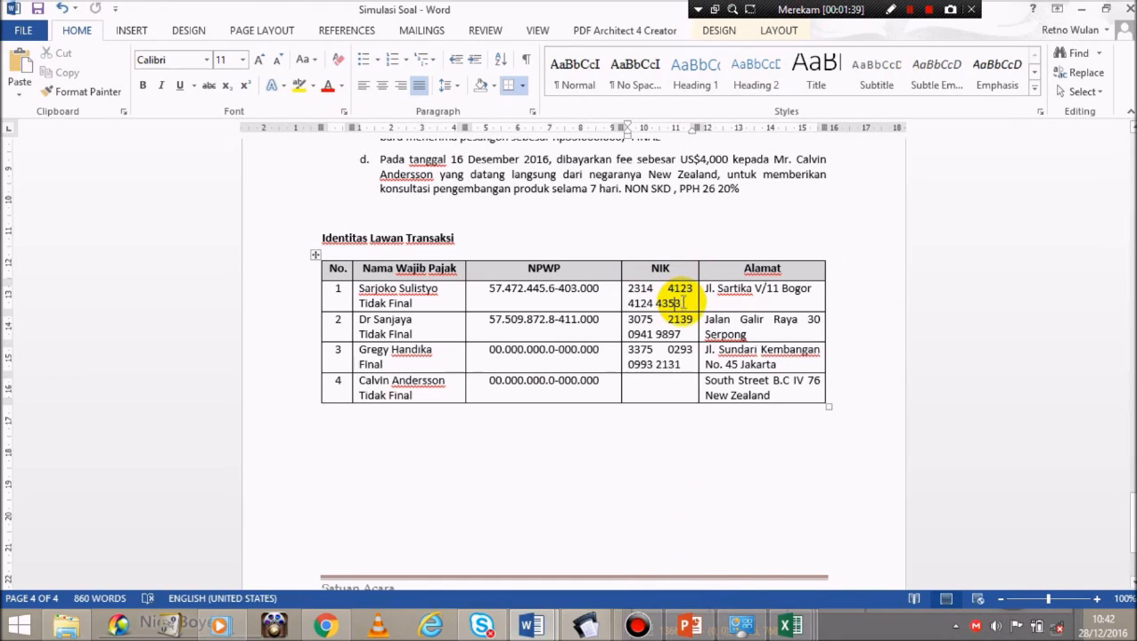
drag(682, 304, 631, 290)
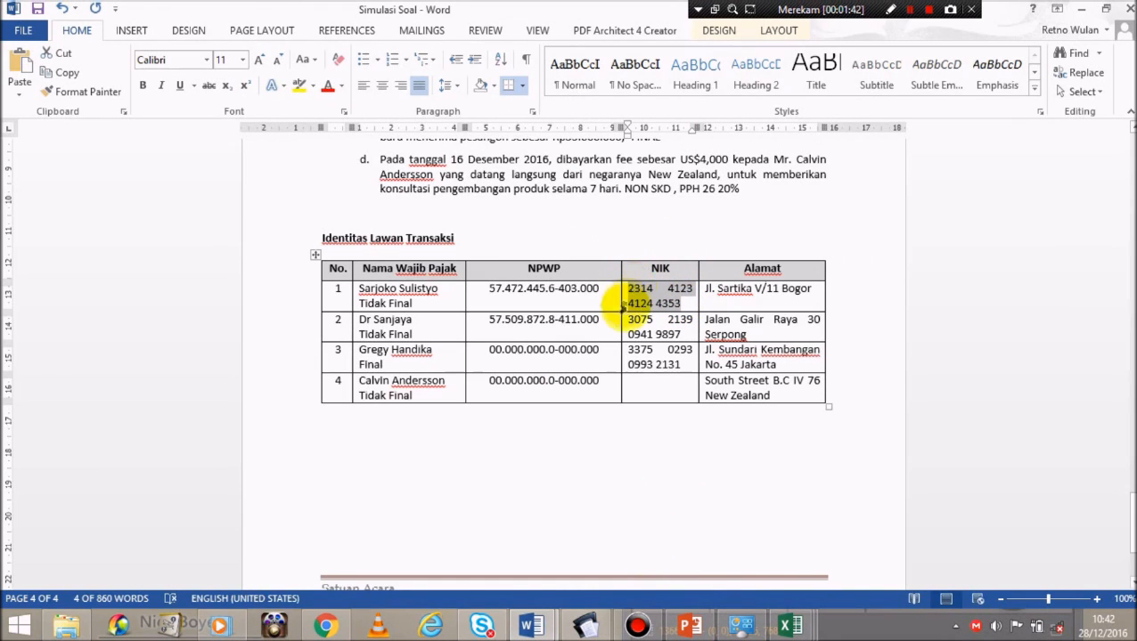
mouse_move(603, 631)
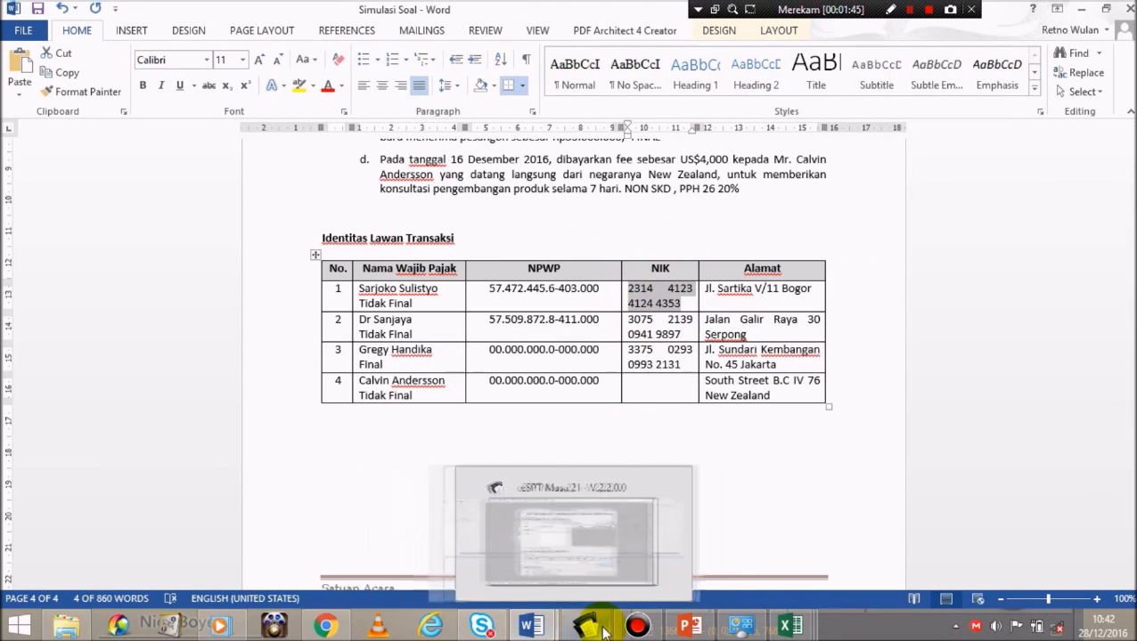
click(598, 556)
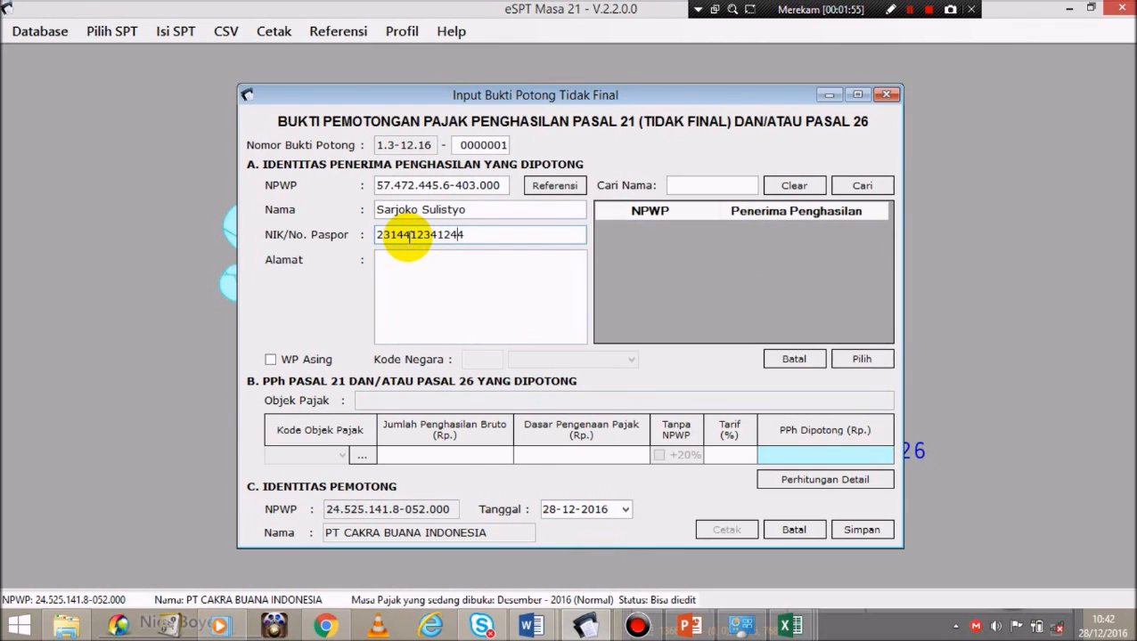
click(424, 282)
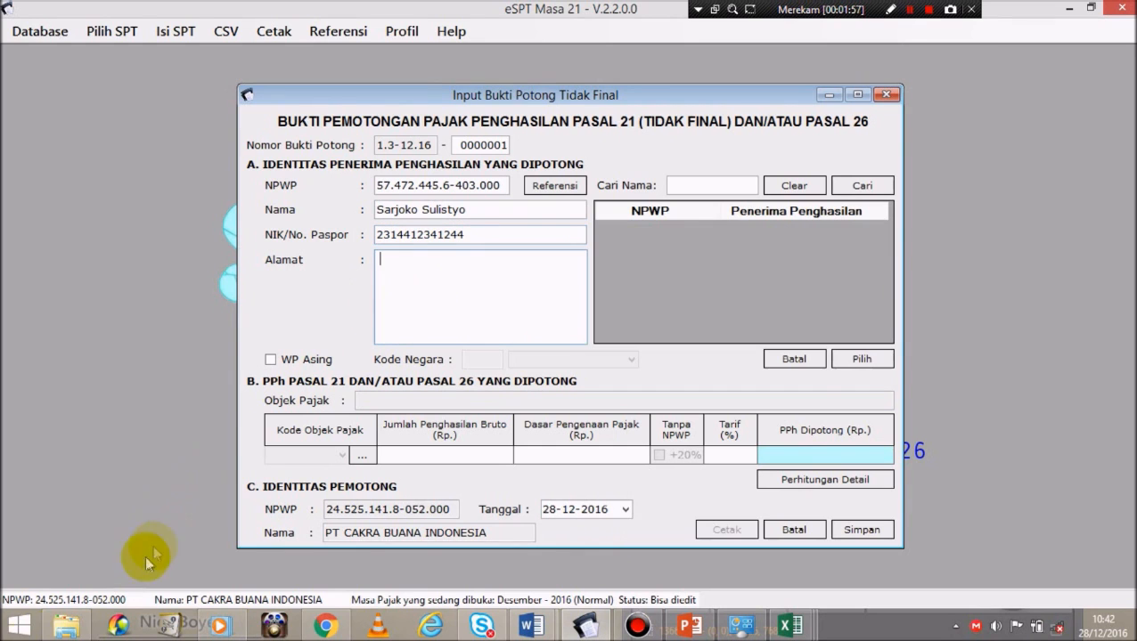
click(531, 627)
click(660, 559)
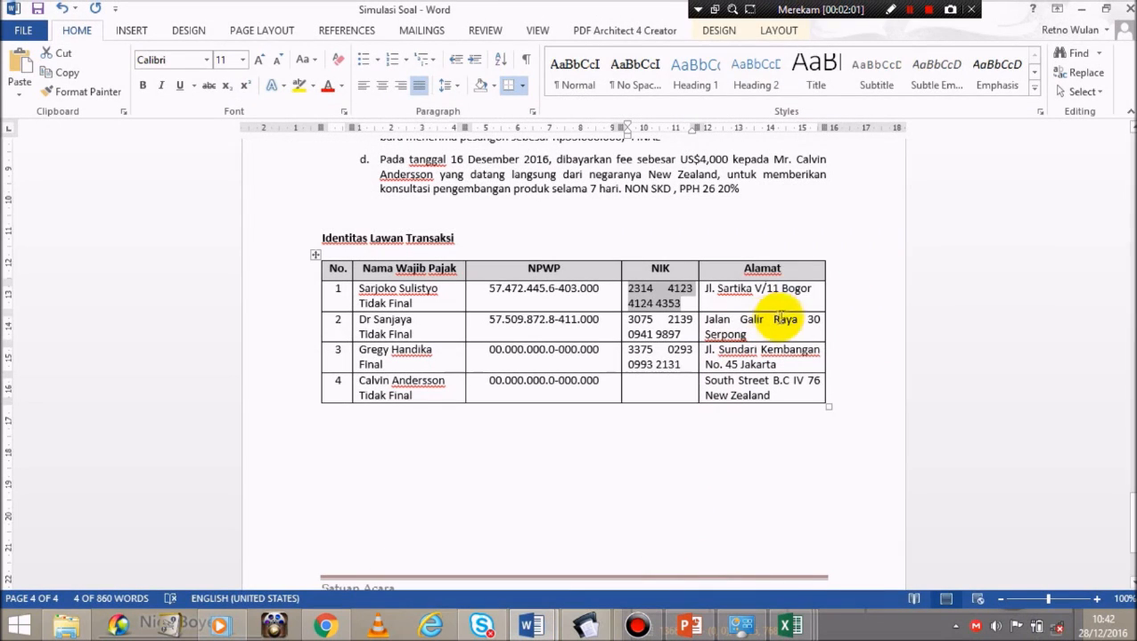
Step: Copy the first recipient's address from the table's Alamat cell for the slip's Alamat box
drag(813, 295, 716, 289)
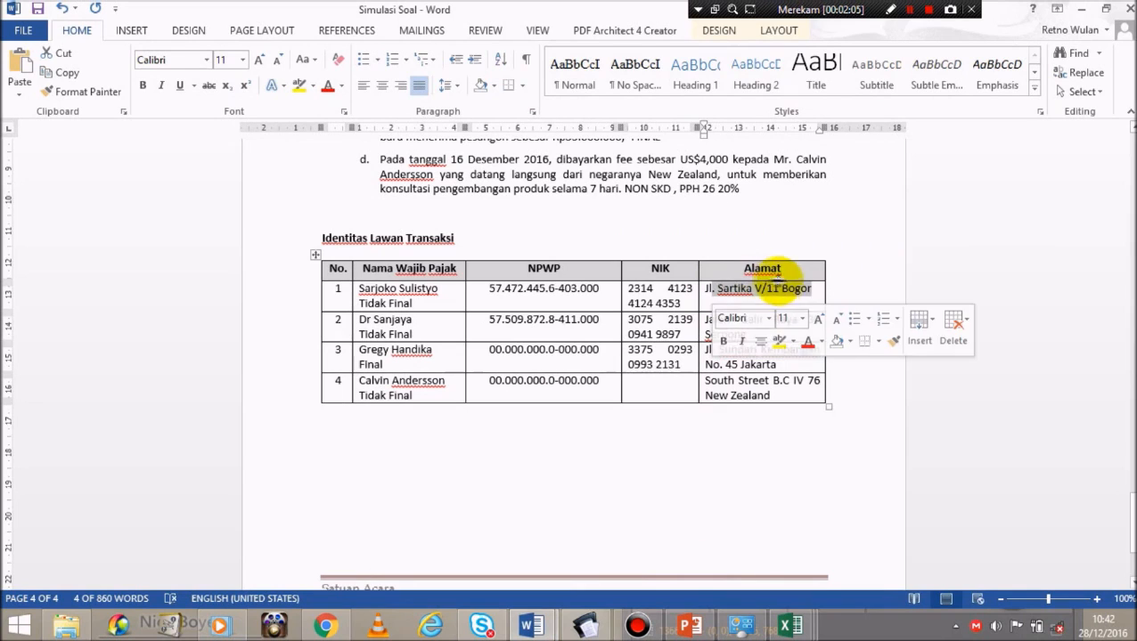
drag(810, 292, 704, 291)
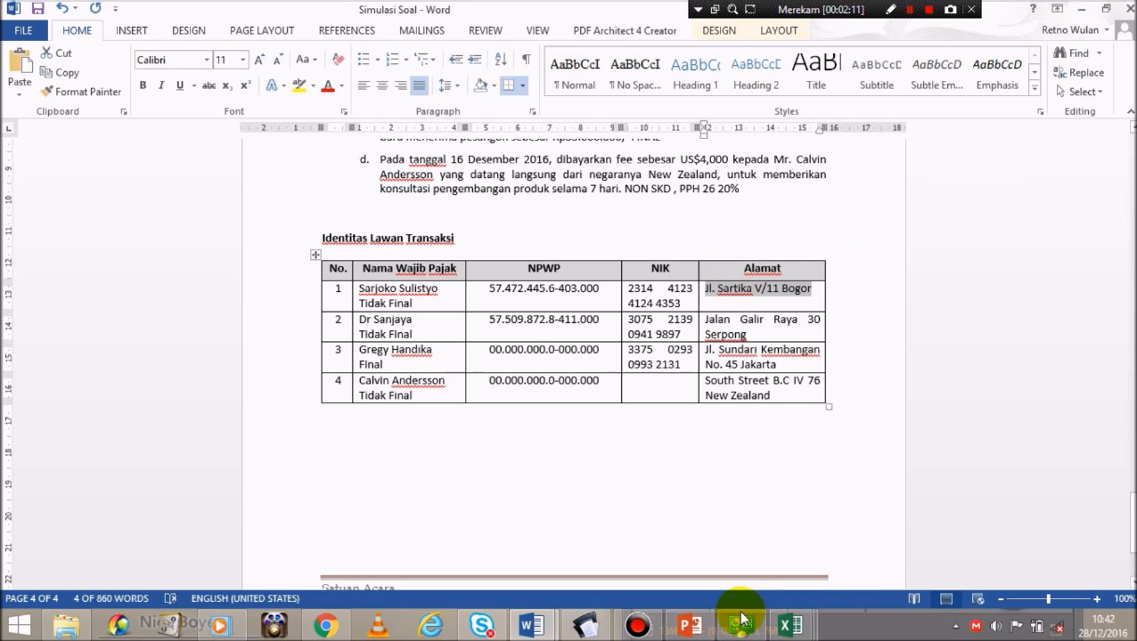
click(584, 628)
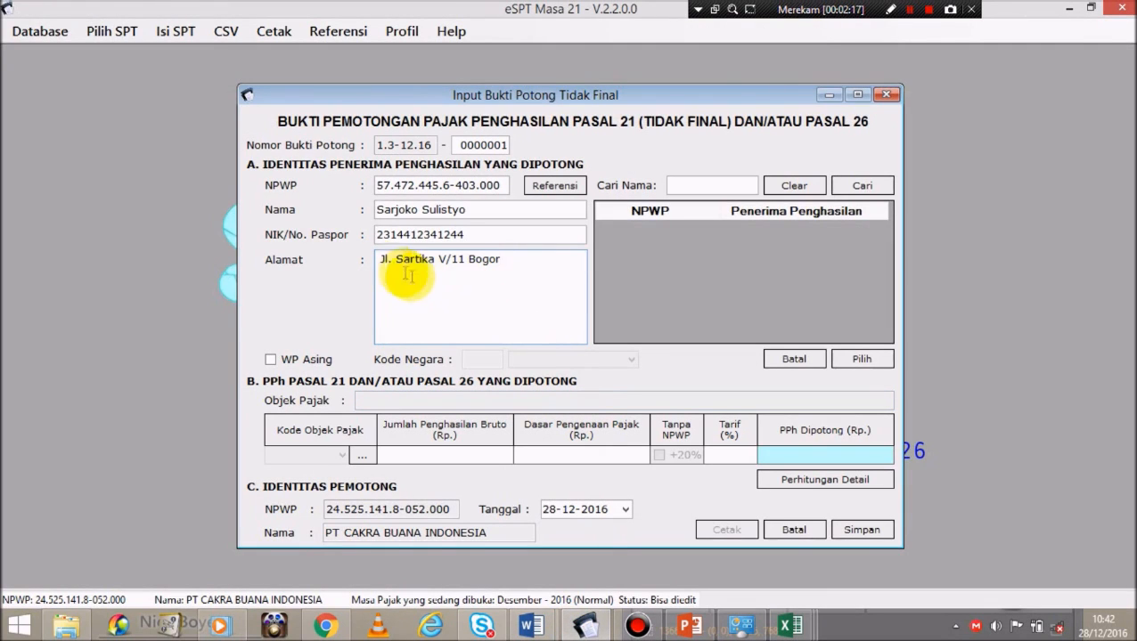
Step: Assign tax object code 21-100-09 (5% rate) to the withholding slip
click(383, 260)
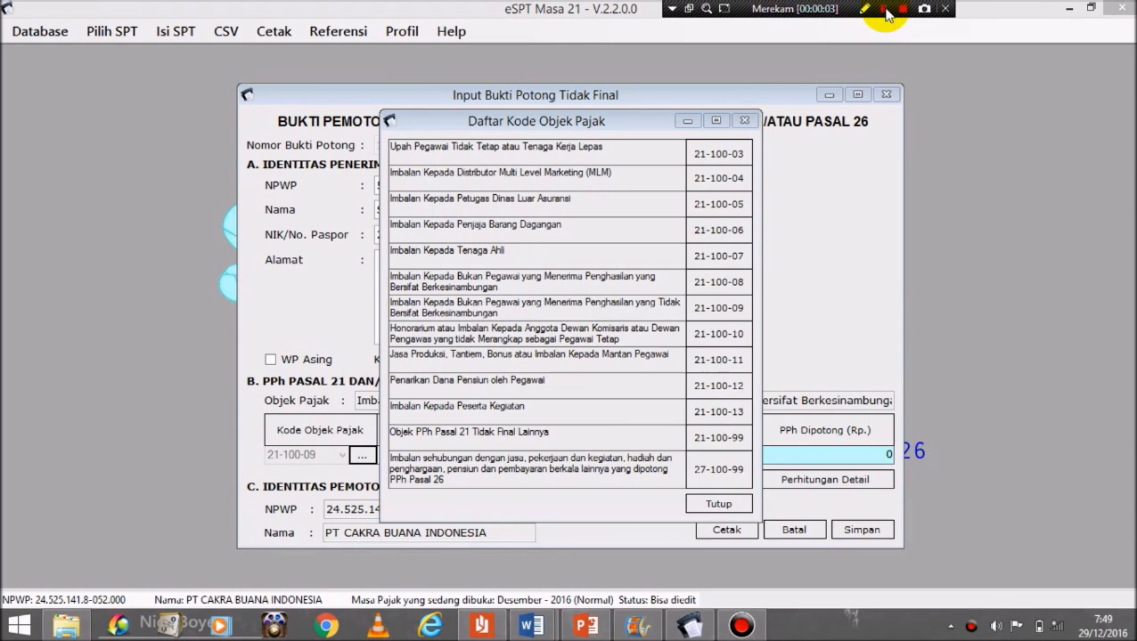
drag(608, 119, 728, 100)
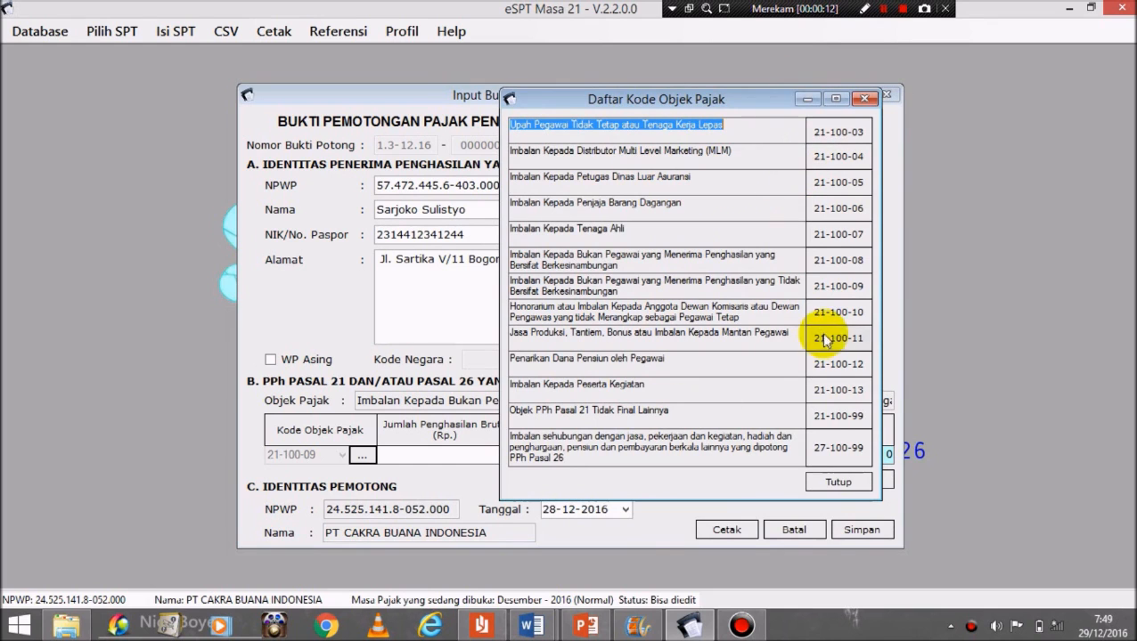
double_click(832, 288)
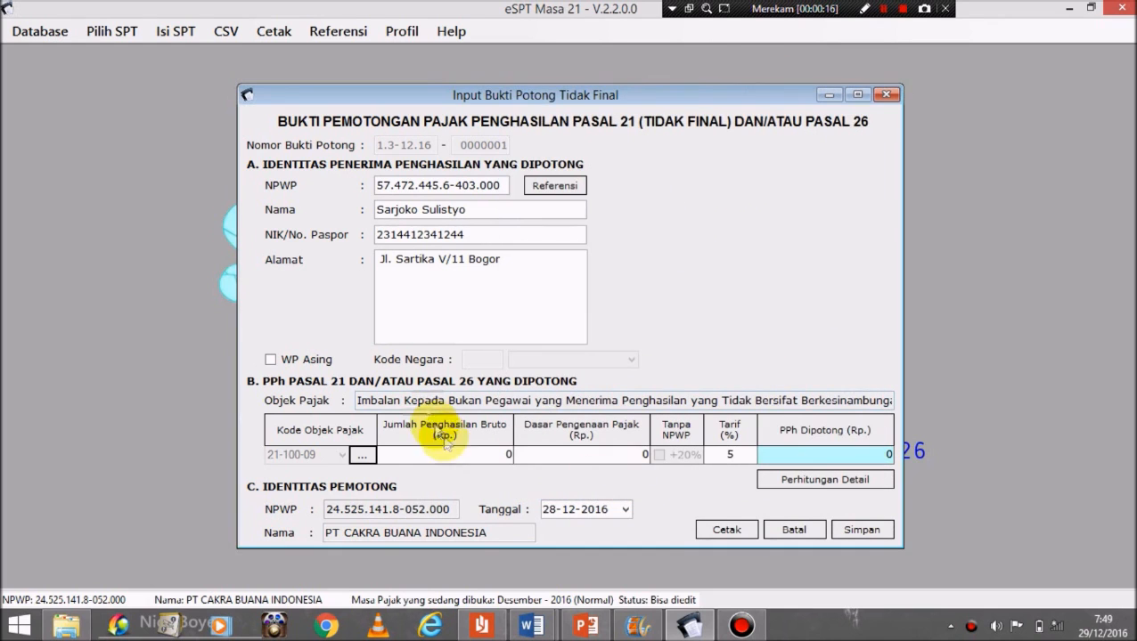
Step: Enter 12.000.000 gross income, verify 6.000.000 base and 300.000 withheld, and save the slip
click(470, 460)
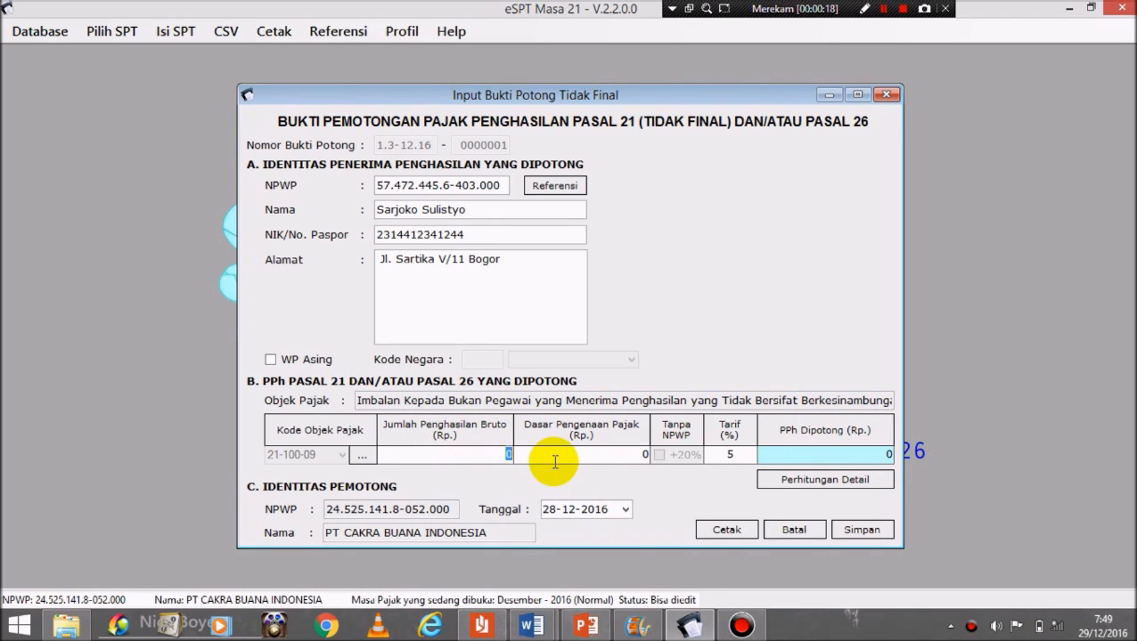
text(12000000)
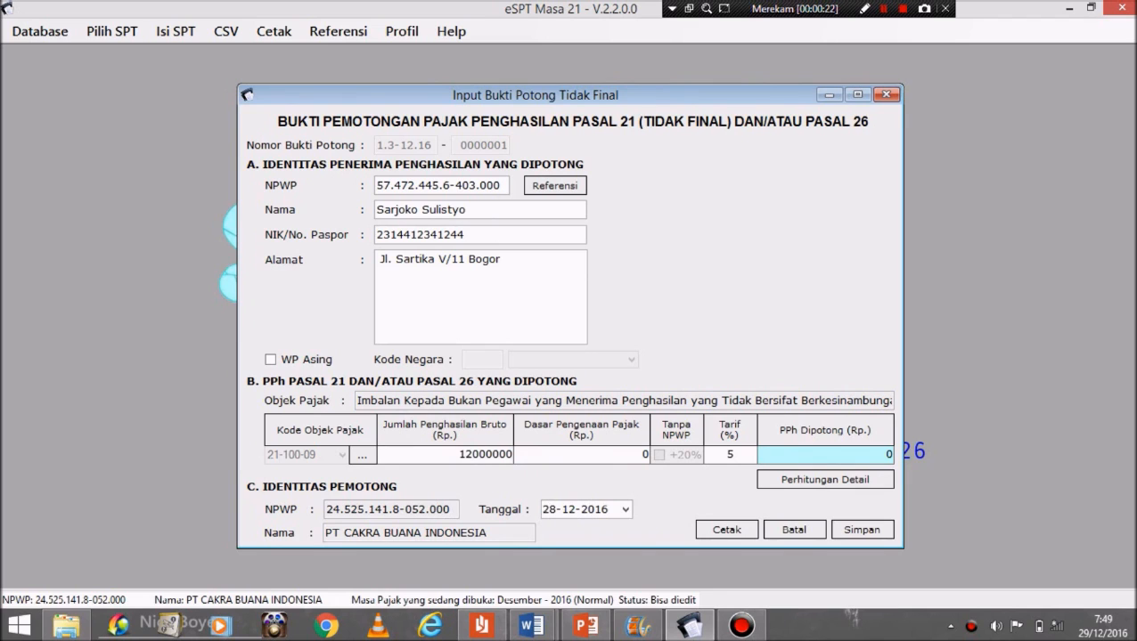
drag(612, 456, 705, 456)
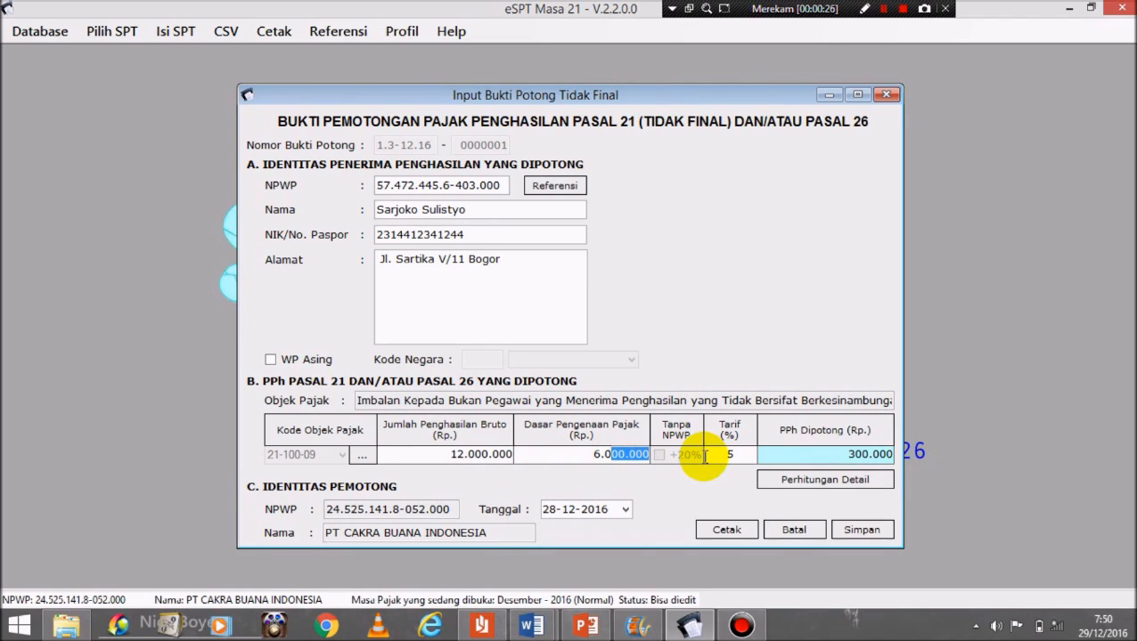
drag(816, 452, 977, 448)
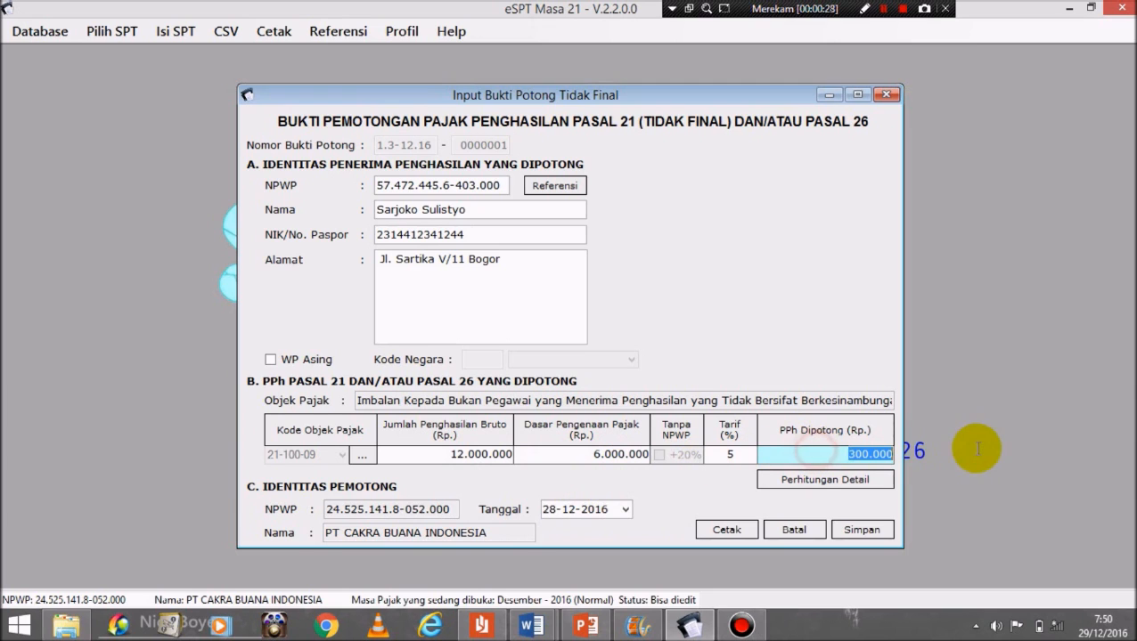
click(860, 532)
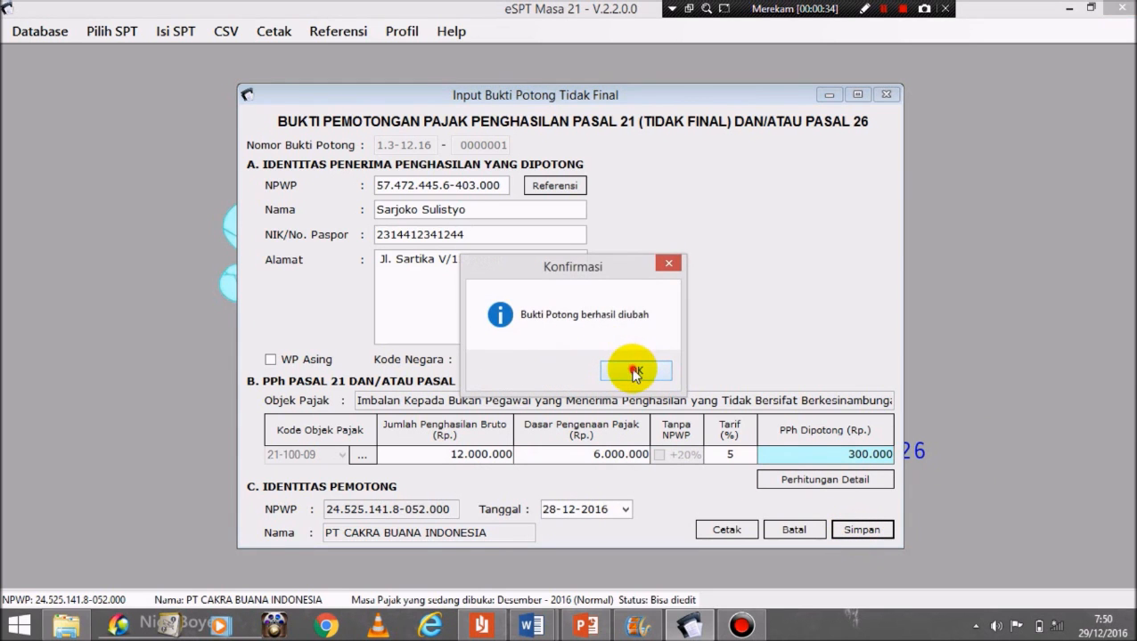
click(634, 373)
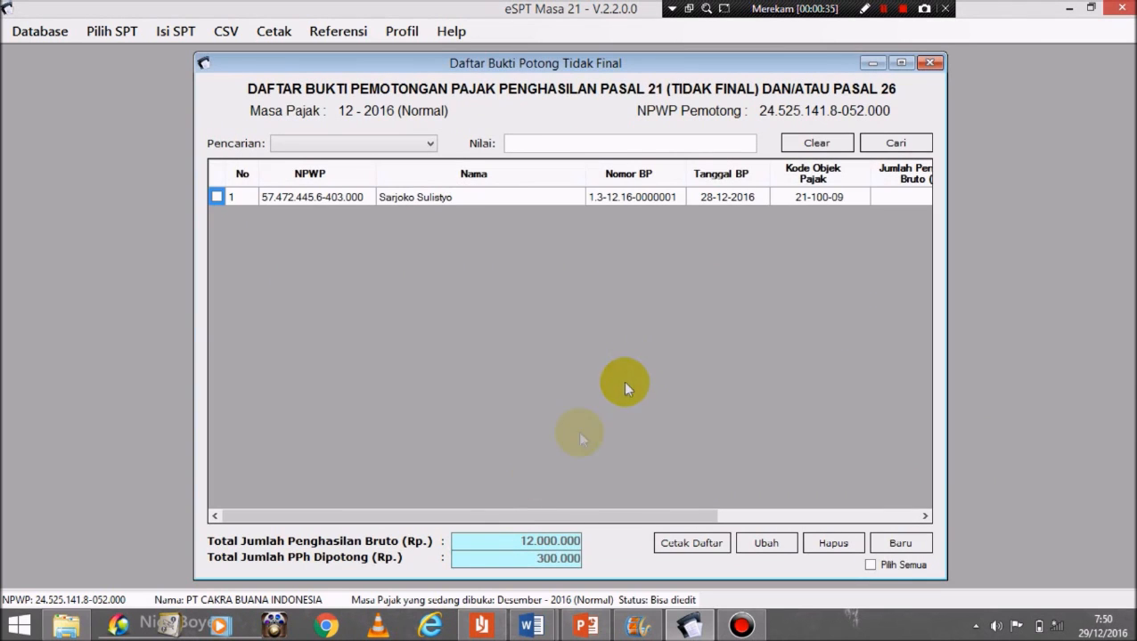
Step: Review the saved-slip list columns and start blank slip 1.3-12.16-0000003
drag(508, 516, 533, 520)
click(903, 9)
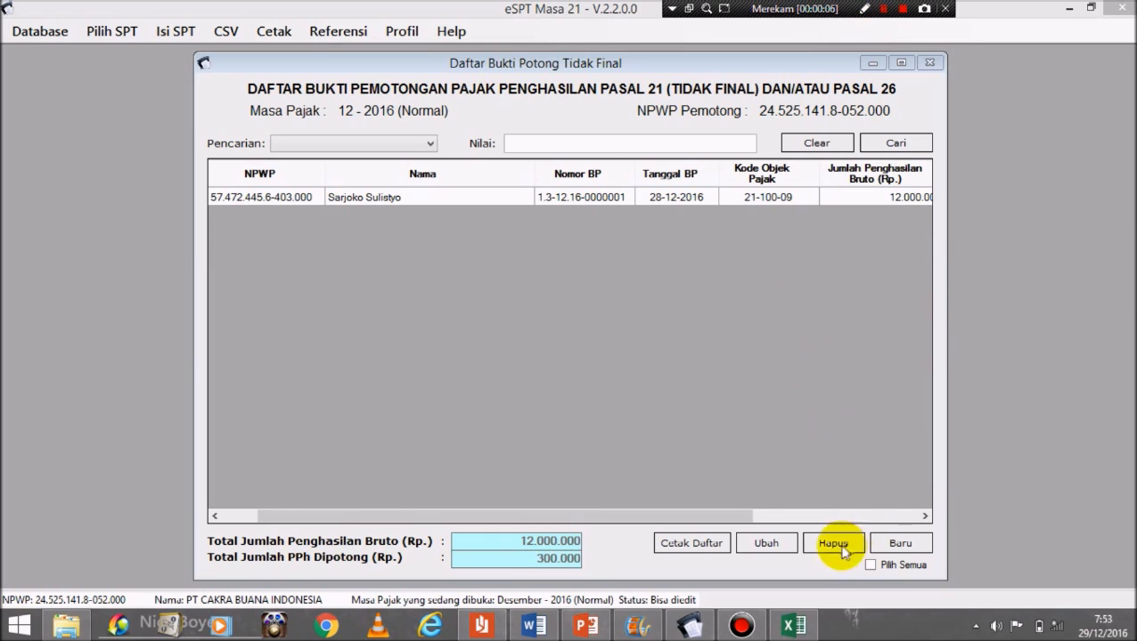
click(900, 544)
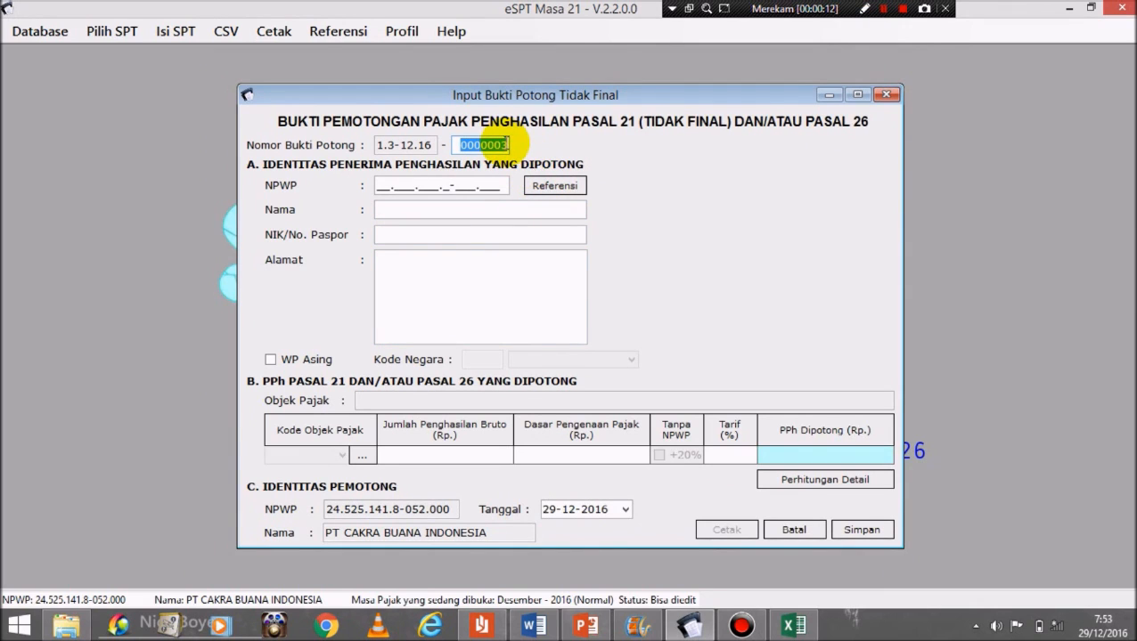
Step: Number the slip 0000002 and fill it with the second registered recipient from Referensi
text(2)
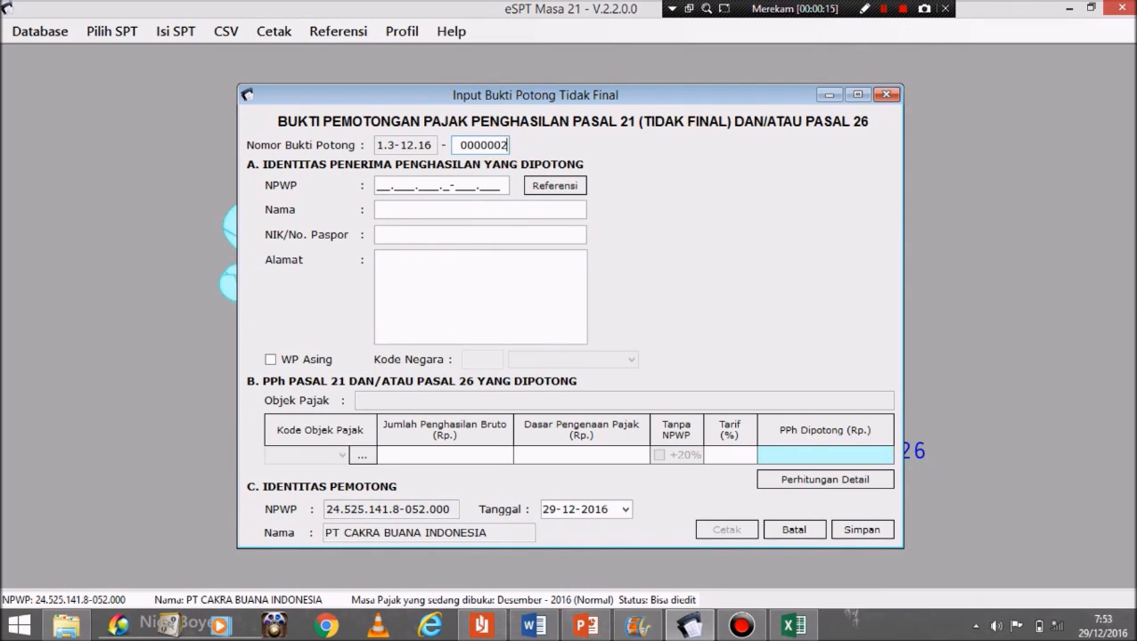
click(389, 185)
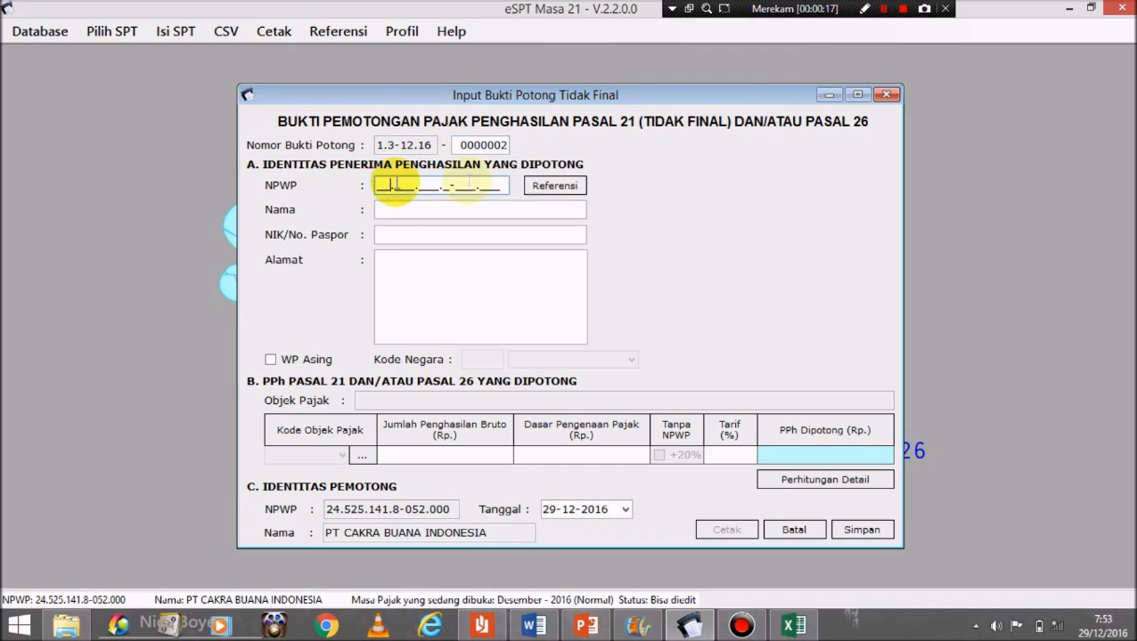
click(555, 185)
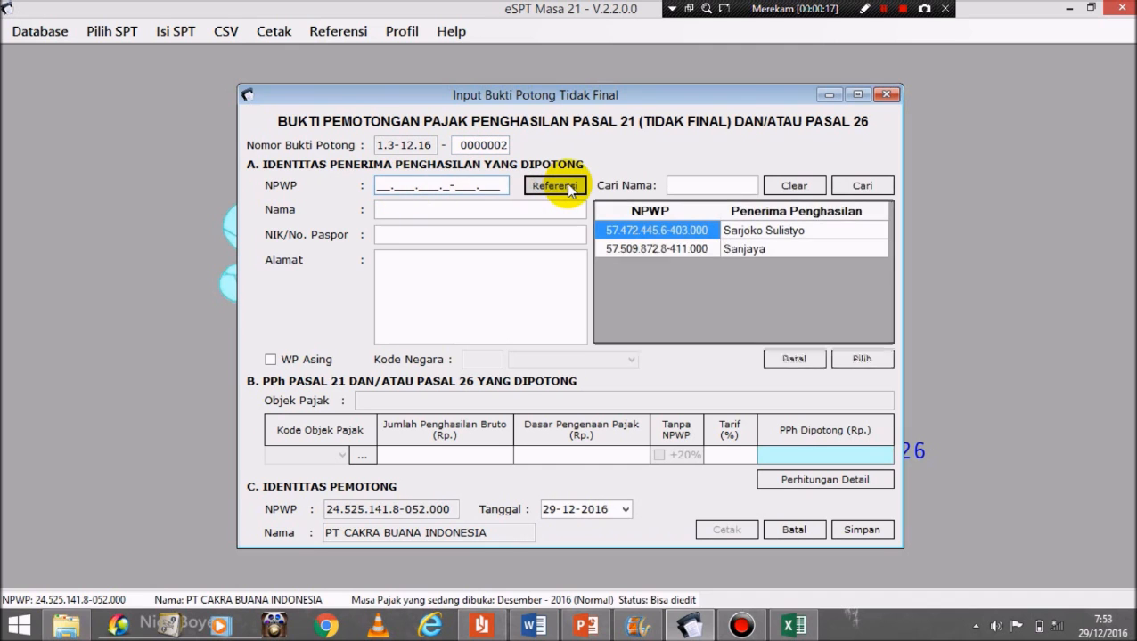
click(787, 251)
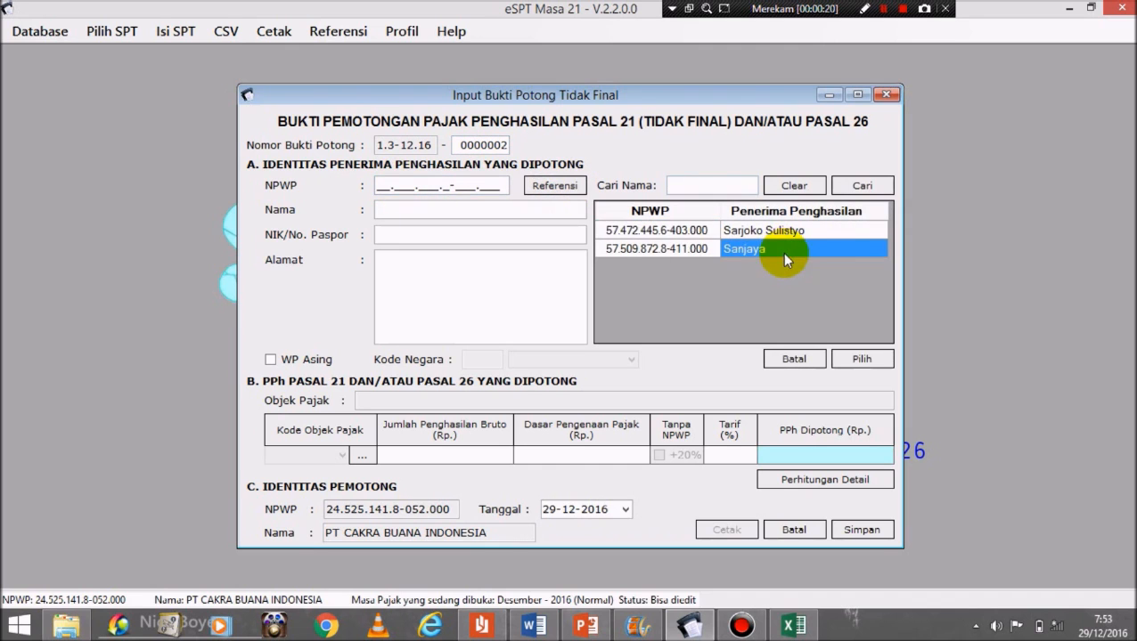
click(862, 359)
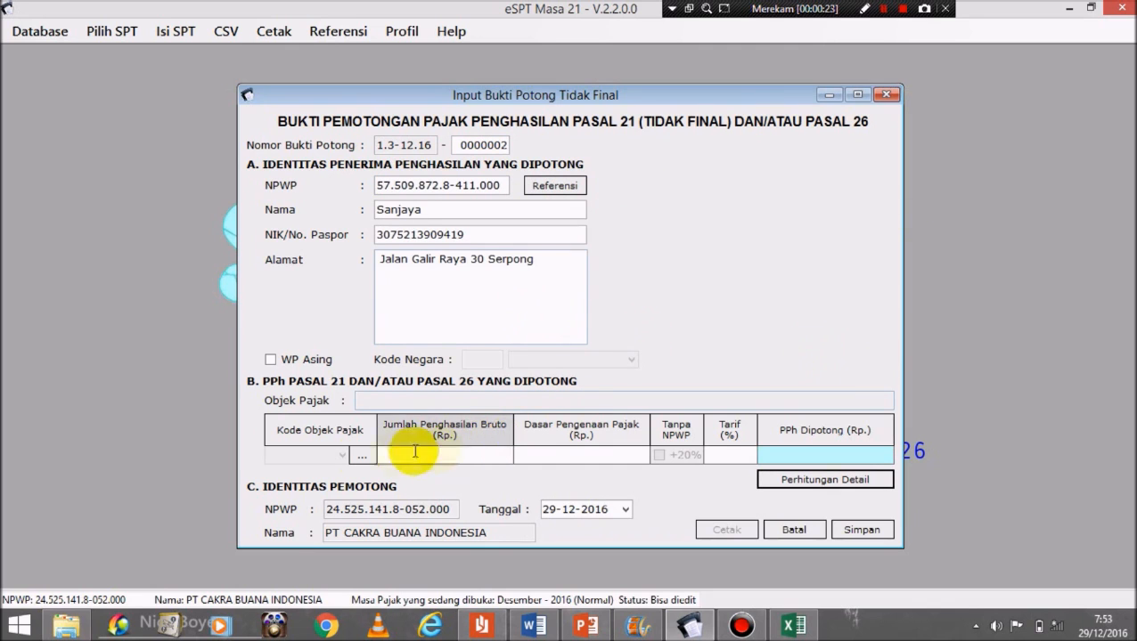
Step: Set tax object code 21-100-07, open the detailed calculation, and check the Excel workbook
click(359, 456)
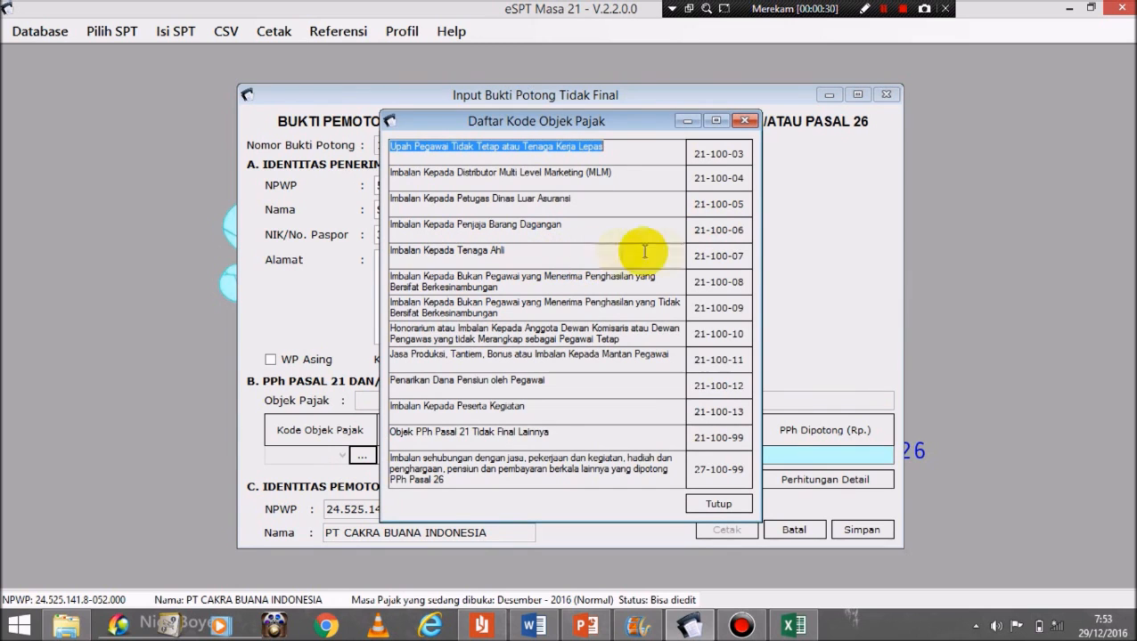
double_click(726, 256)
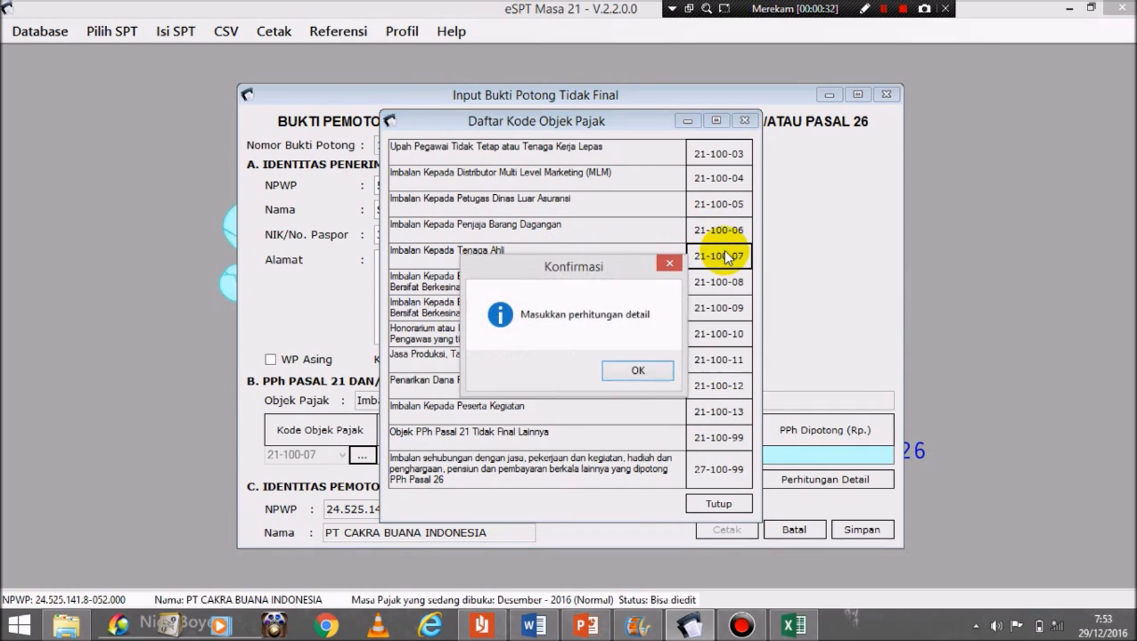
click(633, 376)
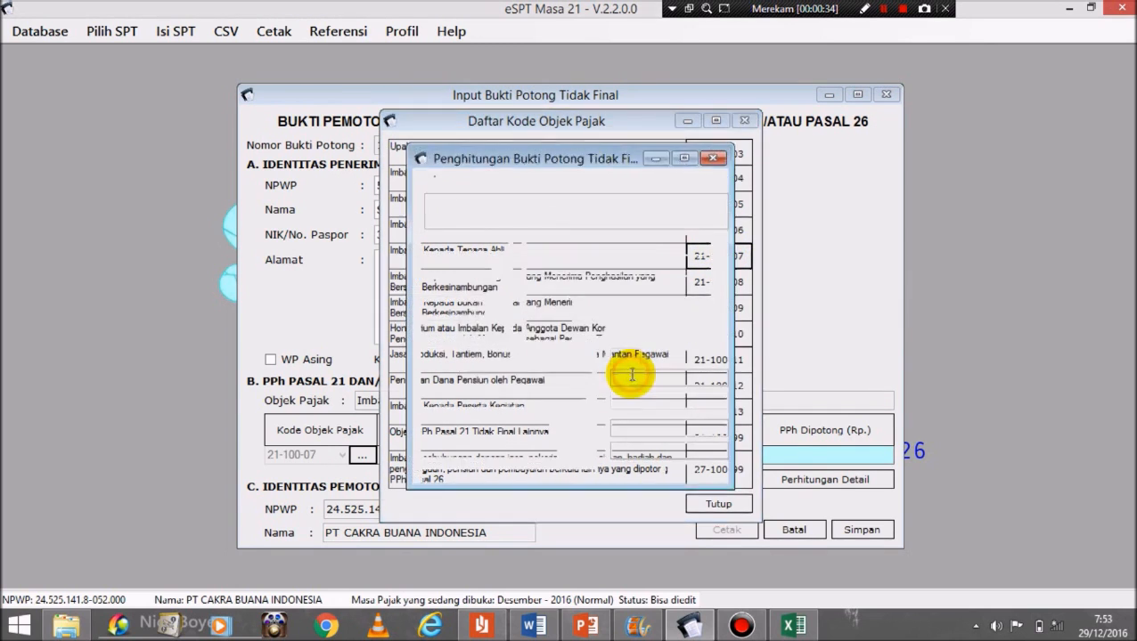
click(792, 627)
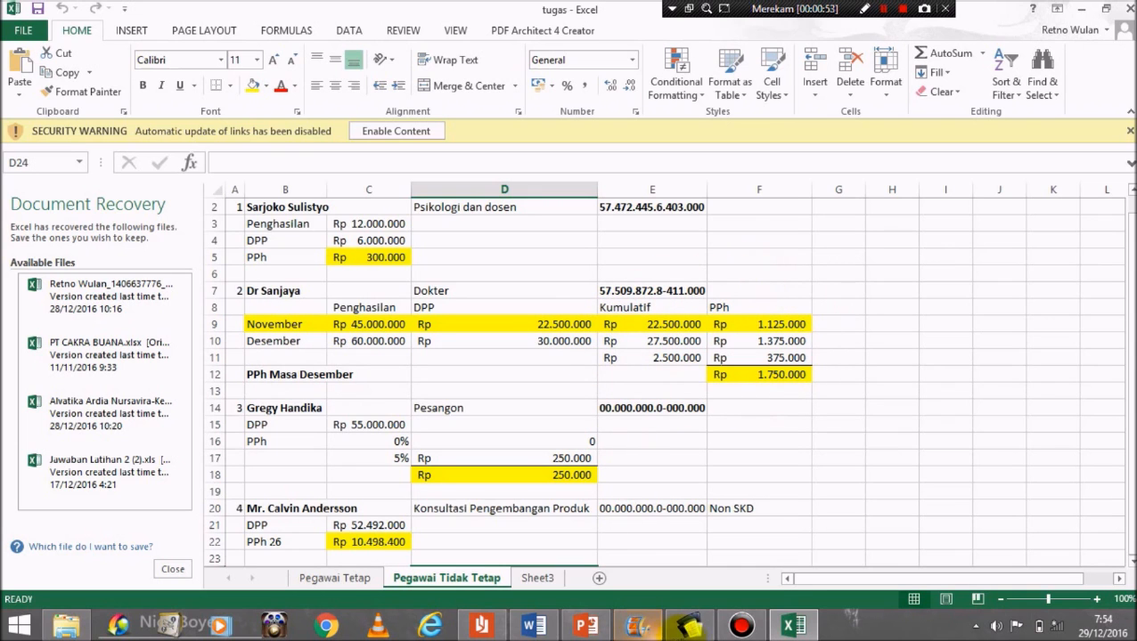
mouse_move(691, 627)
click(691, 542)
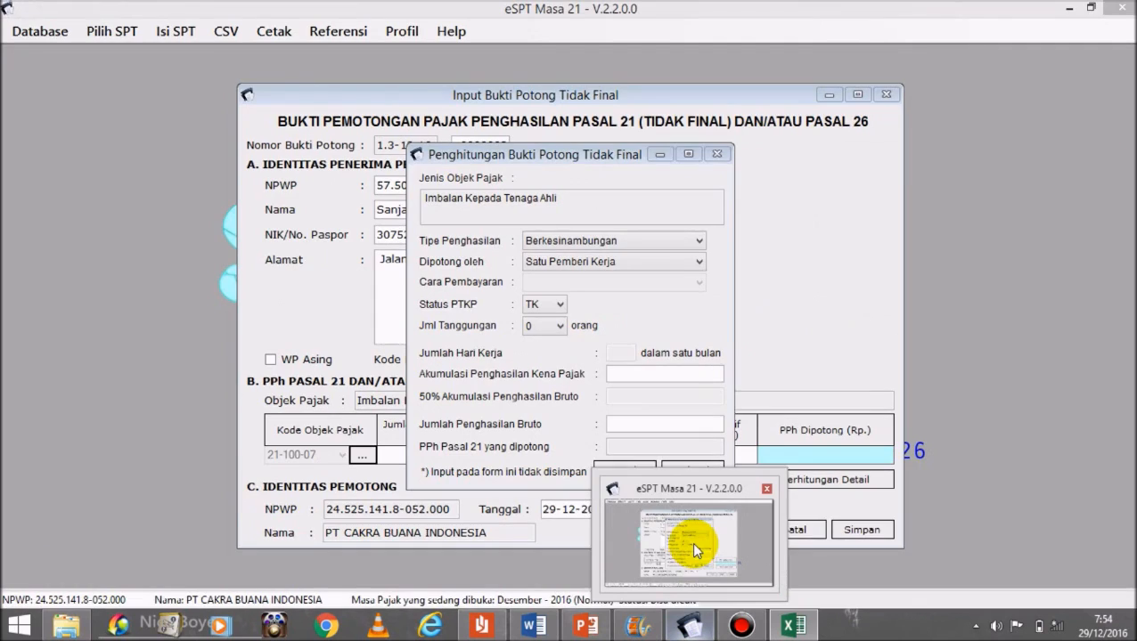
Step: Set withholding to Lebih dari satu Pemberi Kerja and check figures against the Excel workbook
click(626, 262)
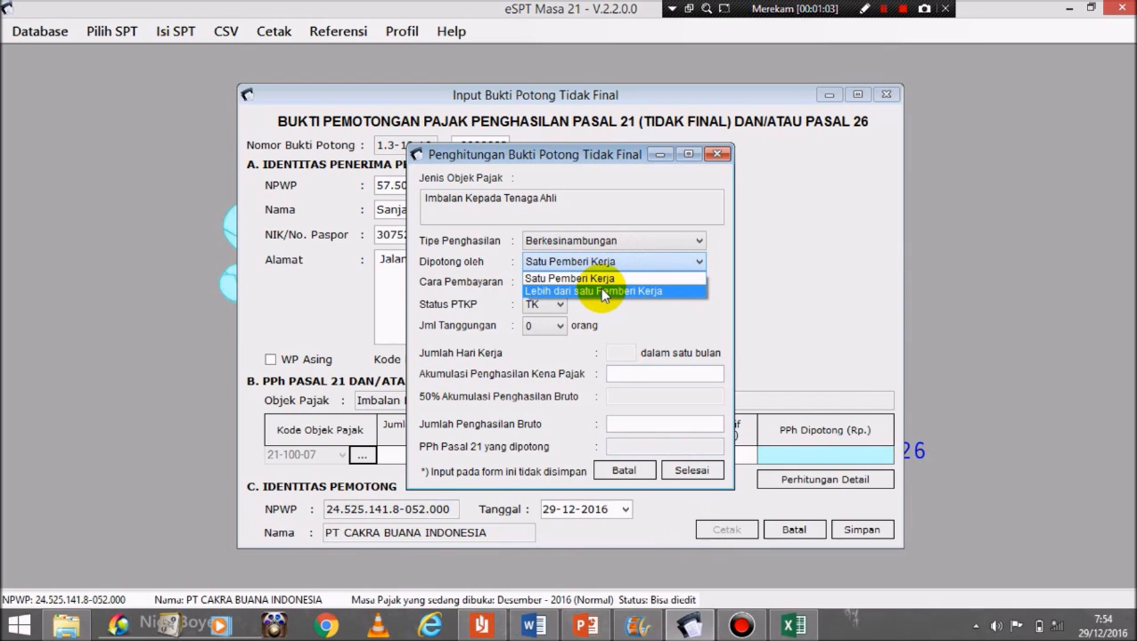
click(602, 293)
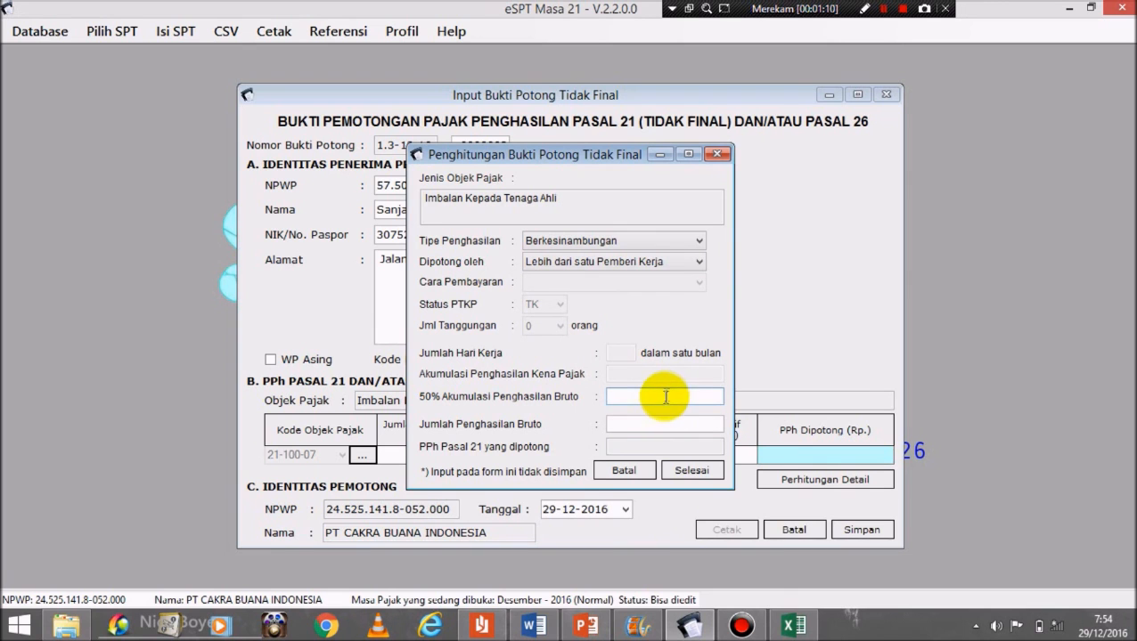
click(793, 626)
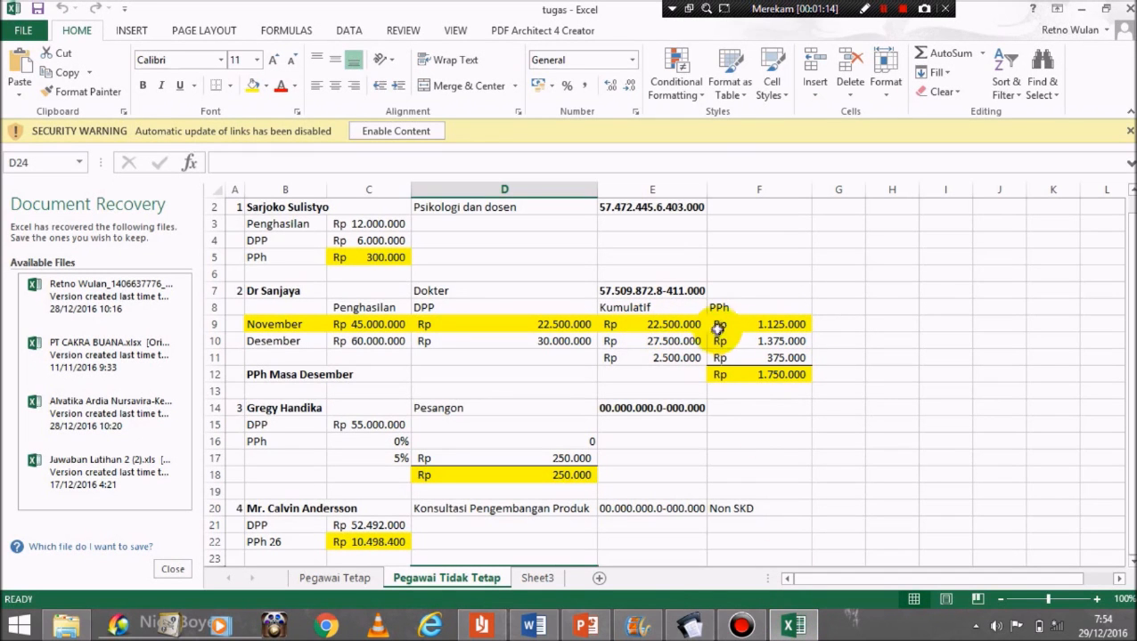
click(689, 627)
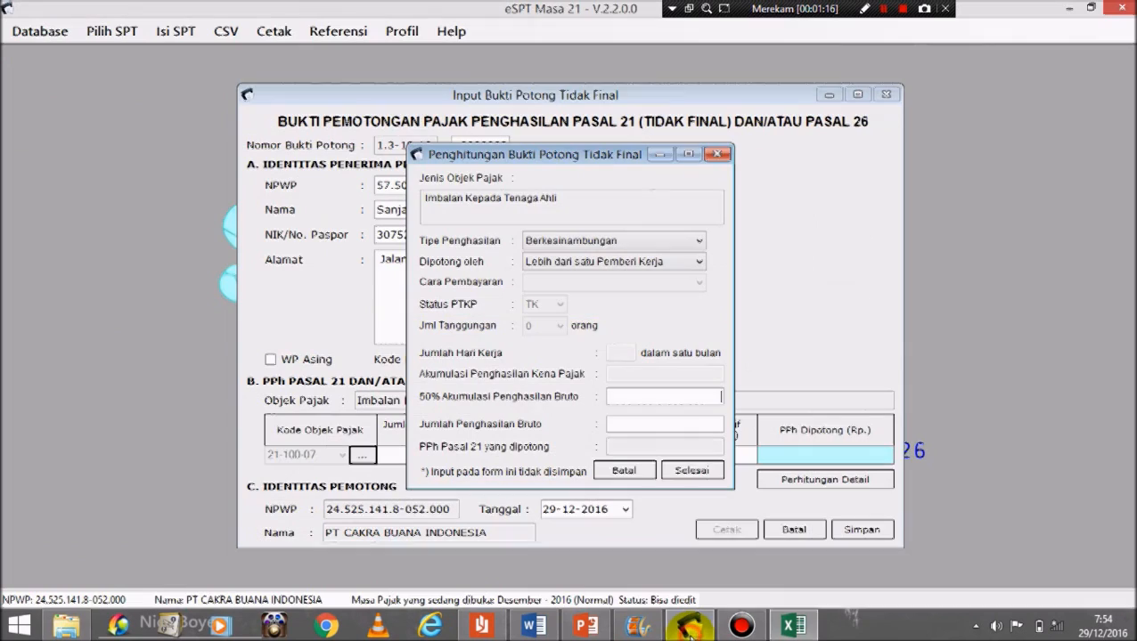
text(22.500.000)
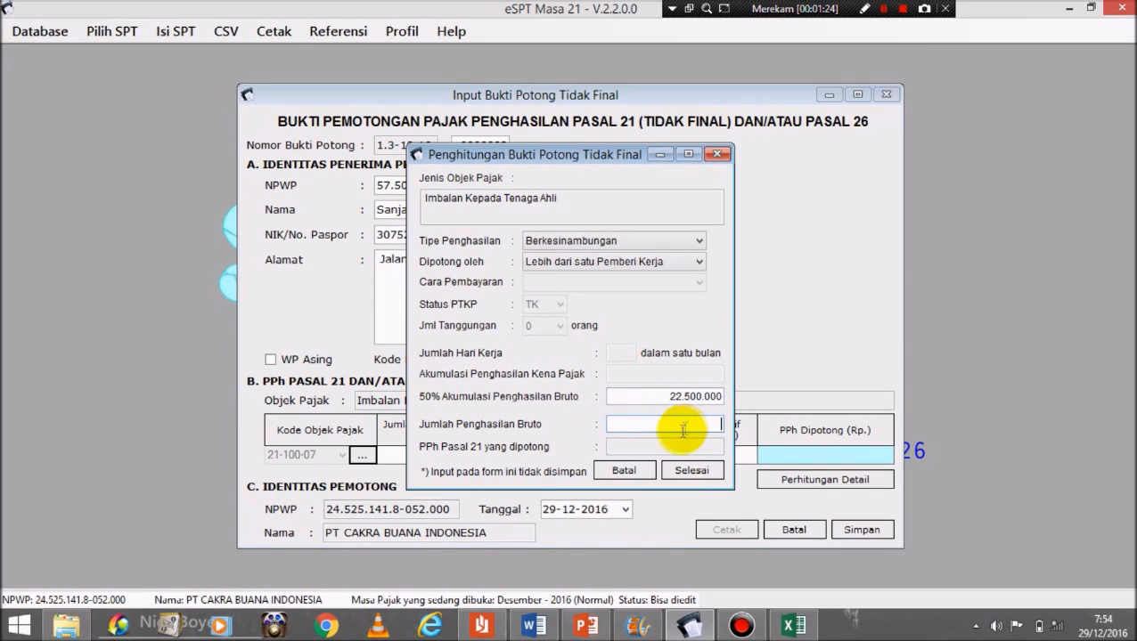
click(789, 625)
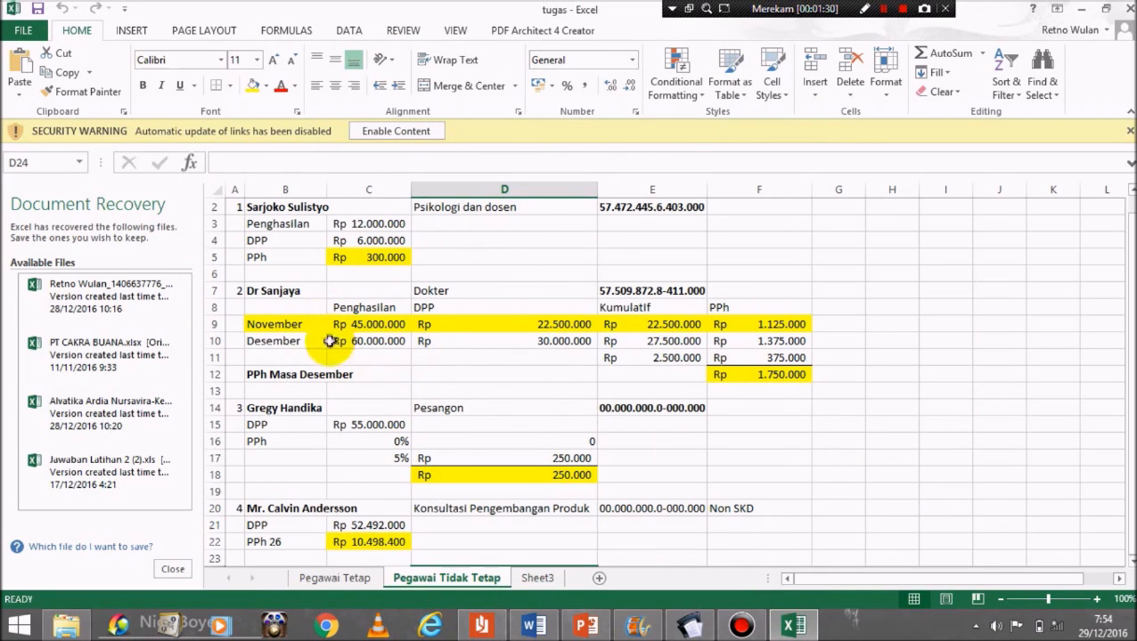
click(691, 627)
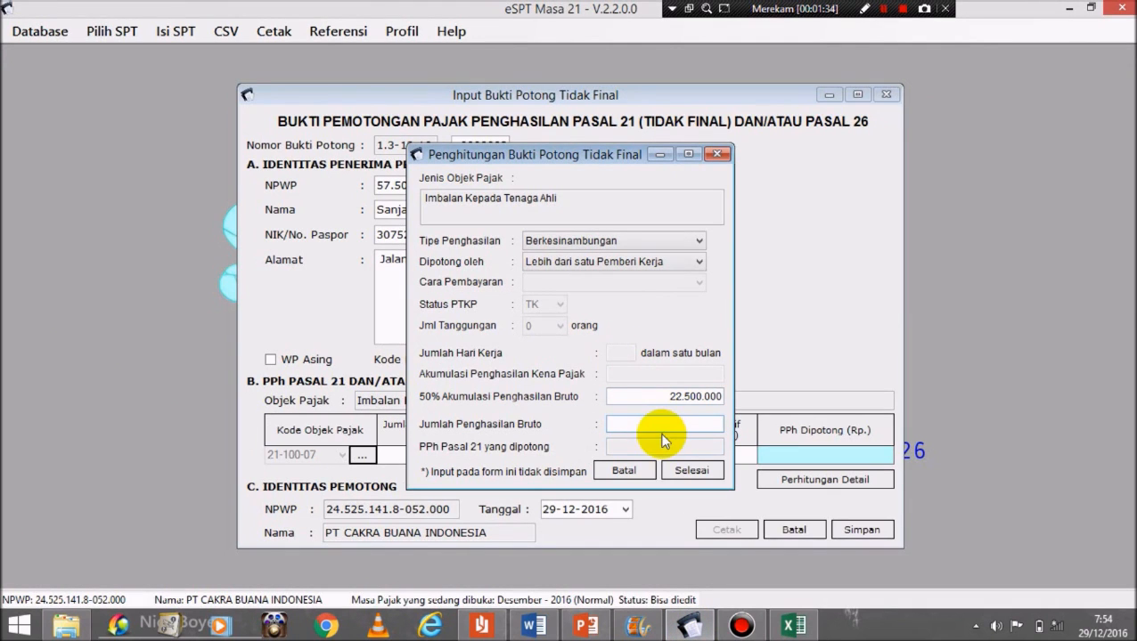
Step: Enter 60.000.000 gross income and confirm the 1.750.000 withholding matches Excel cell F12
text(60000000)
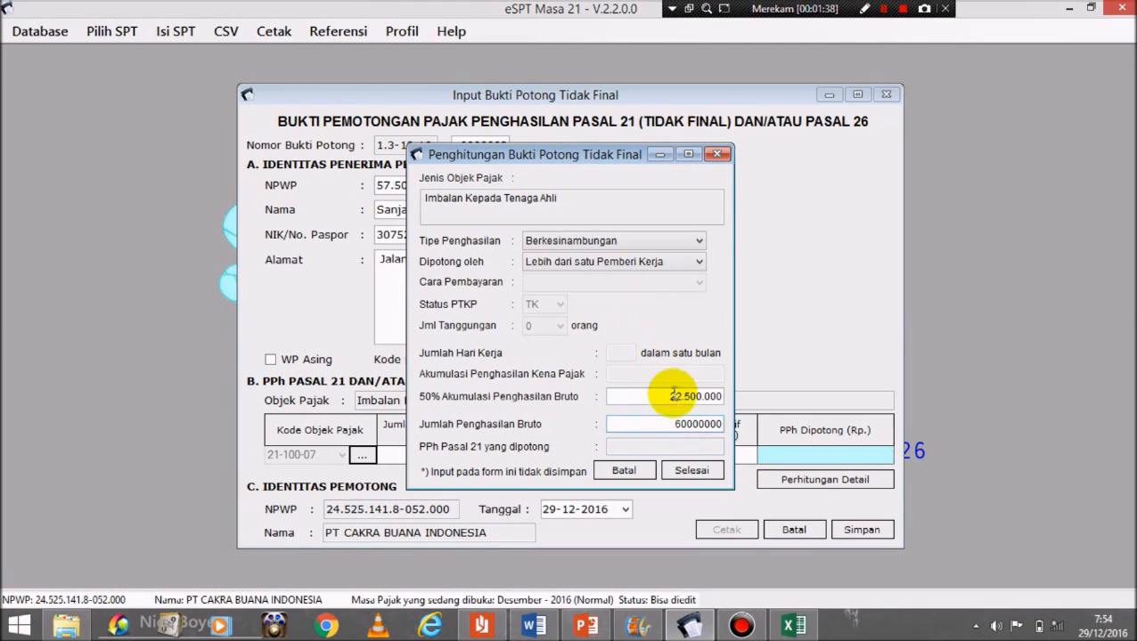
click(672, 397)
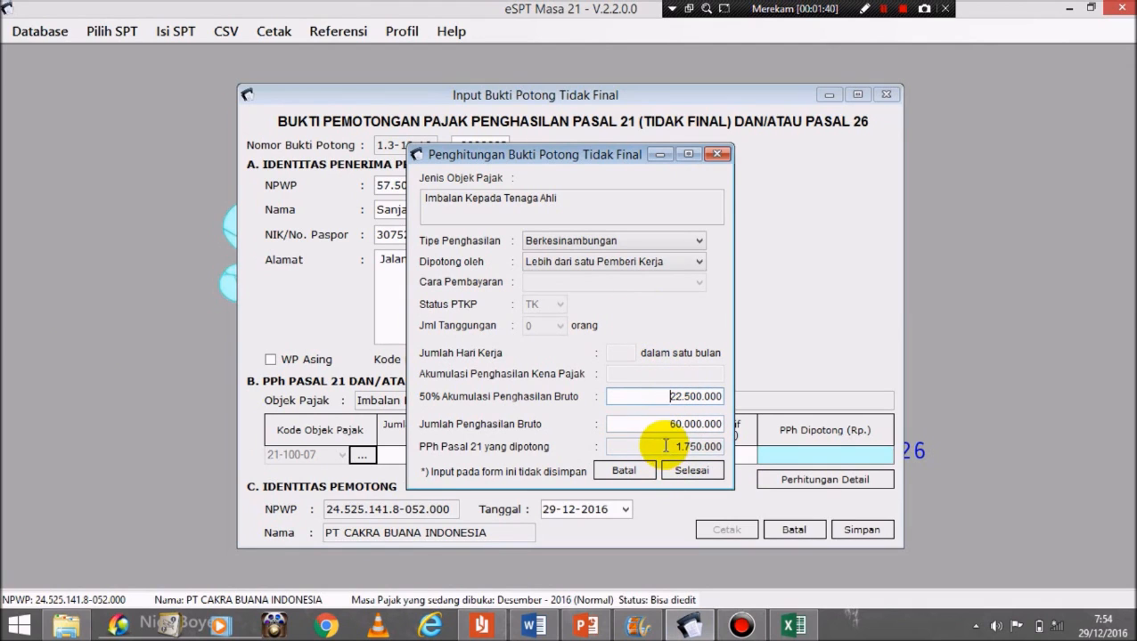
drag(663, 448, 721, 450)
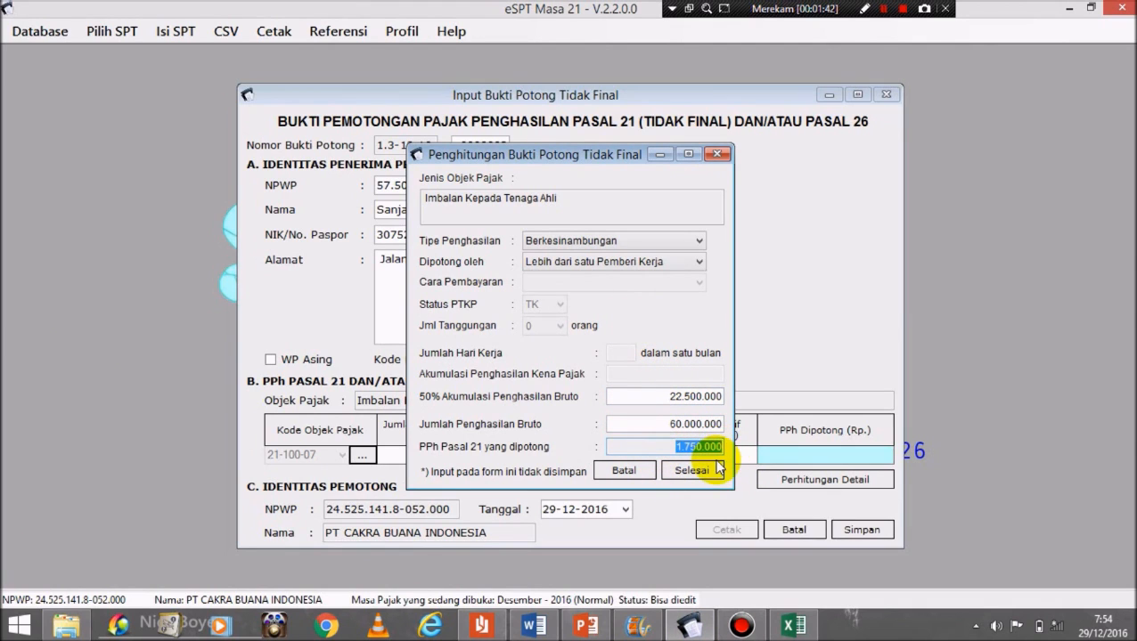
click(793, 627)
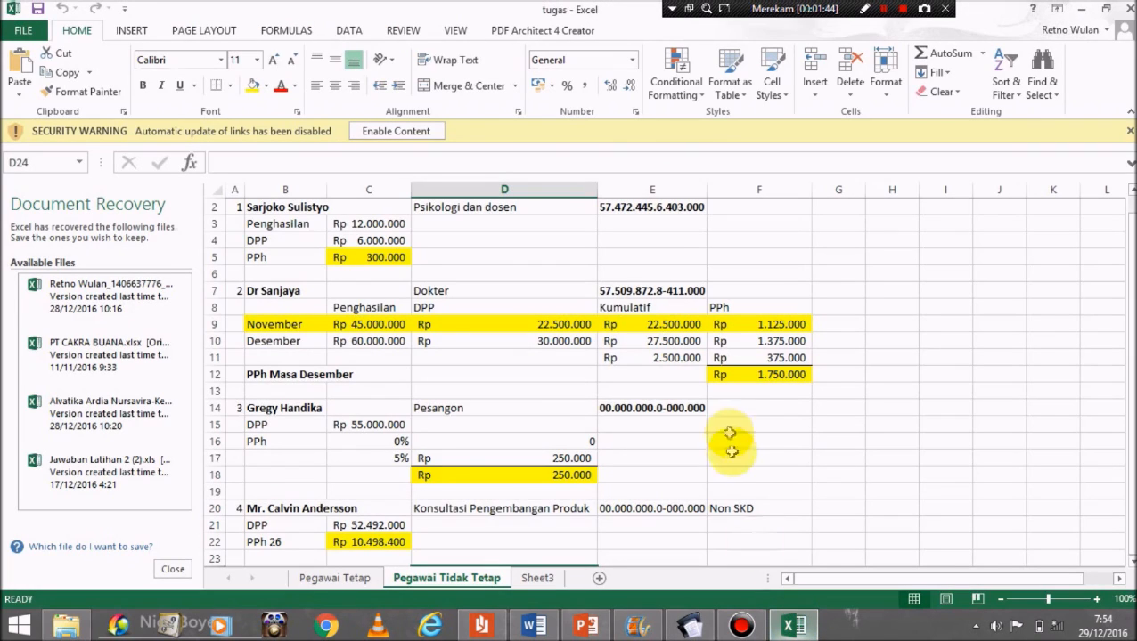
click(756, 374)
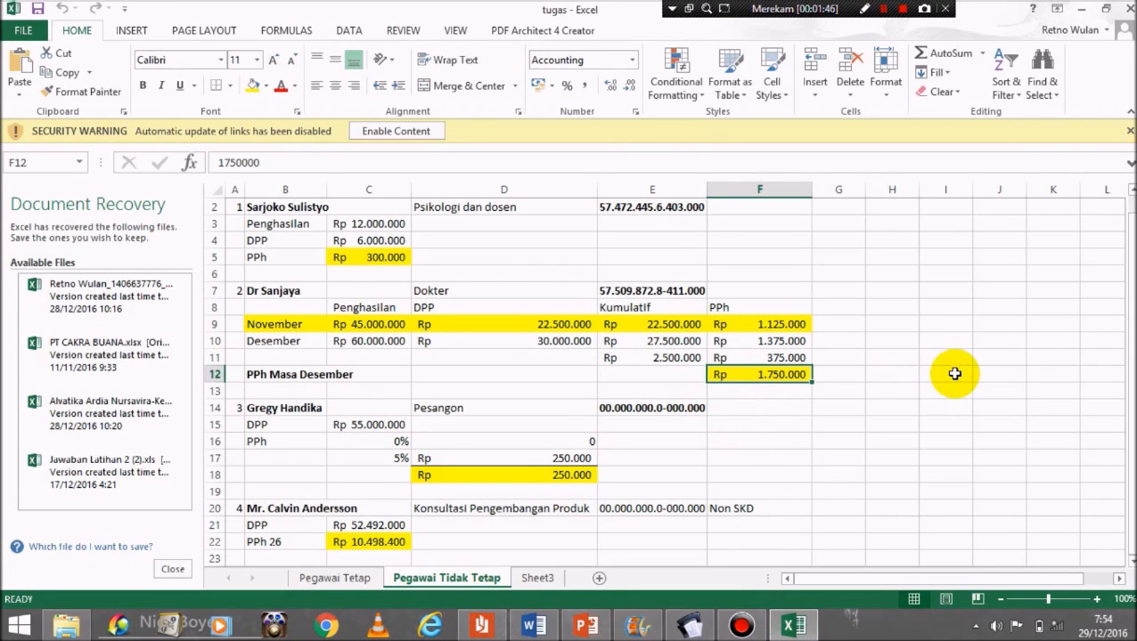
click(686, 628)
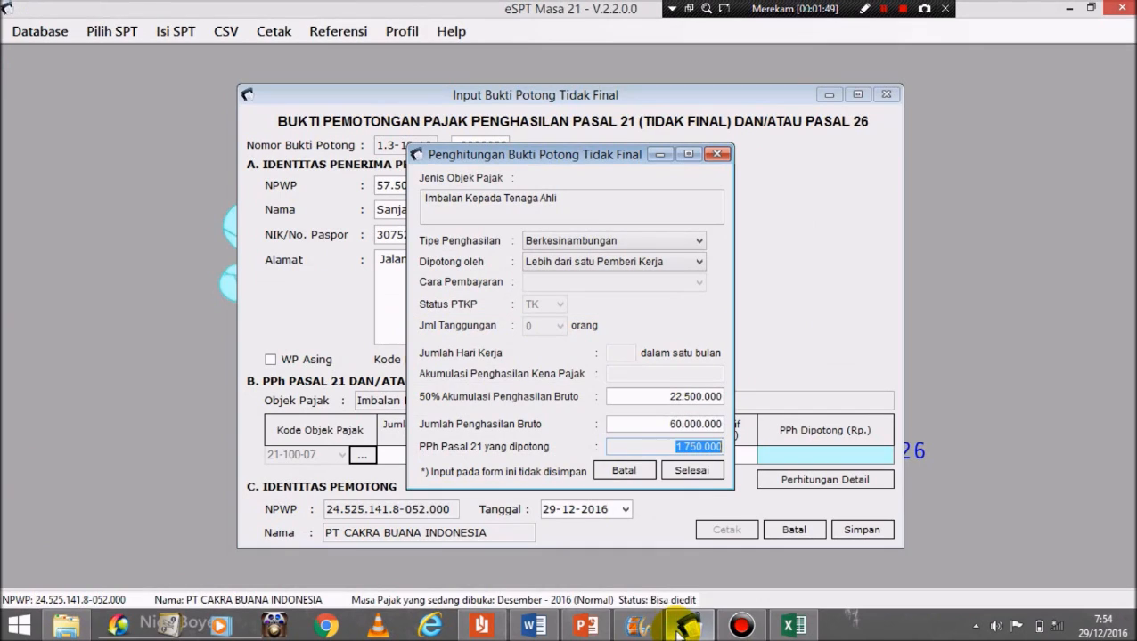
Step: Apply the calculation, save slip 0000002, and start new blank slip 0000003
click(692, 472)
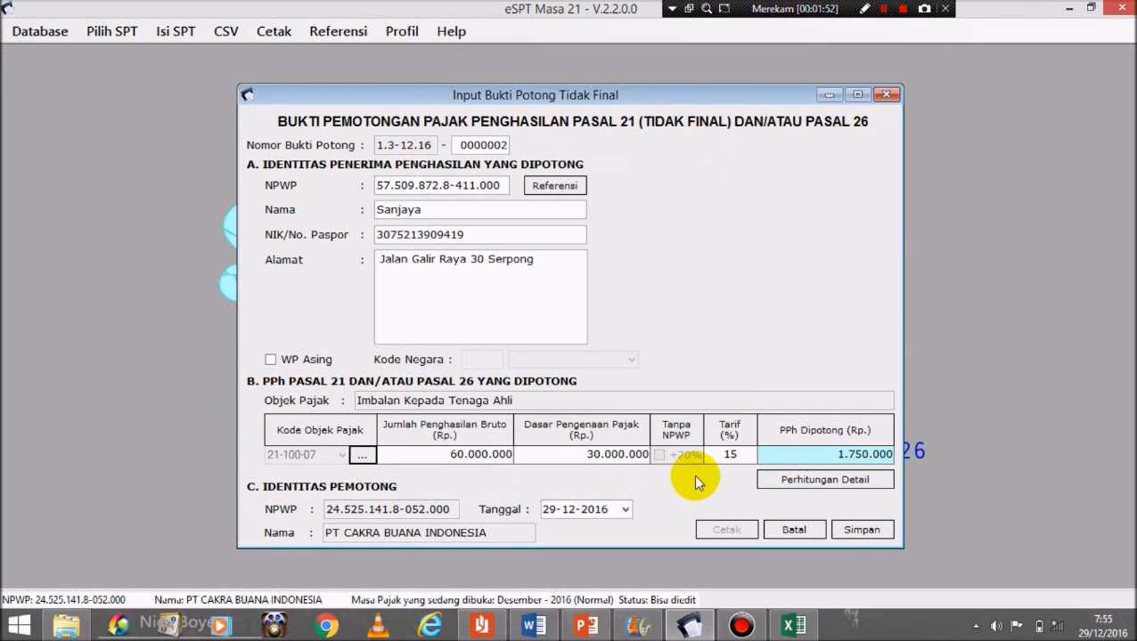
click(861, 530)
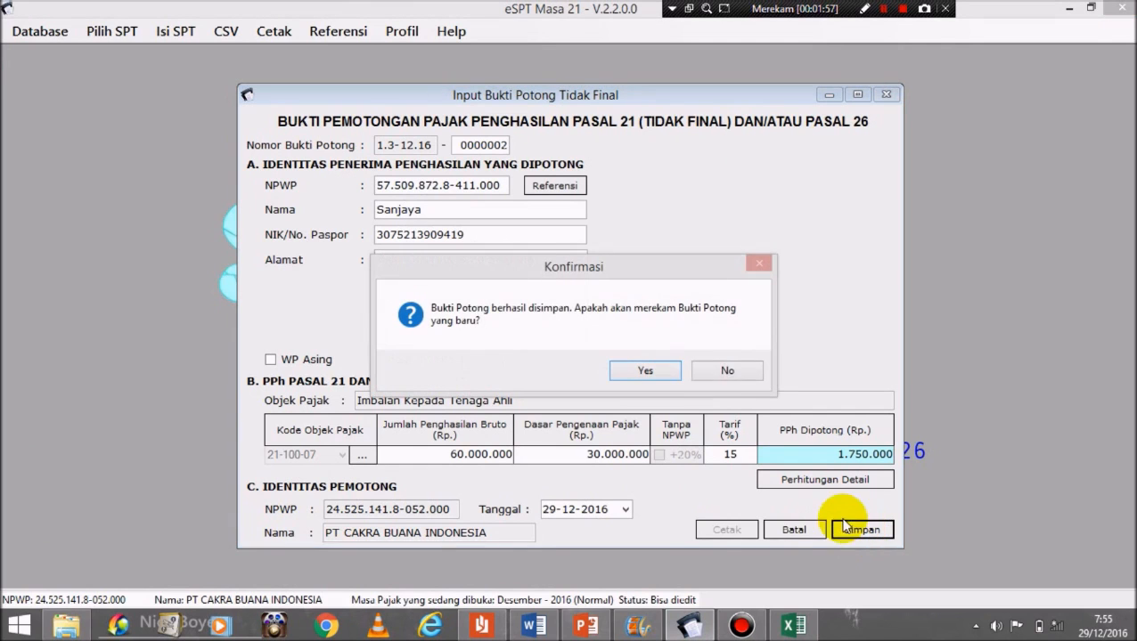
click(649, 371)
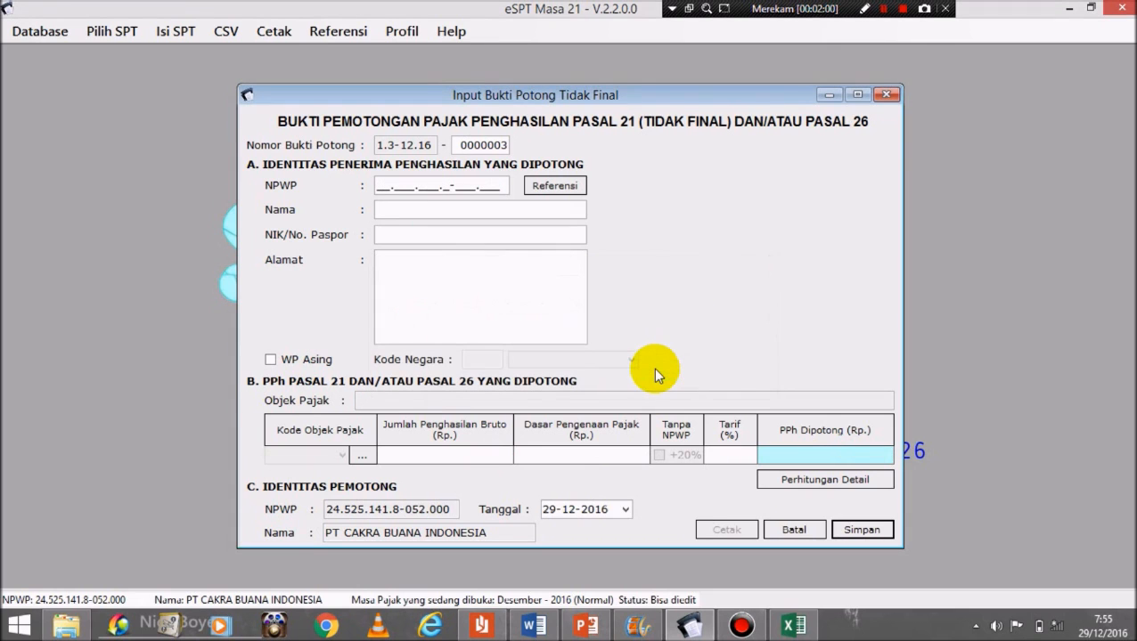
Step: Copy the New Zealand consultant's name from the Word document into Nama and enter zeros for NPWP
click(883, 9)
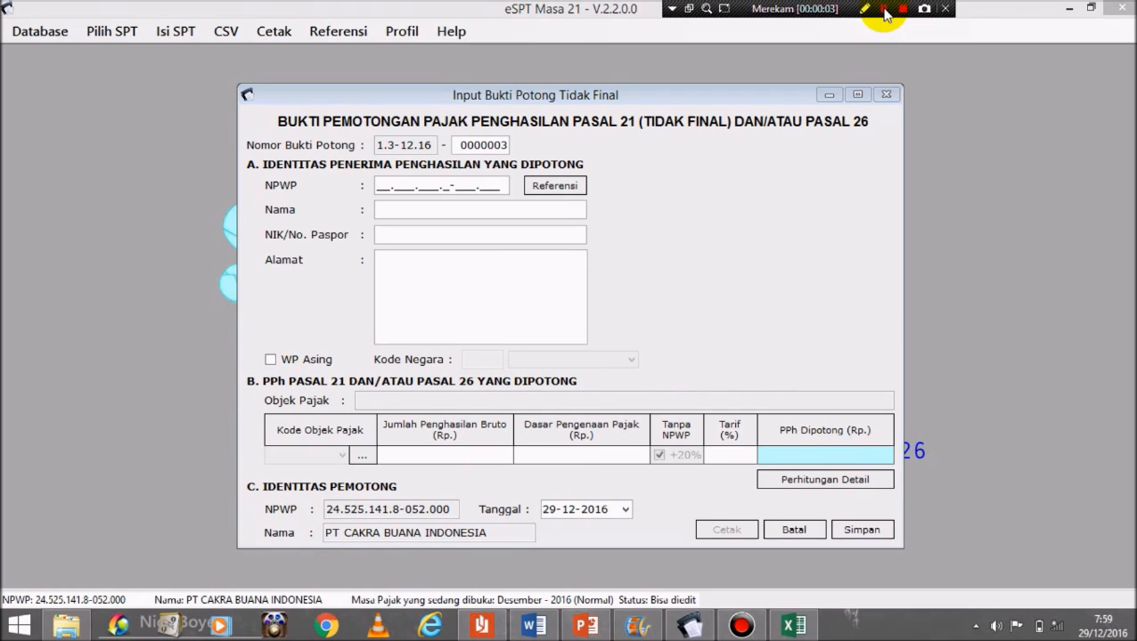
mouse_move(534, 626)
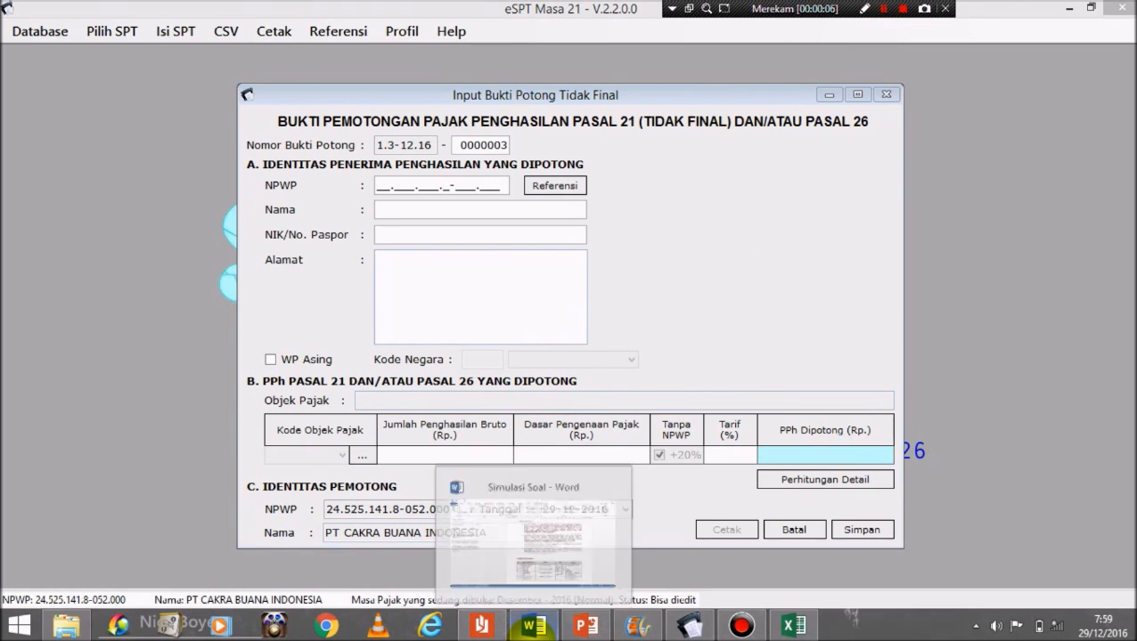
click(531, 538)
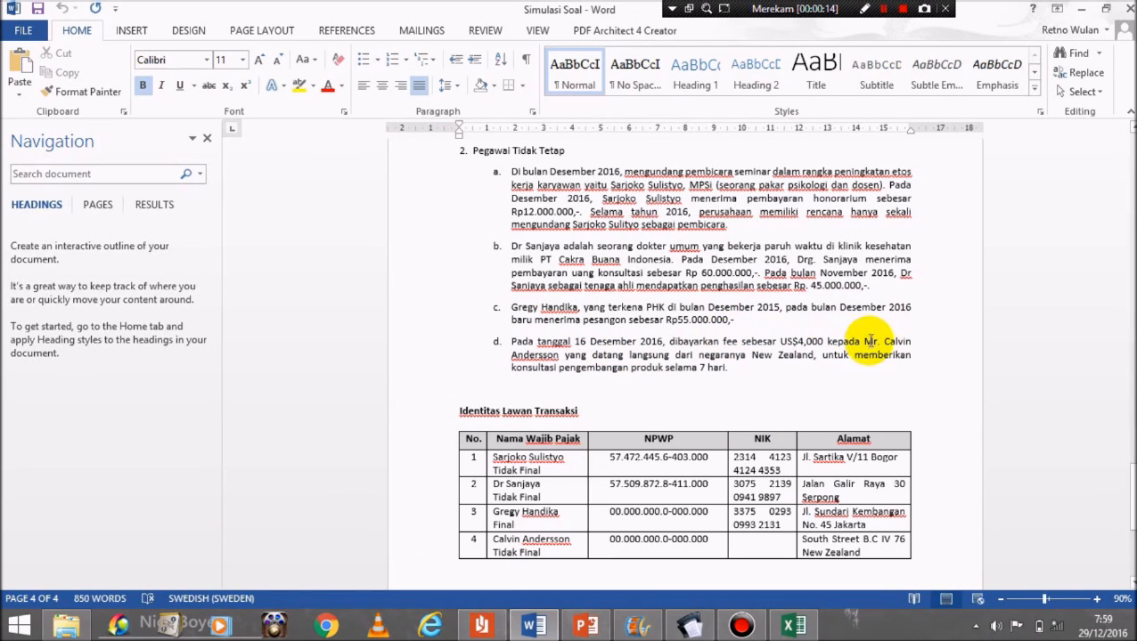
drag(886, 341, 559, 355)
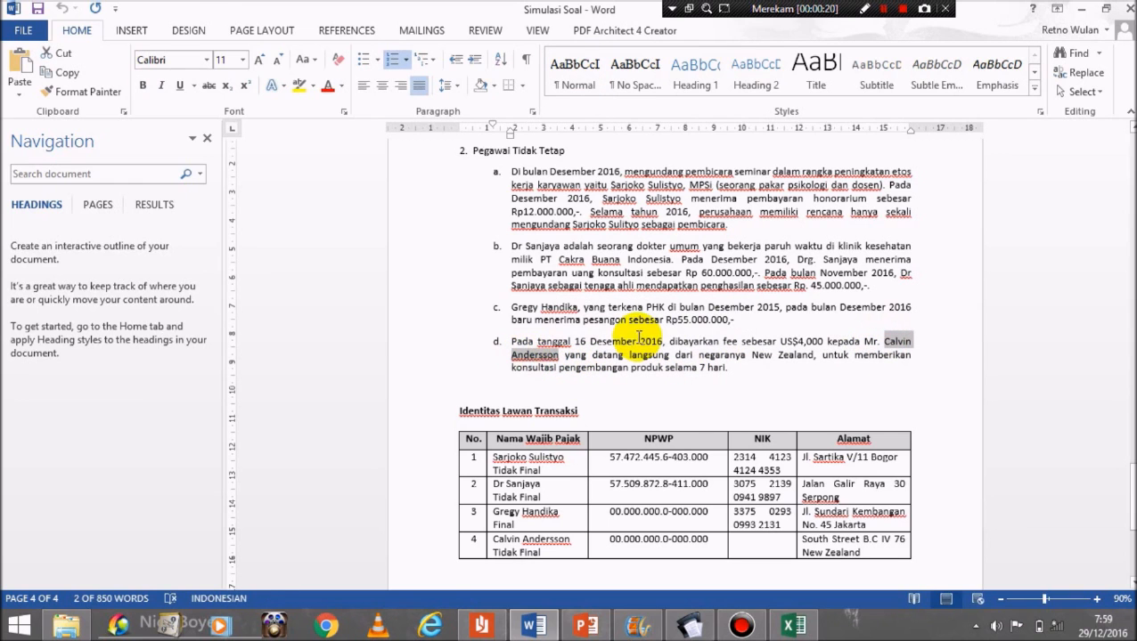
click(689, 628)
click(412, 209)
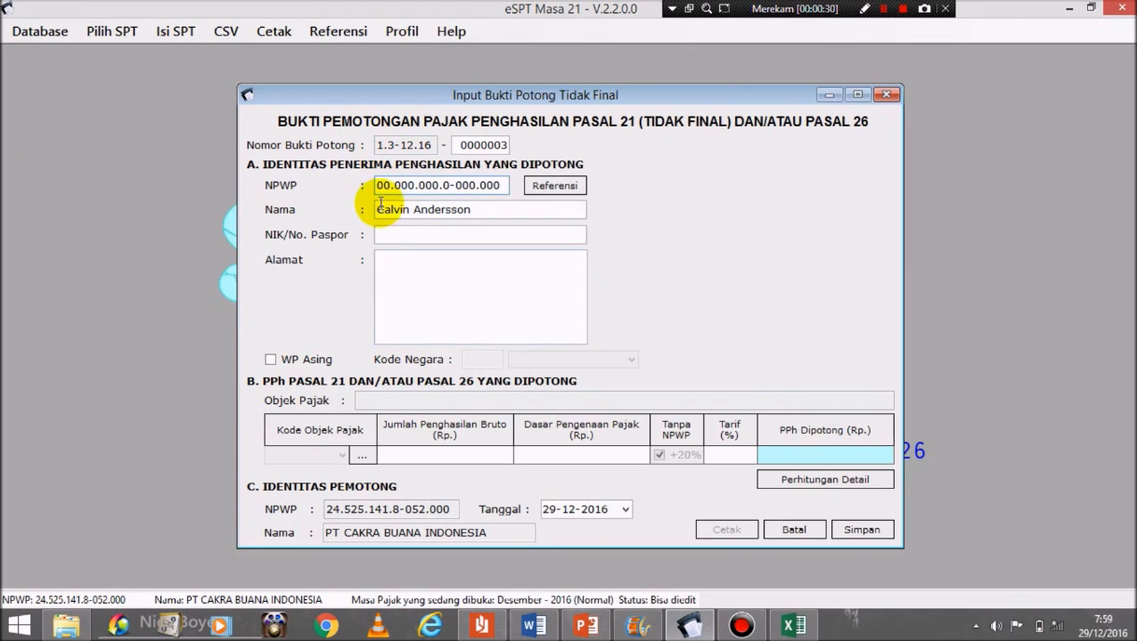
text(0000000000000000)
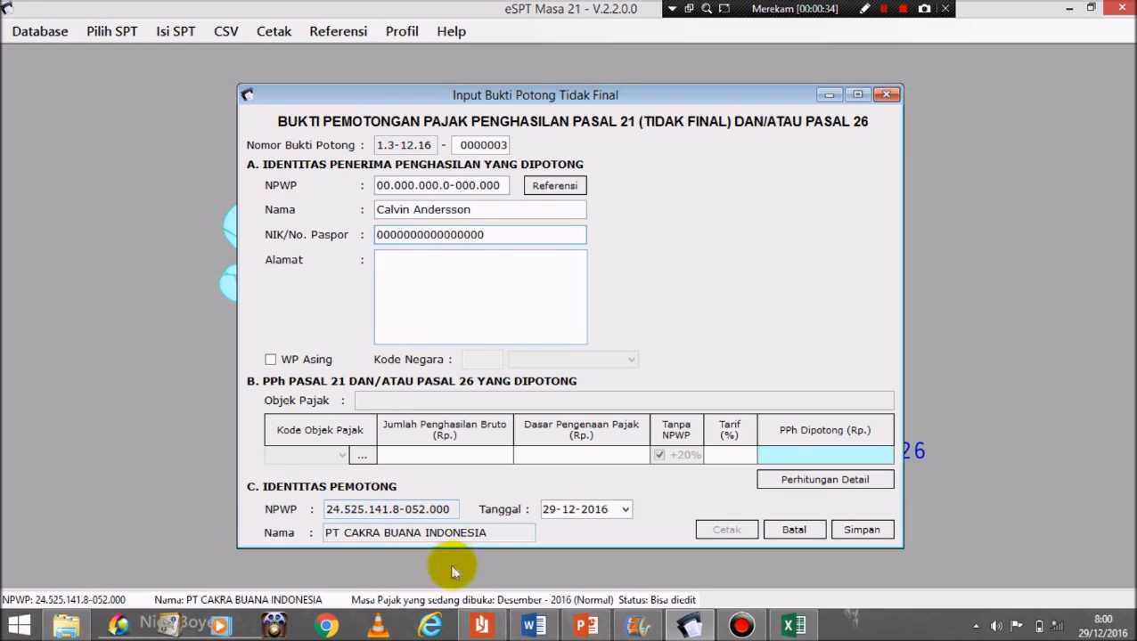
Step: Paste the consultant's address from the Word identity table into Alamat
click(535, 628)
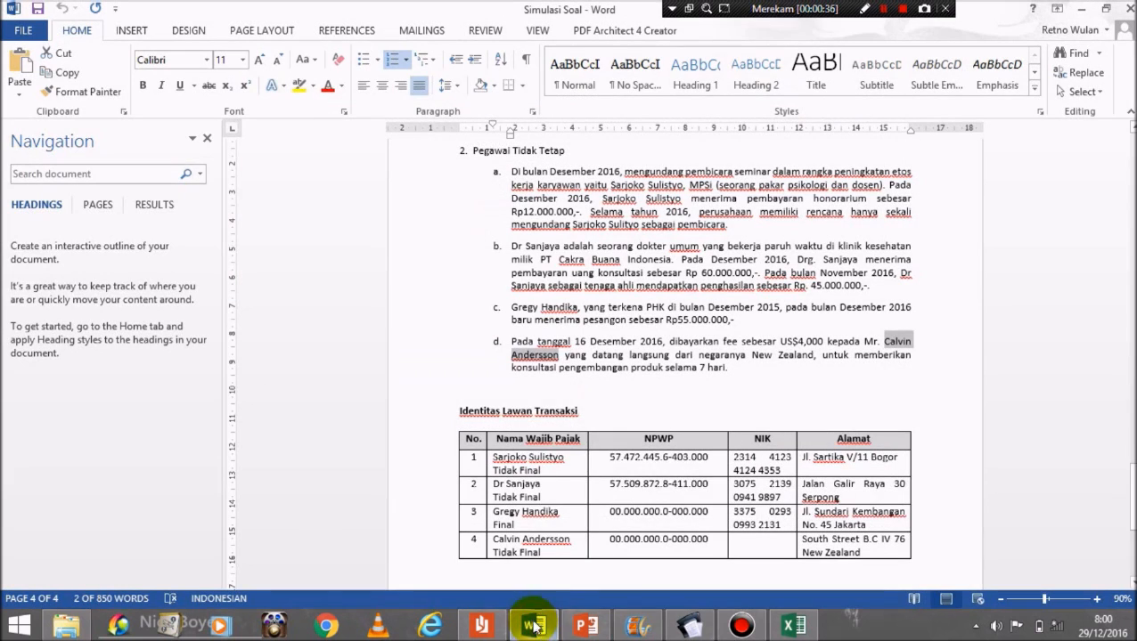
drag(862, 553, 806, 545)
key(ctrl+c)
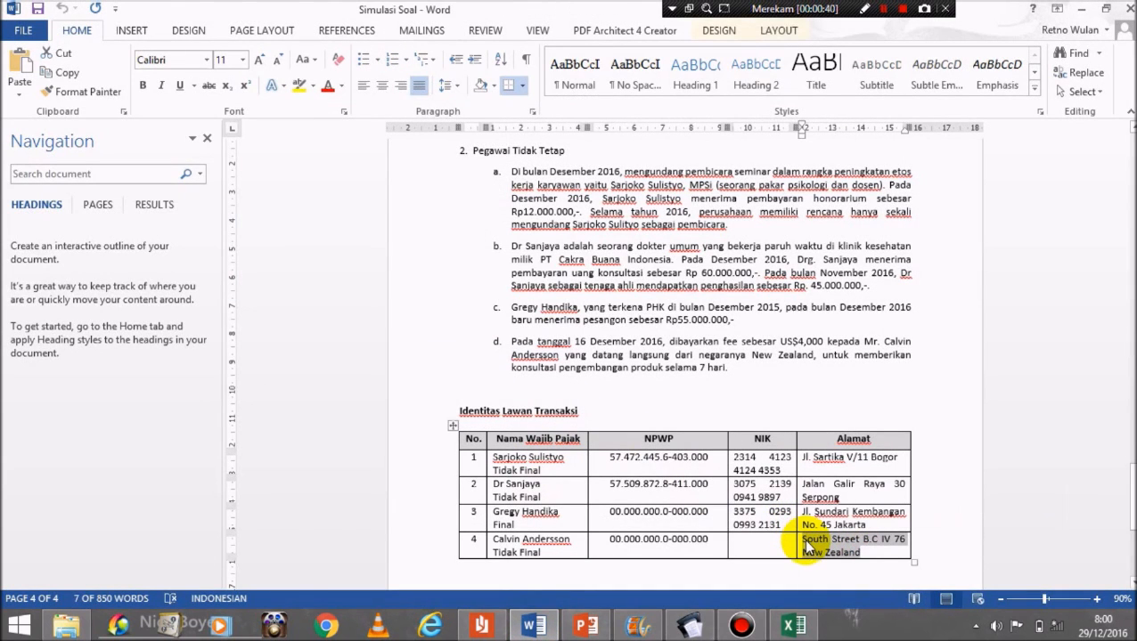
click(690, 628)
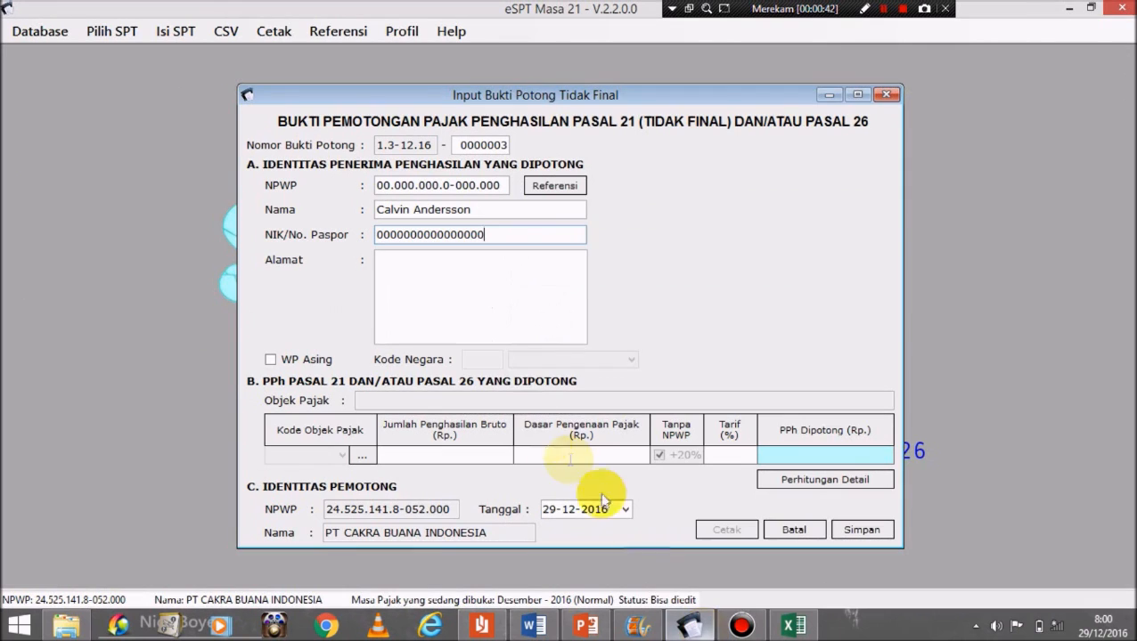
click(507, 272)
key(ctrl+v)
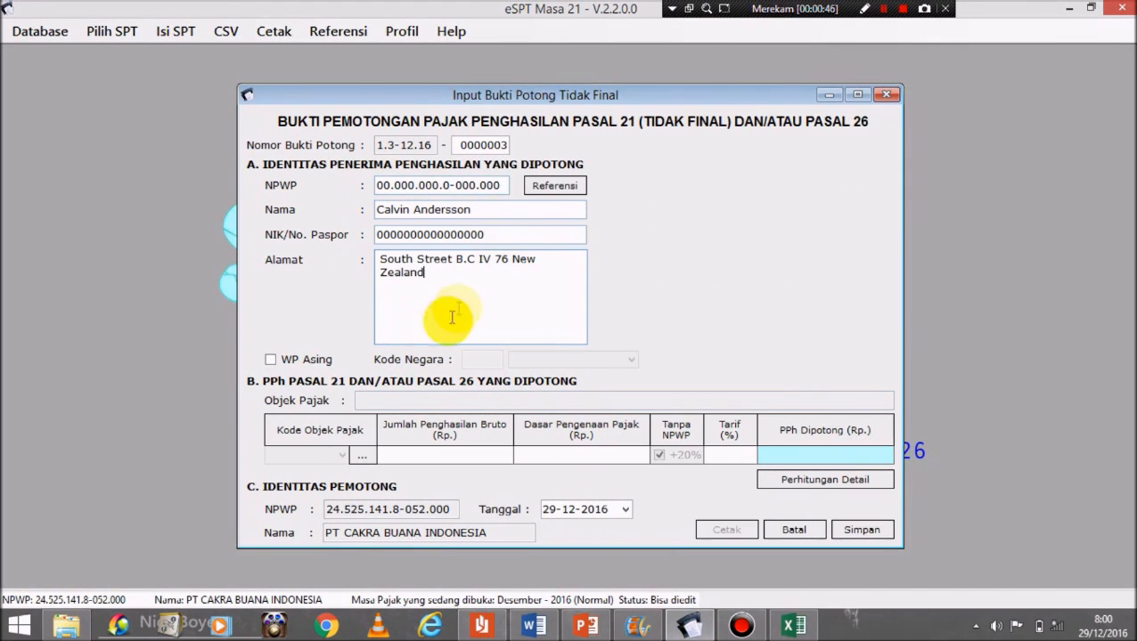
Step: Tick WP Asing and set Kode Negara to Selandia Baru (NZL)
click(270, 361)
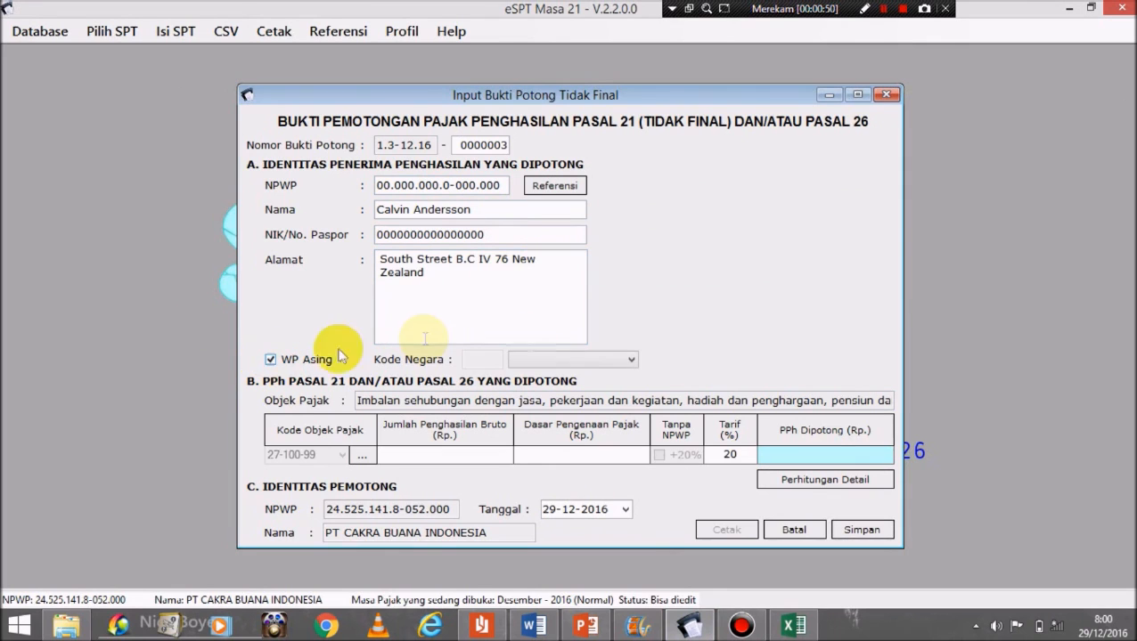
click(588, 361)
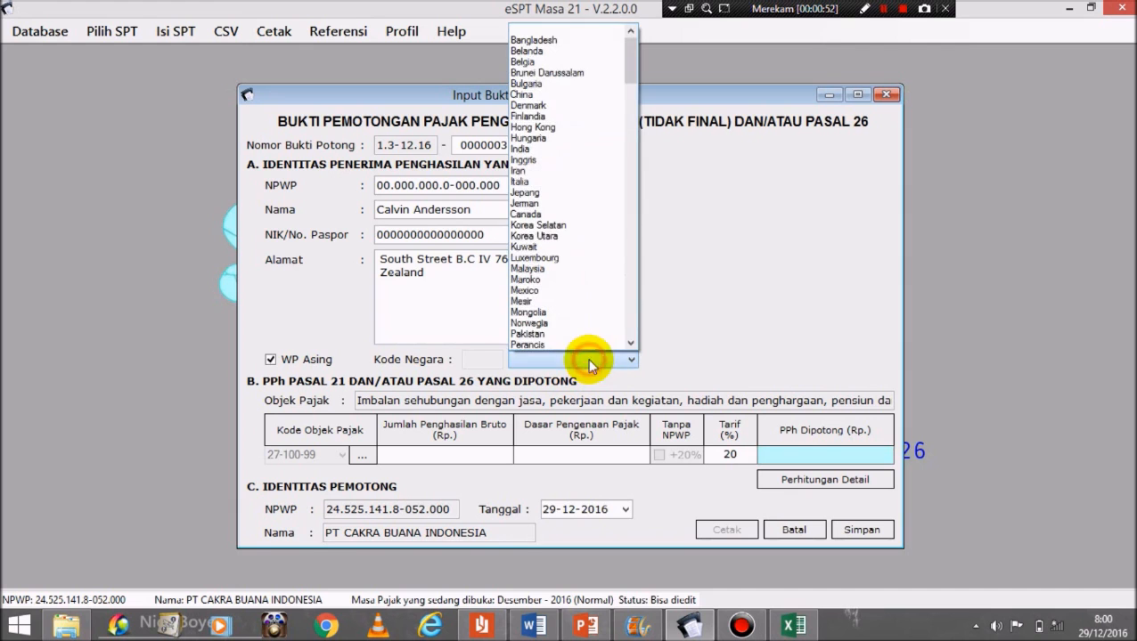
drag(629, 61, 631, 109)
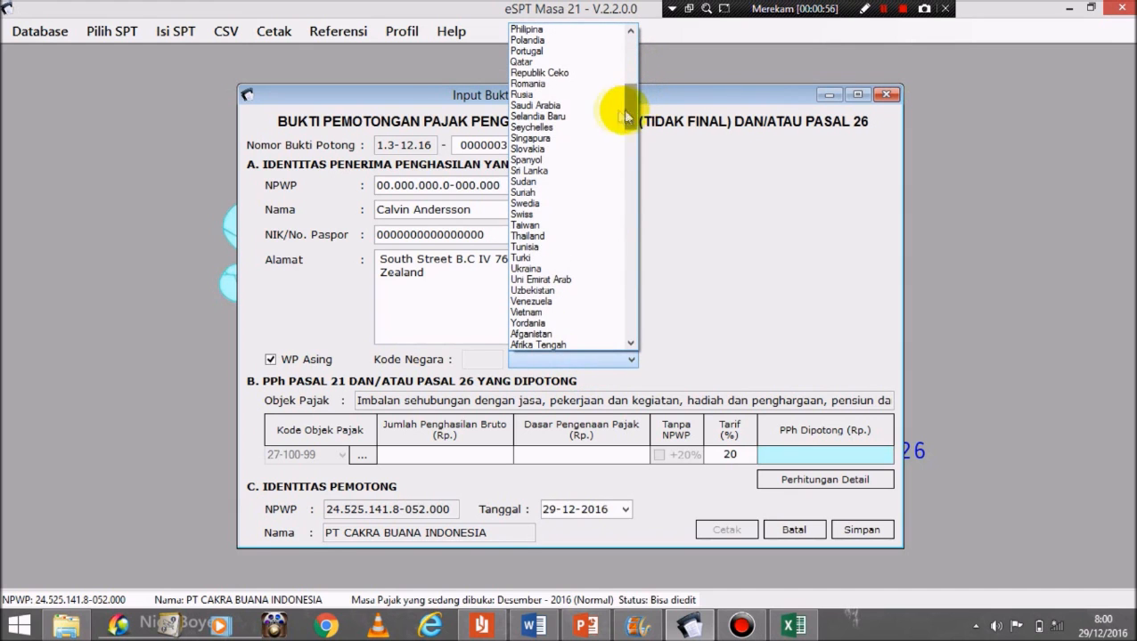
click(559, 117)
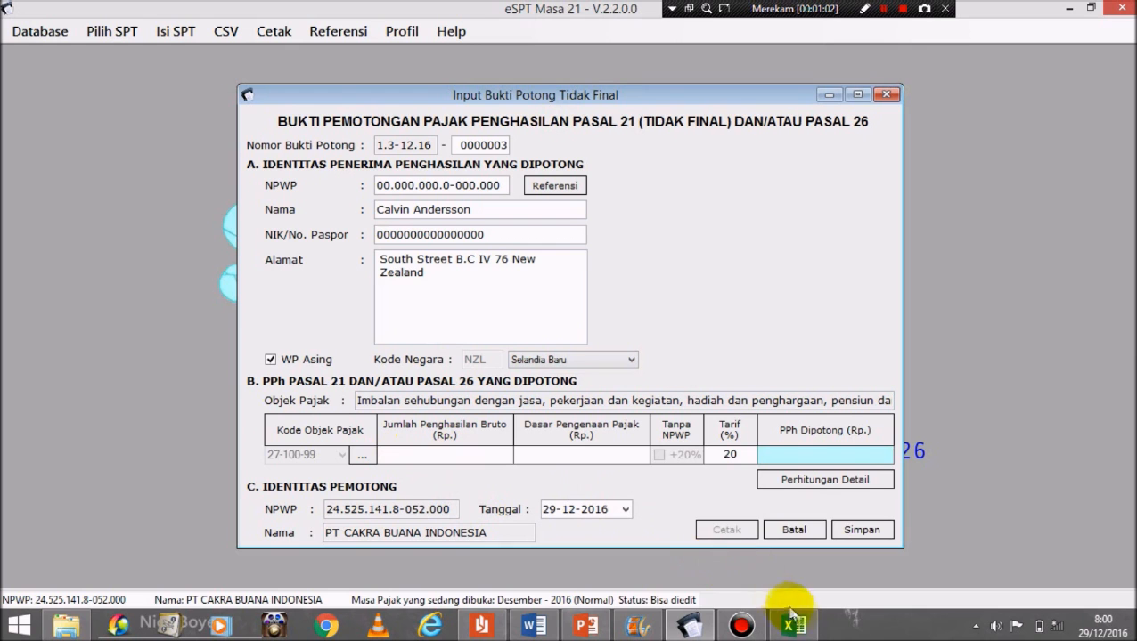
mouse_move(795, 629)
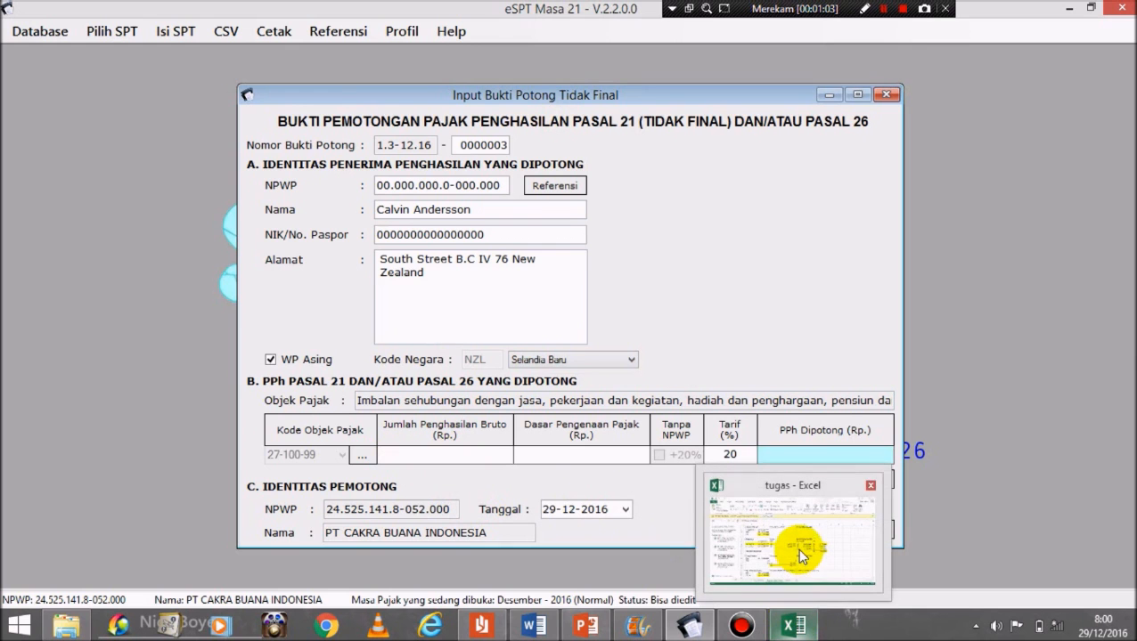
click(796, 548)
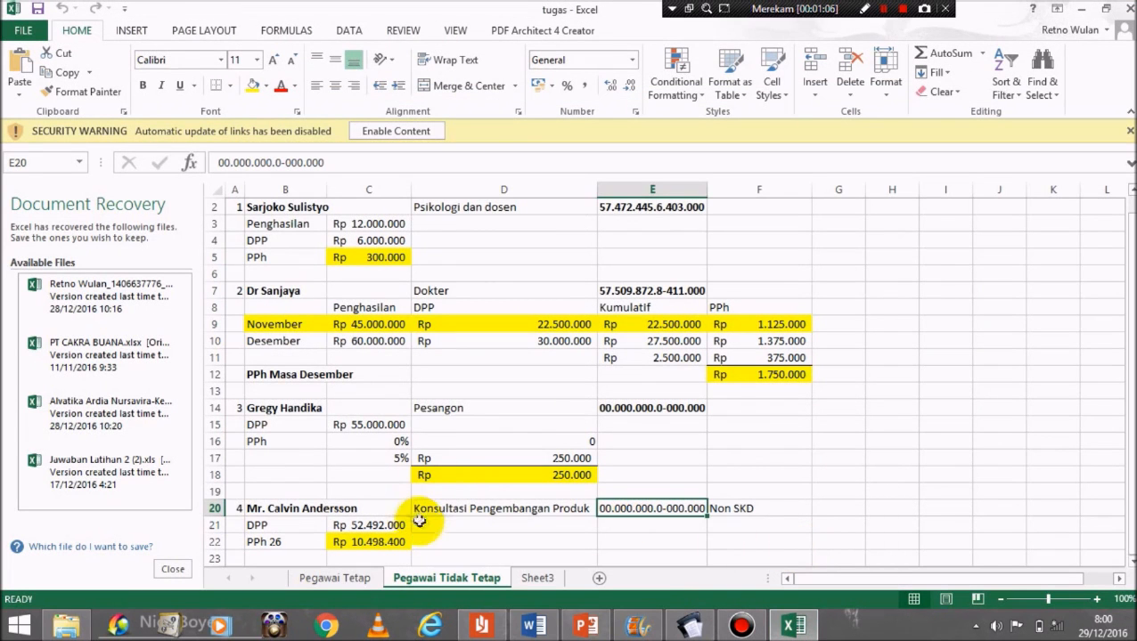
Step: Enter 52.492.000 gross income from cell C21 and check the 10.498.400 withheld tax in Excel
click(366, 525)
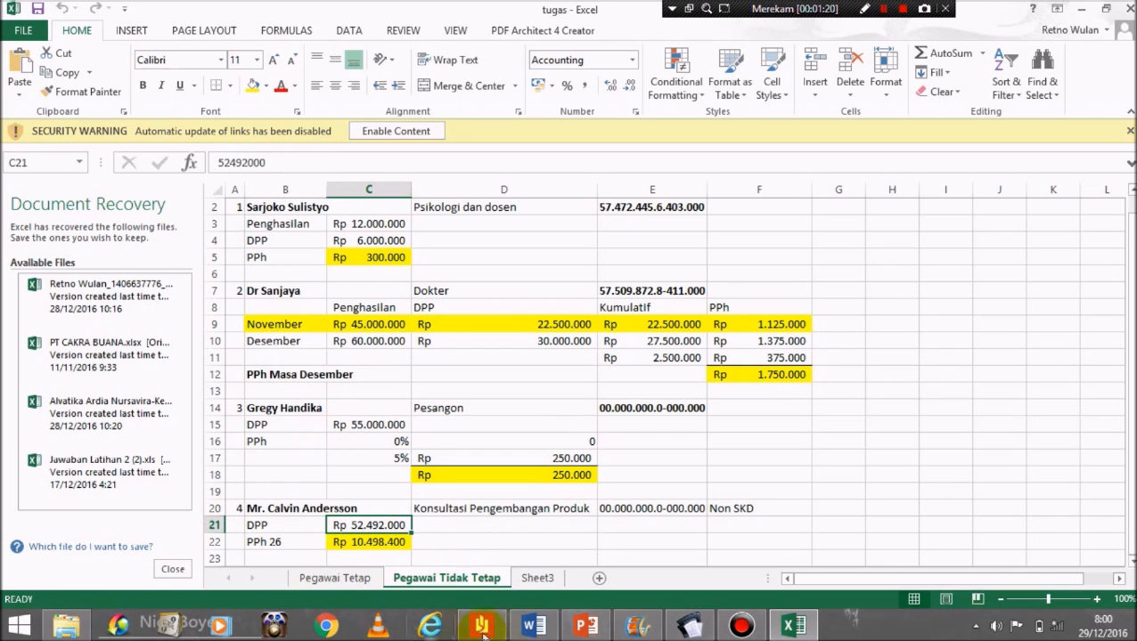
click(704, 628)
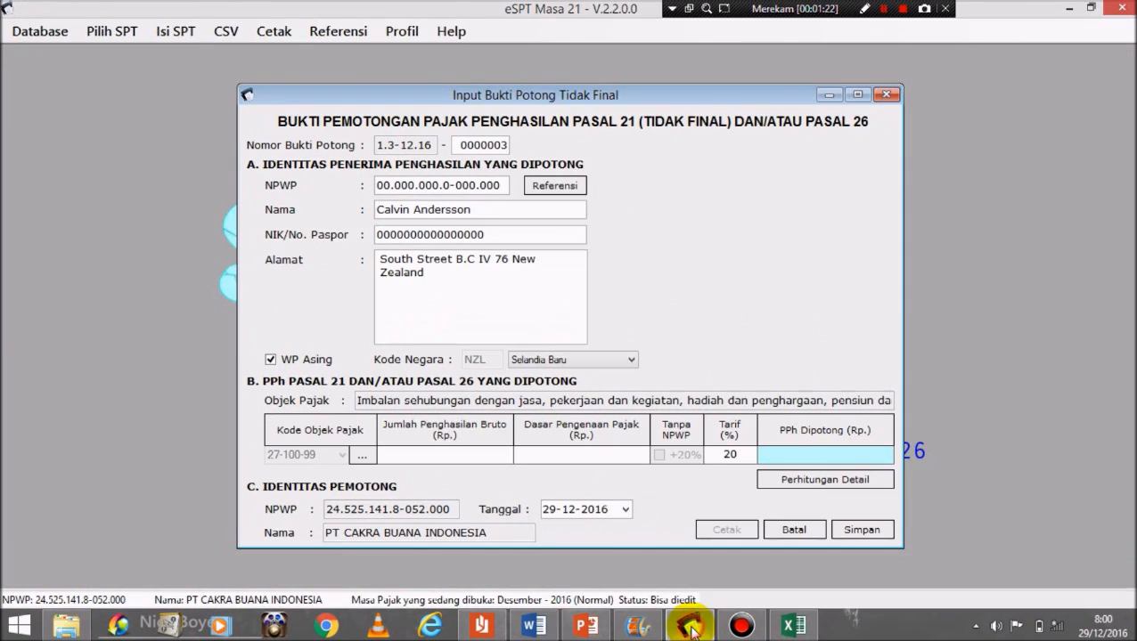
click(443, 456)
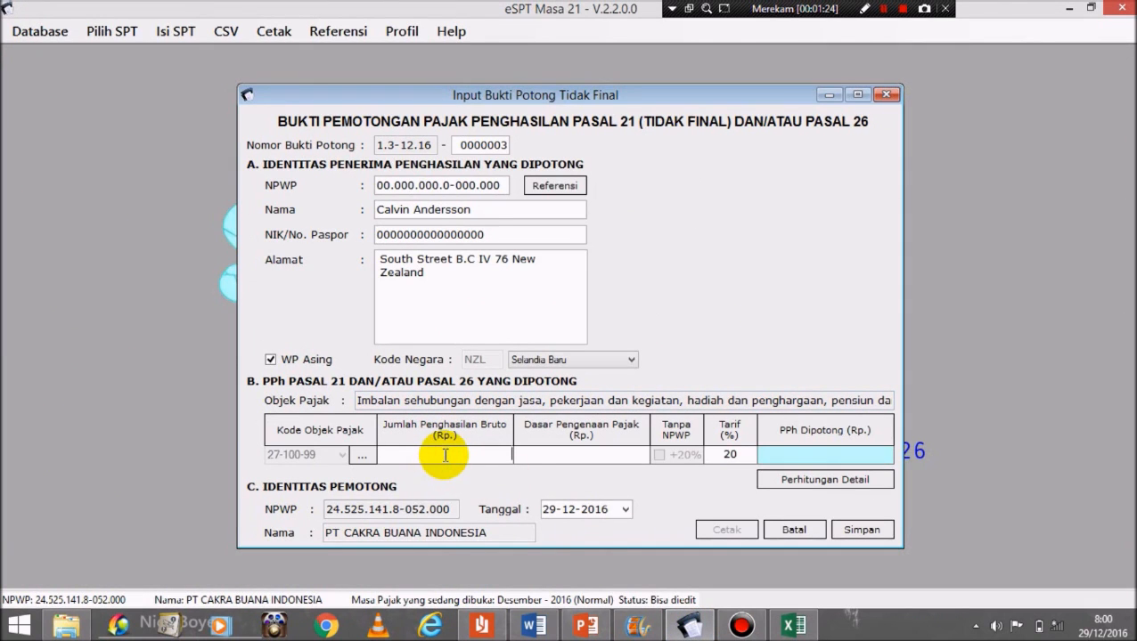
text(52.492.000)
click(598, 454)
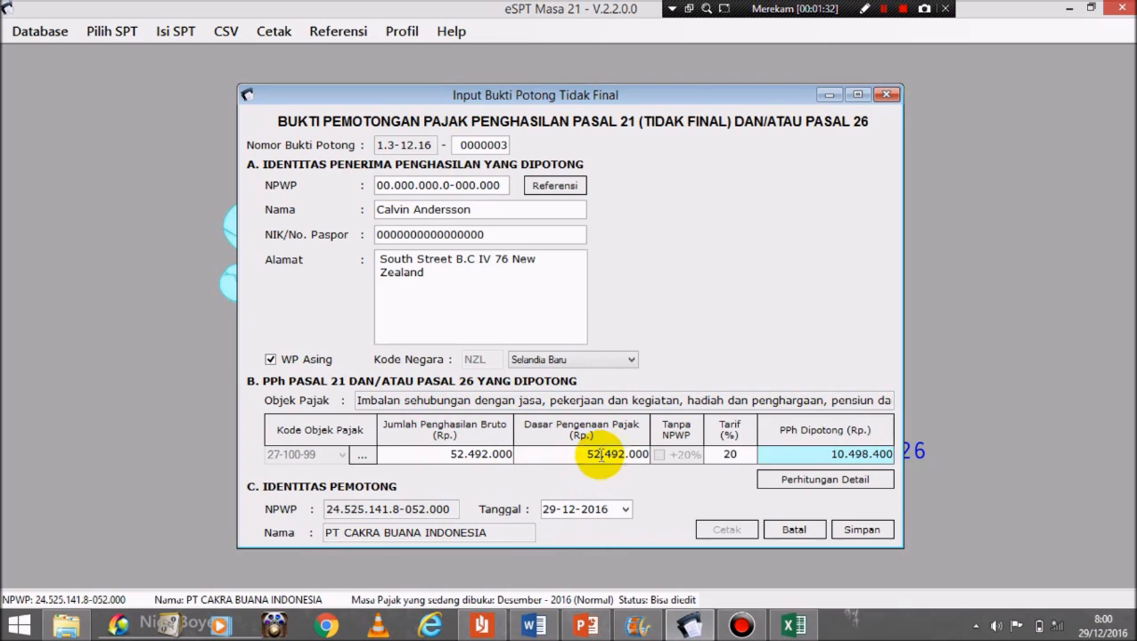
click(831, 456)
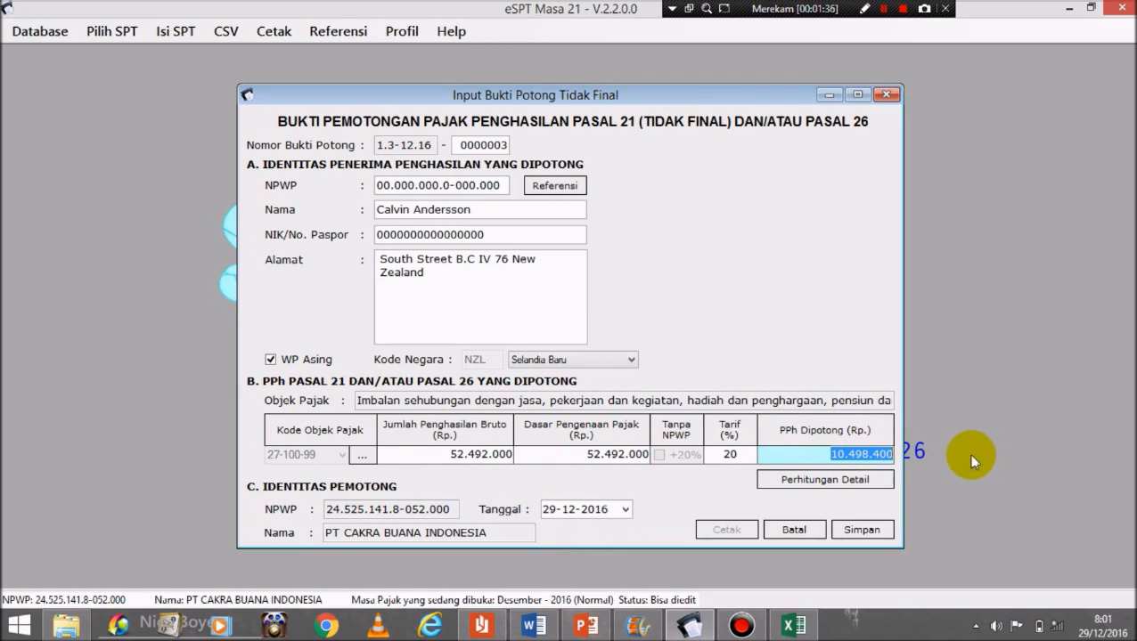
click(796, 626)
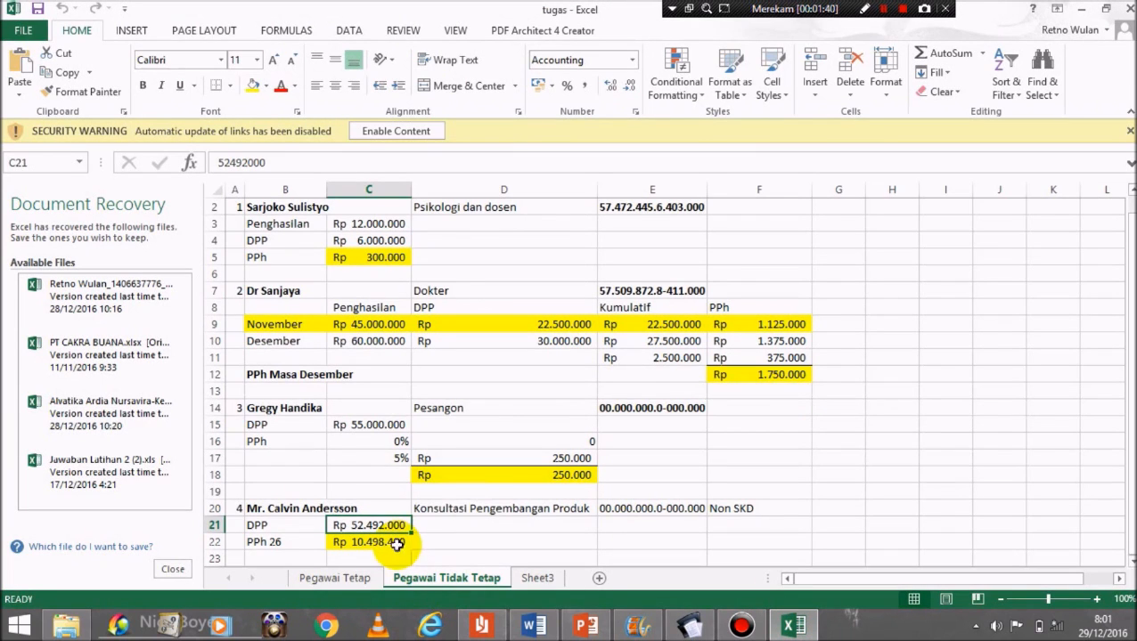
click(687, 627)
Step: Choose tax object code 27-100-99, save slip 0000003 with Yes, and close the form
click(362, 456)
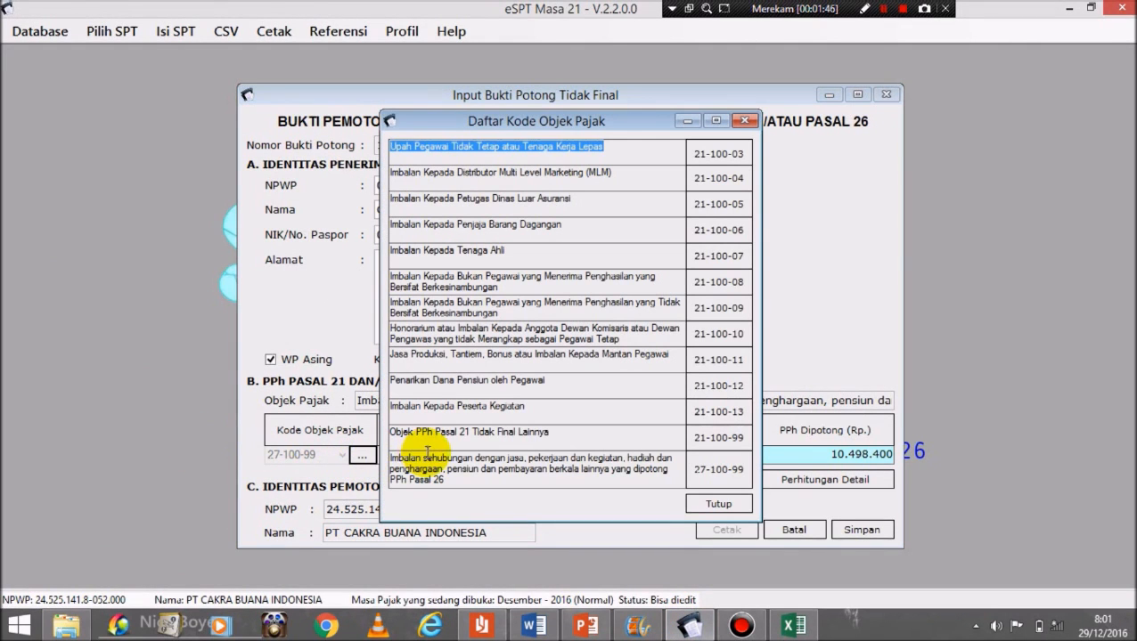
double_click(726, 475)
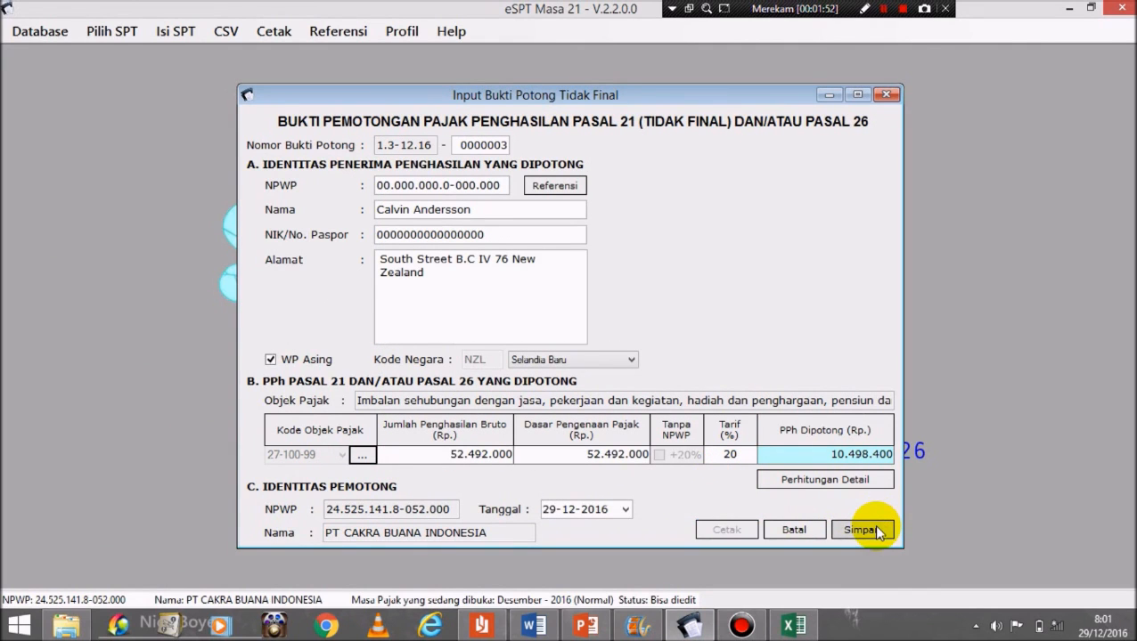
click(877, 533)
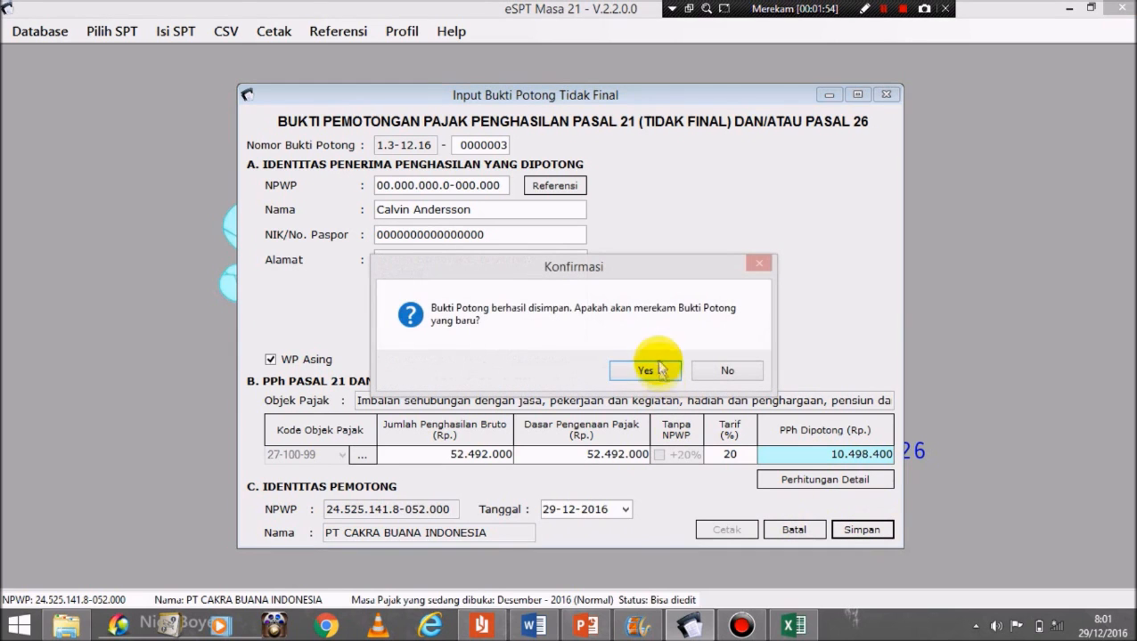
click(653, 368)
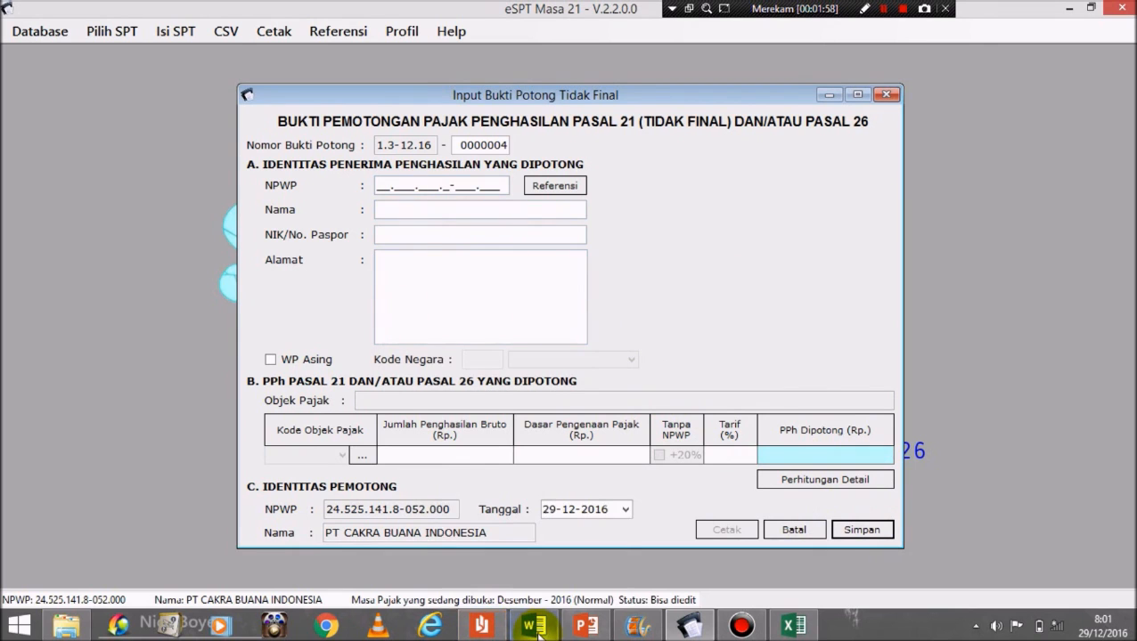
click(887, 94)
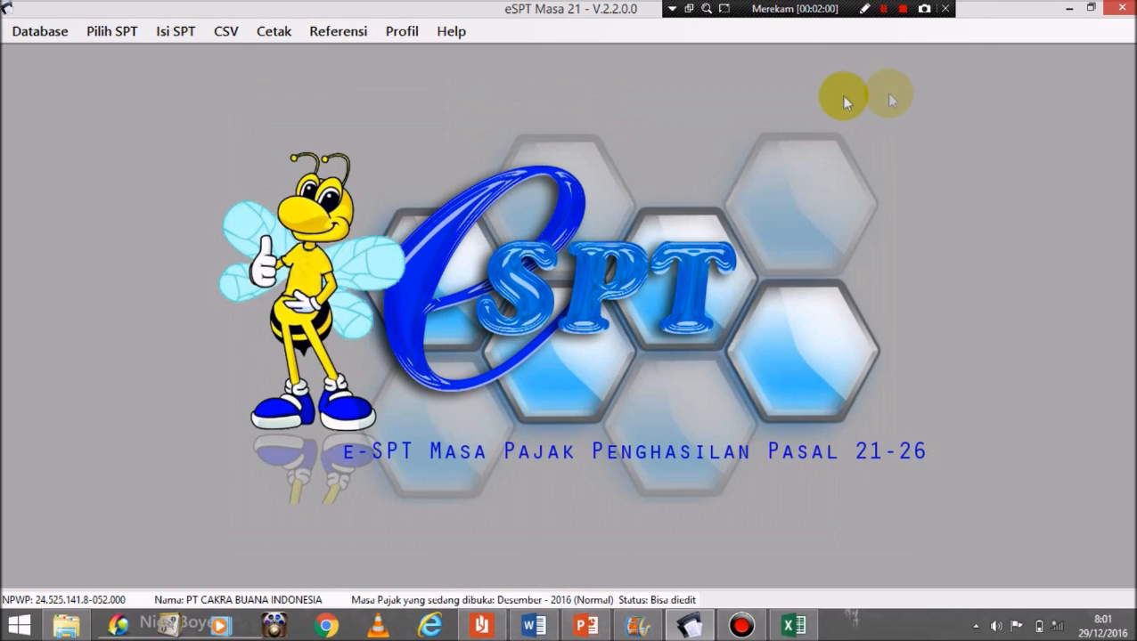
Step: Start a new Final (1721-III) withholding slip and select the third payee's name in Word
click(176, 30)
click(181, 29)
click(176, 30)
mouse_move(212, 55)
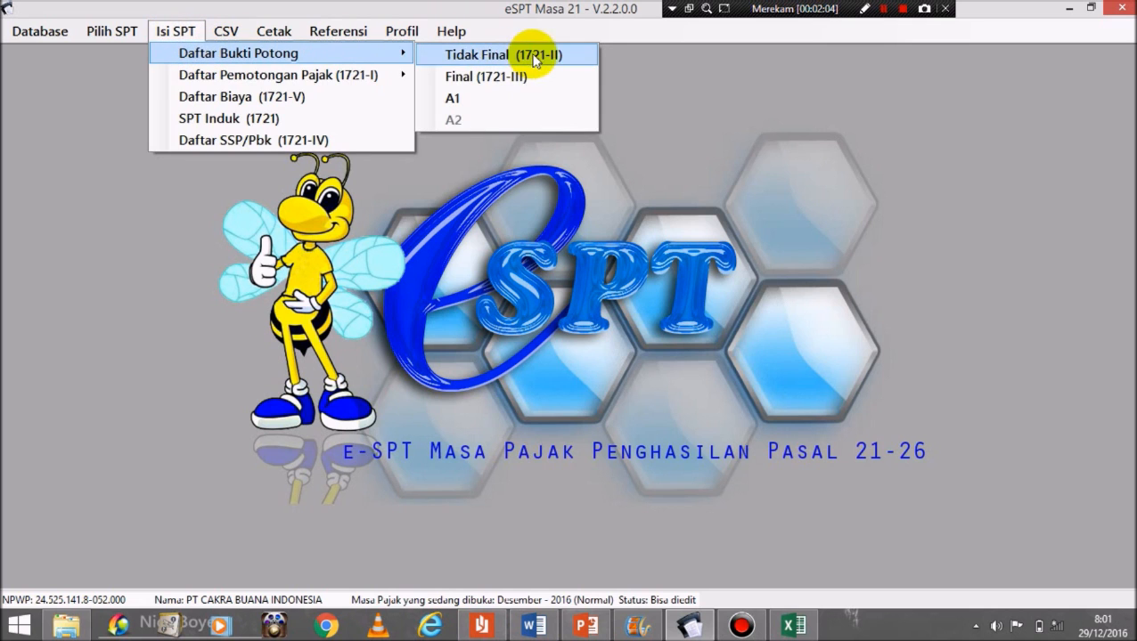
click(508, 77)
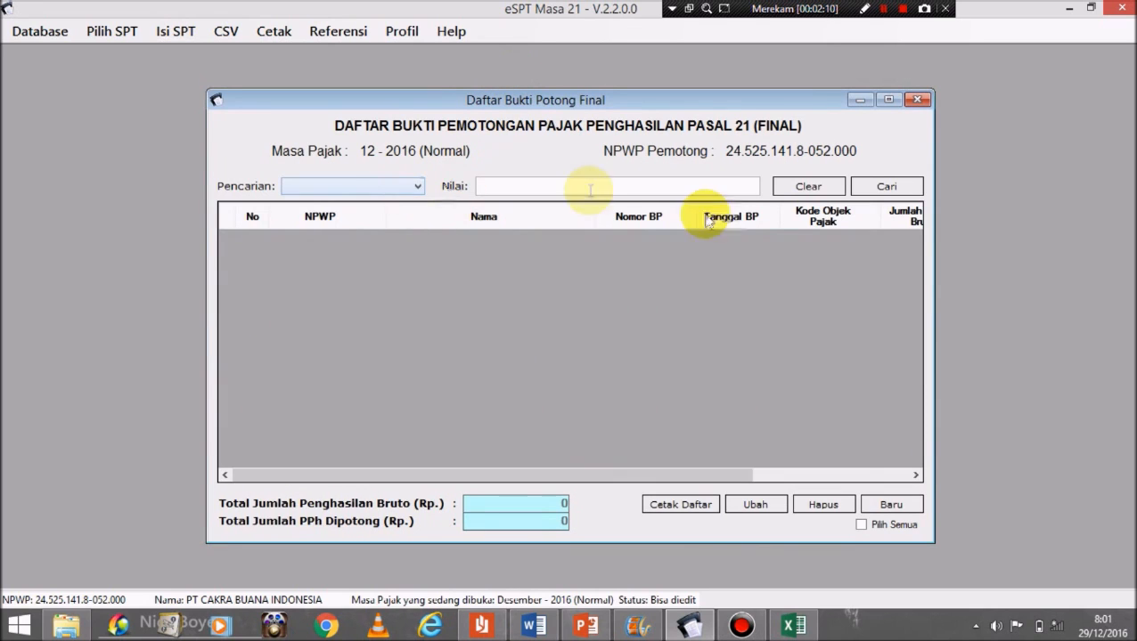
click(913, 508)
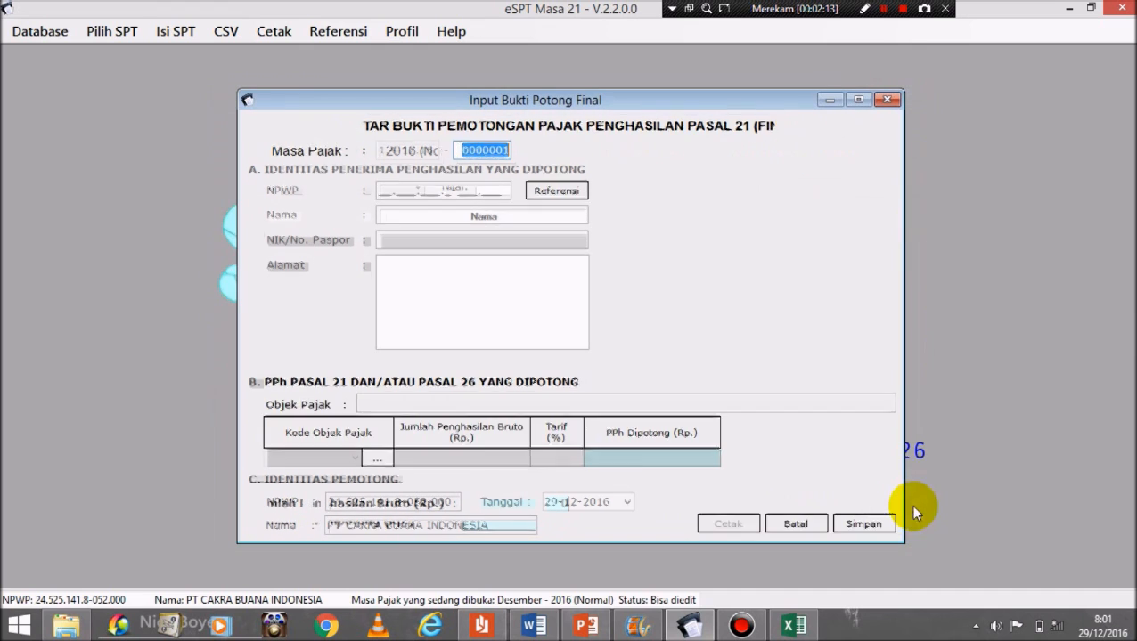
click(535, 627)
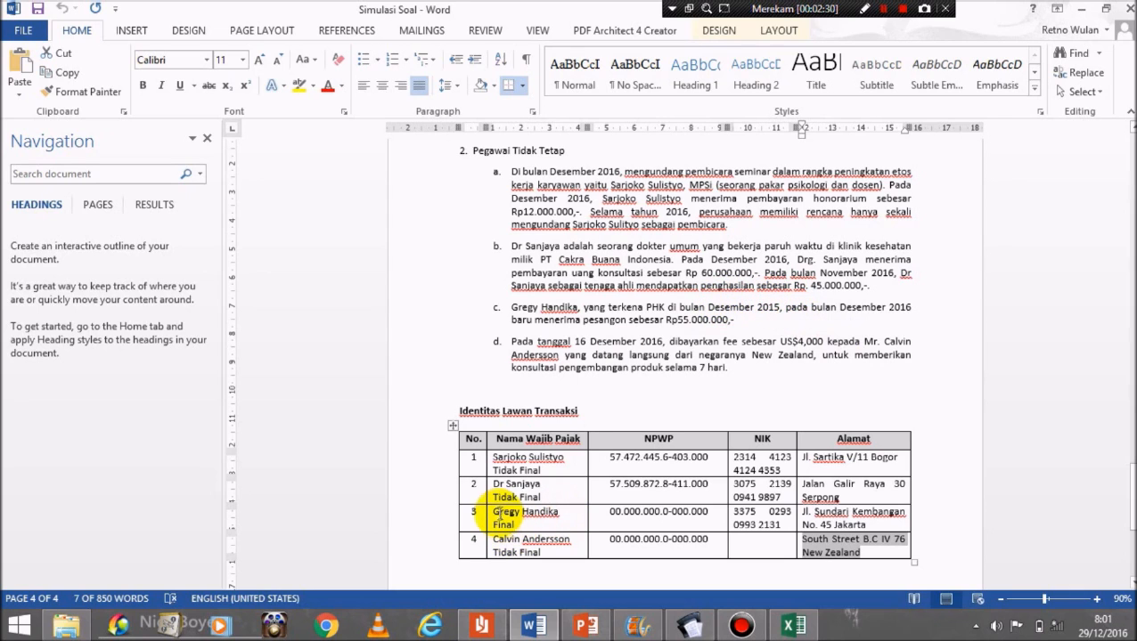
drag(496, 513, 546, 519)
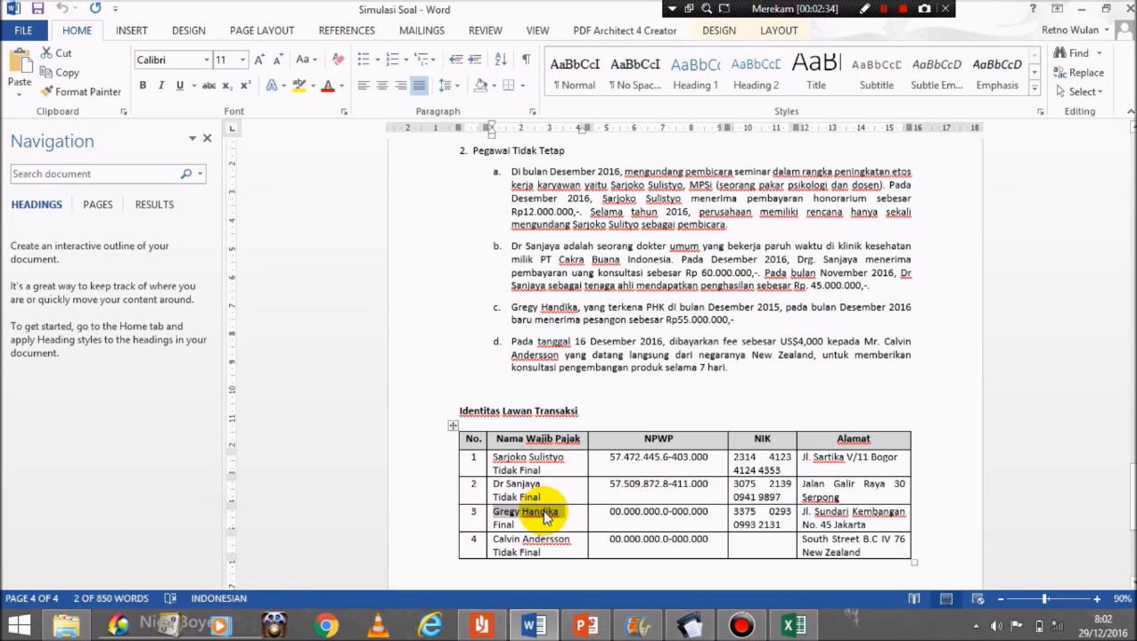
Step: Fill the Final slip's recipient name and paste the all-zero NPWP from the Word table
click(585, 627)
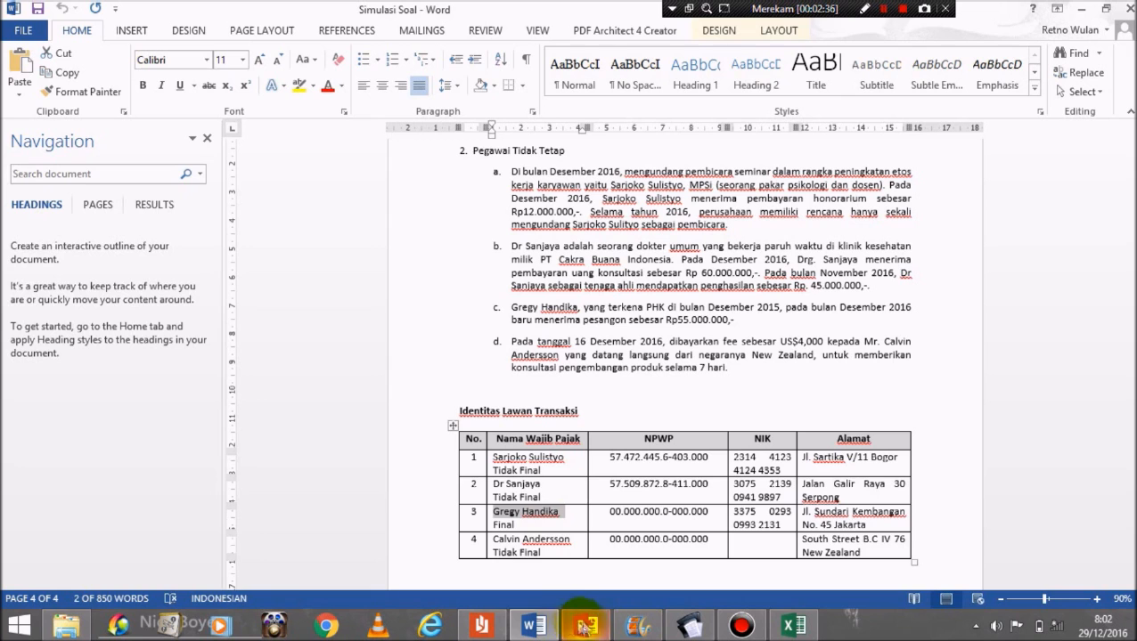
mouse_move(553, 628)
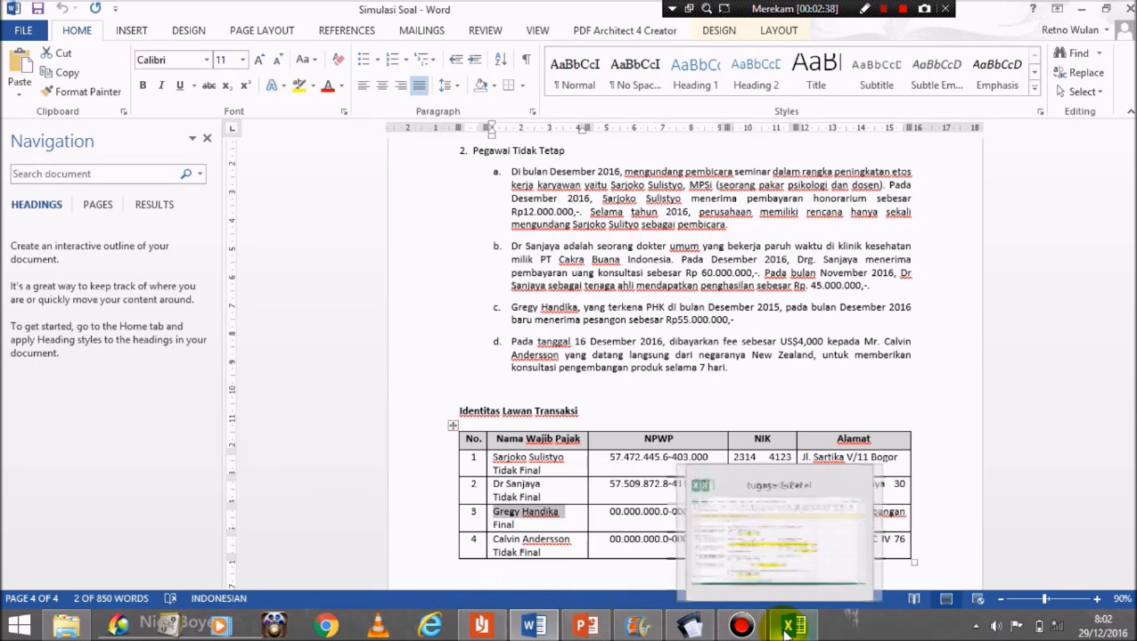
click(674, 631)
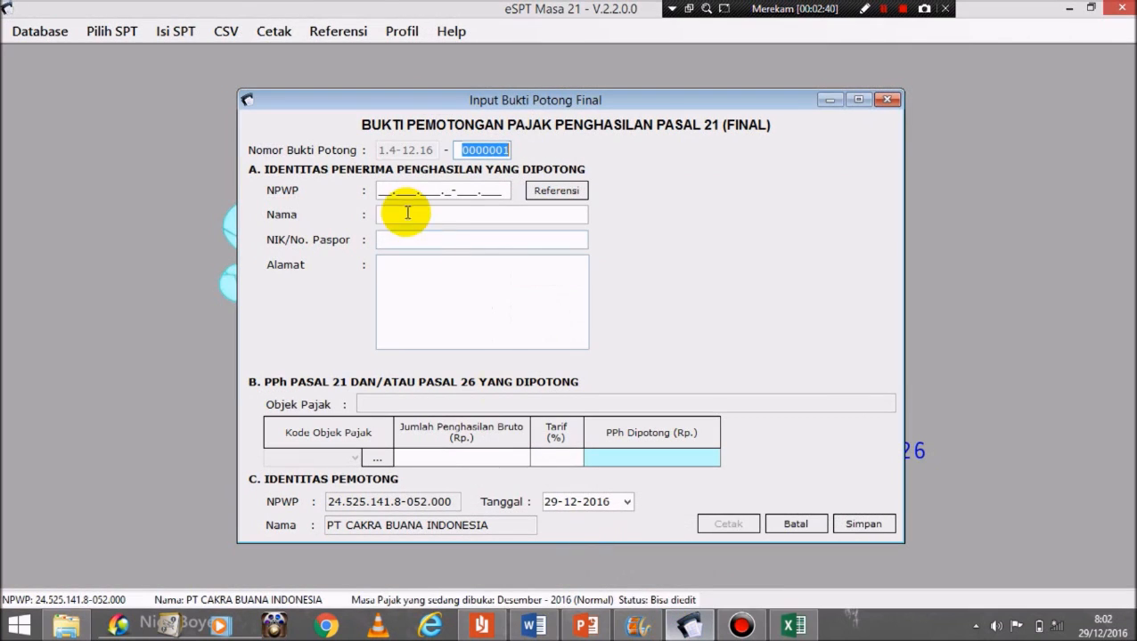
click(393, 214)
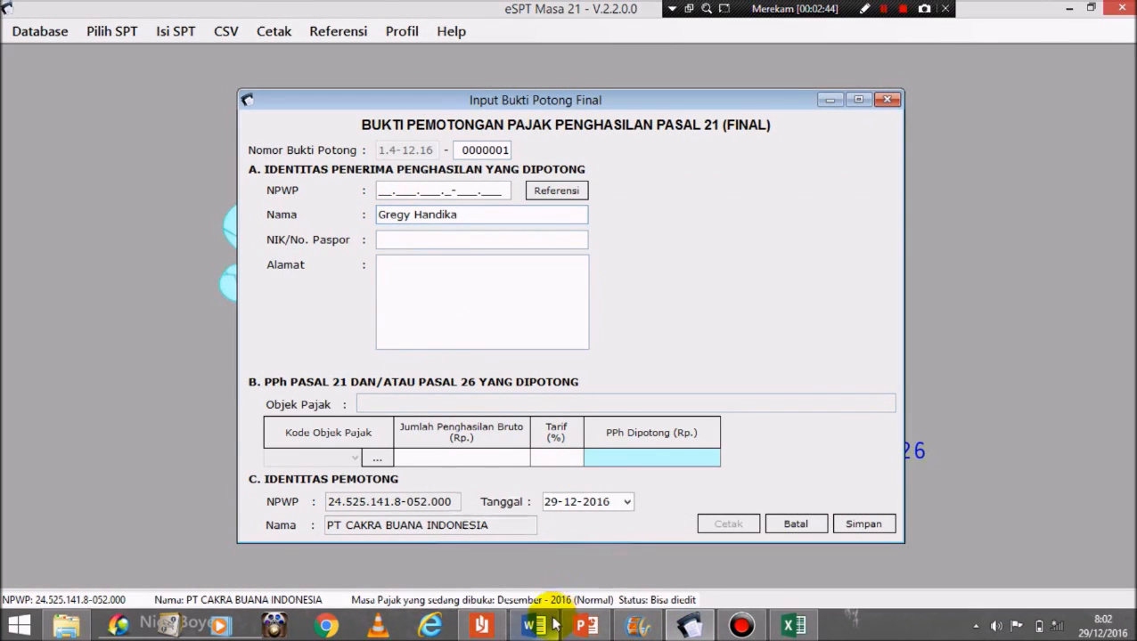
mouse_move(554, 626)
click(584, 515)
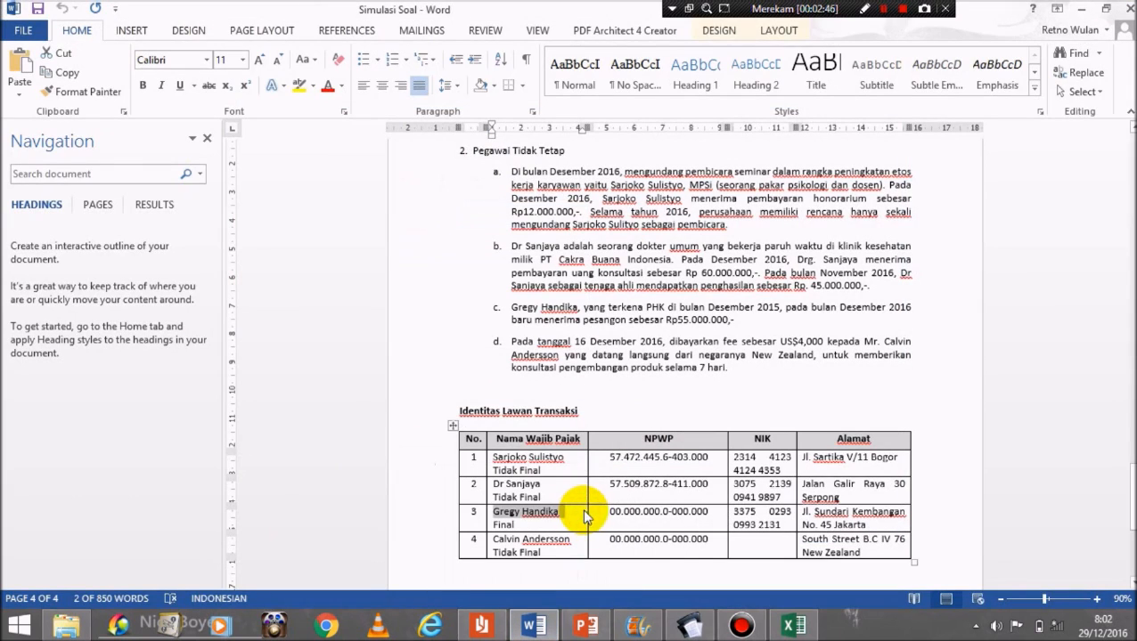
drag(608, 512, 672, 513)
key(ctrl+c)
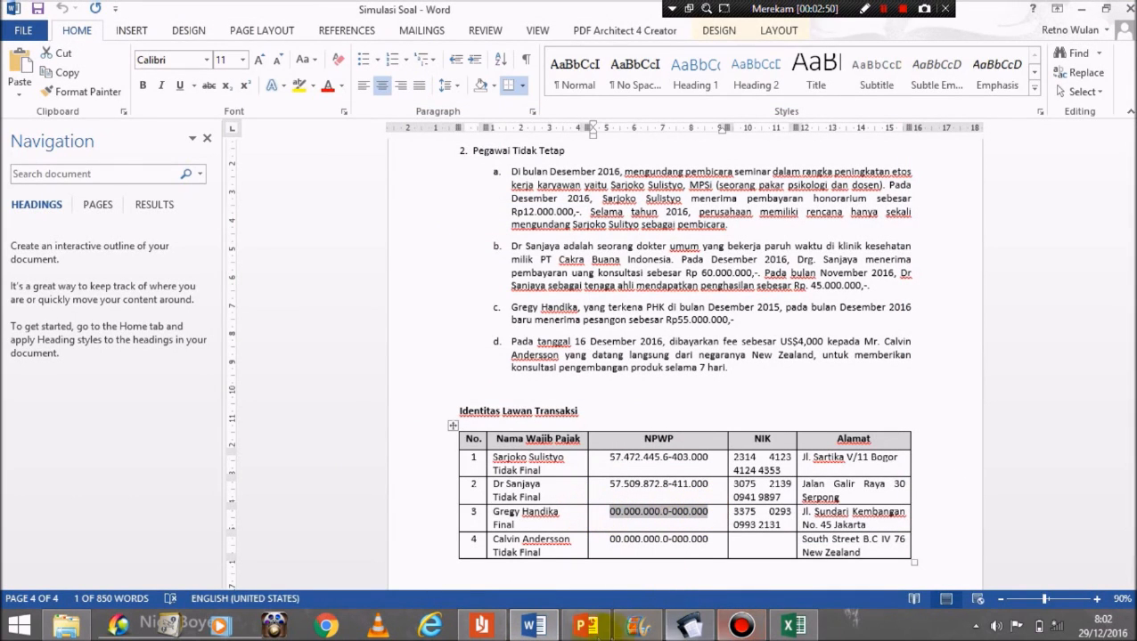
click(638, 626)
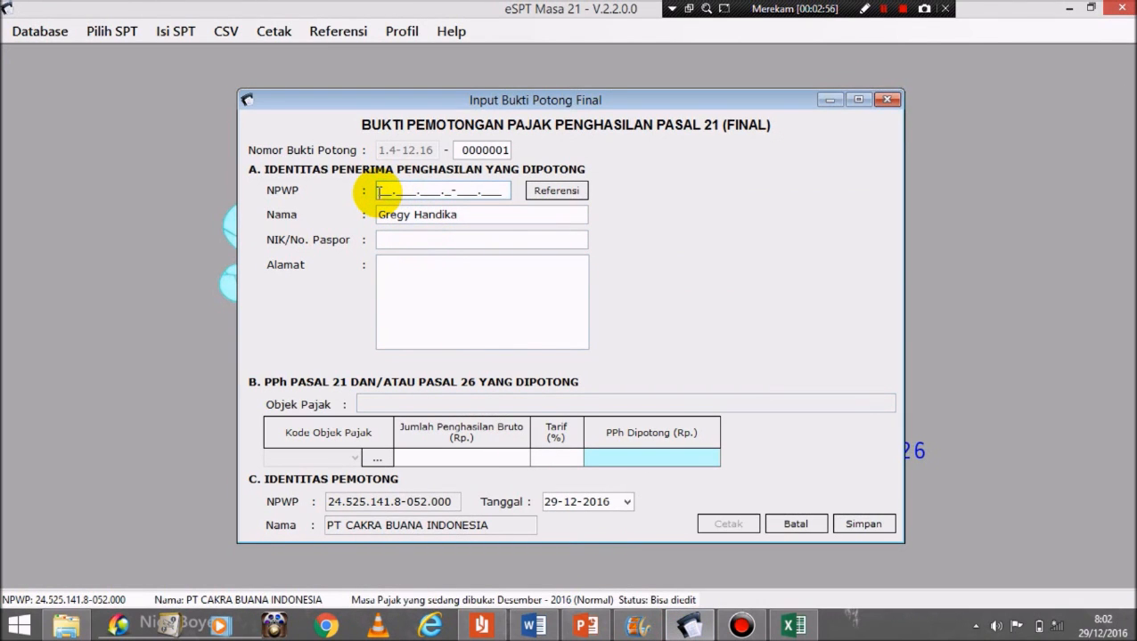
key(ctrl+v)
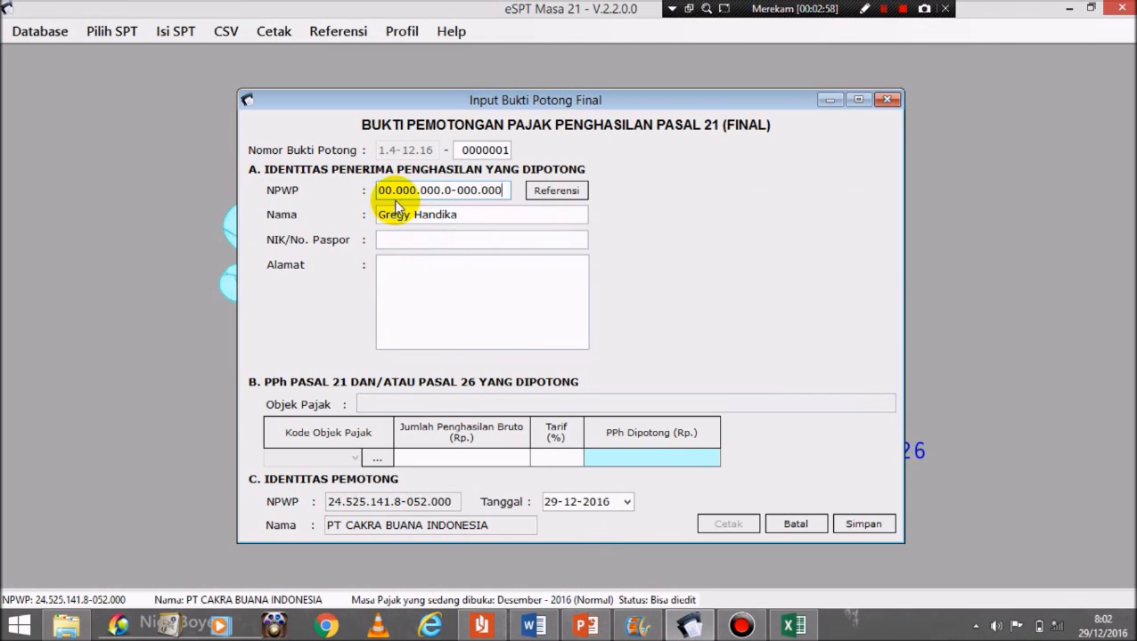
Step: Paste the third payee's NIK and delete its three spaces
mouse_move(533, 628)
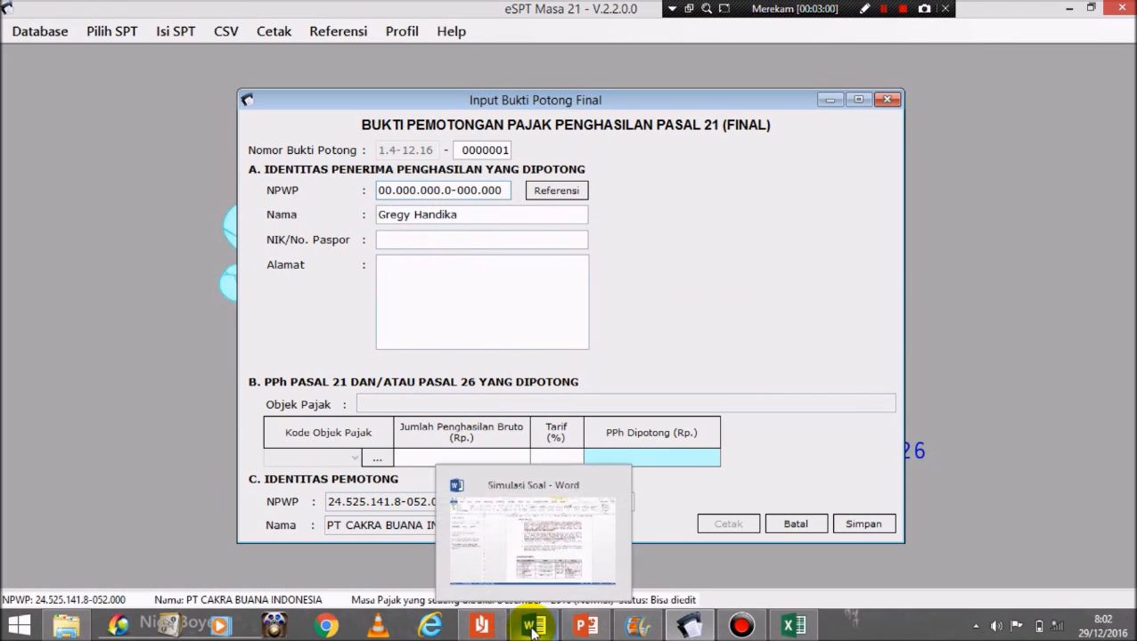
click(545, 559)
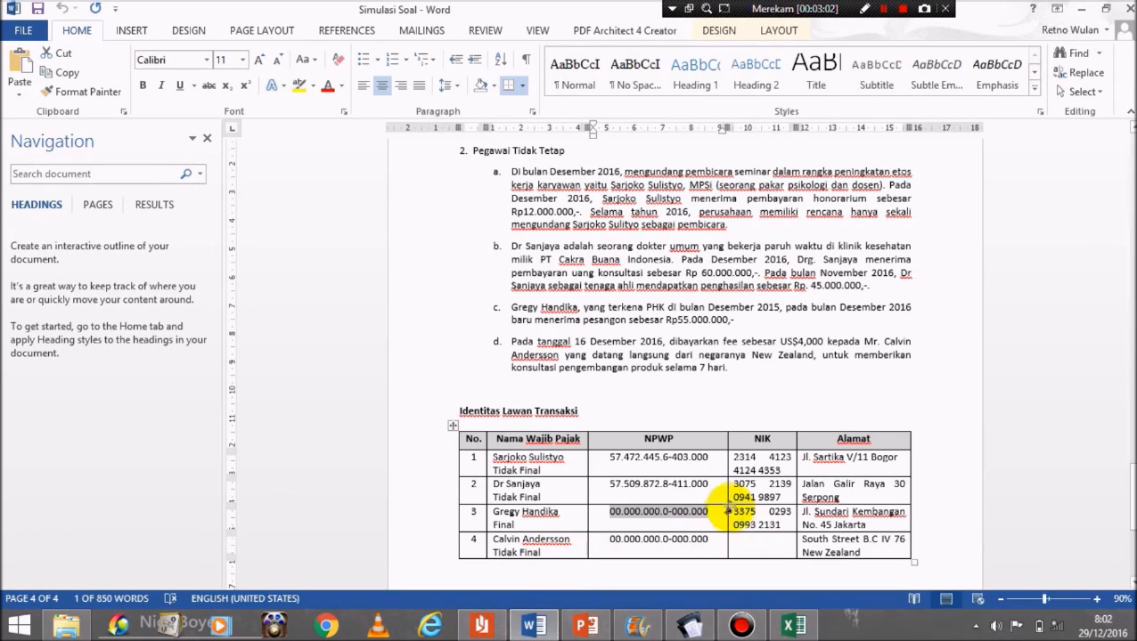
drag(728, 514, 768, 525)
key(ctrl+c)
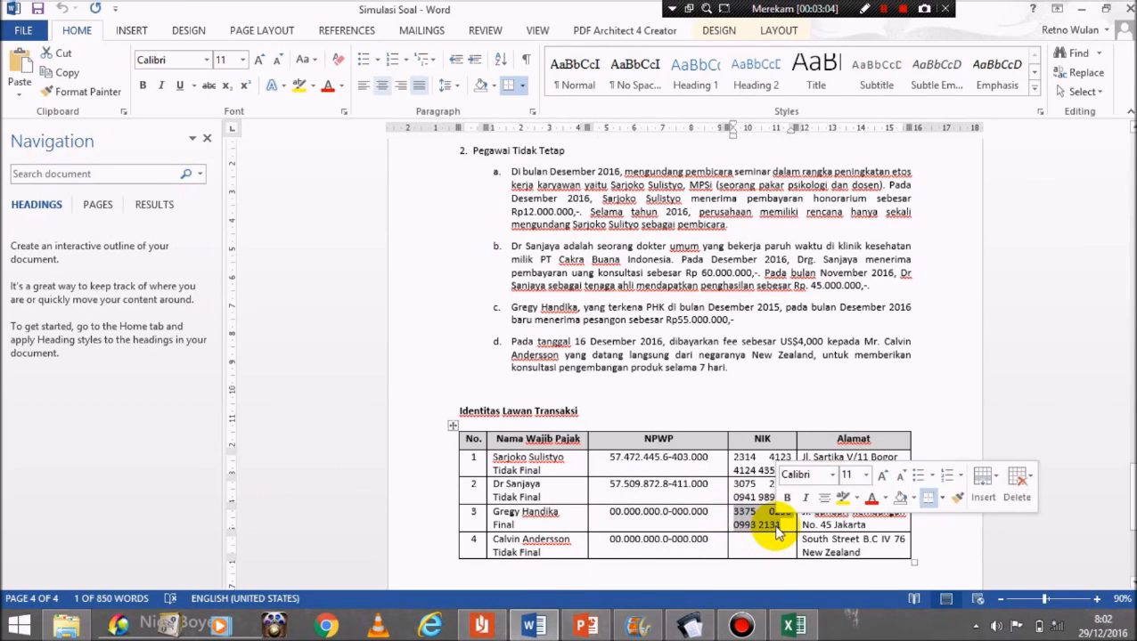
click(694, 627)
click(443, 239)
key(ctrl+v)
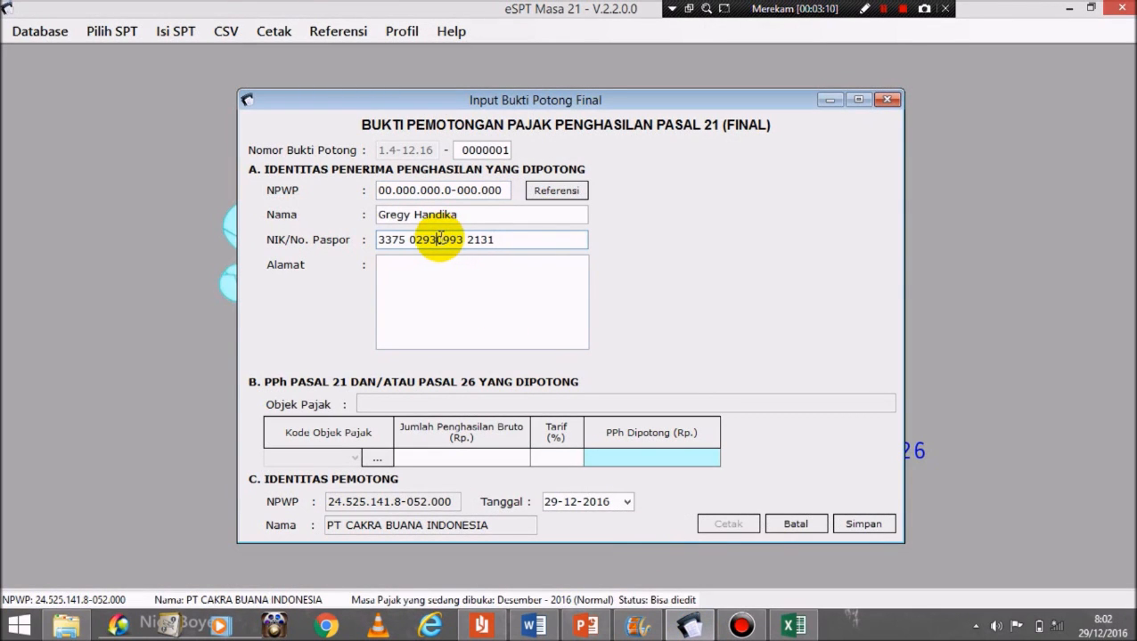
key(BackSpace)
click(412, 239)
key(BackSpace)
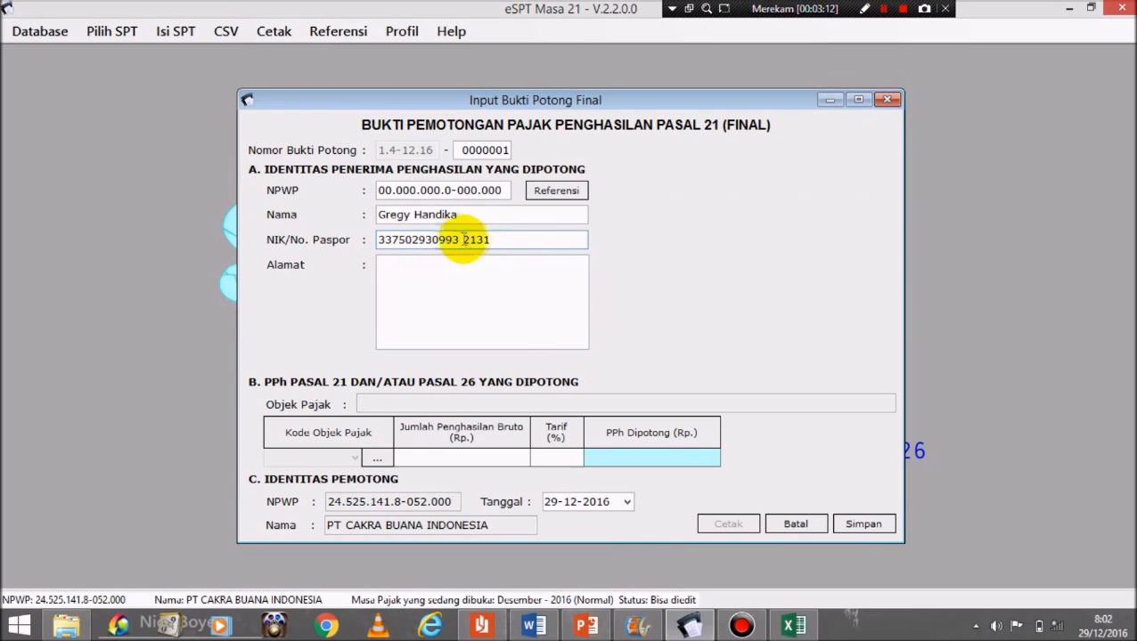
click(464, 240)
key(BackSpace)
Step: Copy the third payee's address from Word into the Alamat field
click(413, 286)
click(533, 627)
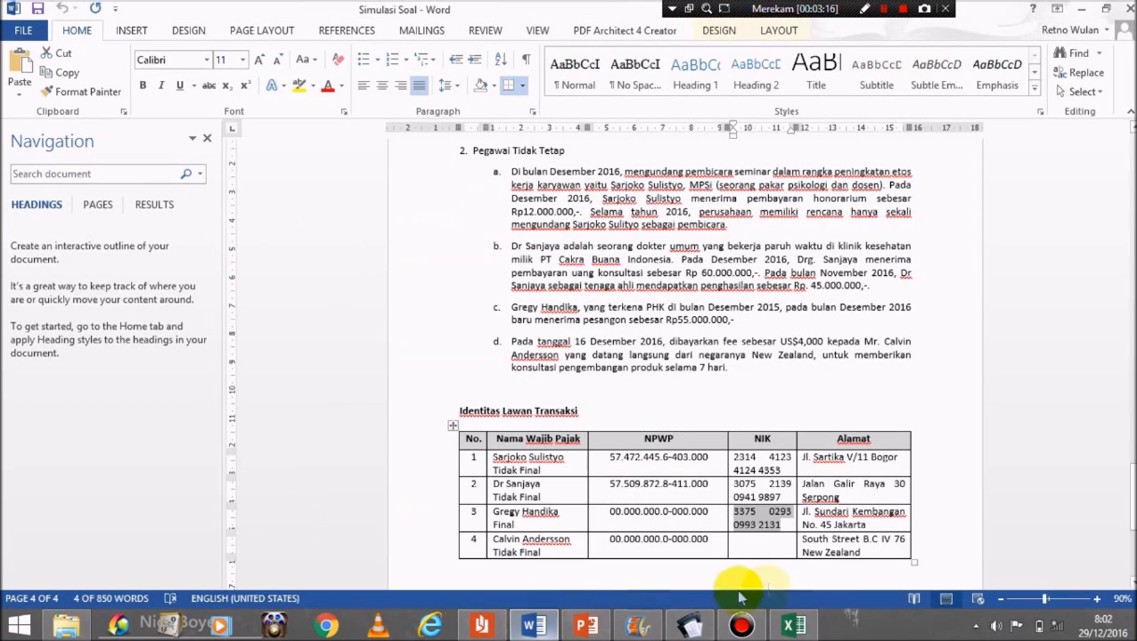
drag(866, 526, 812, 515)
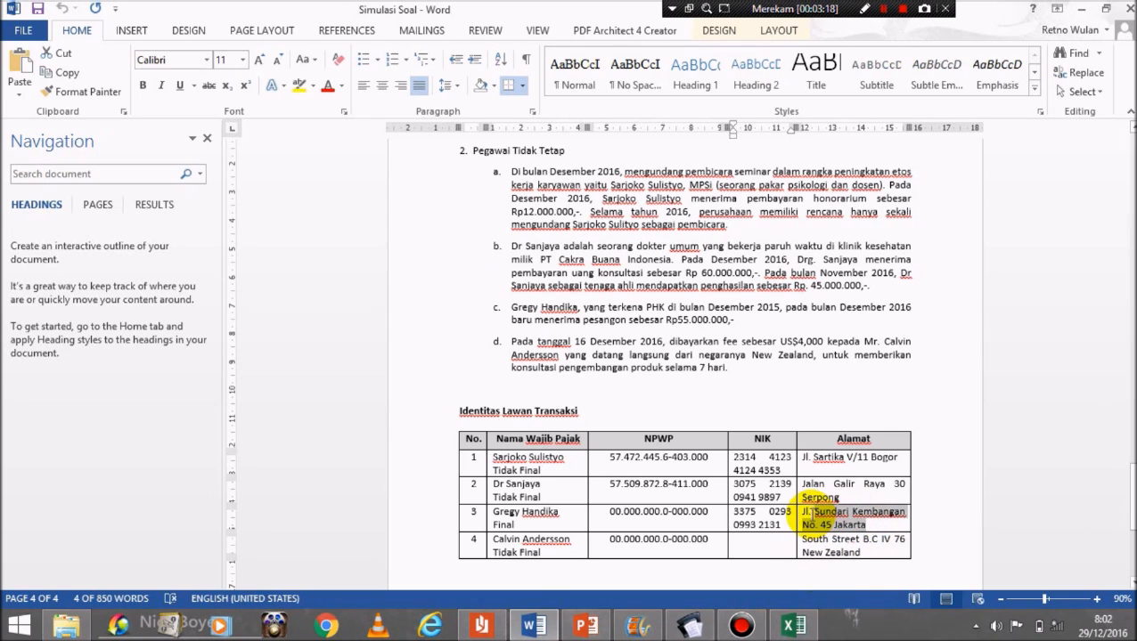
key(ctrl+c)
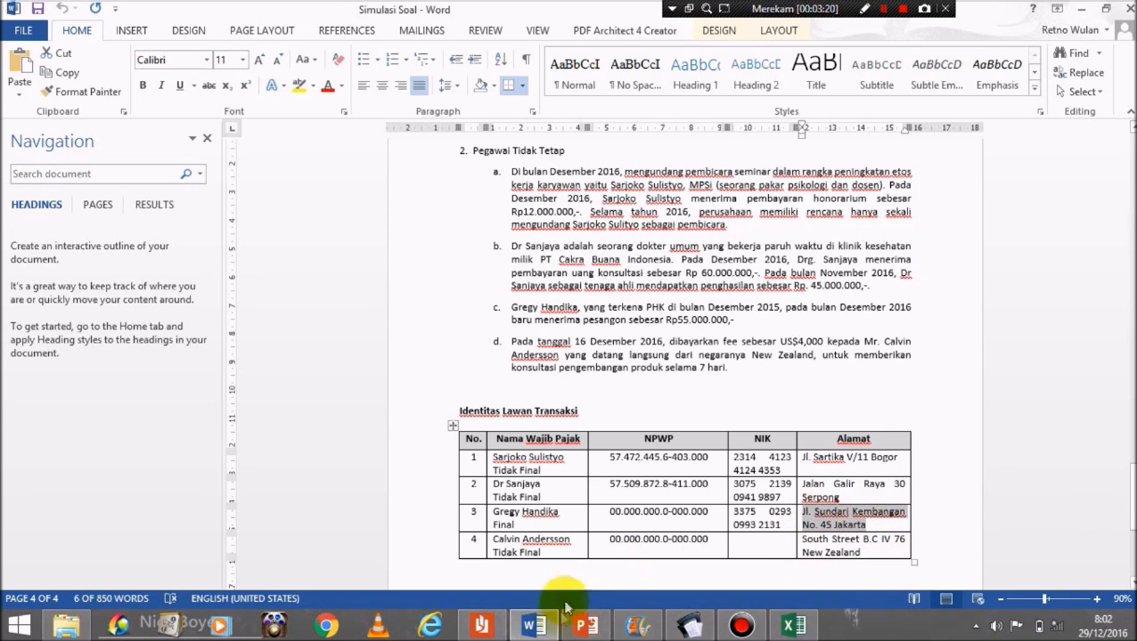
click(689, 626)
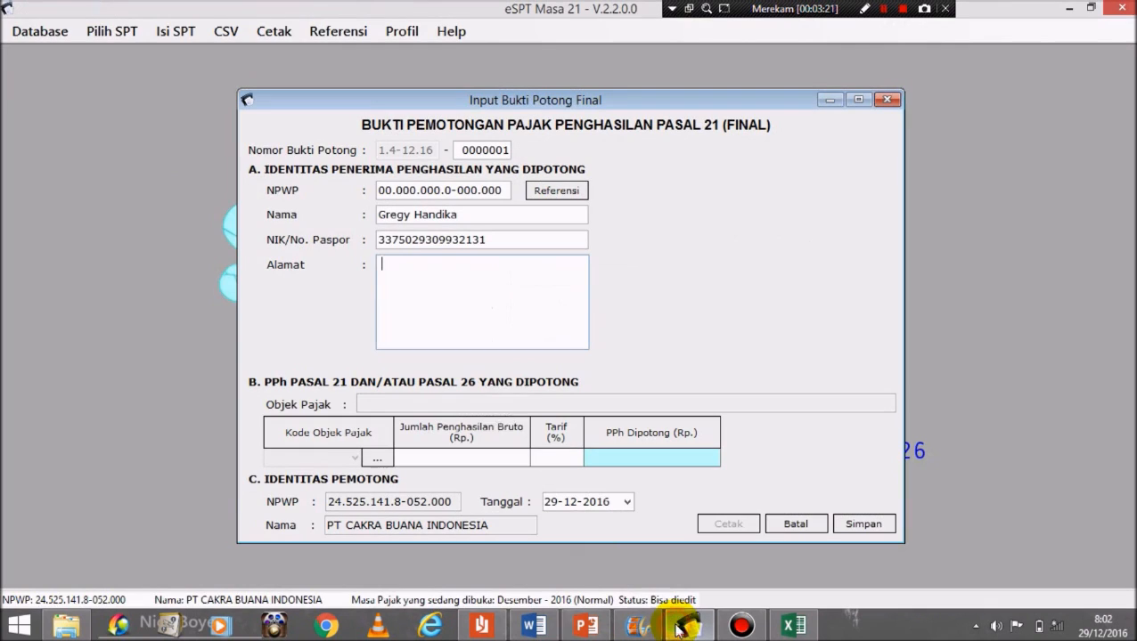
click(429, 289)
key(ctrl+v)
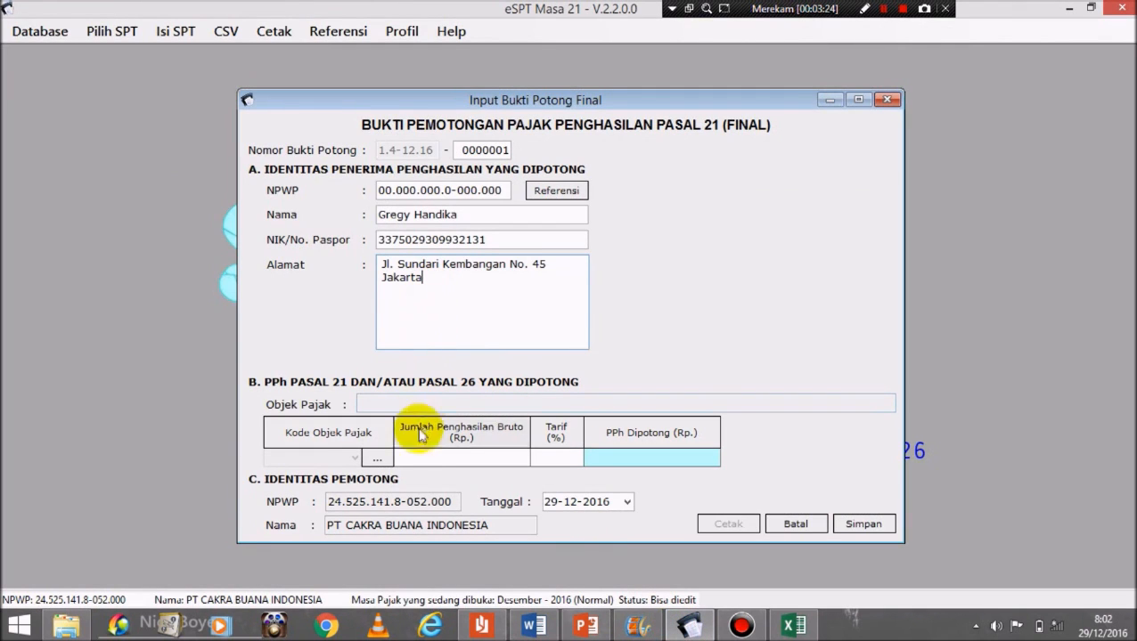
Step: Choose code 21-401-01, enter 55.000.000 gross at 5%, and confirm 250.000 withheld against Excel cell D18
click(376, 459)
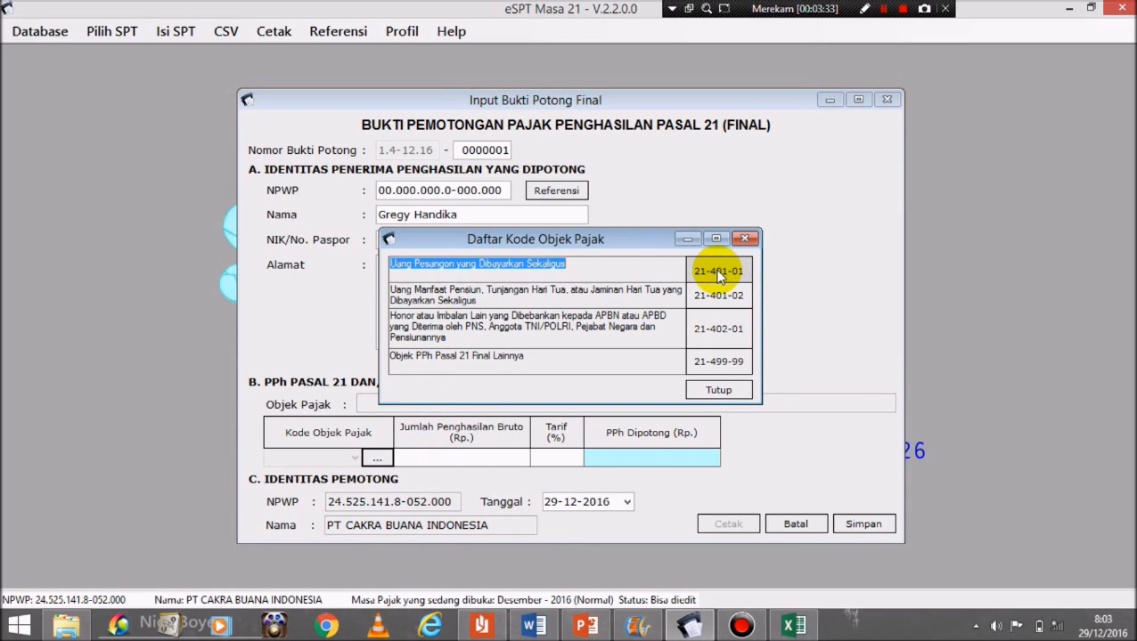
double_click(718, 273)
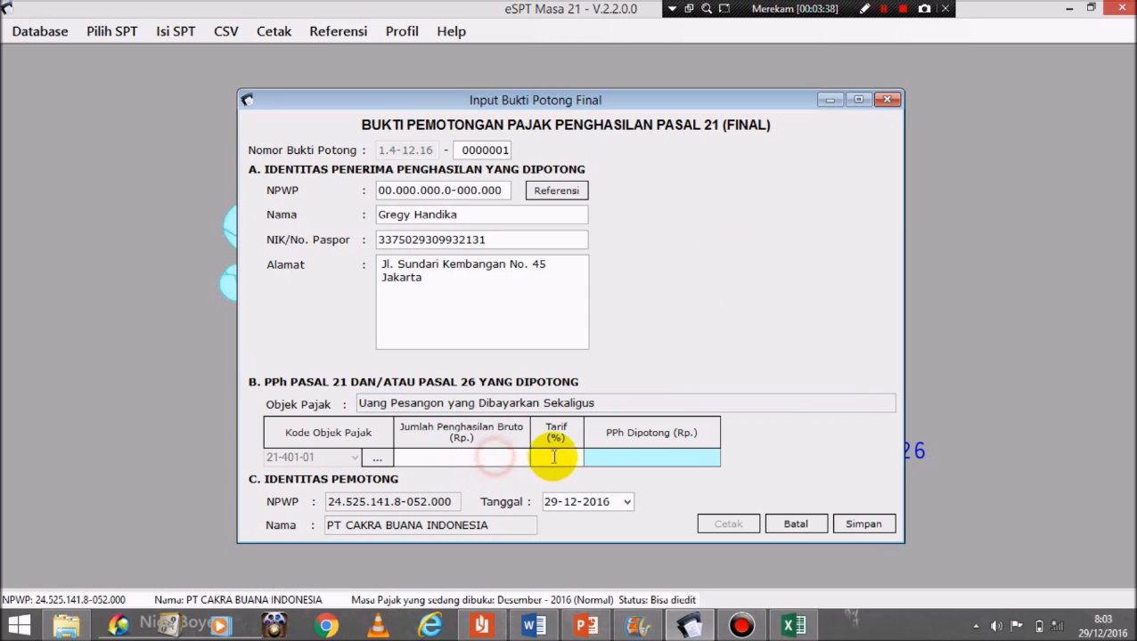
click(533, 626)
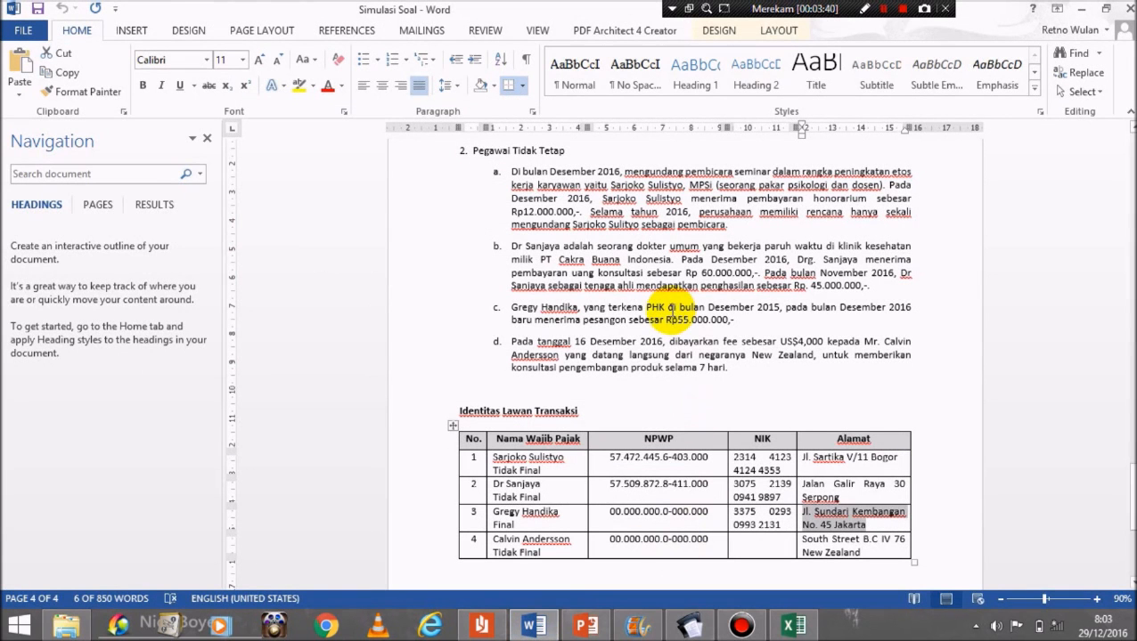
drag(629, 321, 737, 328)
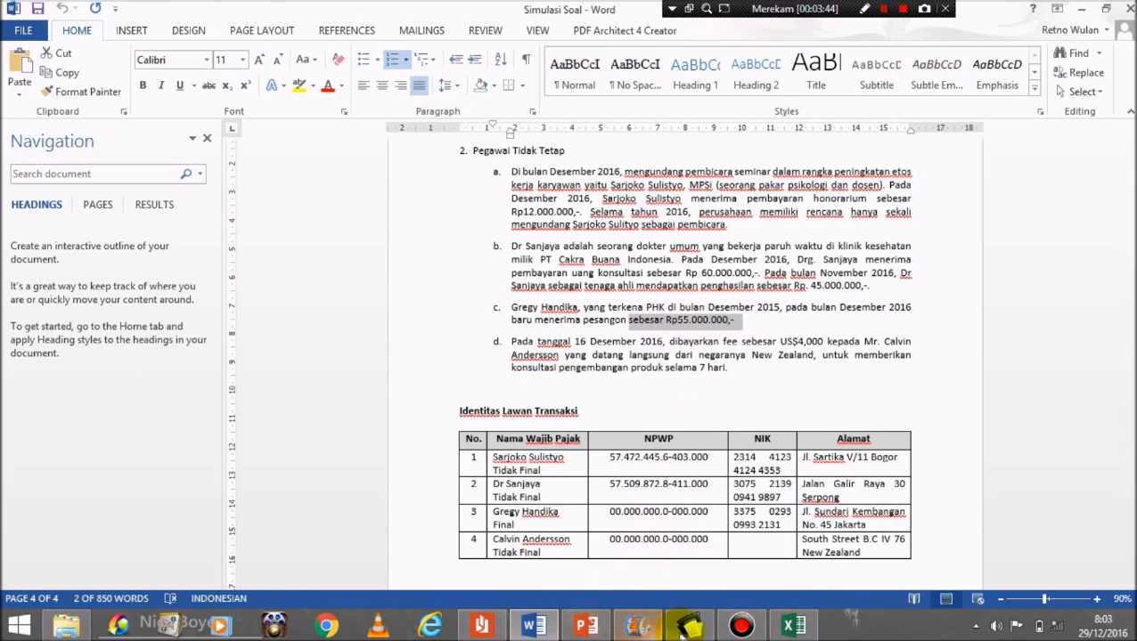
click(638, 624)
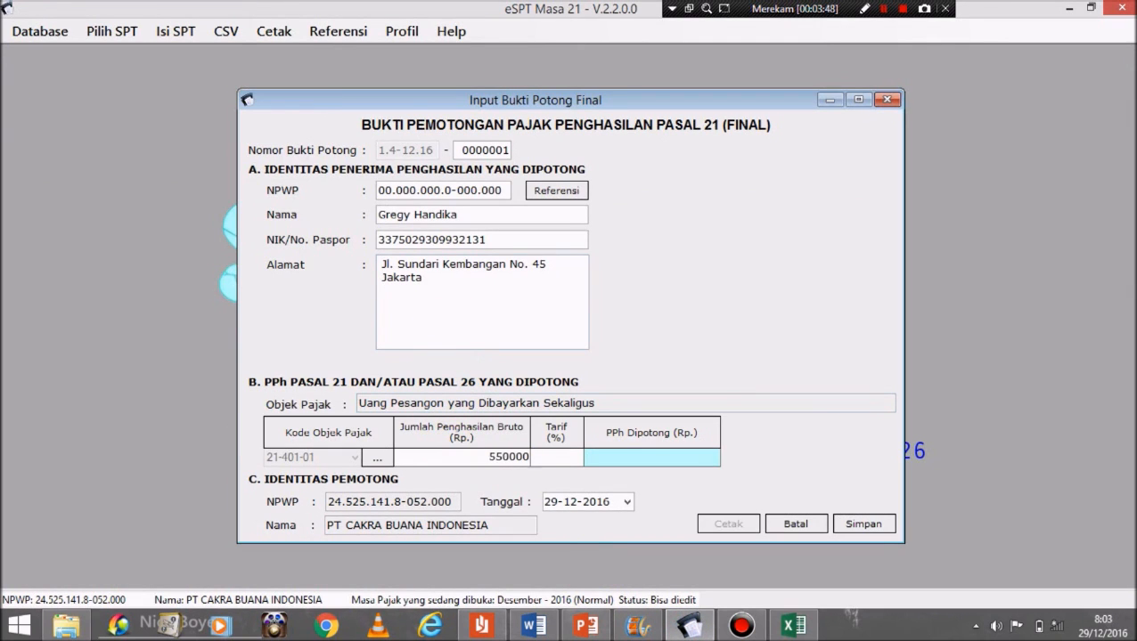
click(571, 457)
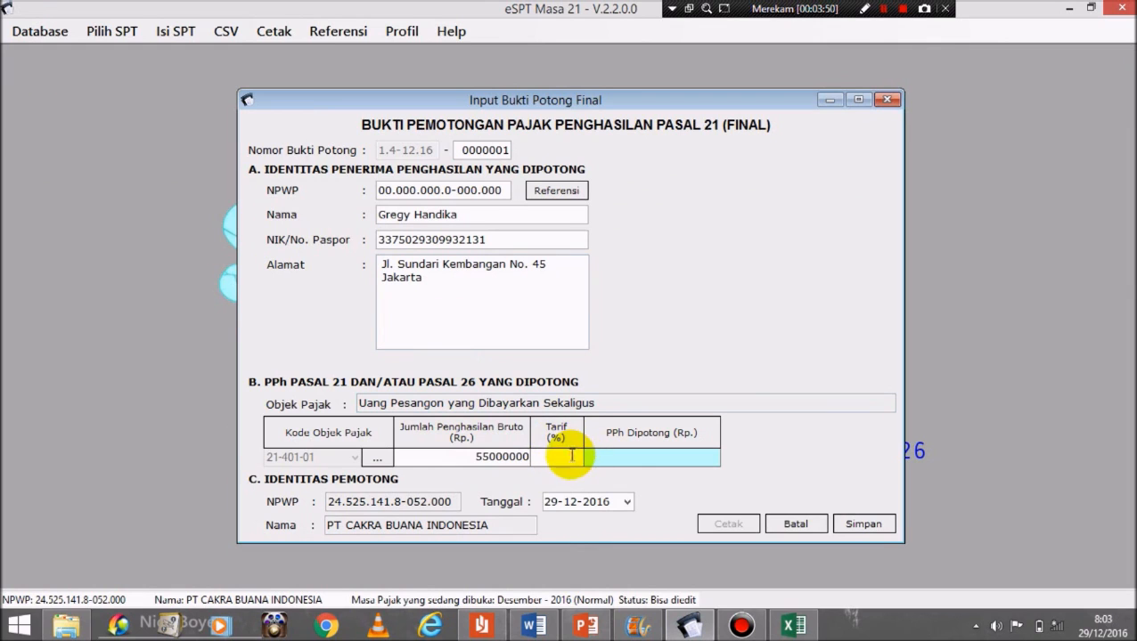
text(5)
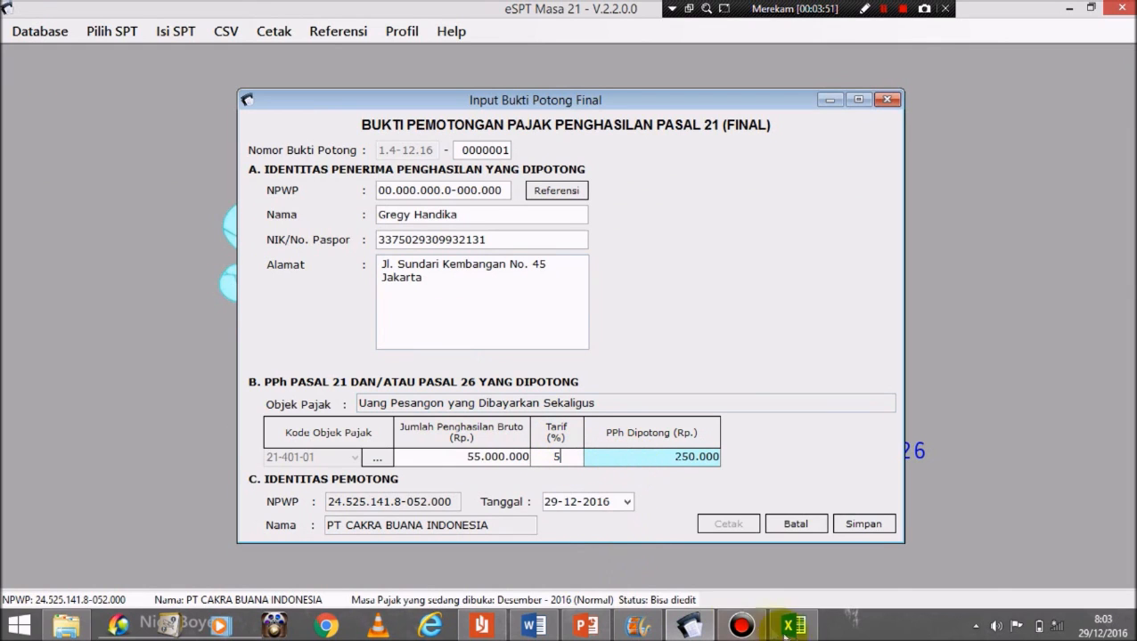
click(797, 628)
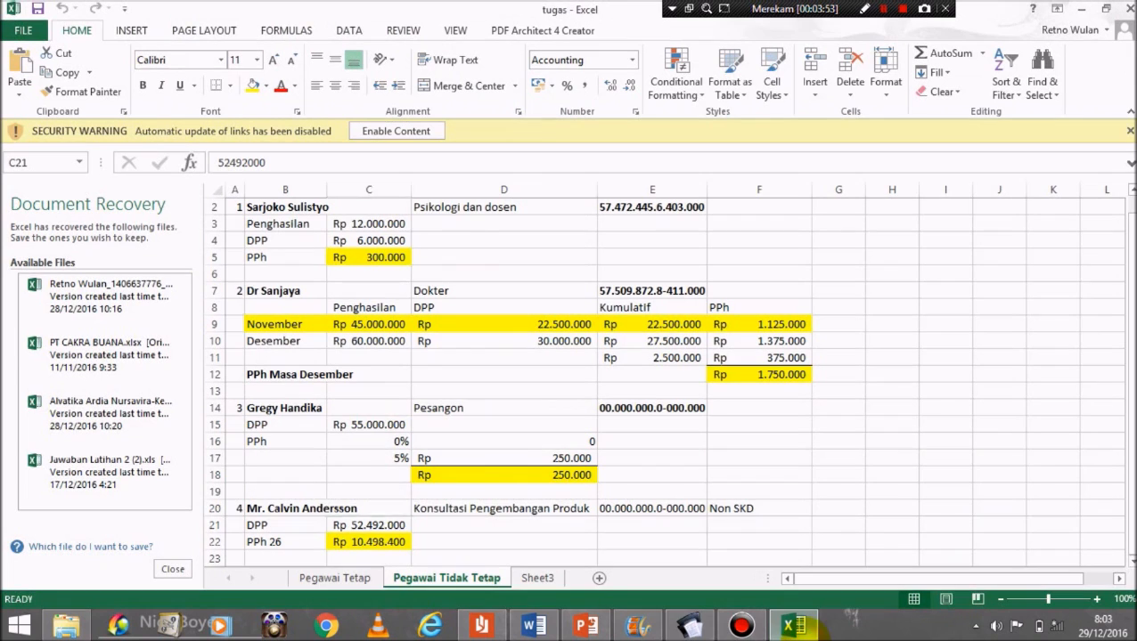
click(422, 477)
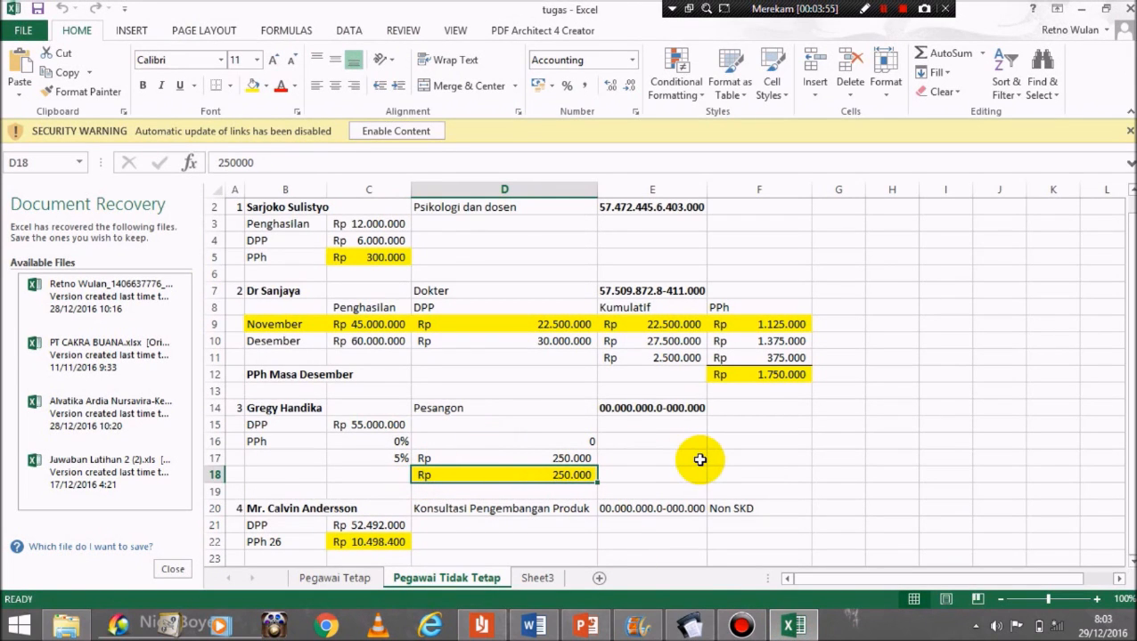
click(704, 631)
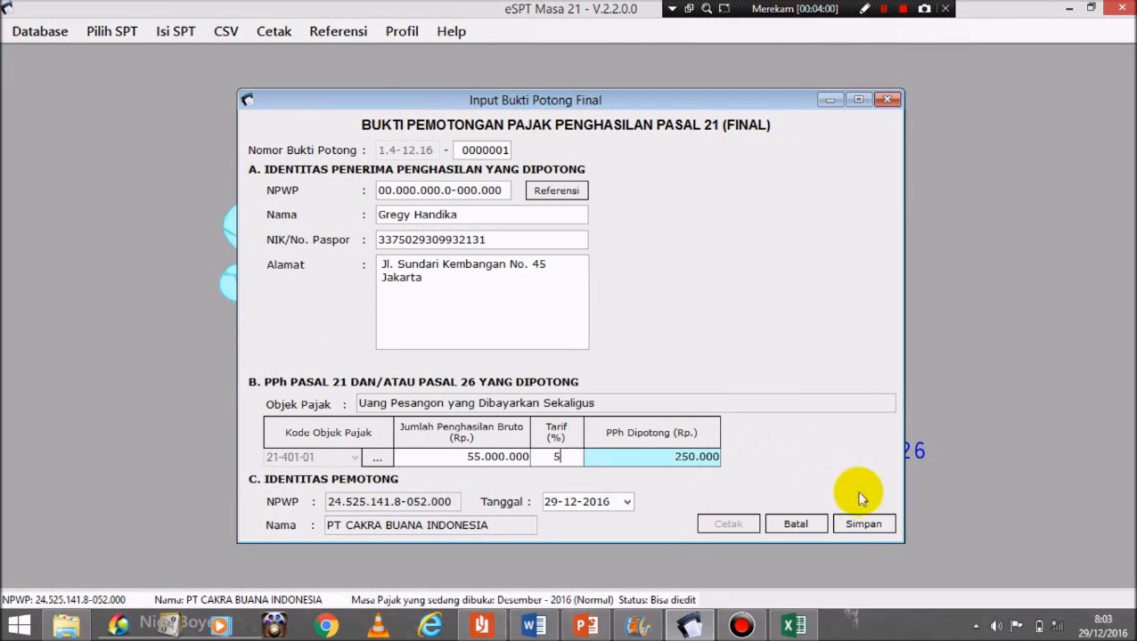
Step: Save Final slip 0000001, answer Yes to the confirmation, and close the Input Bukti Potong Final form
click(861, 524)
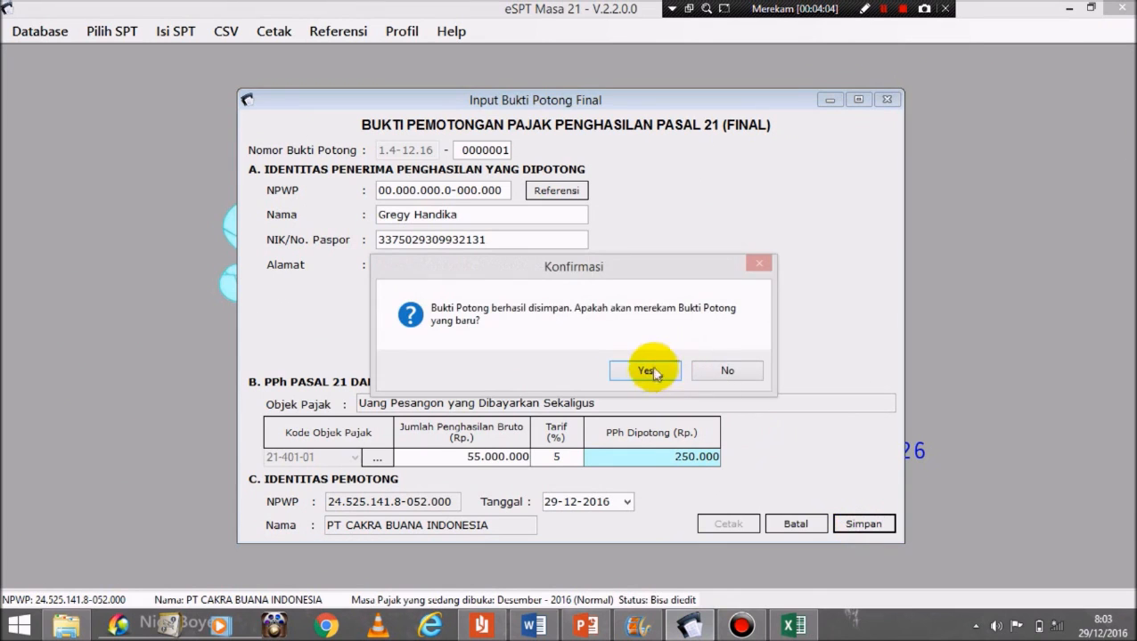
click(647, 370)
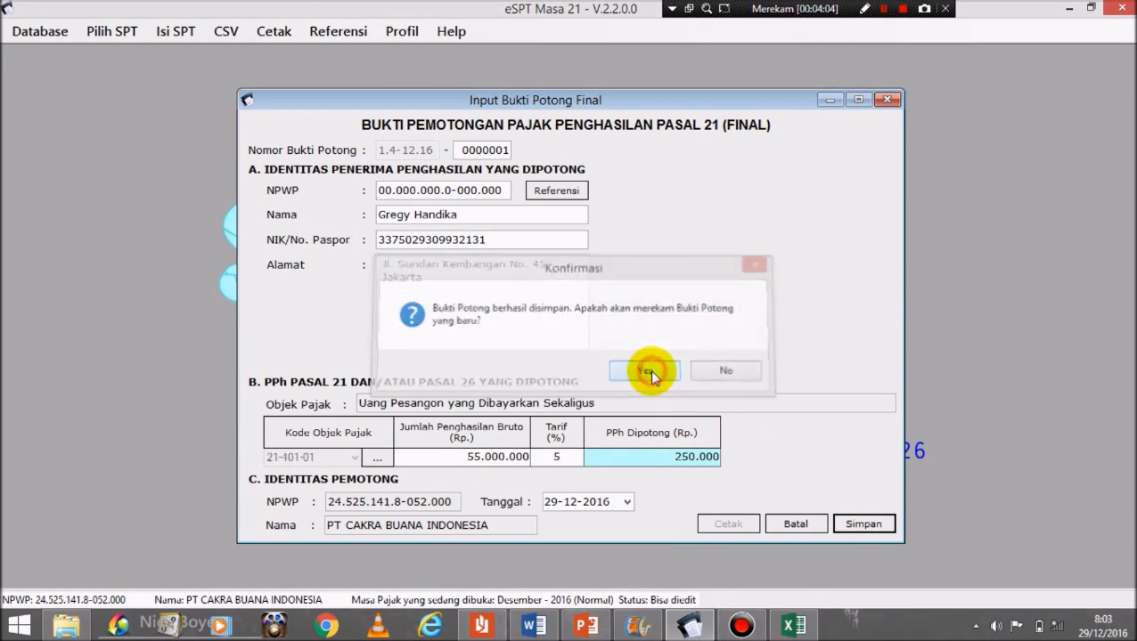
click(892, 98)
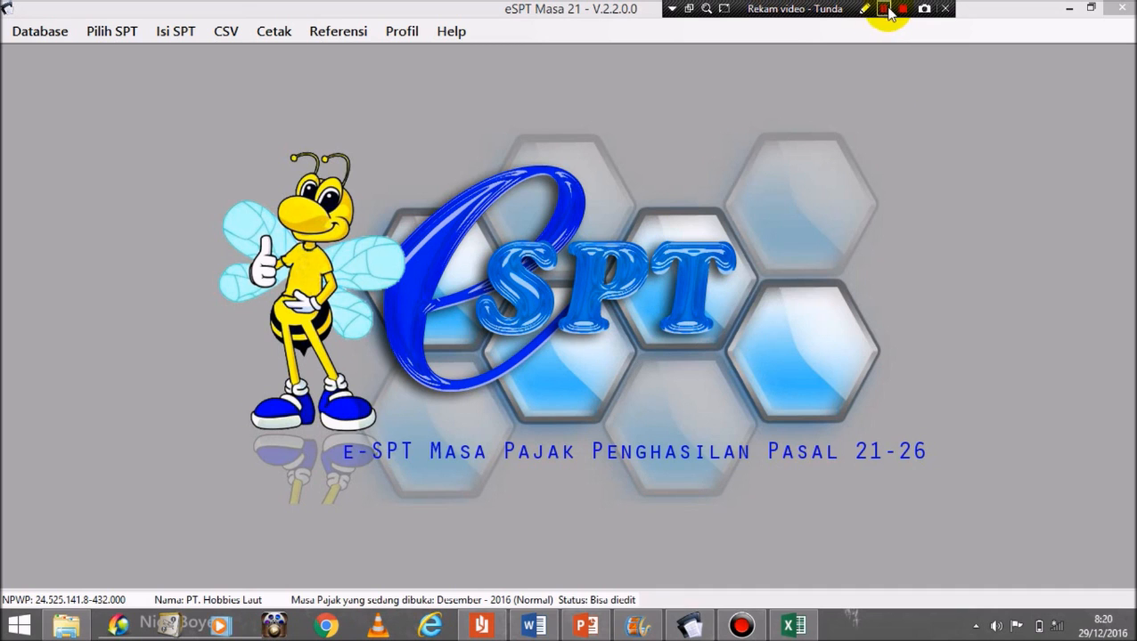
click(885, 9)
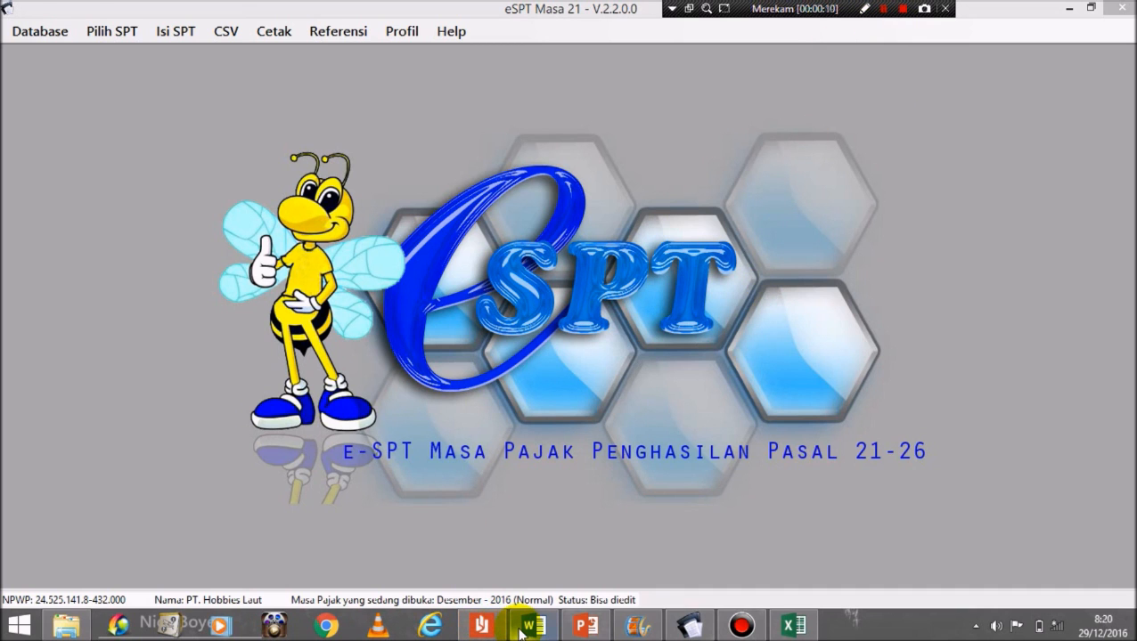
Step: Scroll the Word case document up to the Pegawai Tetap employee table on page 2
click(531, 626)
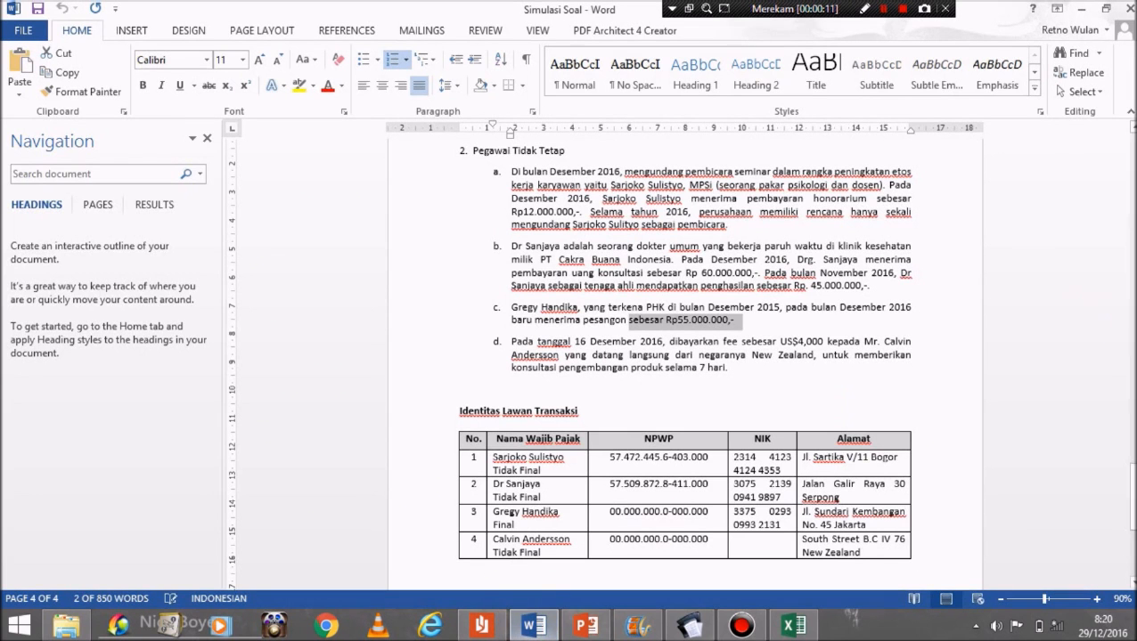
drag(1130, 495, 1103, 310)
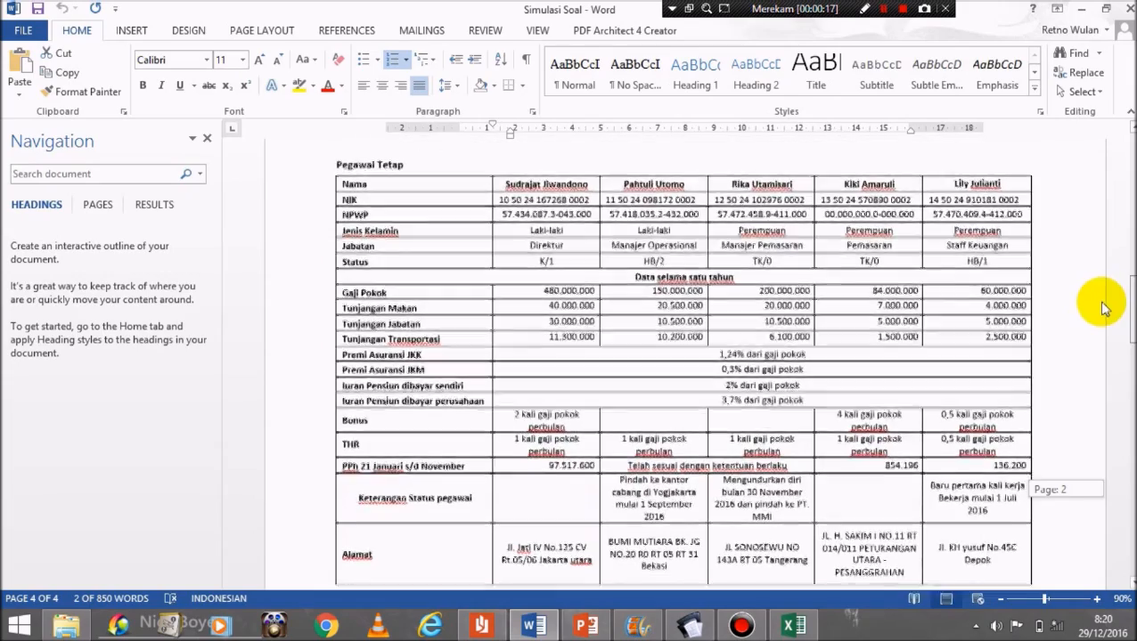
drag(1103, 310, 1103, 303)
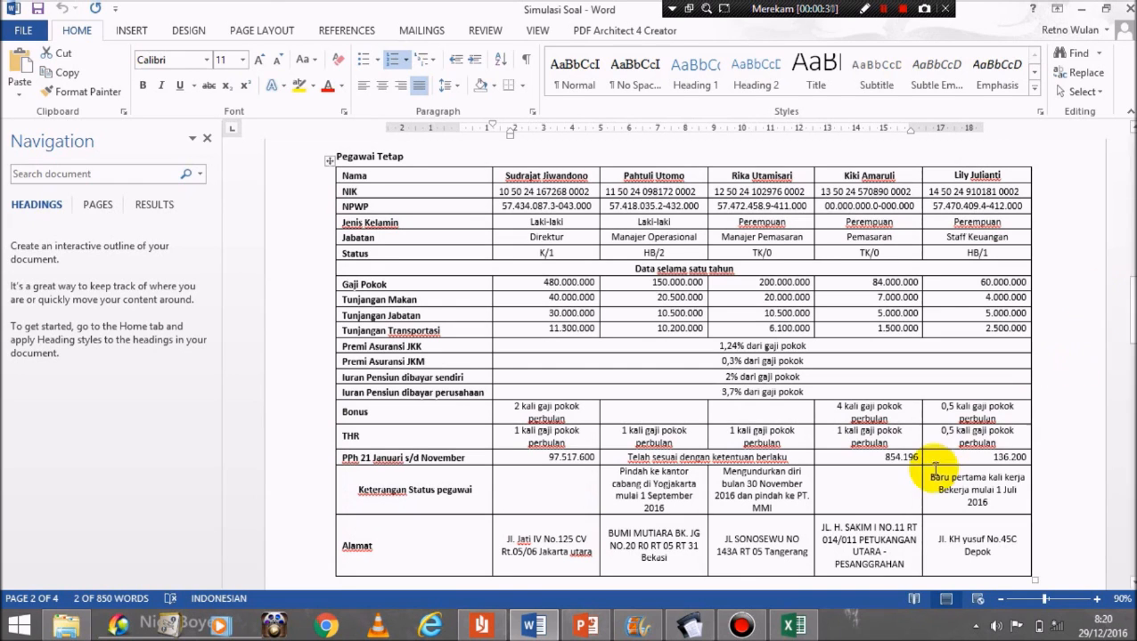
mouse_move(812, 629)
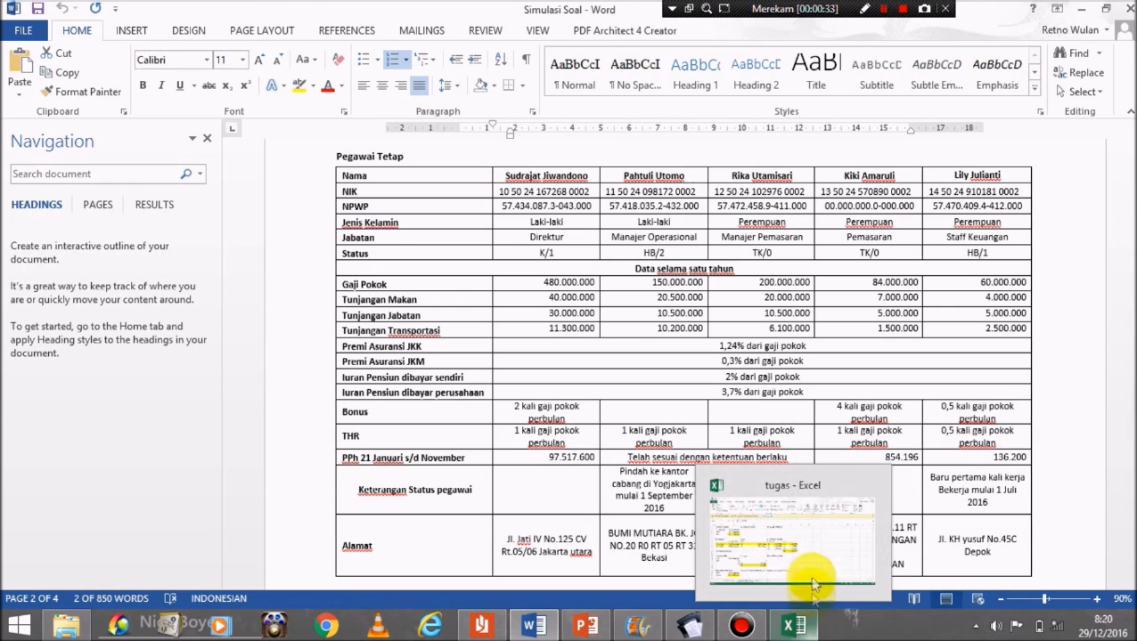
click(802, 546)
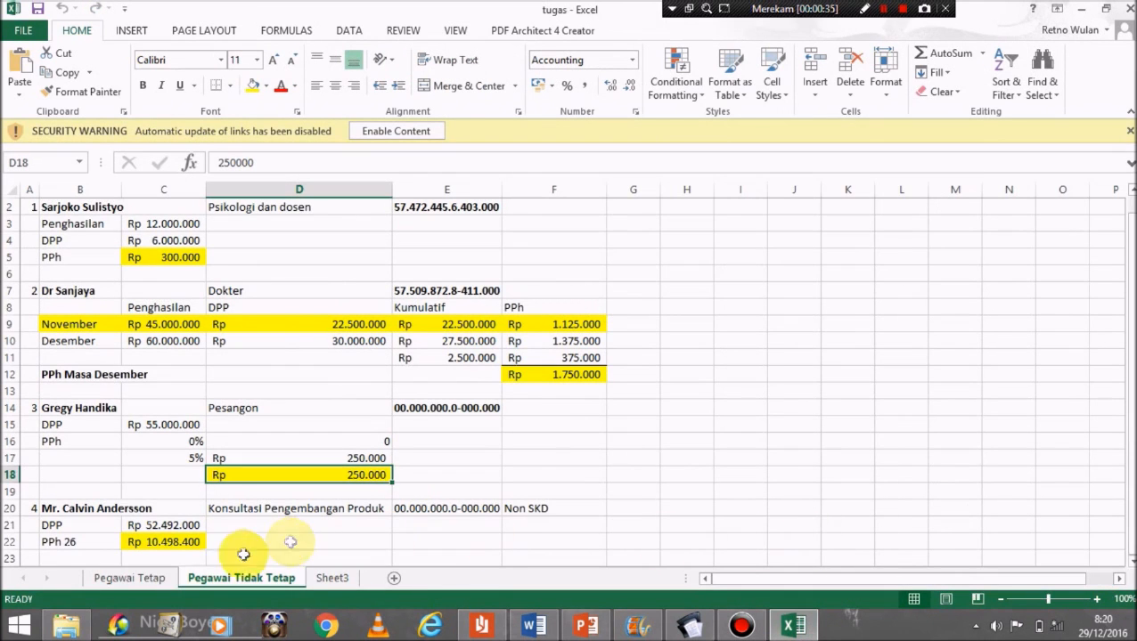
Step: On the Pegawai Tetap sheet, check cells C13, C15 and C17 against the director's allowances in Word
click(163, 578)
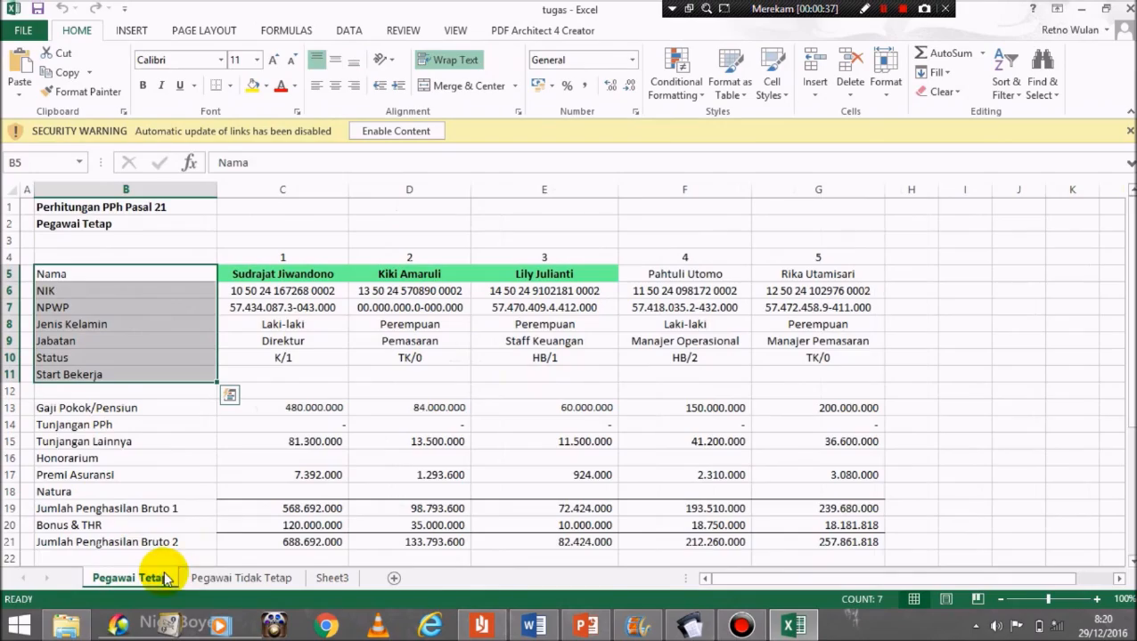
mouse_move(1131, 270)
mouse_down()
mouse_move(1132, 331)
mouse_move(1124, 273)
mouse_up()
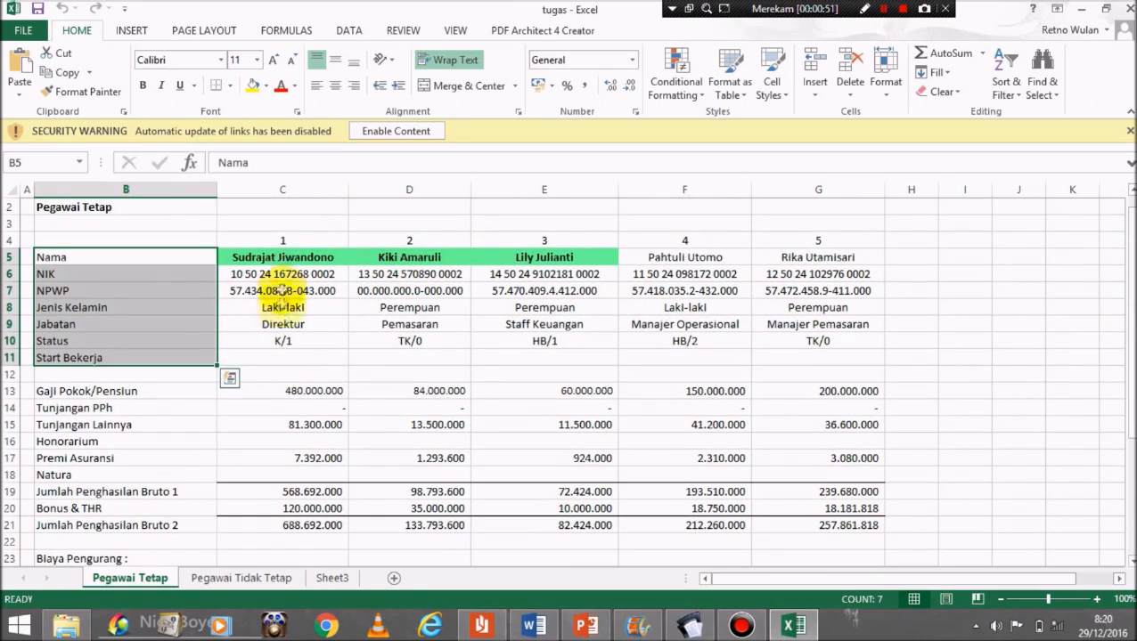
click(277, 389)
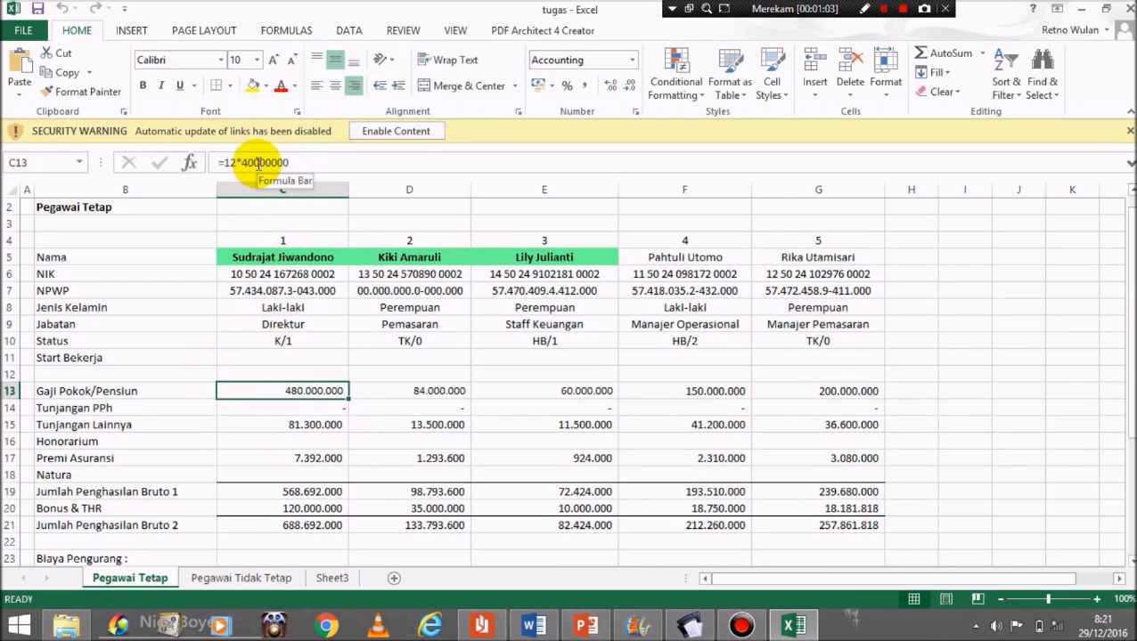
key(Down)
key(Down)
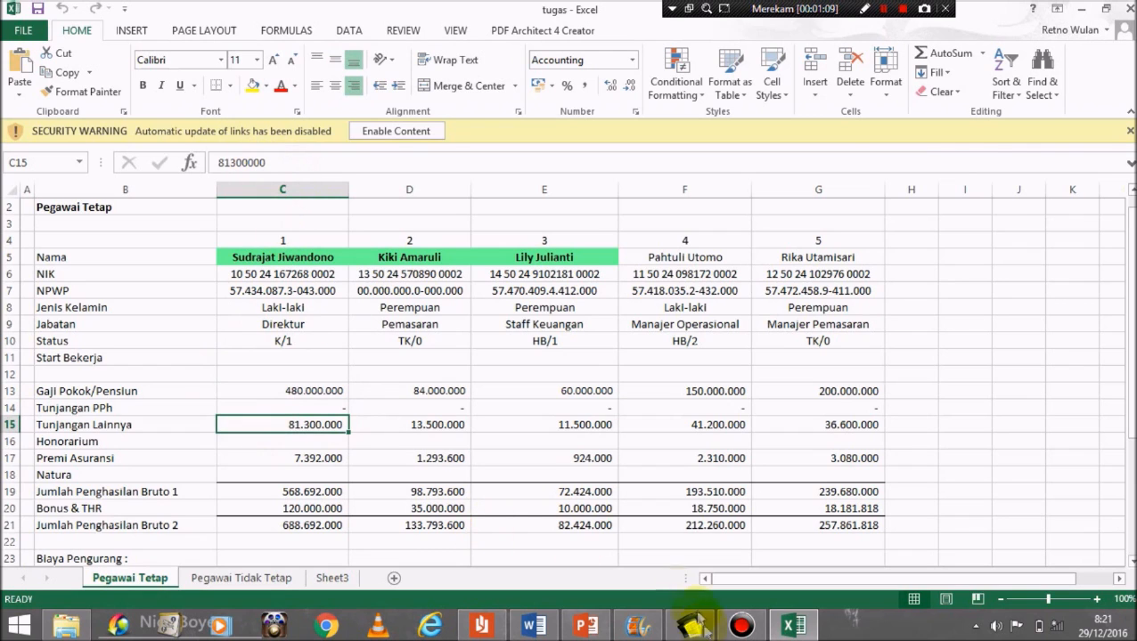
click(528, 630)
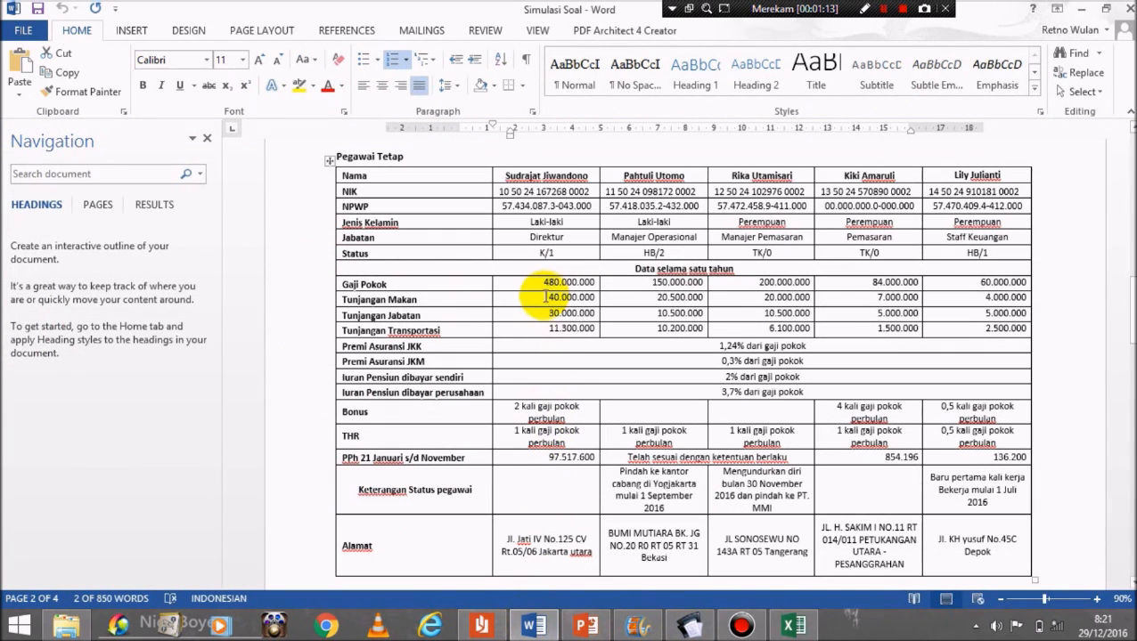
drag(544, 298, 571, 328)
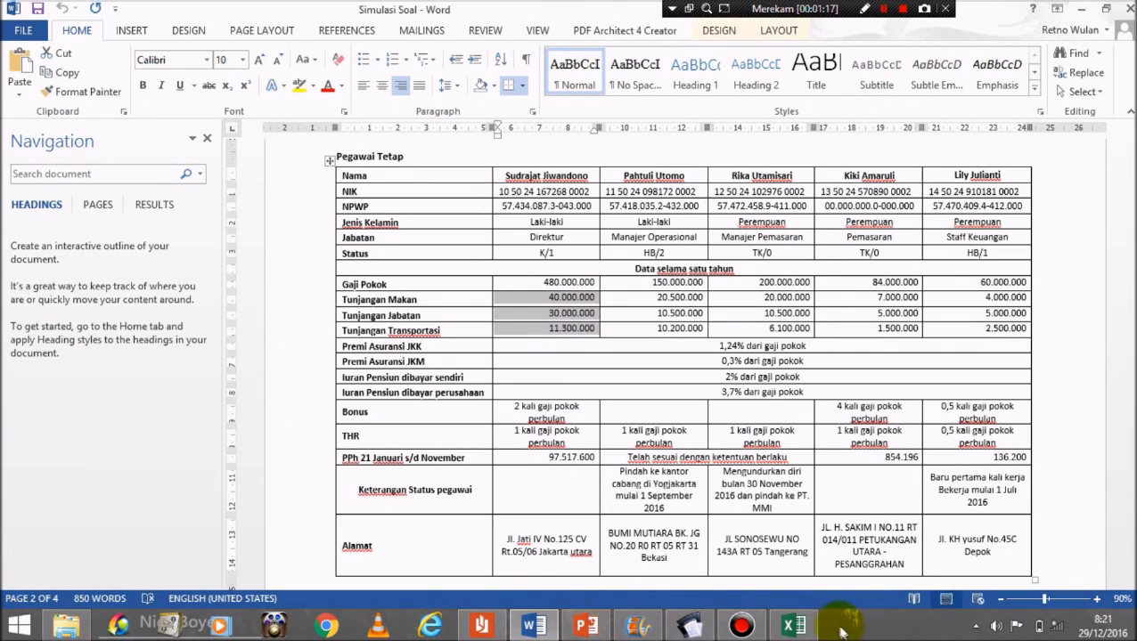
mouse_move(813, 630)
click(791, 561)
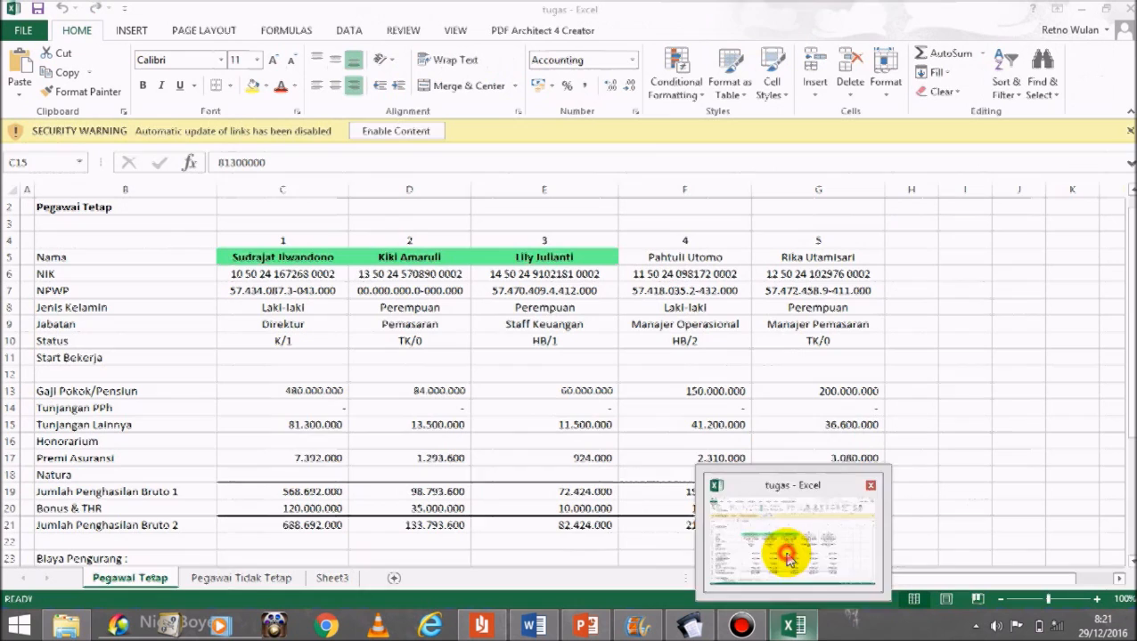
click(285, 459)
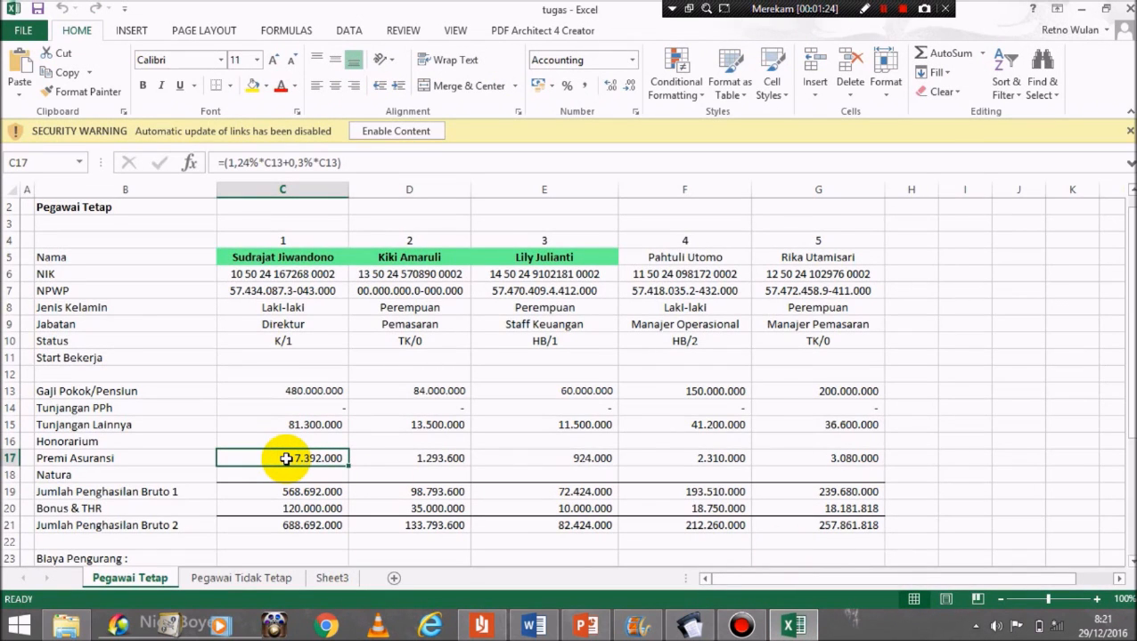
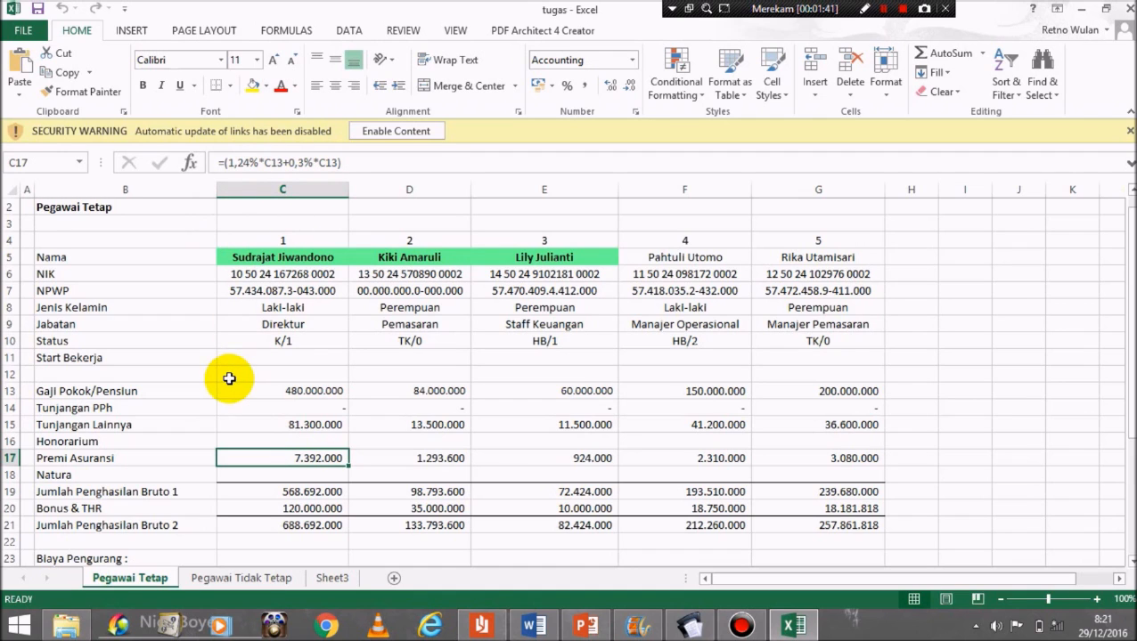
Step: Check the Pegawai Tetap formulas from Bonus & THR and gross income (C19–C21) down to net income in C27
click(281, 506)
key(Up)
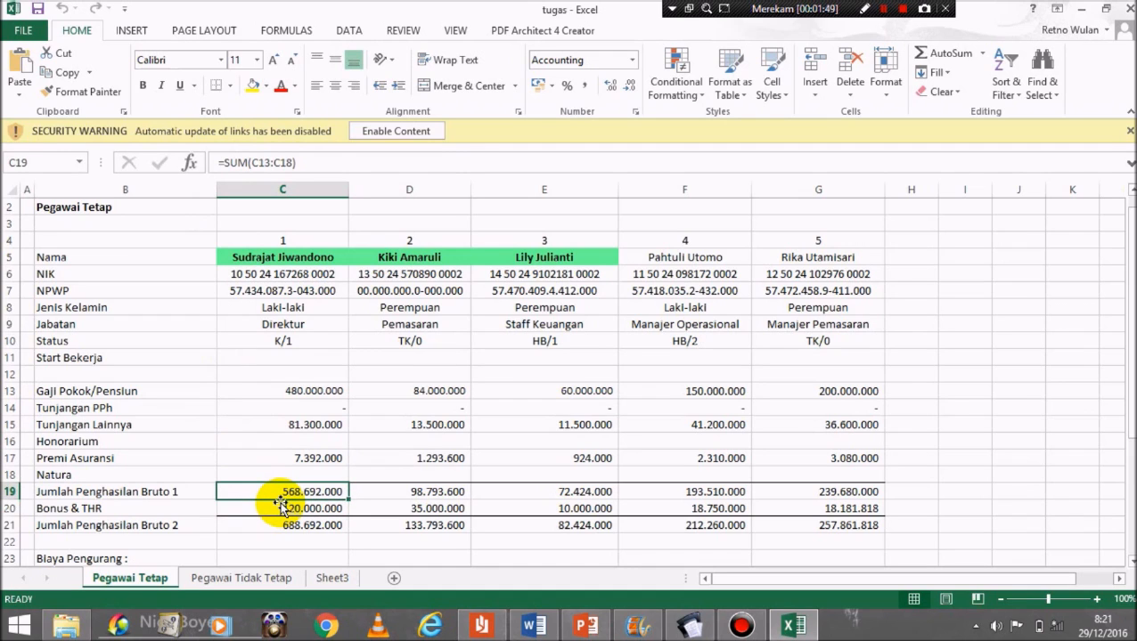
click(279, 504)
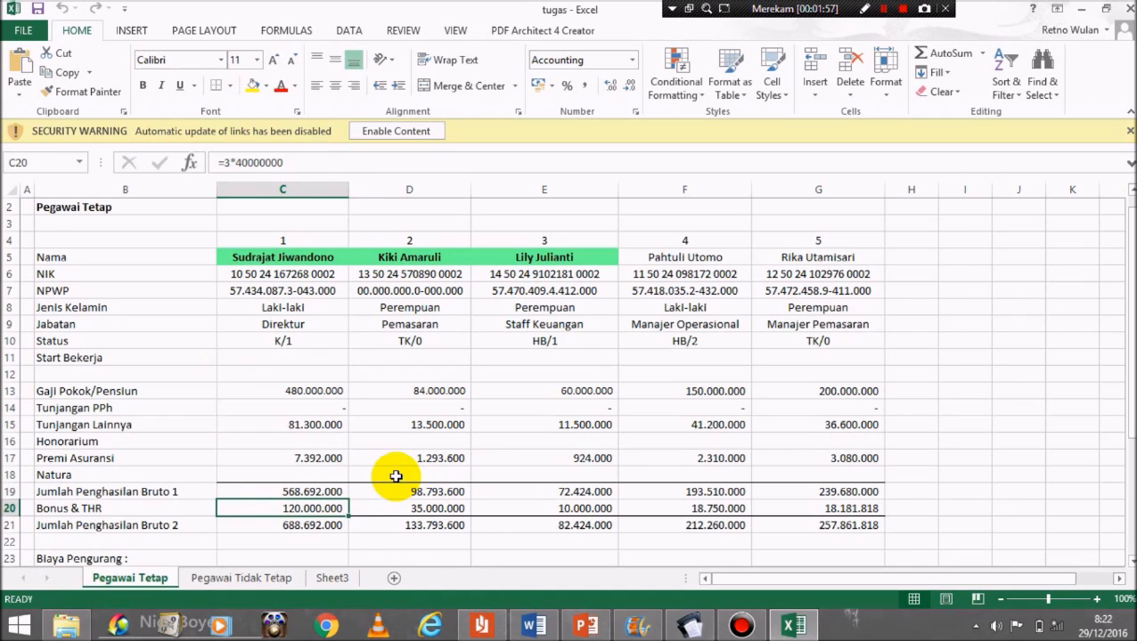
key(Down)
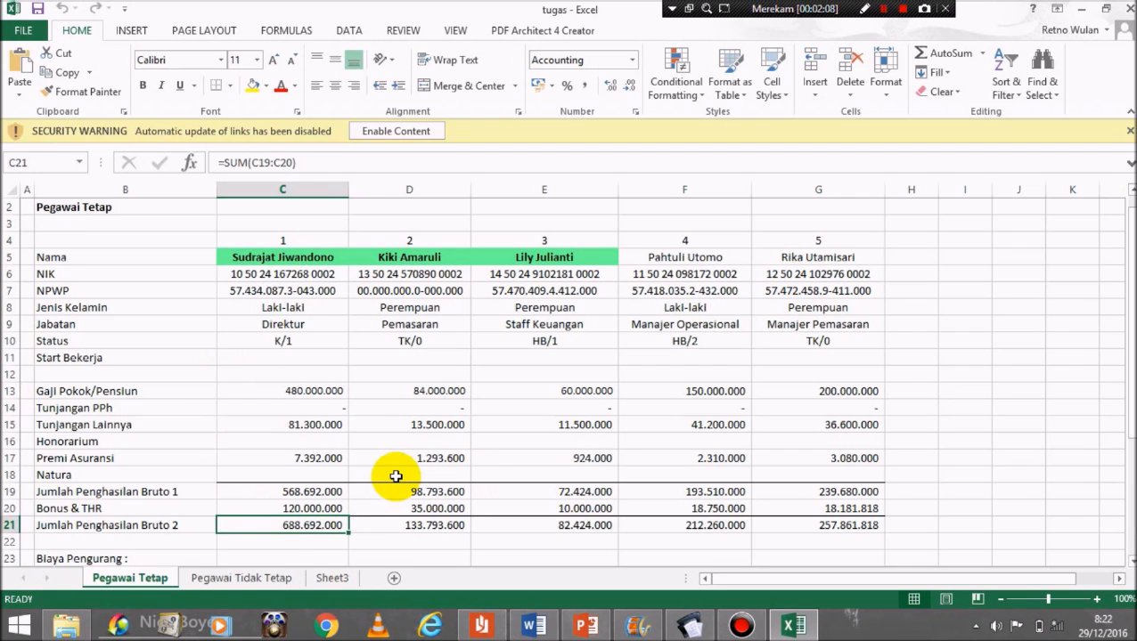
key(Down)
key(Down)
key(Down)
key(Up)
key(Down)
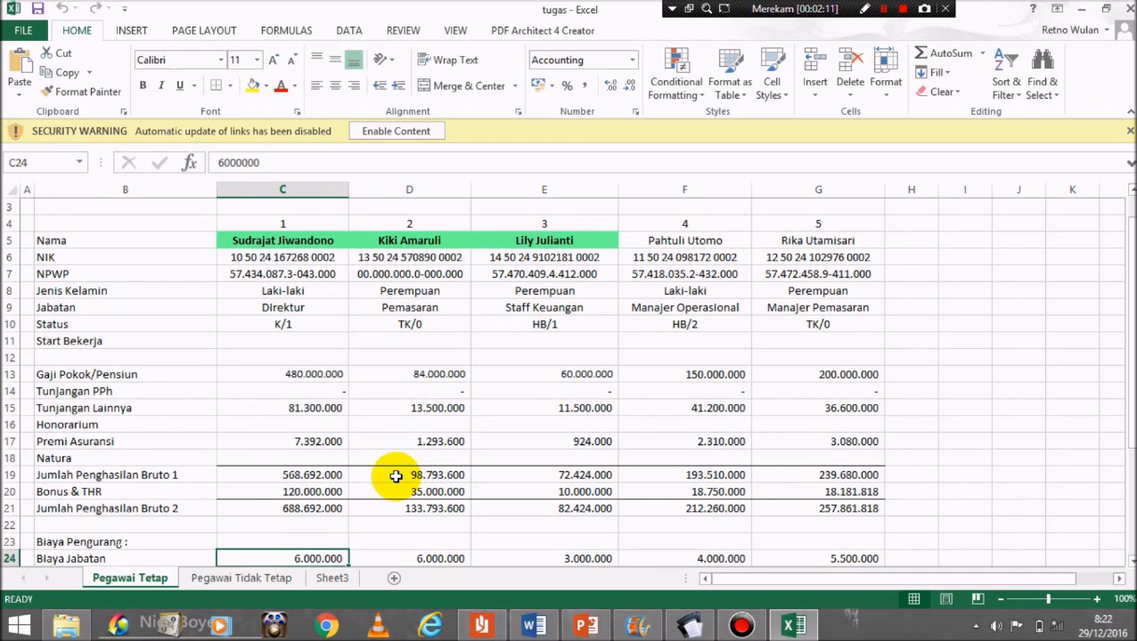
key(Down)
key(Up)
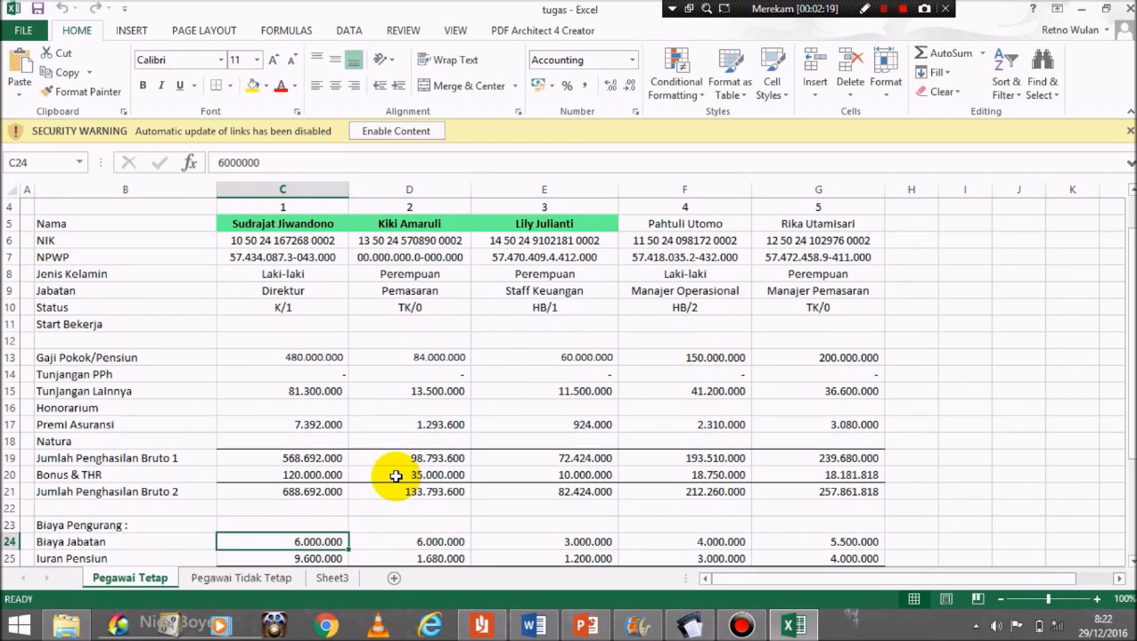
key(Down)
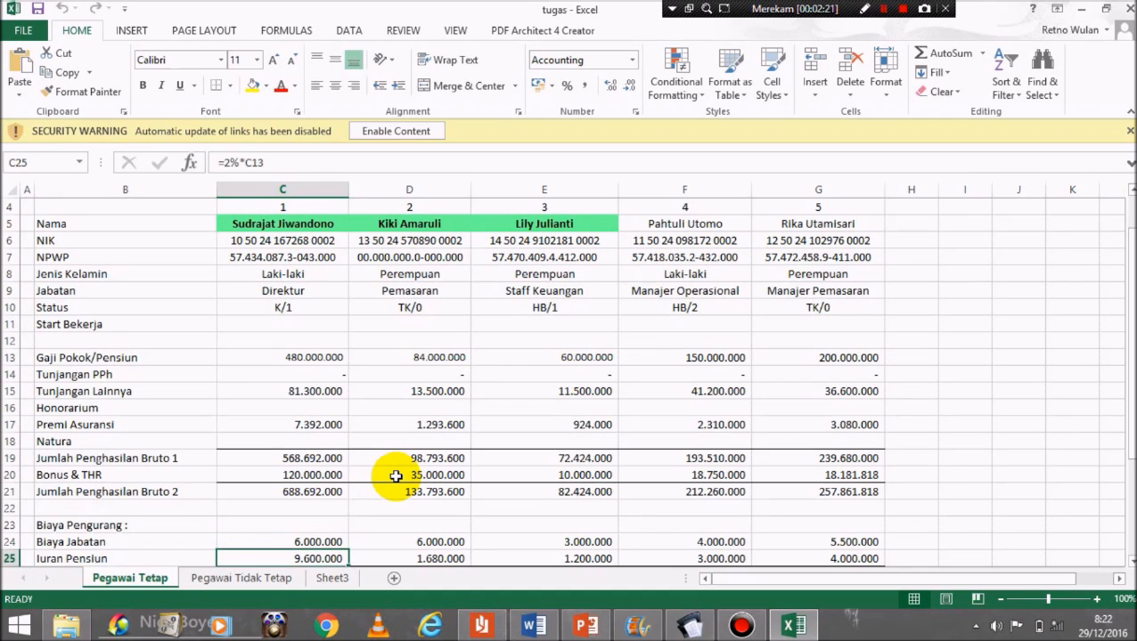
scroll(396, 476, down, 1)
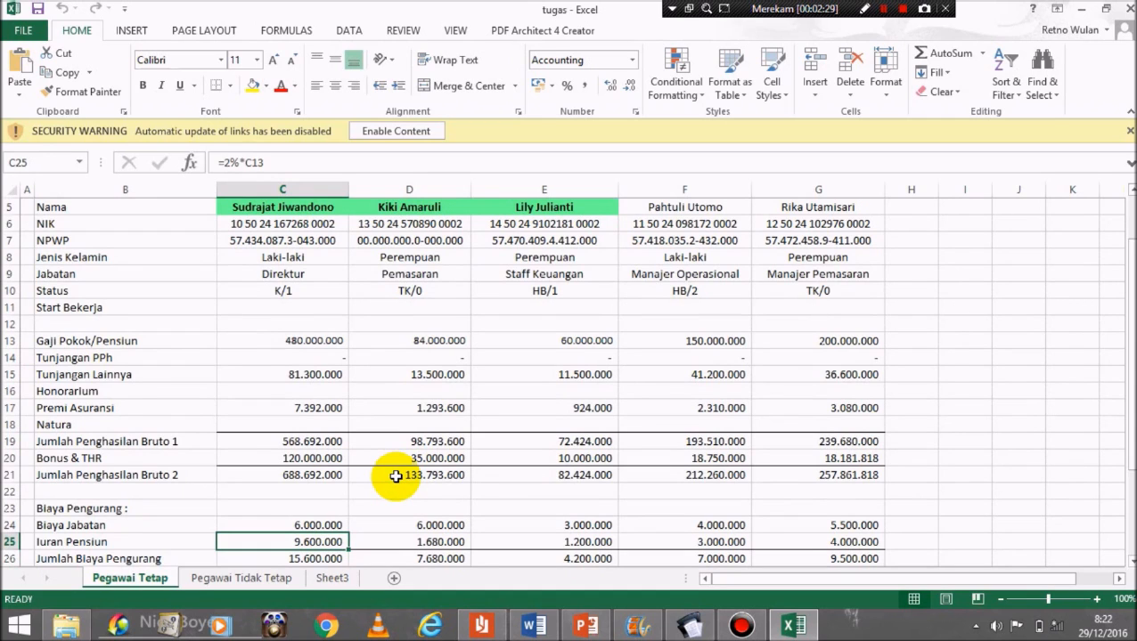
key(Down)
key(Down)
key(Down)
key(Down)
key(Up)
key(Up)
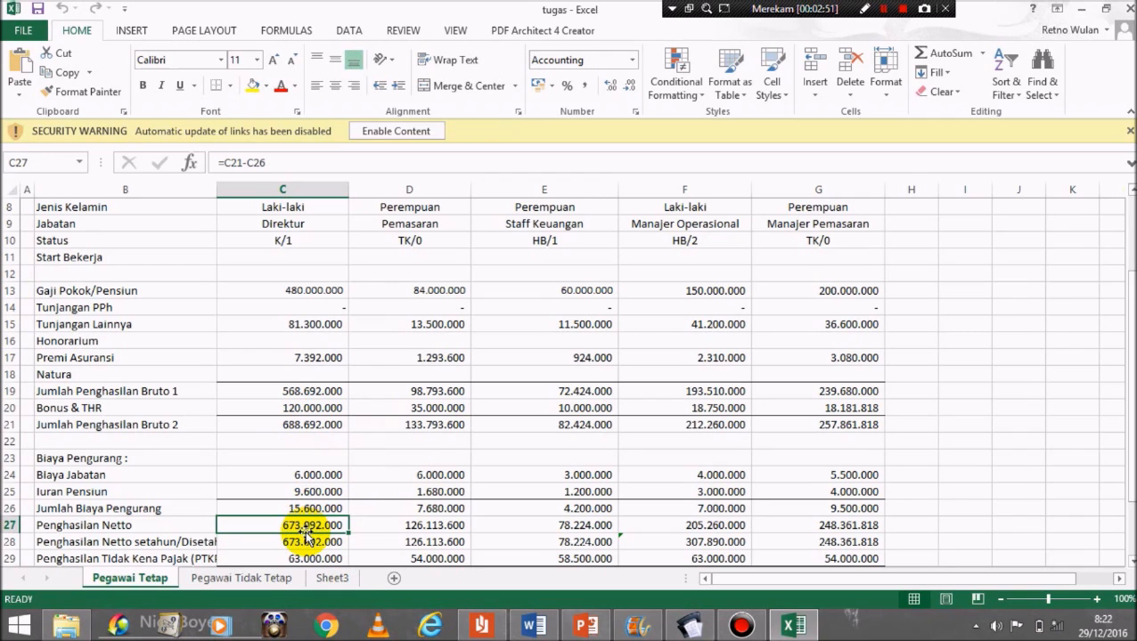
Step: Review the annualised net income, non-taxable income, taxable income and rounded taxable income in C28–C31
click(304, 536)
key(Down)
key(Down)
key(Down)
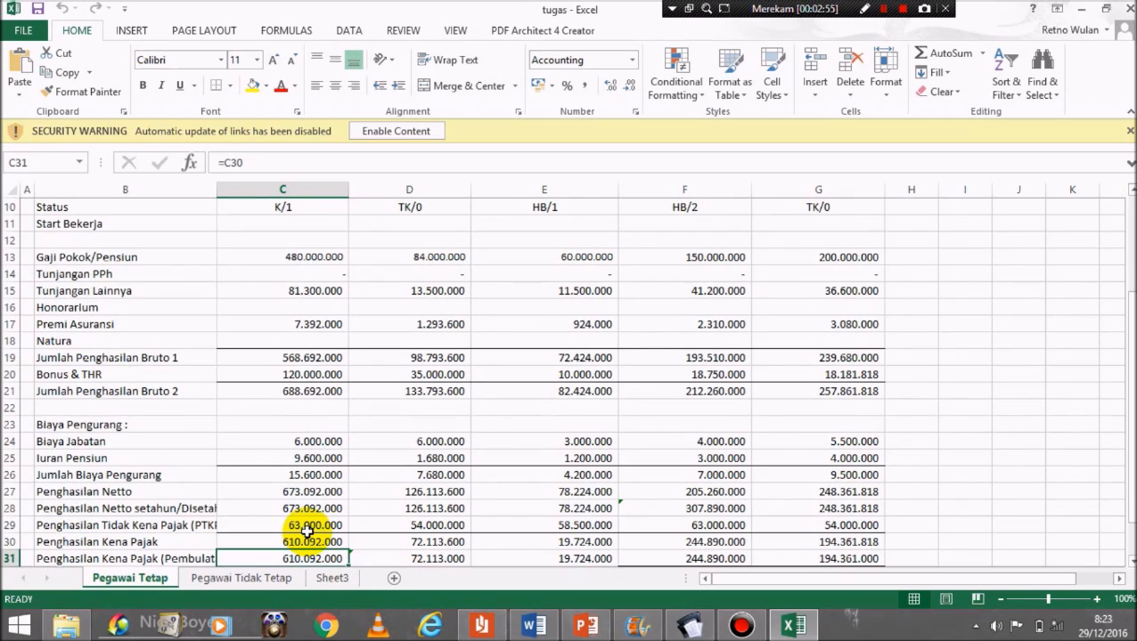
click(314, 526)
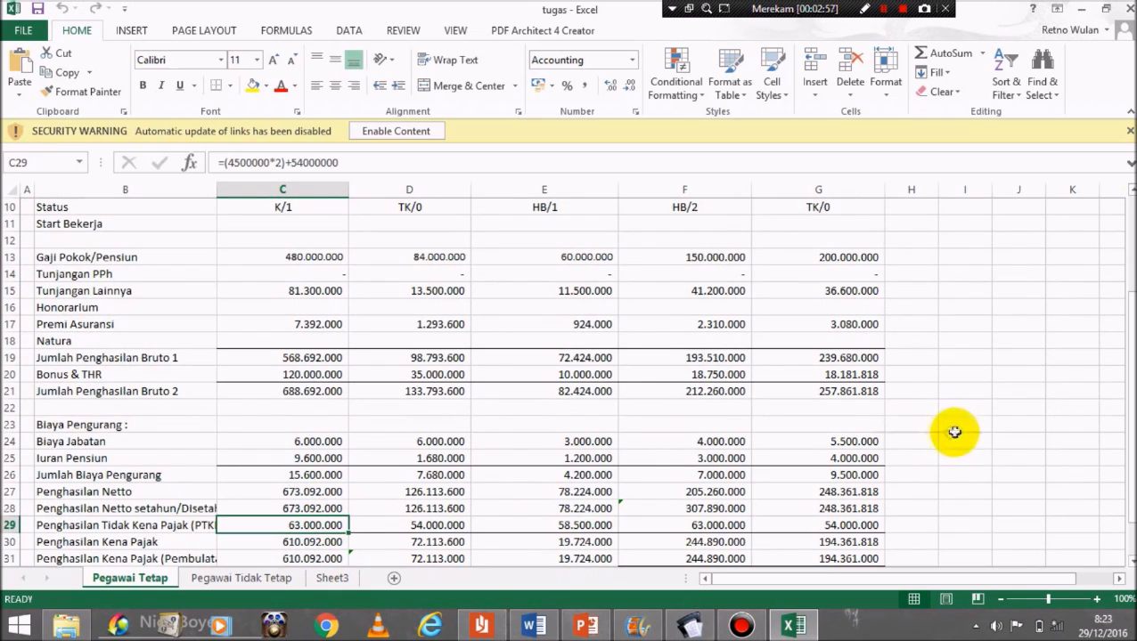
drag(1128, 418, 1130, 442)
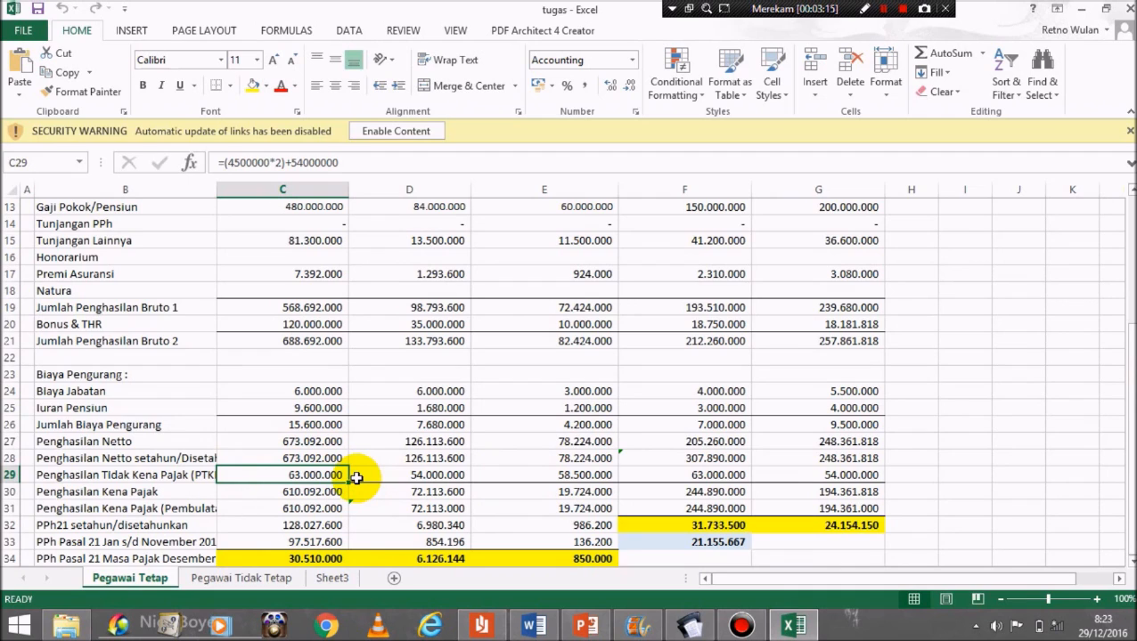
key(Down)
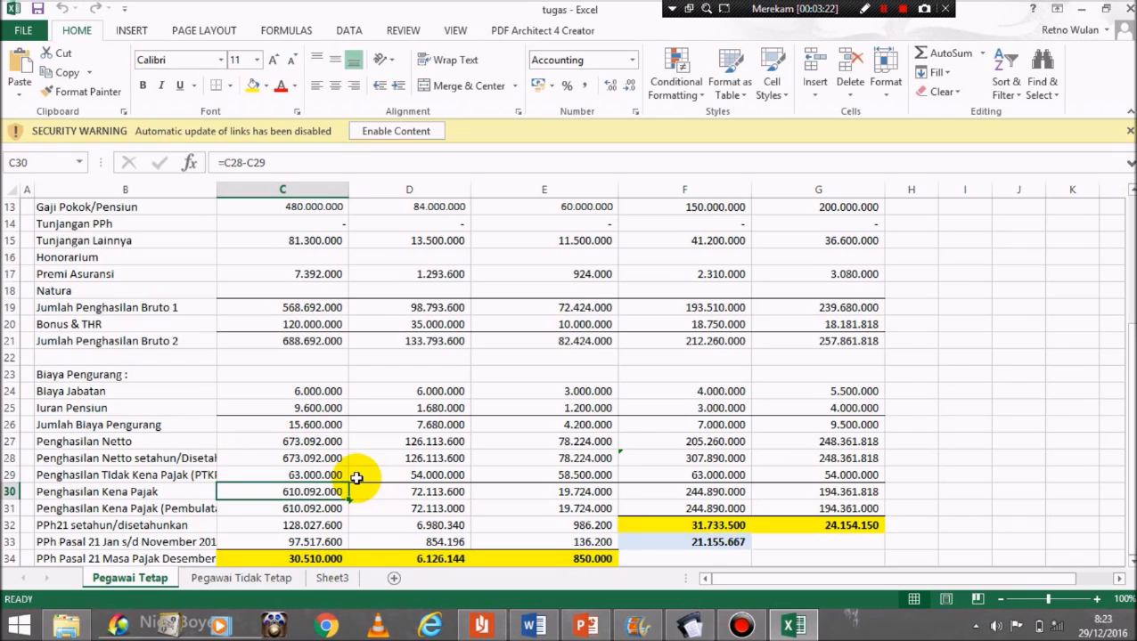
key(Up)
key(Up)
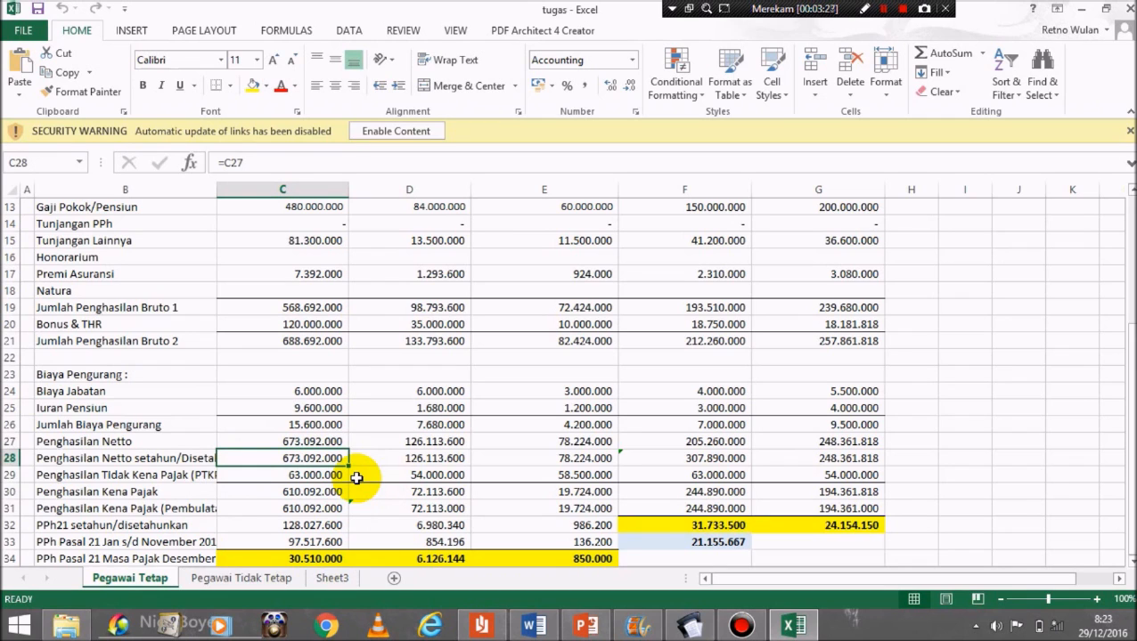
key(Down)
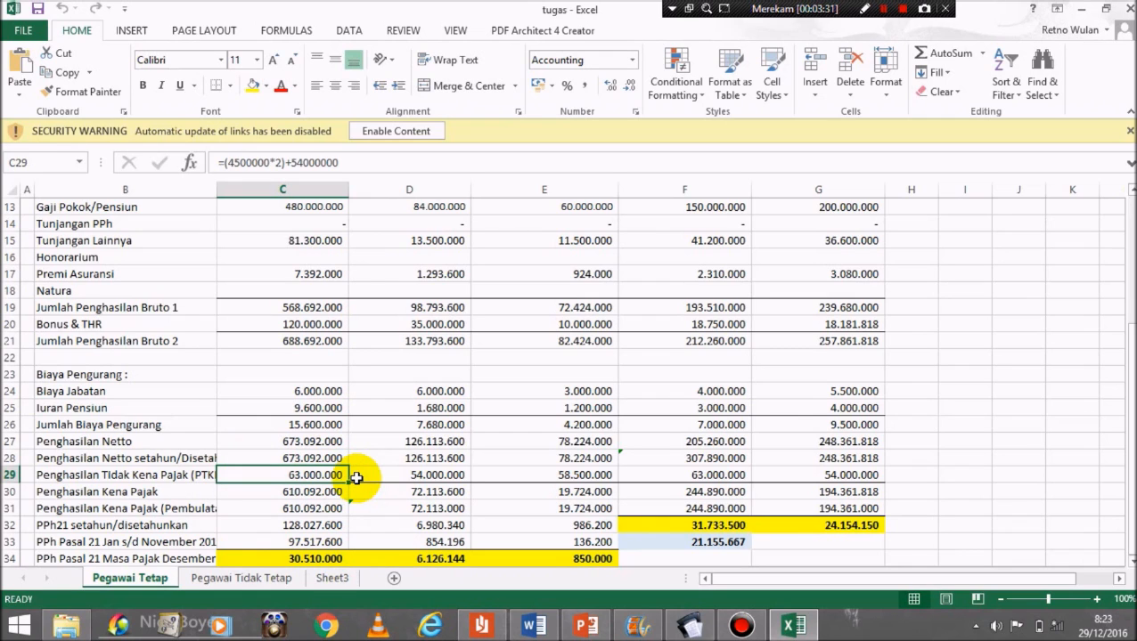
key(Down)
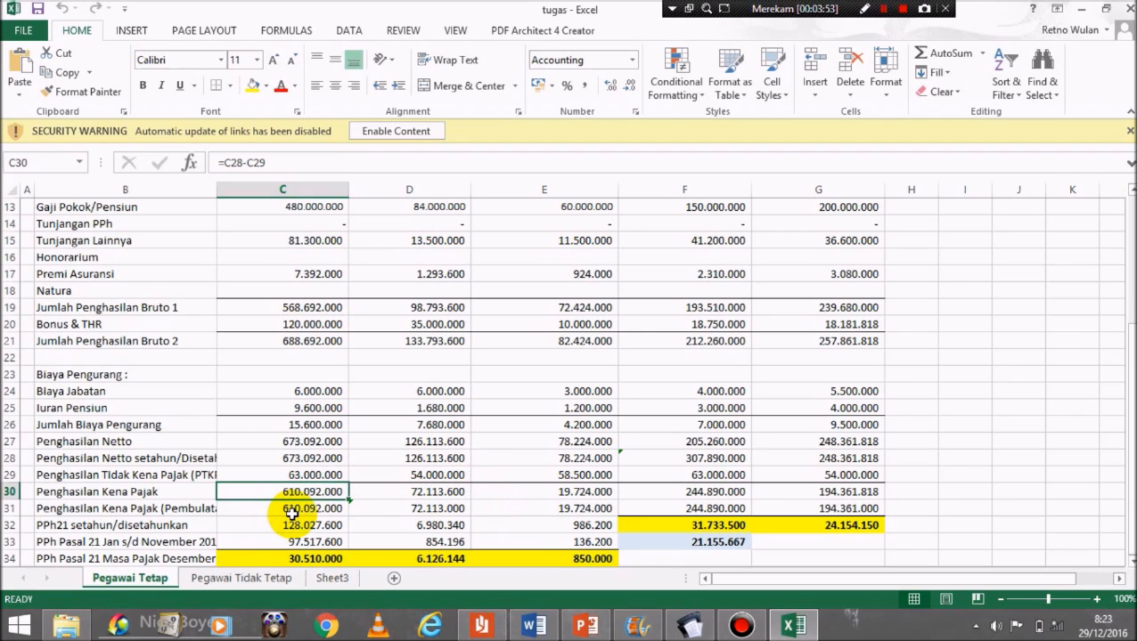
click(305, 509)
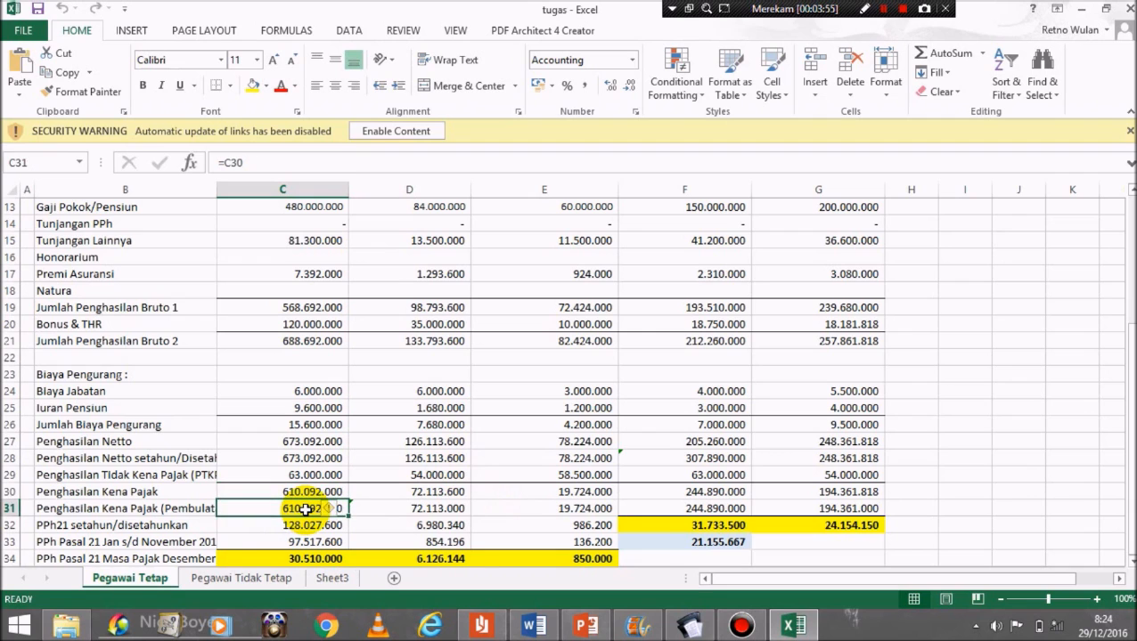
key(Right)
key(Right)
key(Right)
key(Right)
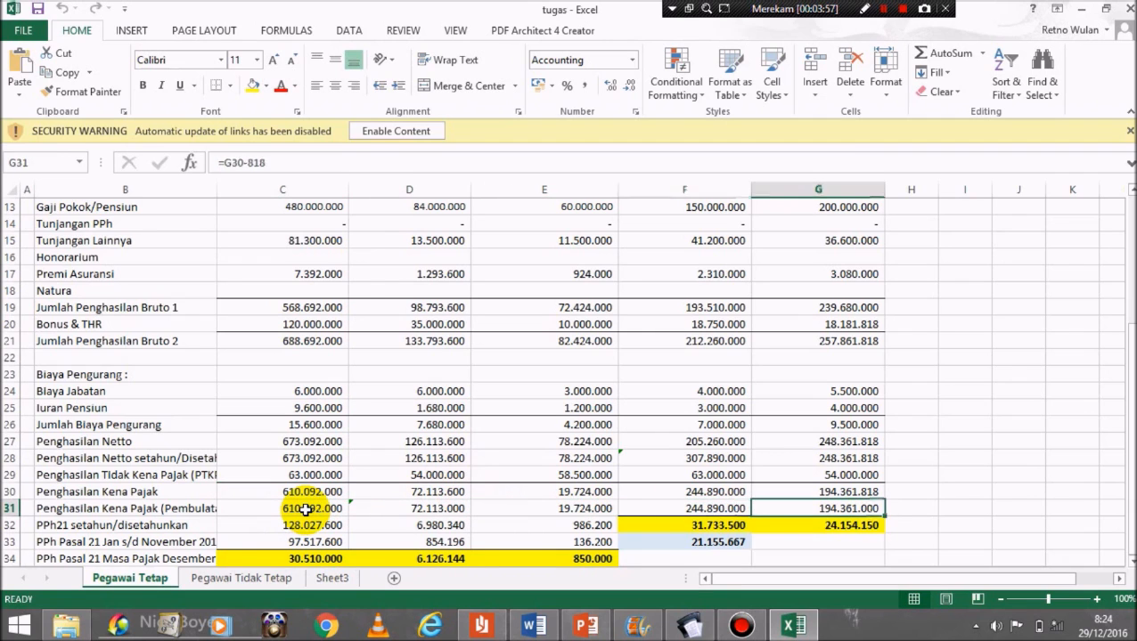
key(Left)
key(Left)
key(Left)
key(Left)
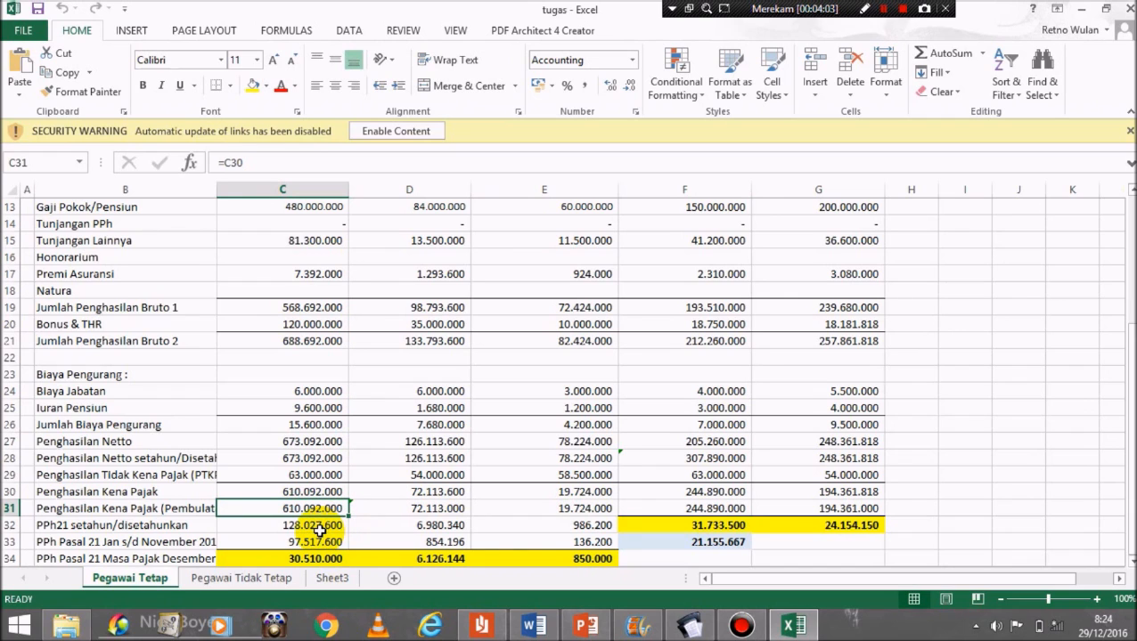
Step: Verify the annual PPh 21 formula in C32, January–November tax in C33 and December PPh 21 in C34
click(319, 530)
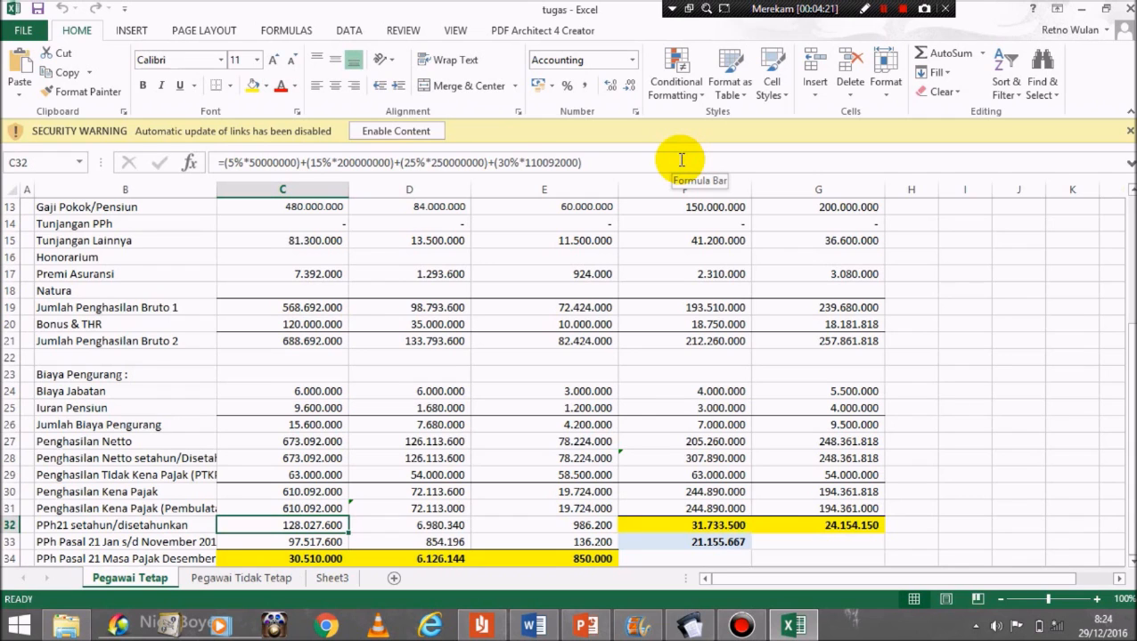
click(681, 160)
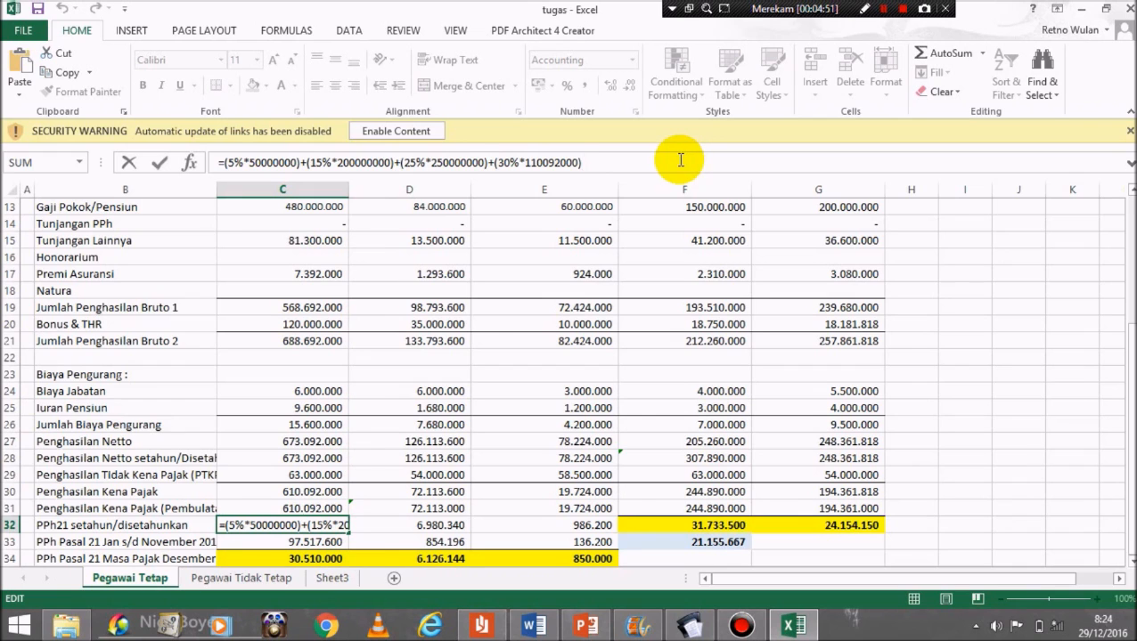
click(386, 525)
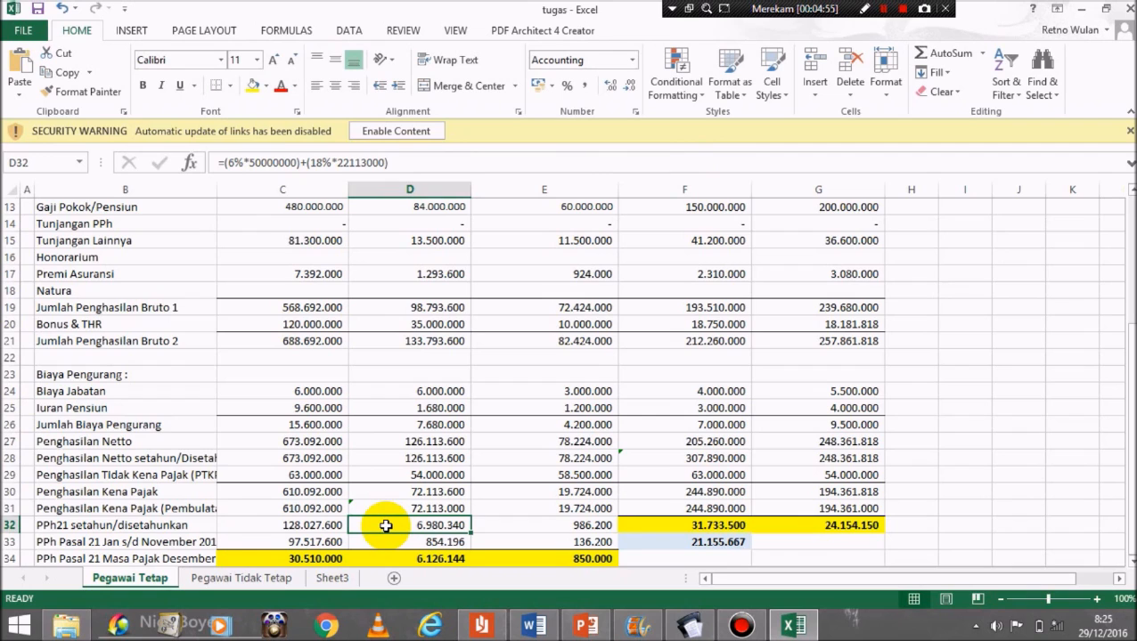
key(Left)
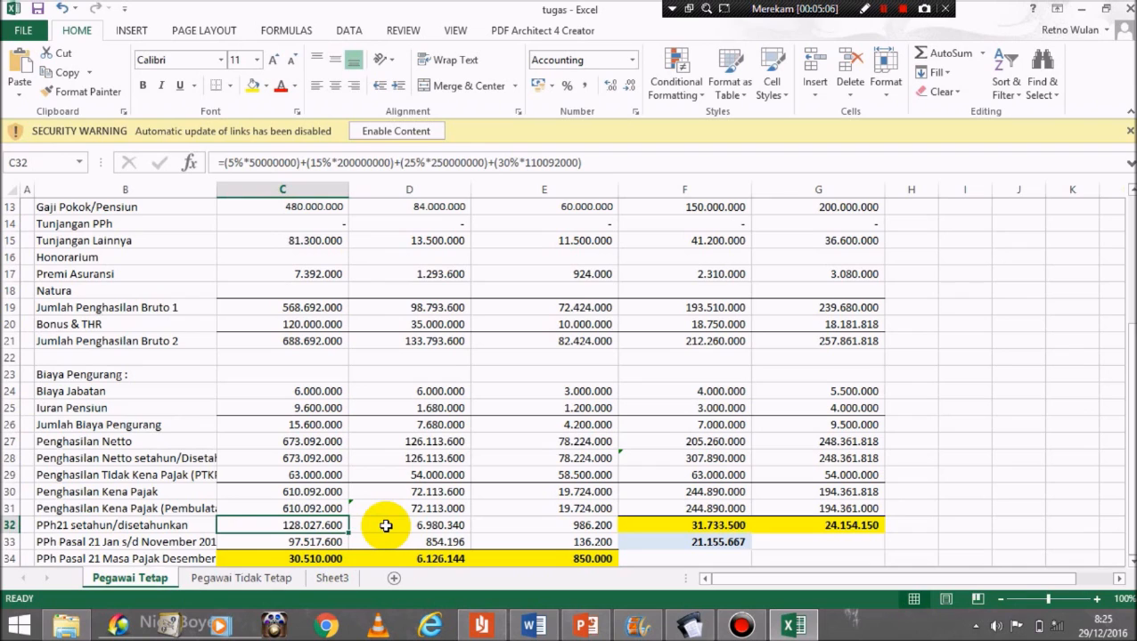
key(Down)
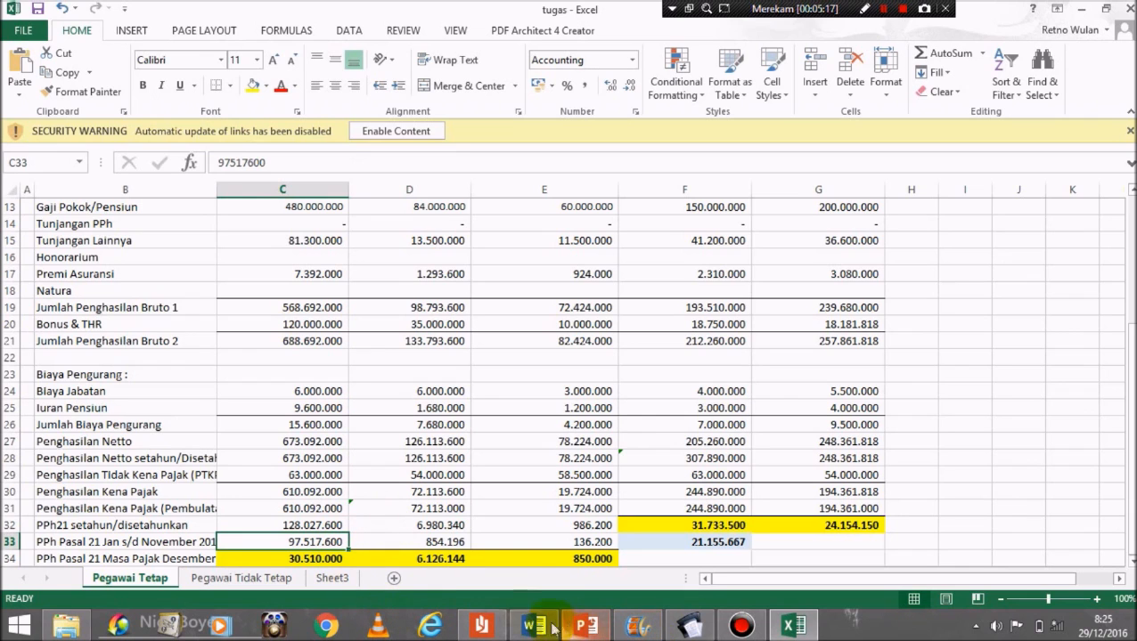
click(315, 563)
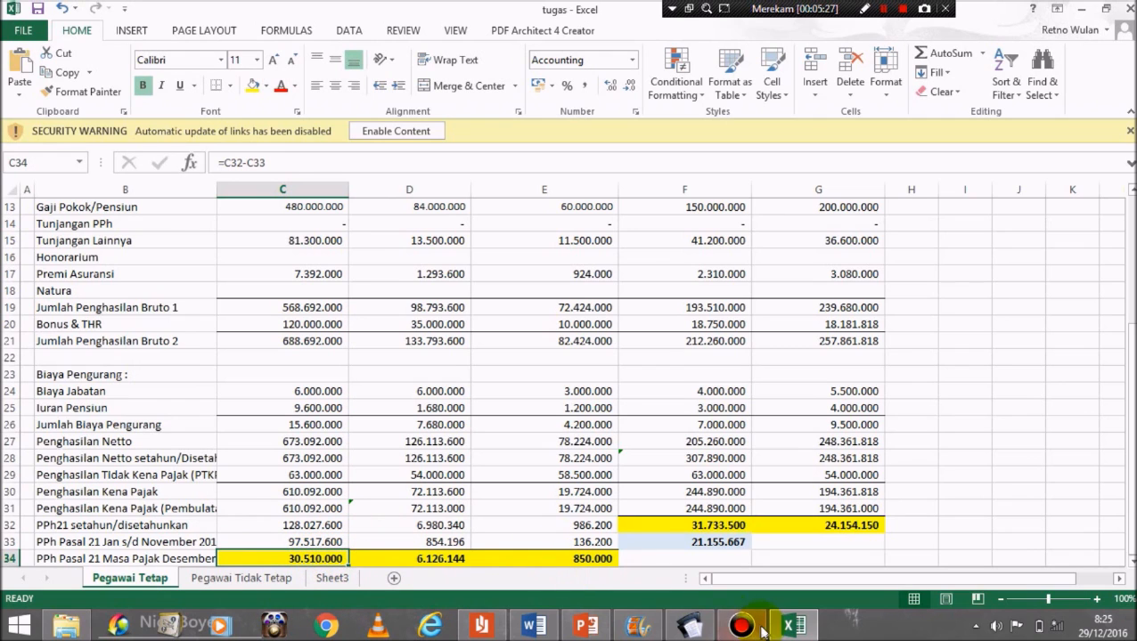
Step: In eSPT Masa 21, open the Jabatan list under Referensi > Kode
mouse_move(692, 626)
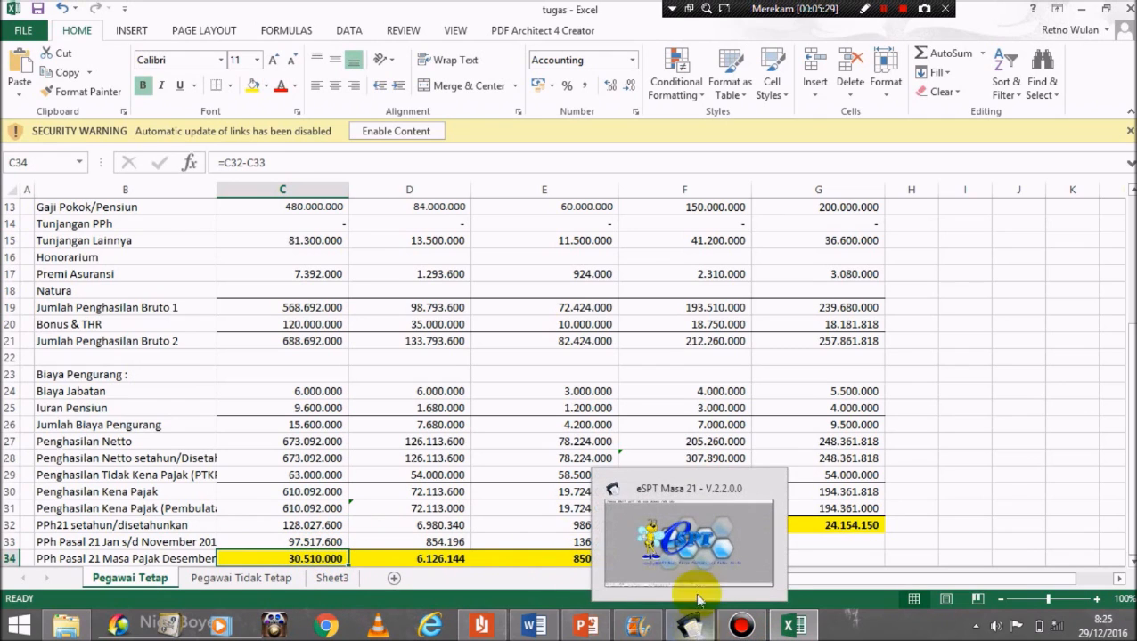
click(695, 551)
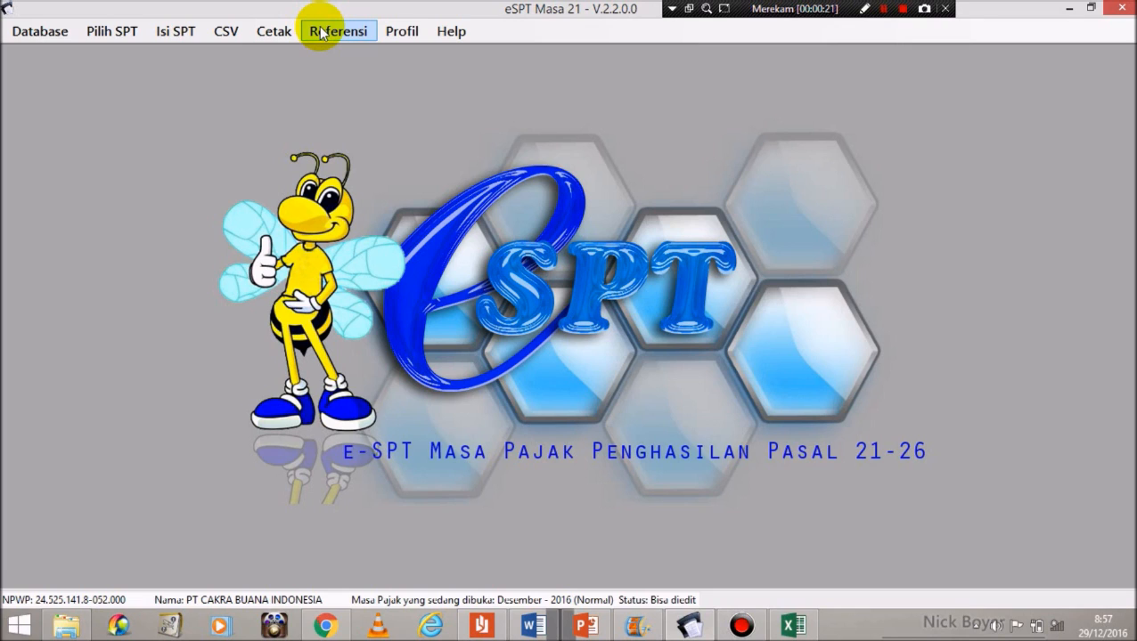
click(320, 32)
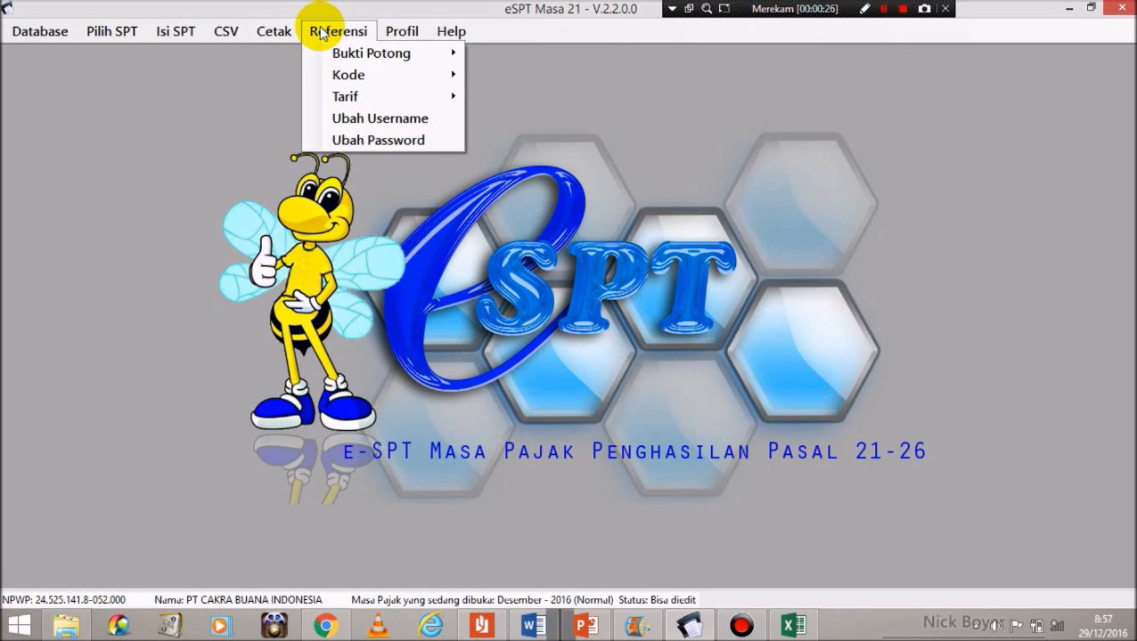
mouse_move(367, 73)
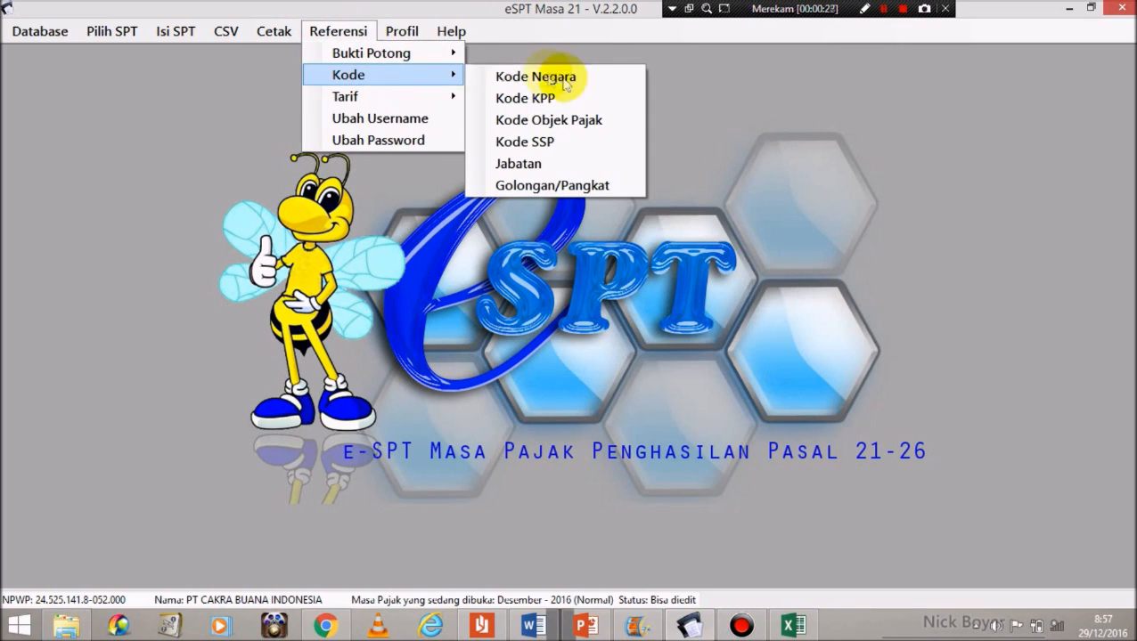
click(537, 173)
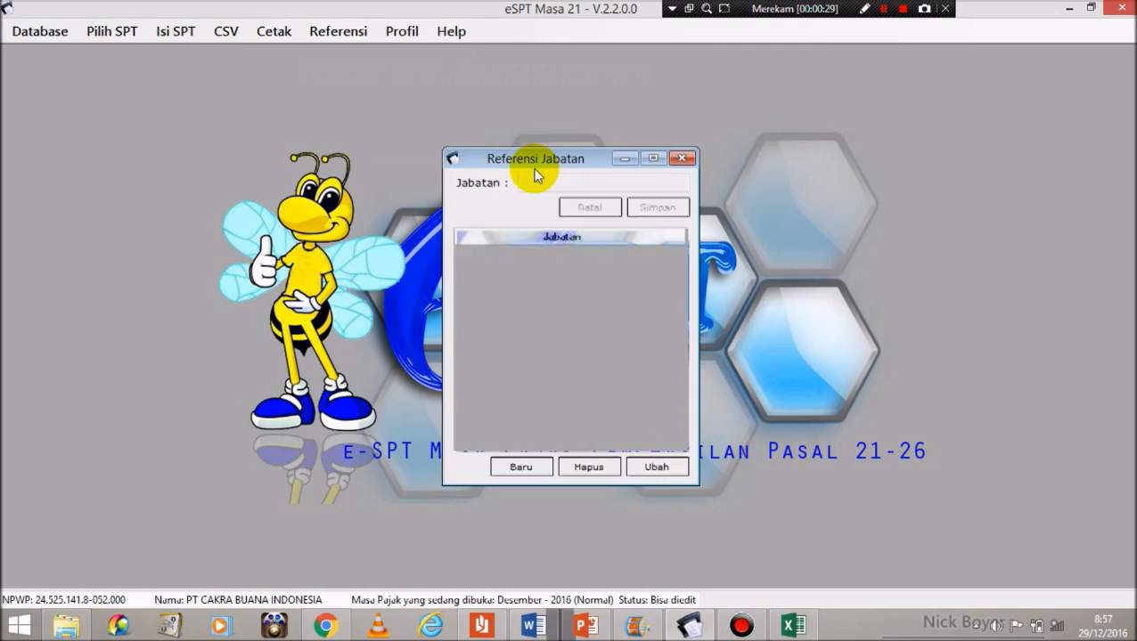
click(533, 626)
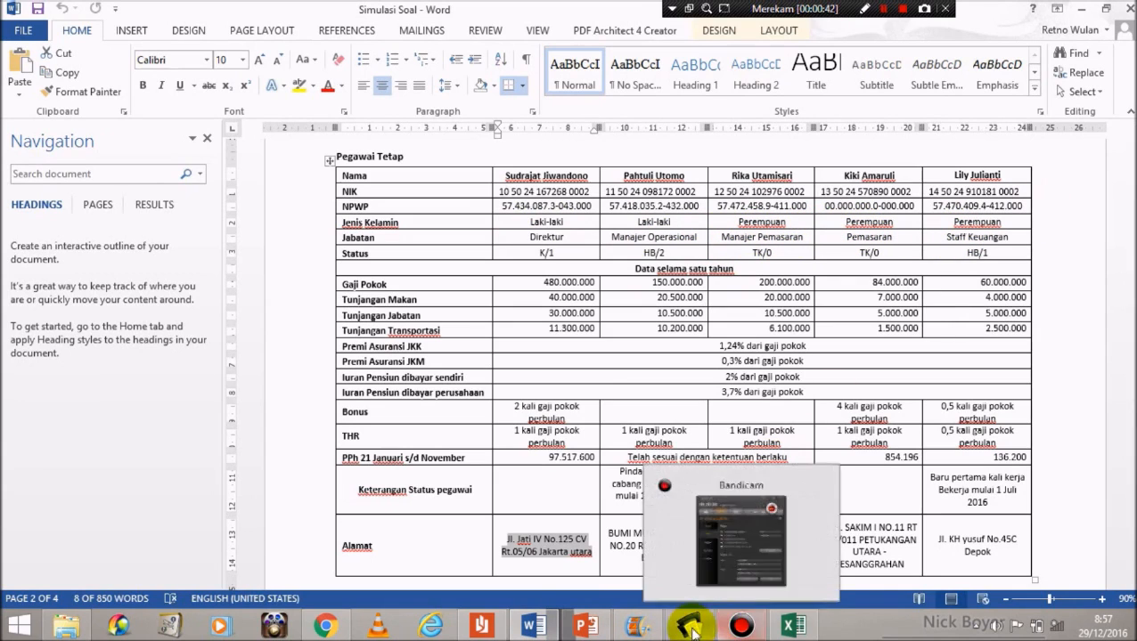
Step: Add the job titles DIREKTUR and MANAJER OPERASIONAL to Referensi Jabatan
mouse_move(690, 626)
click(686, 533)
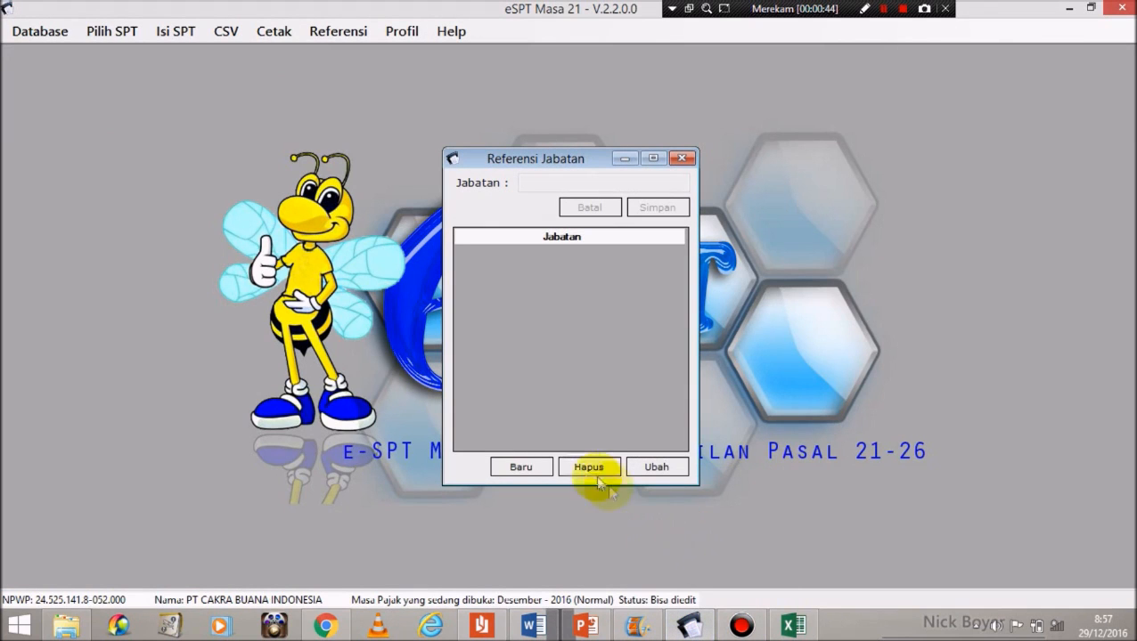
click(522, 468)
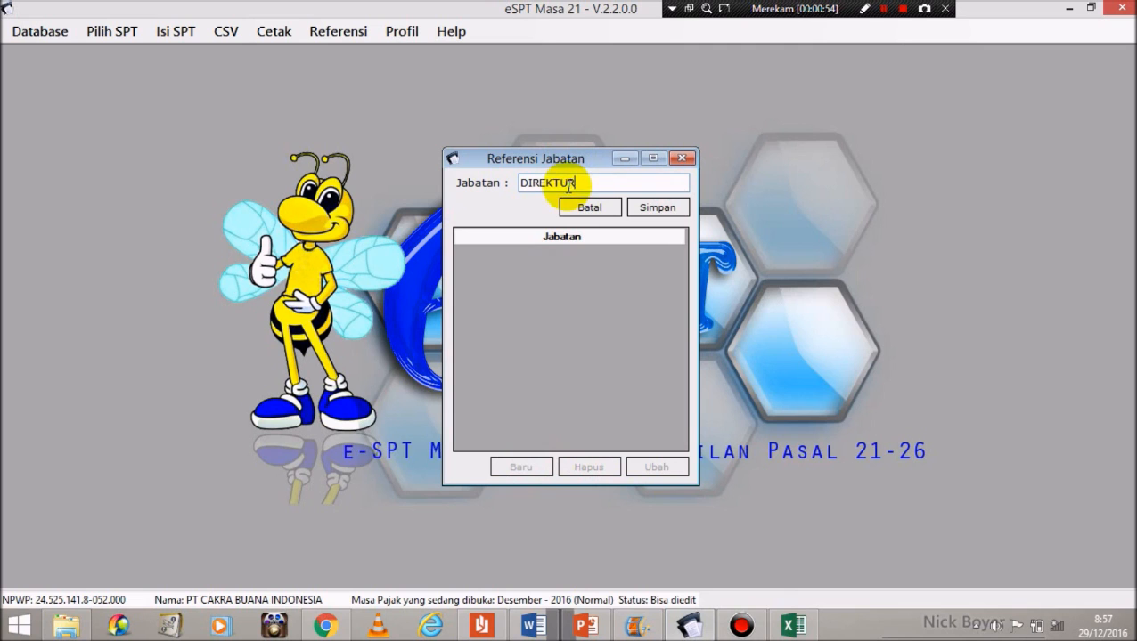
click(667, 207)
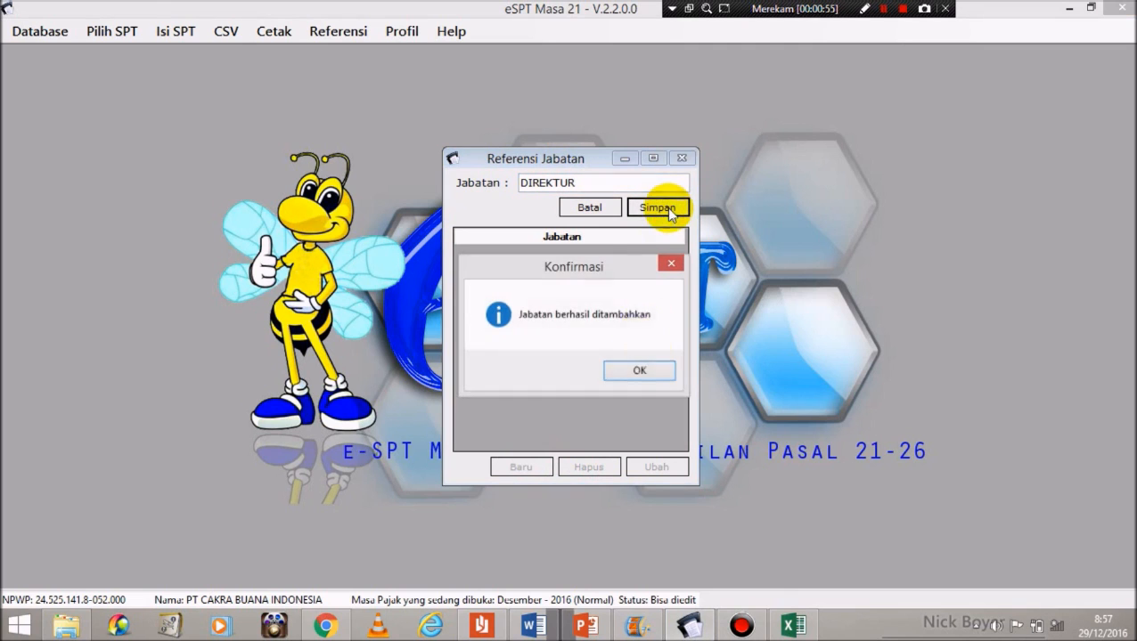
click(641, 369)
click(524, 463)
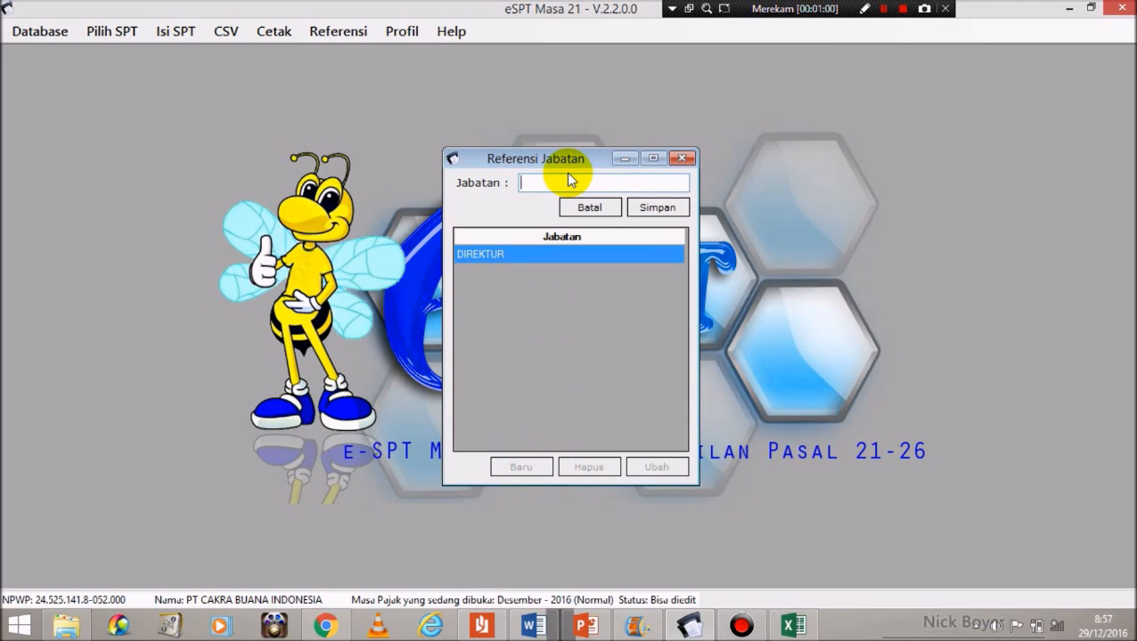
text(MANAJER OPERASIONAL)
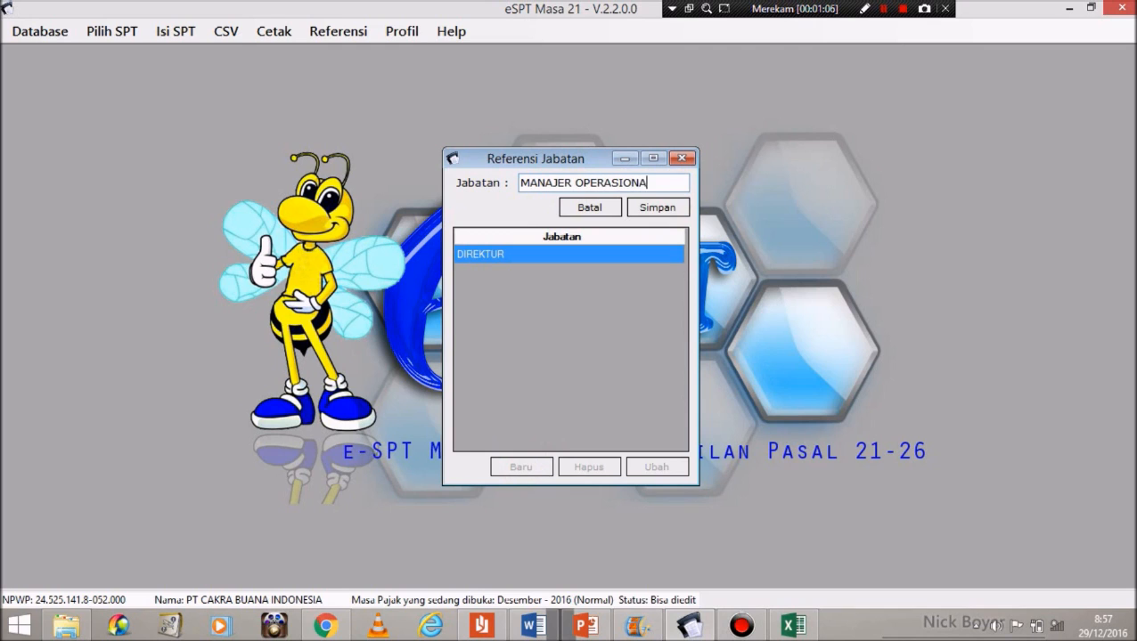
click(661, 207)
click(635, 370)
Step: Add MANAJER PEMASARAN, PEMASARAN and STAFF KEUANGAN, then close the Jabatan list
click(521, 470)
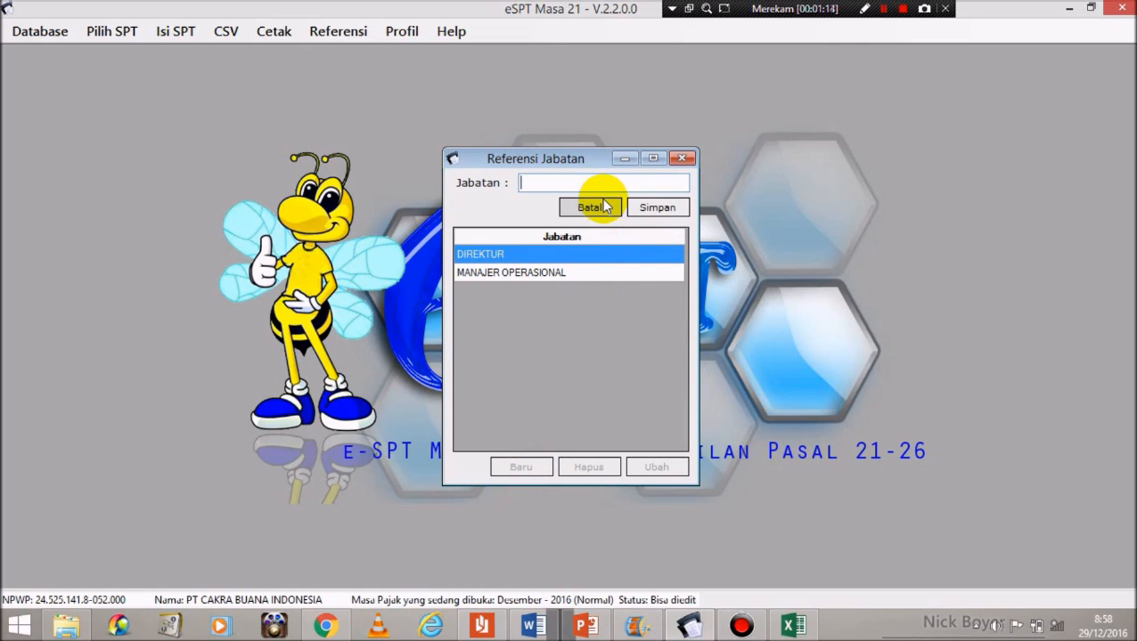
text(MANAJER PEMASARAN)
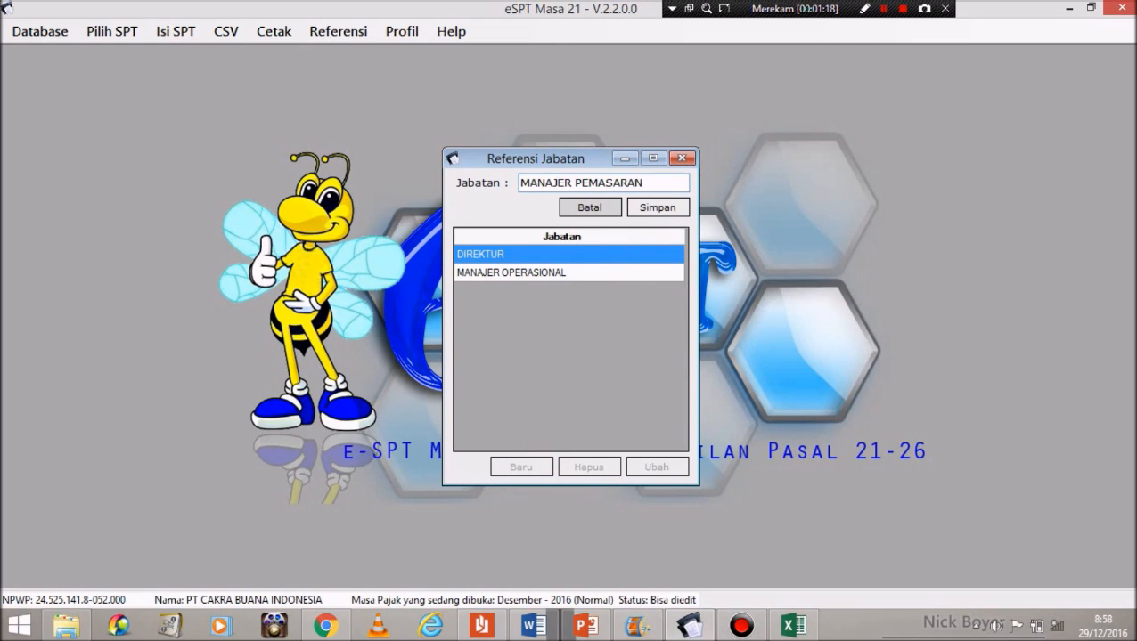
click(658, 207)
click(635, 366)
click(526, 465)
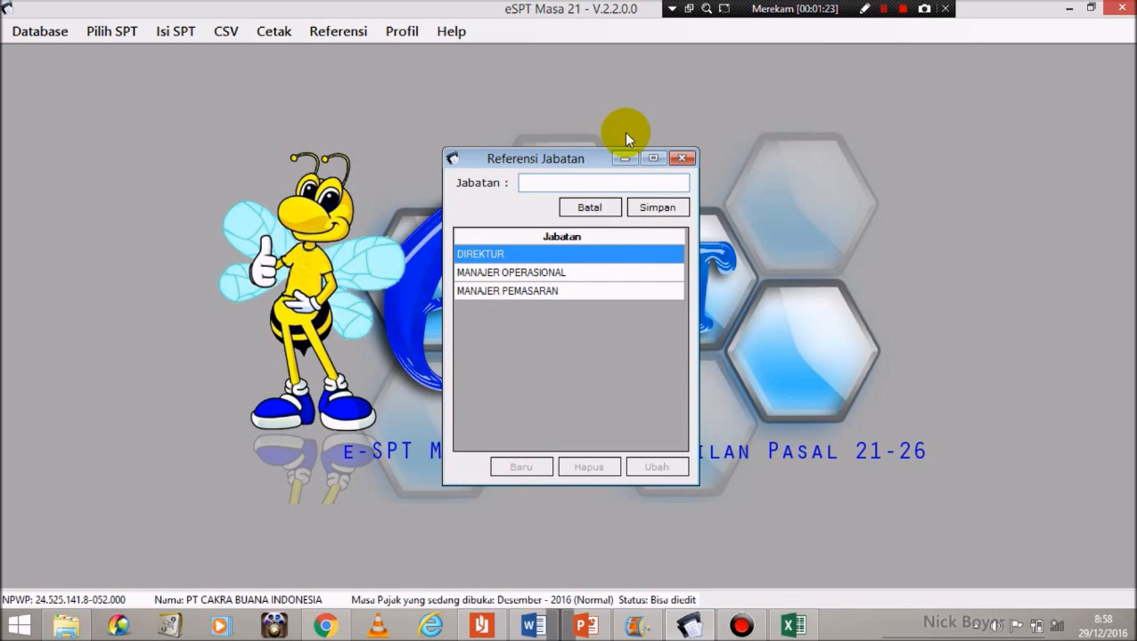
text(PEMASARAN)
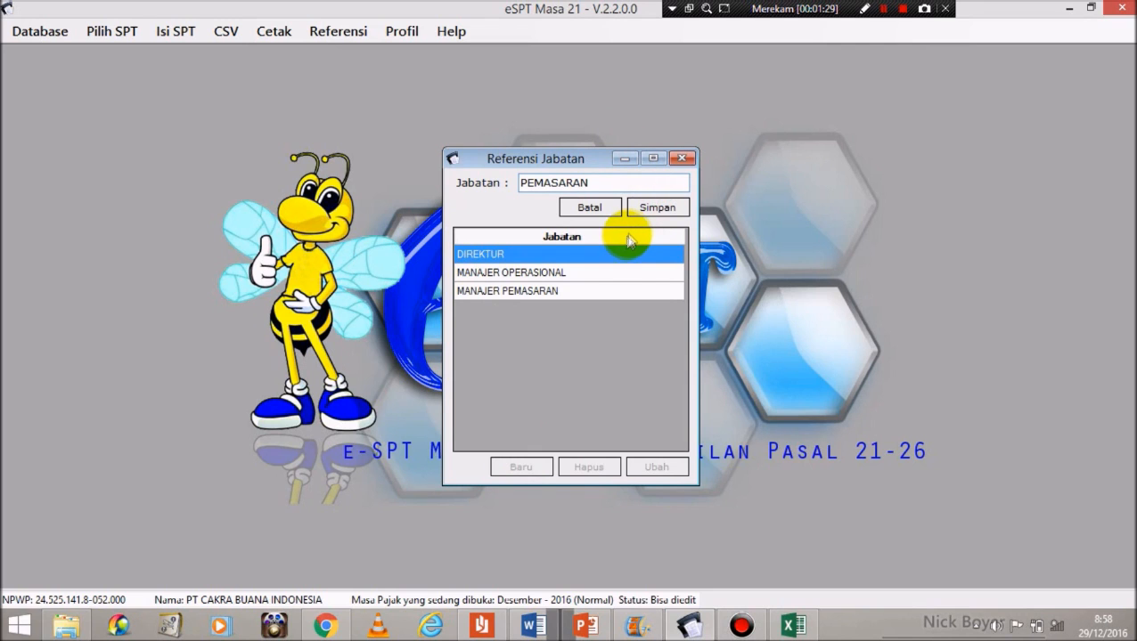
click(655, 207)
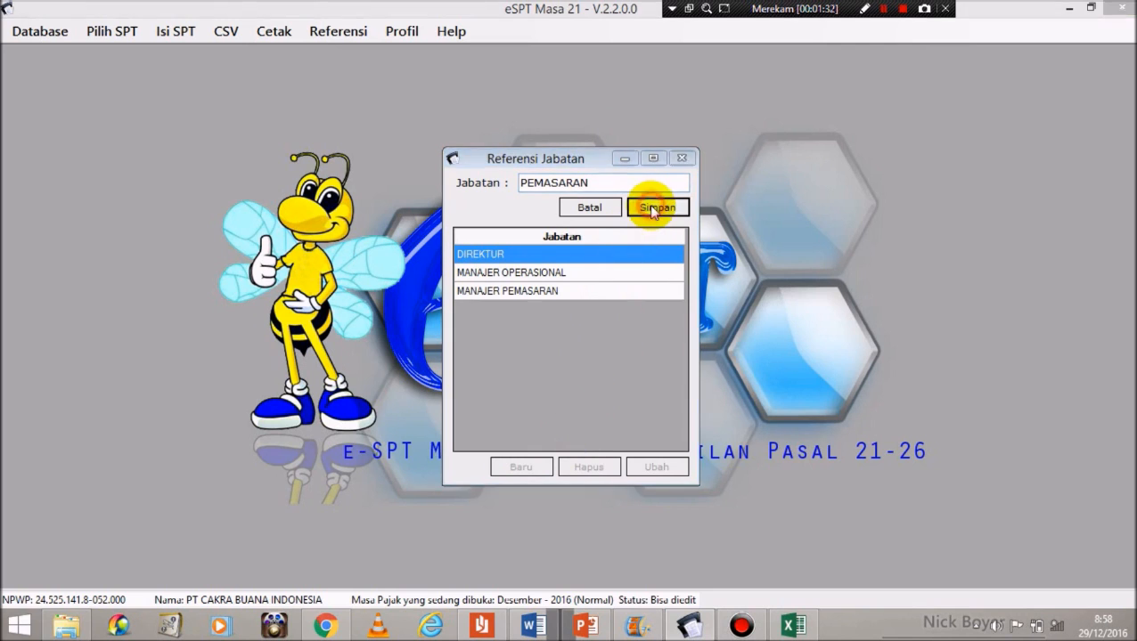
click(628, 369)
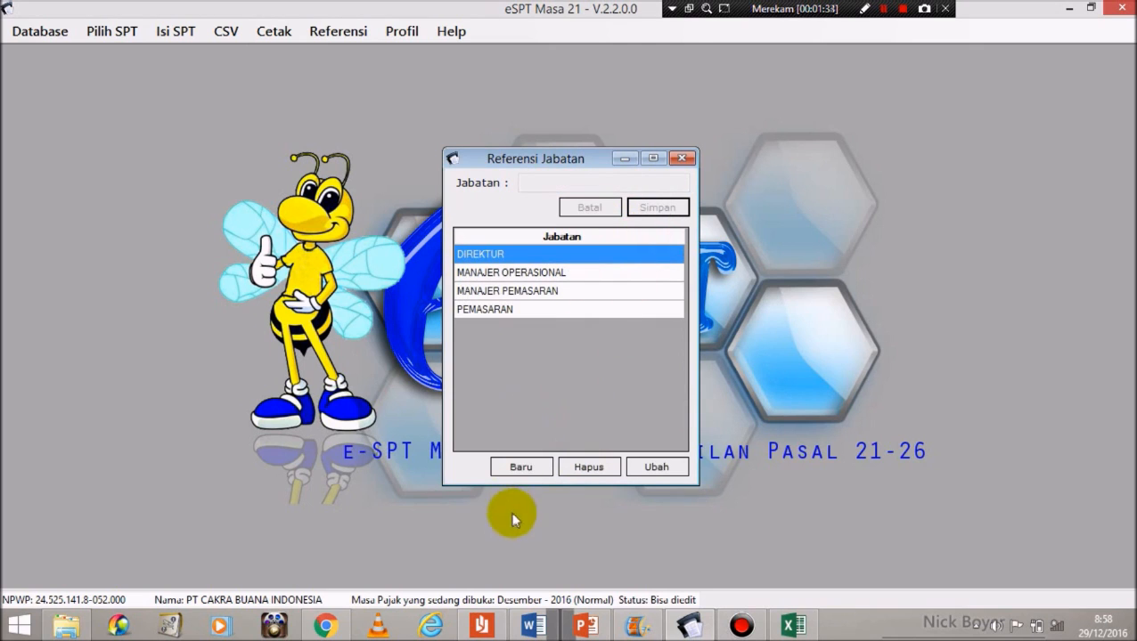
click(522, 467)
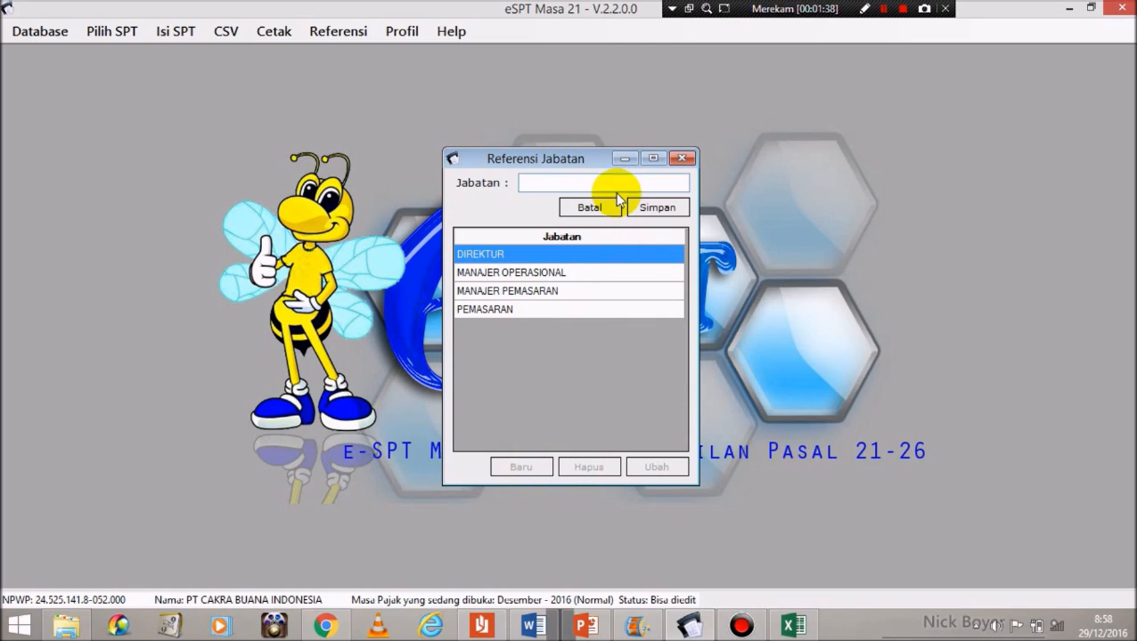
text(STAFF KEUANGAN)
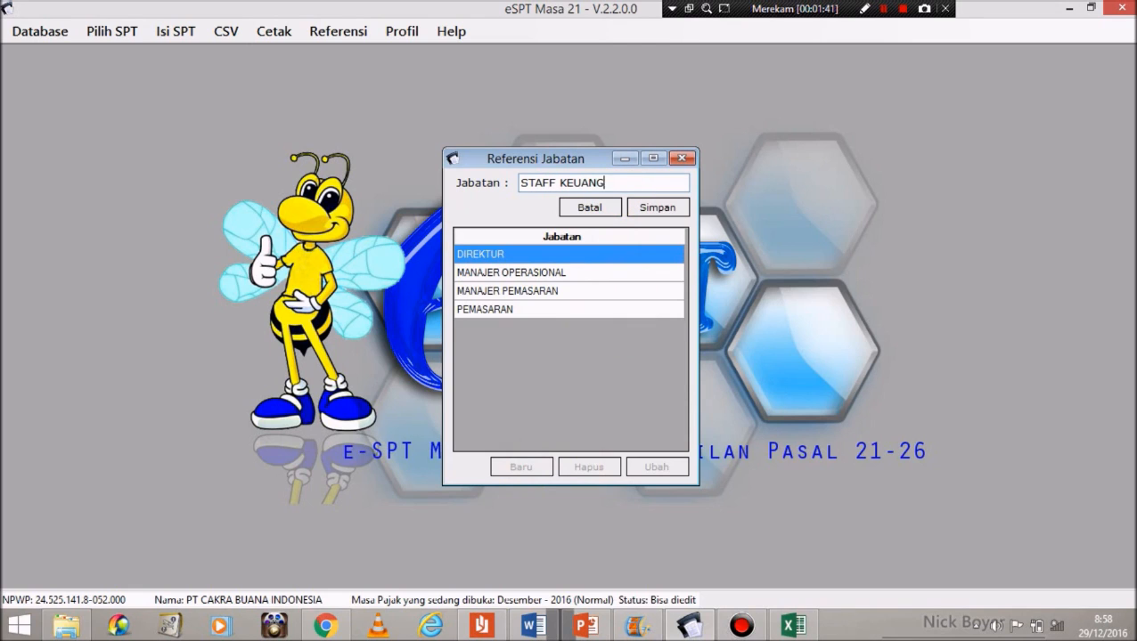
click(659, 209)
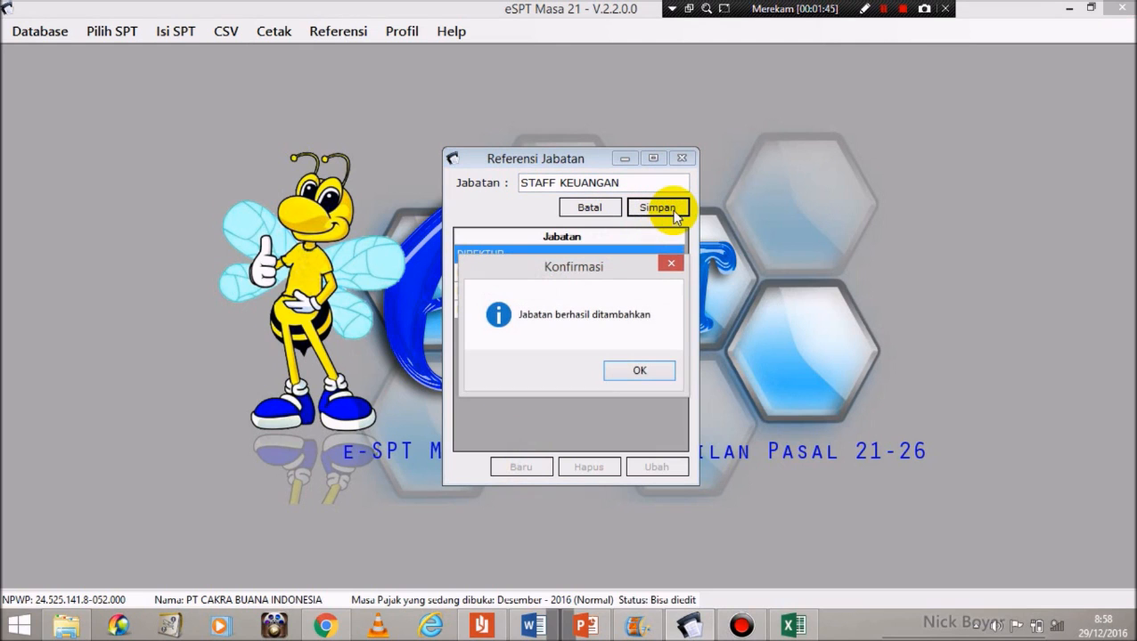
click(637, 372)
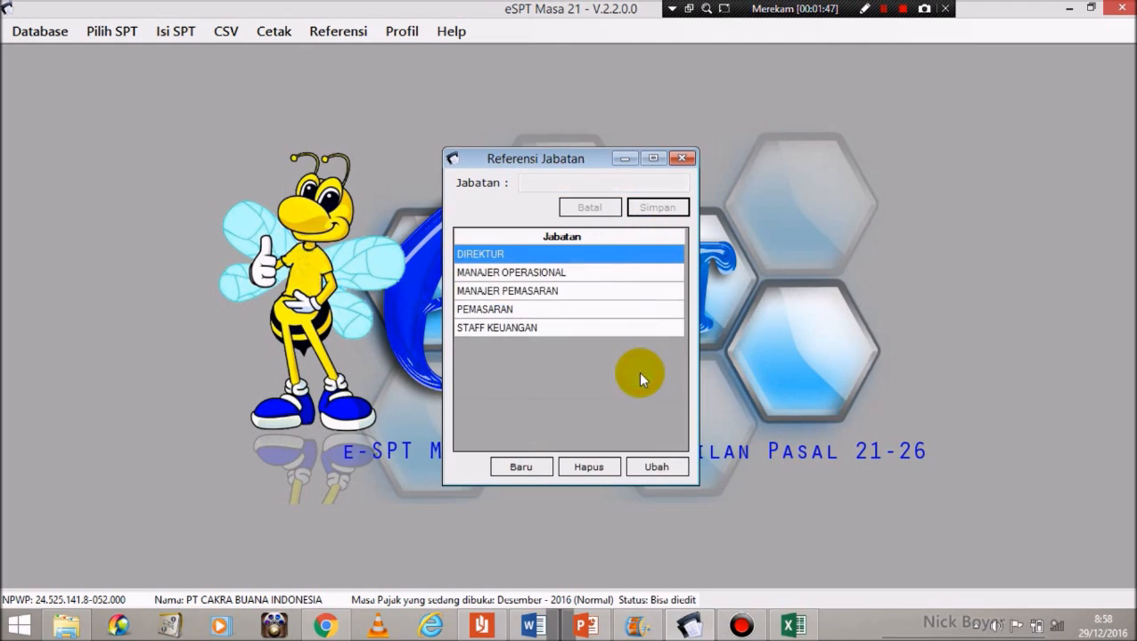
click(683, 159)
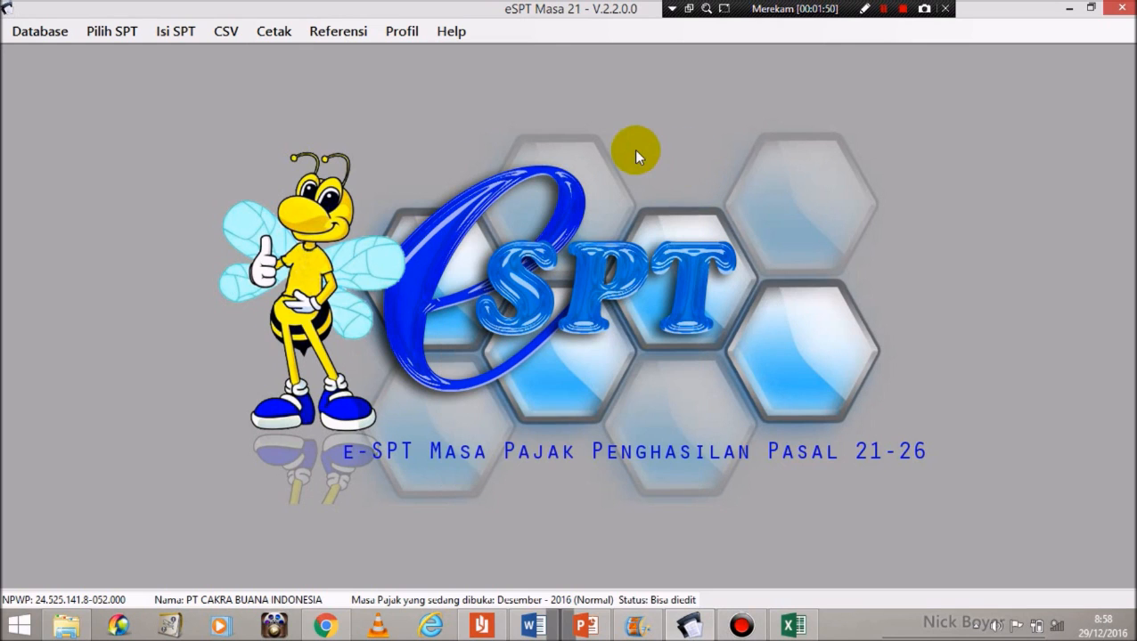
Step: Open Referensi > Bukti Potong > Pegawai A1 and start a new employee record
click(323, 34)
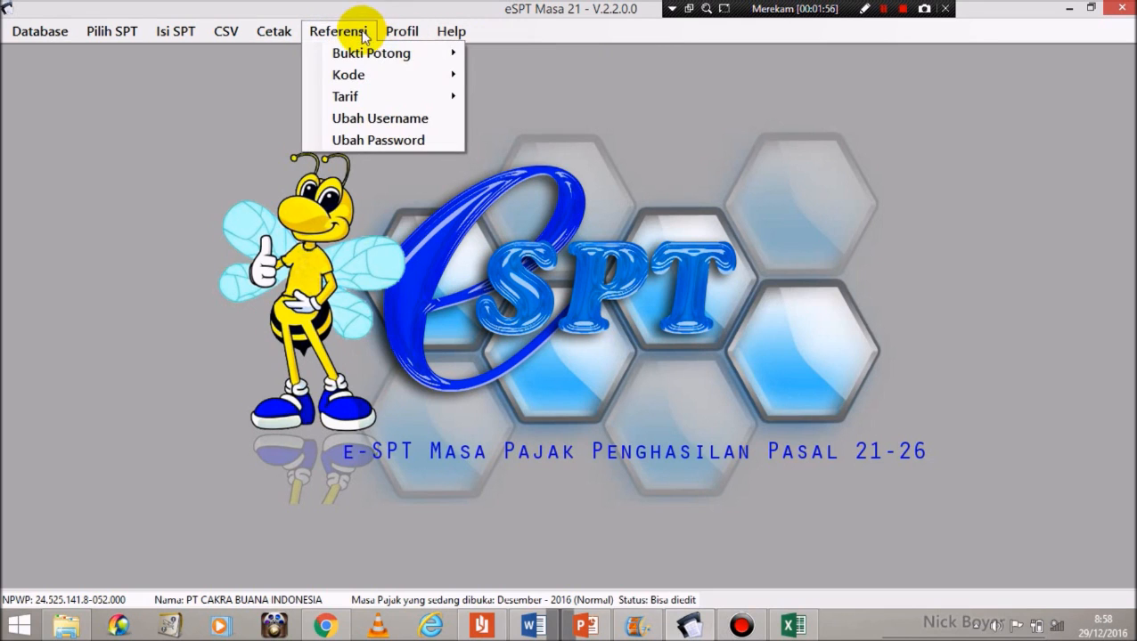
mouse_move(432, 55)
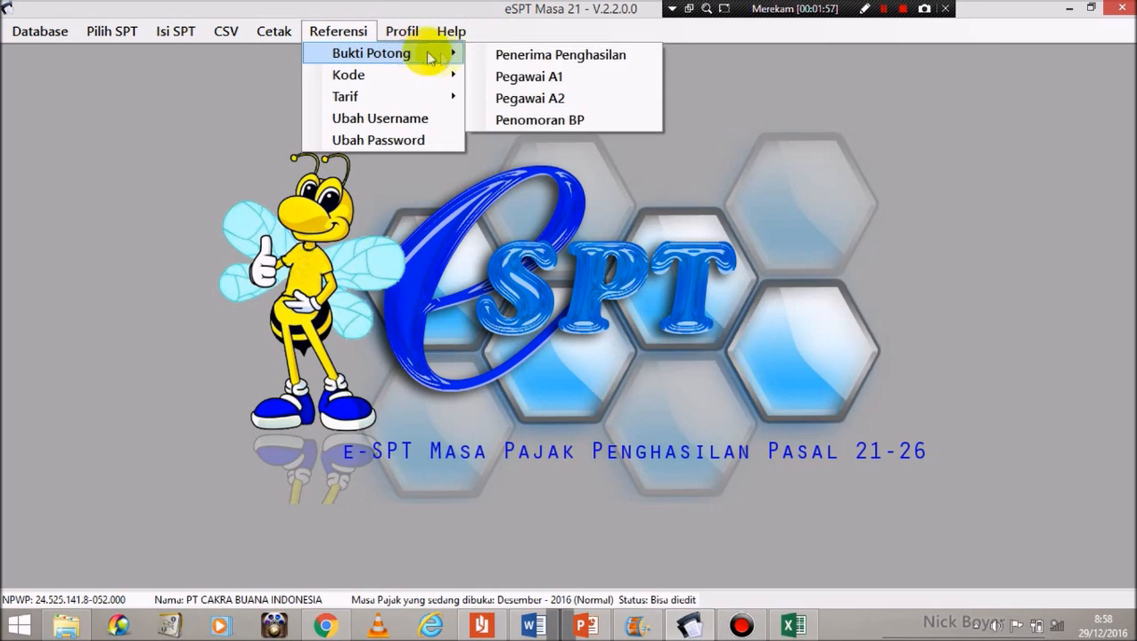
click(525, 78)
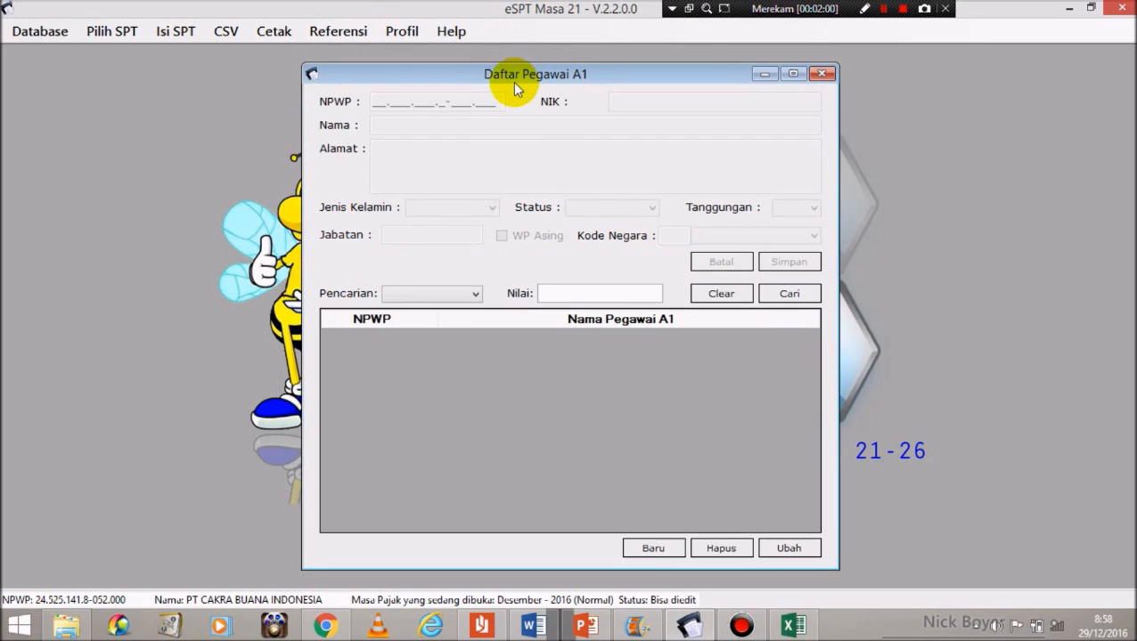
click(654, 547)
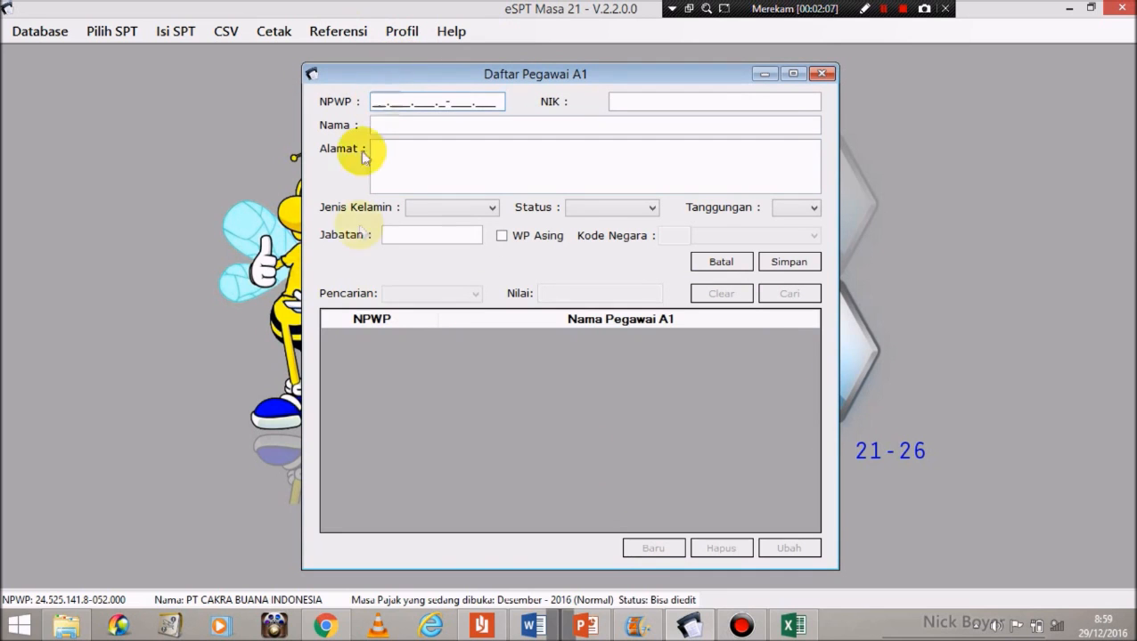
Step: Paste the first employee's NPWP from Word into the A1 form and begin typing the name
click(535, 628)
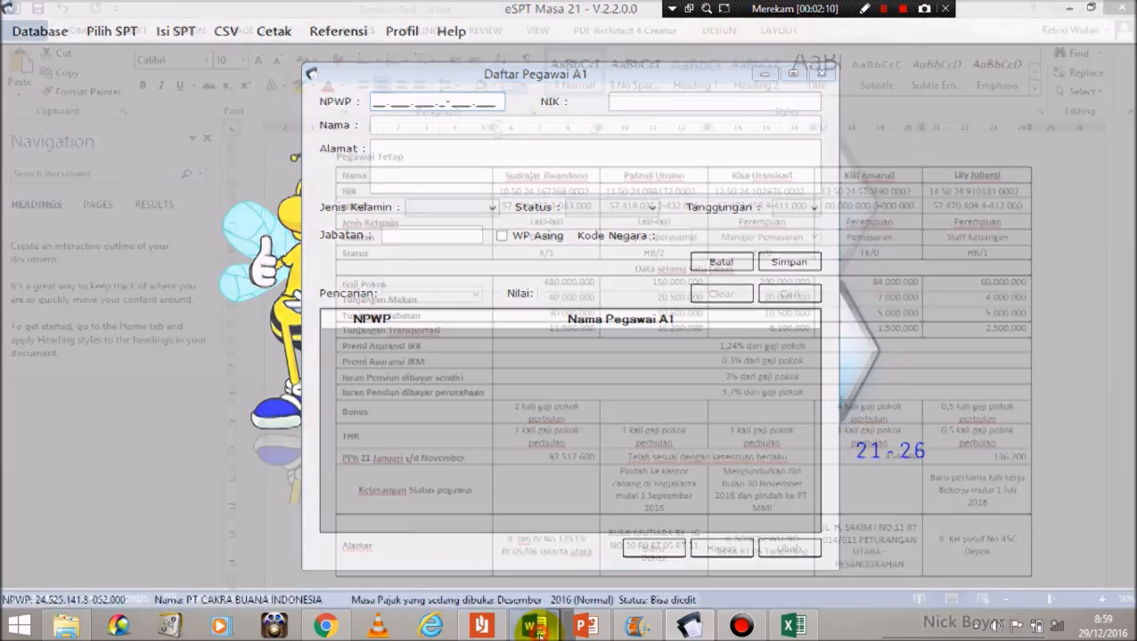
drag(504, 208, 588, 208)
key(ctrl+c)
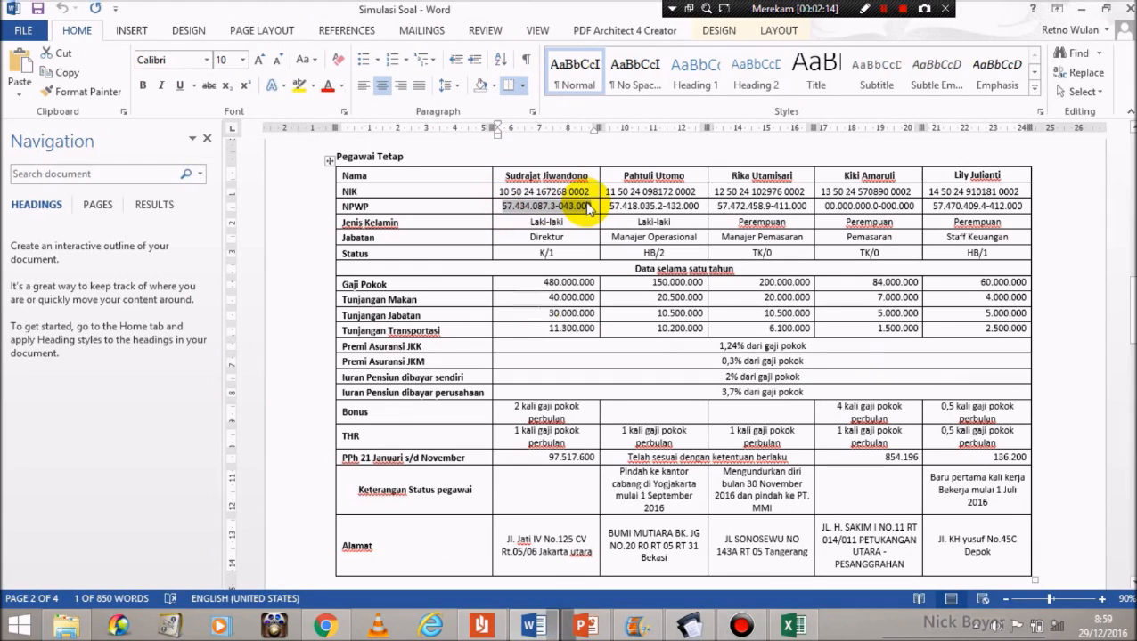
click(692, 627)
key(ctrl+v)
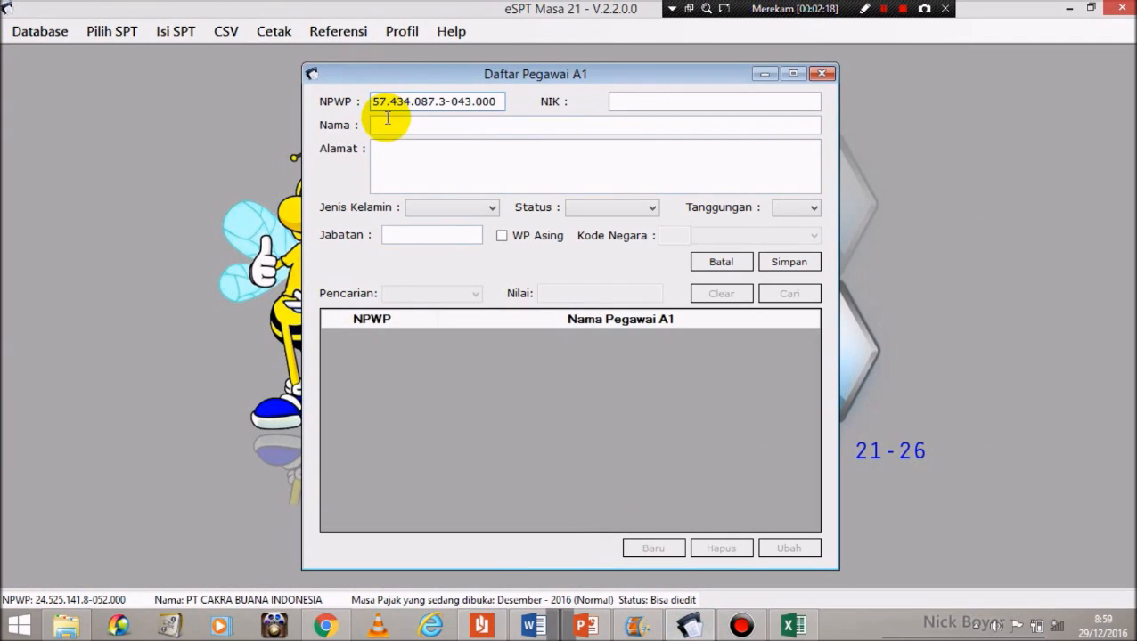
click(392, 127)
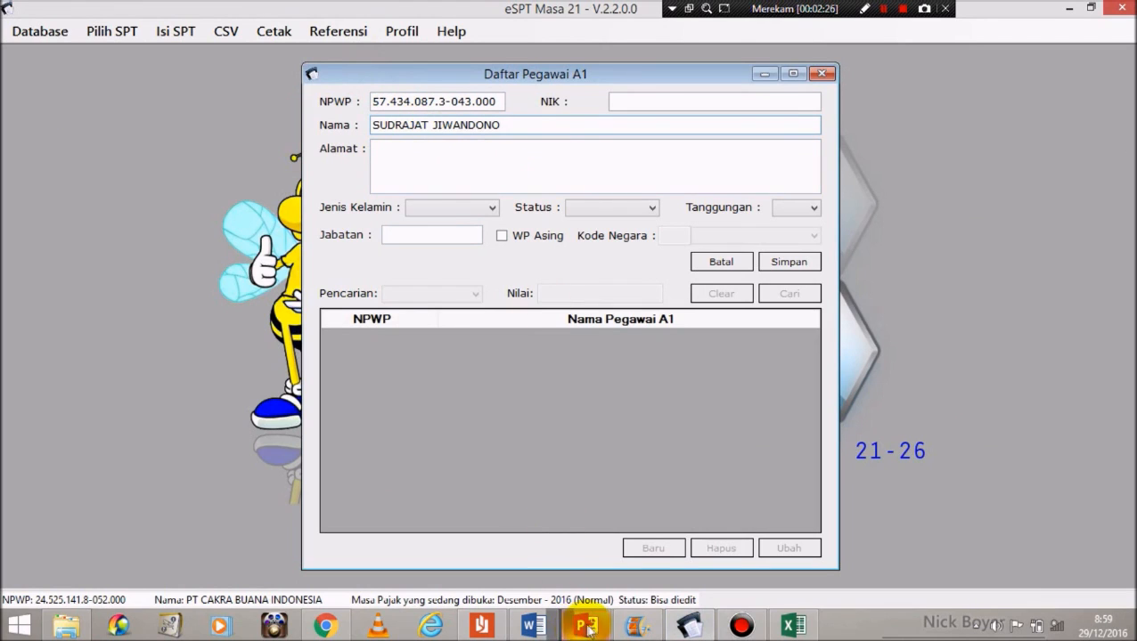
Step: Copy the first employee's NIK from the Word table into the NIK field
click(533, 626)
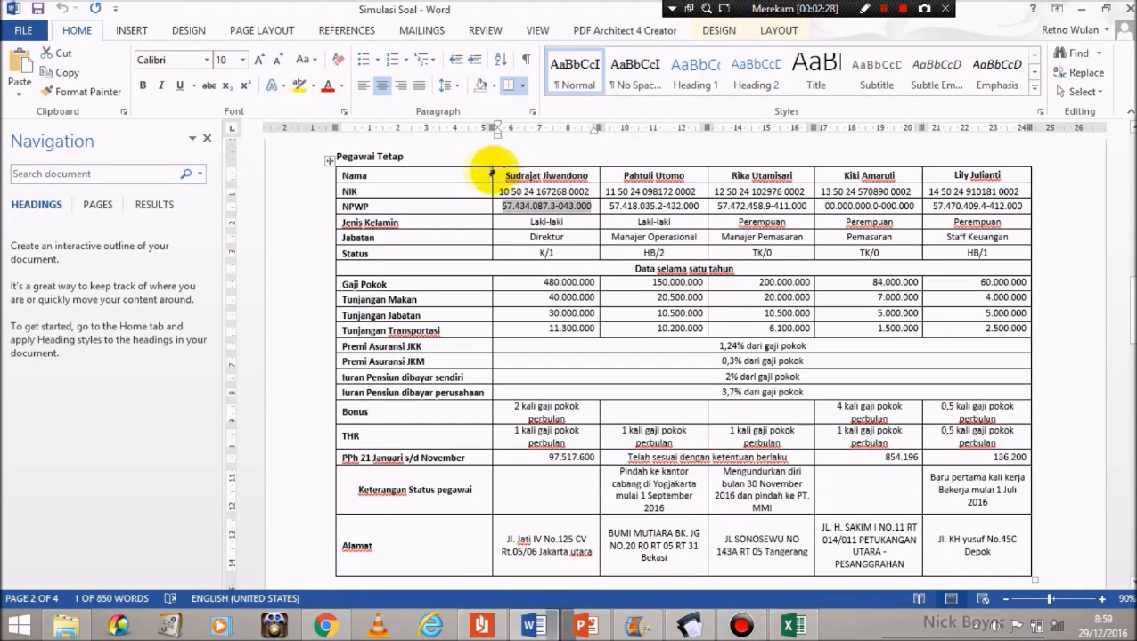
drag(498, 191, 588, 196)
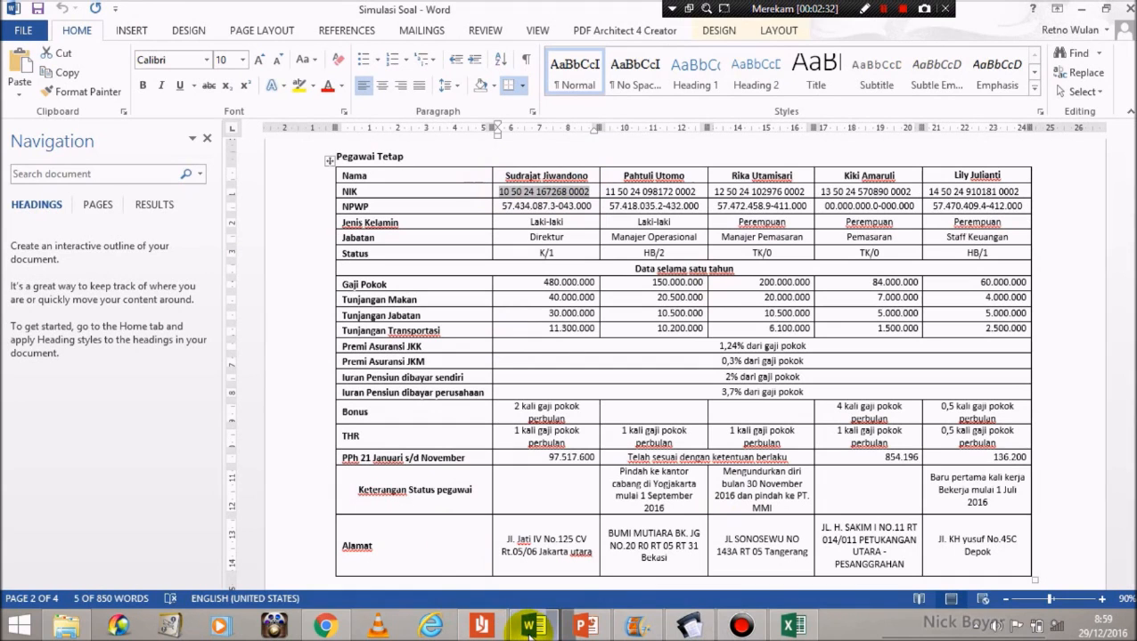
mouse_move(689, 627)
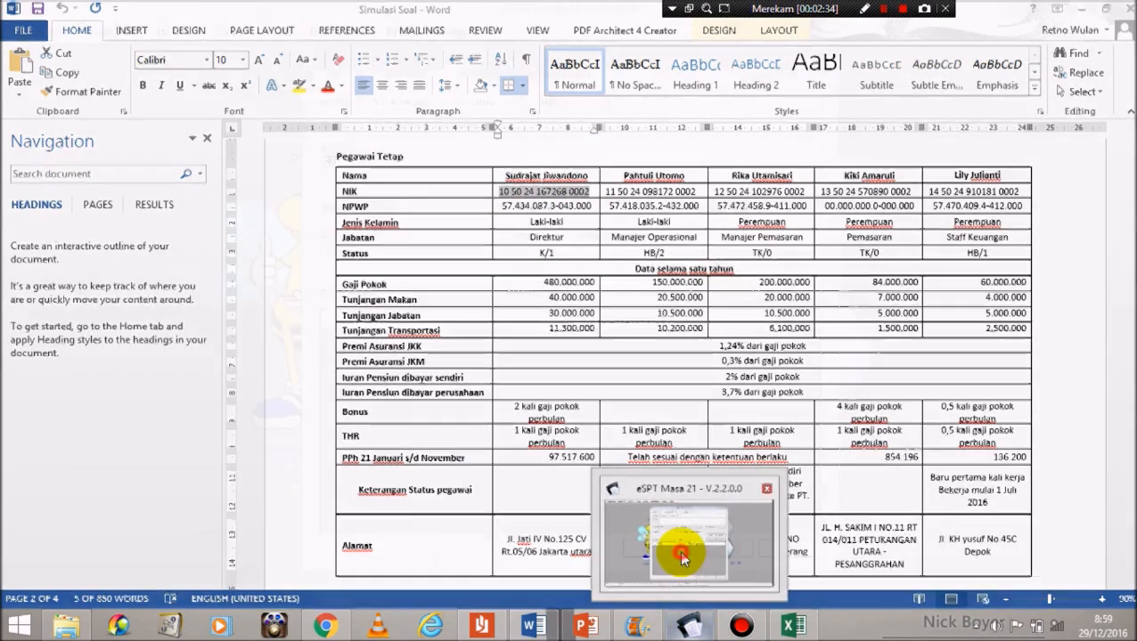
click(681, 557)
click(646, 94)
key(ctrl+v)
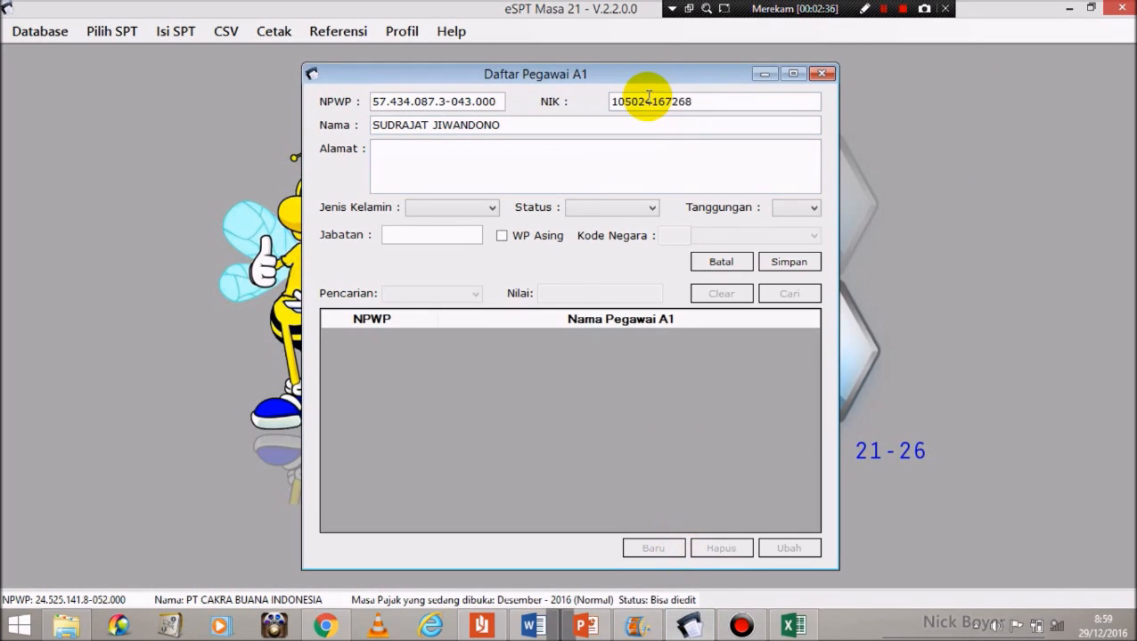
click(475, 163)
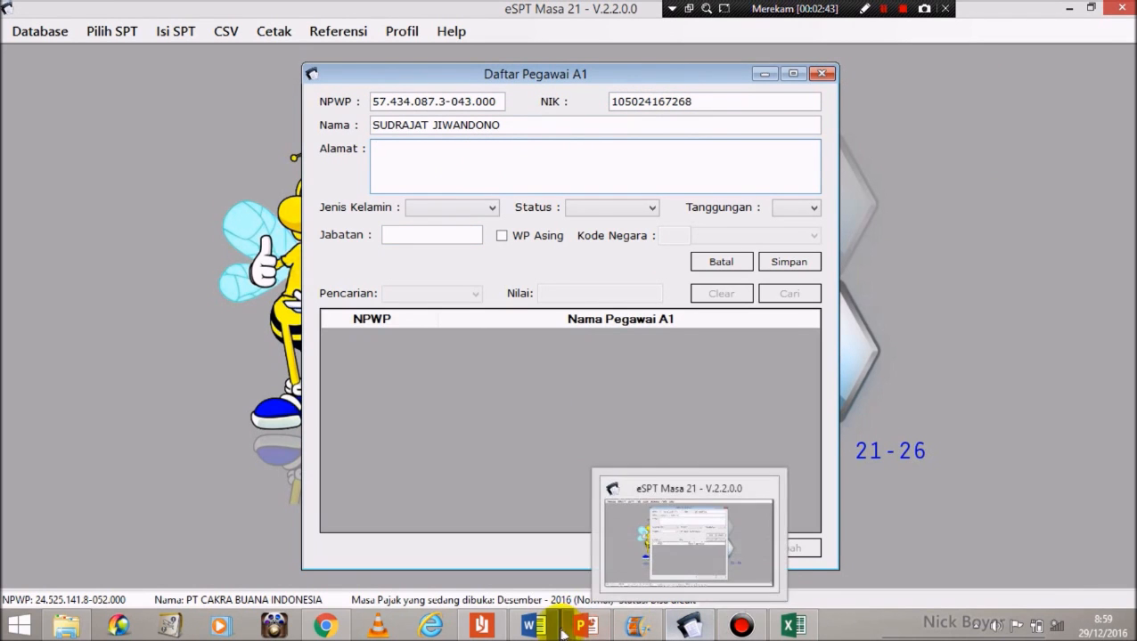
Step: Change the first employee's address to a new letter case in Word and paste it into the address field
mouse_move(553, 632)
click(541, 474)
mouse_move(500, 538)
mouse_down()
mouse_move(603, 552)
mouse_move(493, 540)
mouse_up()
double_click(591, 554)
click(591, 552)
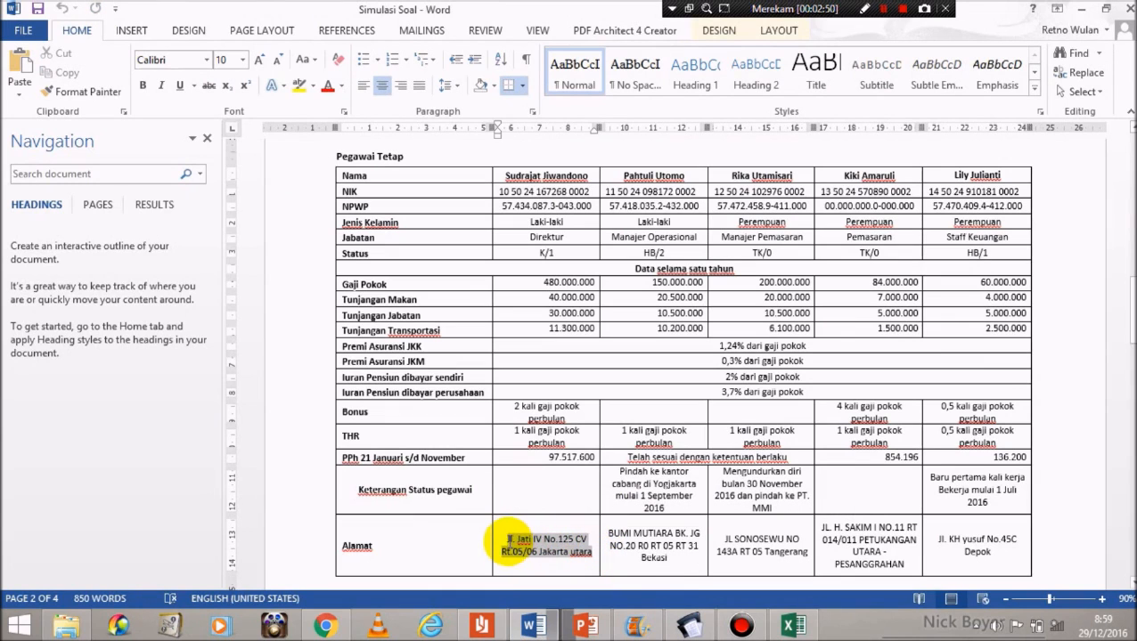
click(306, 59)
click(344, 124)
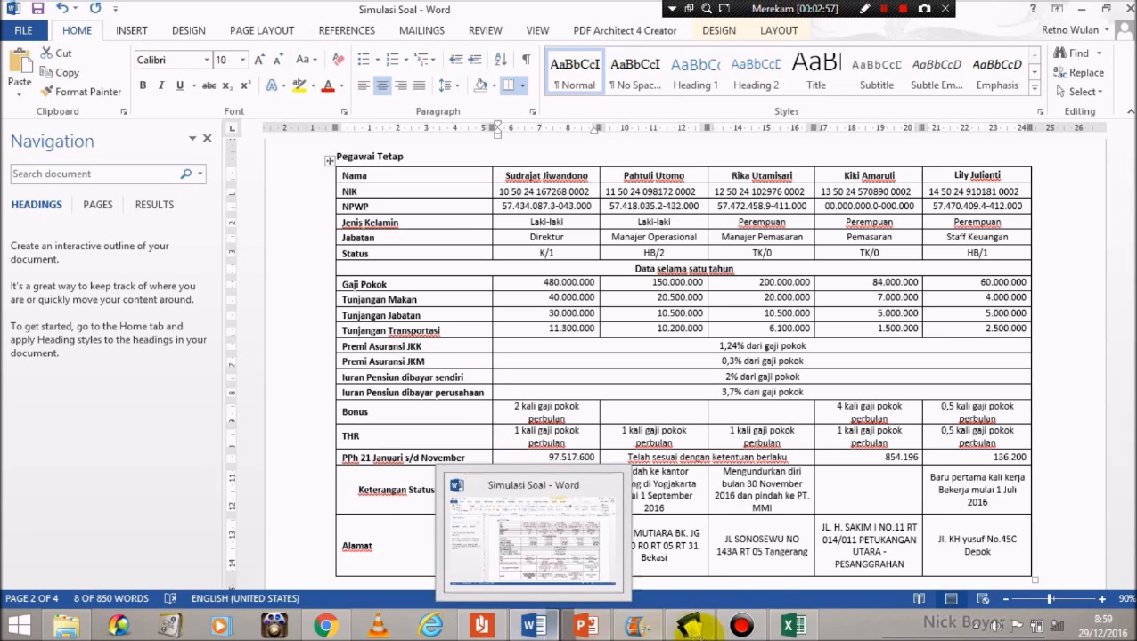
mouse_move(690, 627)
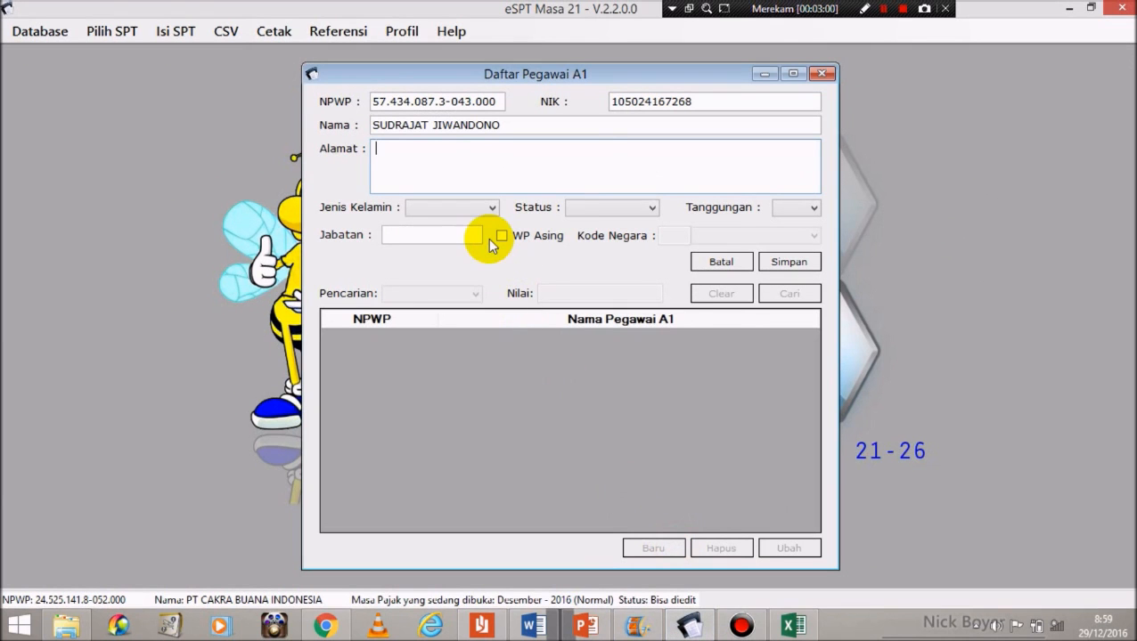
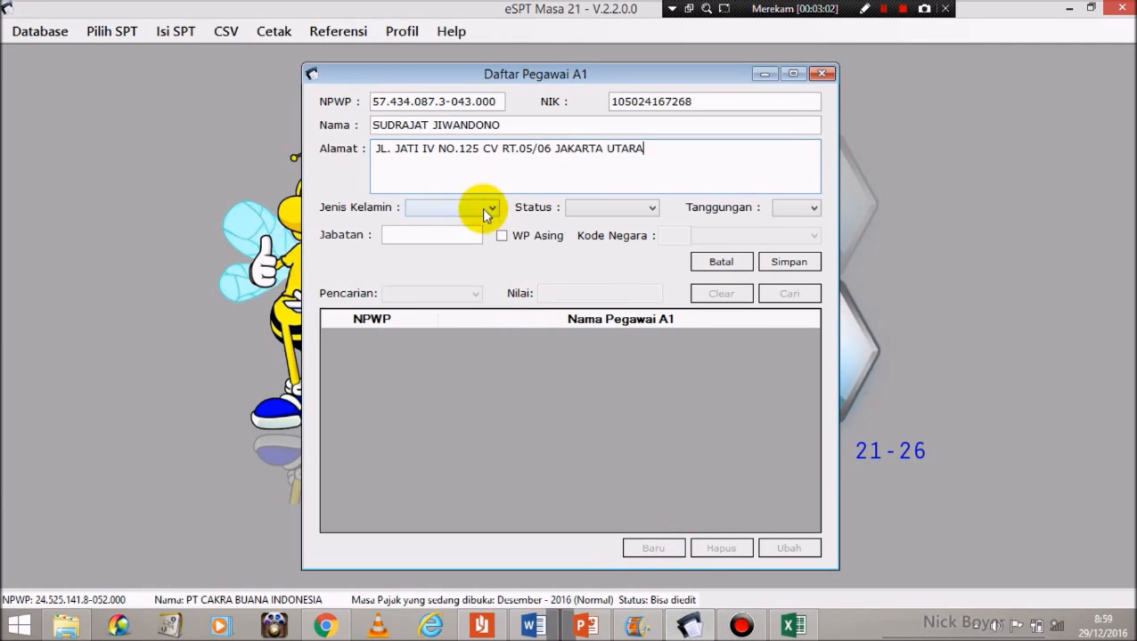
Step: Set gender Laki-laki, status K, 1 dependant, position DIREKTUR, and save the A1 record
click(489, 209)
click(440, 233)
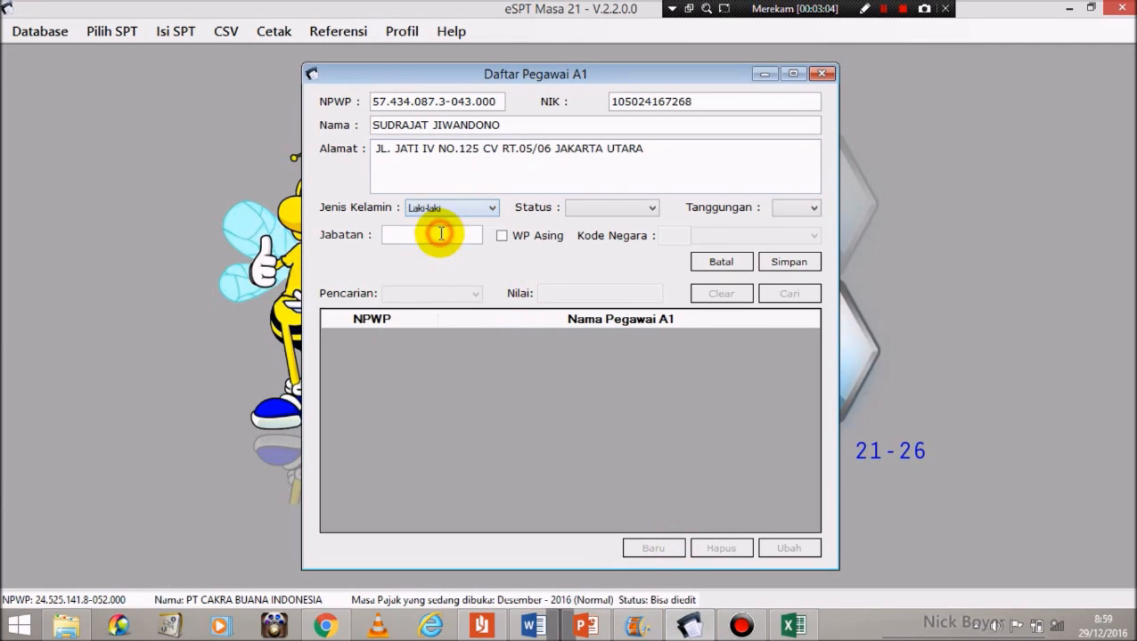
click(441, 234)
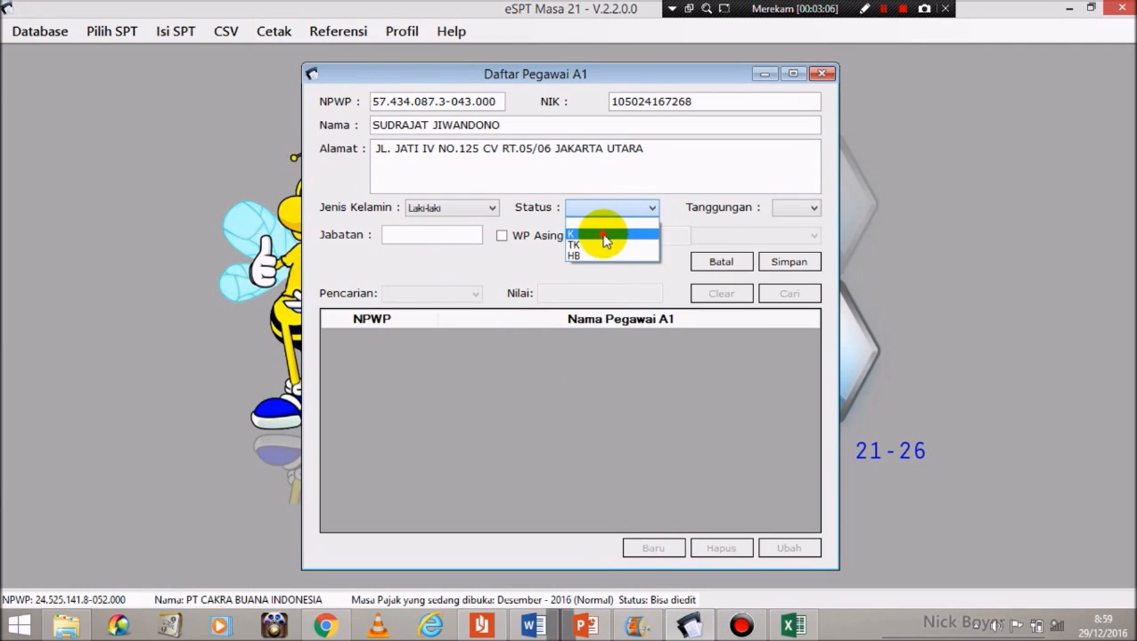
click(604, 234)
click(789, 206)
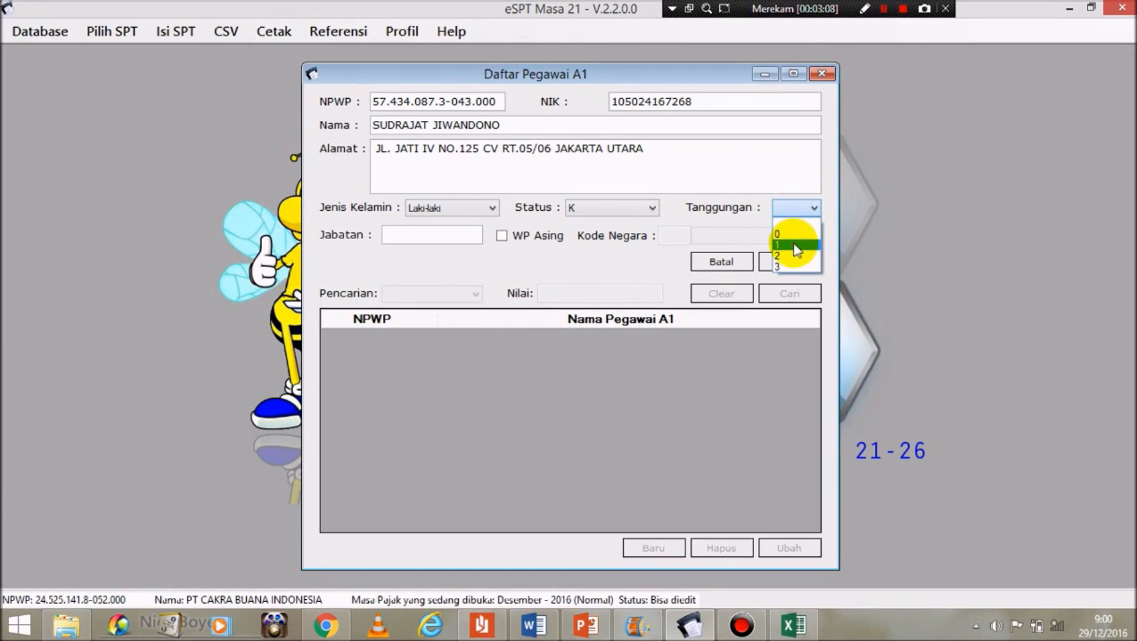
click(794, 244)
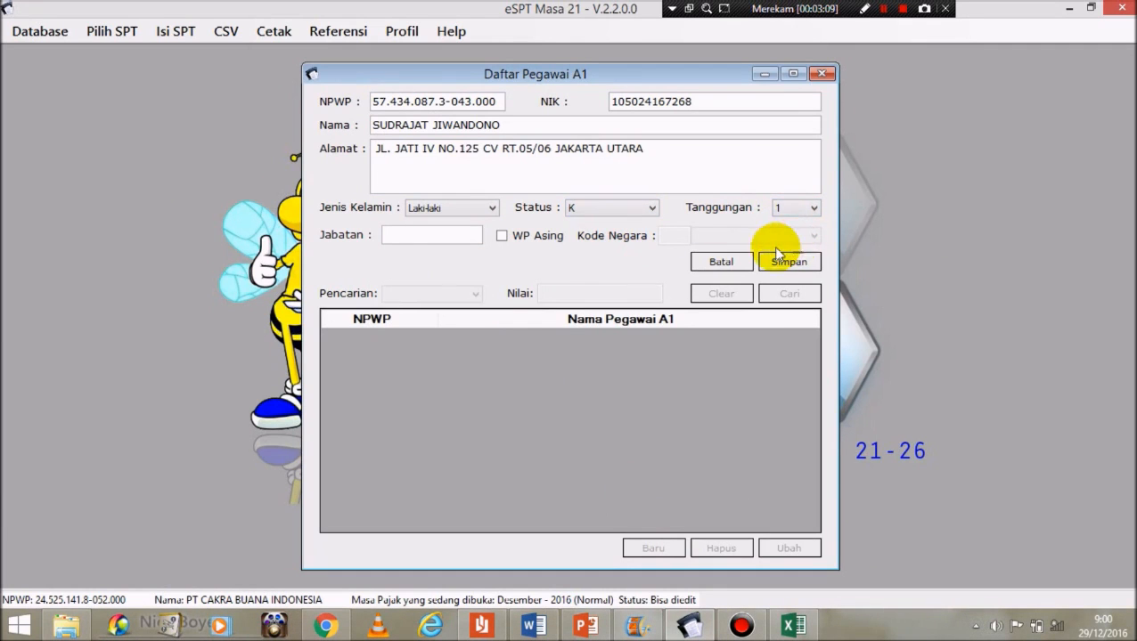
click(464, 234)
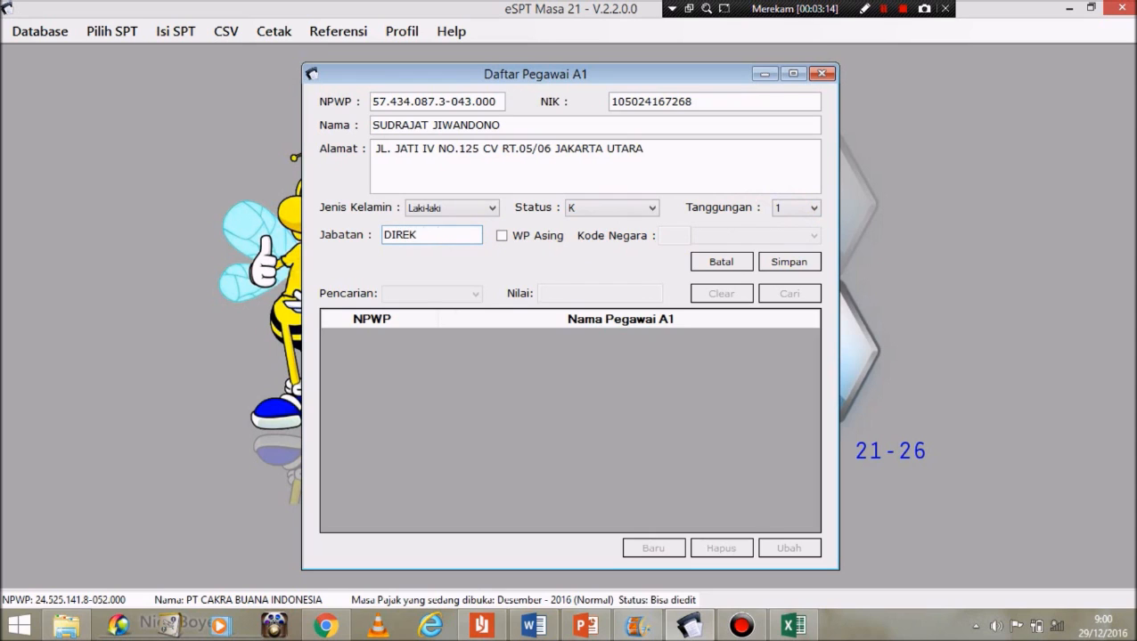
click(792, 264)
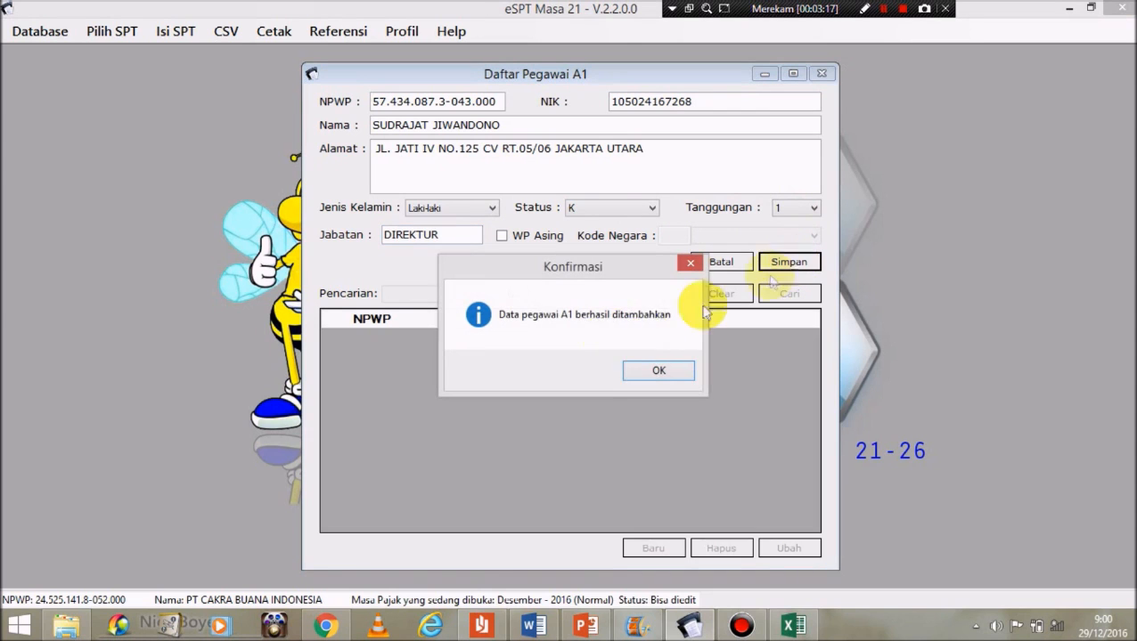
click(655, 371)
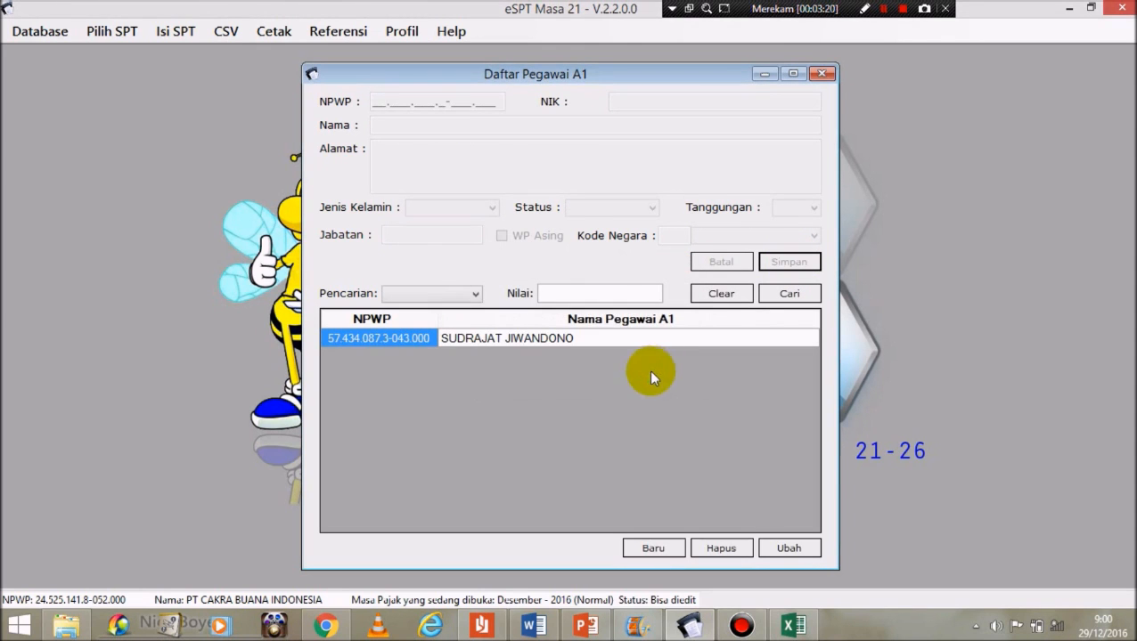
Step: Start a new A1 entry and paste the second employee's NPWP from the Word table
click(664, 548)
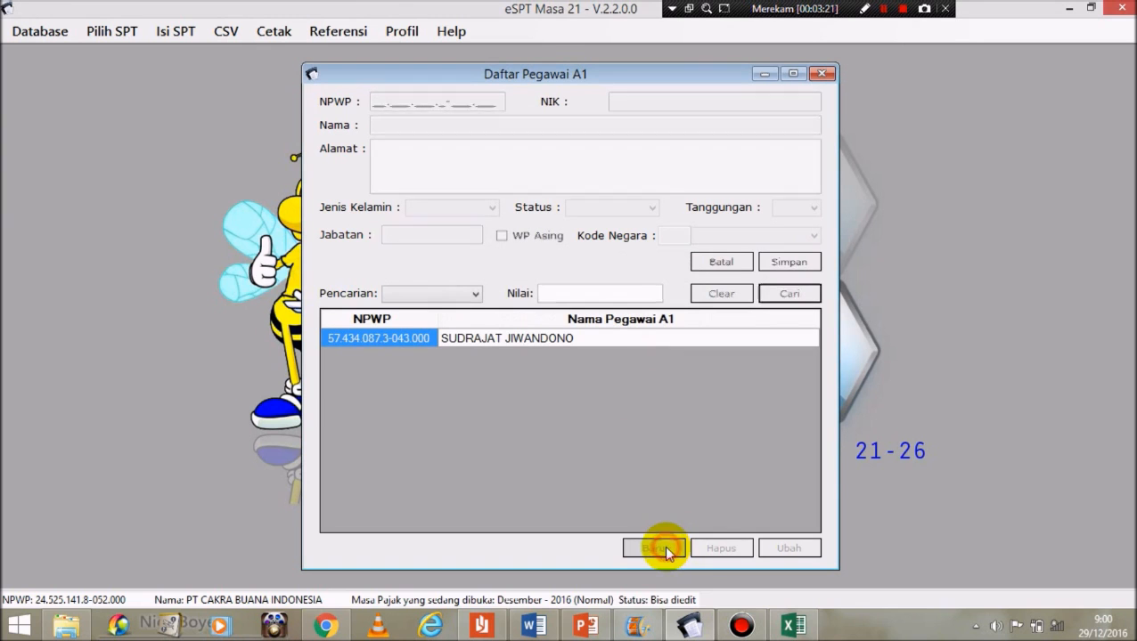
click(532, 627)
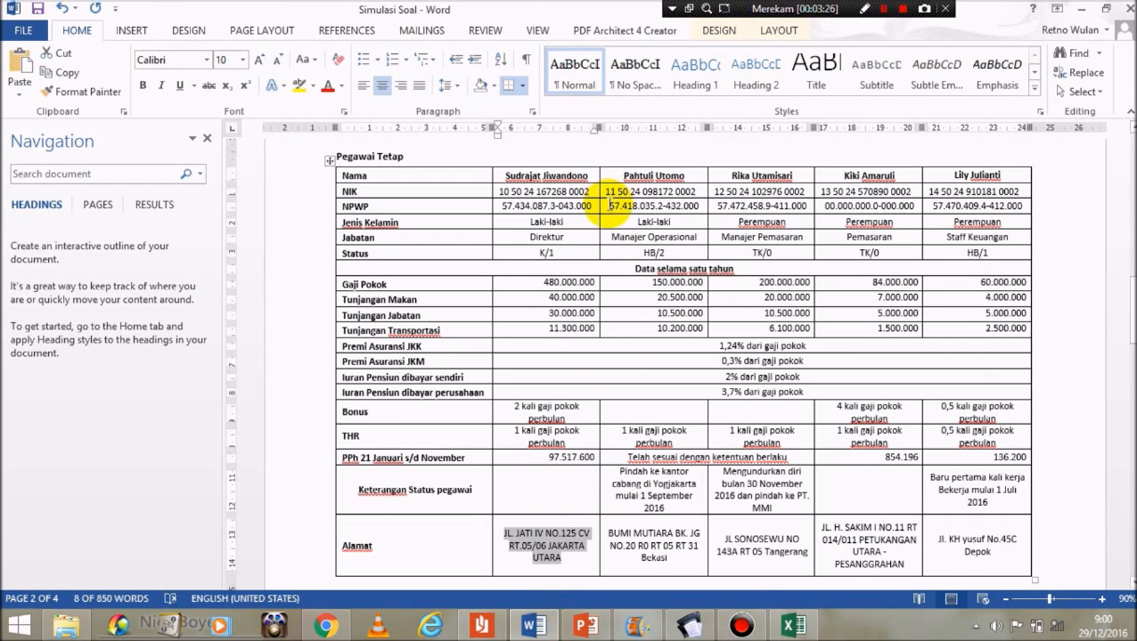
drag(608, 206, 700, 207)
key(ctrl+c)
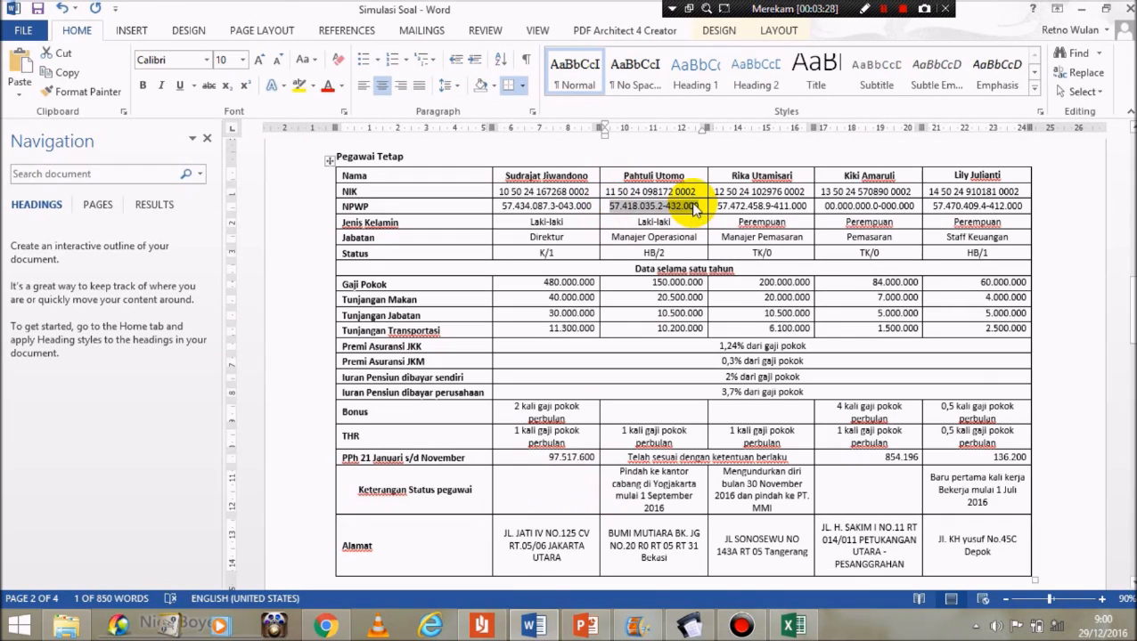
click(688, 626)
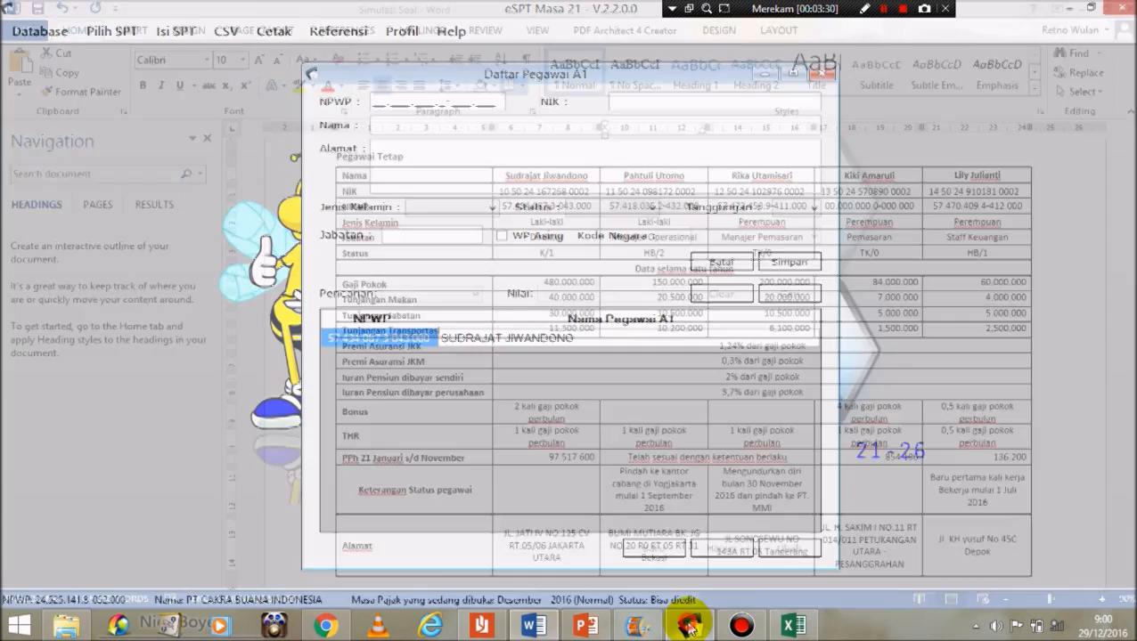
key(ctrl+v)
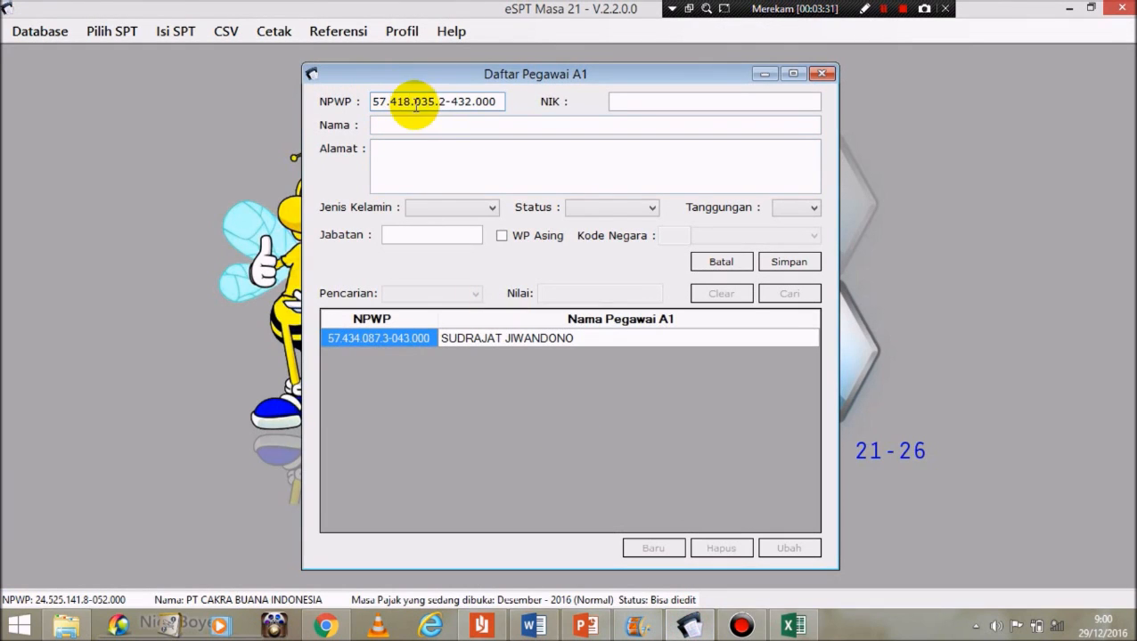
Step: Paste the second employee's NIK into the form, then select the Word table's name rows
click(534, 627)
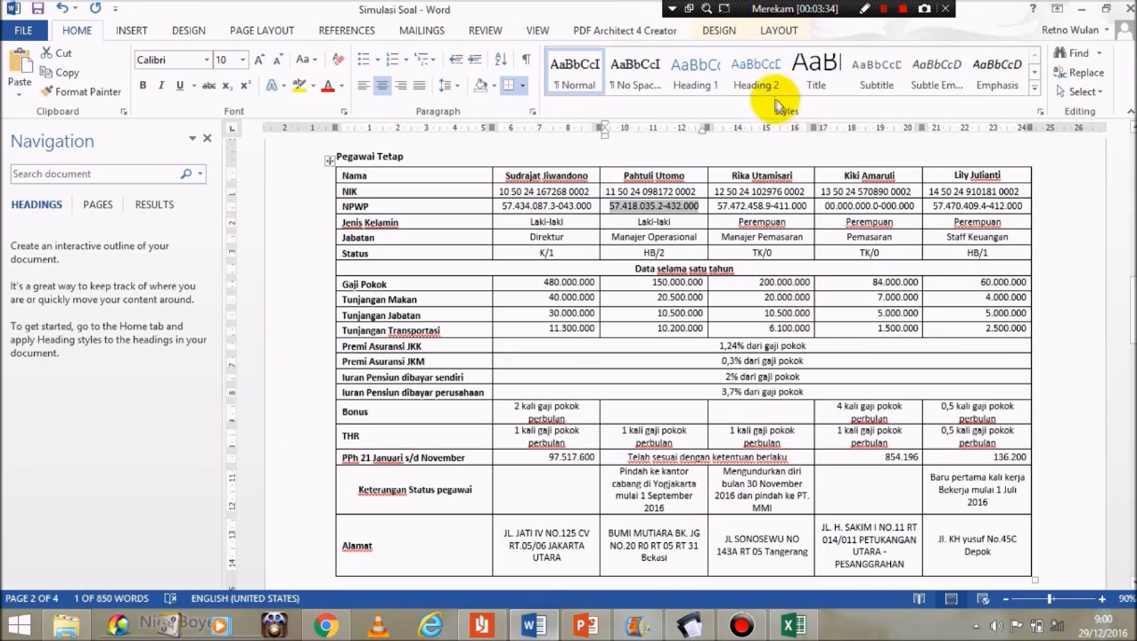
drag(605, 191, 699, 192)
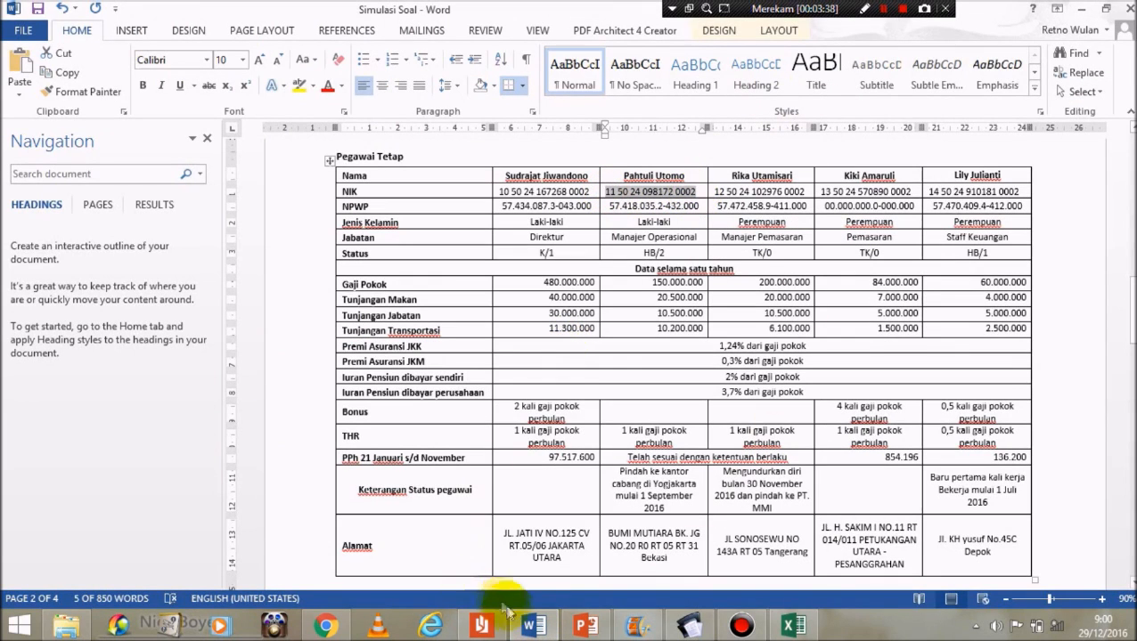
click(534, 627)
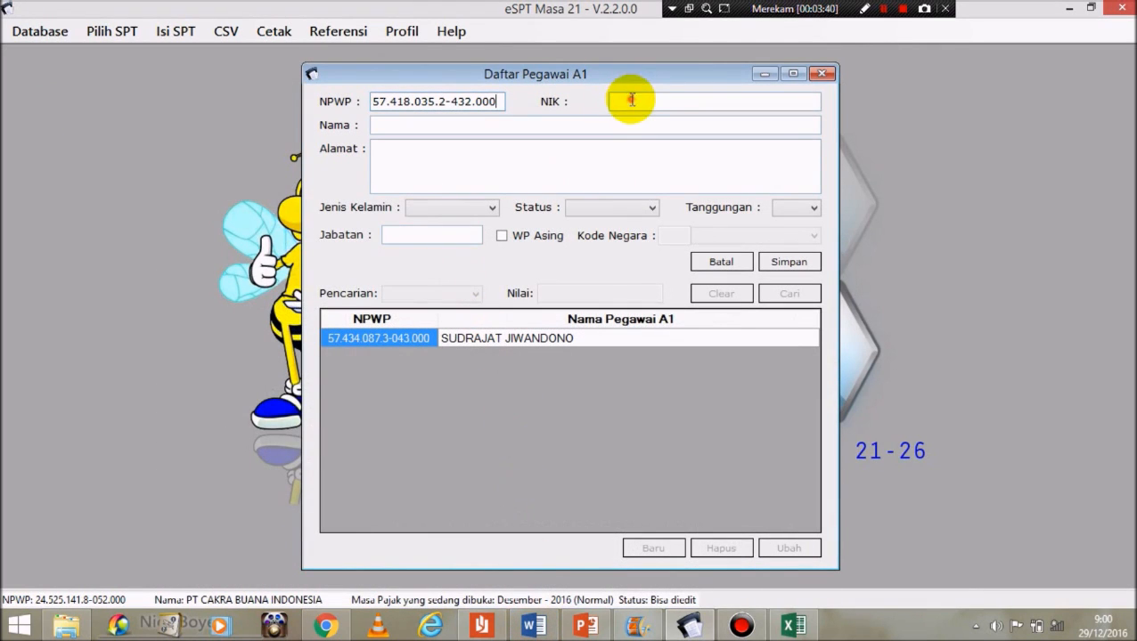
key(ctrl+v)
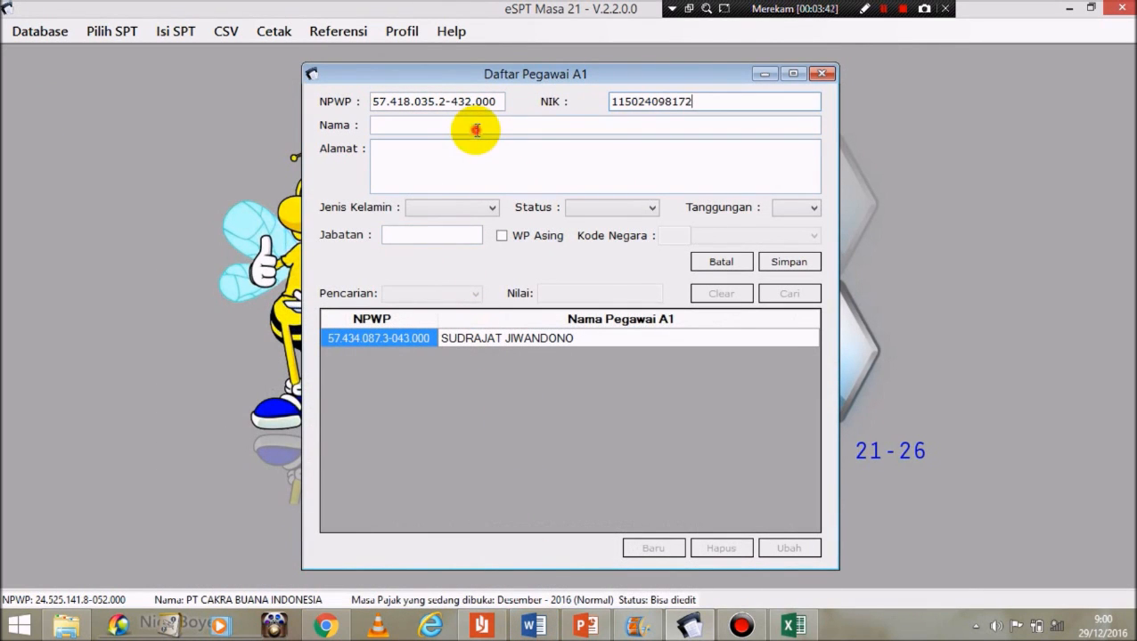
click(534, 627)
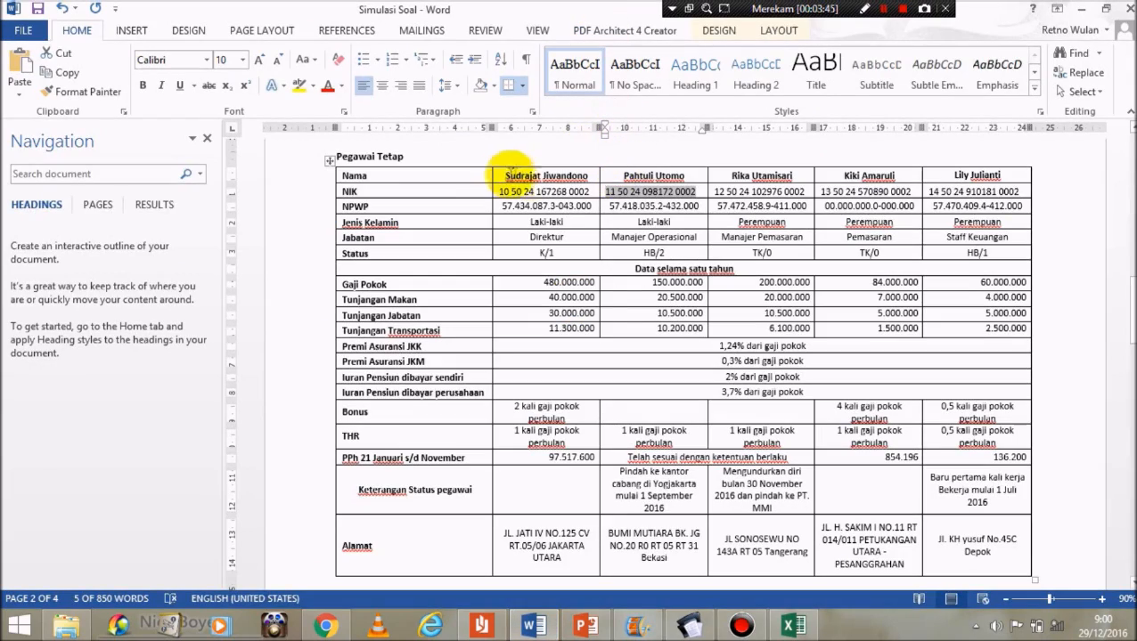
drag(504, 174, 1002, 337)
Step: Make the employee names UPPERCASE and paste the second employee's name into the e-SPT Nama field
click(303, 59)
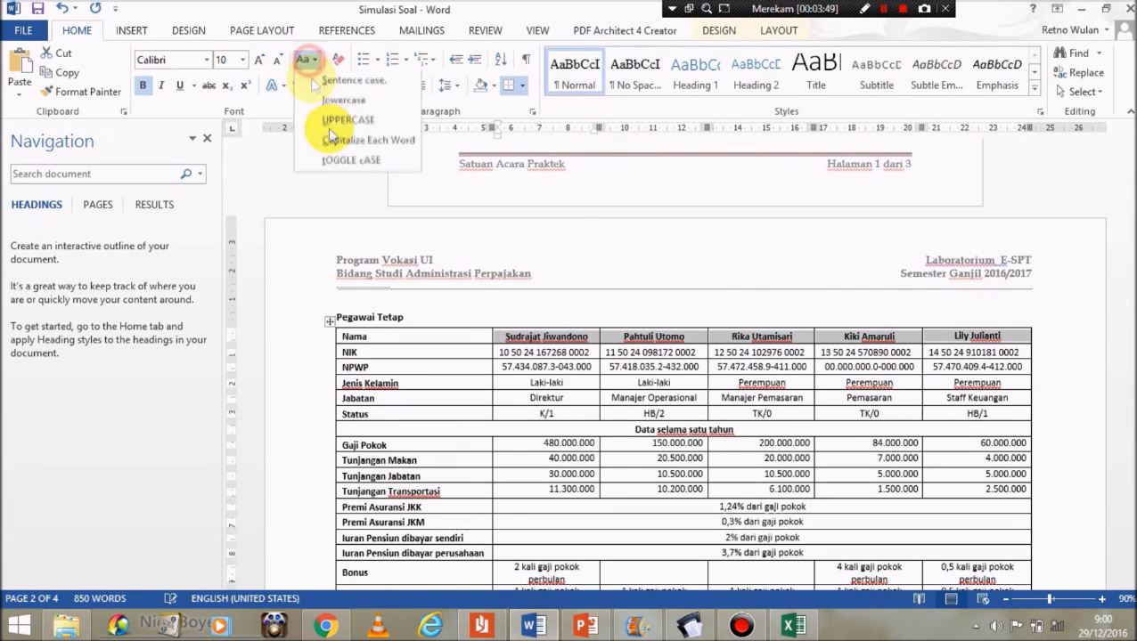
click(343, 121)
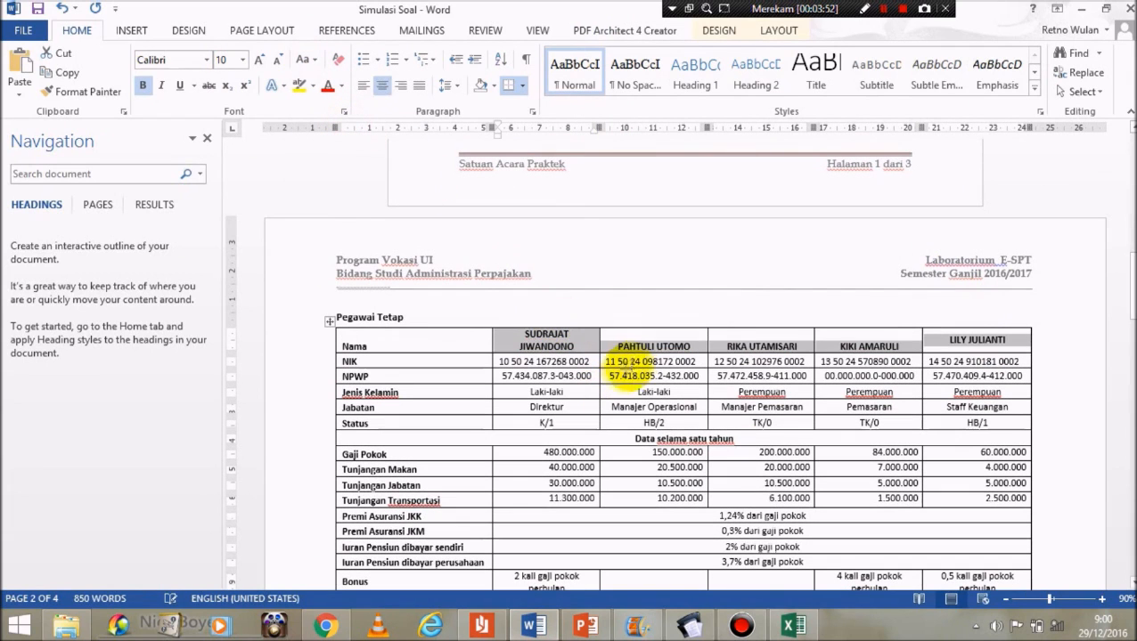
click(631, 360)
drag(616, 345, 691, 347)
key(ctrl+c)
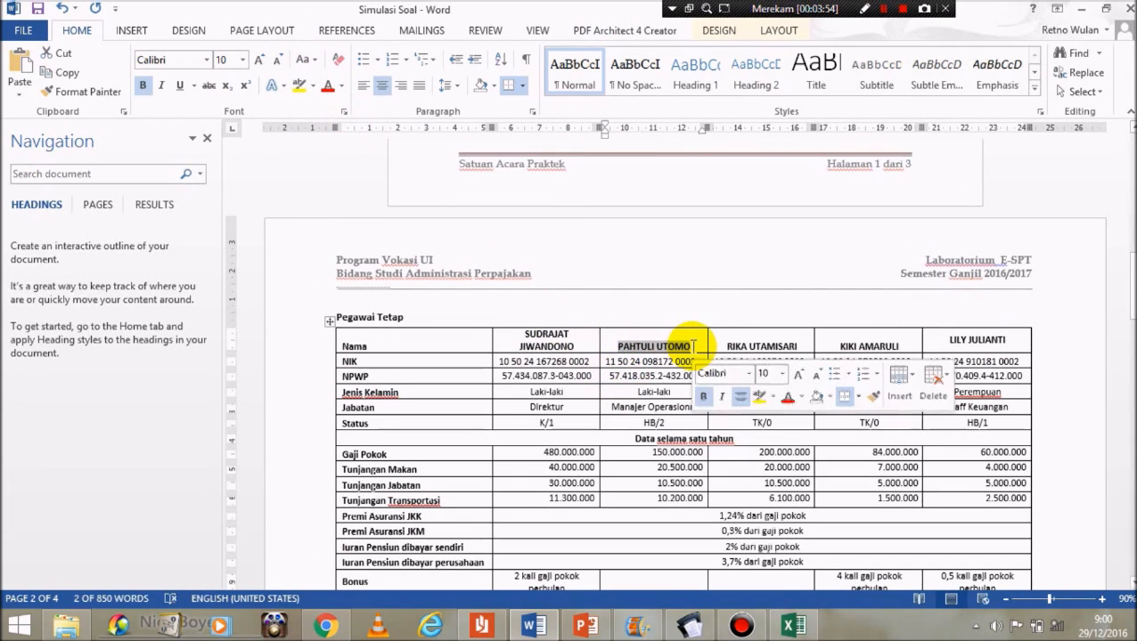
click(686, 626)
key(ctrl+v)
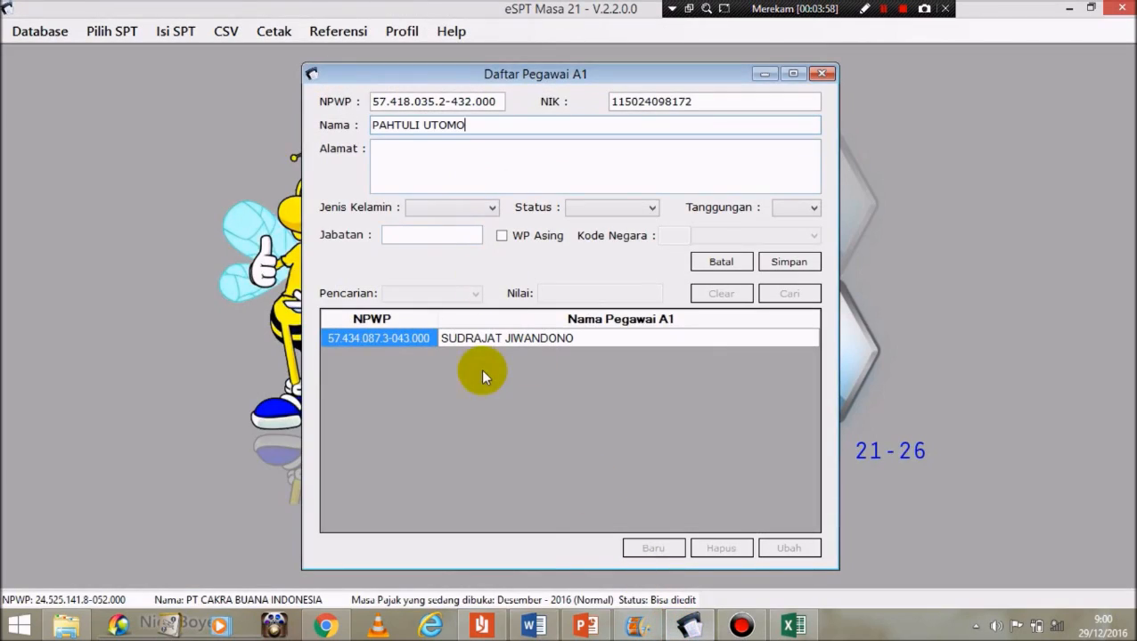
Step: Convert the employees' addresses to UPPERCASE and copy the second employee's address
click(533, 627)
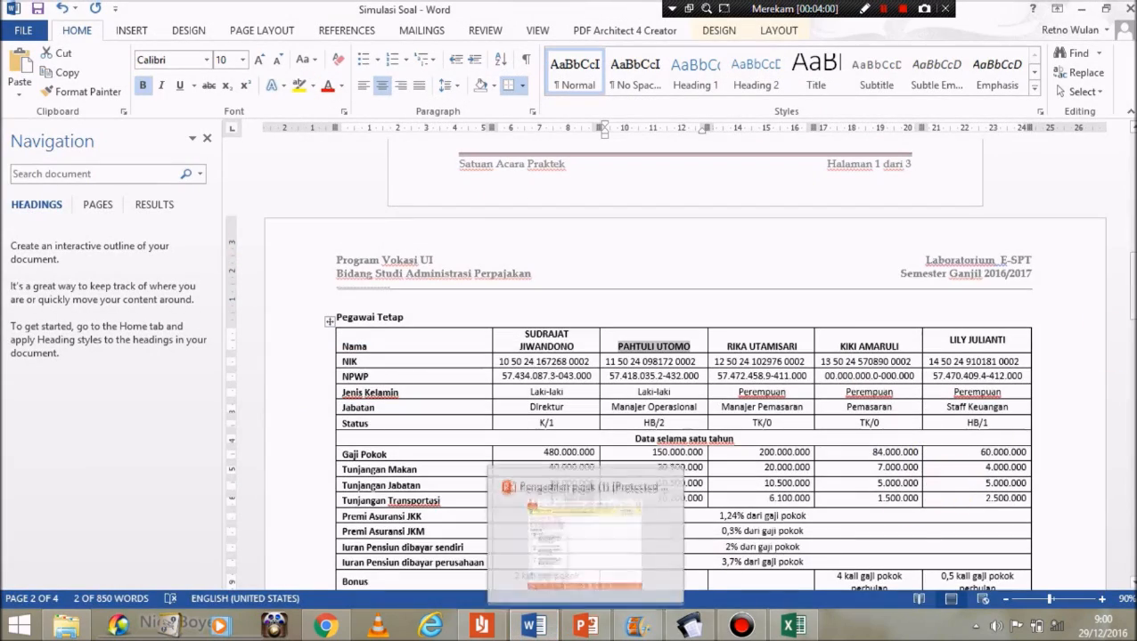
scroll(980, 268, down, 15)
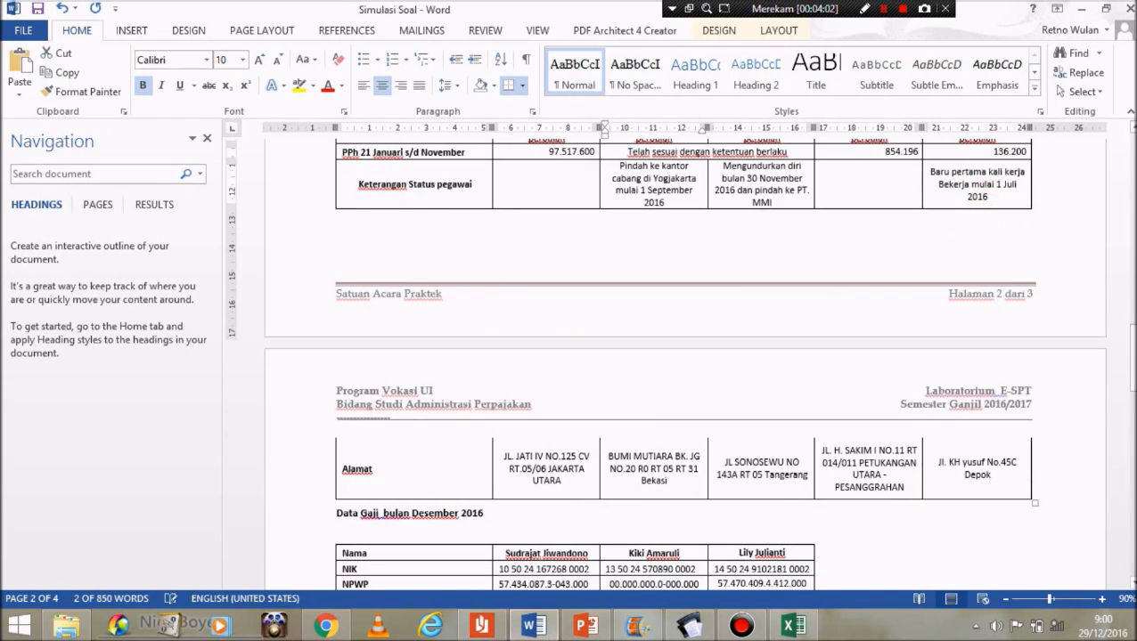
scroll(998, 286, up, 5)
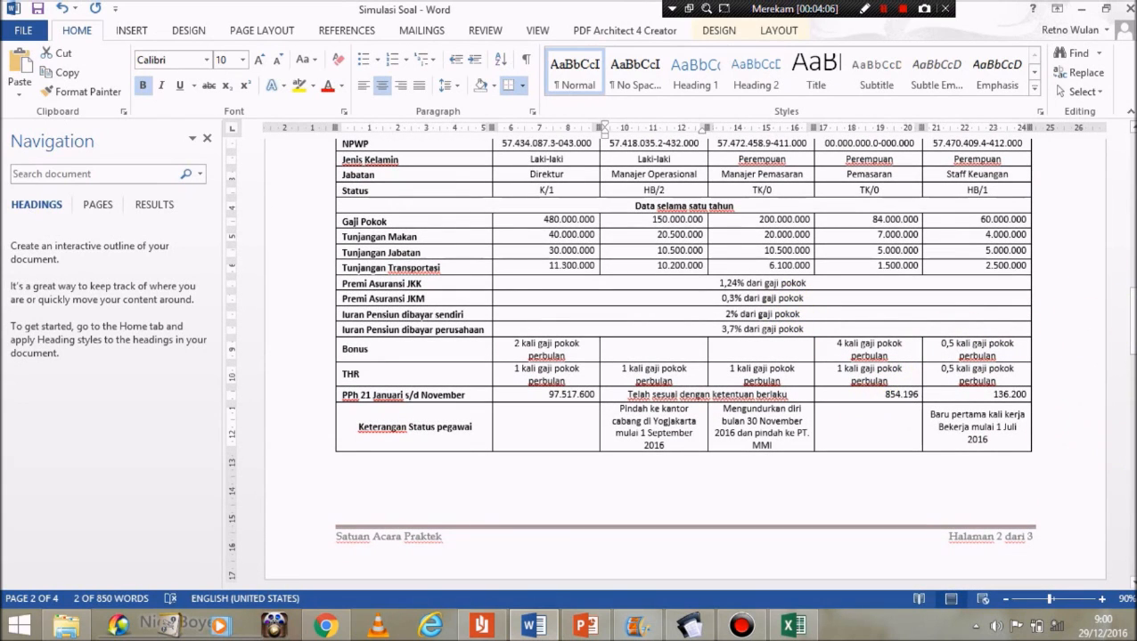
scroll(1120, 356, down, 5)
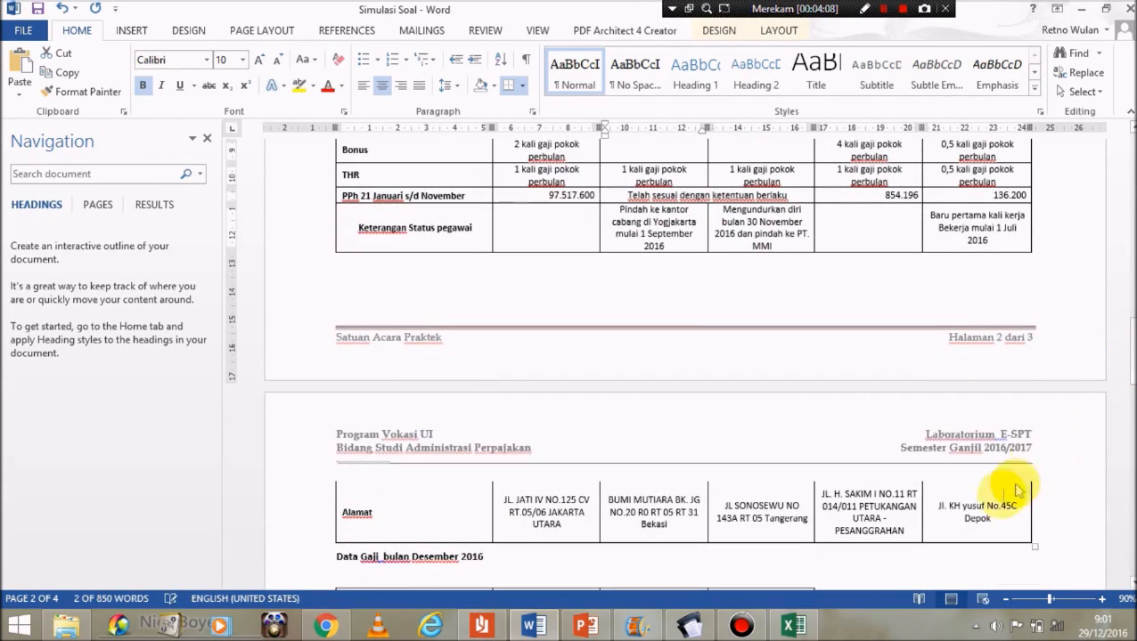
drag(1021, 523, 672, 527)
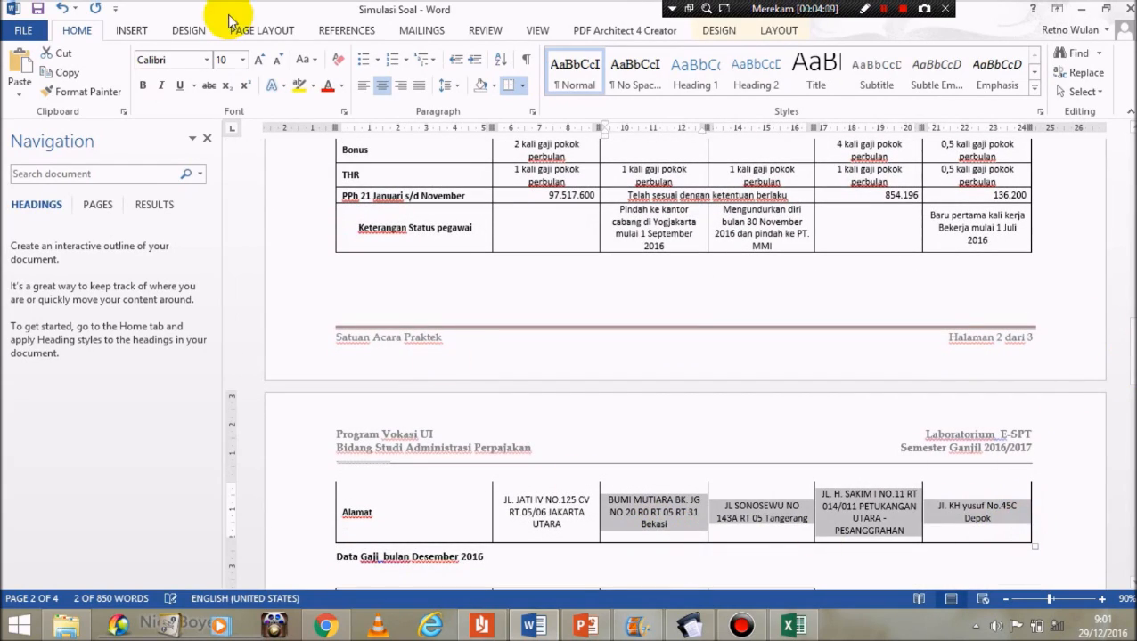
click(301, 60)
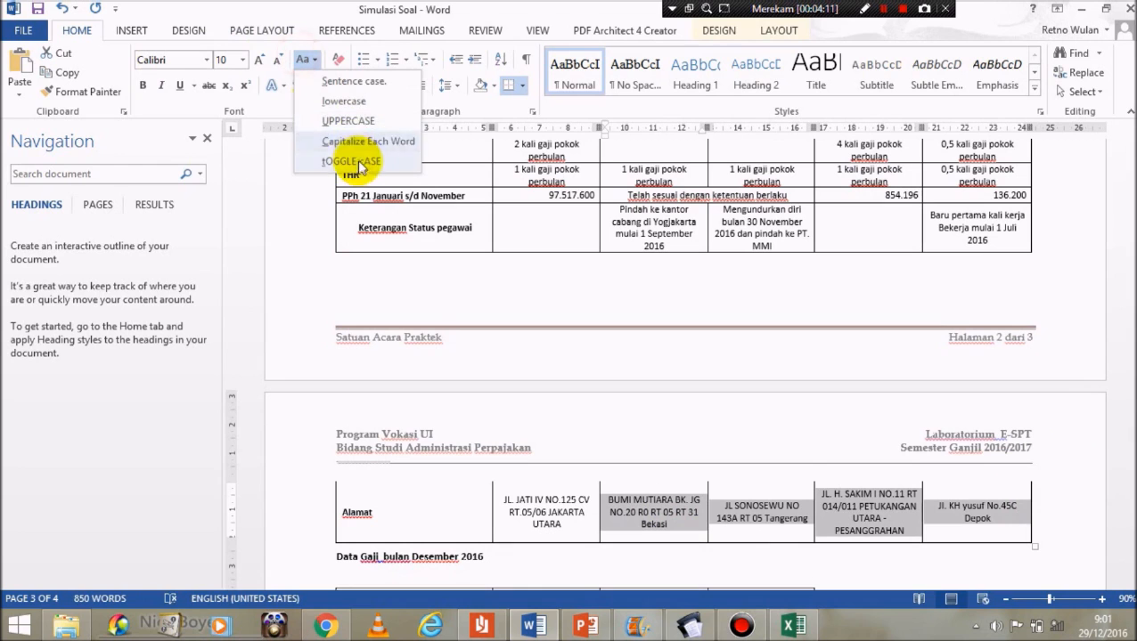
click(339, 119)
drag(677, 530, 601, 507)
key(ctrl+c)
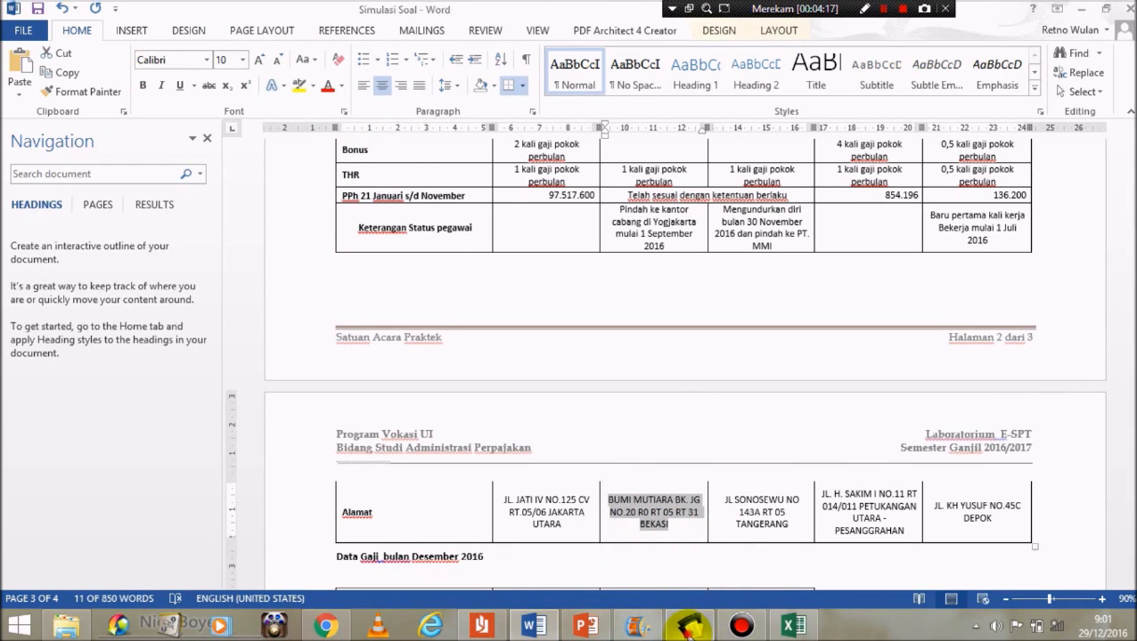
click(690, 629)
Step: Paste the address, set Laki-laki, status HB, 2 dependants, MANAJER OPERASIONAL, and save the record
click(484, 158)
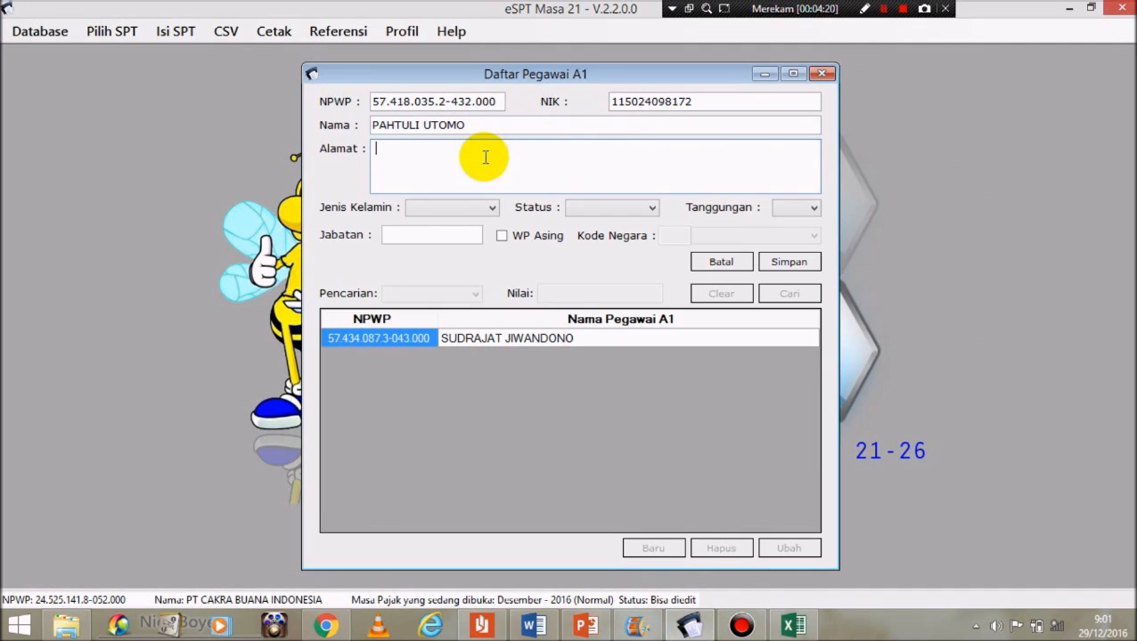
key(ctrl+v)
click(479, 210)
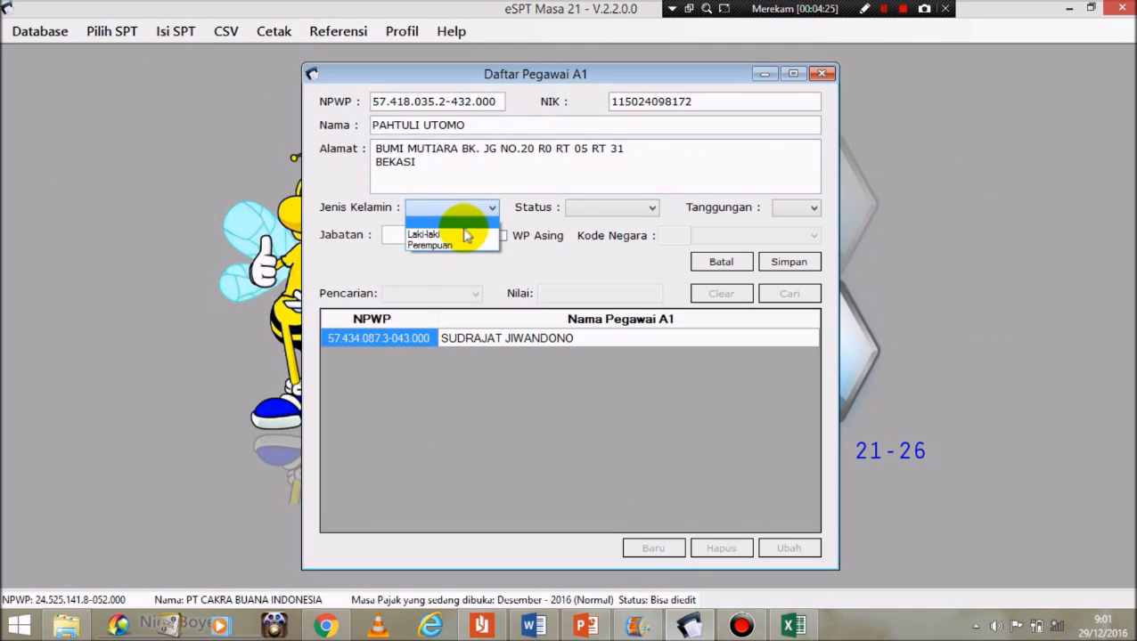
click(452, 234)
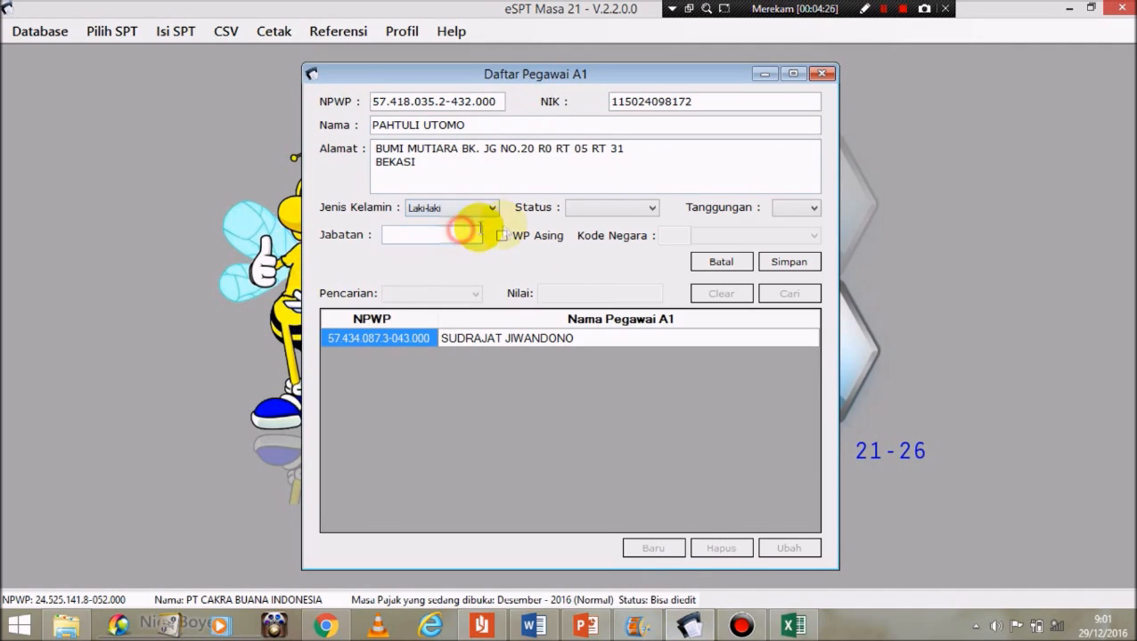
click(595, 211)
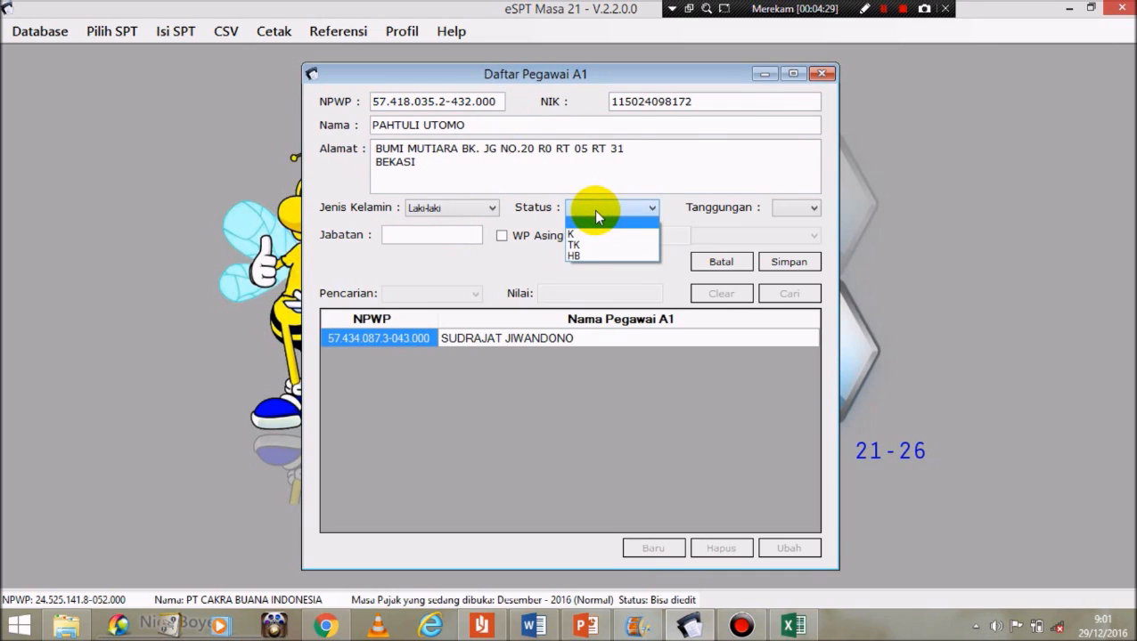
click(579, 256)
click(794, 209)
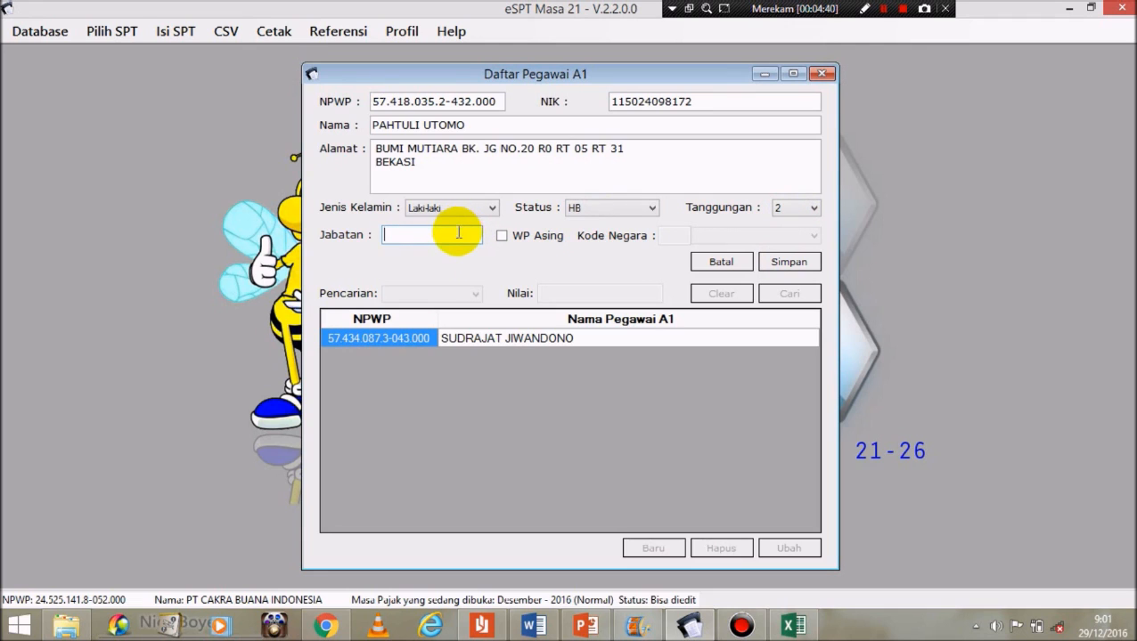
text(MAN)
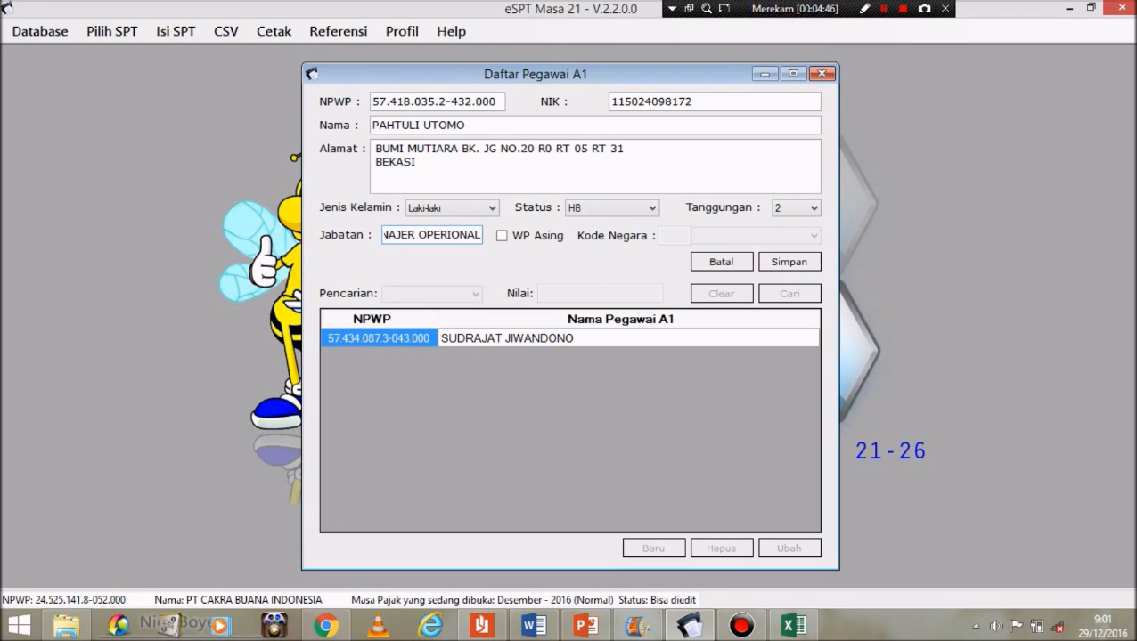
click(791, 264)
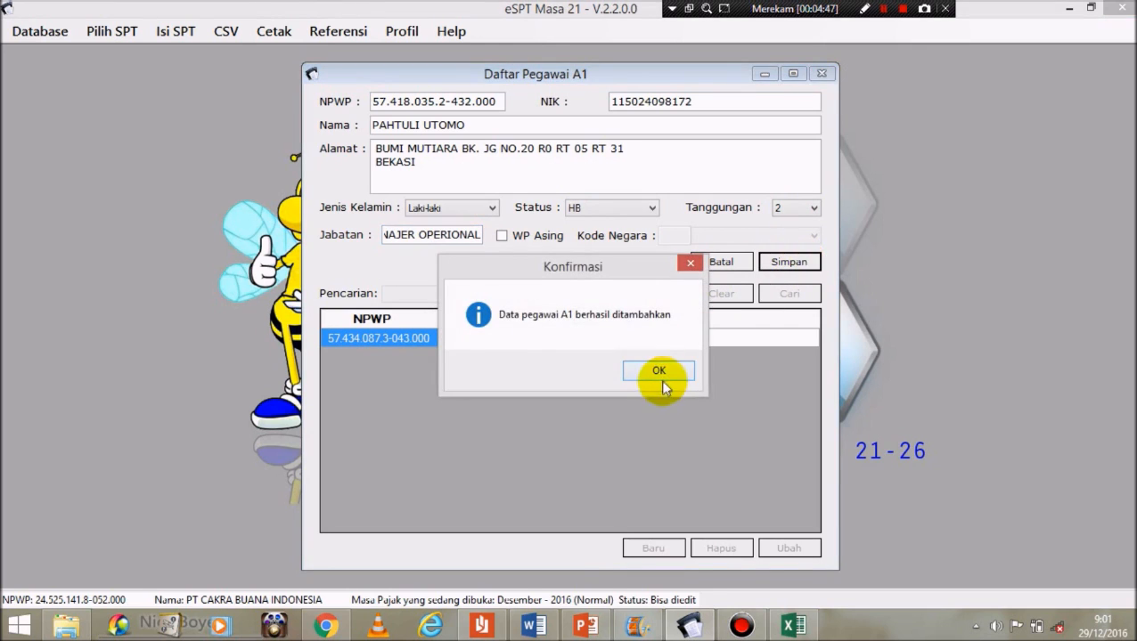
click(661, 379)
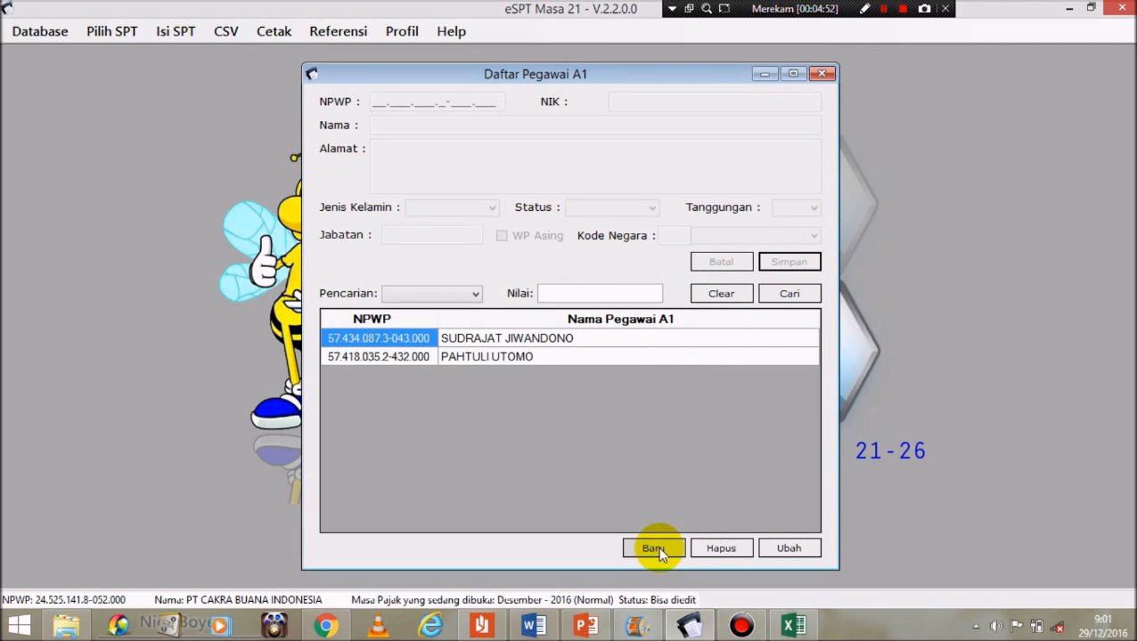
Step: Start a new A1 employee entry and paste the third employee's NPWP from the Word table
click(655, 549)
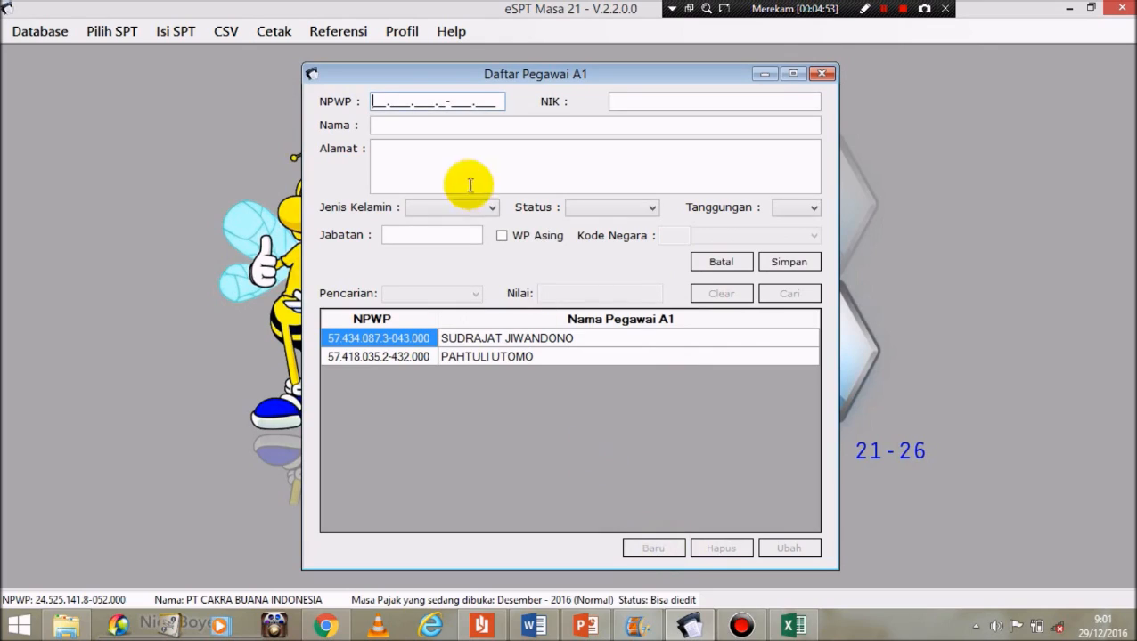
click(534, 627)
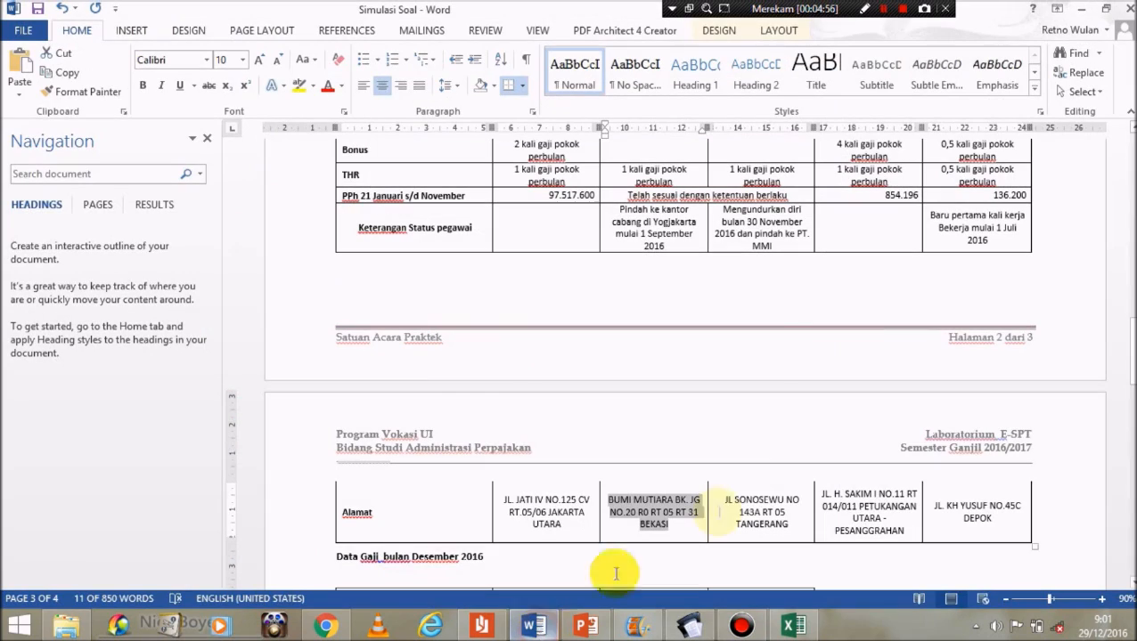
drag(1131, 353, 1129, 293)
drag(719, 365, 808, 366)
key(ctrl+c)
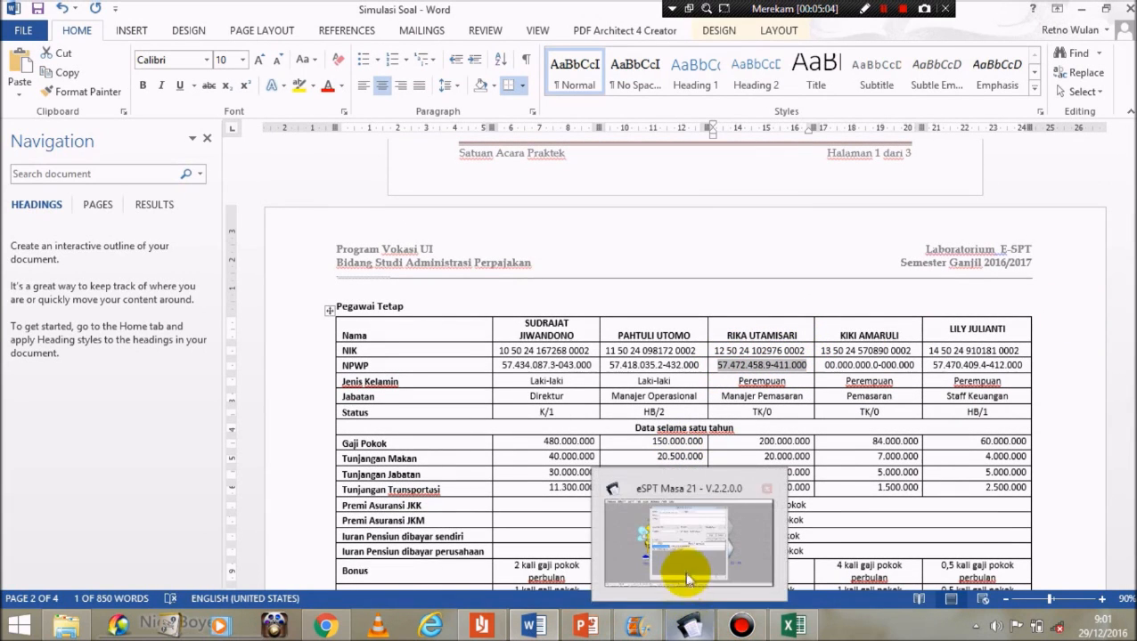
click(686, 566)
click(388, 101)
key(ctrl+v)
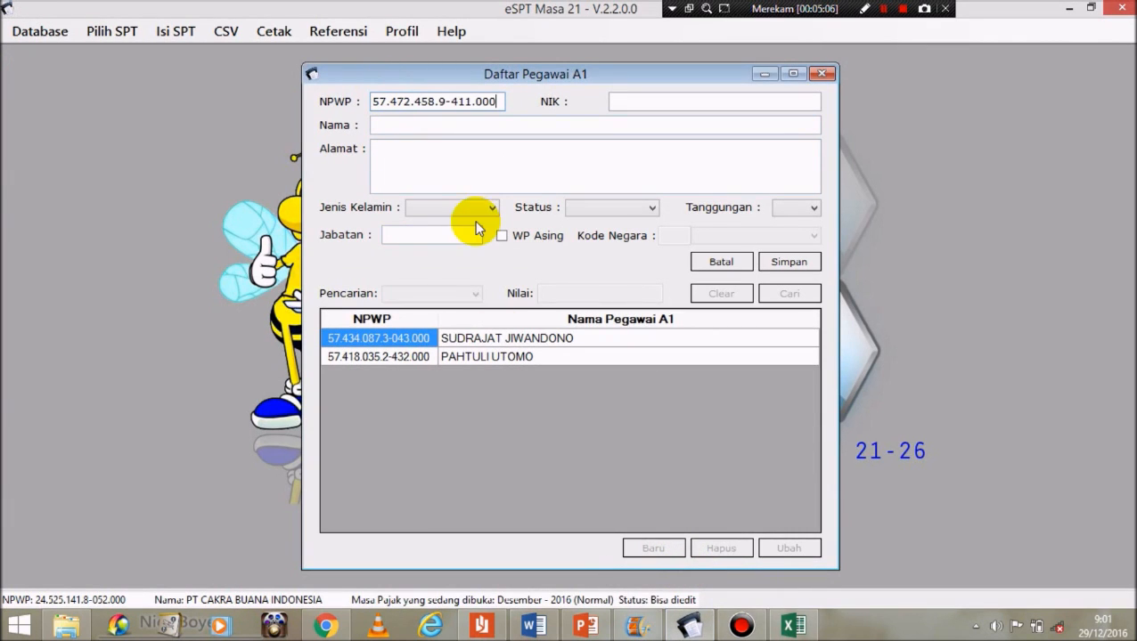
Step: Copy her NIK and name into the form, then bring up her Alamat row in Word
click(534, 626)
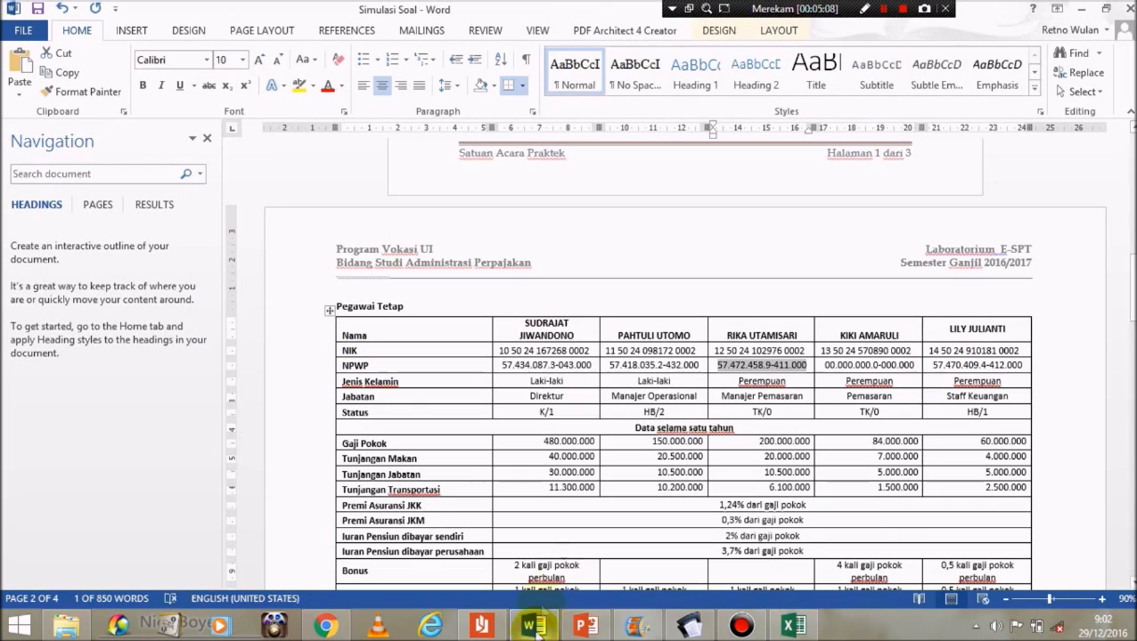
drag(713, 350, 804, 351)
click(657, 629)
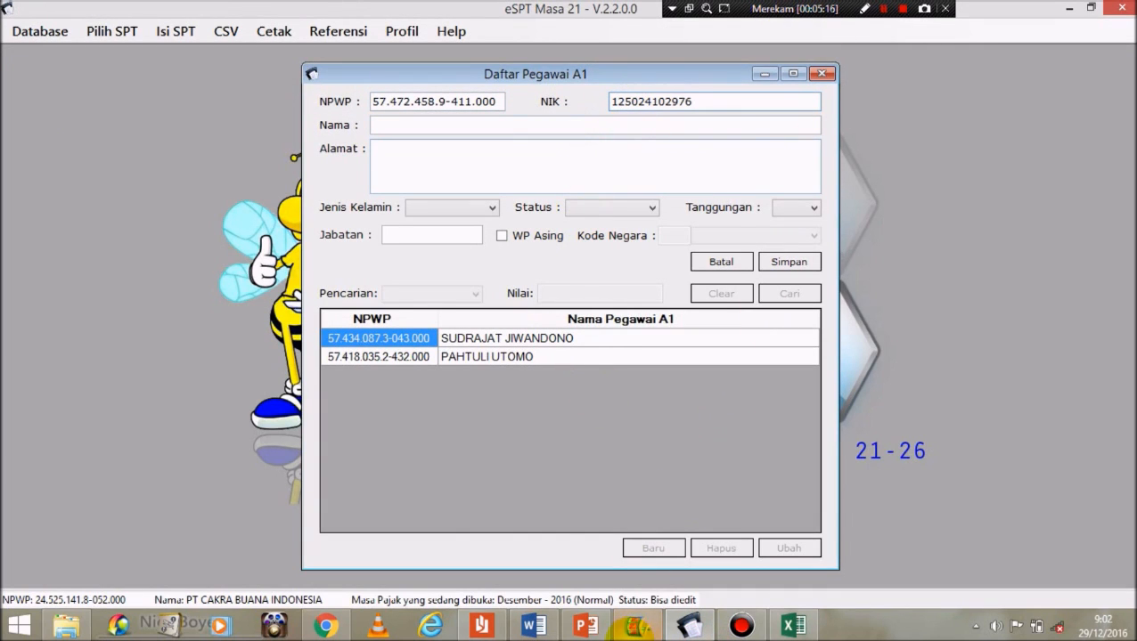
click(692, 629)
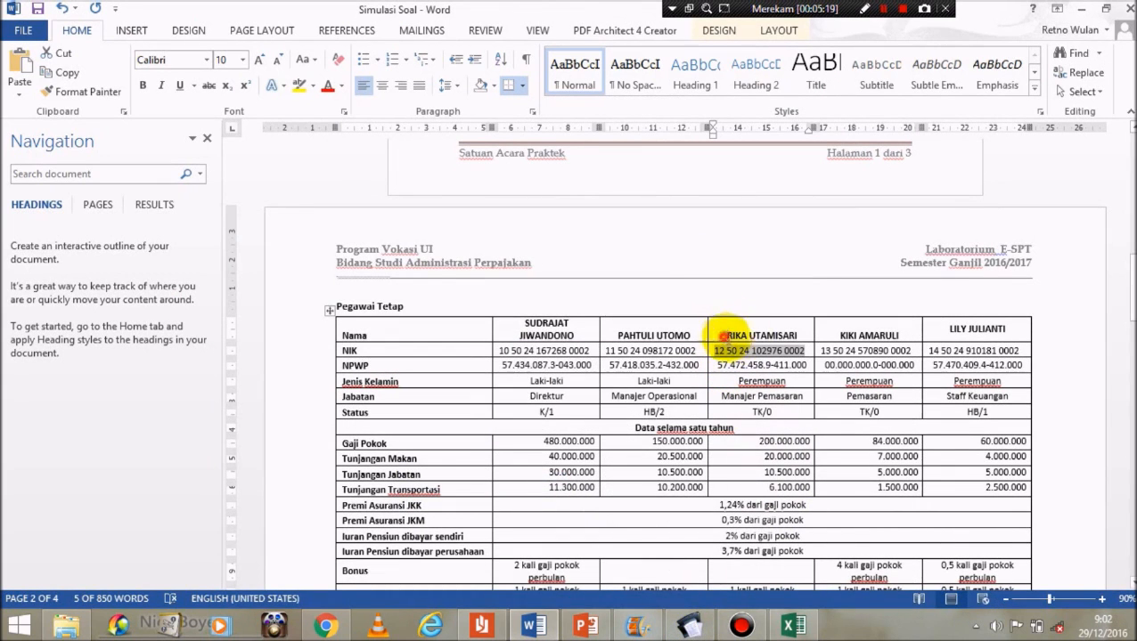
drag(721, 336, 791, 337)
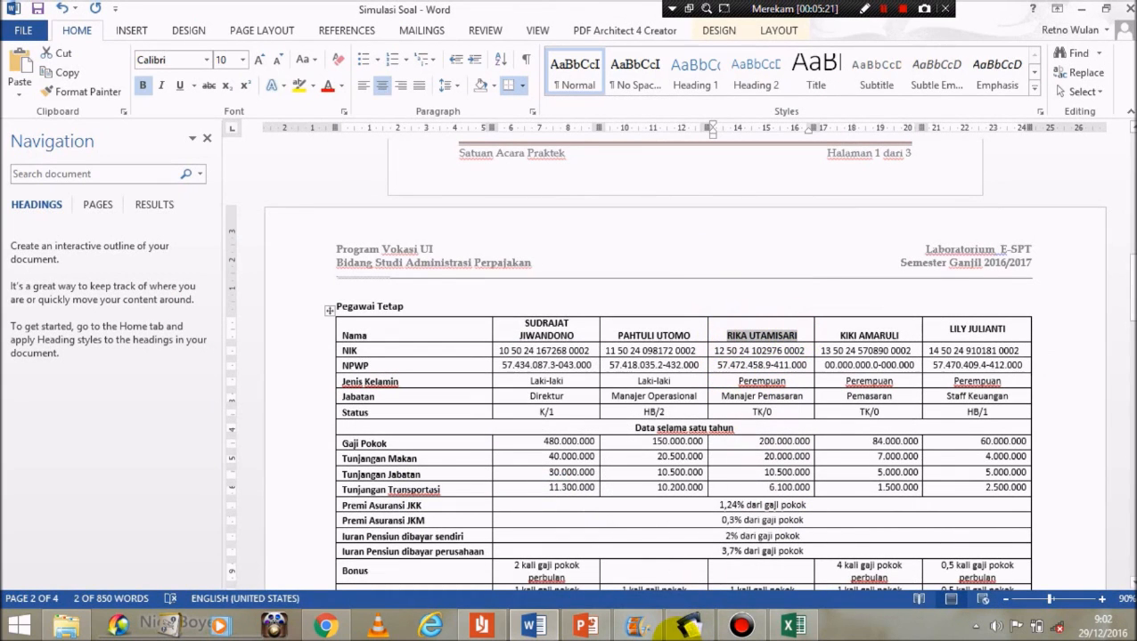
click(691, 629)
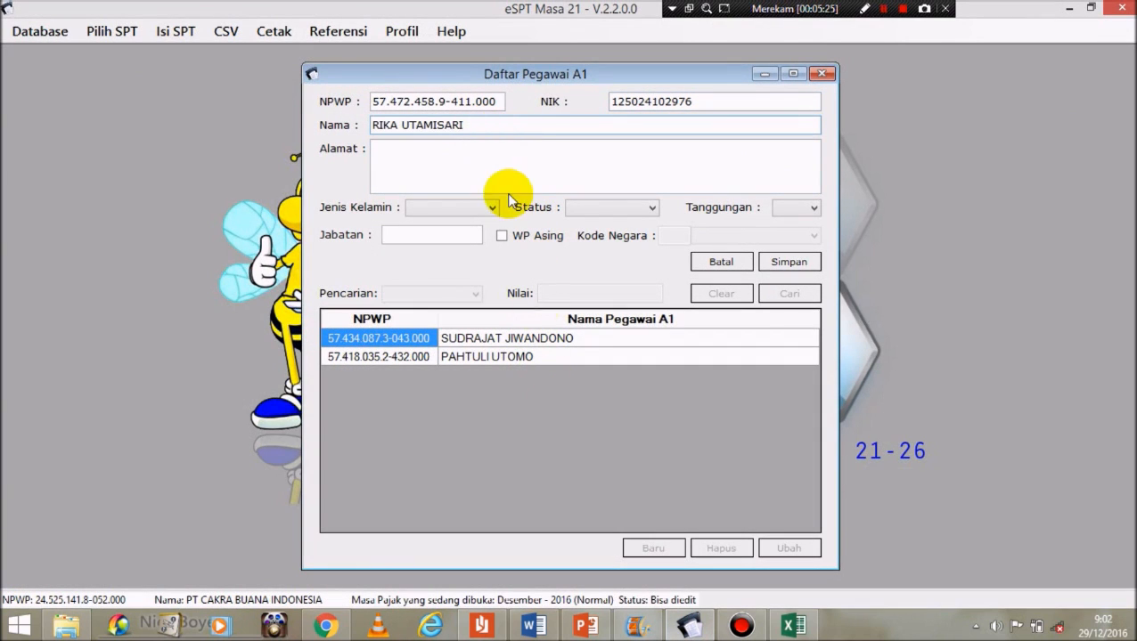
click(692, 629)
drag(1129, 287, 1129, 401)
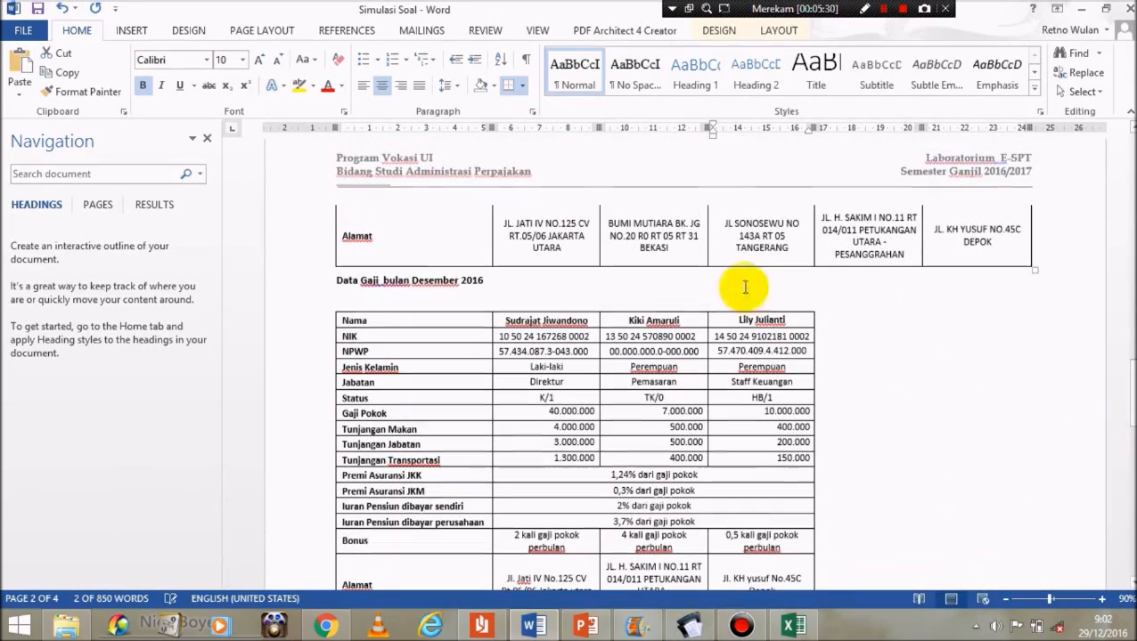
drag(796, 250, 726, 229)
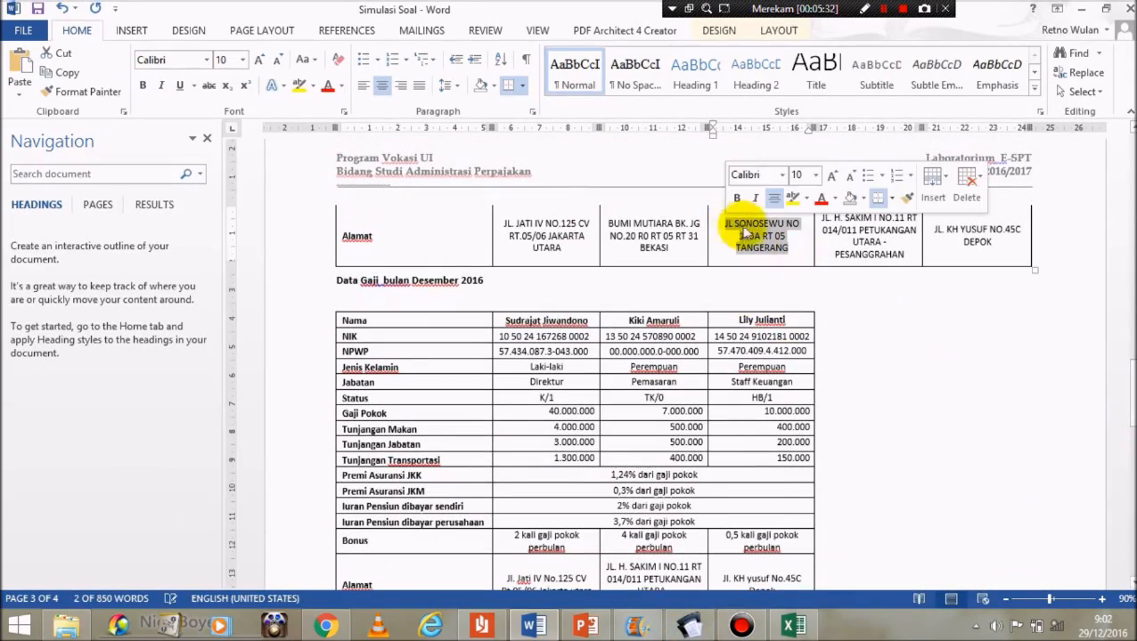
Step: Paste the Tangerang address, choose Perempuan, status TK and 0 dependents, then save the record
click(688, 626)
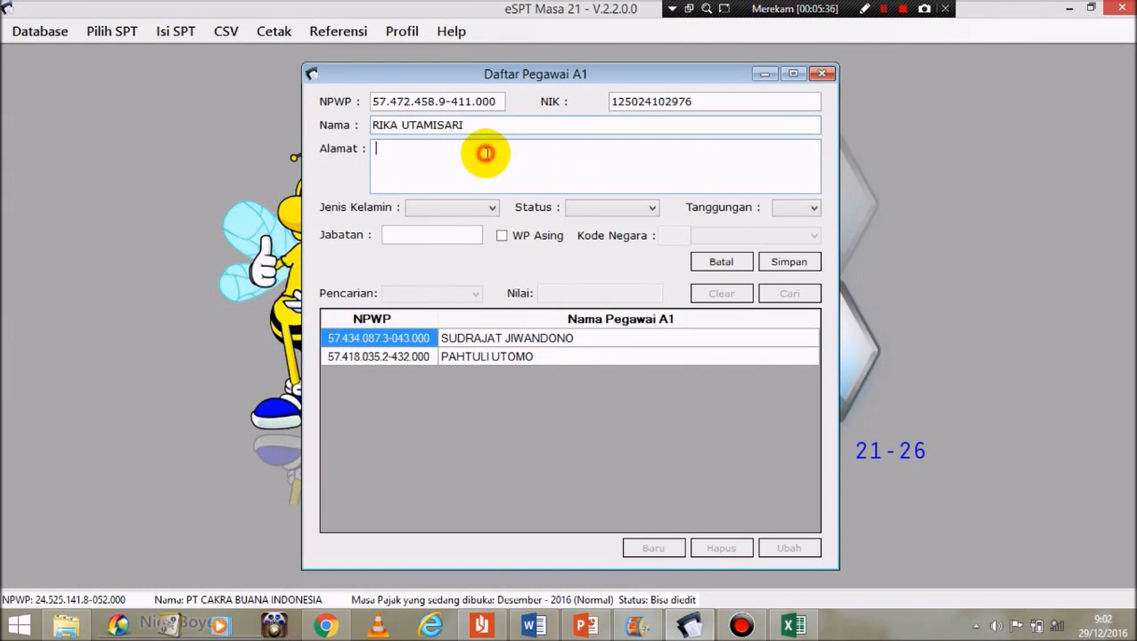
click(467, 210)
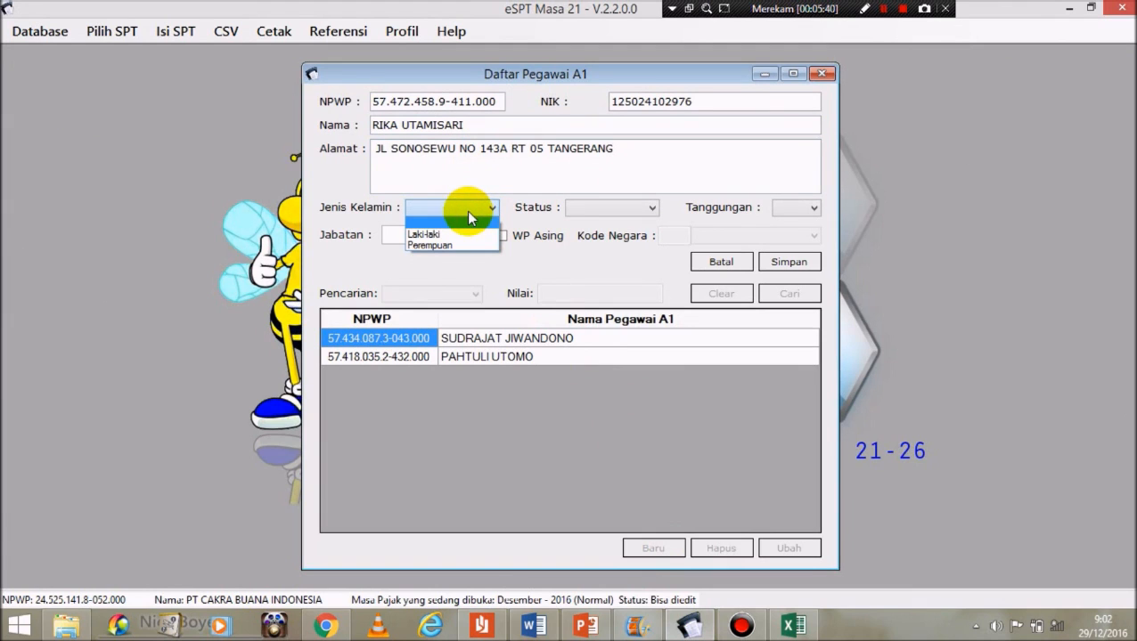
click(454, 246)
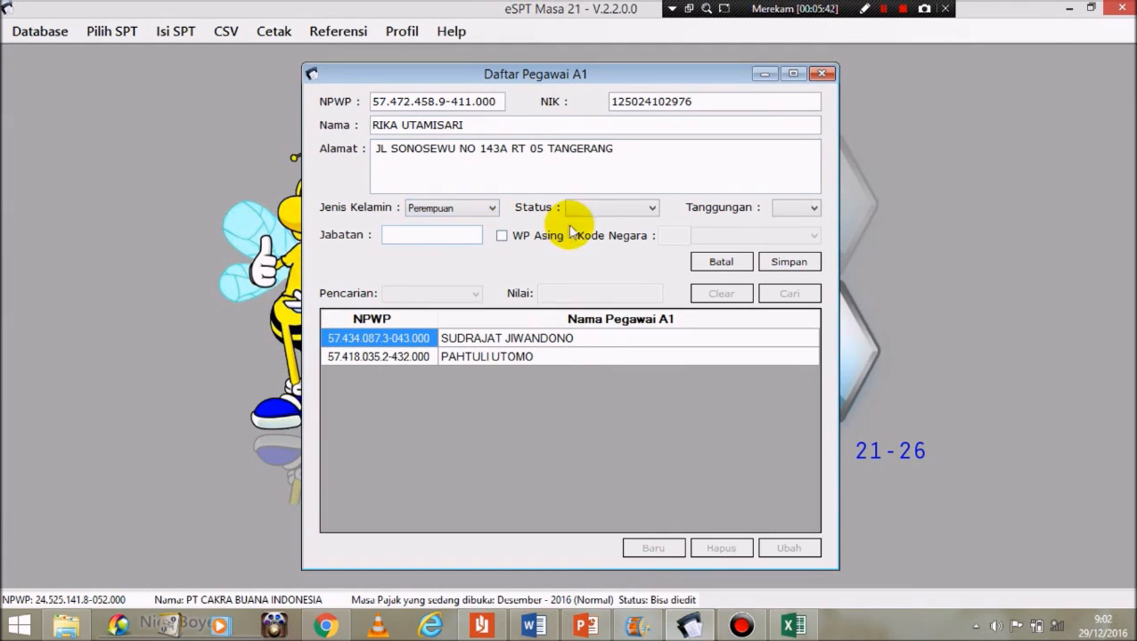
click(589, 209)
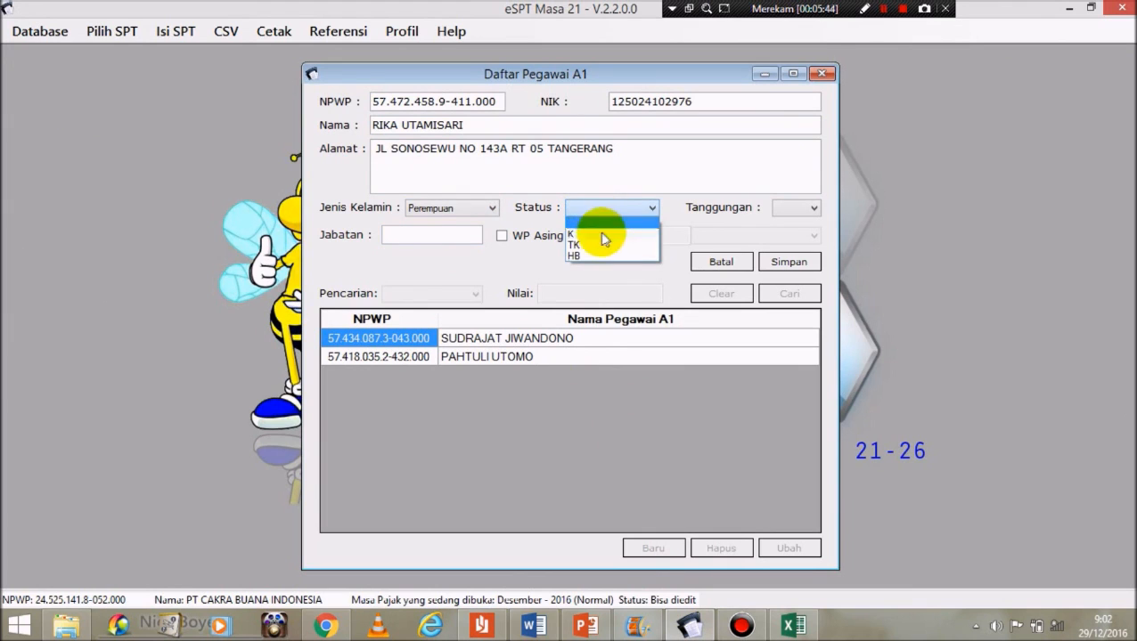
click(588, 245)
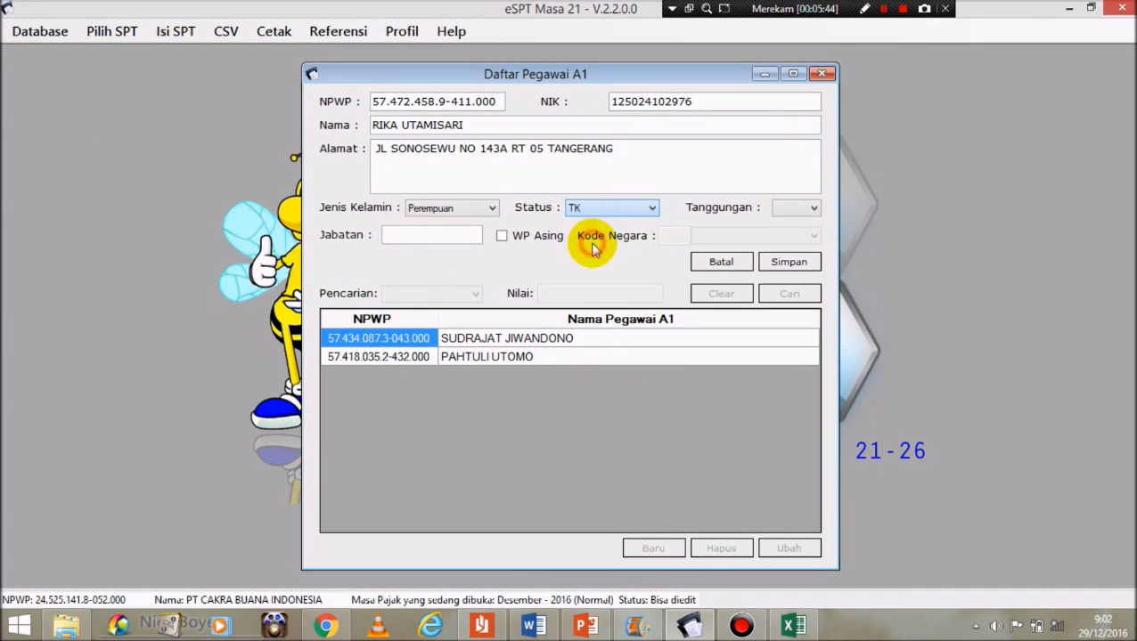
click(790, 208)
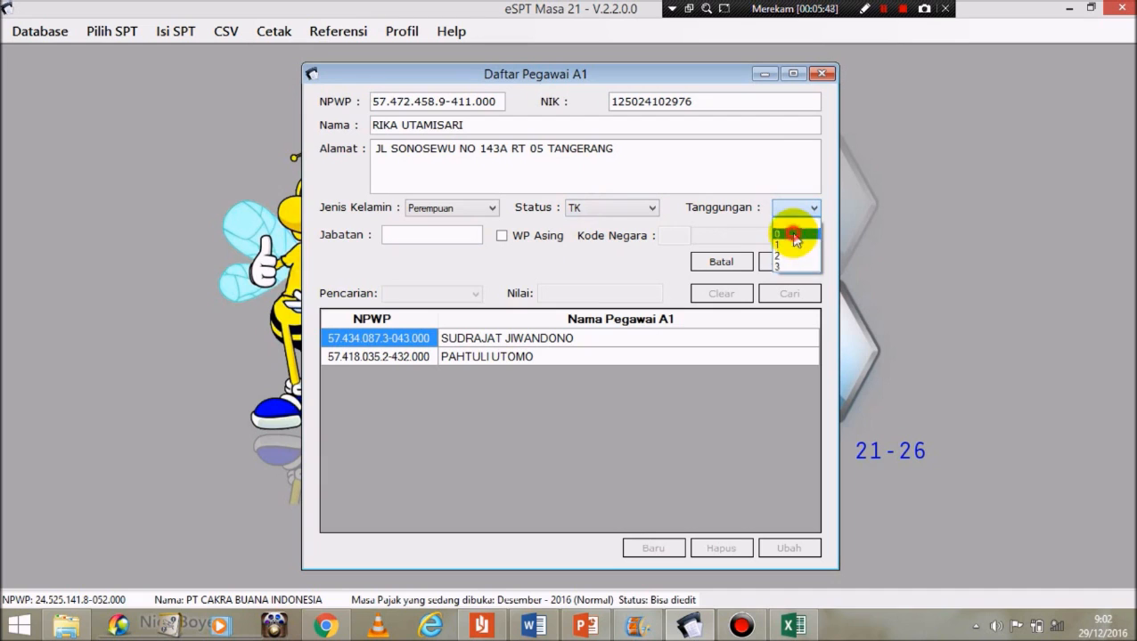
click(793, 234)
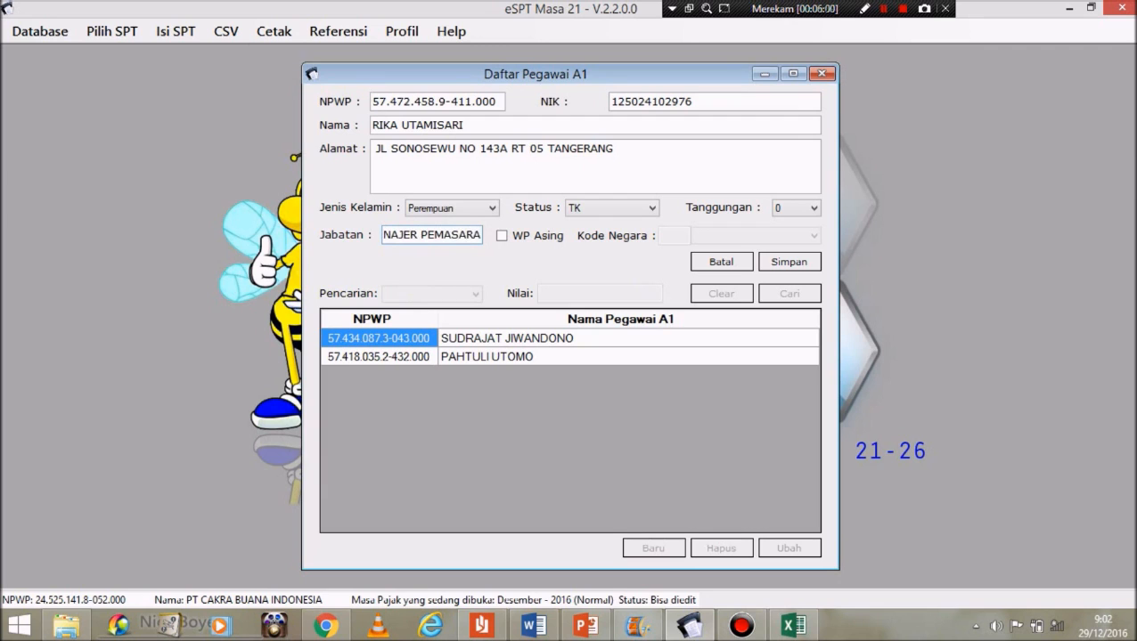
click(802, 266)
click(655, 370)
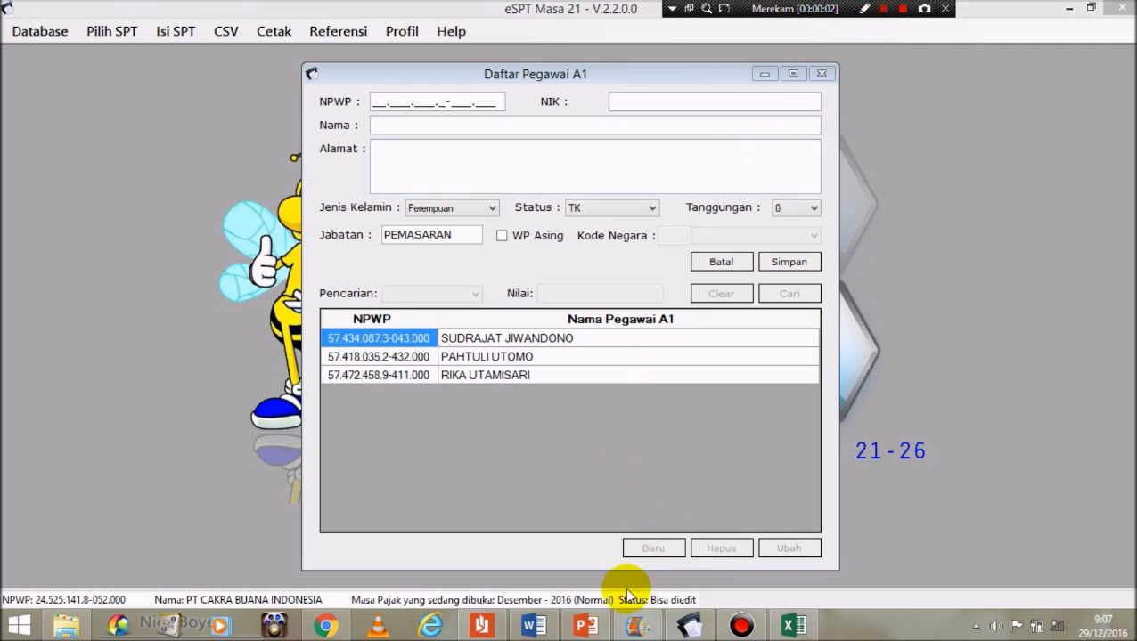
Step: Paste the fourth employee's NPWP into the NPWP field, clearing a stray paste from the name field
click(533, 628)
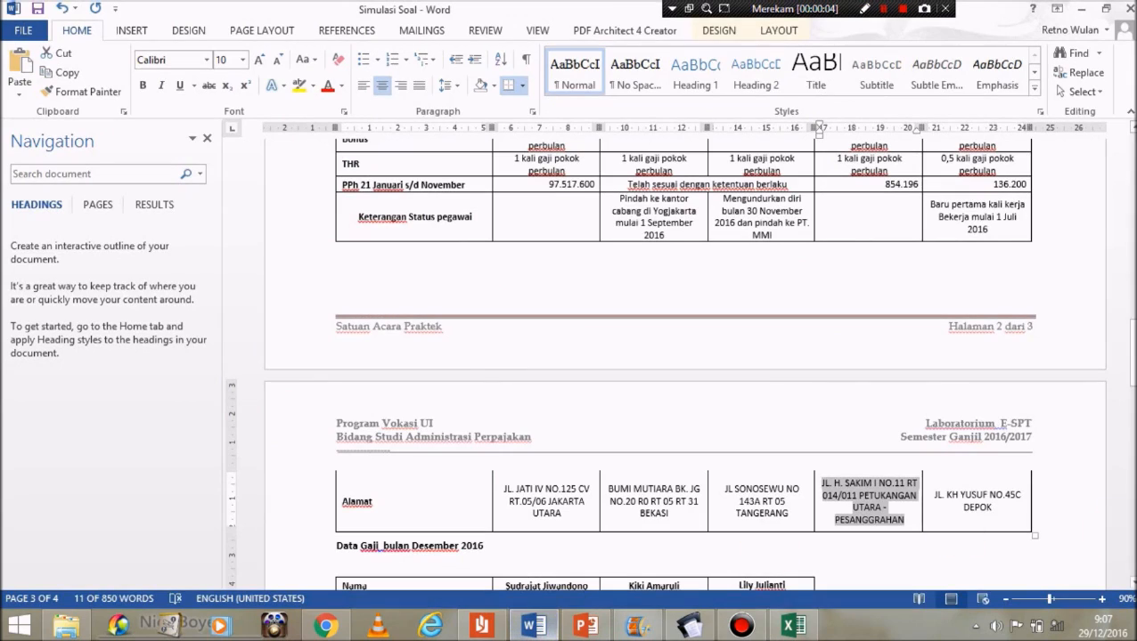
drag(1129, 374, 1130, 305)
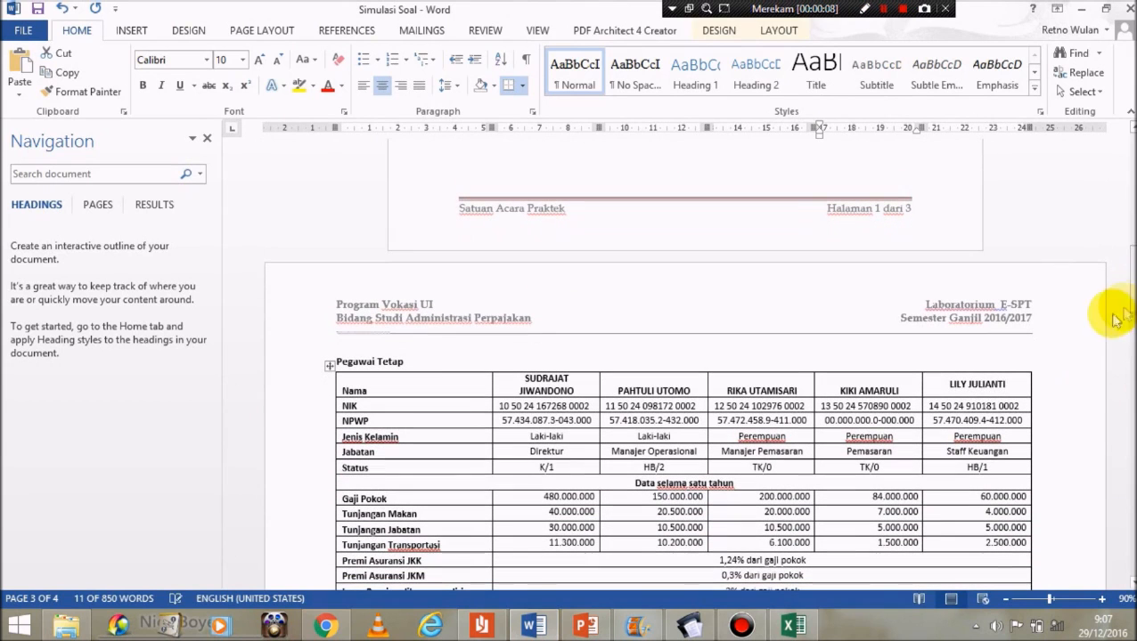
drag(989, 403, 937, 430)
key(ctrl+c)
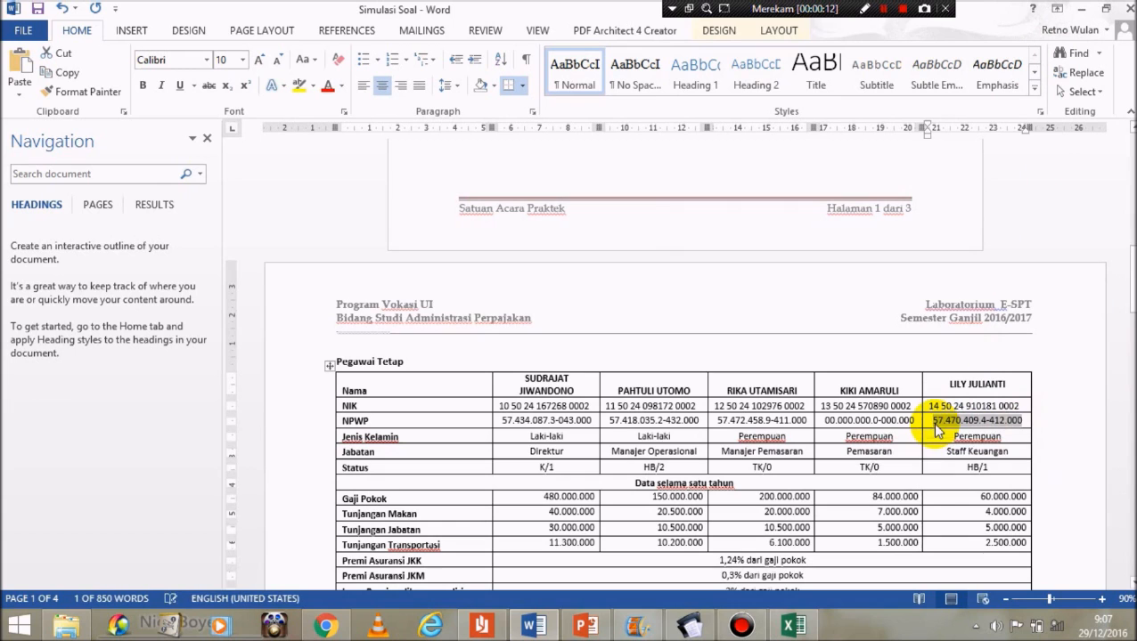
click(691, 626)
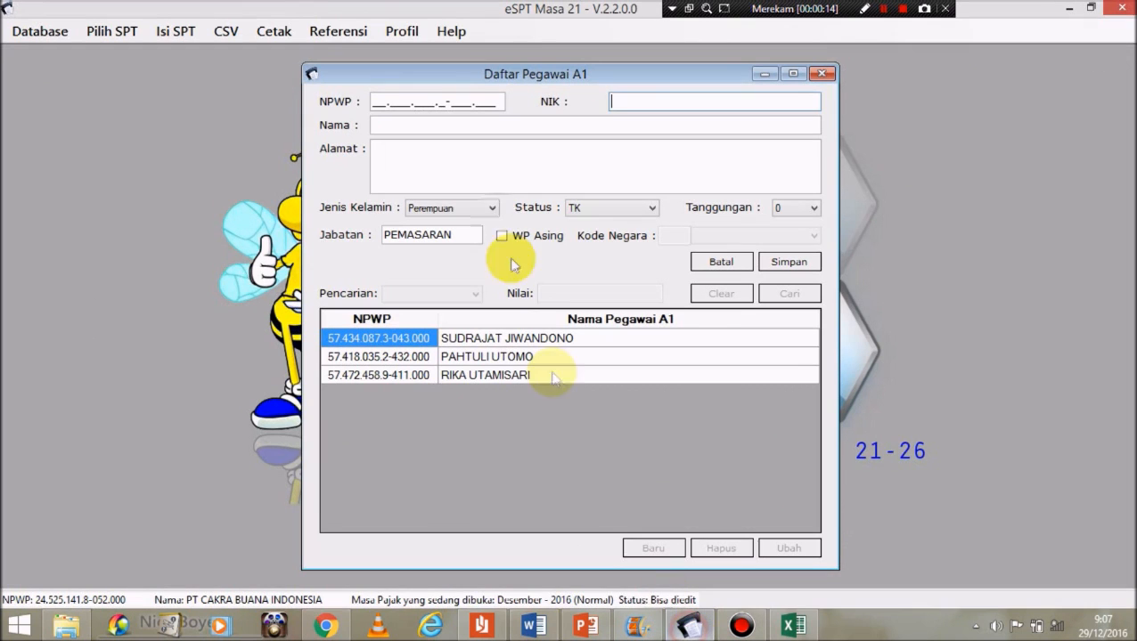
click(423, 124)
key(ctrl+v)
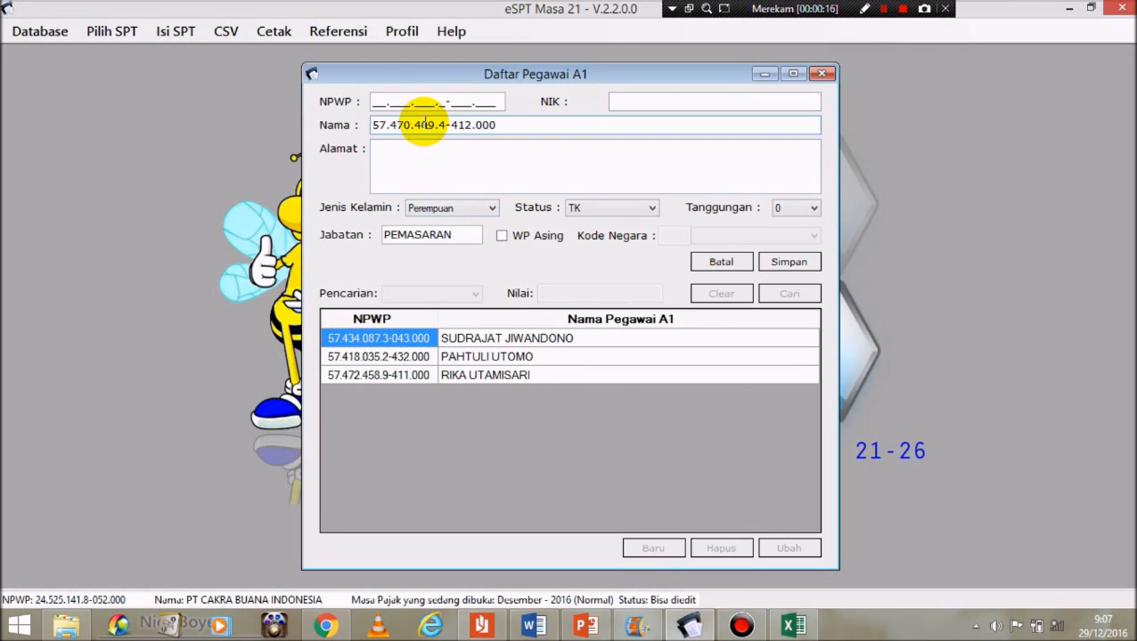
drag(499, 122, 232, 119)
key(ctrl+c)
key(BackSpace)
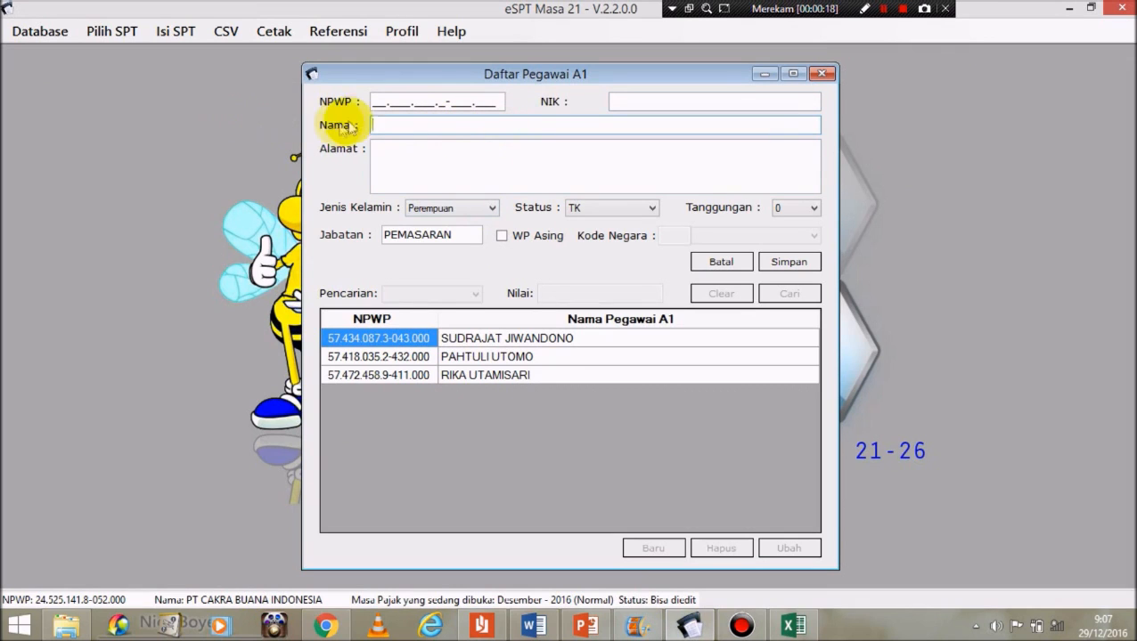
click(371, 102)
key(ctrl+v)
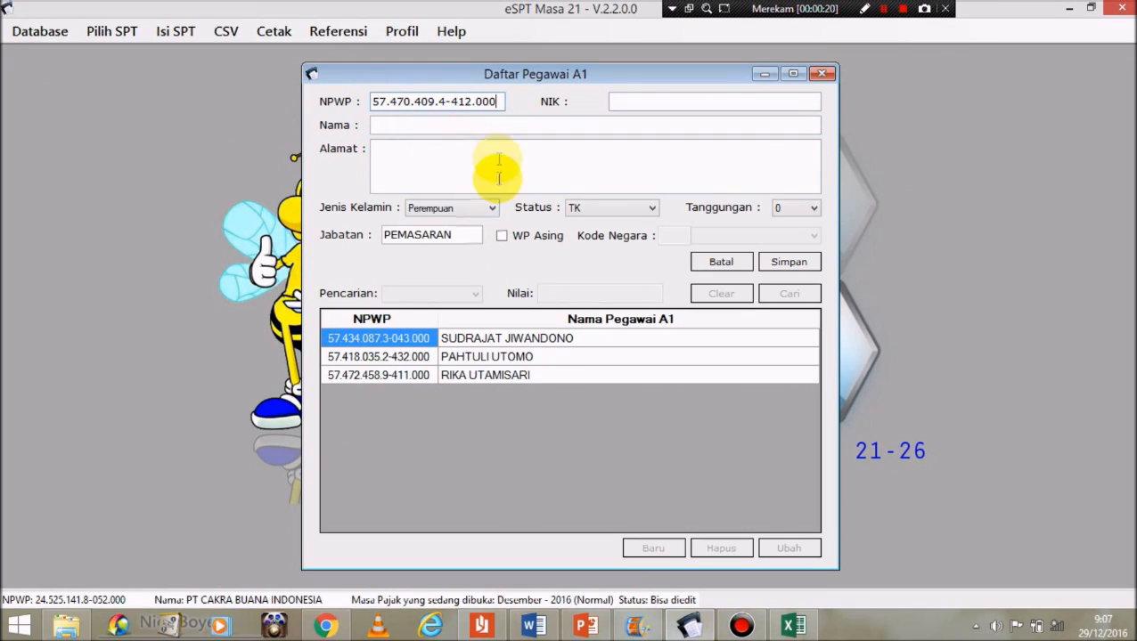
Step: Copy the employee's NIK and name from the Word table into the form
click(536, 627)
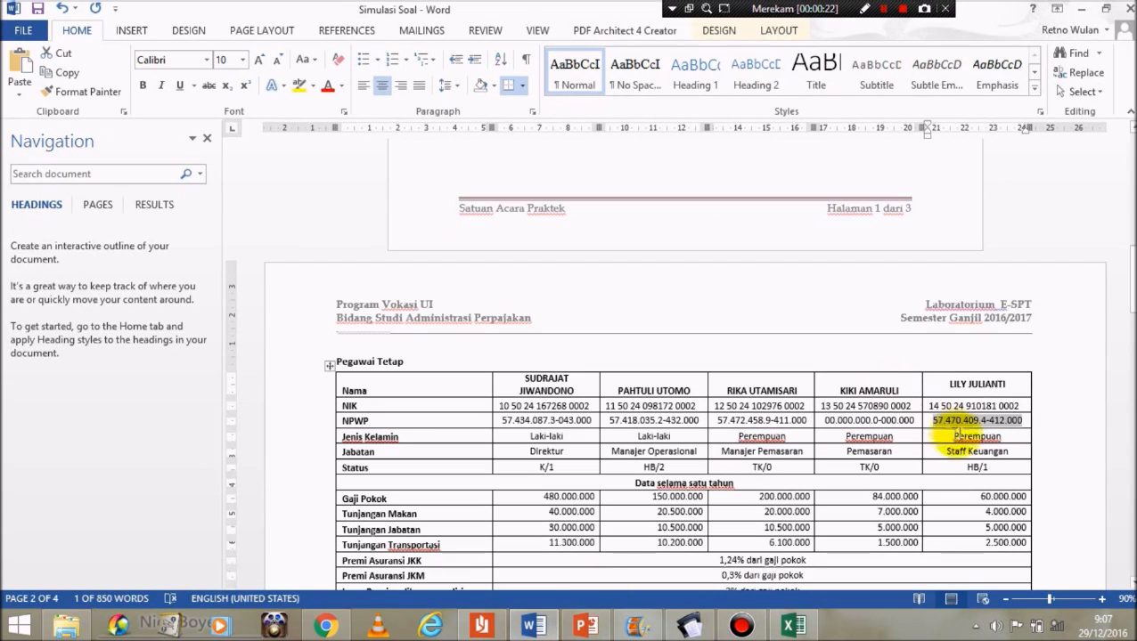
drag(1020, 405, 924, 406)
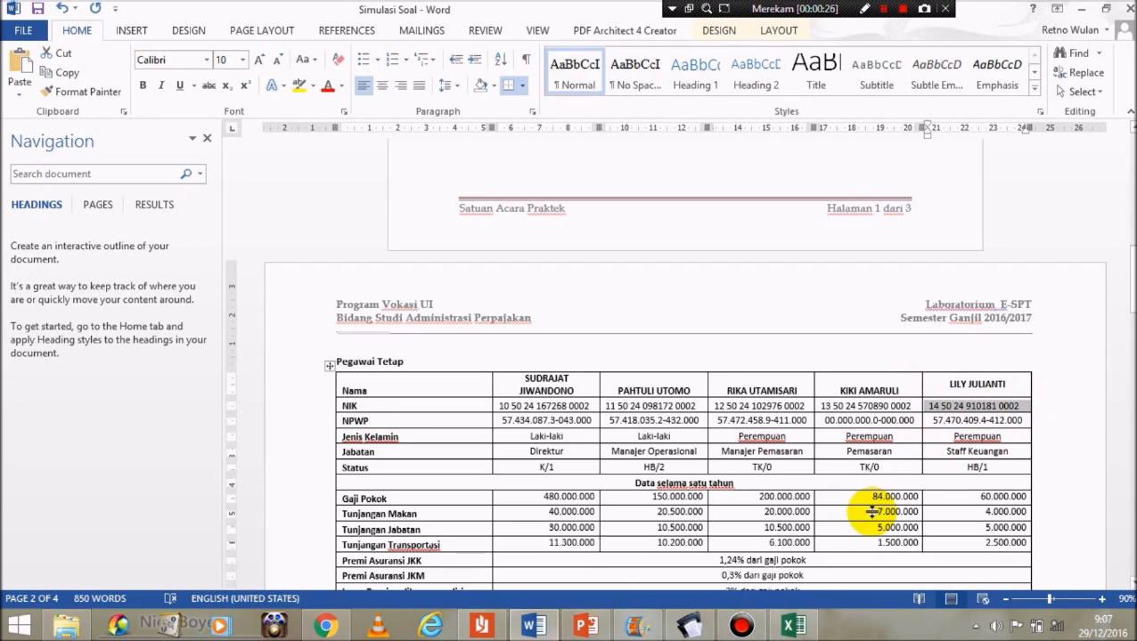
click(706, 628)
click(647, 100)
key(ctrl+v)
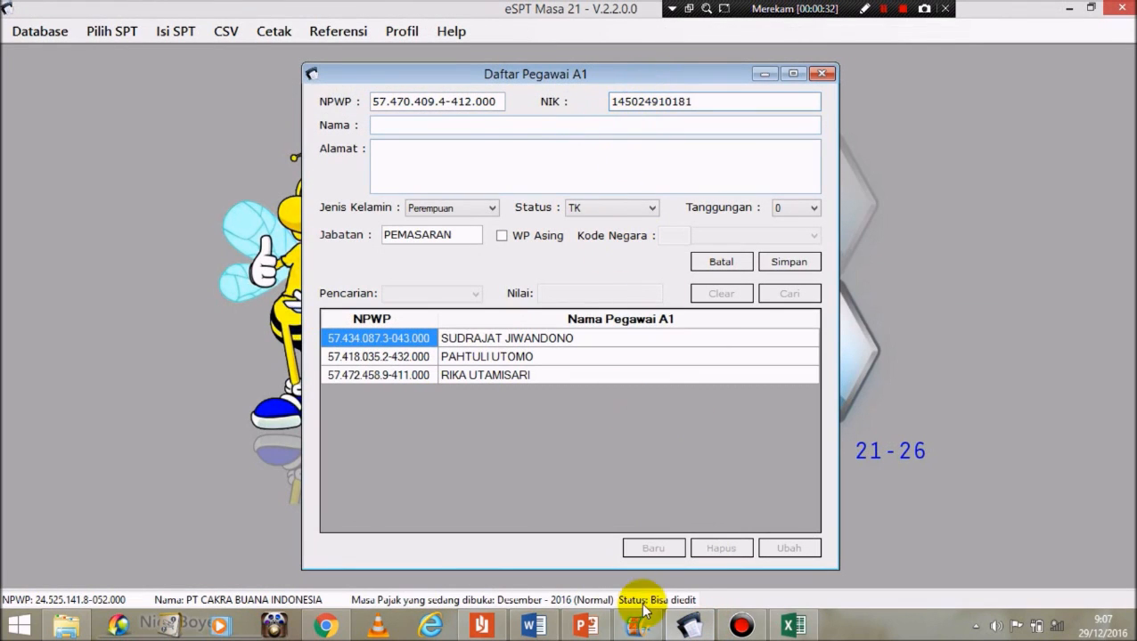
click(534, 627)
drag(1007, 384, 950, 384)
key(ctrl+c)
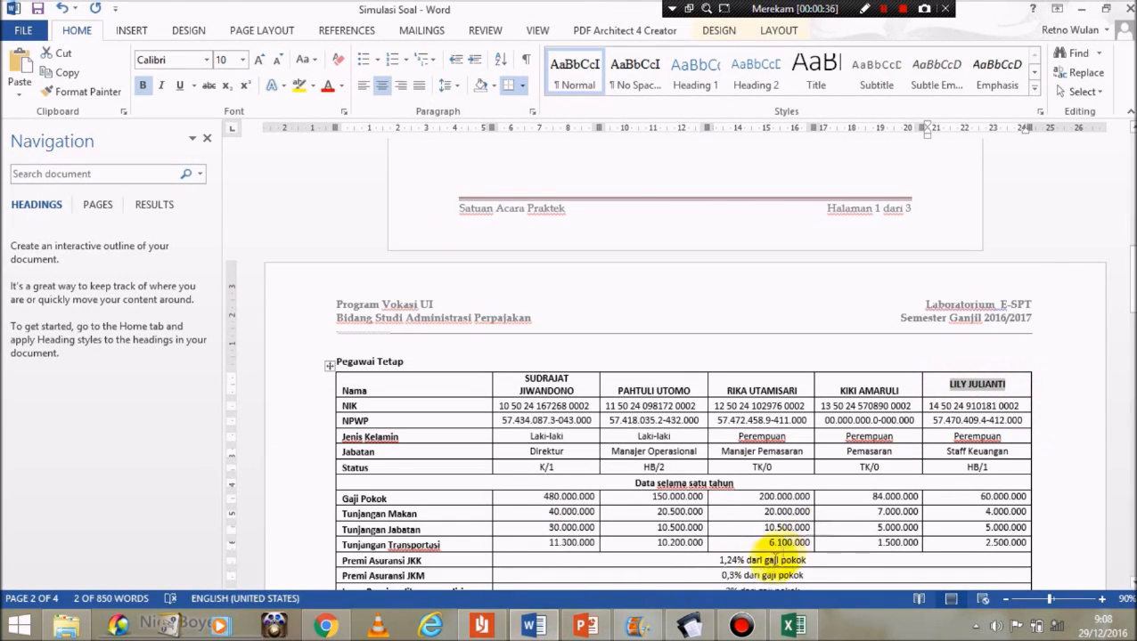
click(686, 625)
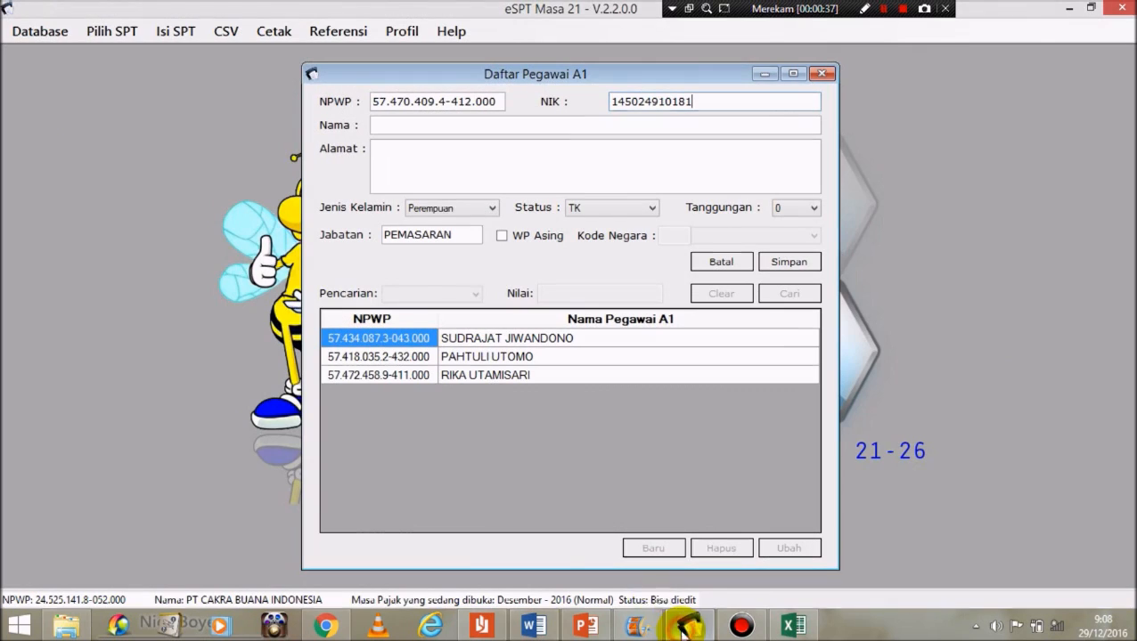
click(451, 124)
key(ctrl+v)
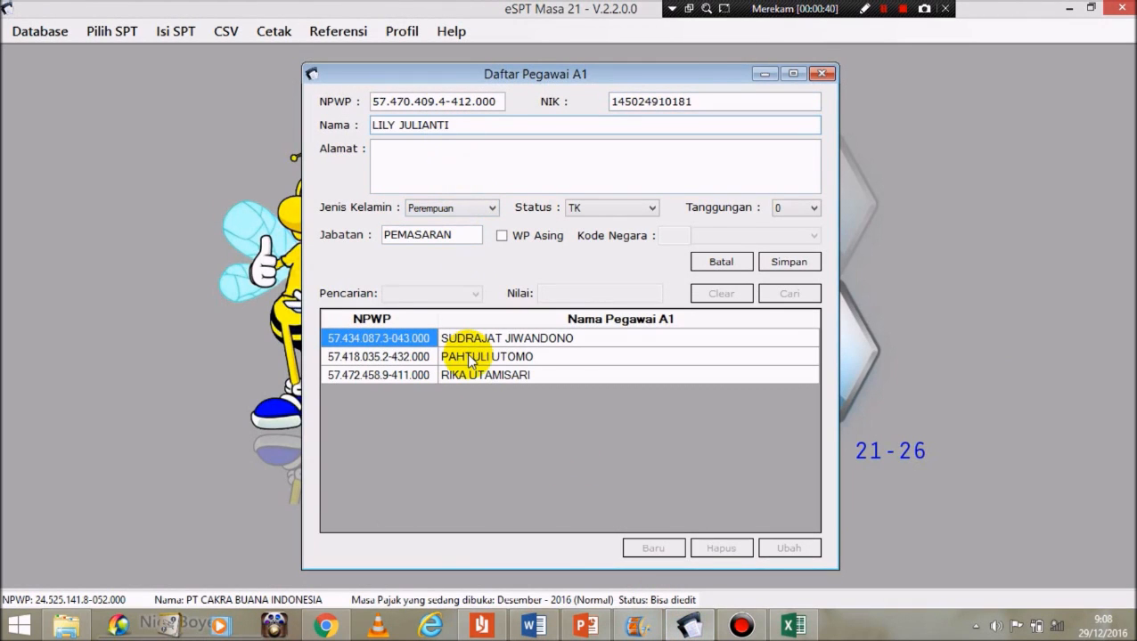
Step: Copy the employee's address from the Word table into the address box
click(535, 627)
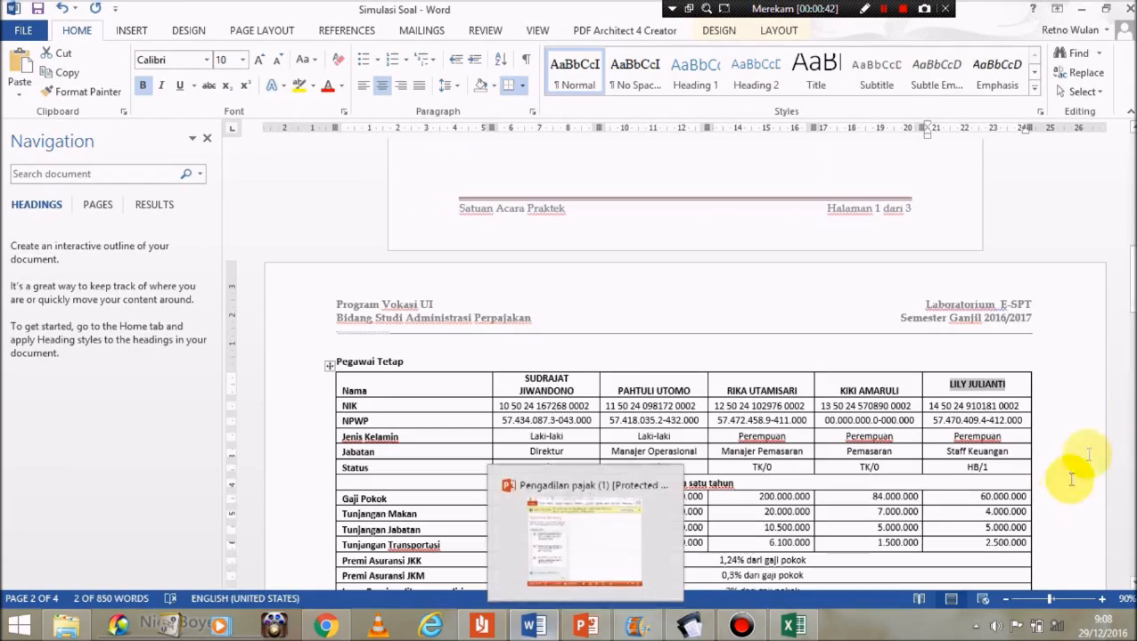
scroll(1114, 383, down, 5)
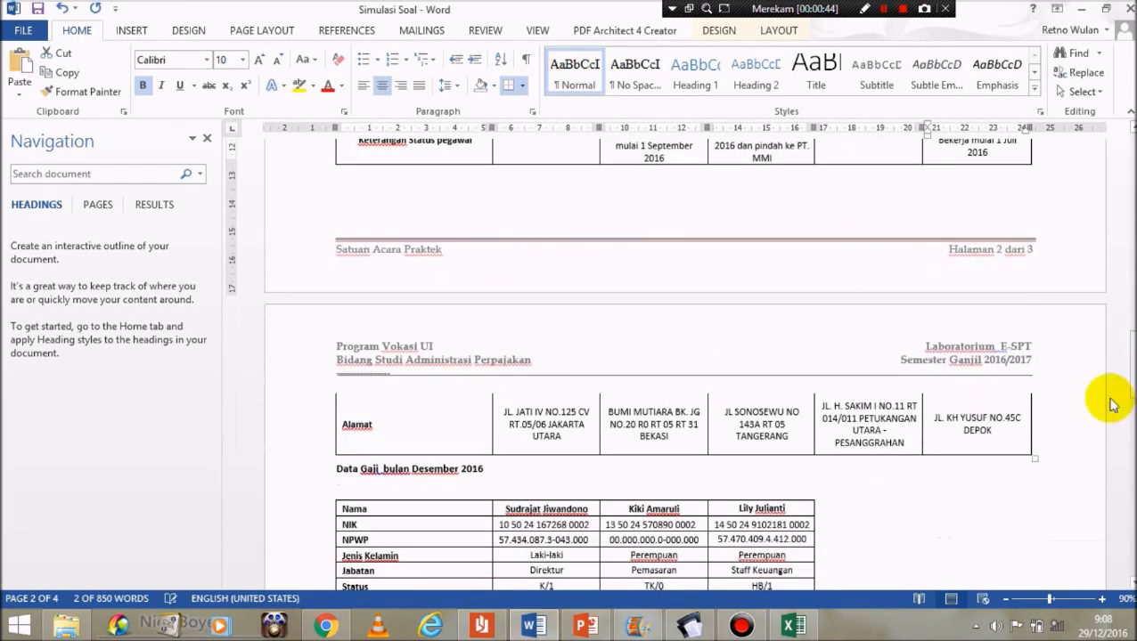
drag(998, 431, 932, 419)
key(ctrl+c)
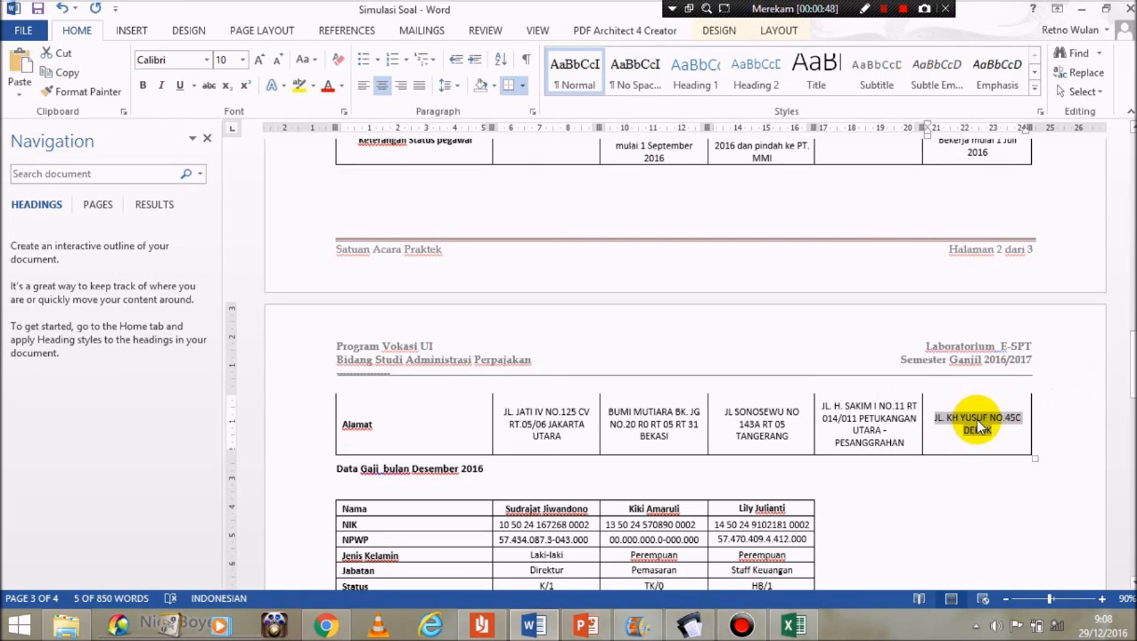
click(690, 626)
click(419, 152)
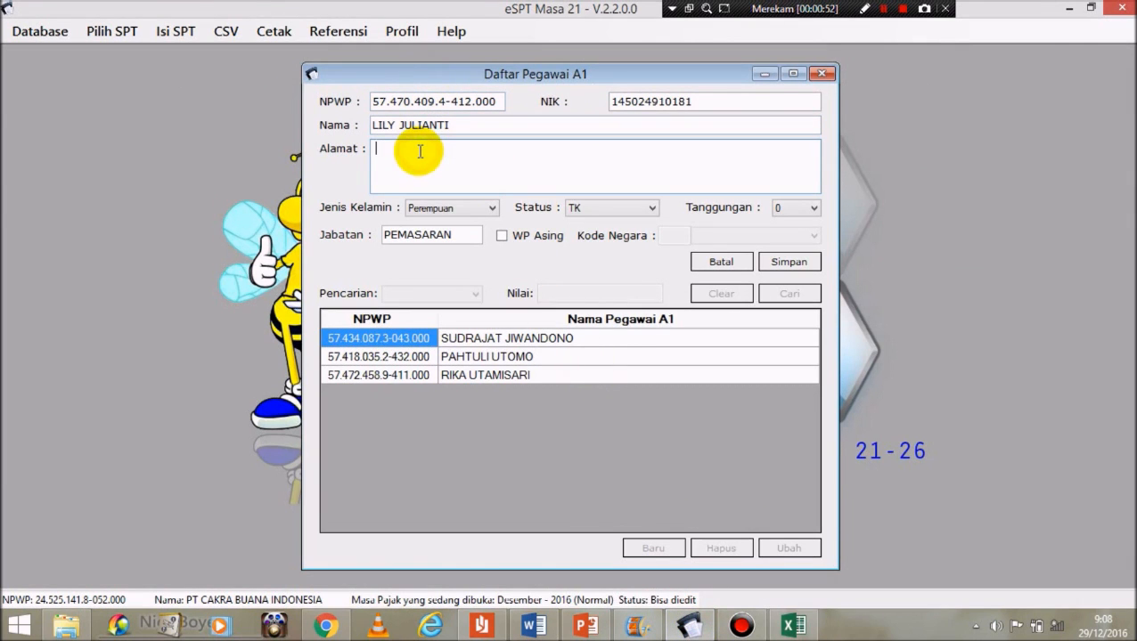
key(ctrl+v)
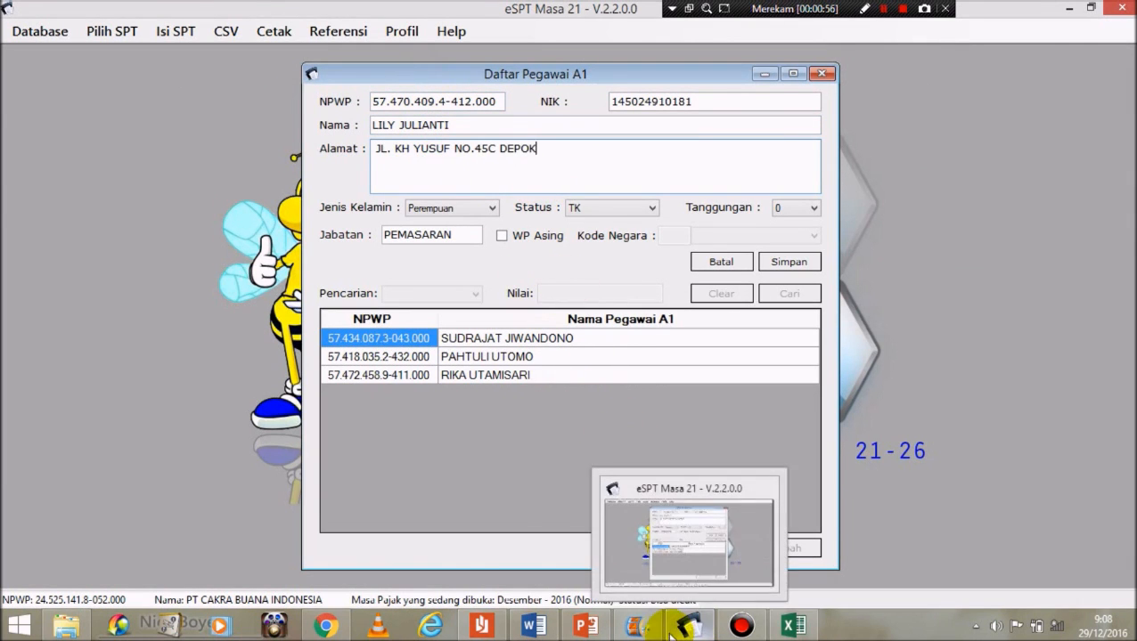
click(533, 626)
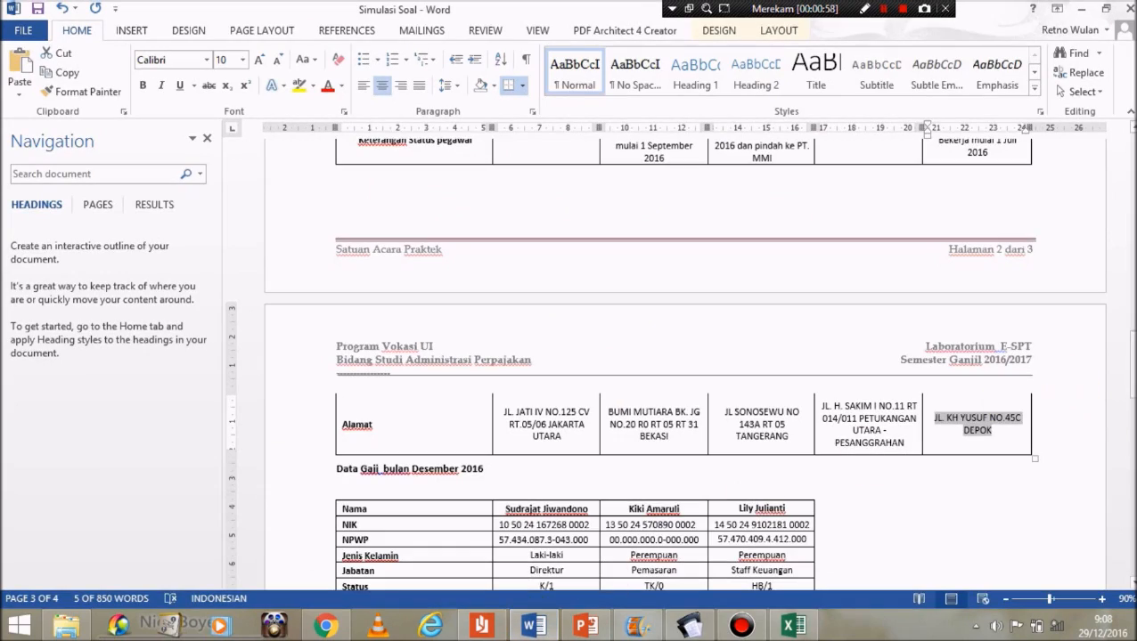
drag(1130, 411, 1129, 378)
drag(1131, 330, 1131, 309)
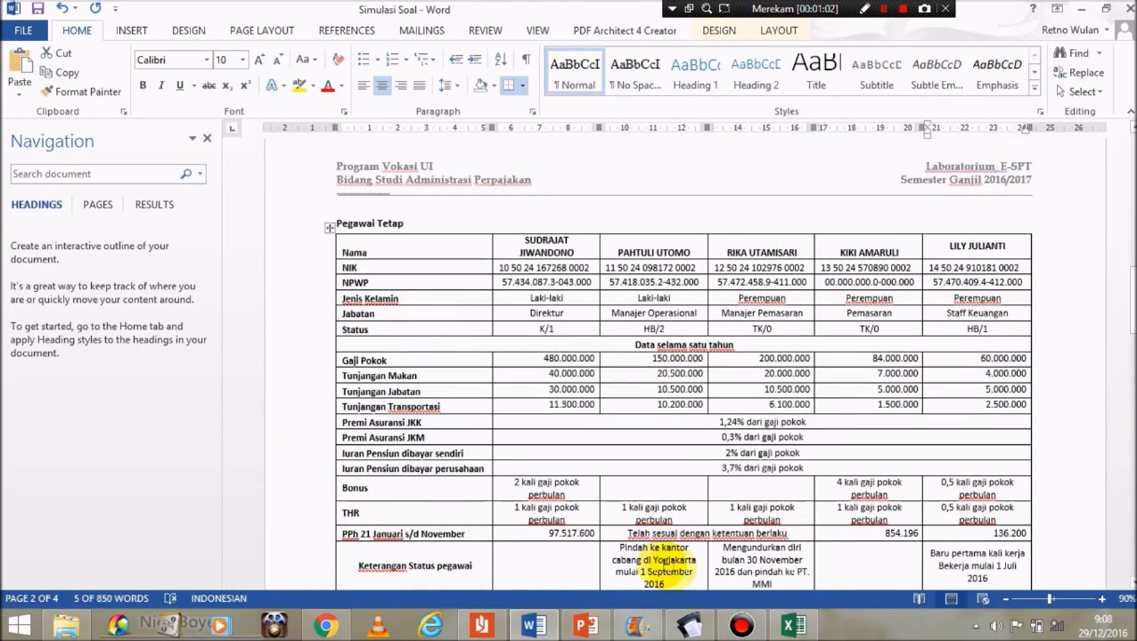
click(692, 626)
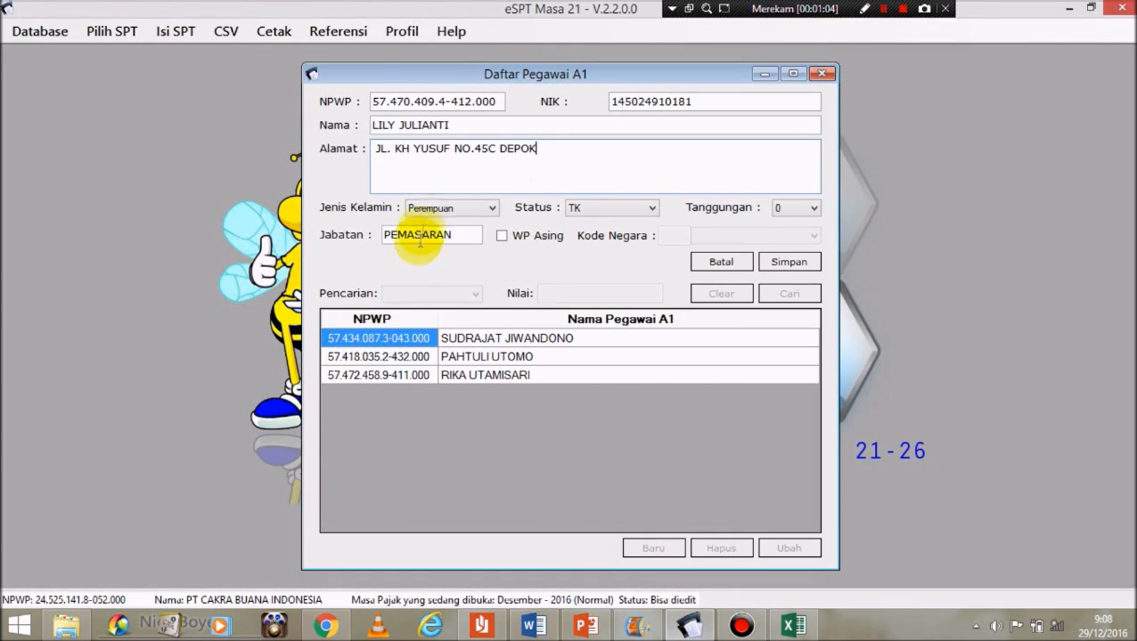
Step: Set status HB, 1 dependant, job title STAFF KEUANGAN, save, and close the employee list
click(604, 210)
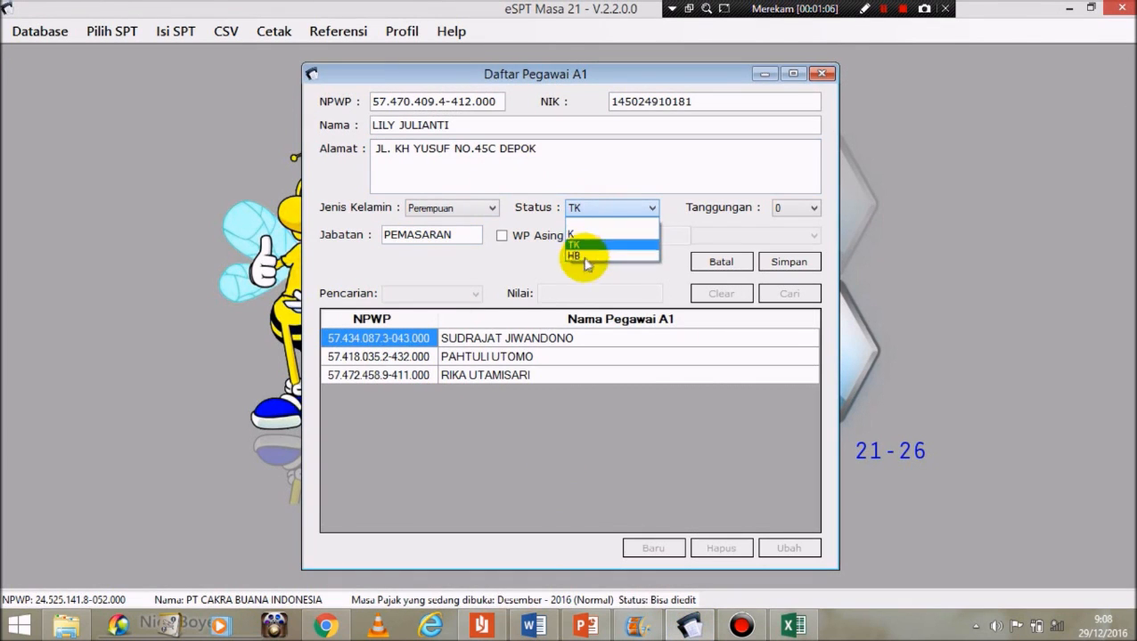
click(580, 255)
click(795, 211)
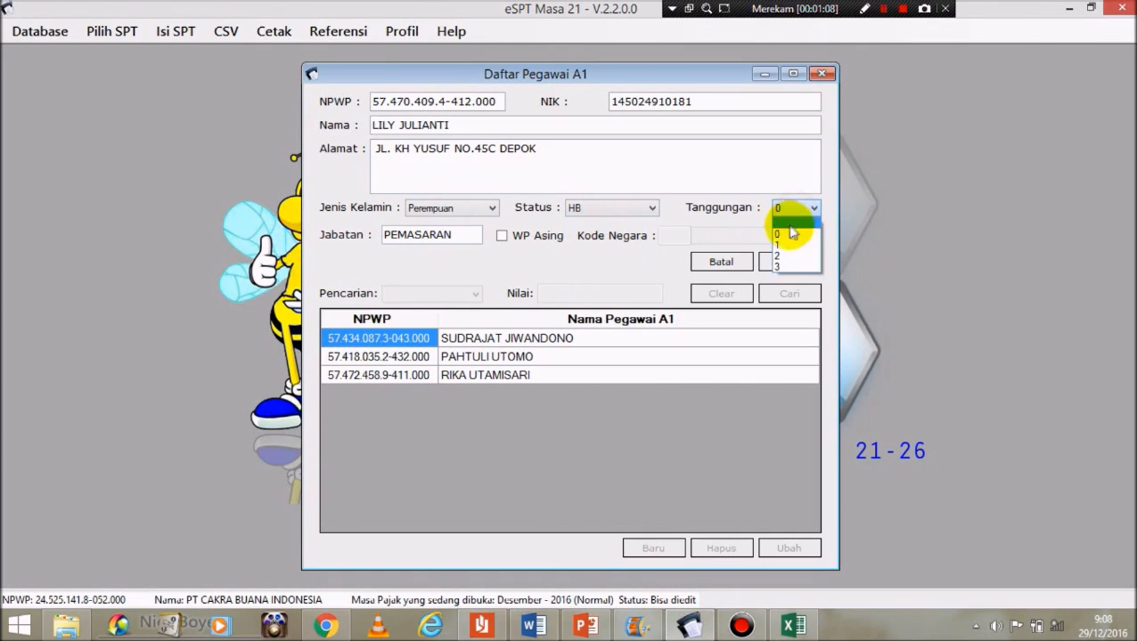
click(787, 244)
drag(455, 235, 344, 240)
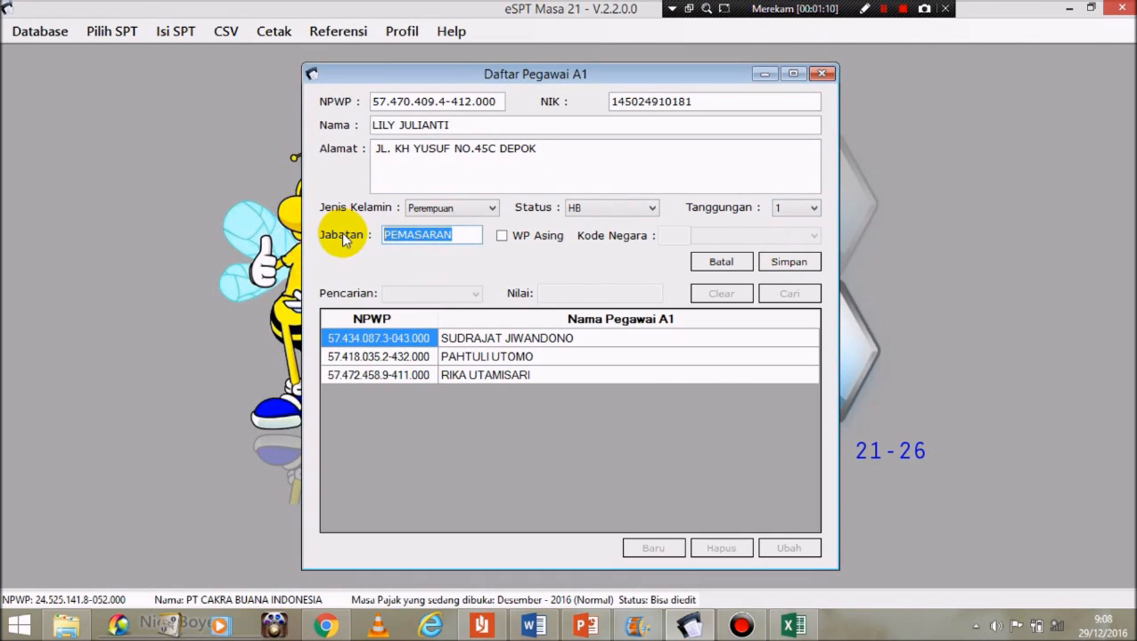
text(STAFF)
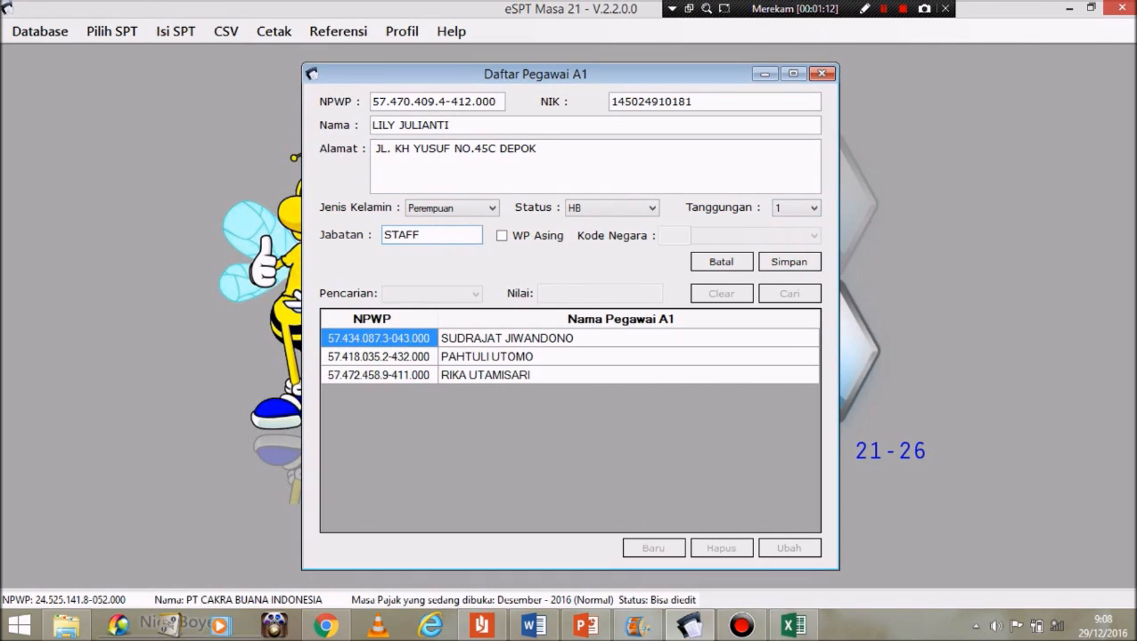
text( KEUANGAN)
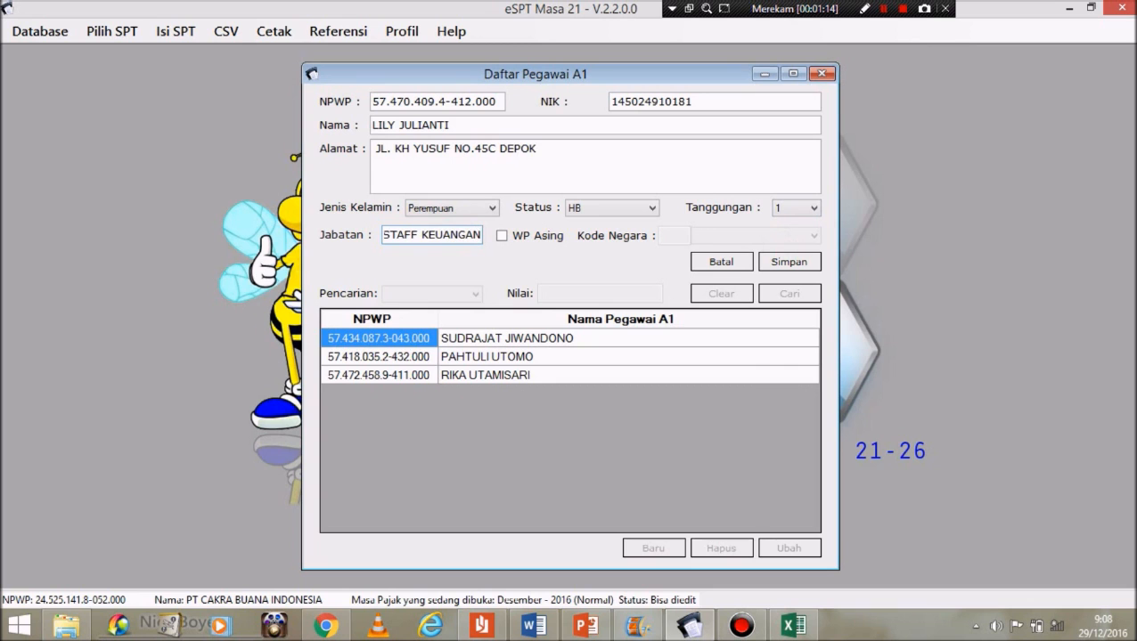
click(787, 261)
click(653, 373)
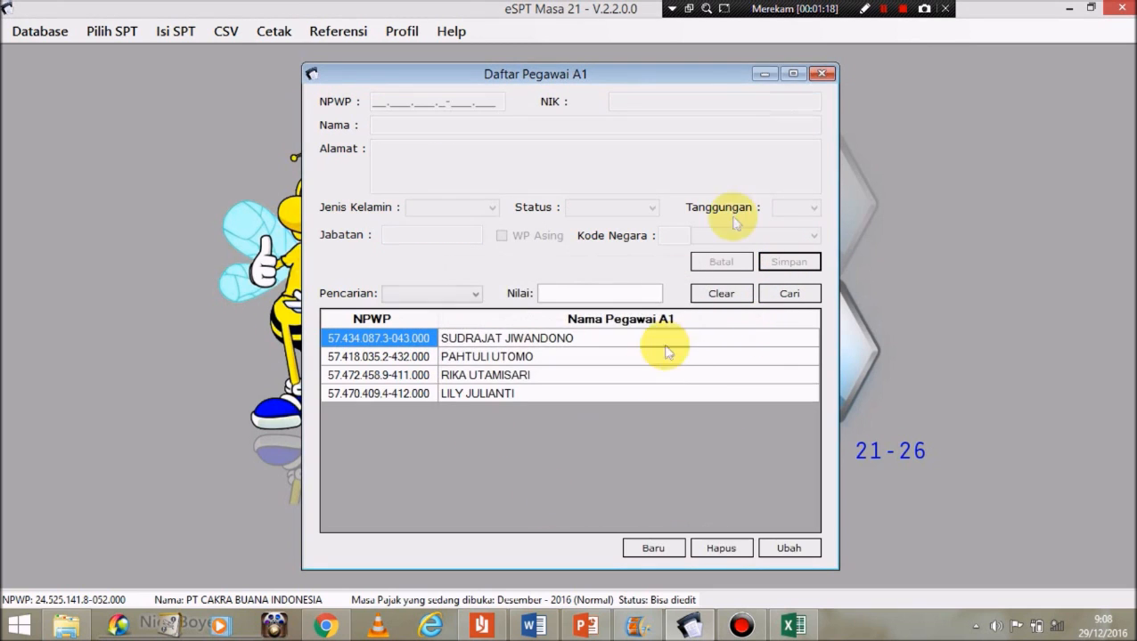
click(823, 73)
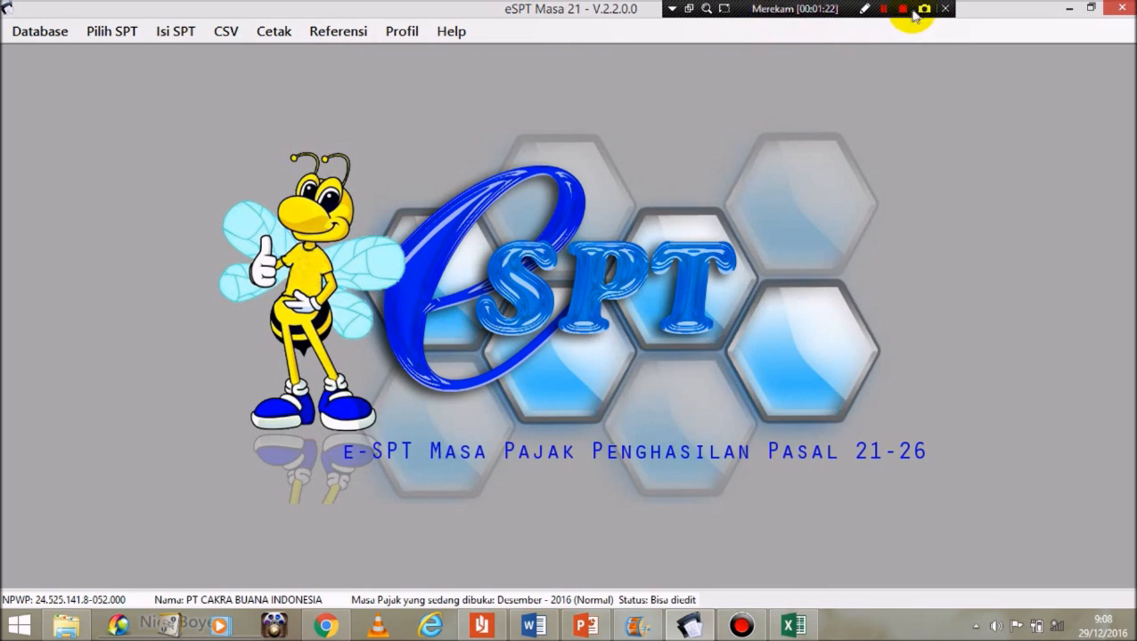
click(884, 8)
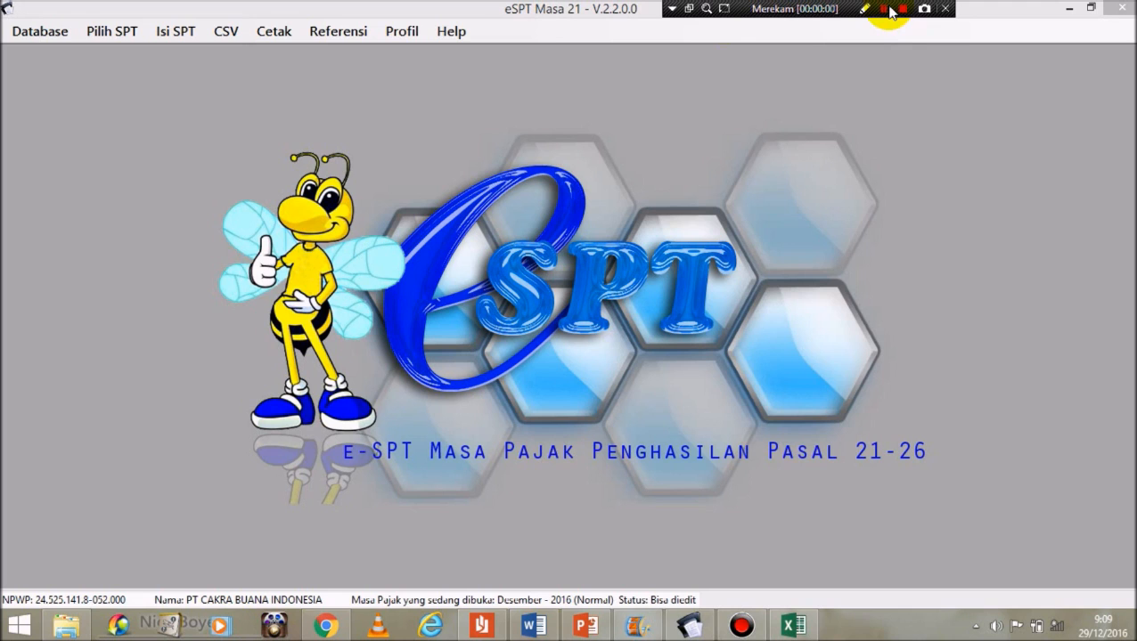
click(165, 38)
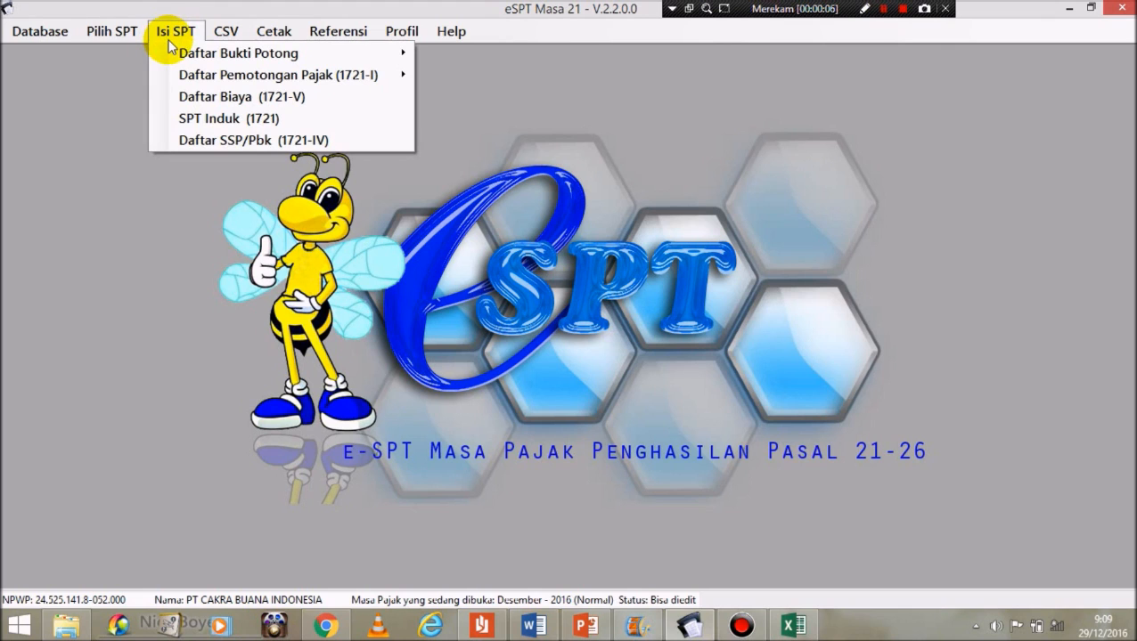
Step: Create A1 slip 0000001 filled from the registered director's data and open B.1 Rincian Penghasilan
mouse_move(190, 55)
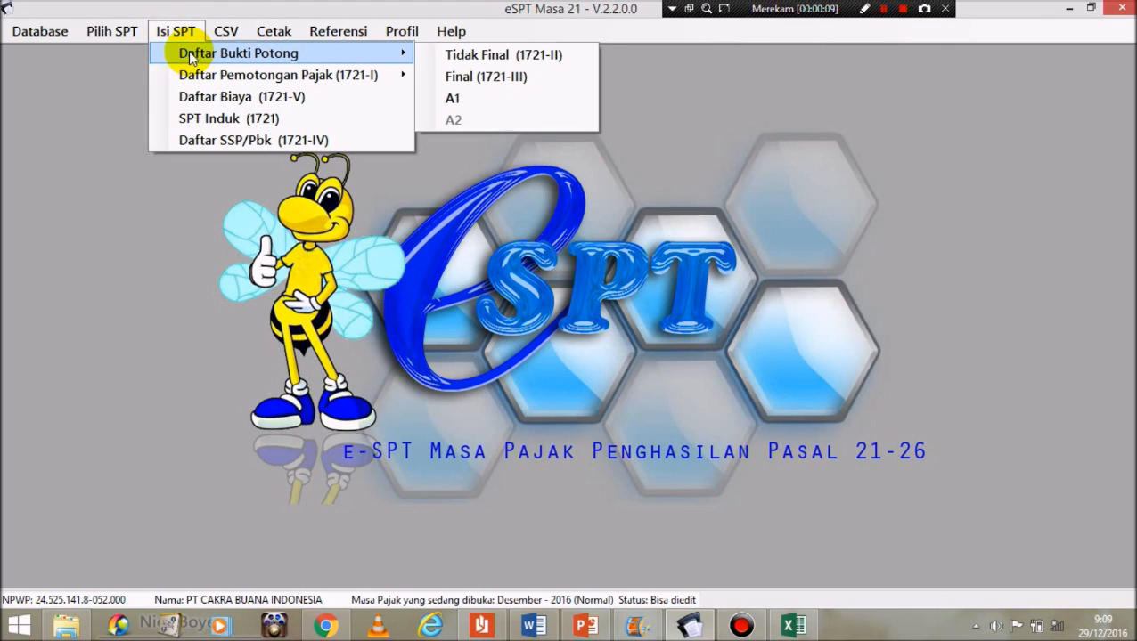
click(425, 50)
click(183, 34)
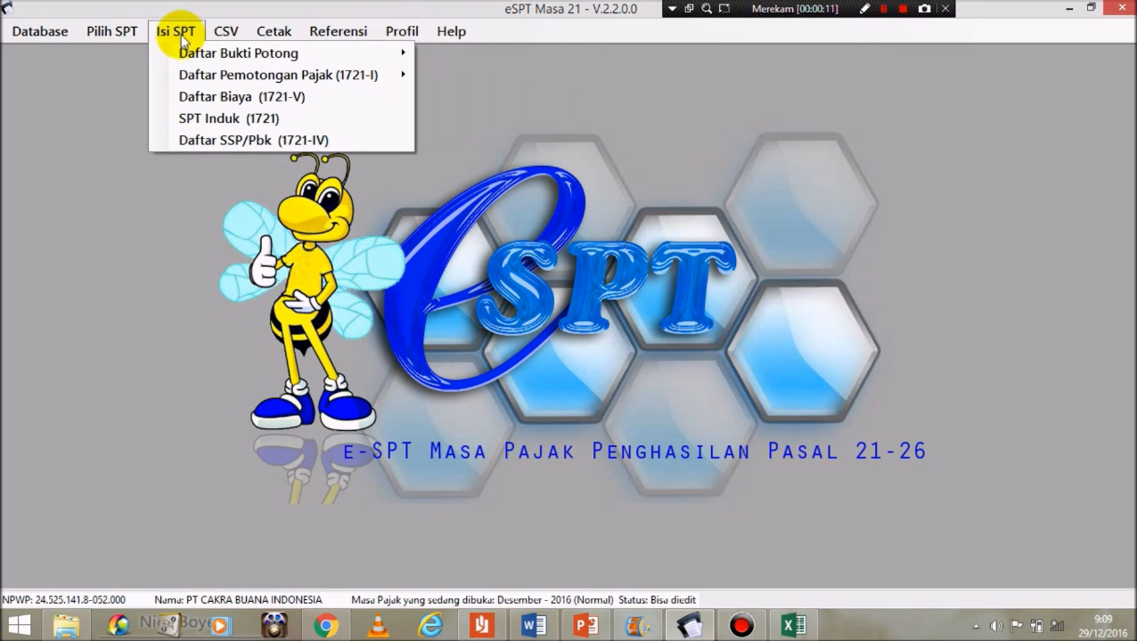
mouse_move(410, 60)
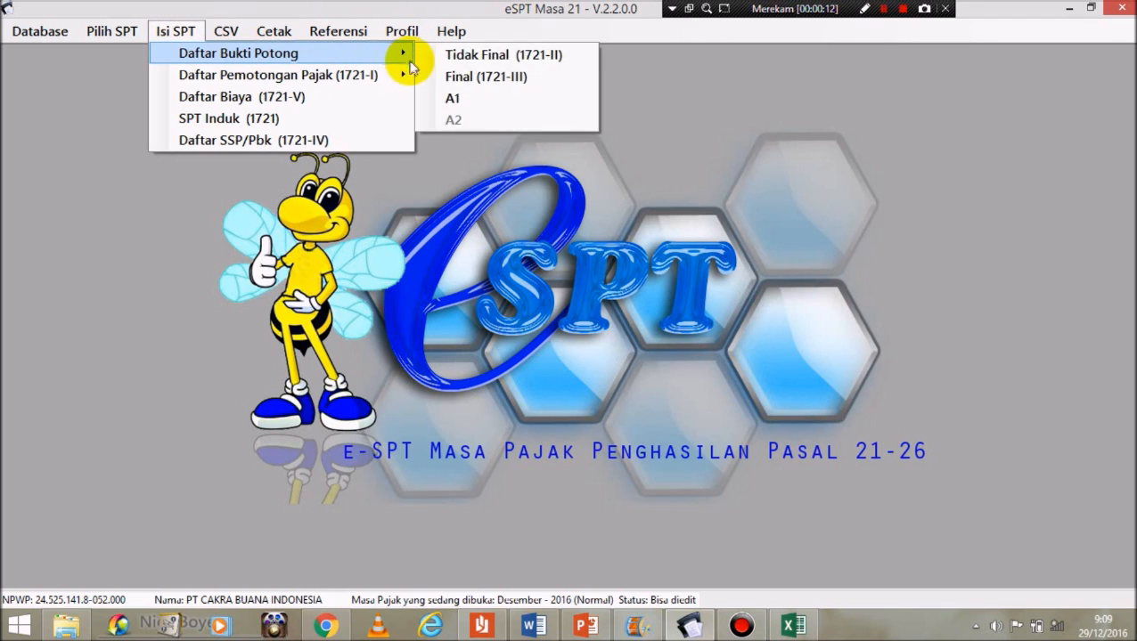
click(450, 99)
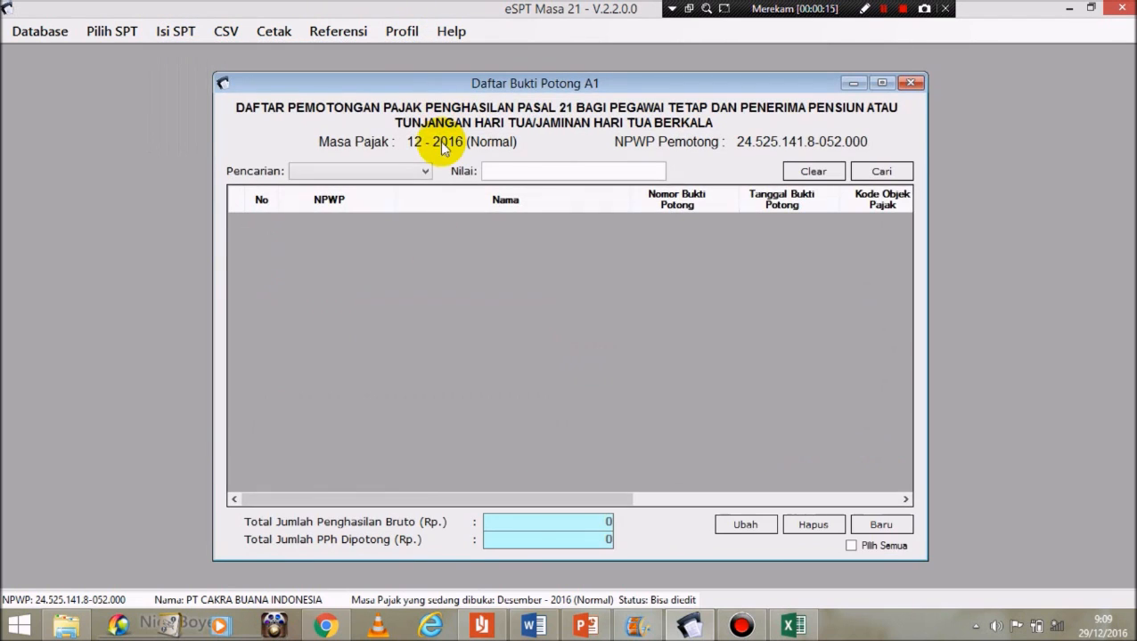
click(855, 525)
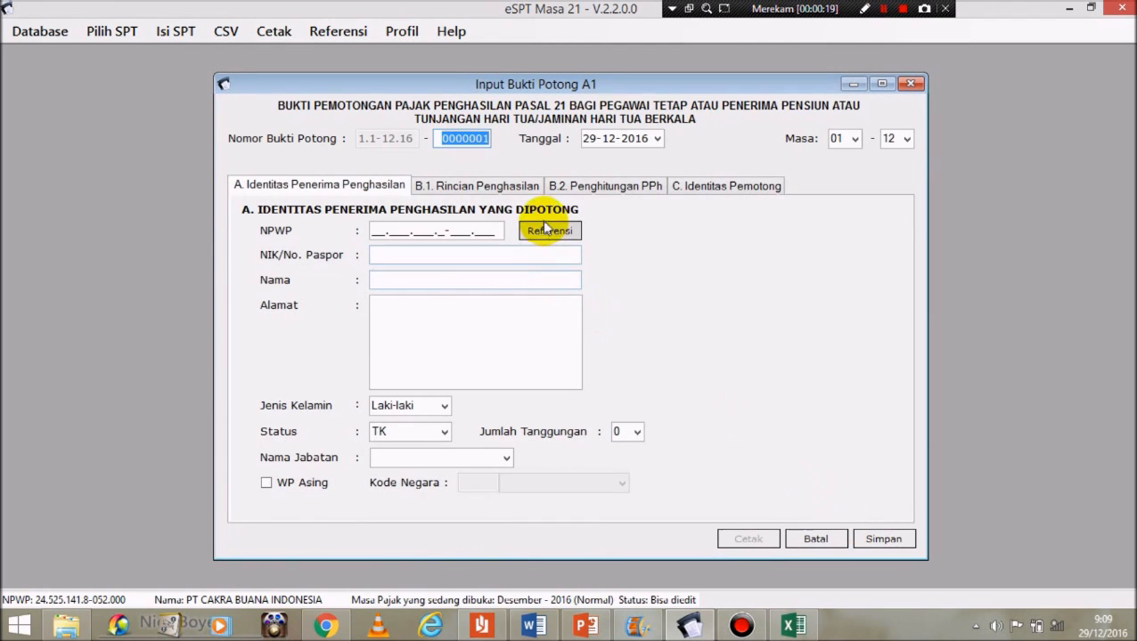
click(543, 230)
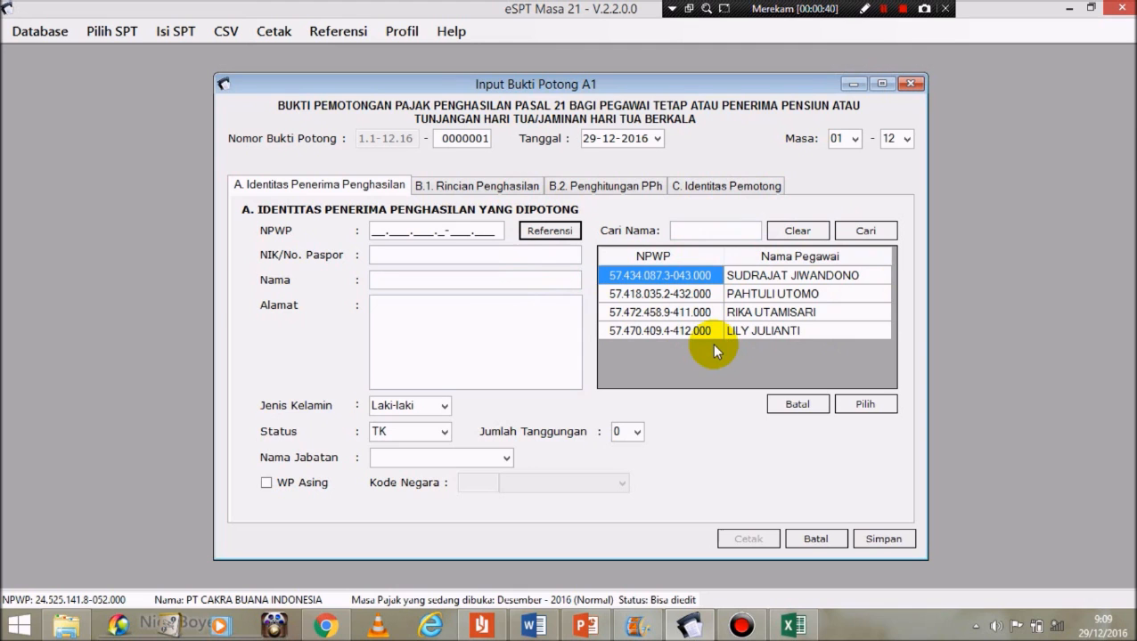
click(865, 403)
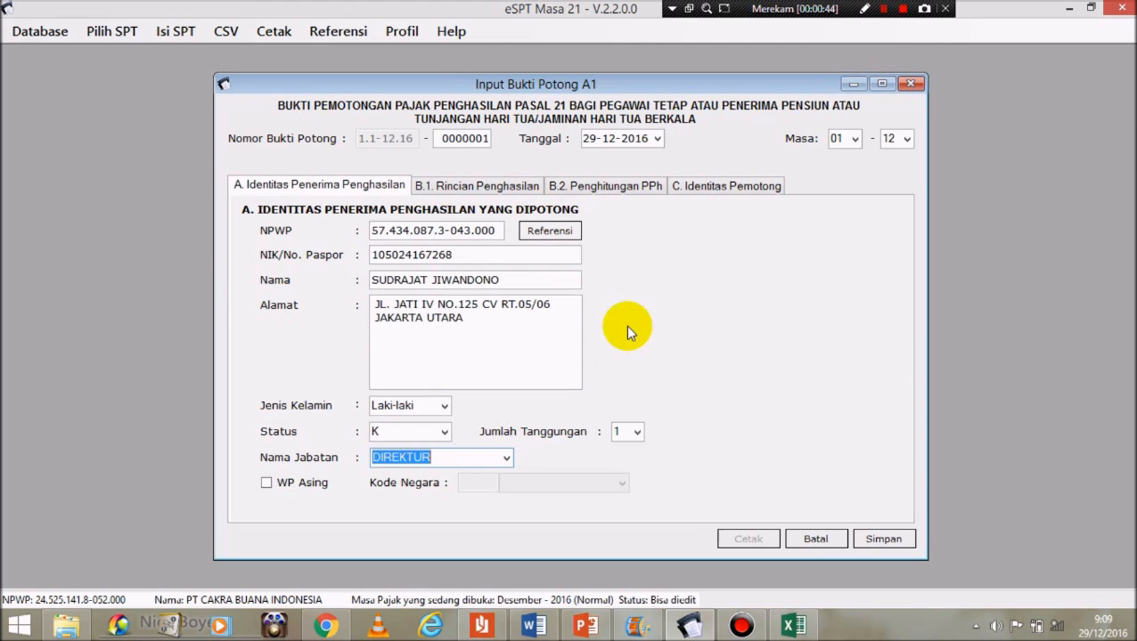
click(461, 184)
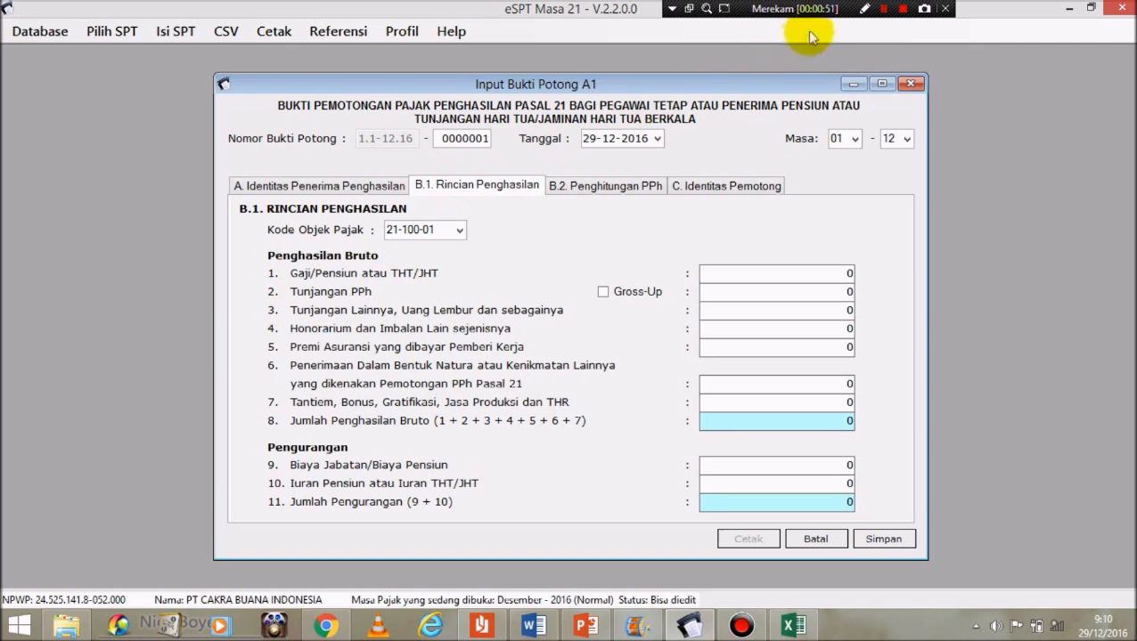
Step: Fill Gaji/Pensiun 480.000.000, Tunjangan Lainnya 81.300.000 and Premi Asuransi 7.392.000 in B.1
click(881, 10)
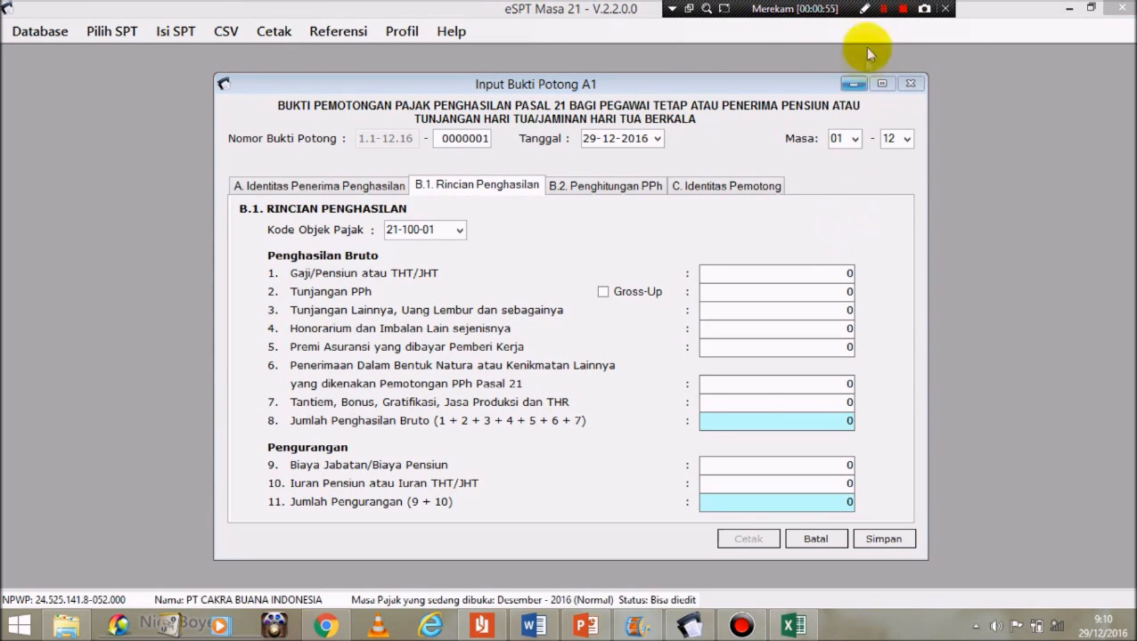
click(784, 275)
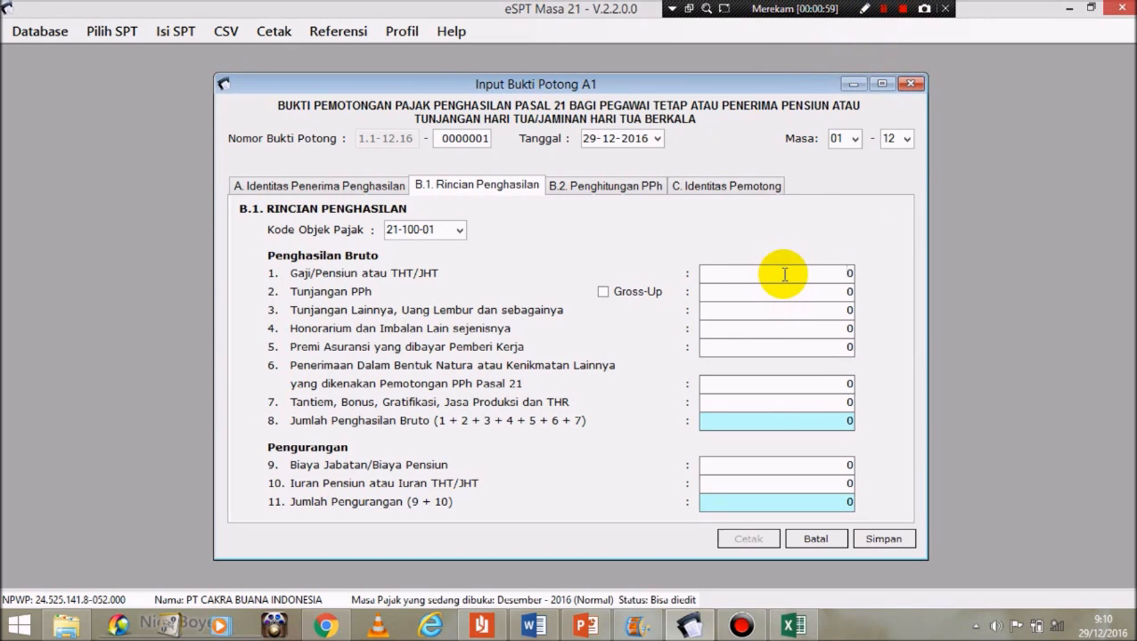
double_click(784, 274)
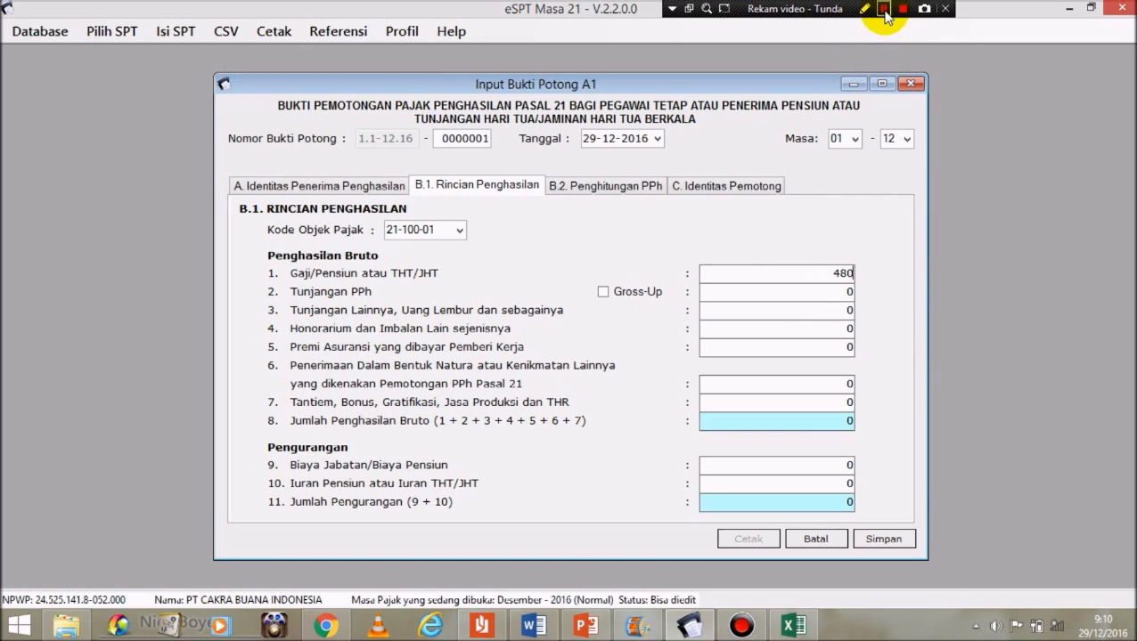
click(884, 11)
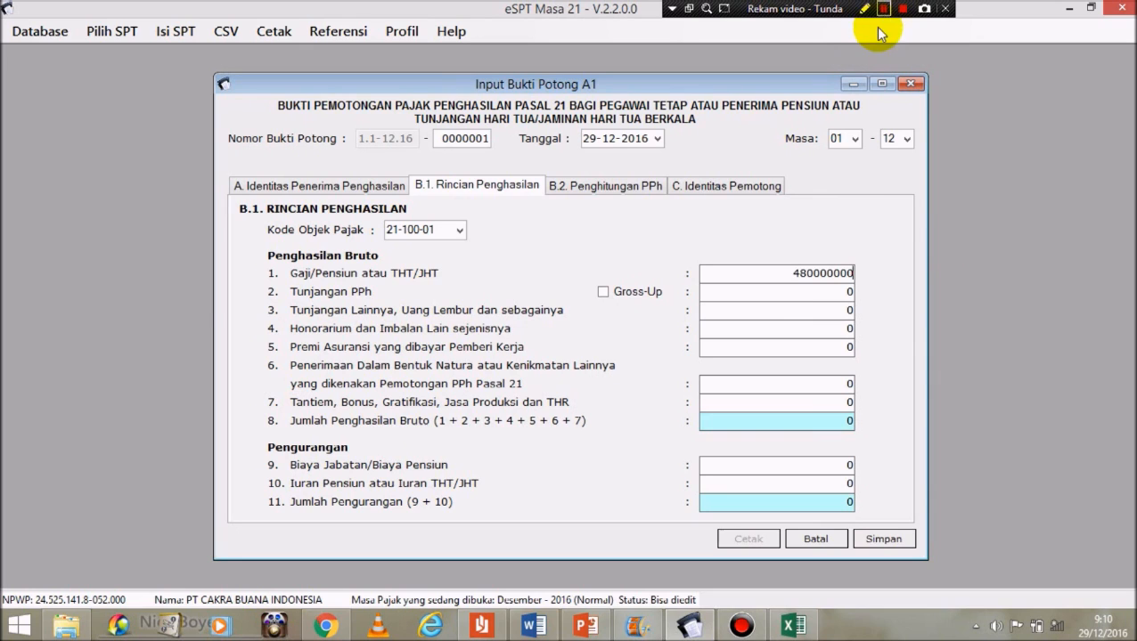
click(795, 291)
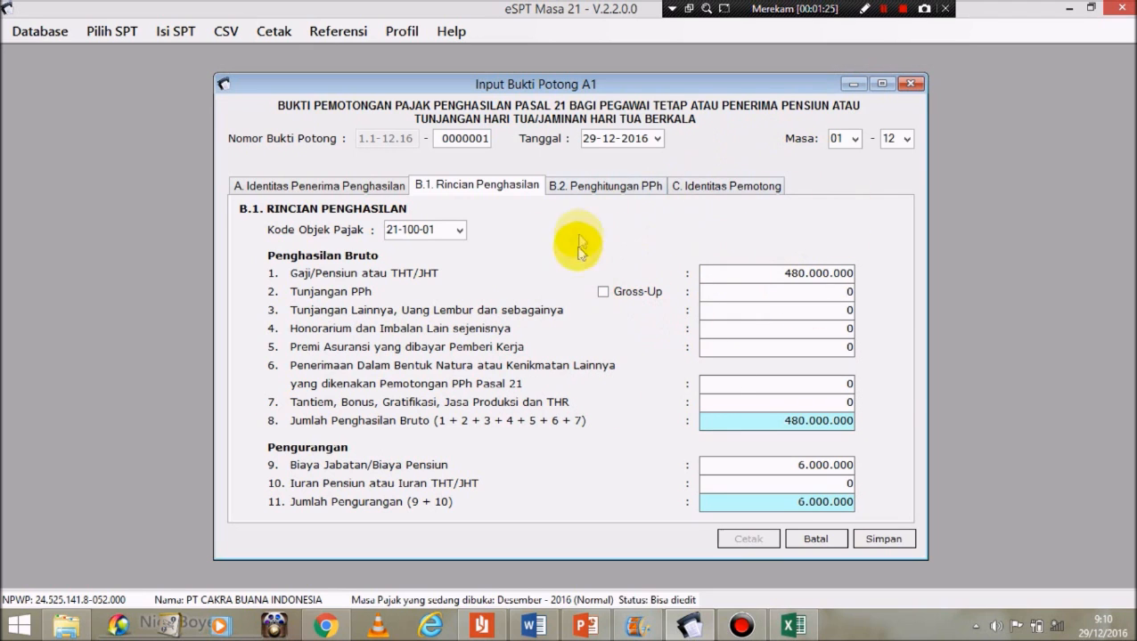
click(840, 310)
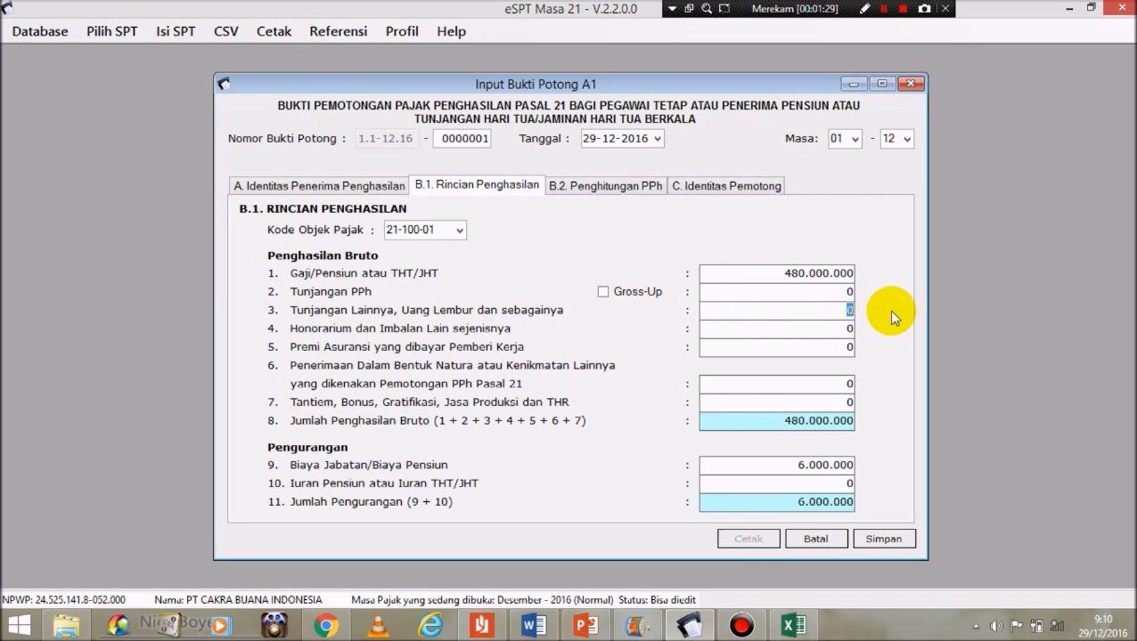
text(81300000)
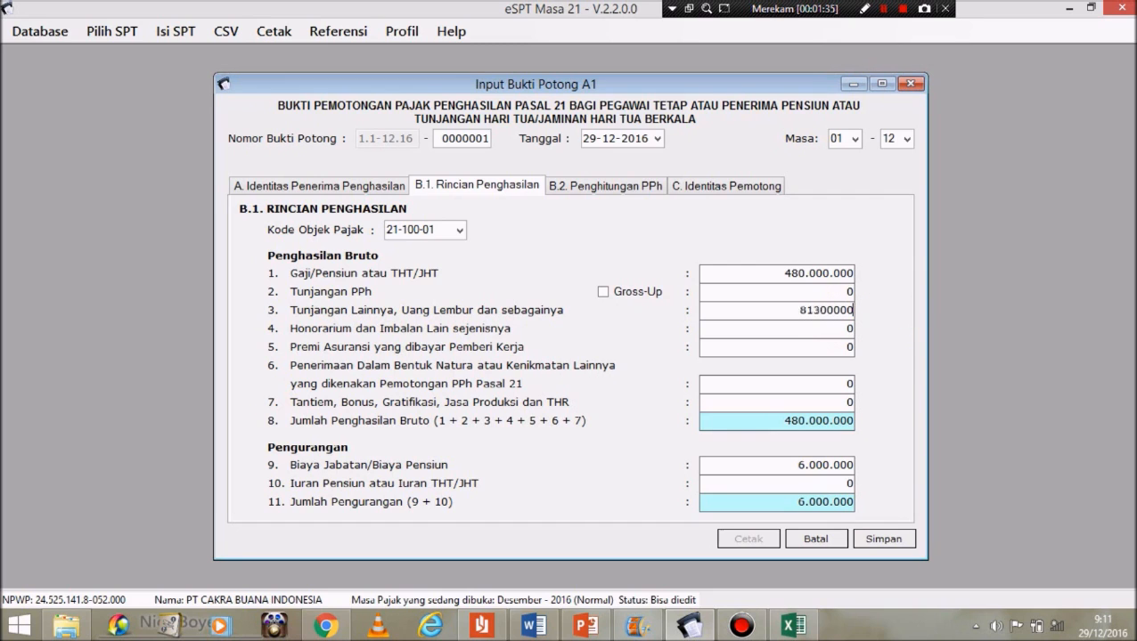
click(824, 348)
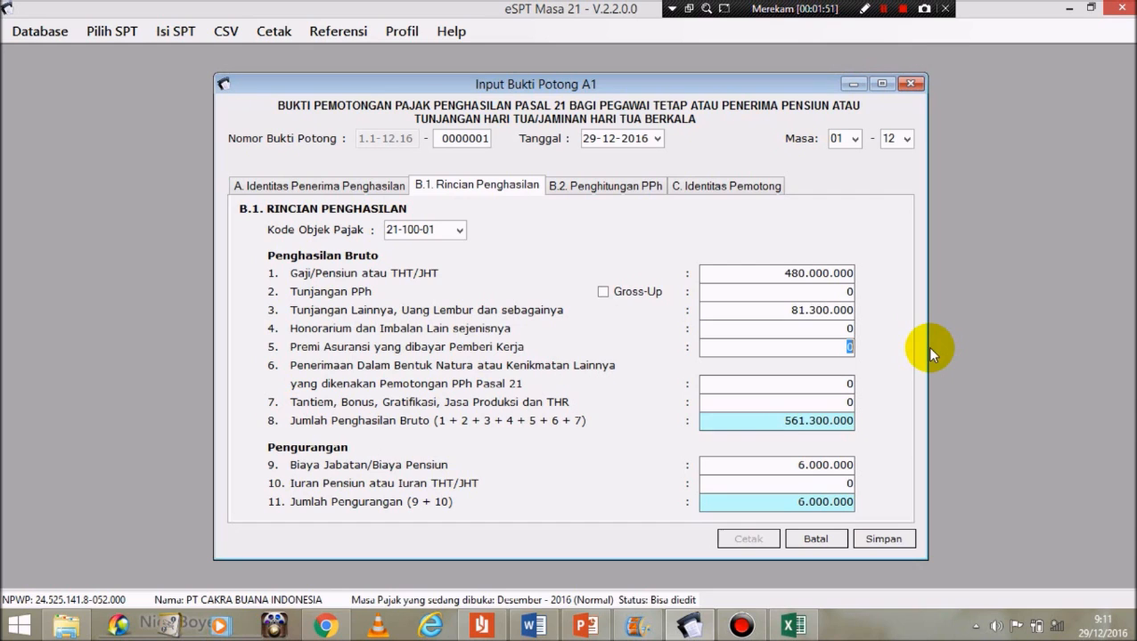
text(7392000)
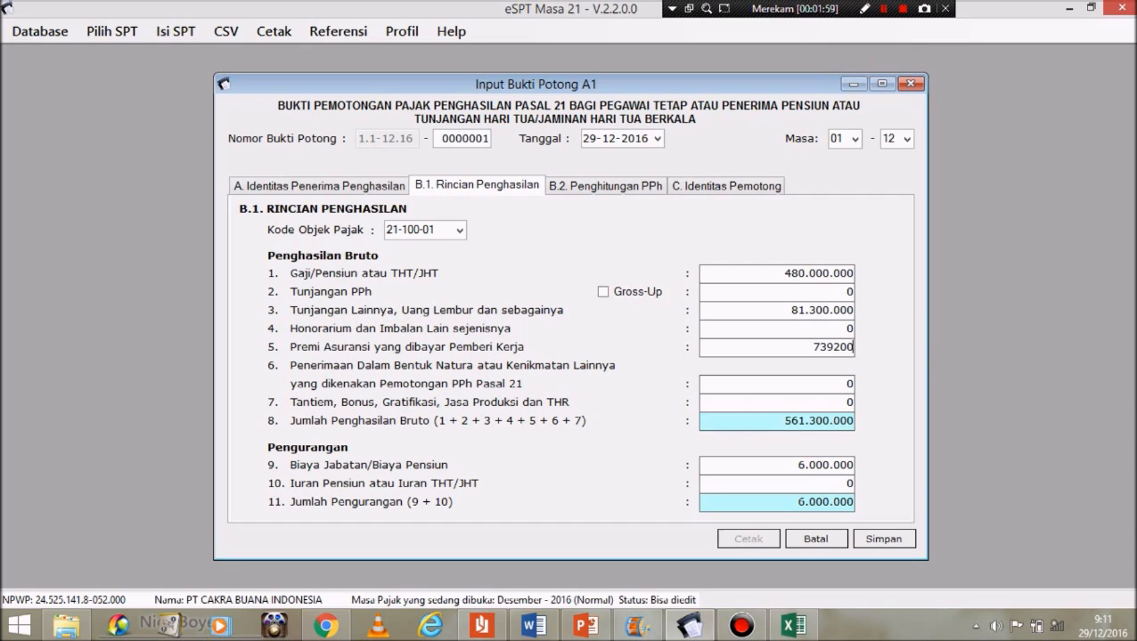
click(841, 402)
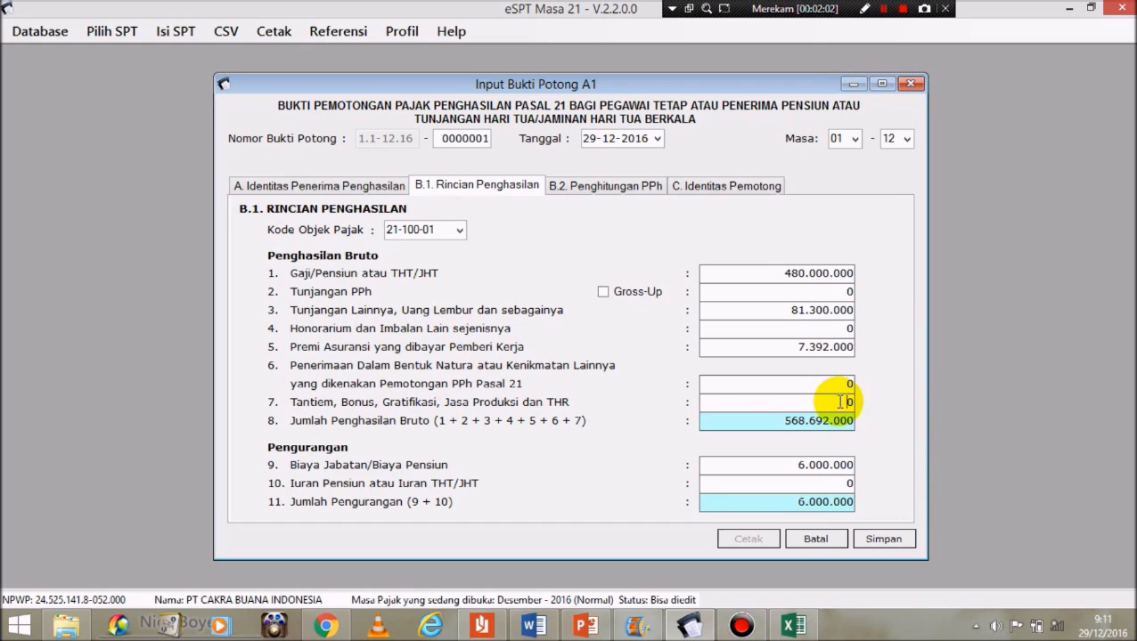
Step: Enter bonus/THR 120000000 and Iuran Pensiun 9600000, then check the PPh 21 due of 128.027.600
drag(839, 402, 893, 401)
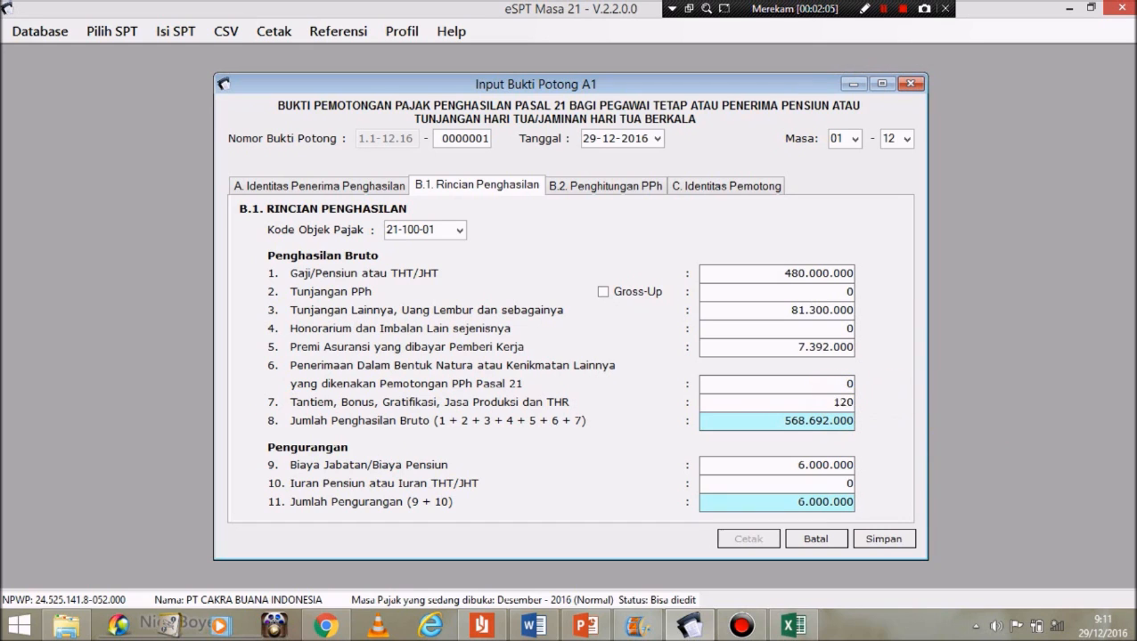
text(120000000)
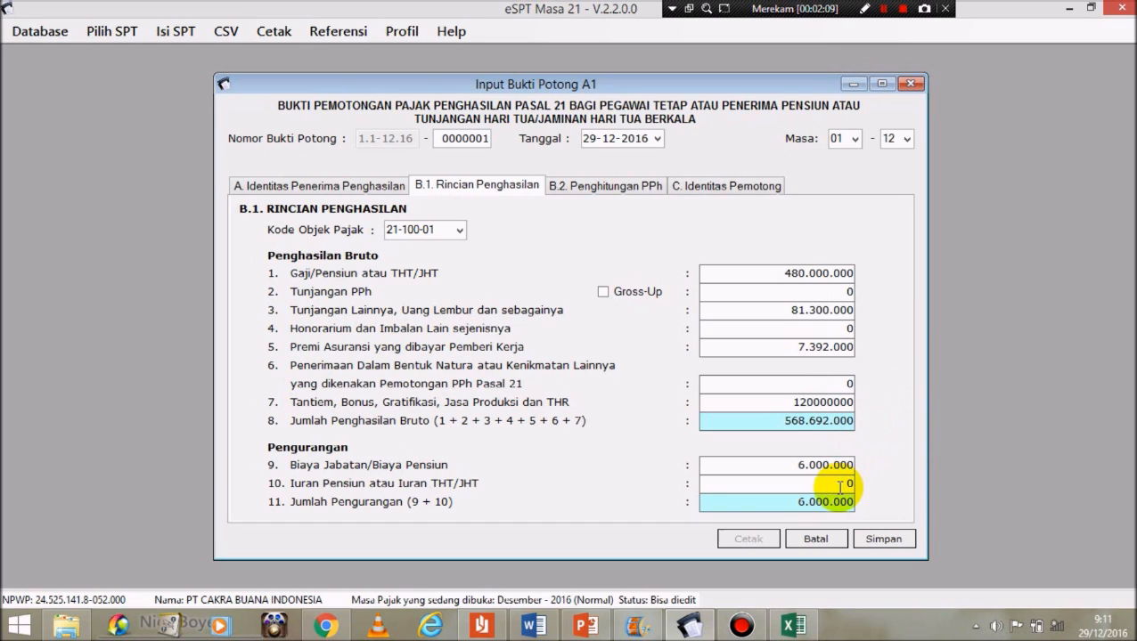
click(838, 487)
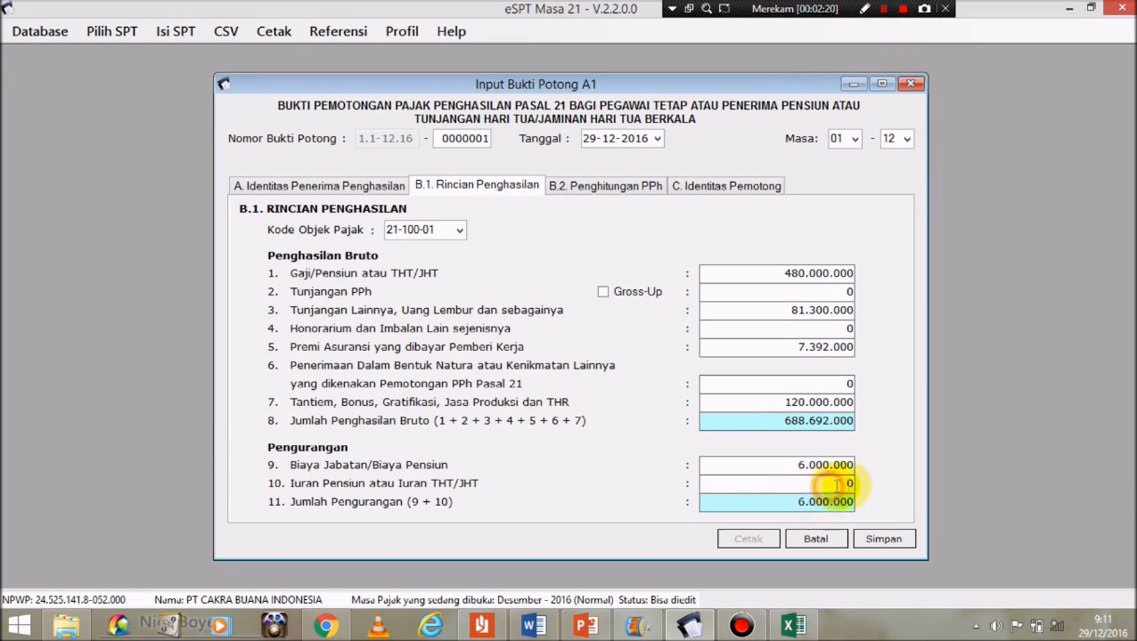
drag(838, 487, 887, 487)
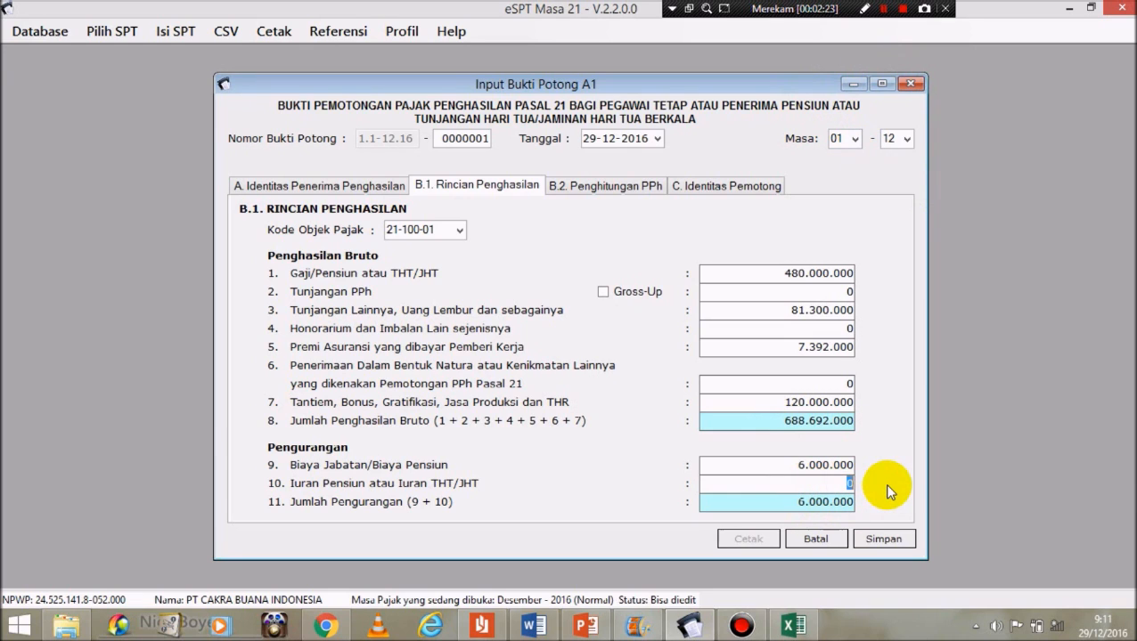
text(9600000)
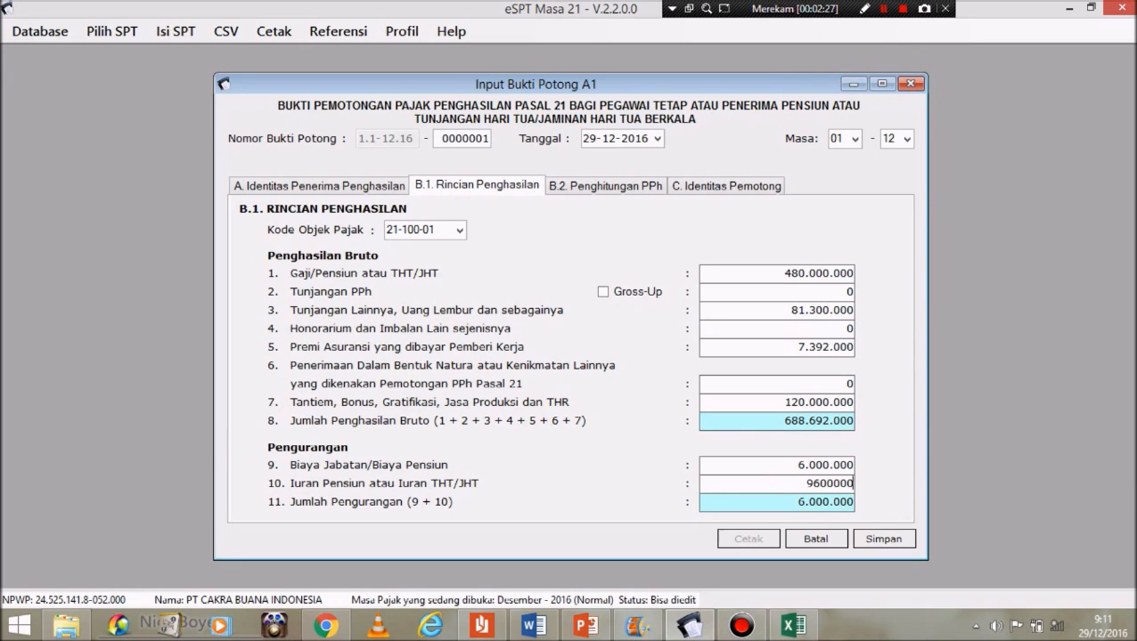
click(833, 467)
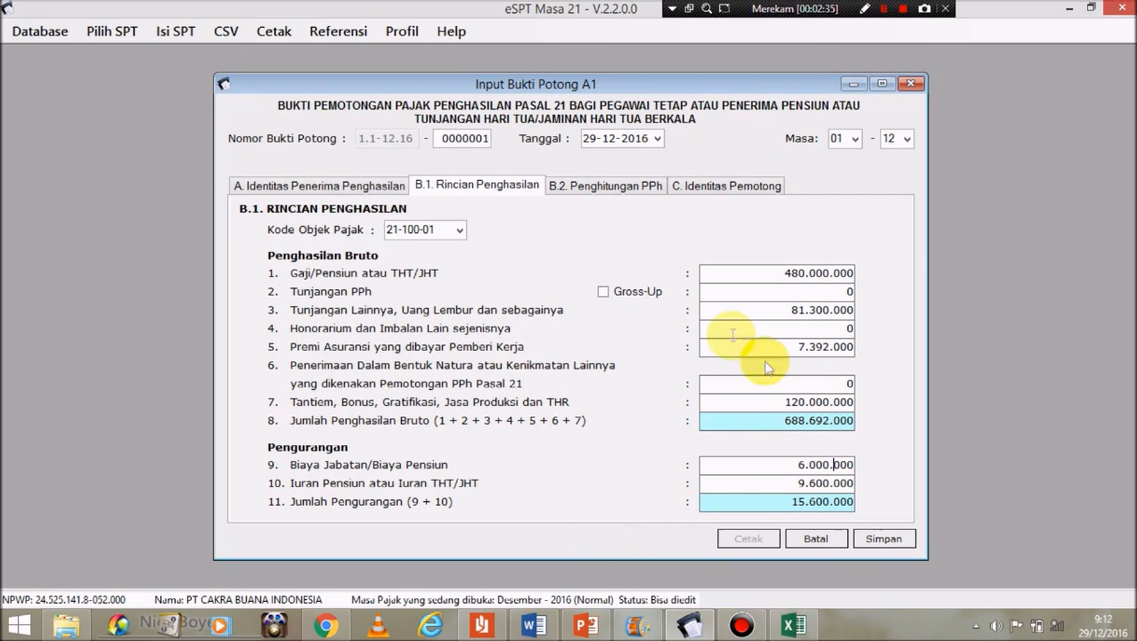
click(586, 189)
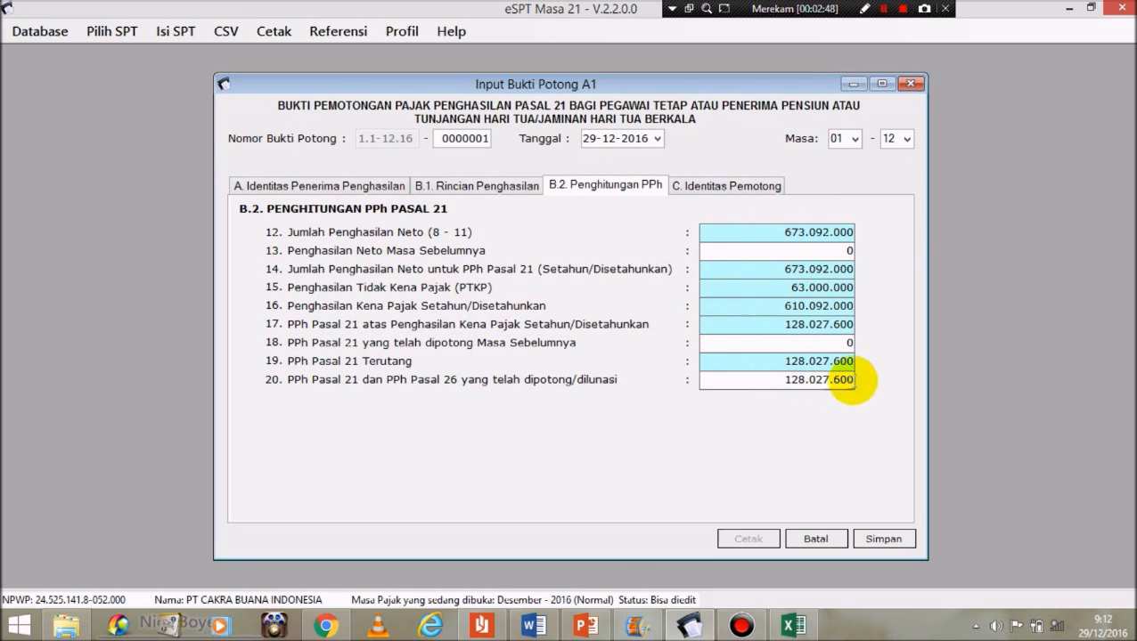
click(791, 629)
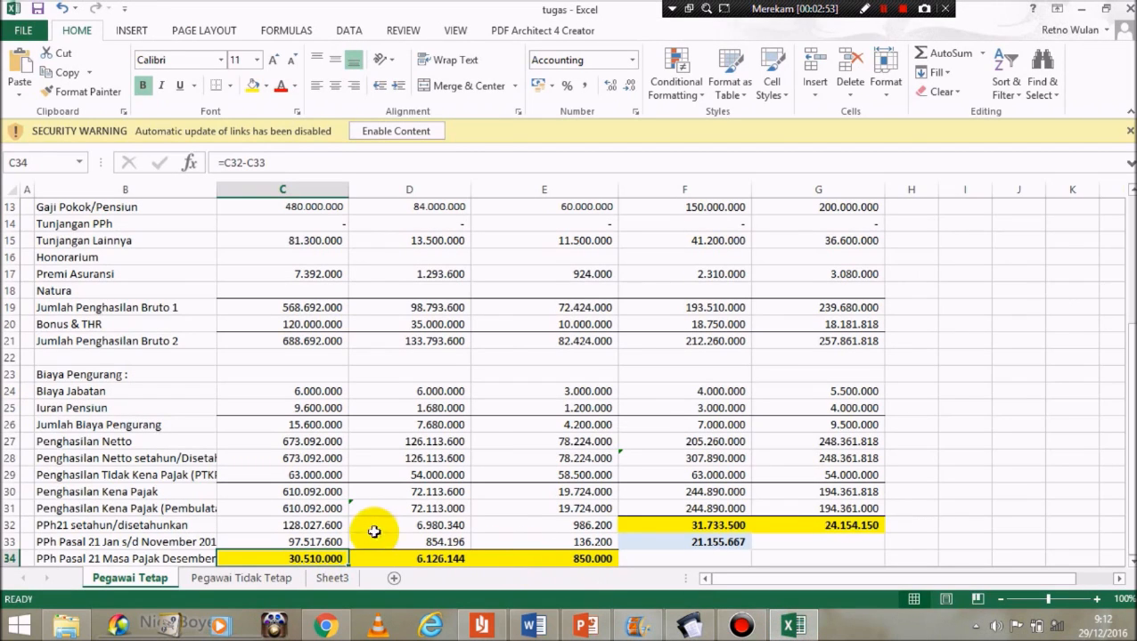
click(332, 526)
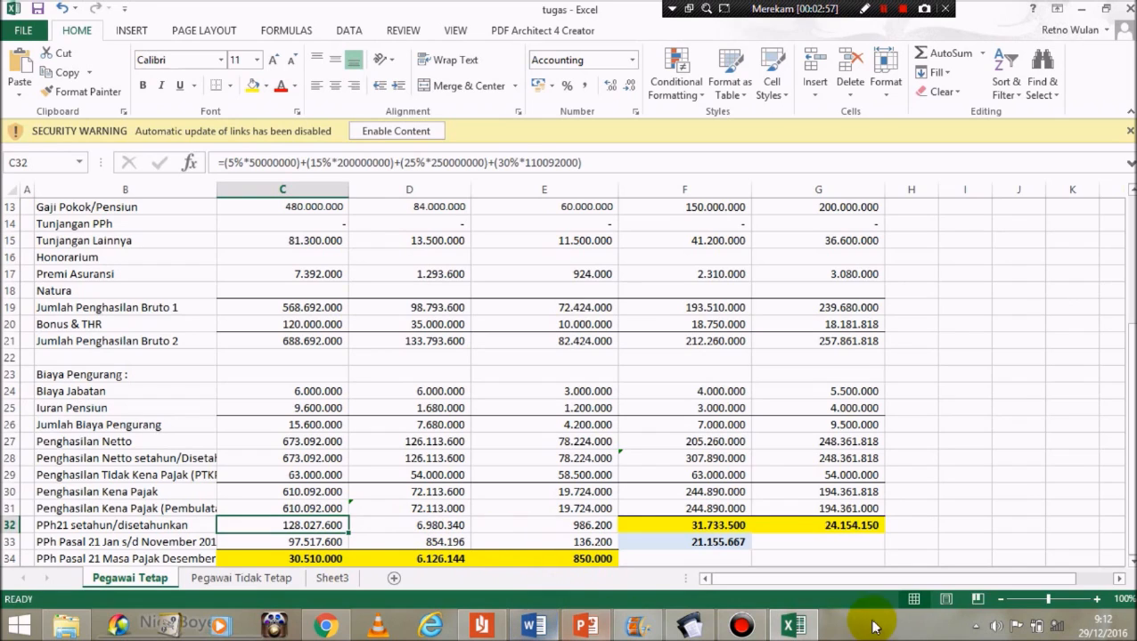
click(691, 626)
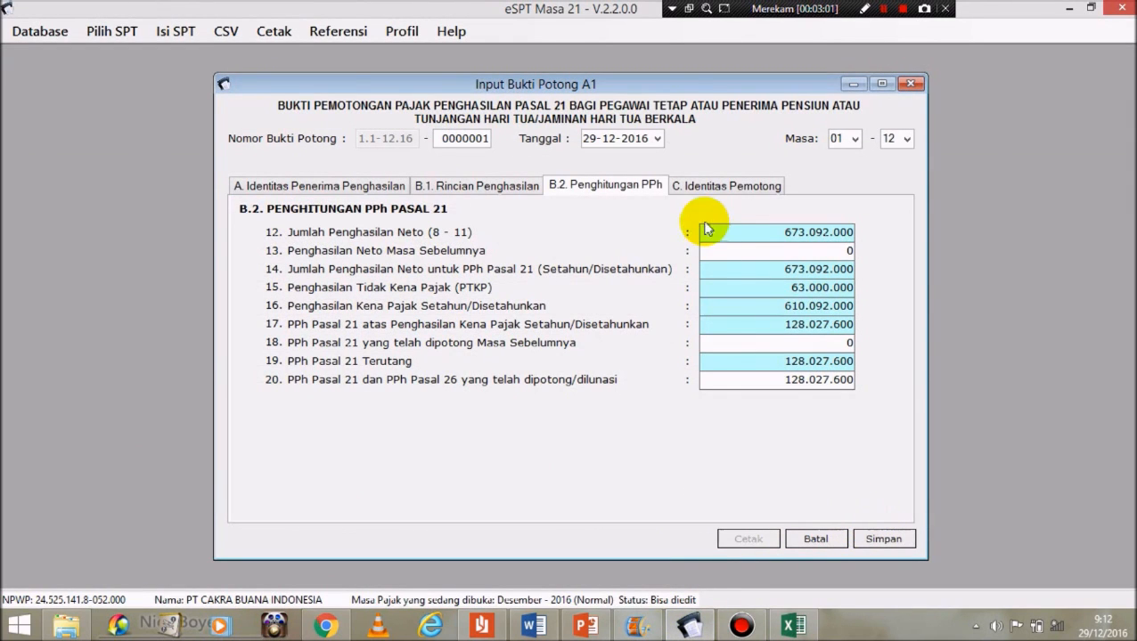
Step: Save slip 0000001 and confirm recording another, opening blank A1 slip 0000002
click(706, 185)
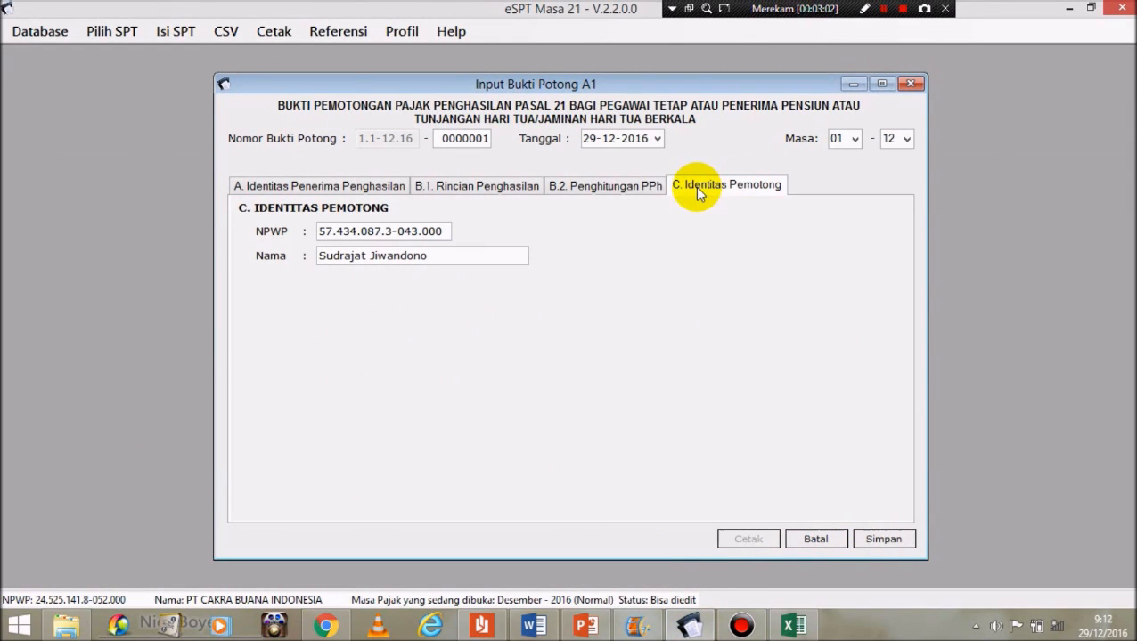
click(640, 187)
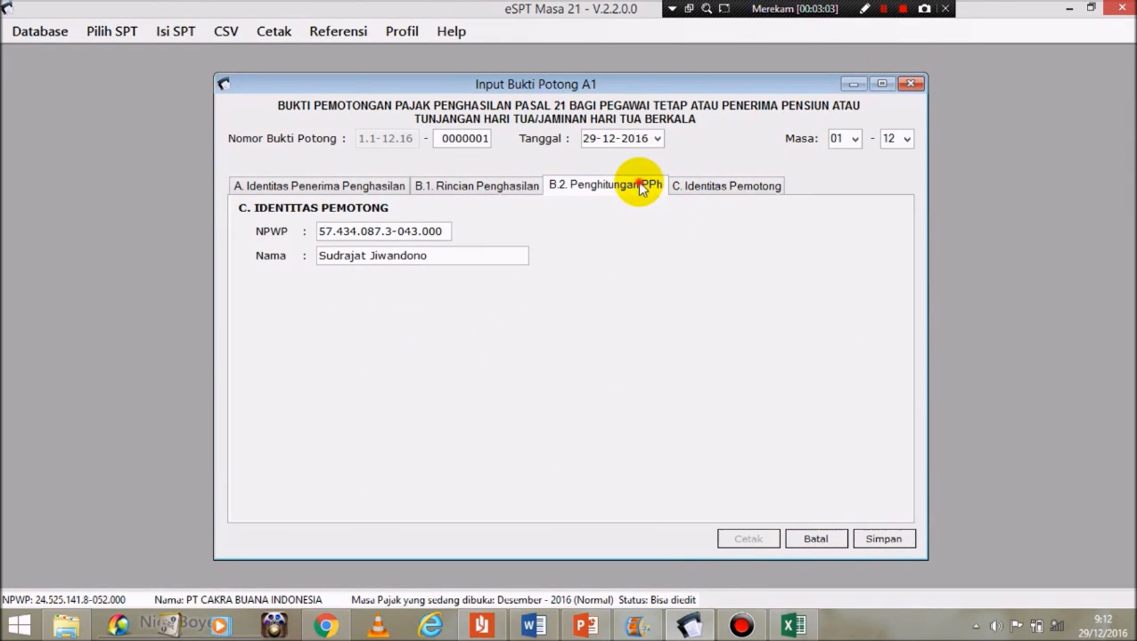
click(889, 537)
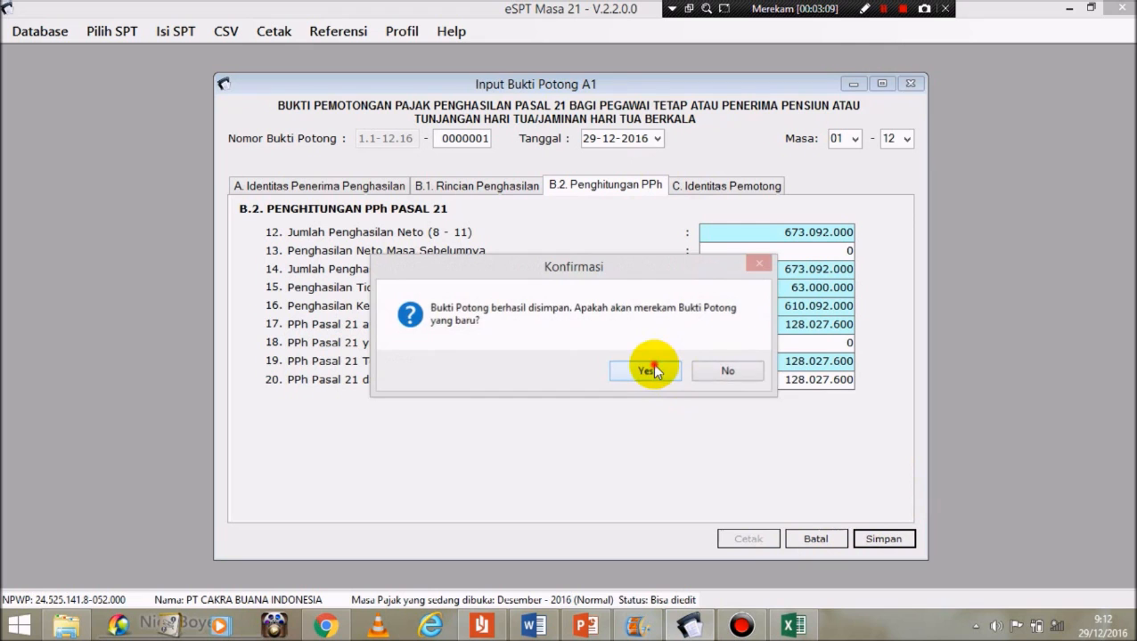
click(648, 371)
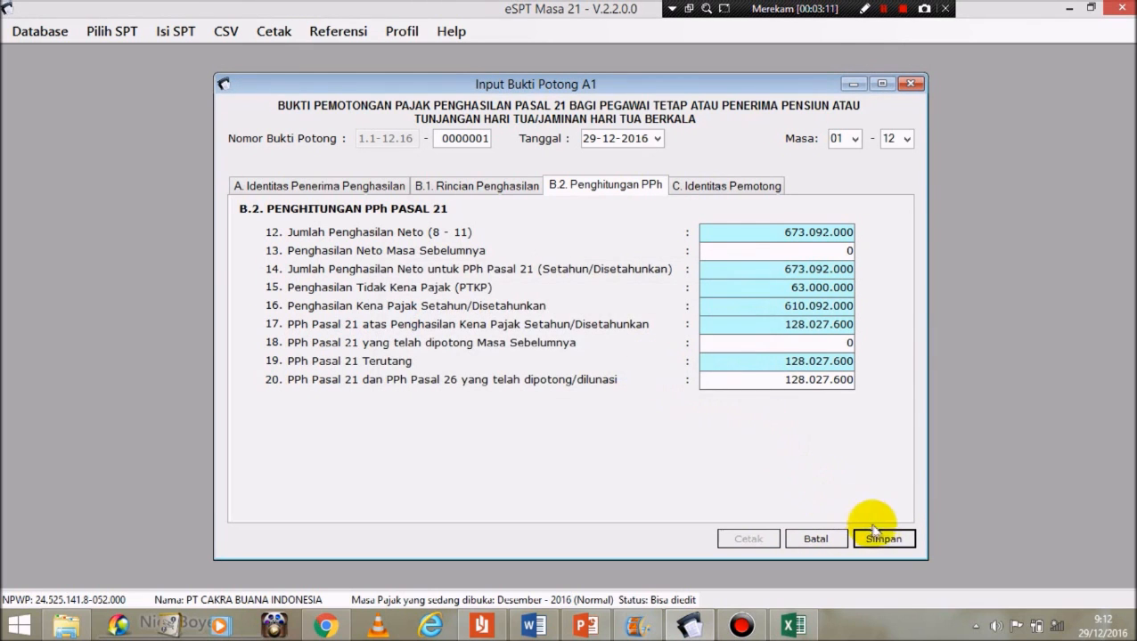
click(901, 9)
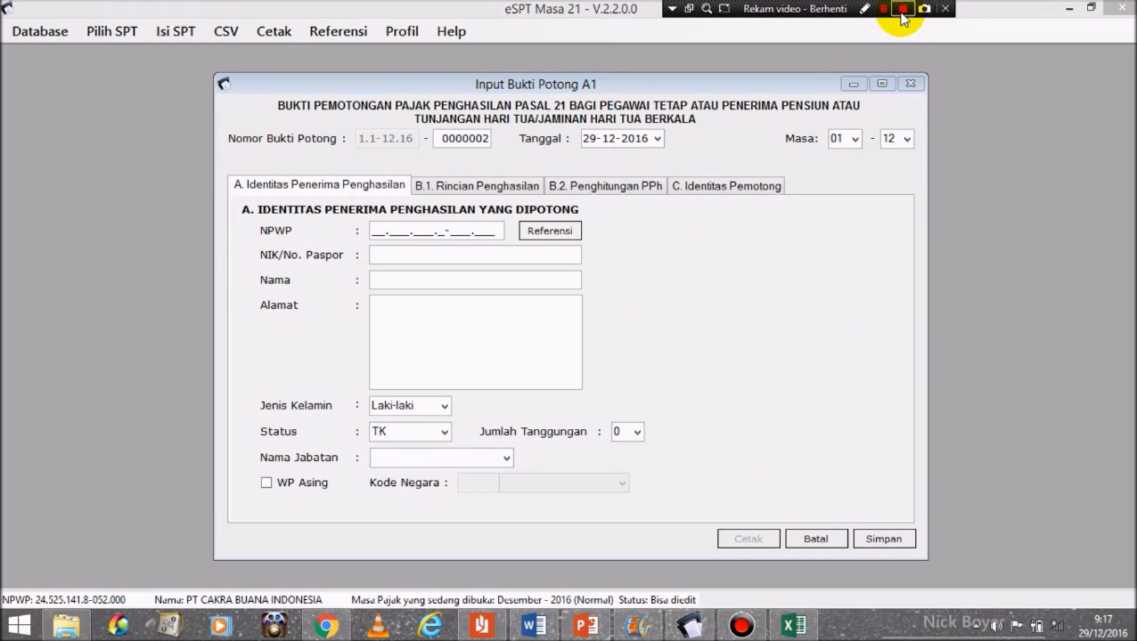
click(374, 229)
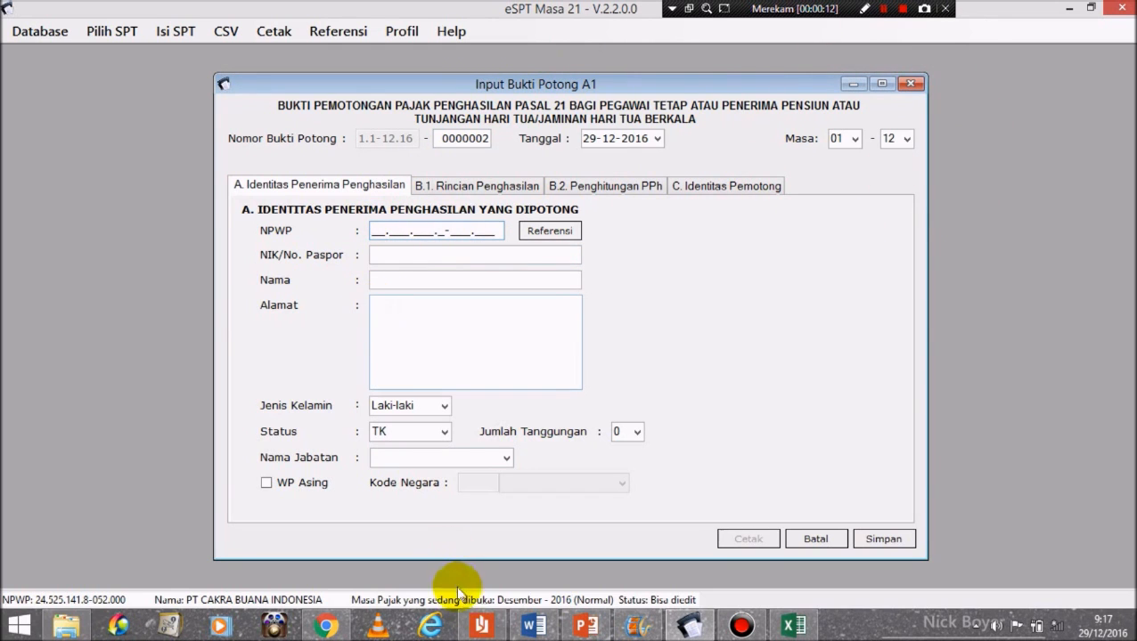
click(533, 627)
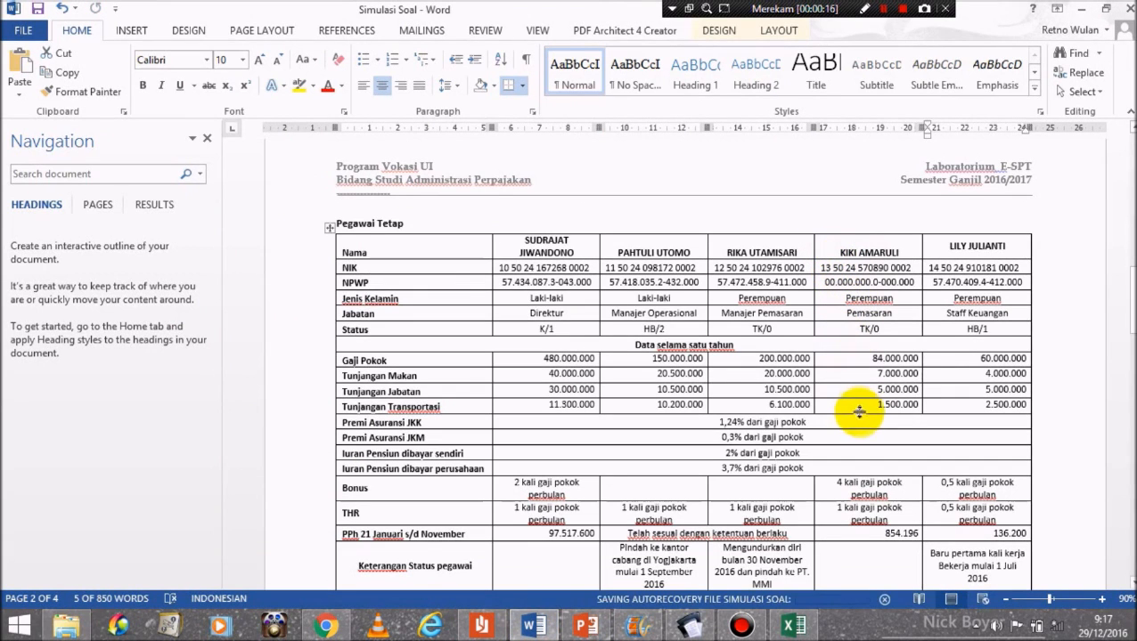
Step: Review the Pegawai Tetap table in Word and return to slip 0000002
mouse_move(1131, 305)
mouse_down()
mouse_move(1132, 332)
mouse_move(1129, 303)
mouse_up()
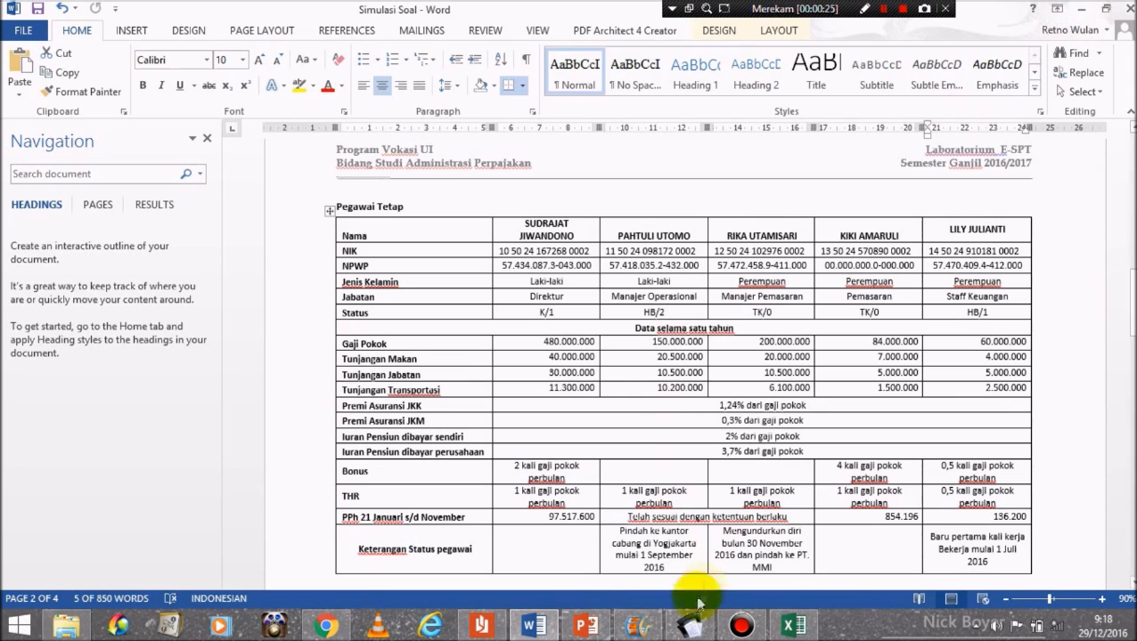
click(690, 627)
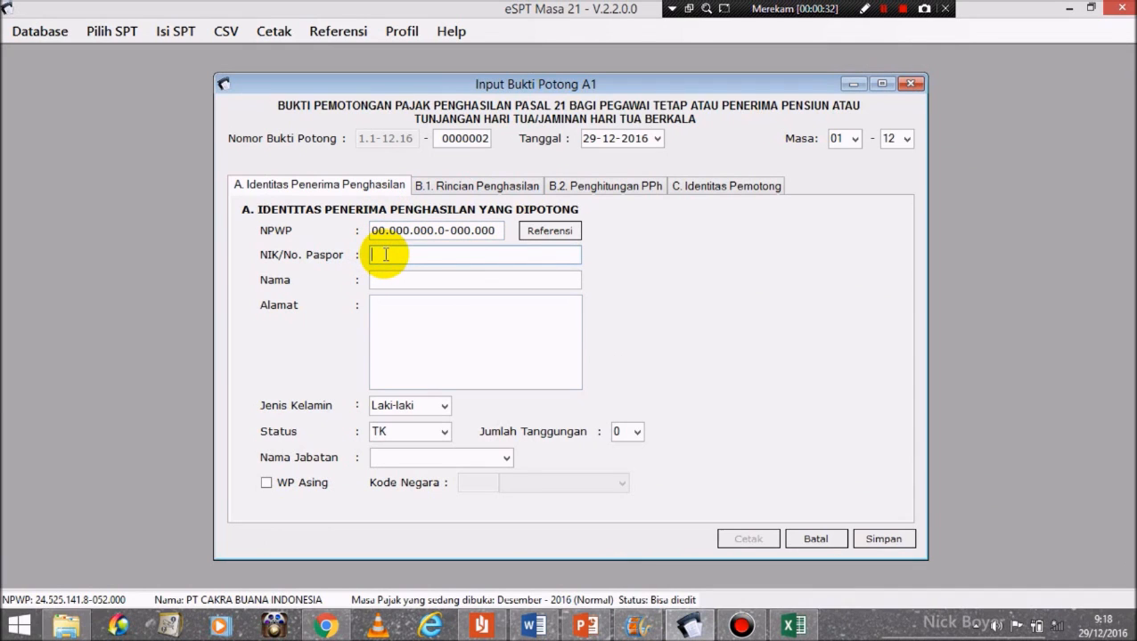
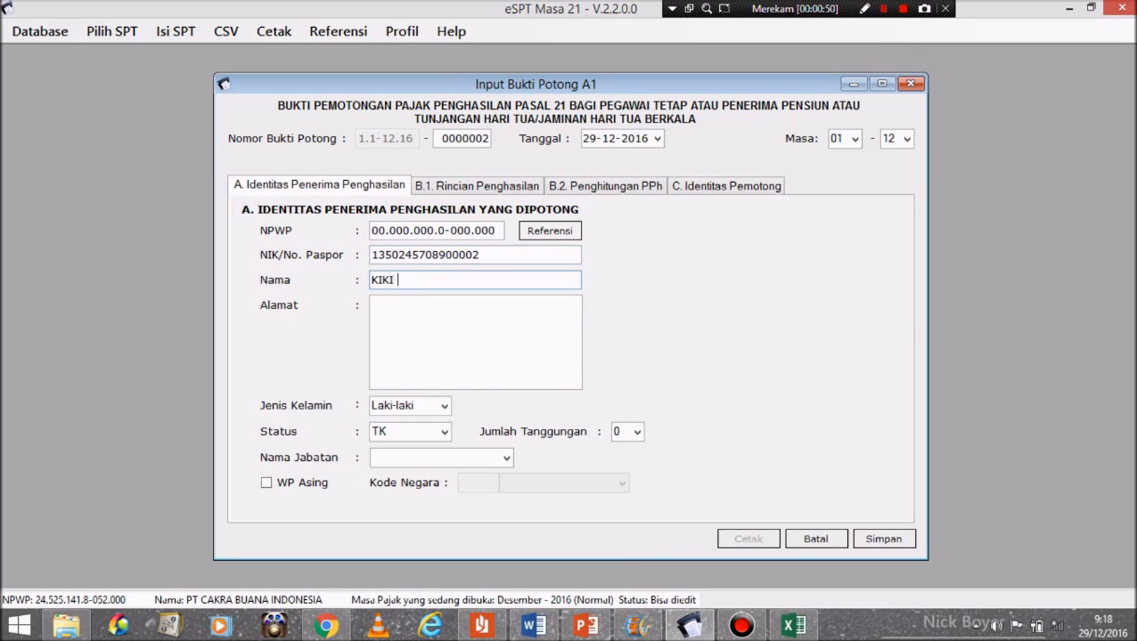
Step: Enter an all-zero NPWP plus the employee's NIK, name and home address on slip 0000002
click(433, 335)
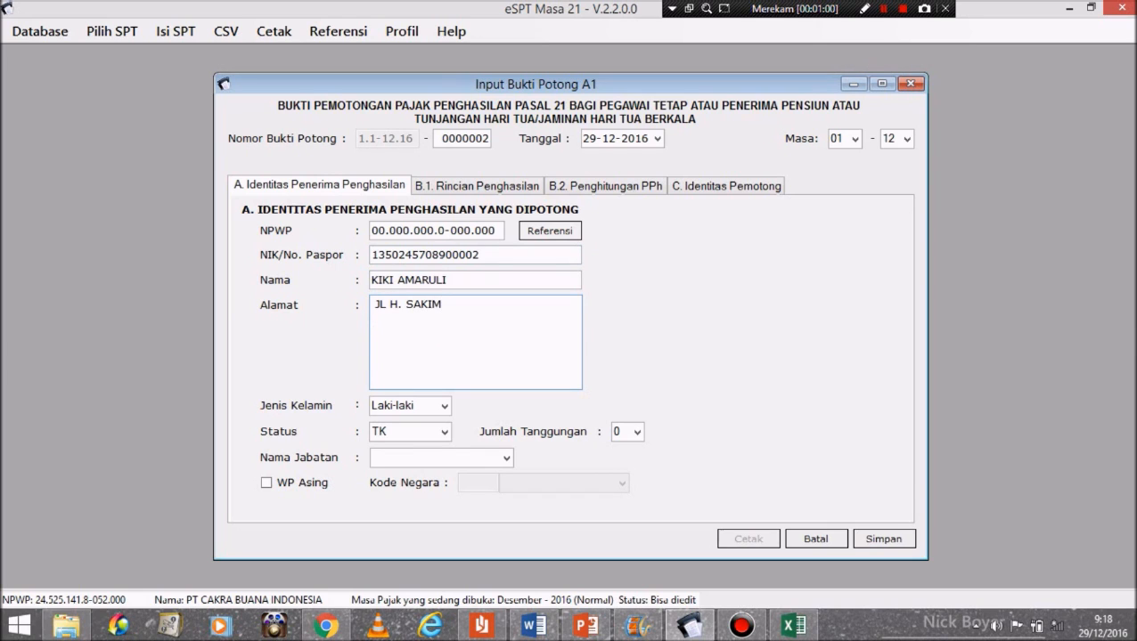
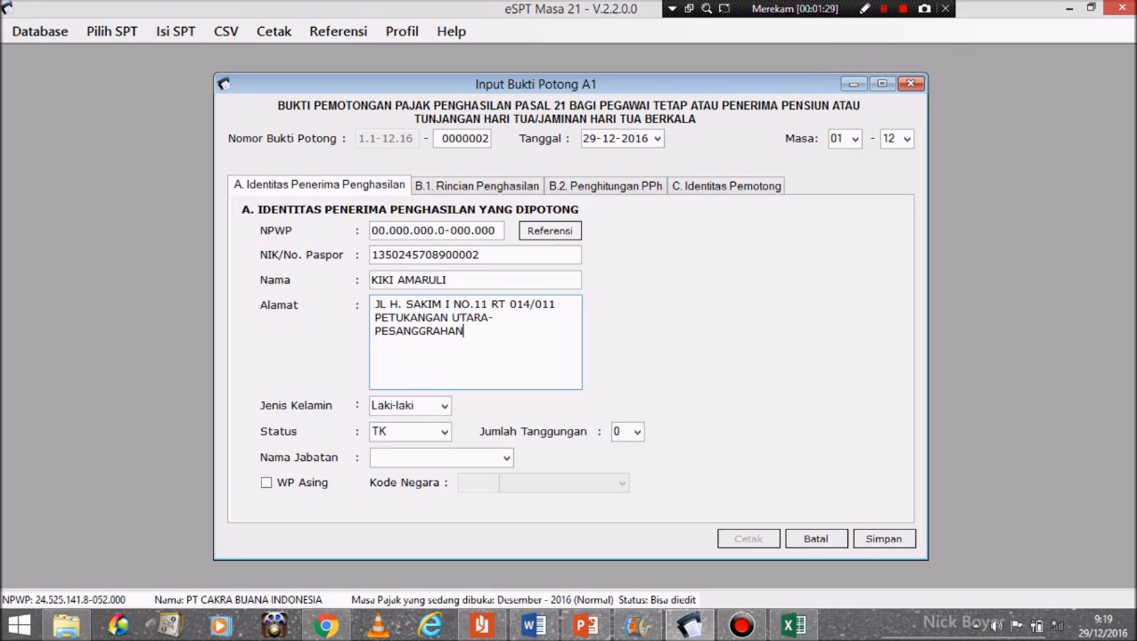
Step: Set gender to Perempuan and job title to PEMASARAN
click(443, 406)
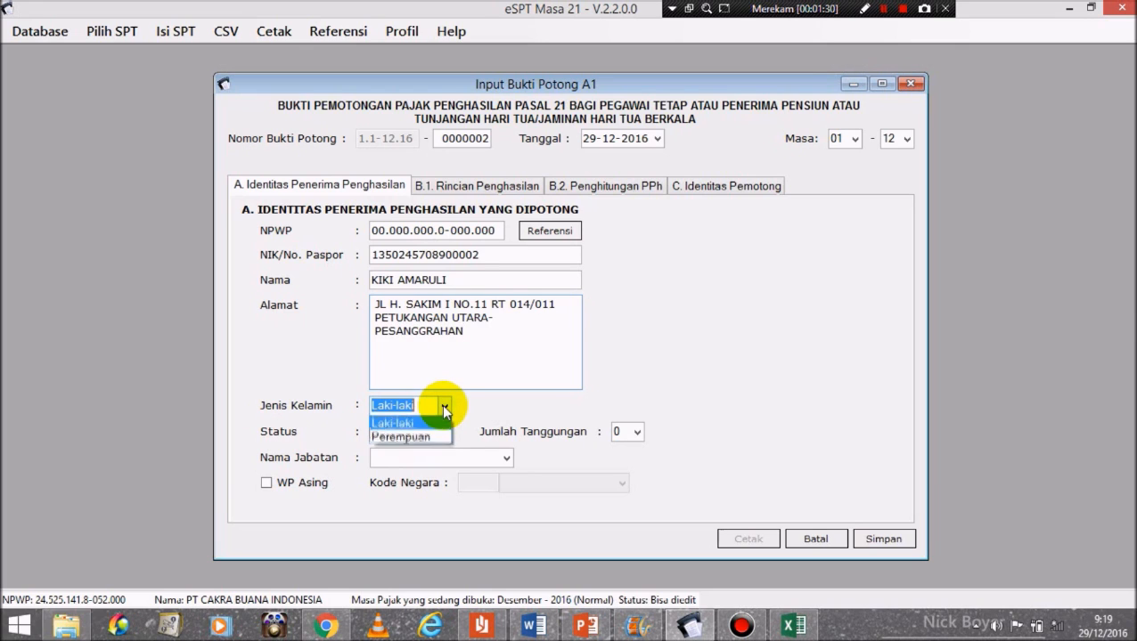
click(426, 430)
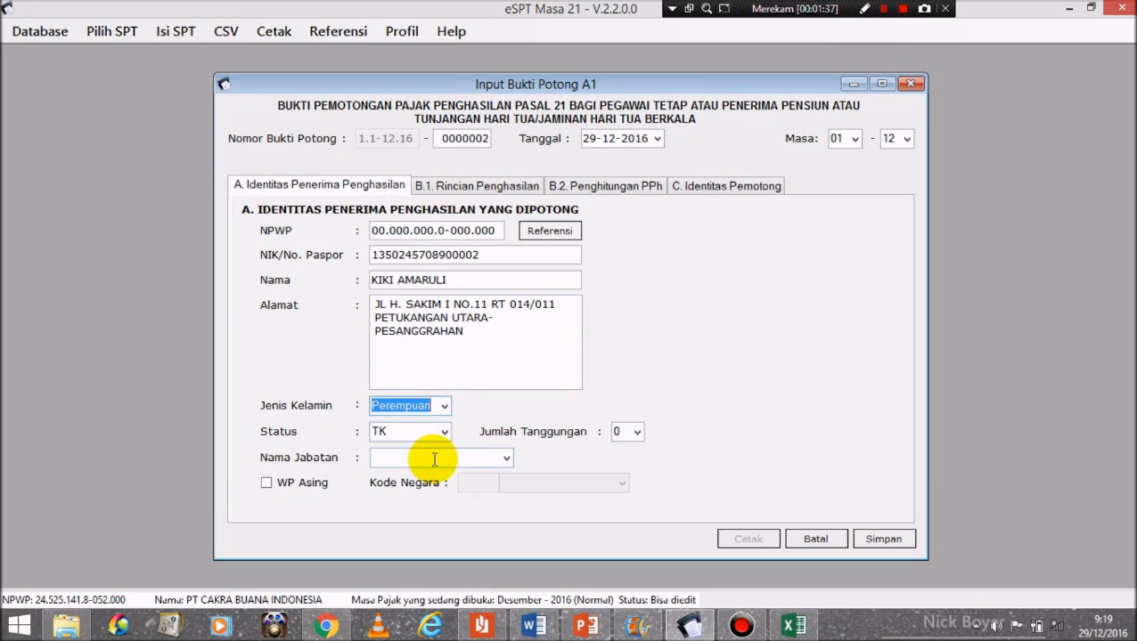
click(431, 458)
click(505, 460)
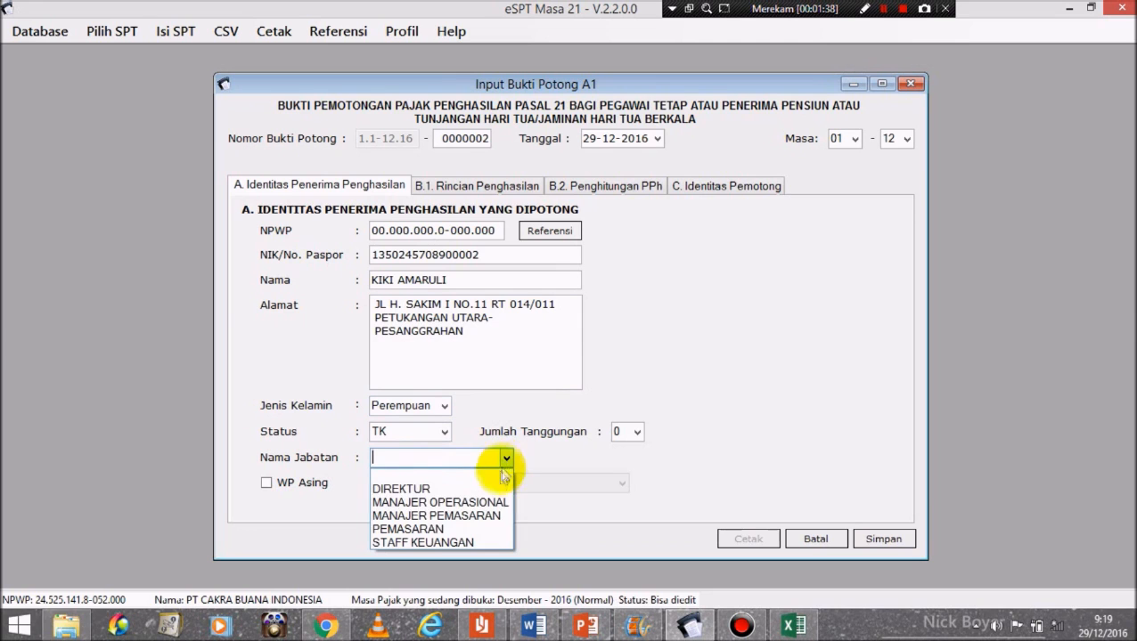
click(470, 530)
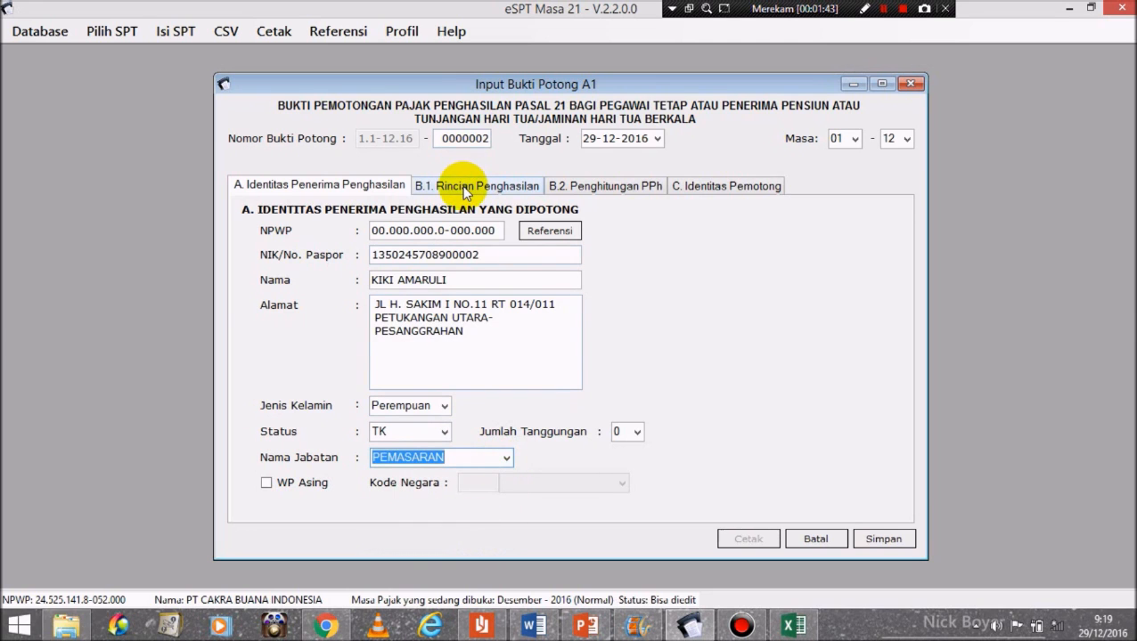
click(463, 189)
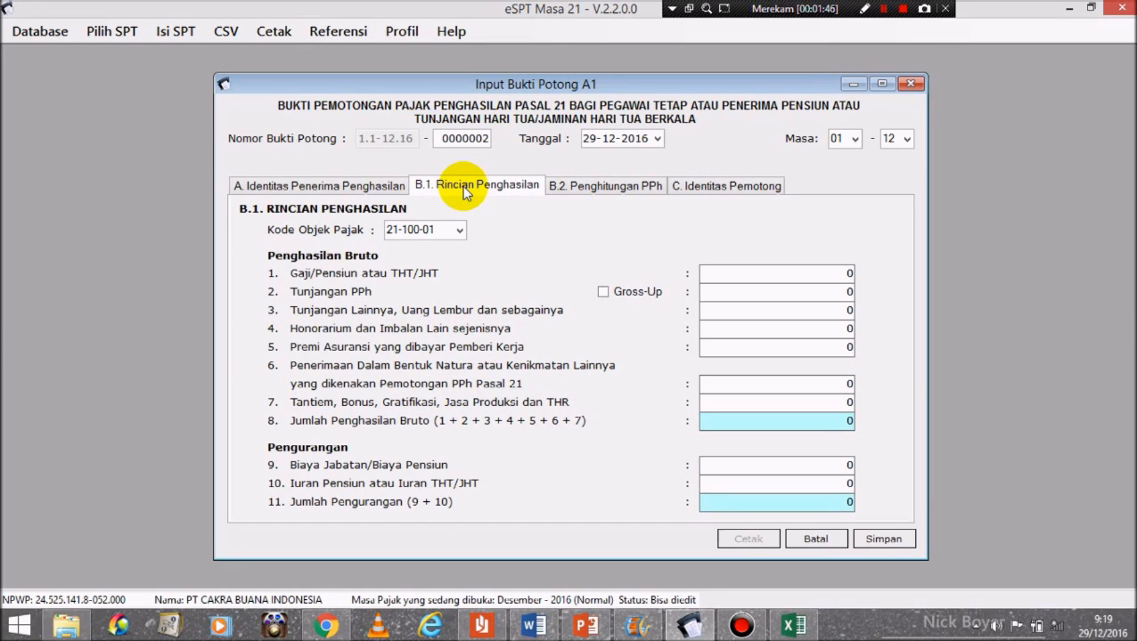
Step: Fill Gaji 84.000.000, Tunjangan Lainnya 13.500.000, Premi 1.293.600, Bonus 35.000.000 and Iuran Pensiun 1.680.000
click(825, 268)
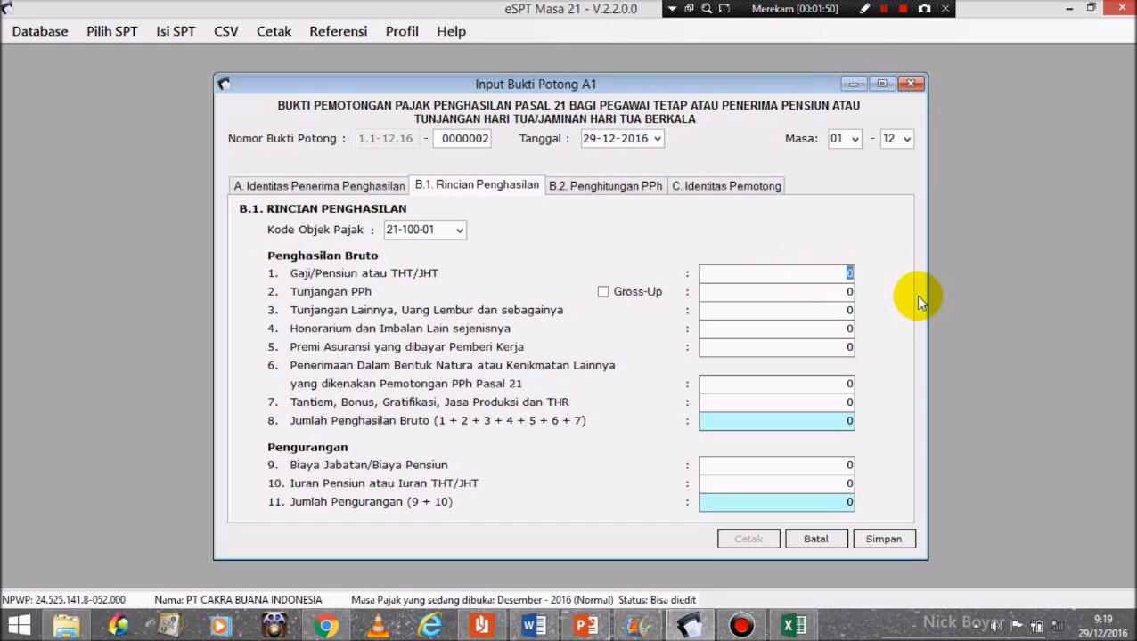
text(84000000)
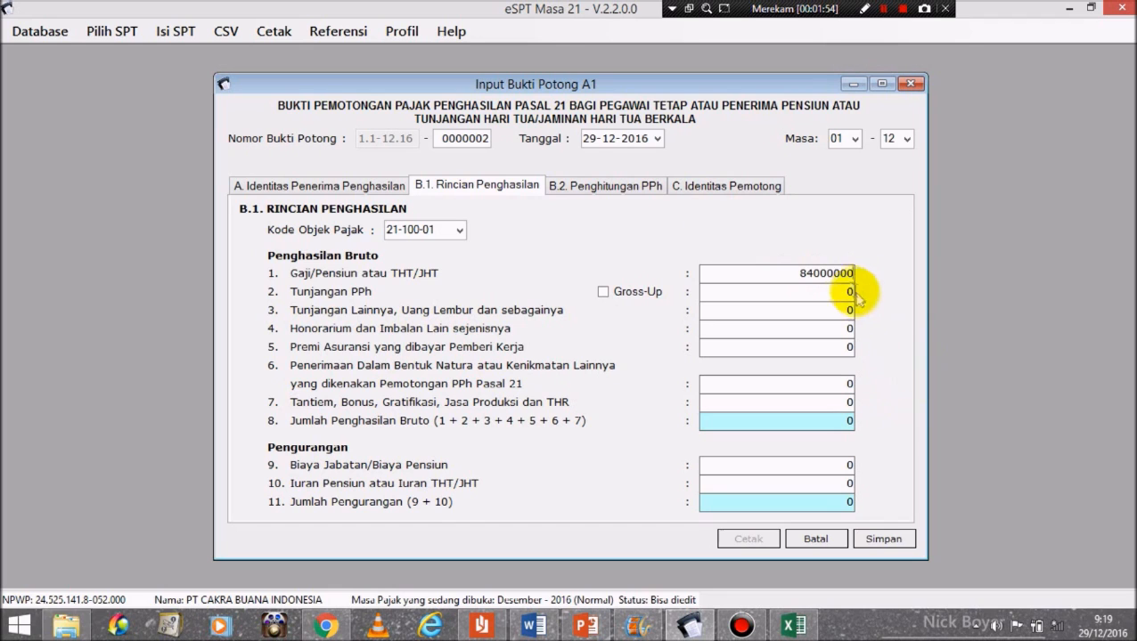
click(838, 312)
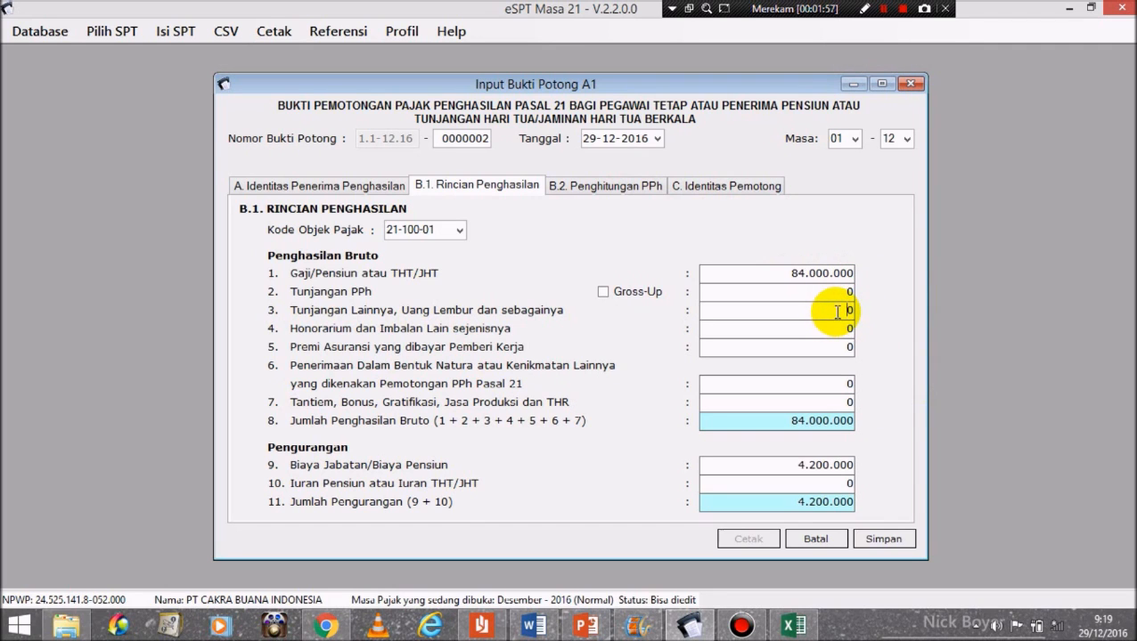
key(BackSpace)
text(13)
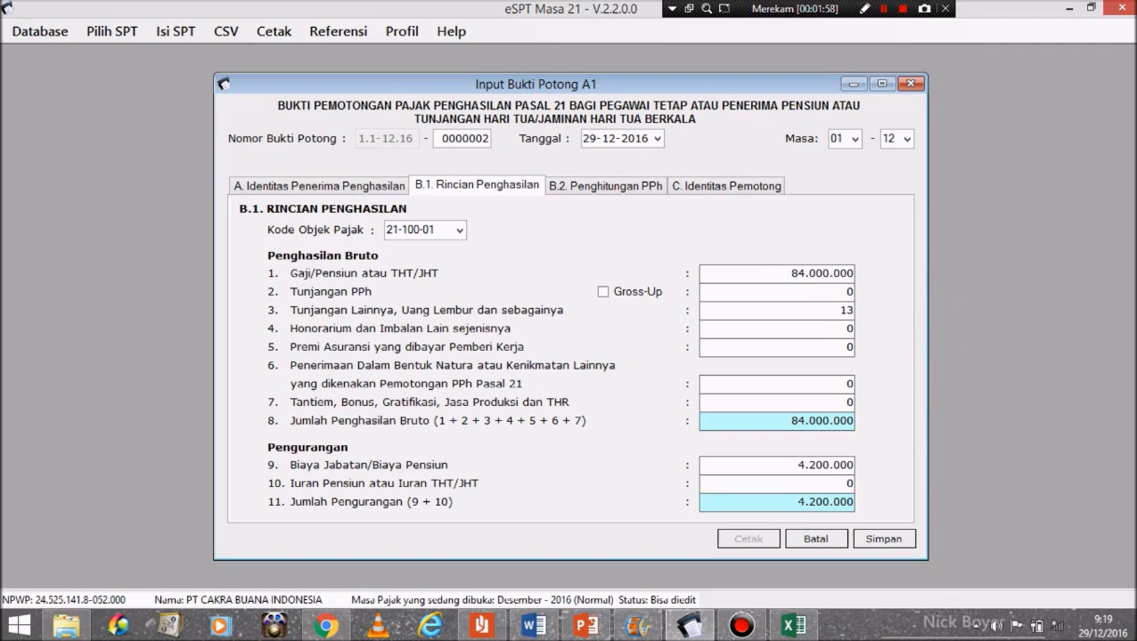
text(500000)
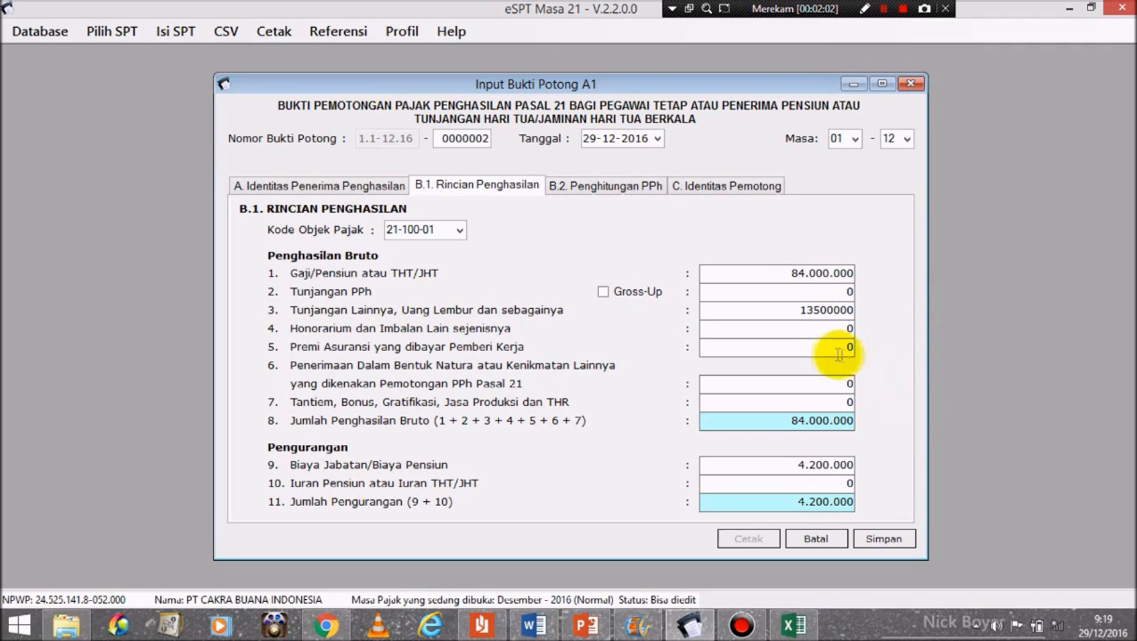
double_click(847, 348)
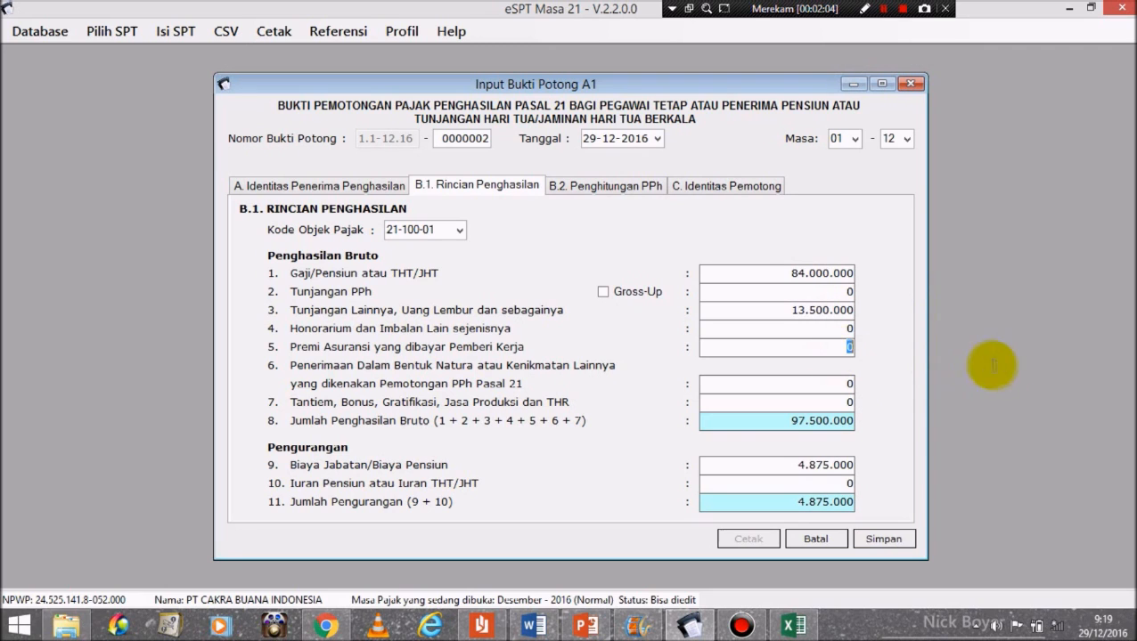
text(12)
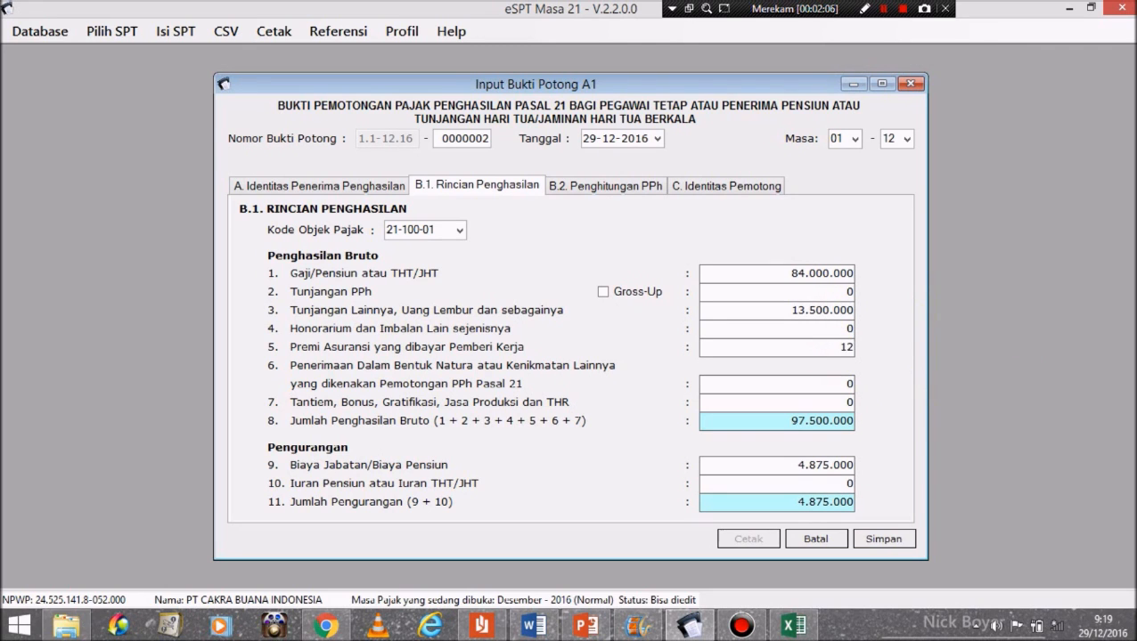
text(93600)
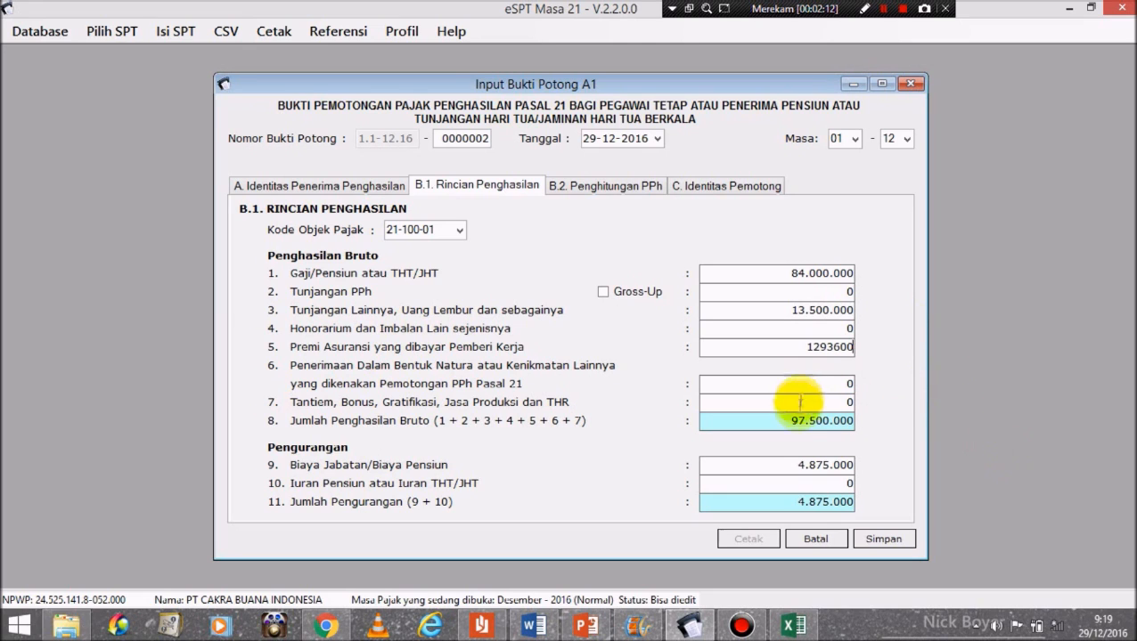
click(799, 406)
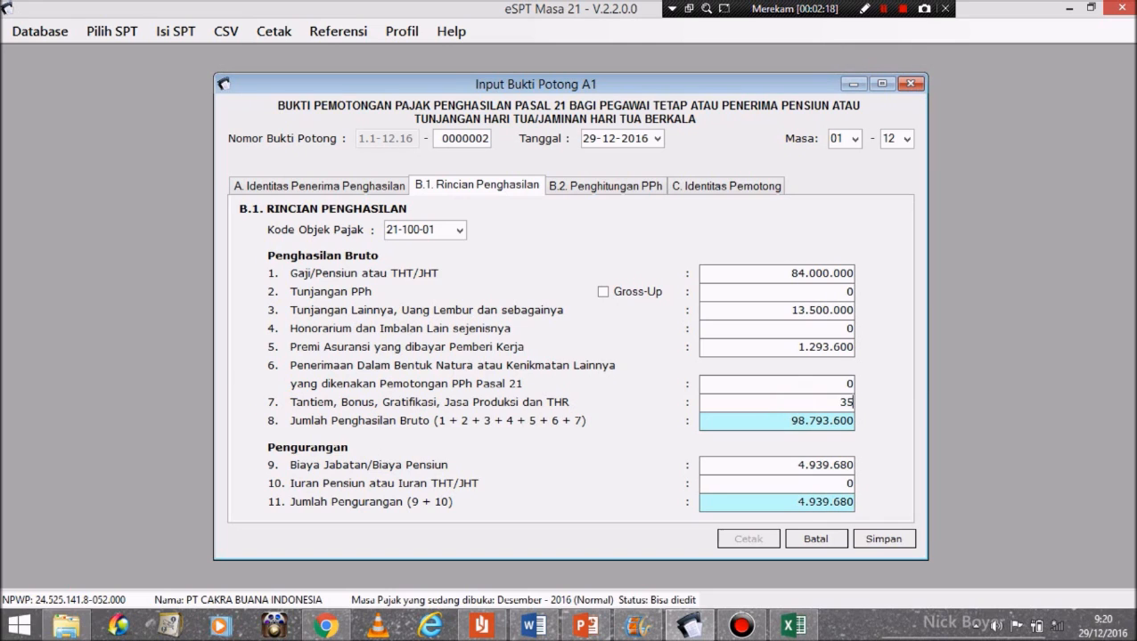
text(000.000)
click(846, 485)
double_click(844, 486)
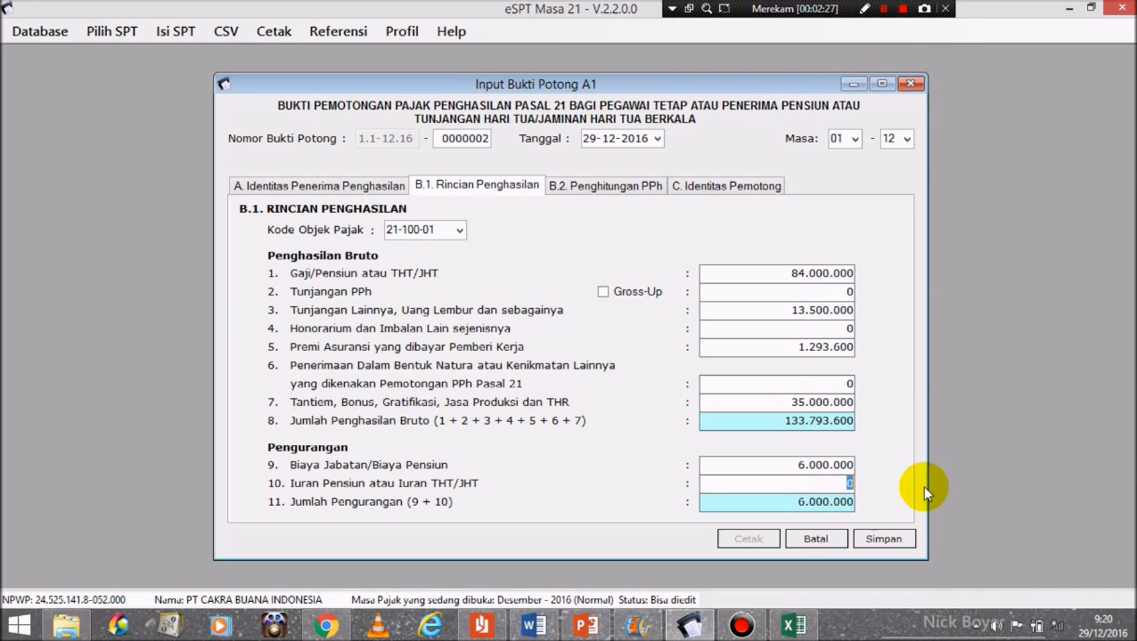
text(1680000)
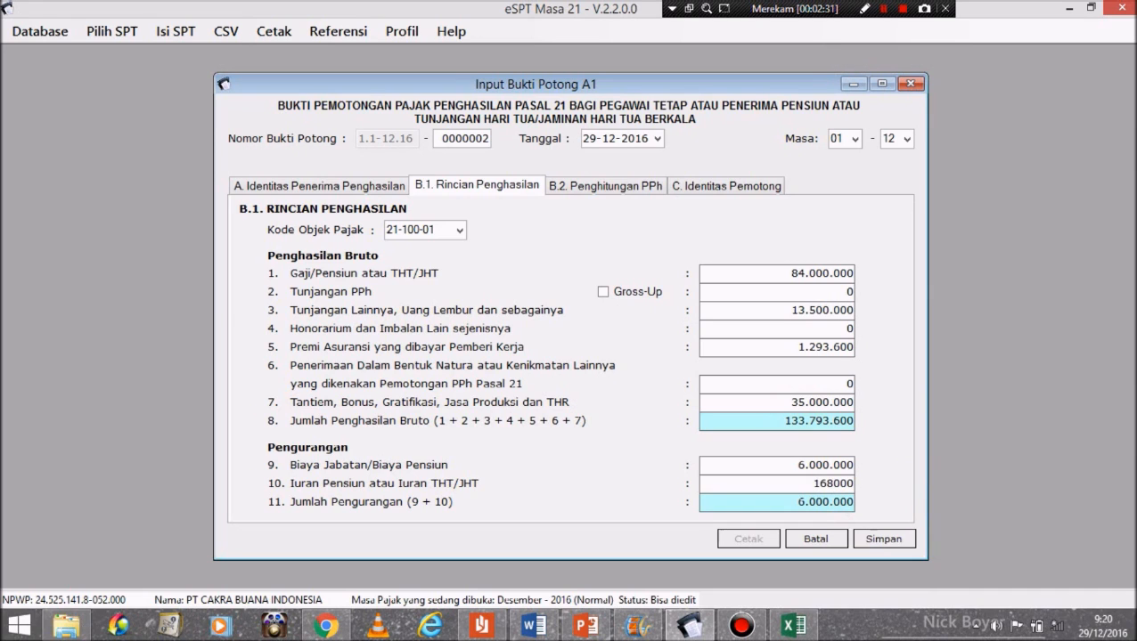
Step: View the B.2 PPh 21 result (6.980.340 on net 126.113.600) and compare it with the Excel worksheet
click(627, 194)
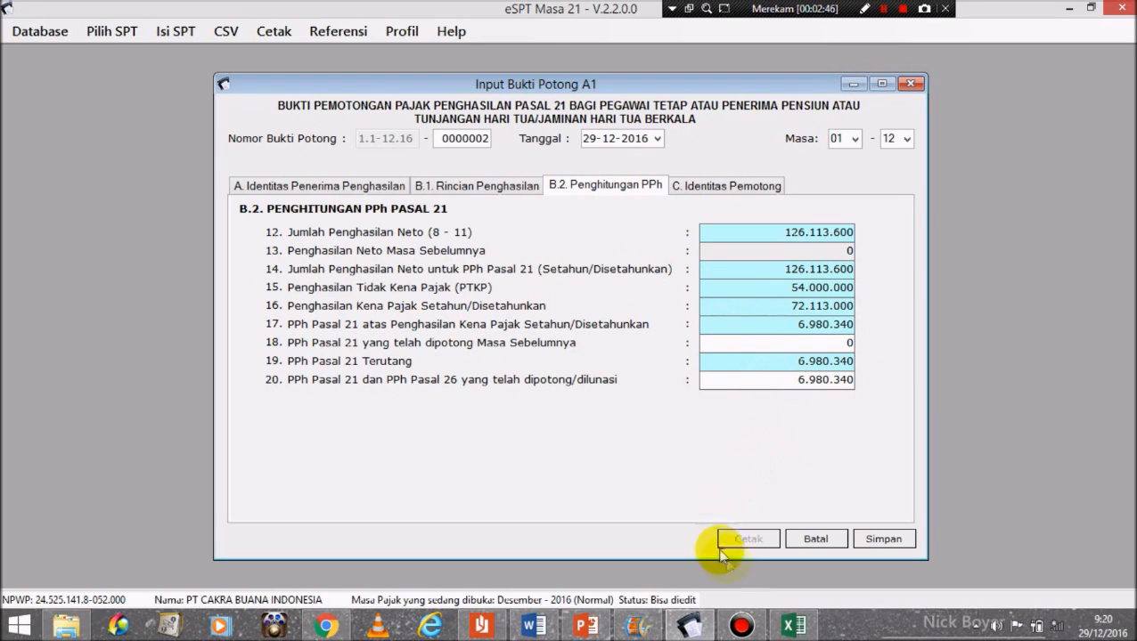
click(796, 628)
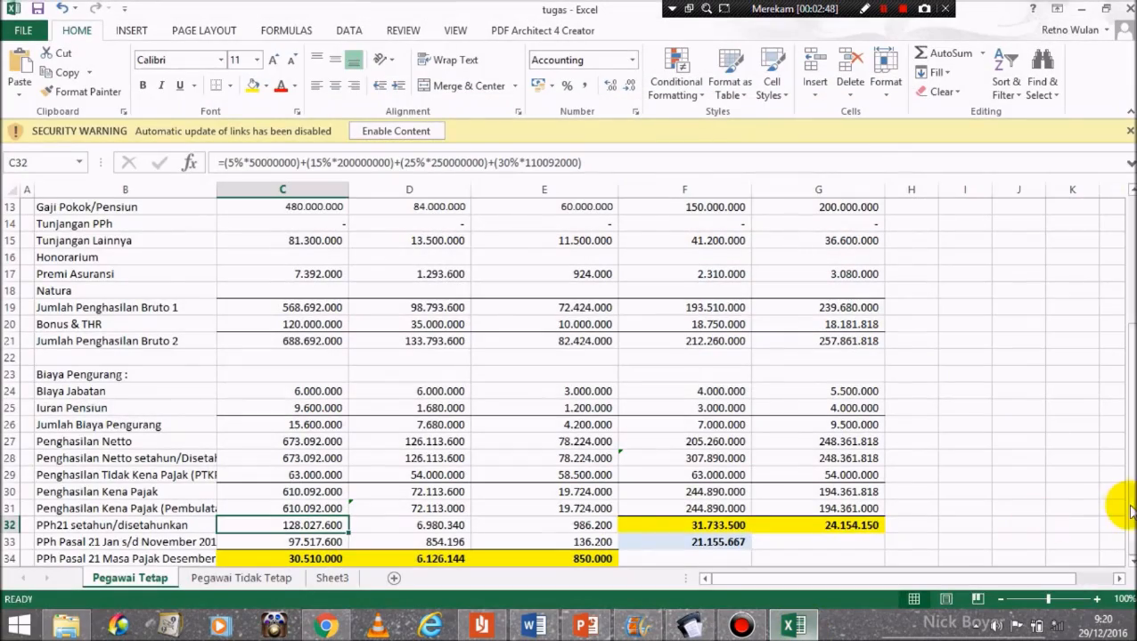
mouse_move(1126, 437)
mouse_down()
mouse_move(1132, 330)
mouse_move(1130, 436)
mouse_up()
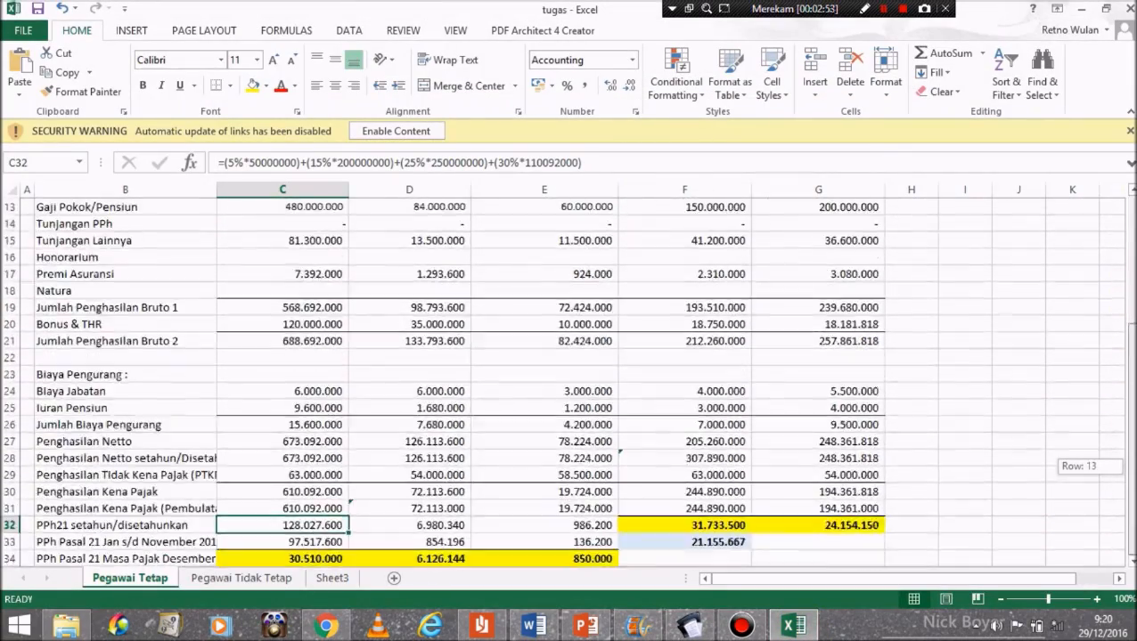
click(450, 526)
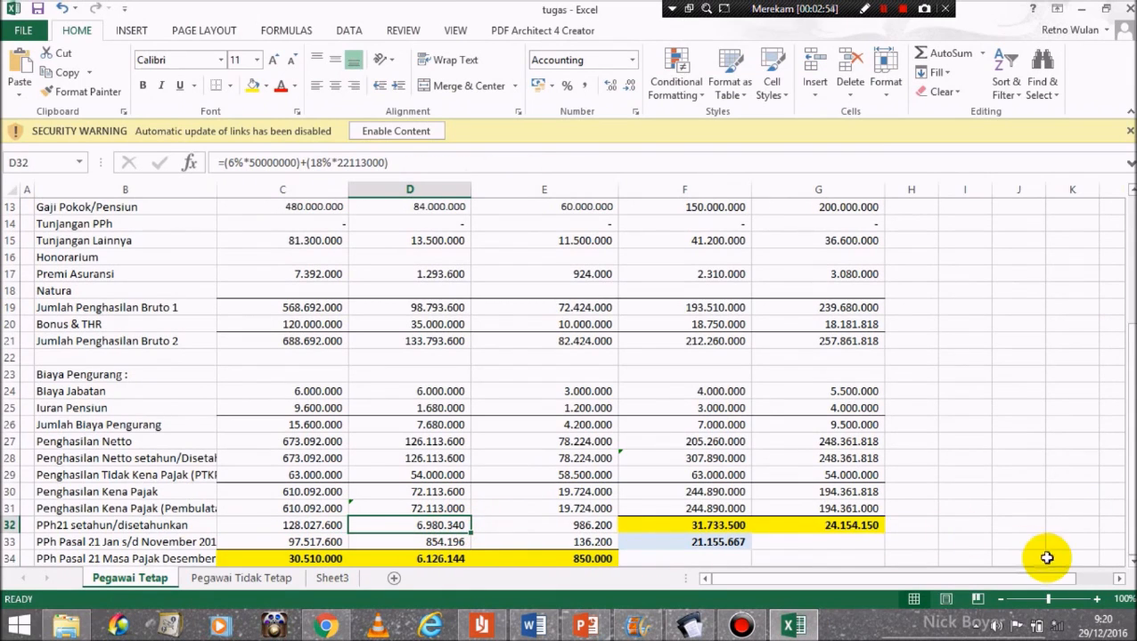
click(691, 626)
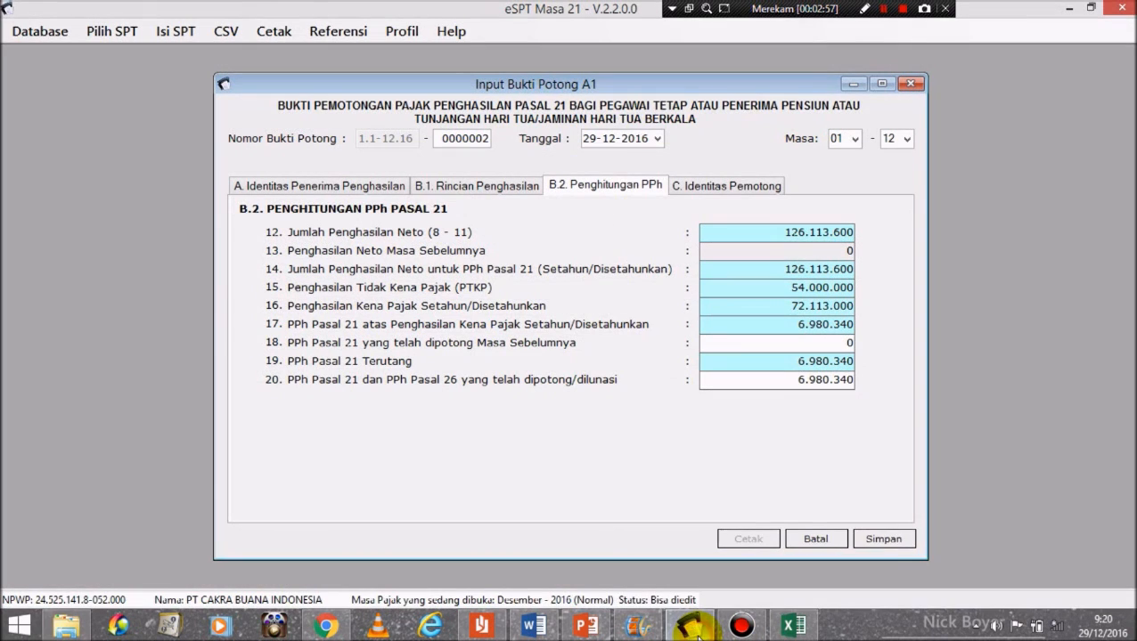
Step: Save slip 0000002, fill new slip 0000003 with the finance staff employee, and show the Word table
click(900, 541)
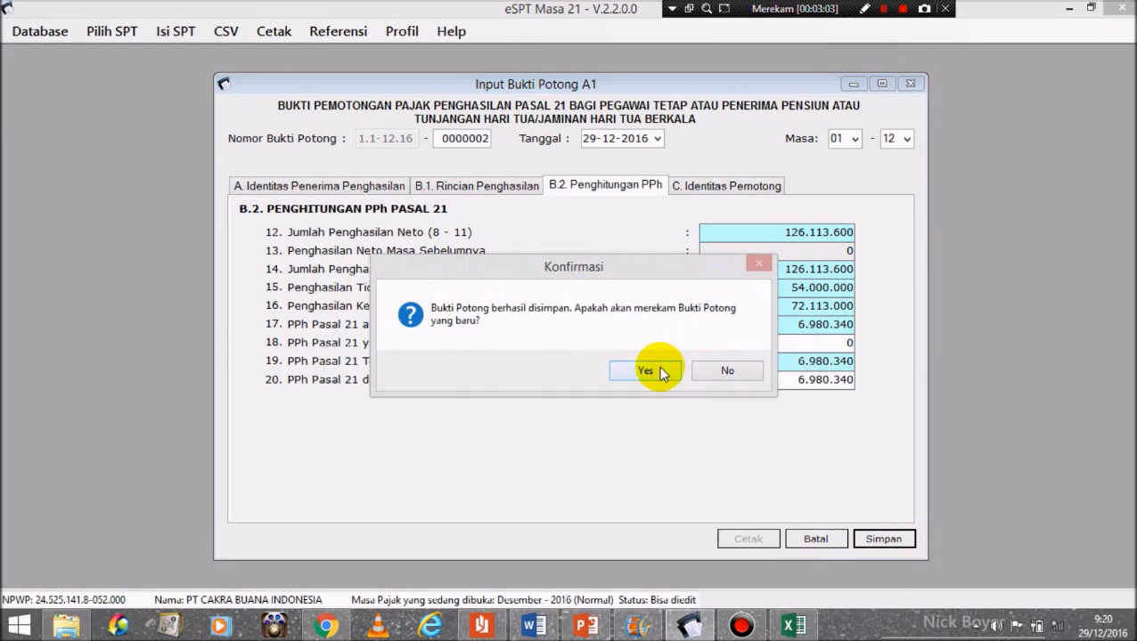
click(677, 374)
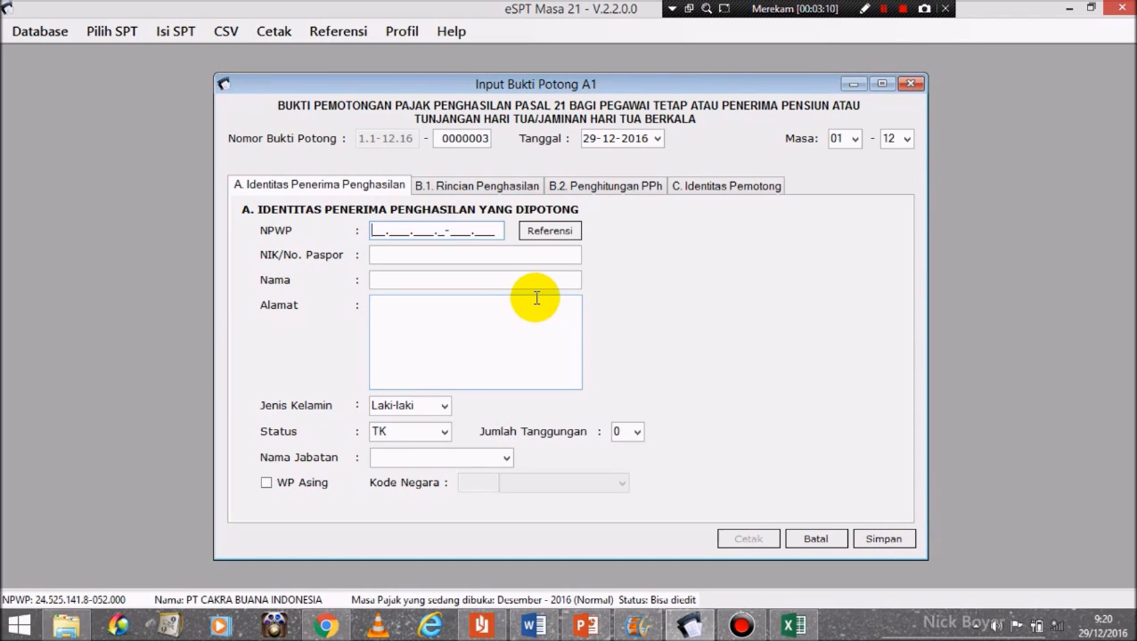
click(547, 230)
click(768, 330)
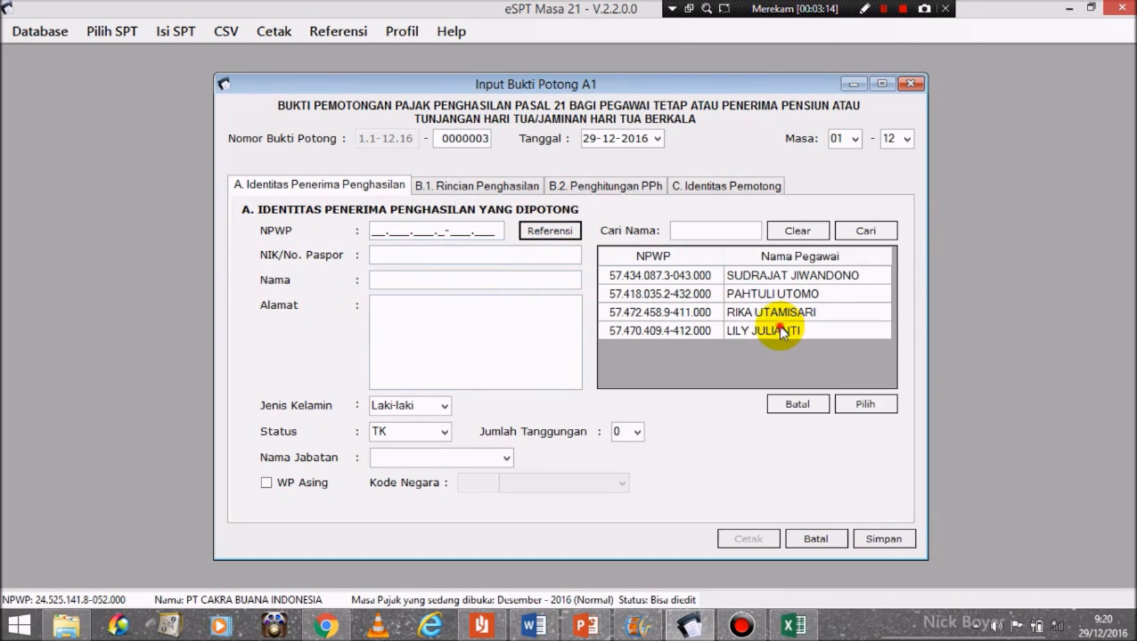
click(861, 404)
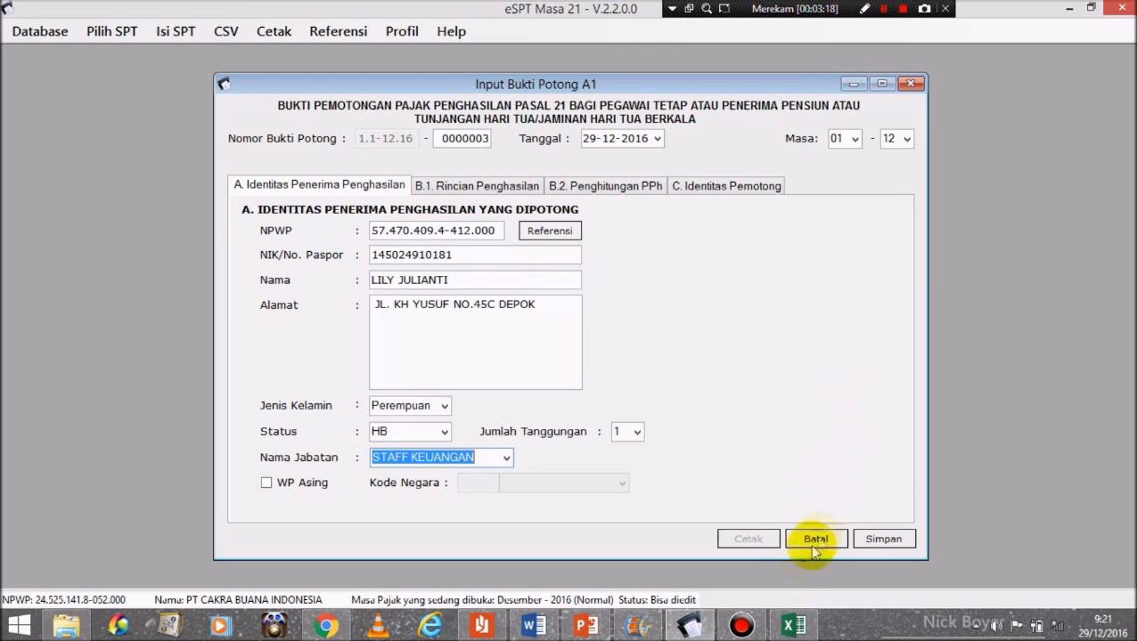
click(534, 626)
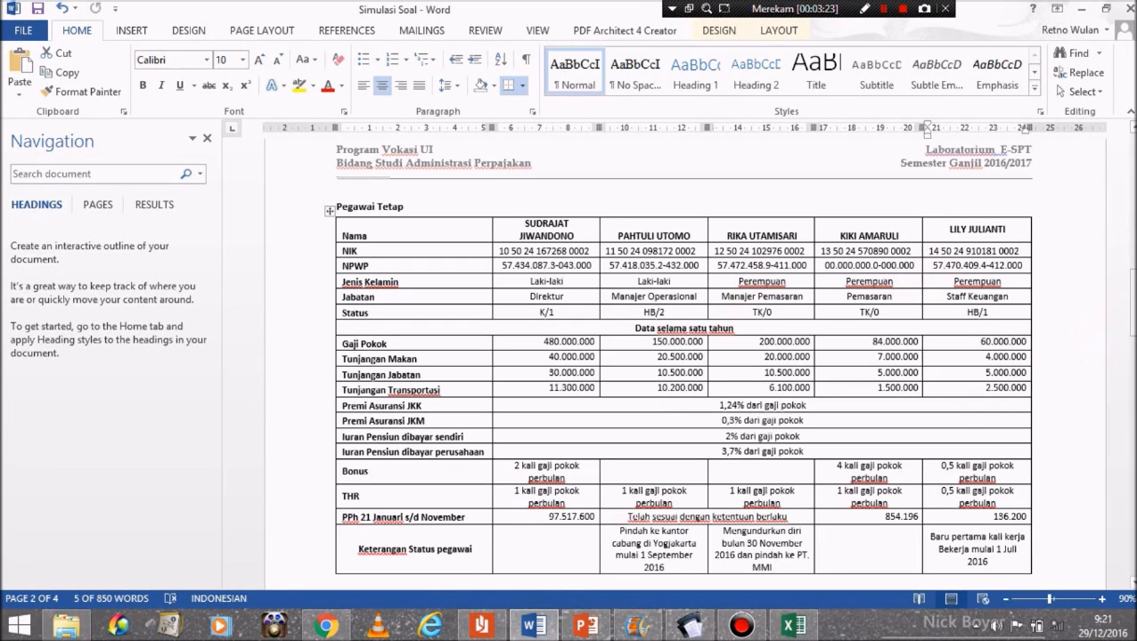
Step: Confirm in Word that the finance staff employee started on 1 July 2016, then return to slip 0000003
right_click(1134, 334)
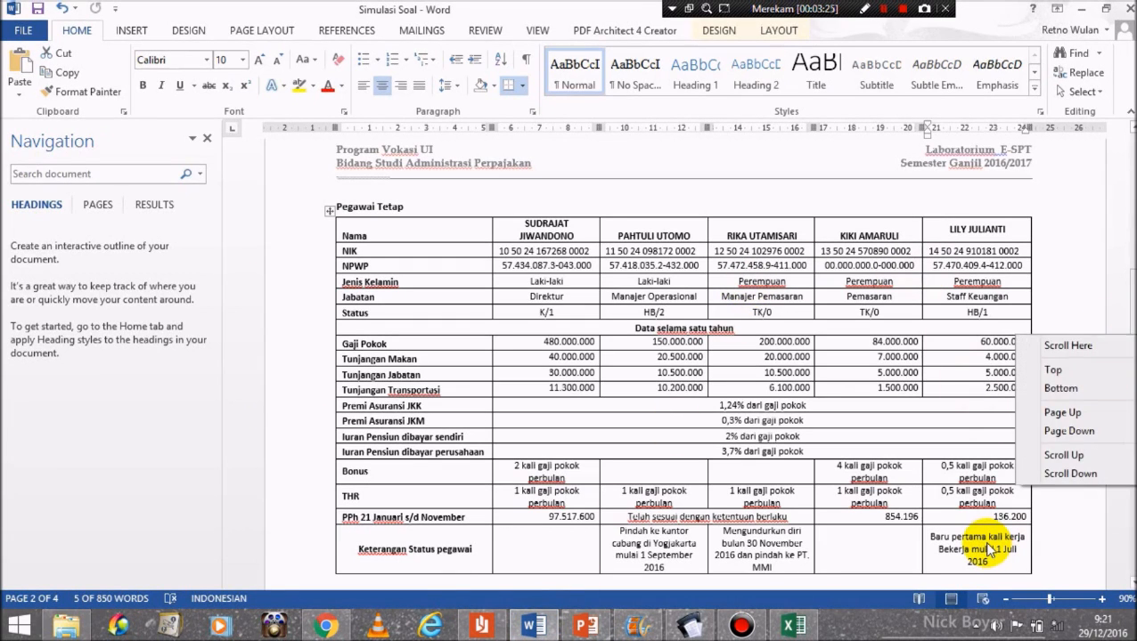
click(988, 545)
click(1000, 558)
right_click(926, 538)
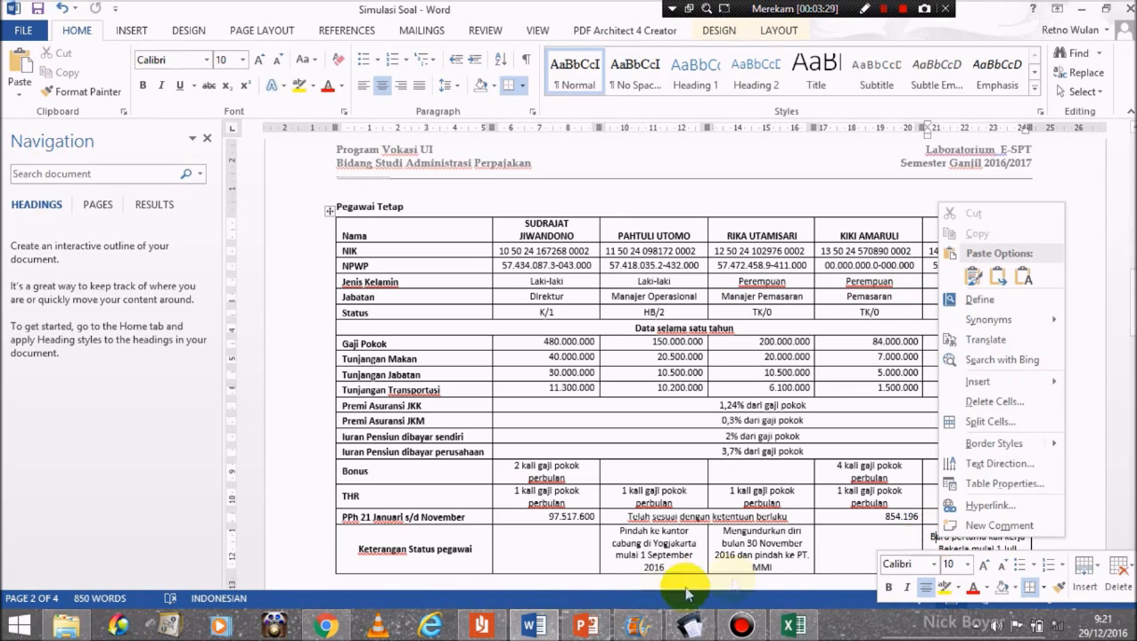
mouse_move(532, 630)
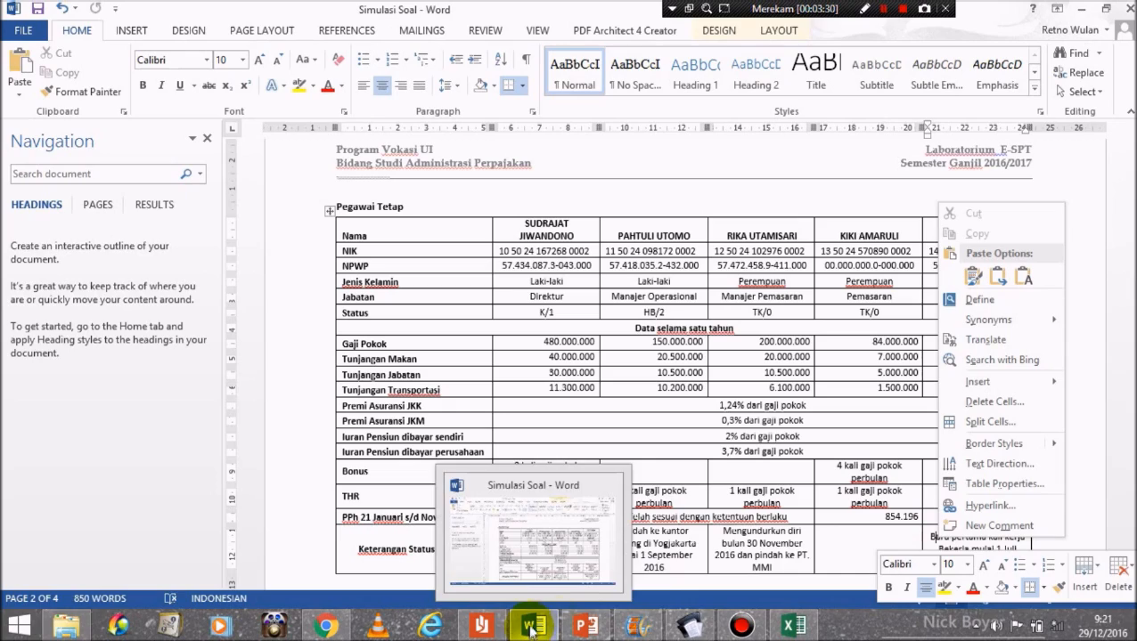
mouse_move(688, 626)
click(692, 554)
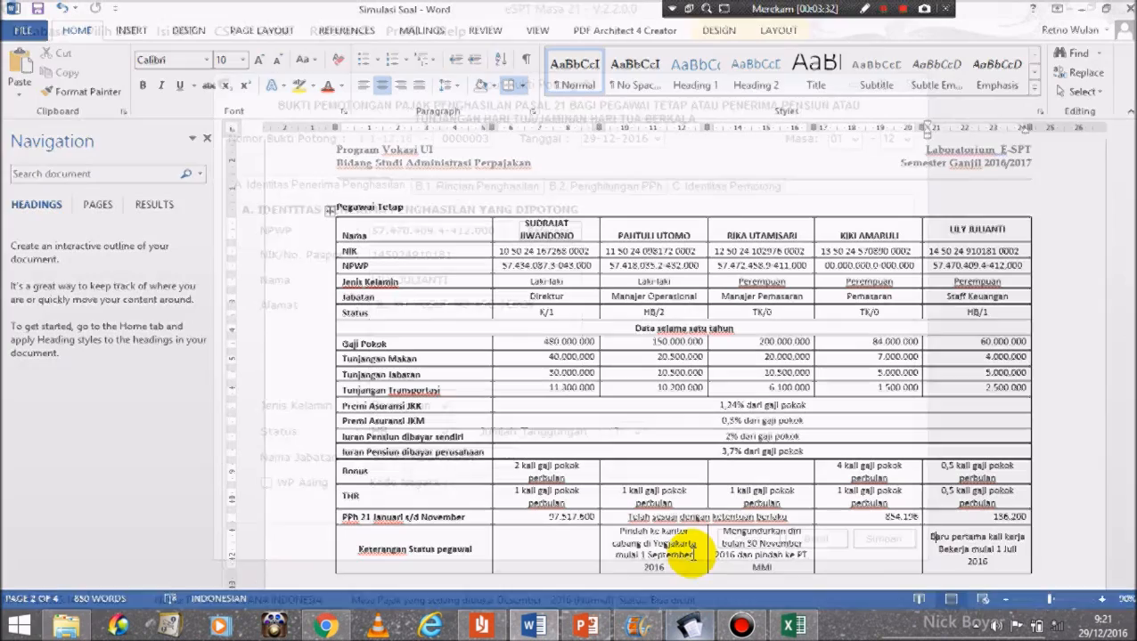
click(688, 626)
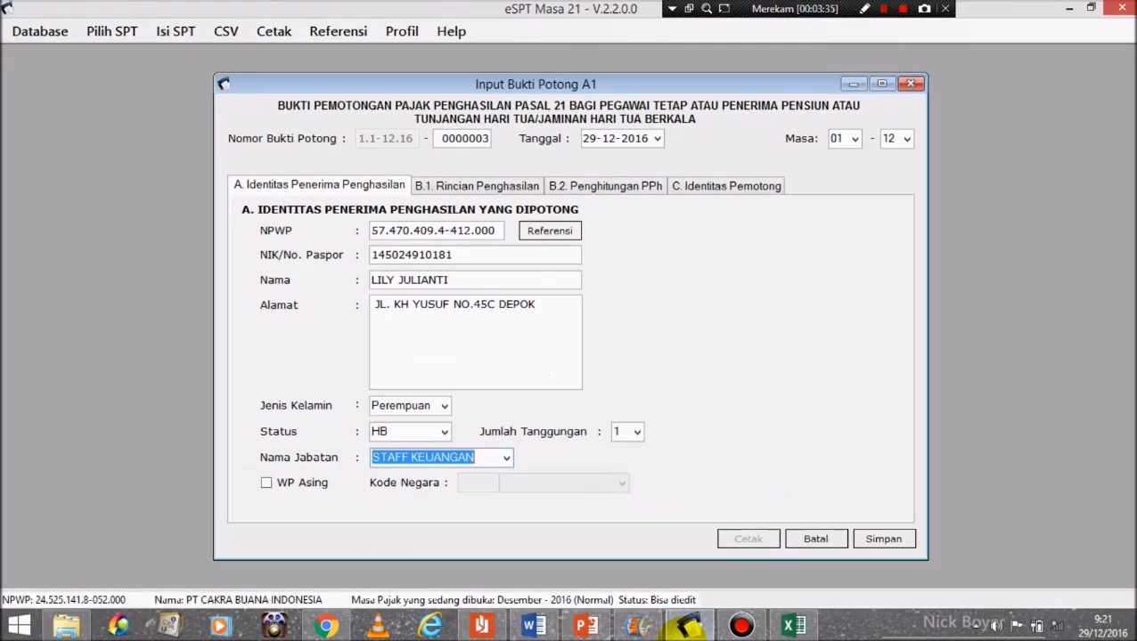
Step: Start slip 0000003's period in month 07 with the employee marked as newly starting work
click(854, 140)
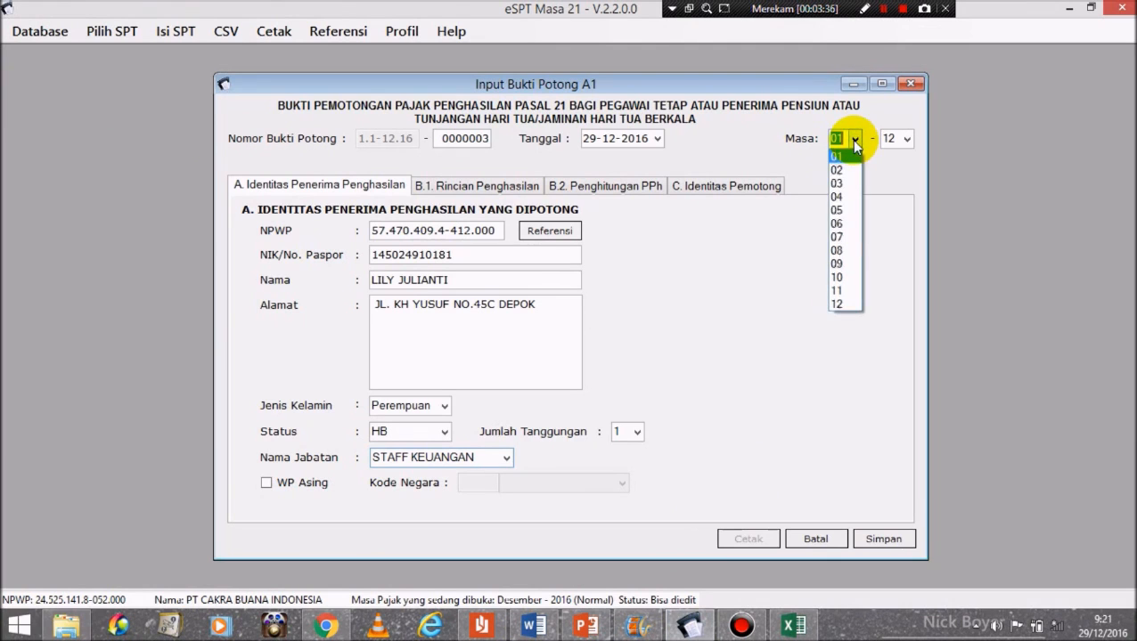
click(837, 239)
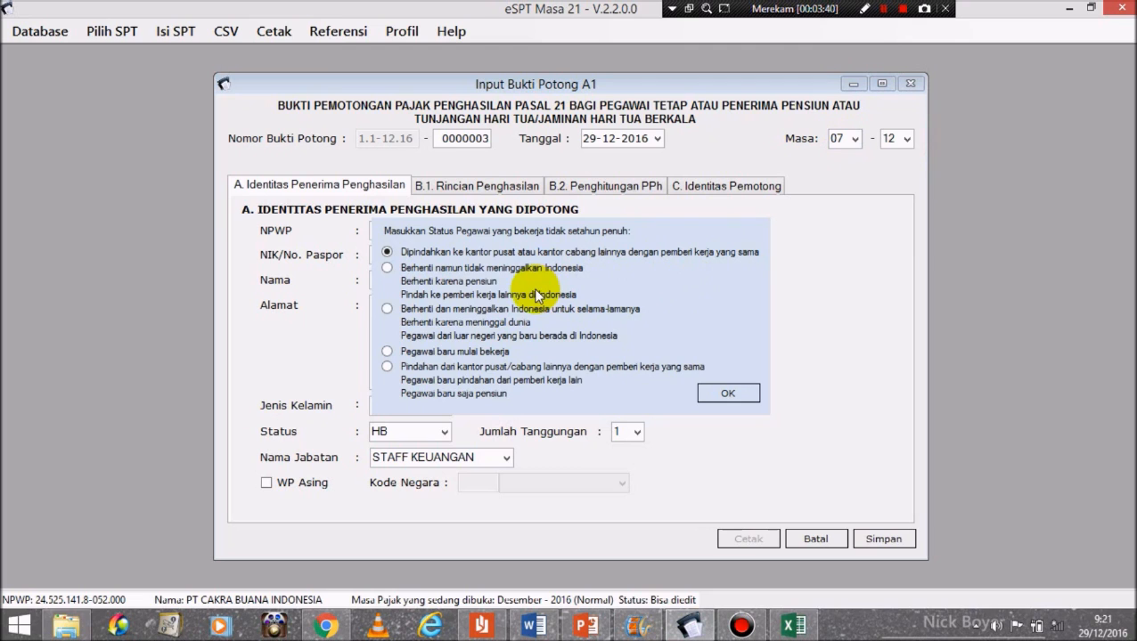
click(391, 354)
click(732, 398)
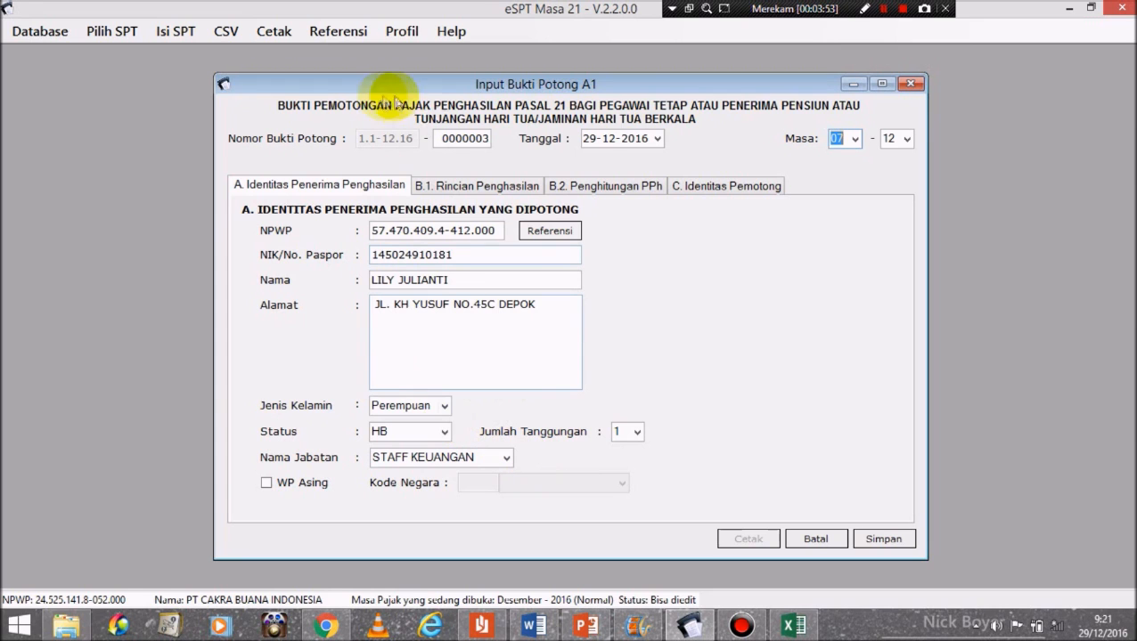
click(458, 191)
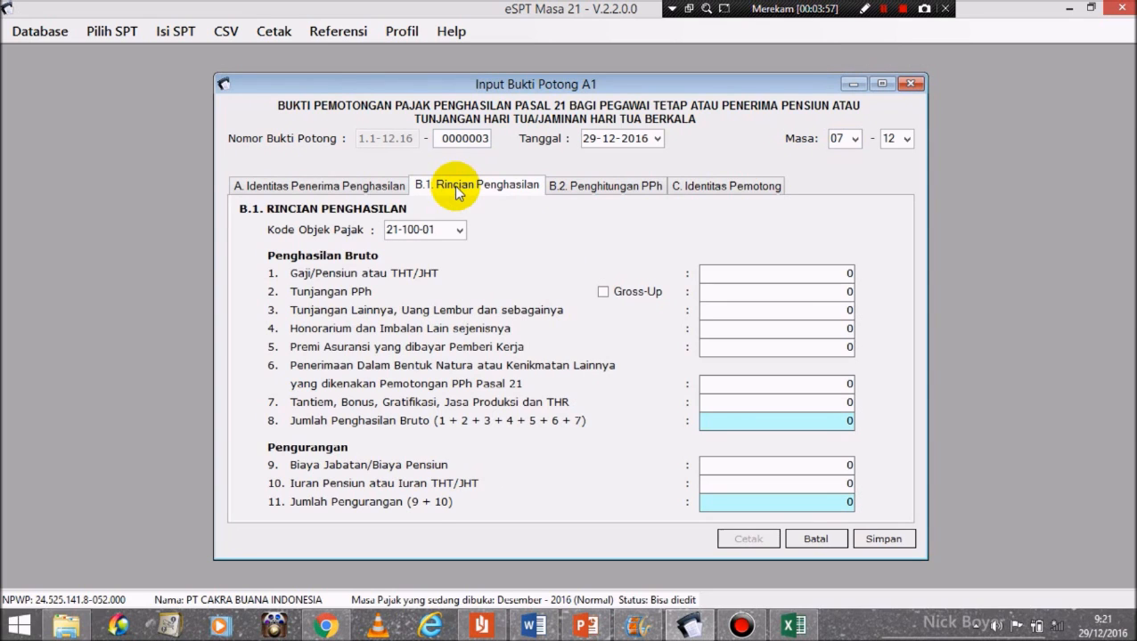
Step: Enter salary 60.000.000, other allowances 11.500.000 and insurance premium 924.000 in B.1
click(837, 277)
text(60000000)
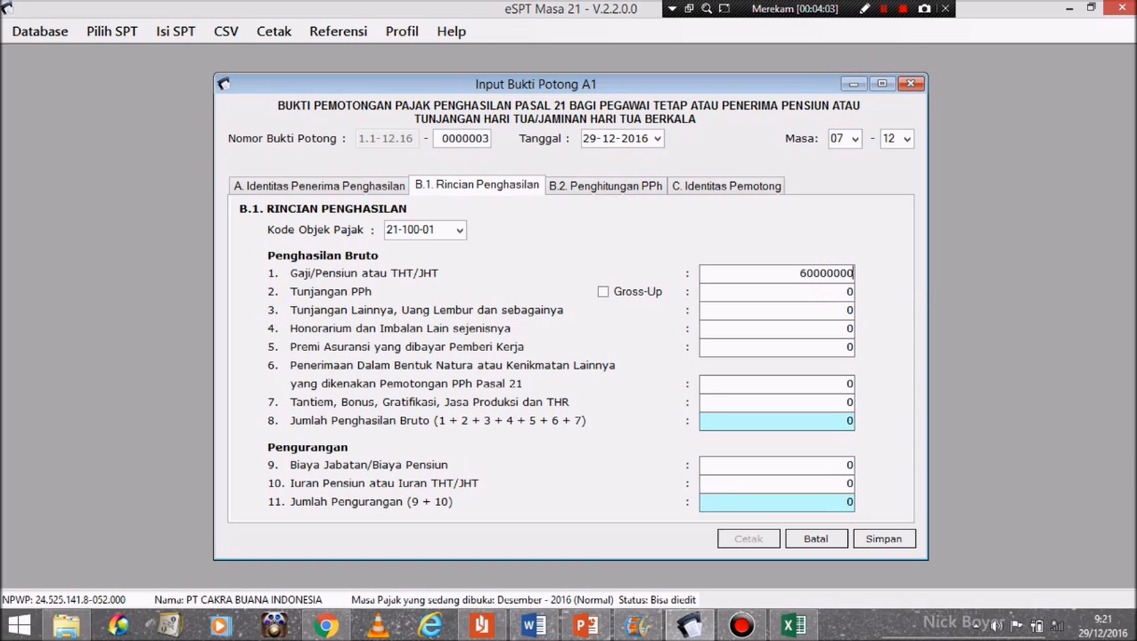
click(845, 307)
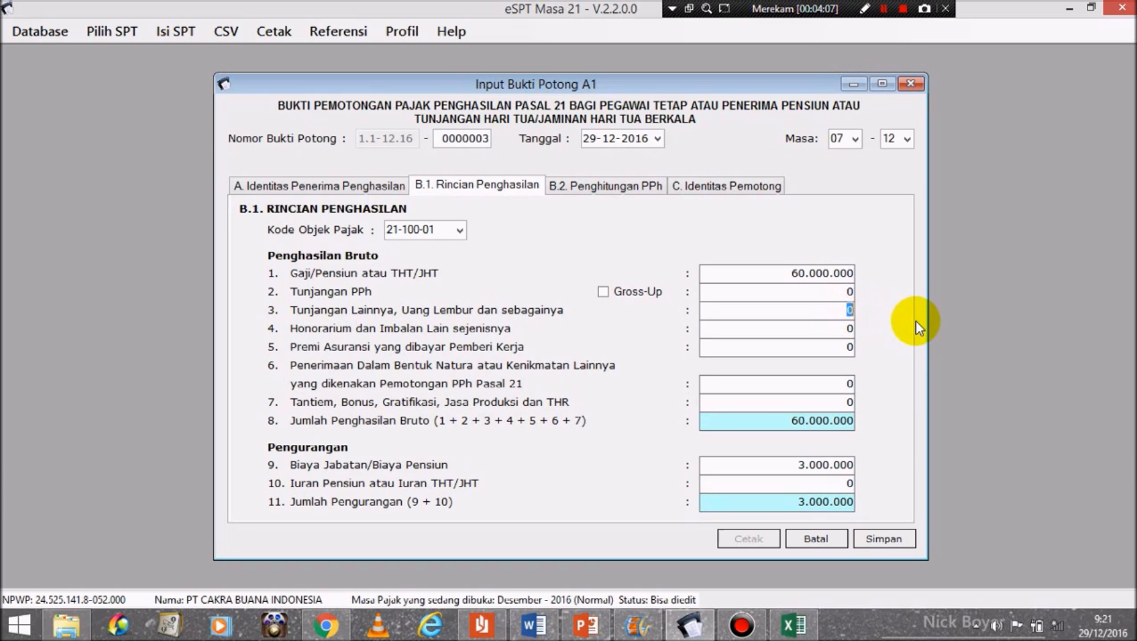
text(11500000)
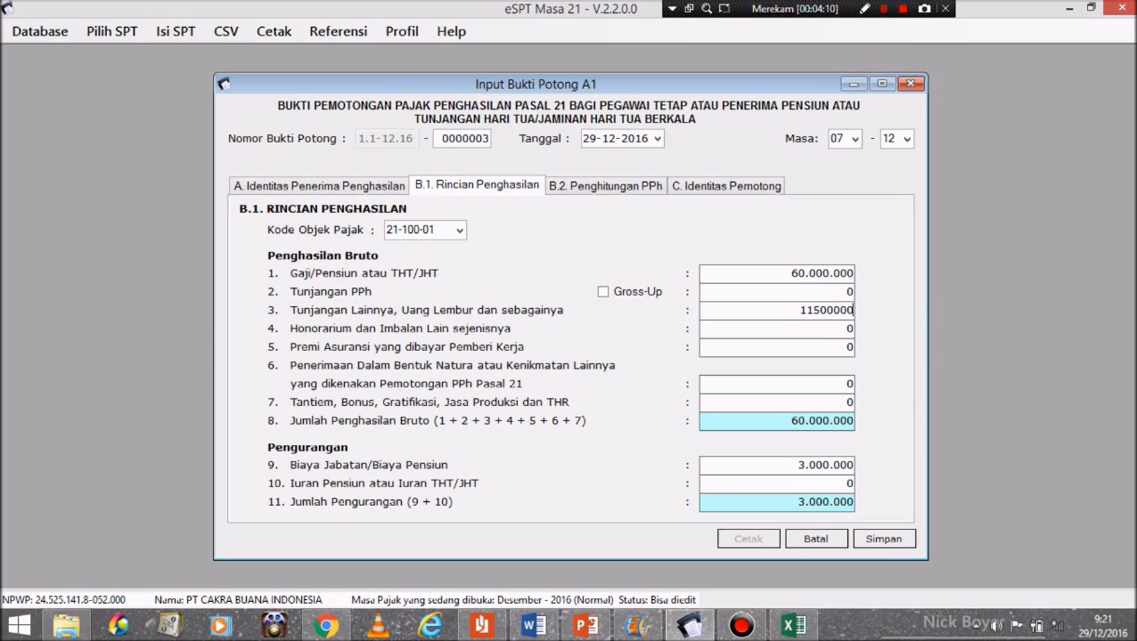
click(822, 347)
double_click(822, 348)
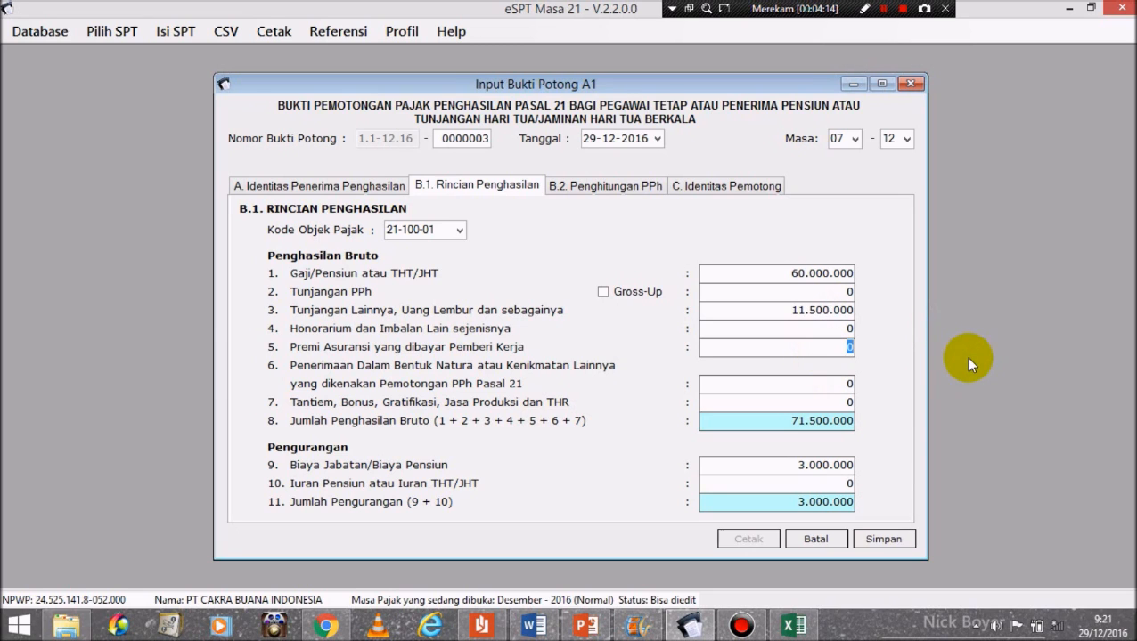
text(924000)
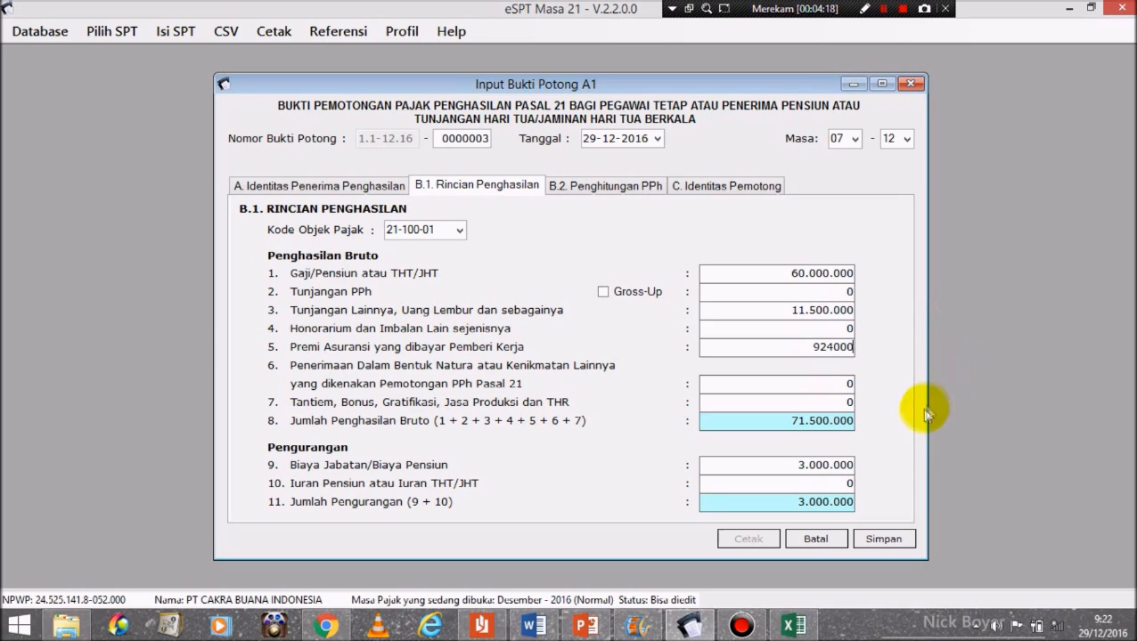
Step: Enter bonus and THR 10.000.000 and pension contribution 1.200.000 on the slip
click(847, 400)
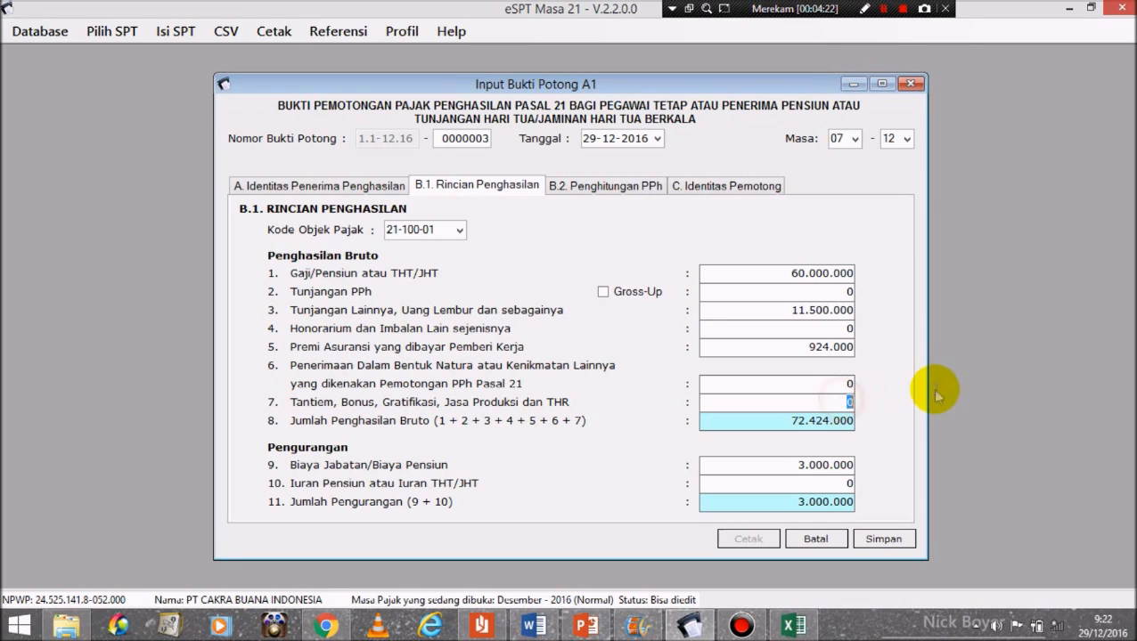
text(1000)
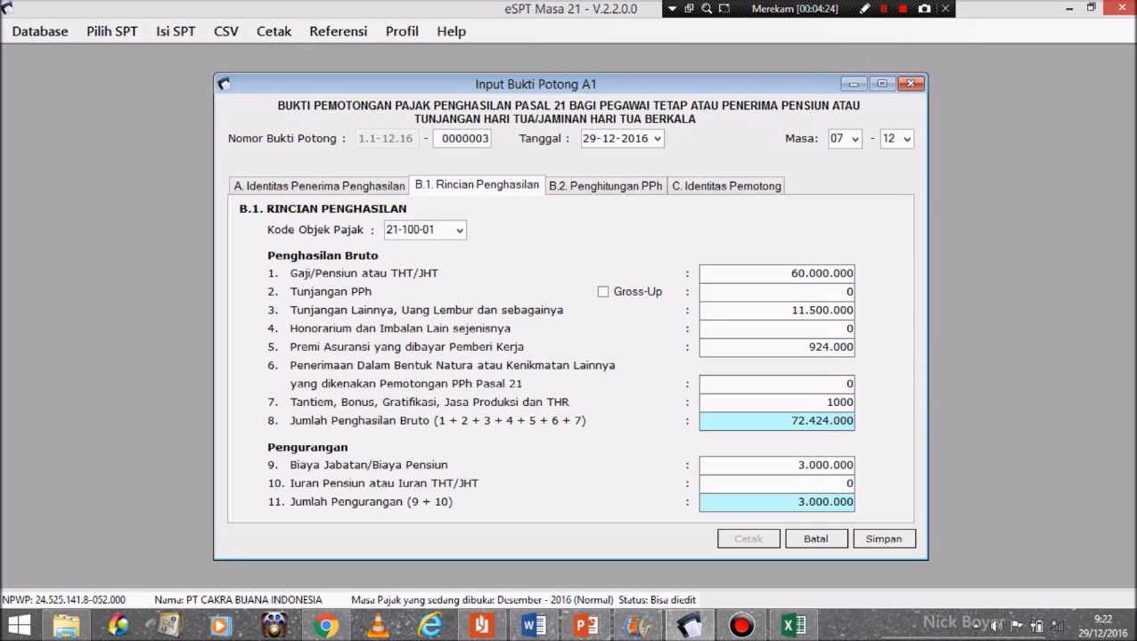
text(0000)
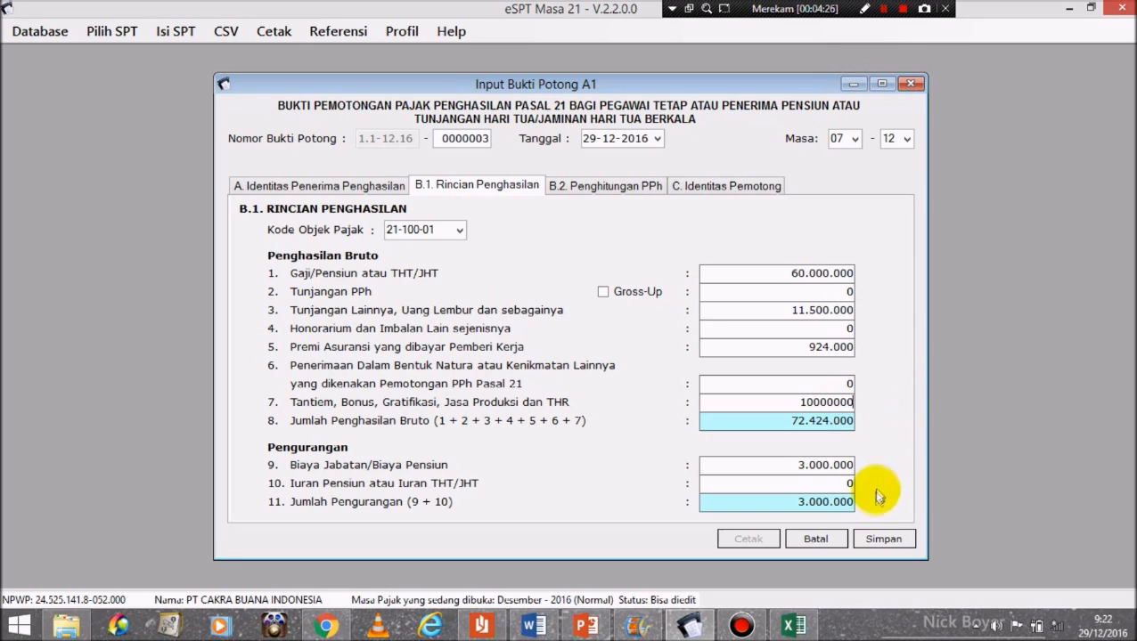
click(830, 484)
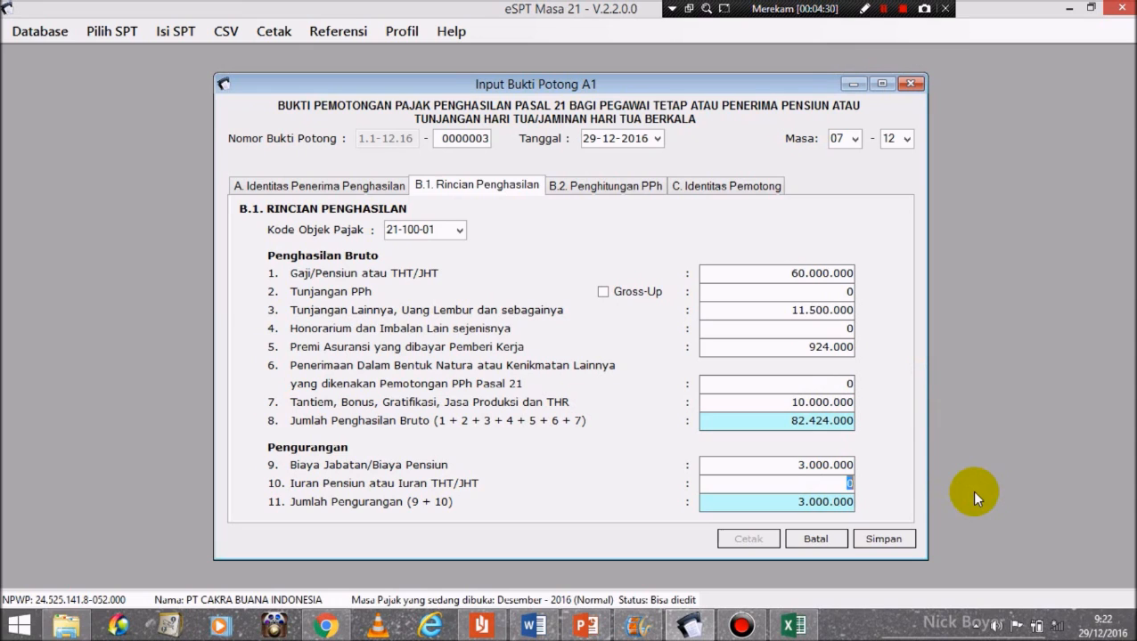
text(1200000)
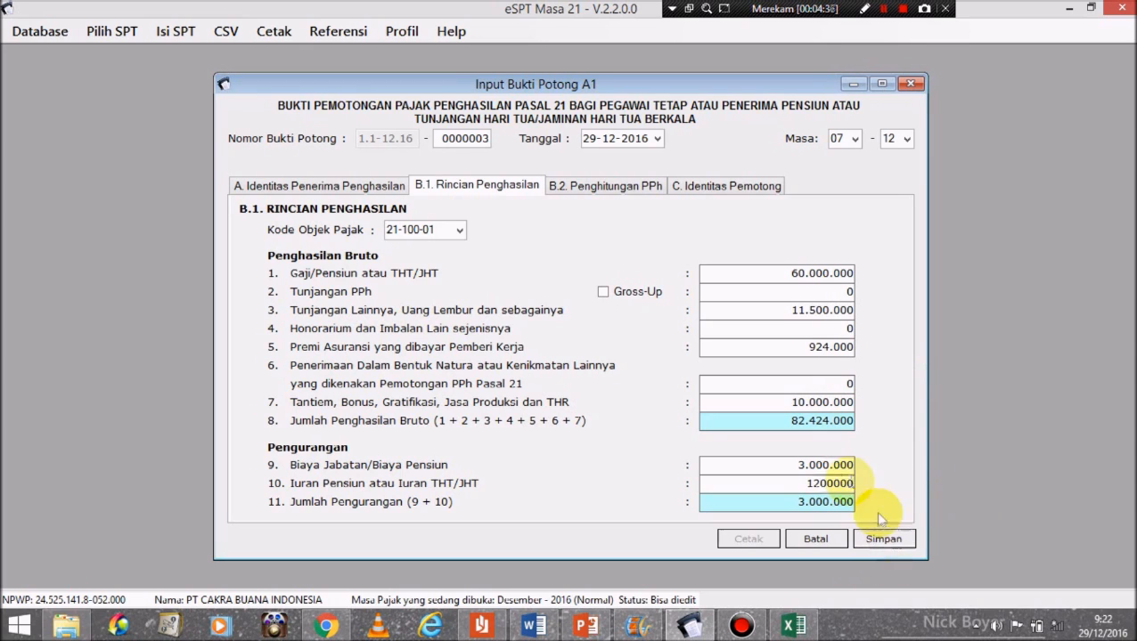
click(822, 467)
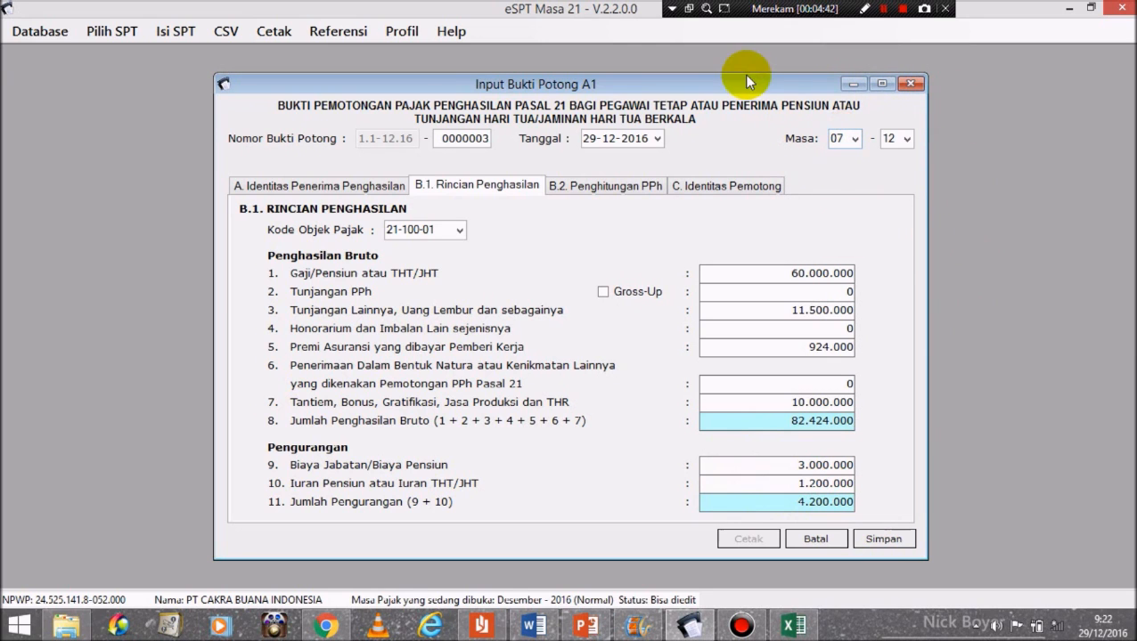
click(591, 187)
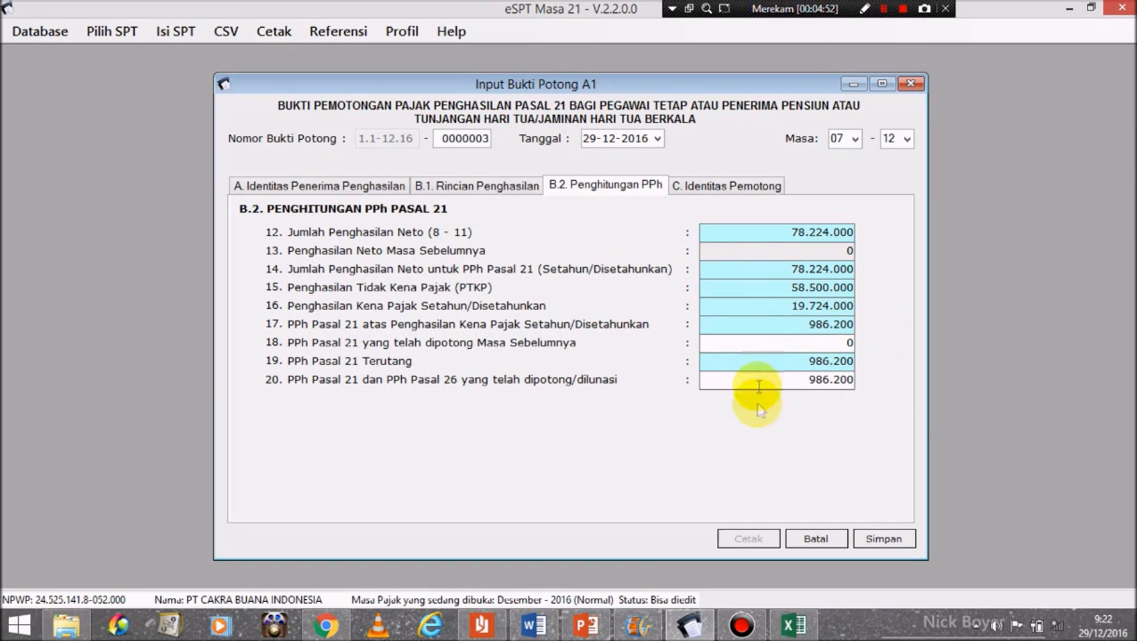
Step: Verify PPh 21 of 986.200 against Excel cell E32, then save slip 0000003 and start a new slip
click(793, 626)
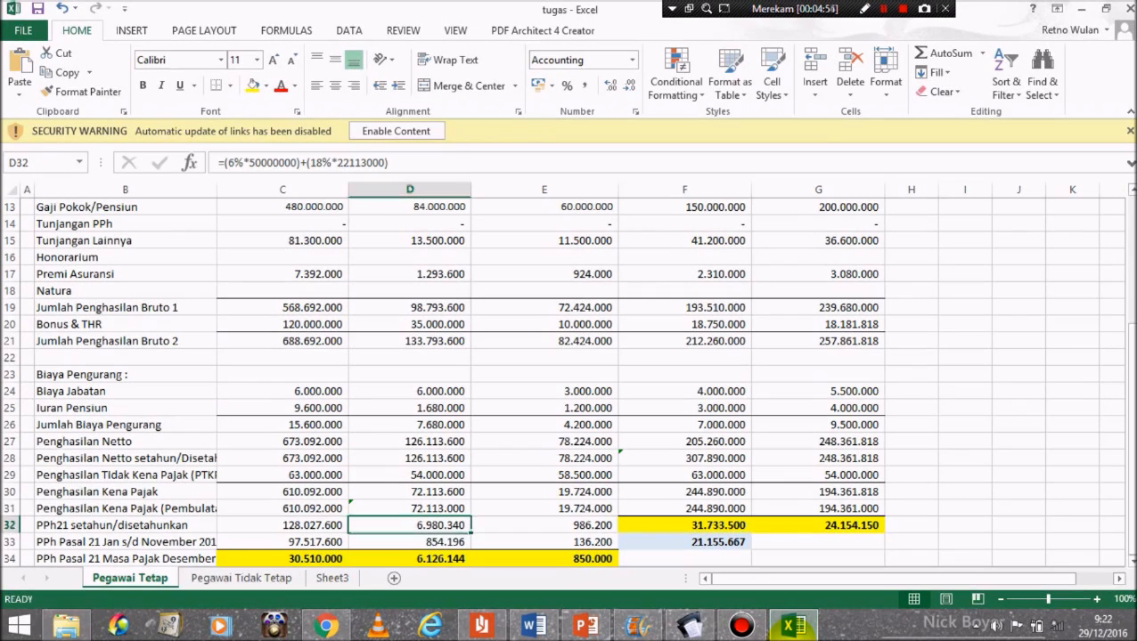
click(579, 525)
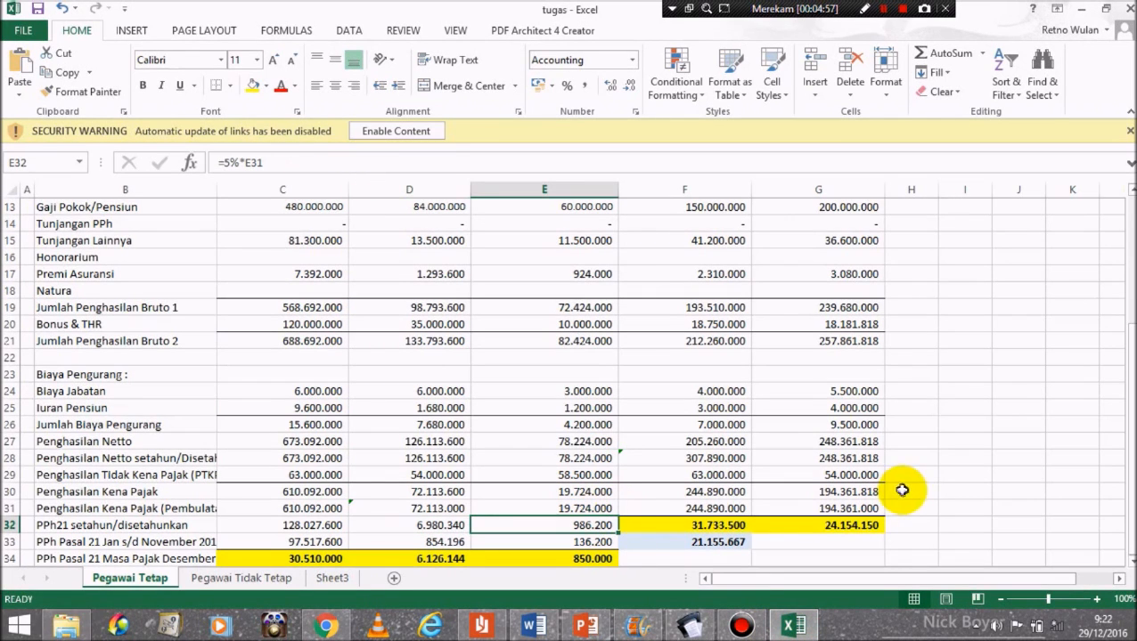
click(689, 624)
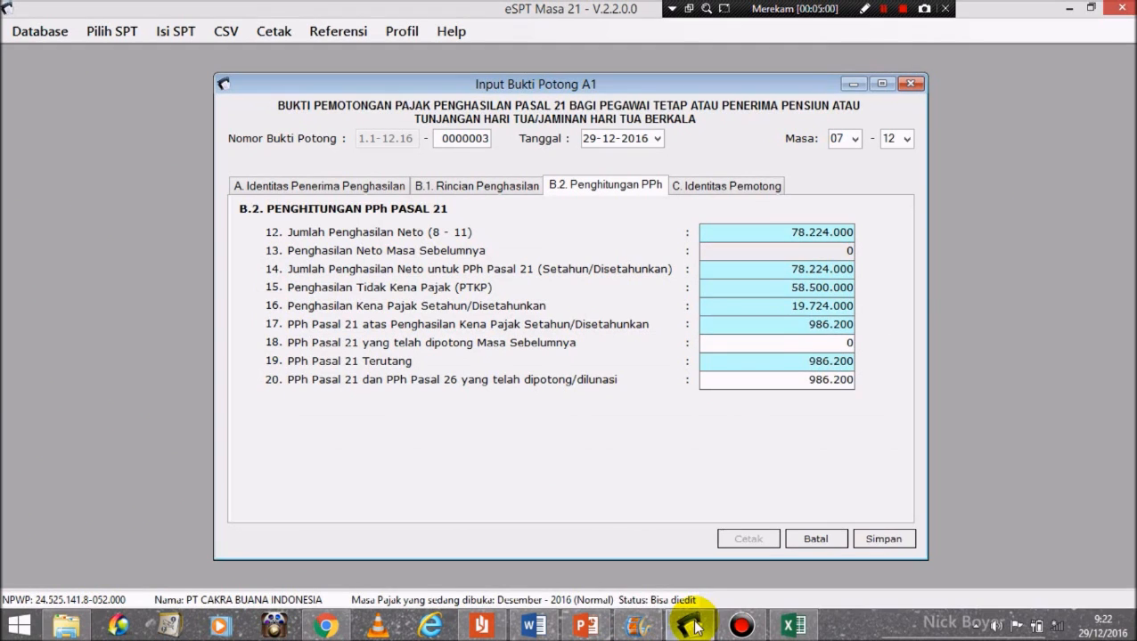
click(727, 188)
click(647, 187)
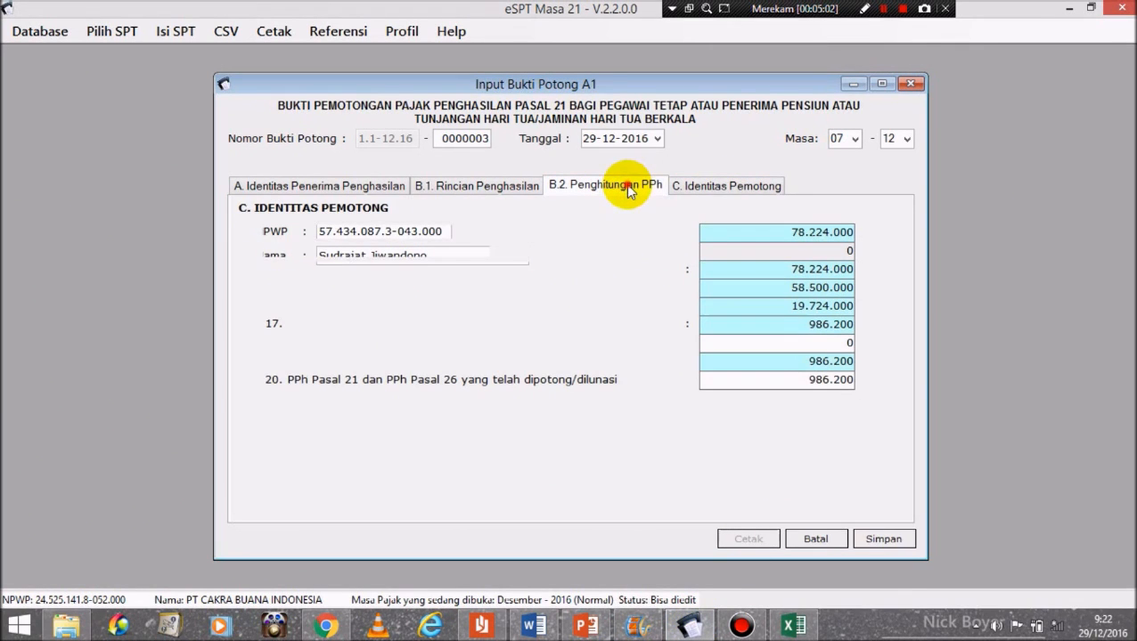
click(877, 545)
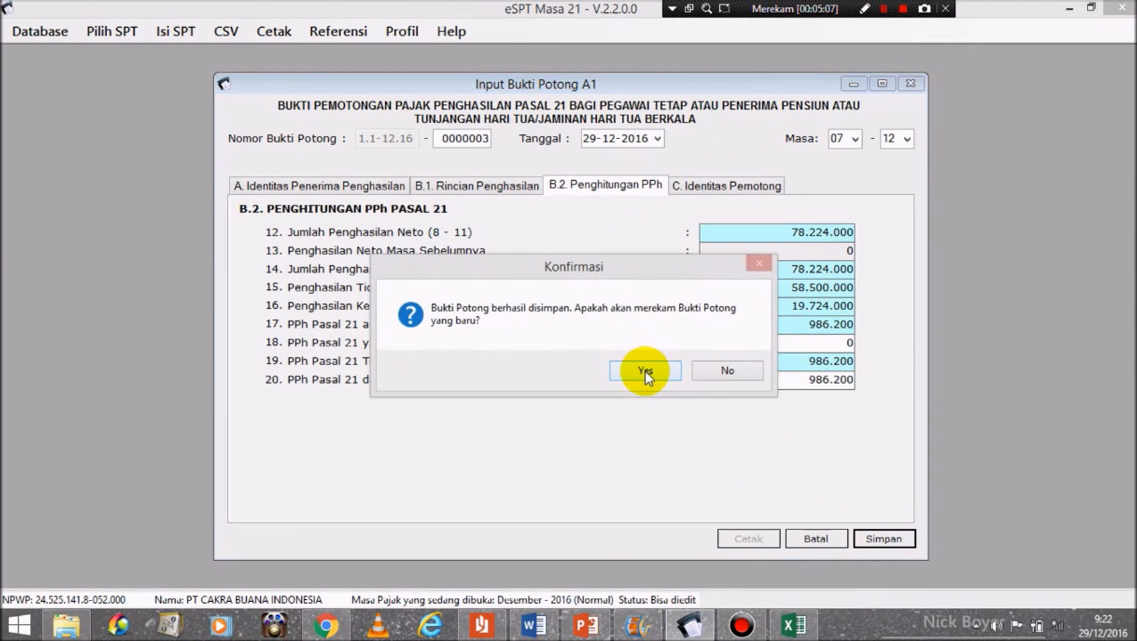
click(645, 368)
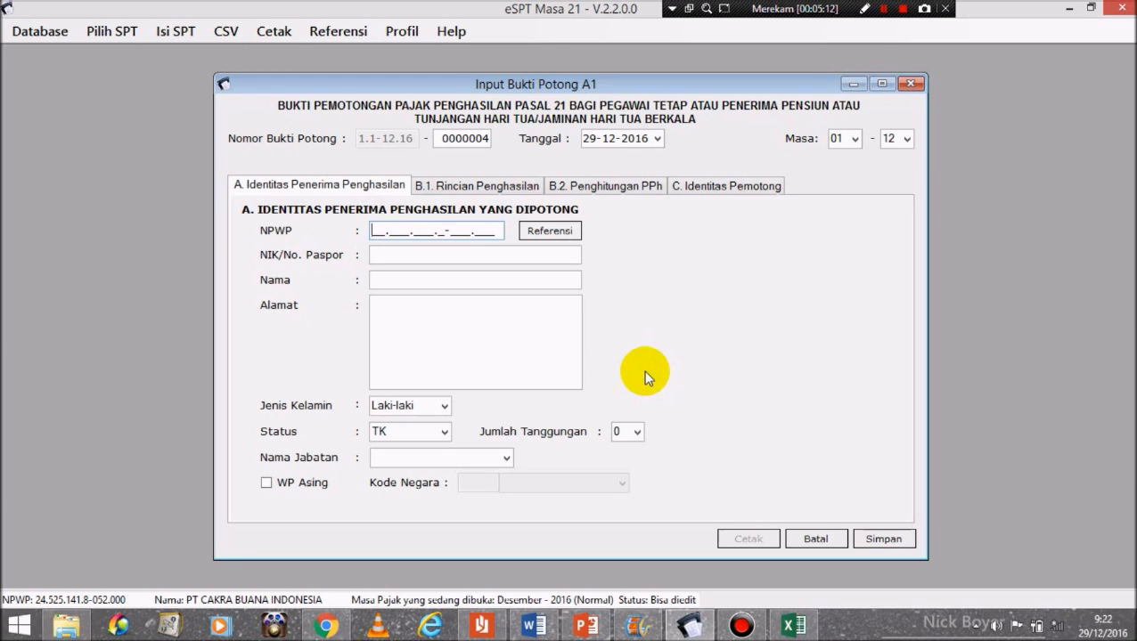
Step: Fill slip 0000004 with the marketing manager's identity from the registered employee list
click(563, 232)
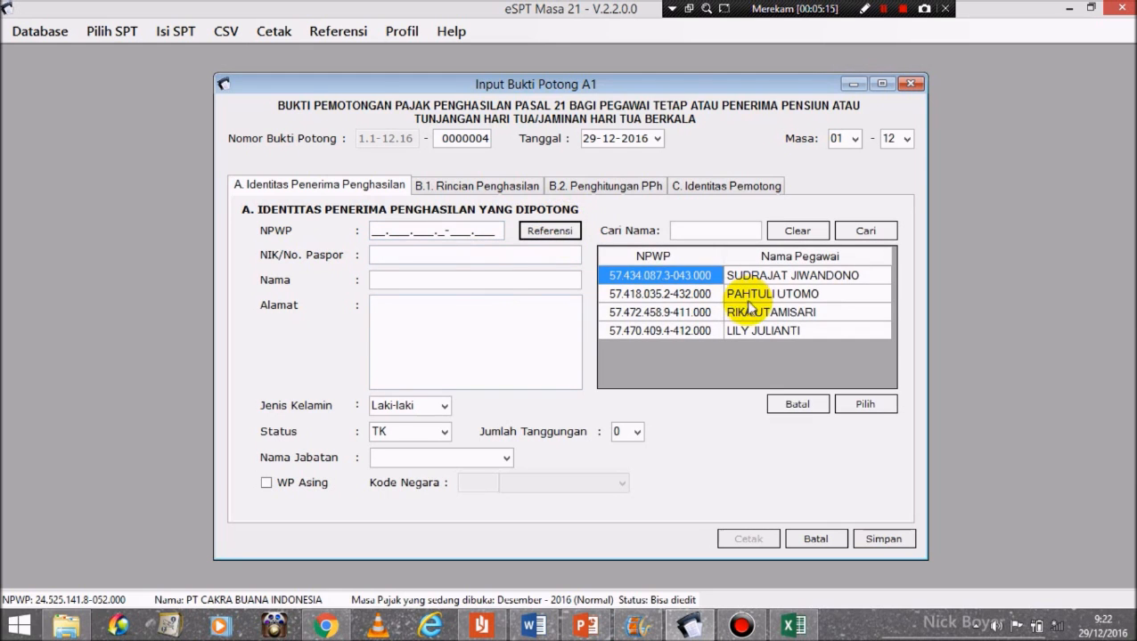
click(751, 311)
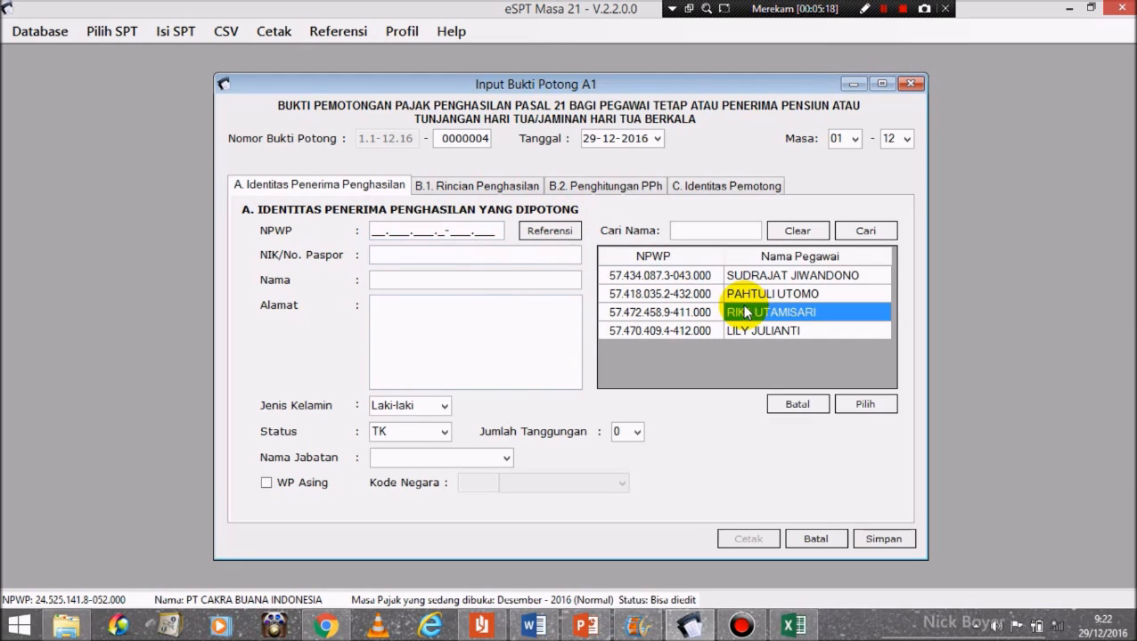
click(862, 405)
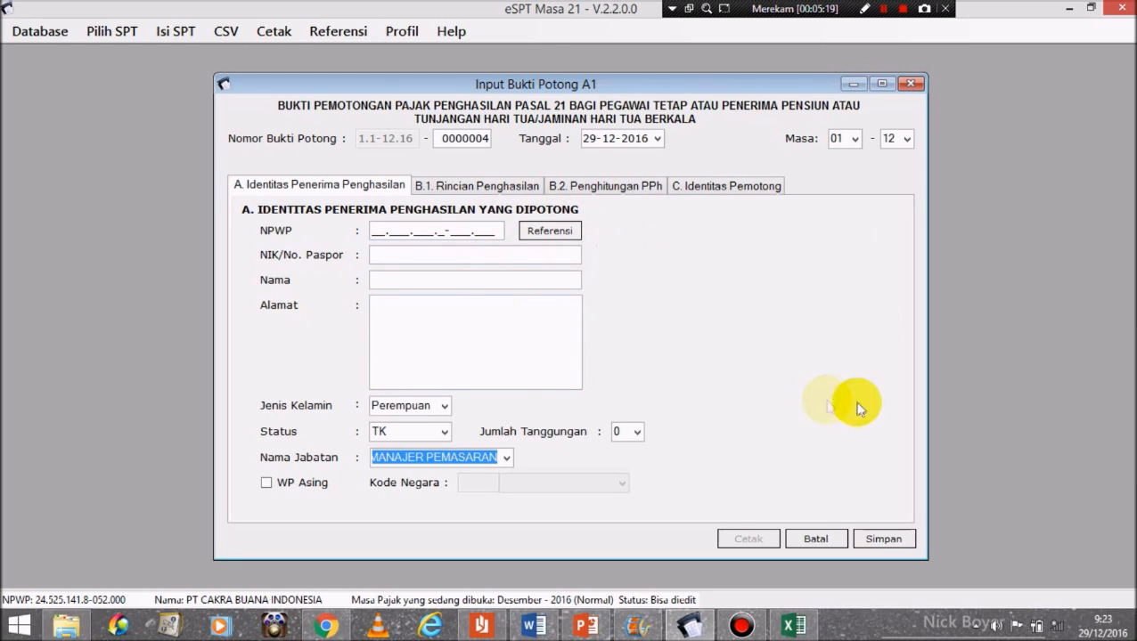
click(452, 187)
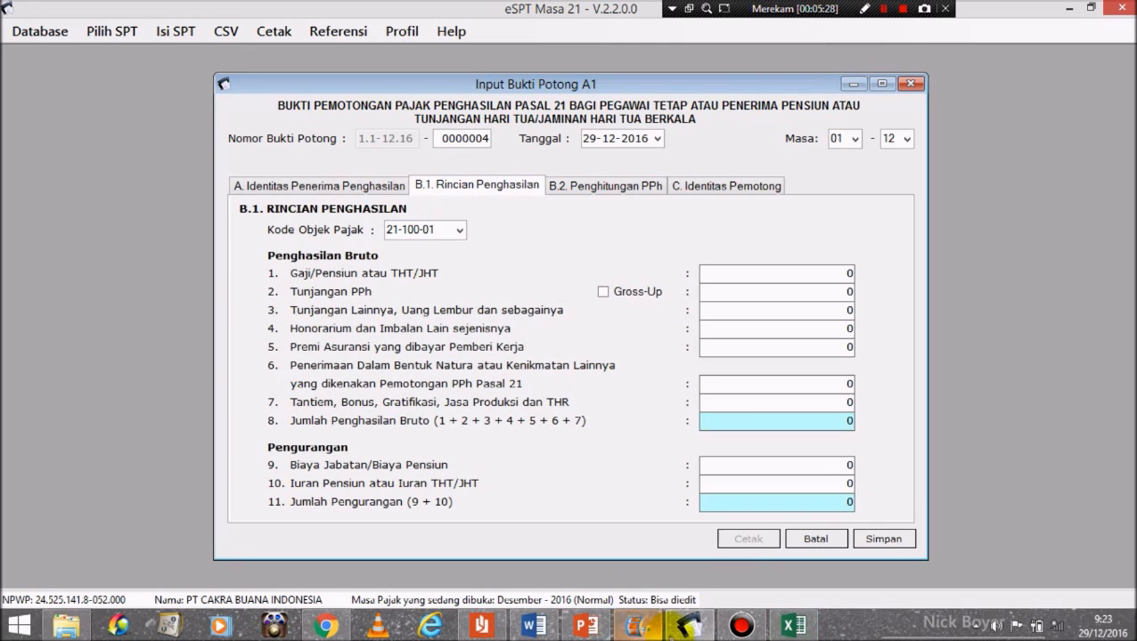
click(543, 628)
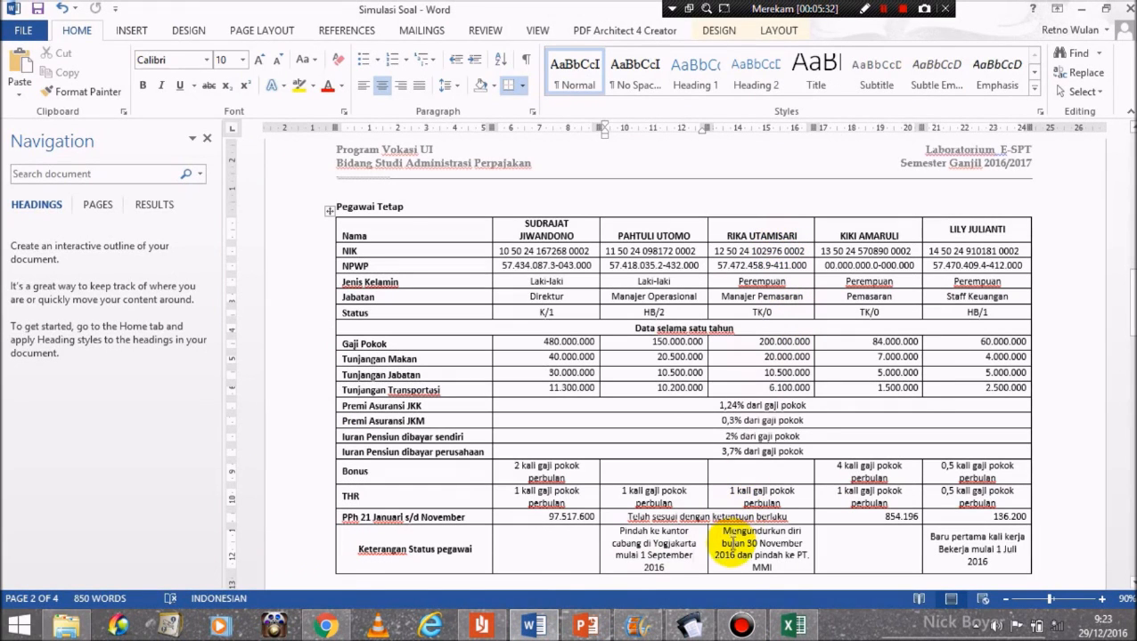
Step: Read the resignation note in Word, then set slip 0000004 to months 01–11, resigned but staying in Indonesia
drag(722, 532, 784, 569)
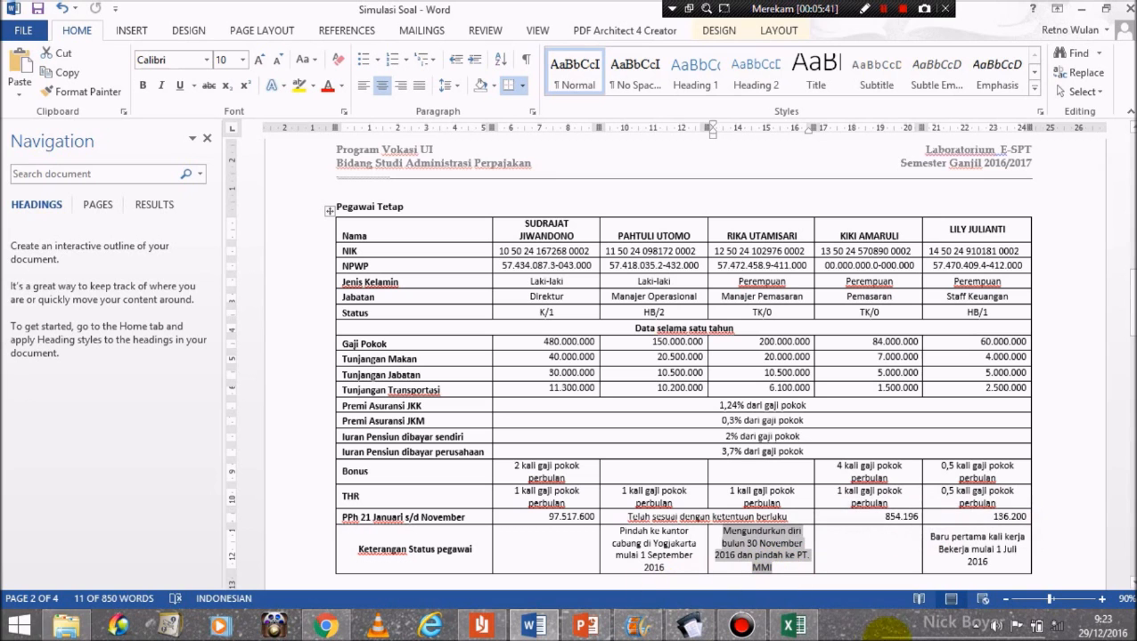
click(692, 628)
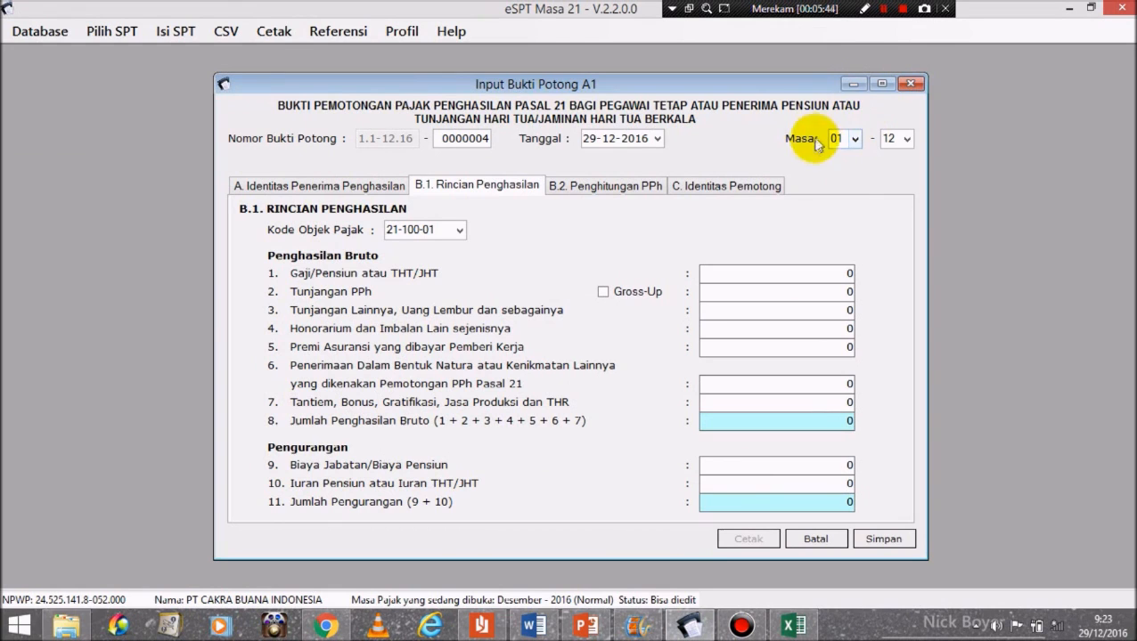
click(905, 138)
click(888, 291)
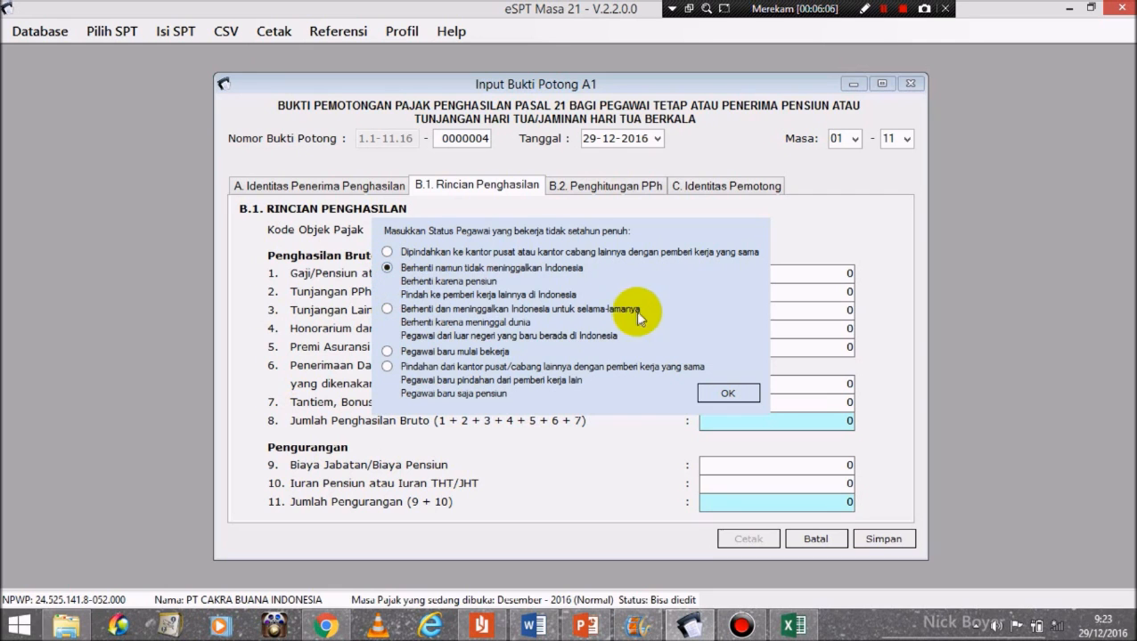
click(727, 394)
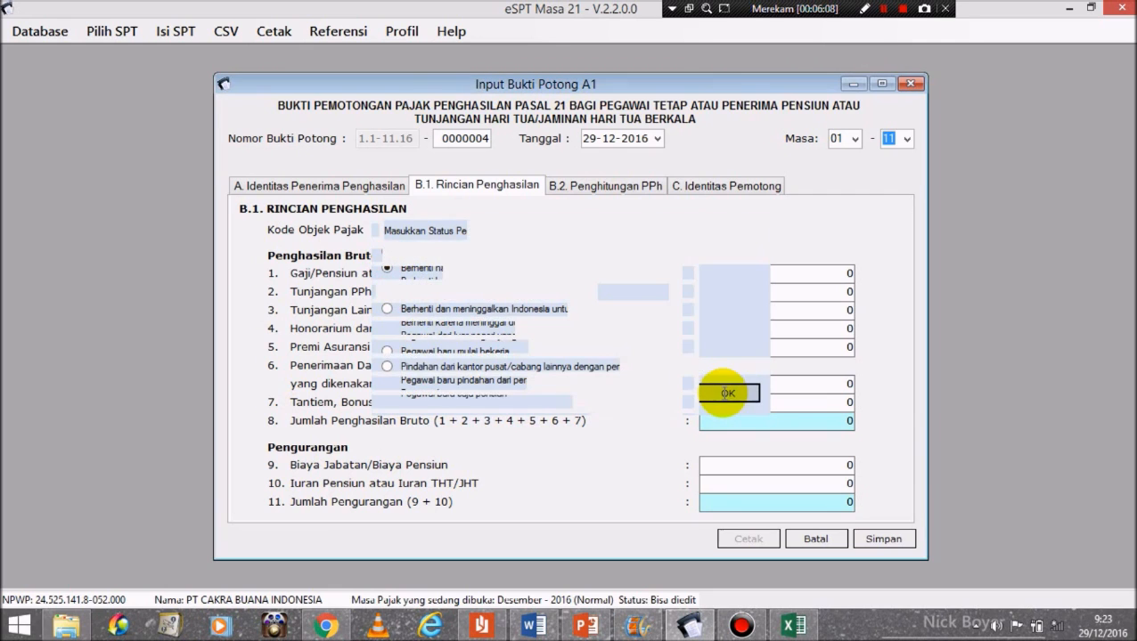
click(777, 273)
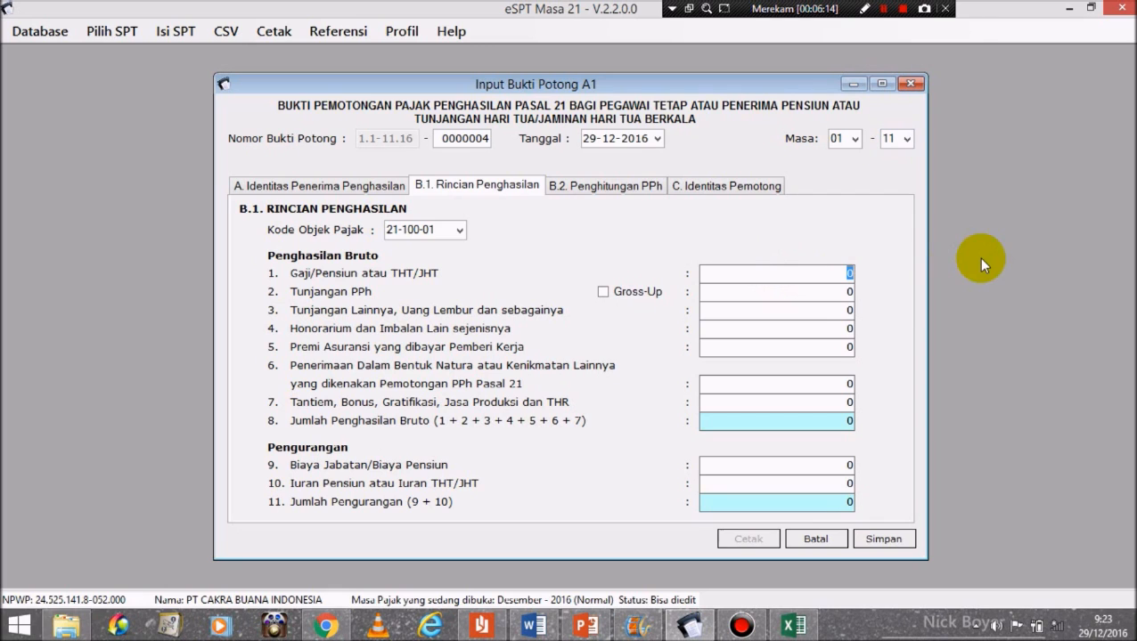
Step: Enter salary 200.000.000, other allowances 36.600.000 and insurance premium 3.080.000 on slip 0000004
text(200000000)
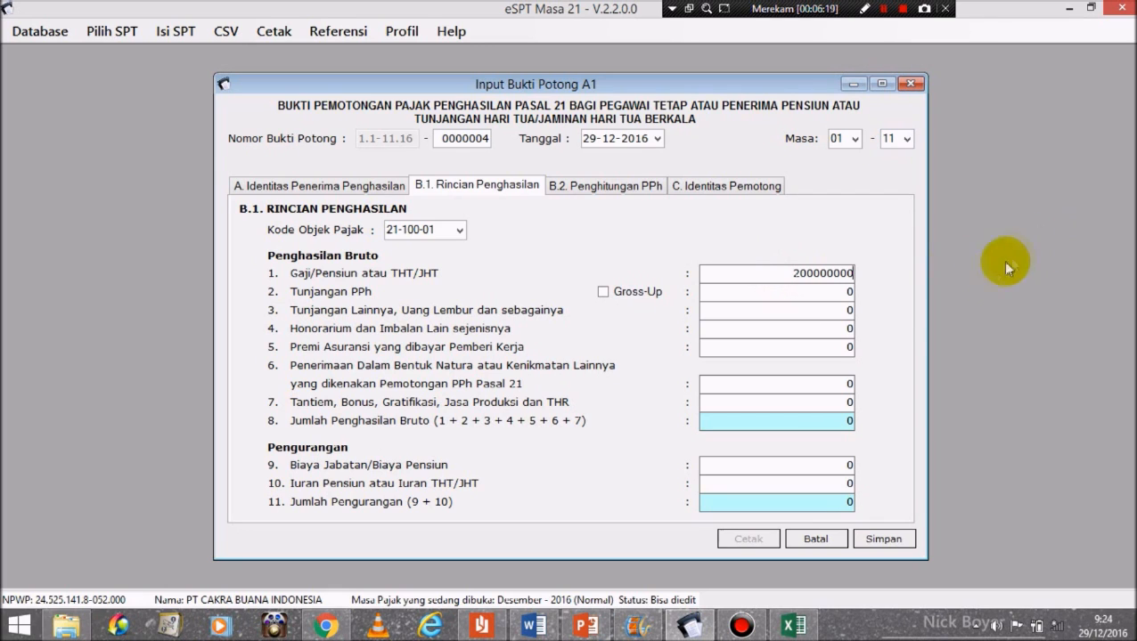
click(840, 316)
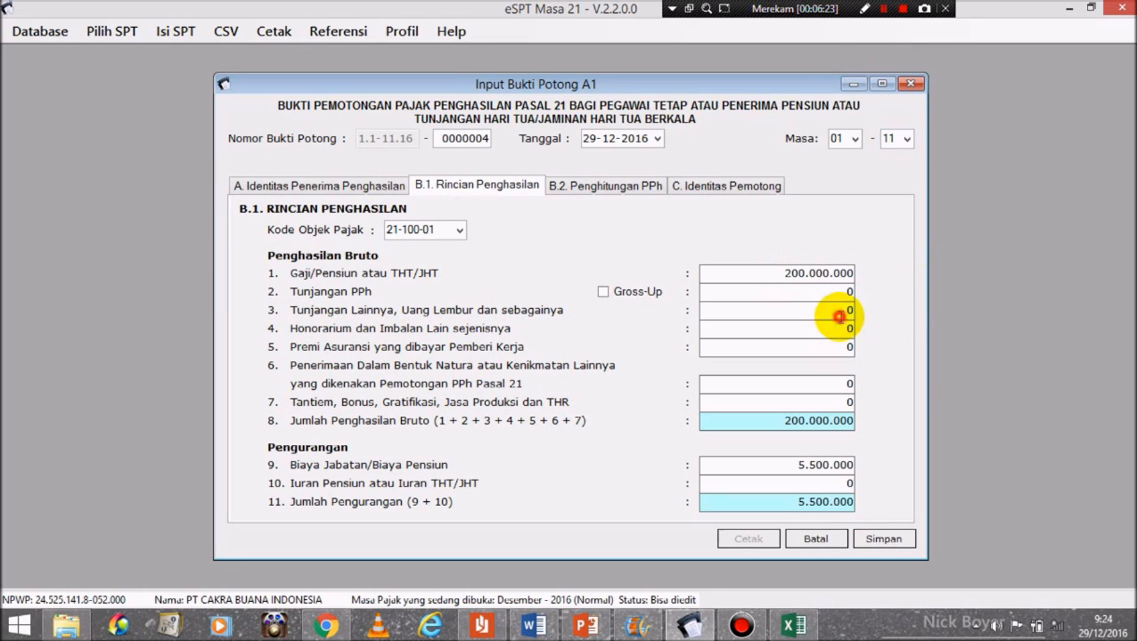
drag(840, 317, 904, 310)
text(36600000)
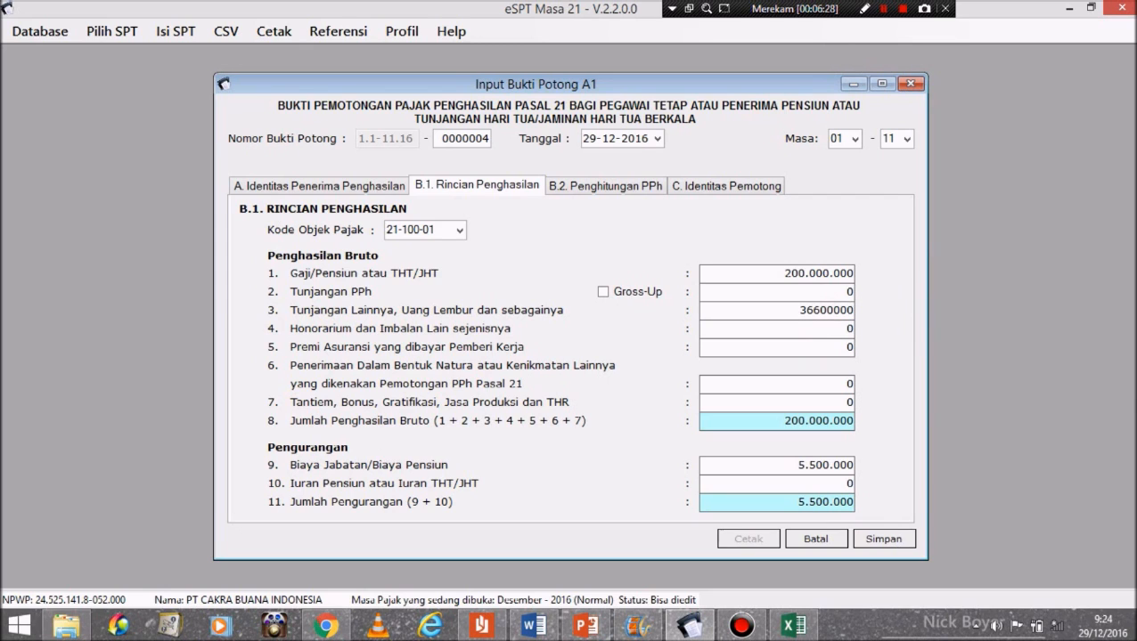
click(848, 384)
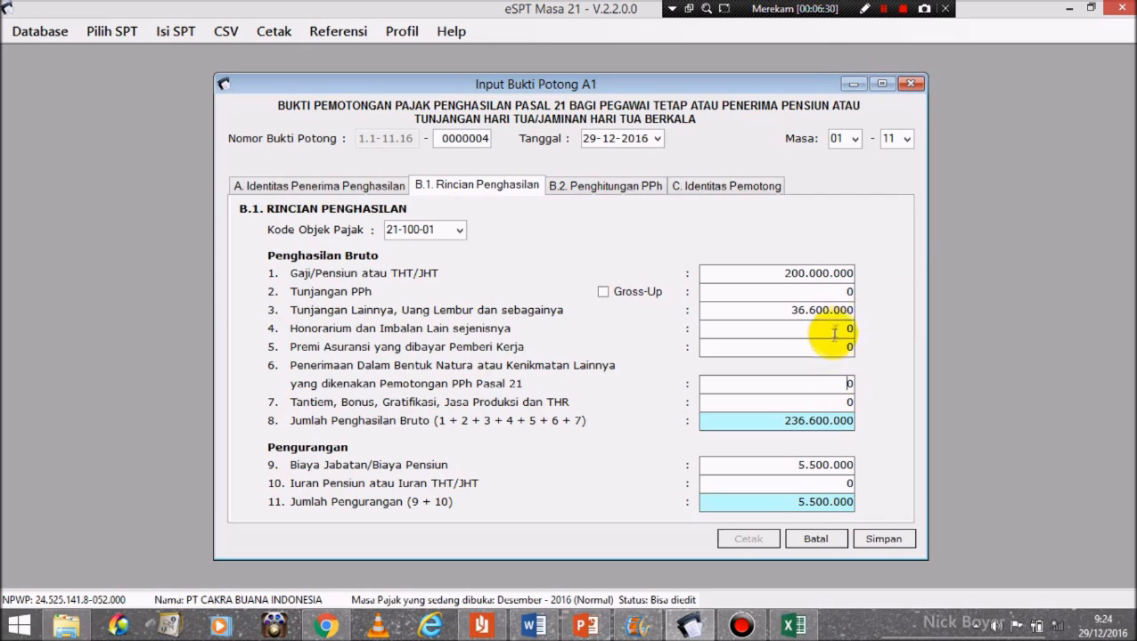
double_click(829, 347)
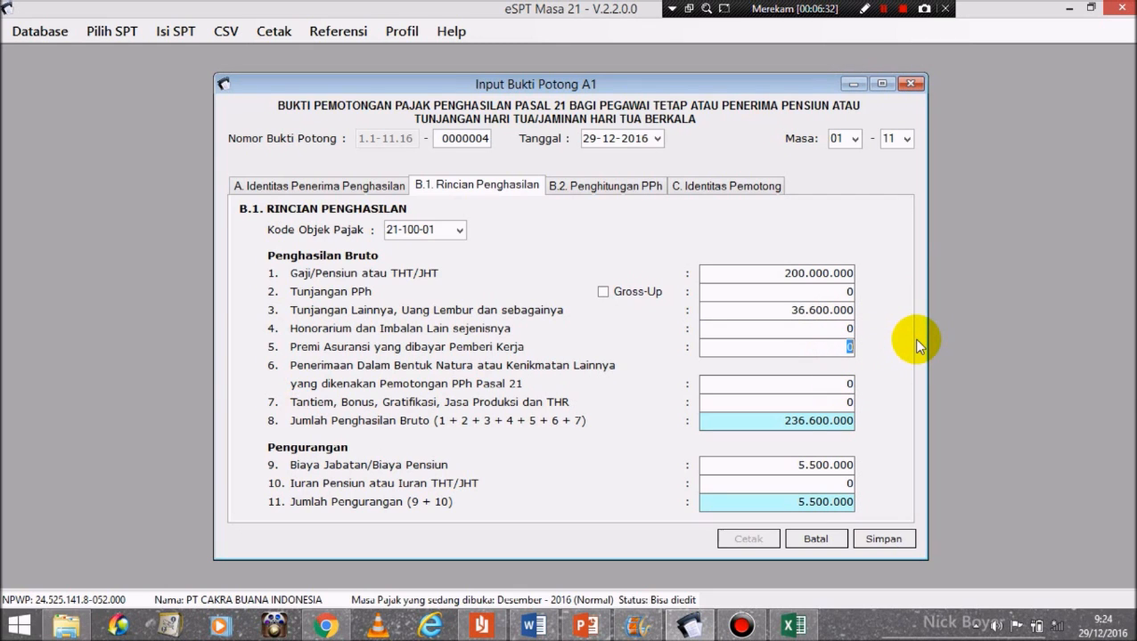
text(3080000)
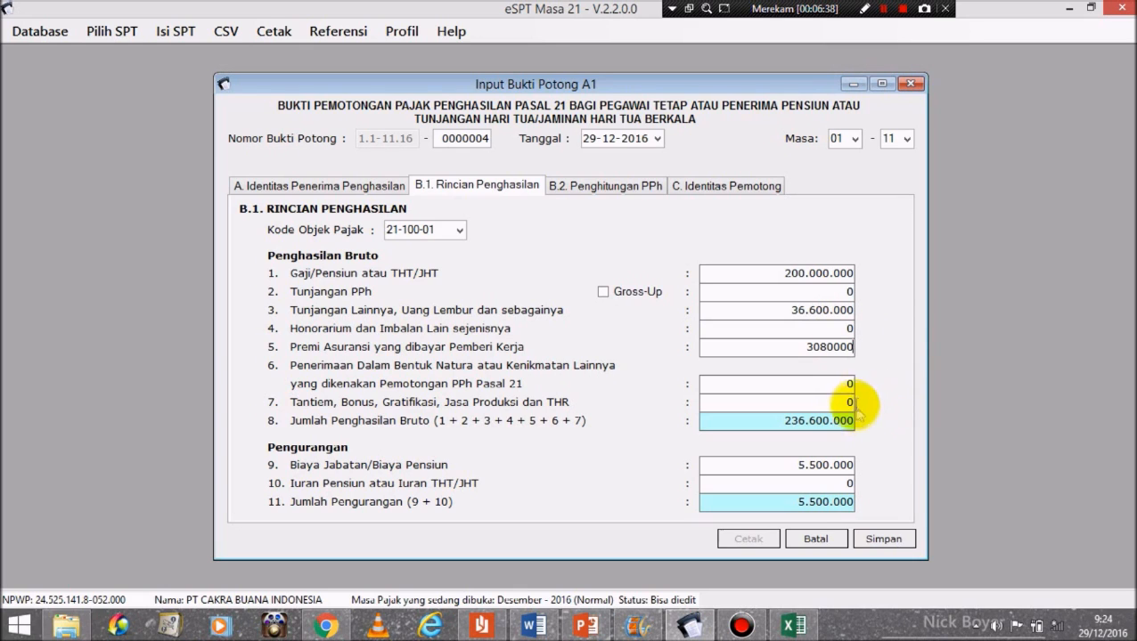
Step: Enter bonus and THR 18.181.818 and pension contribution 4.000.000 on the slip
click(845, 403)
double_click(845, 402)
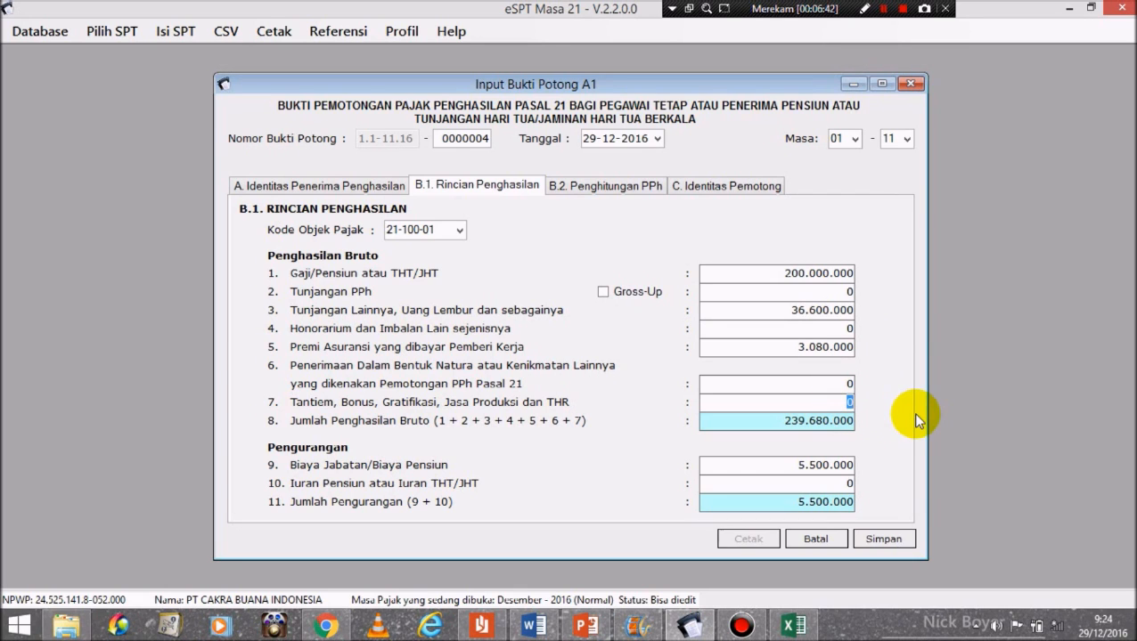
text(18181818)
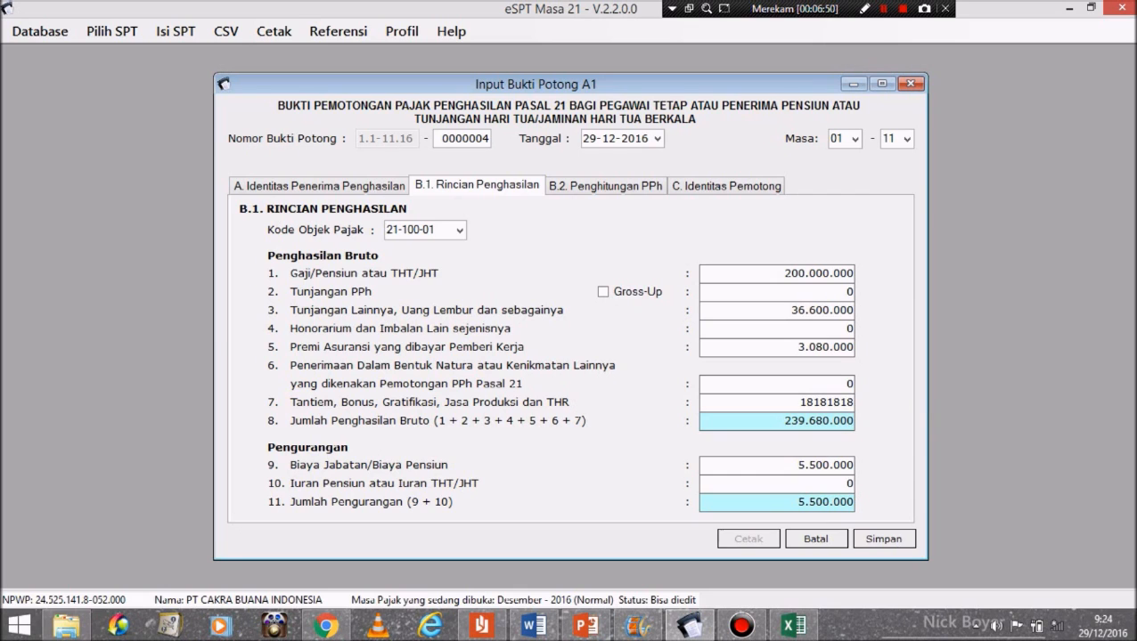
click(831, 481)
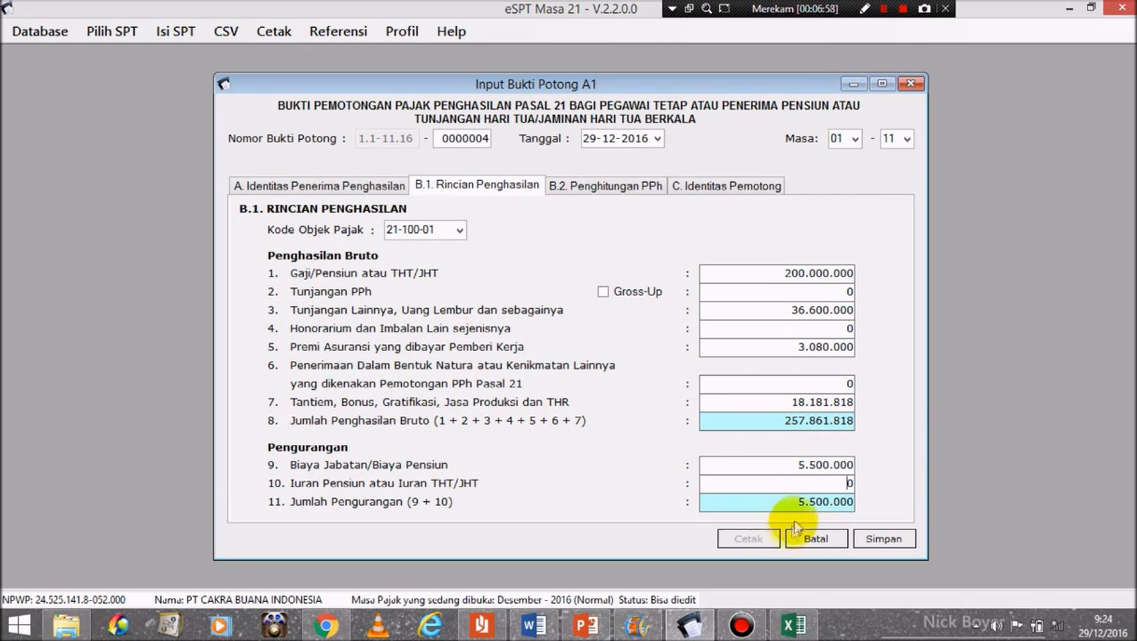
double_click(832, 481)
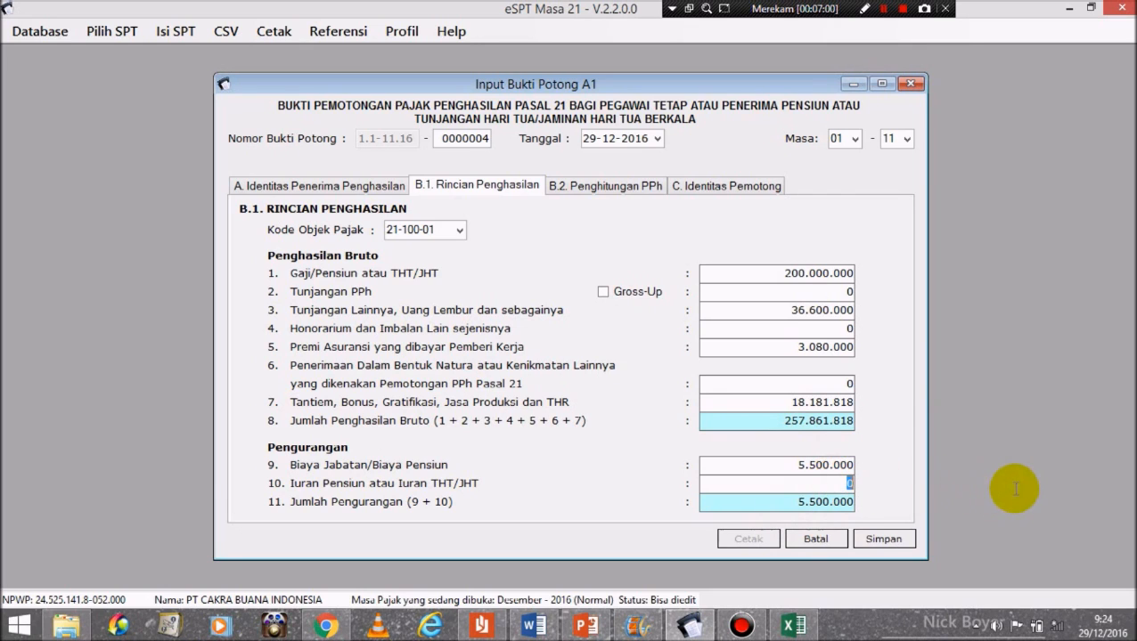
text(4)
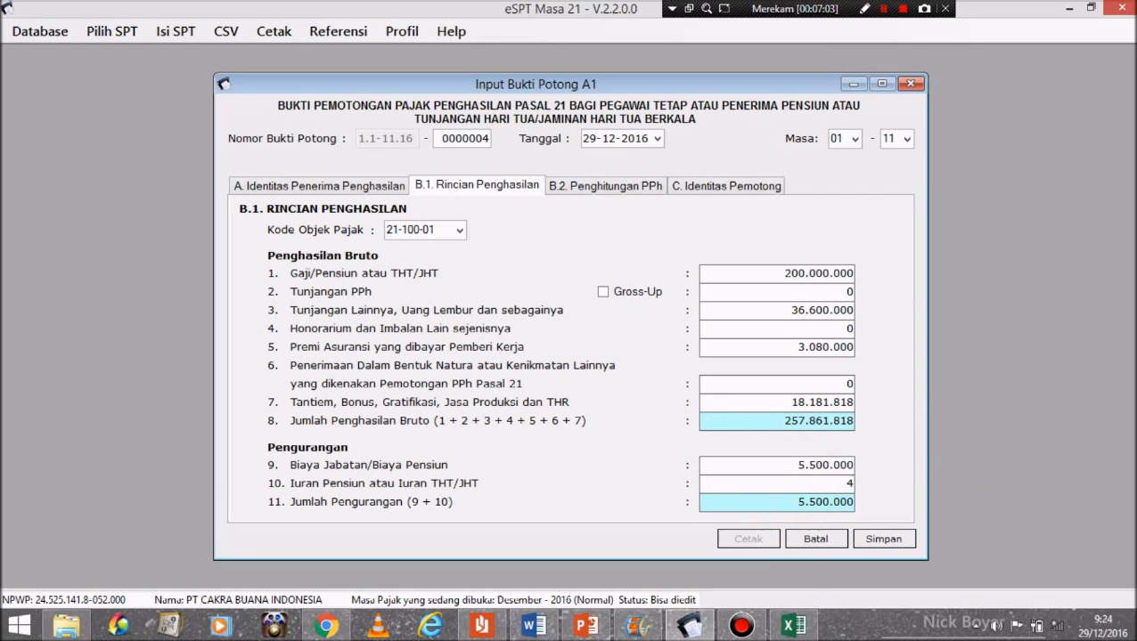
text(000000)
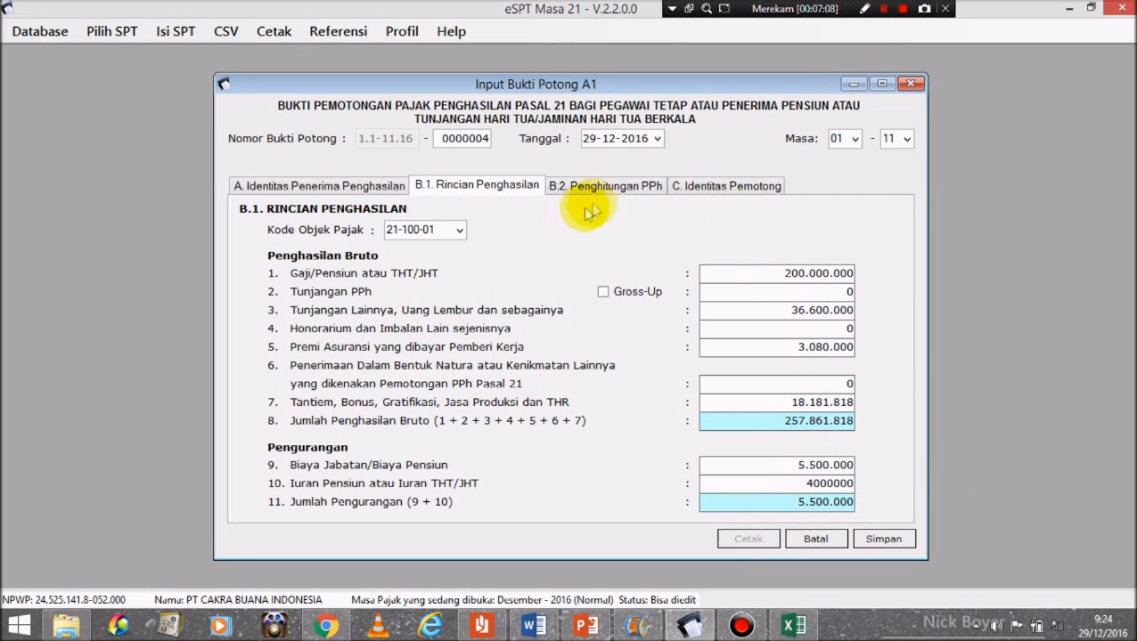
click(605, 187)
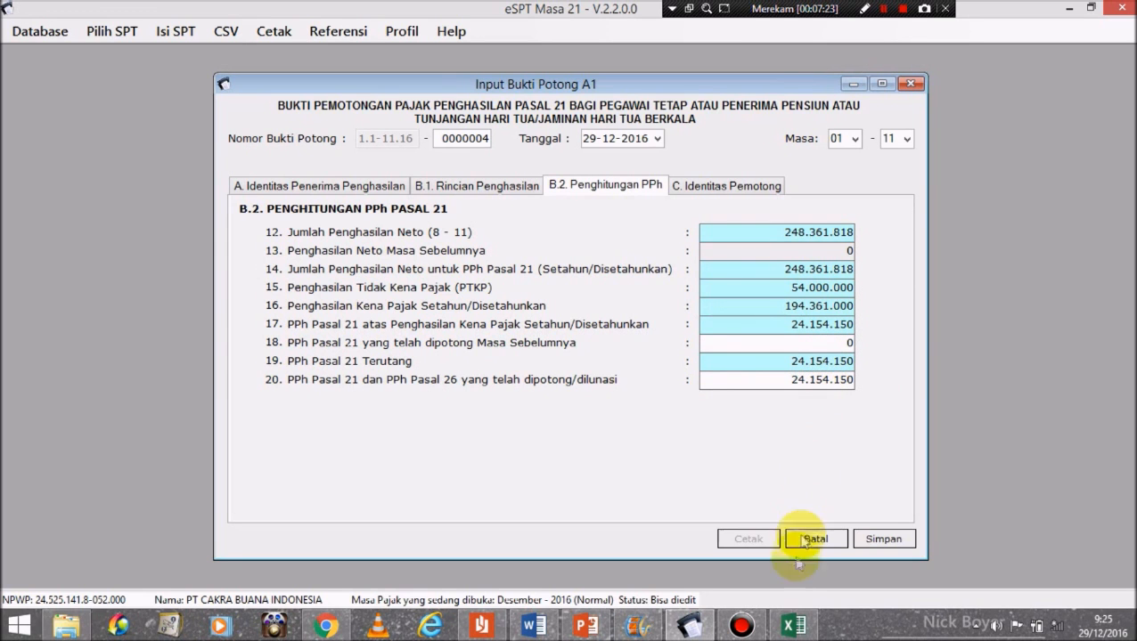
Step: Check PPh 21 of 24.154.150 against Excel cell G32, then save slip 0000004 and start a new slip
click(790, 626)
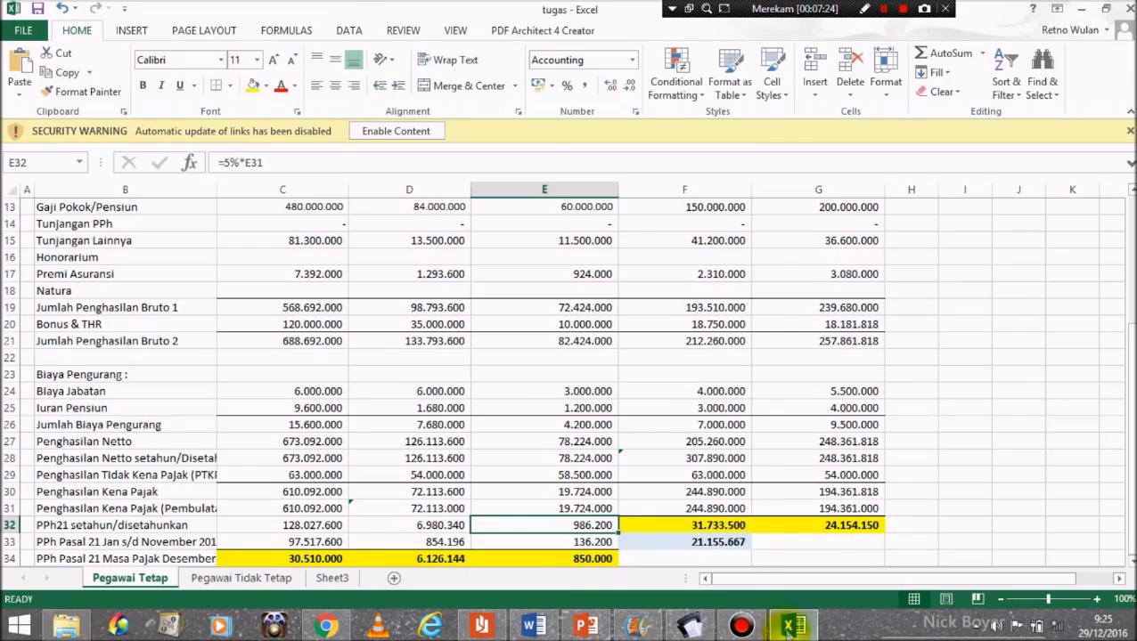
drag(1130, 371, 1127, 269)
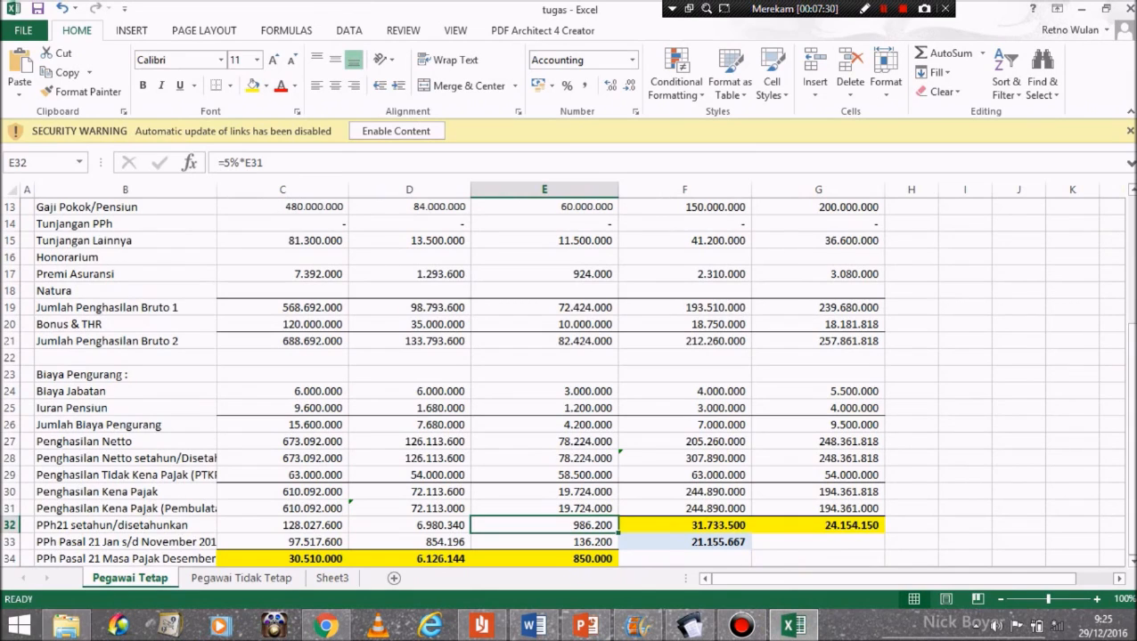
click(861, 526)
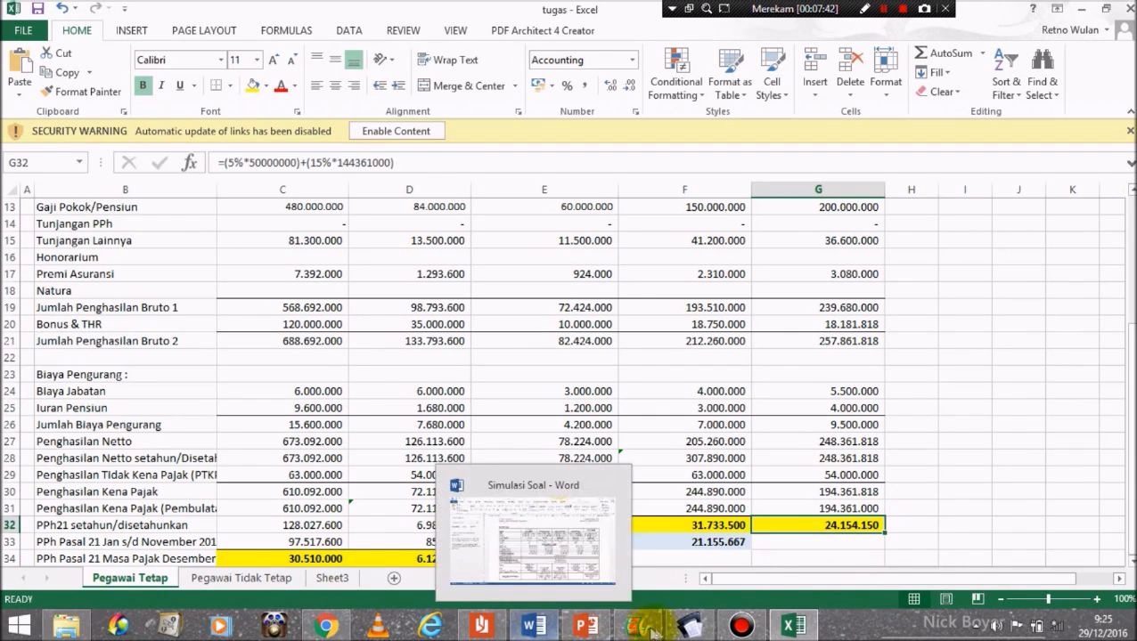
mouse_move(690, 626)
click(696, 550)
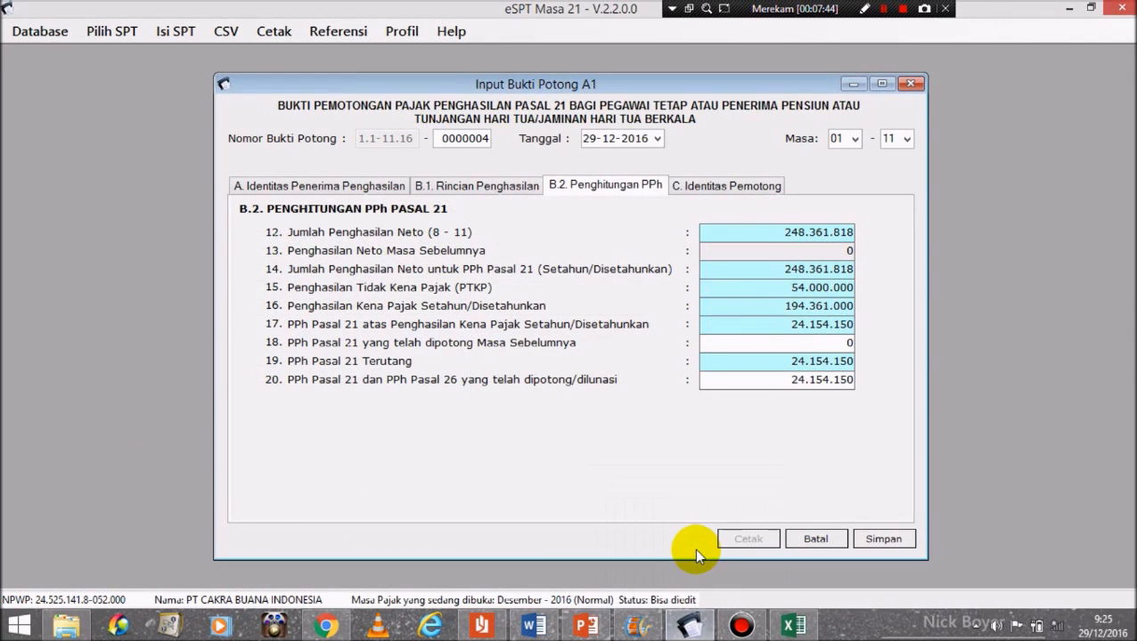
click(876, 539)
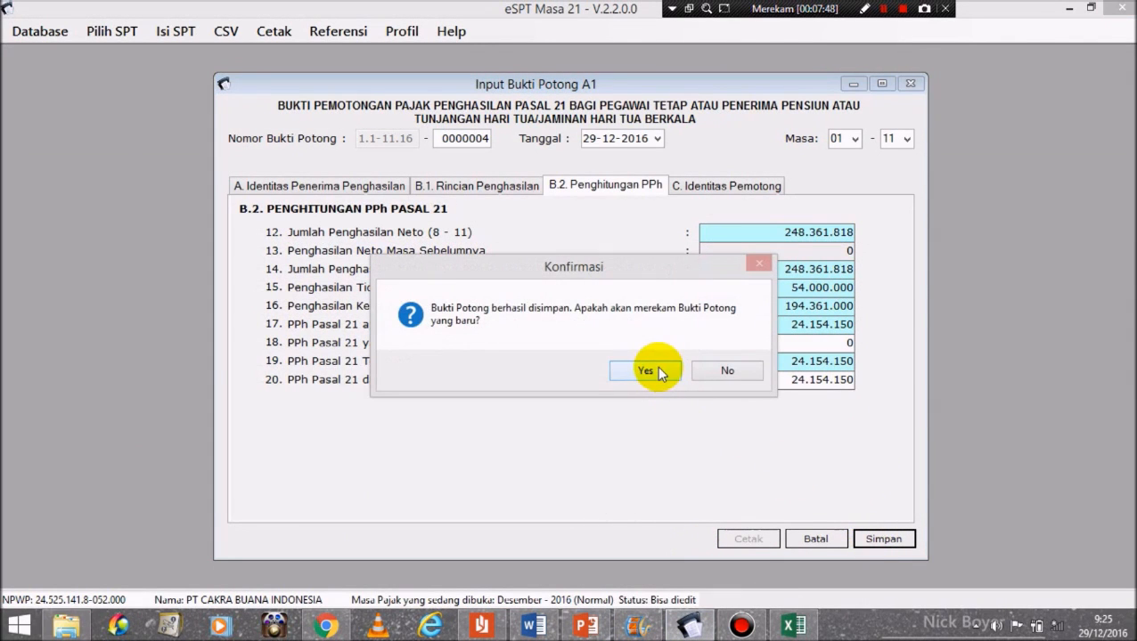
click(658, 370)
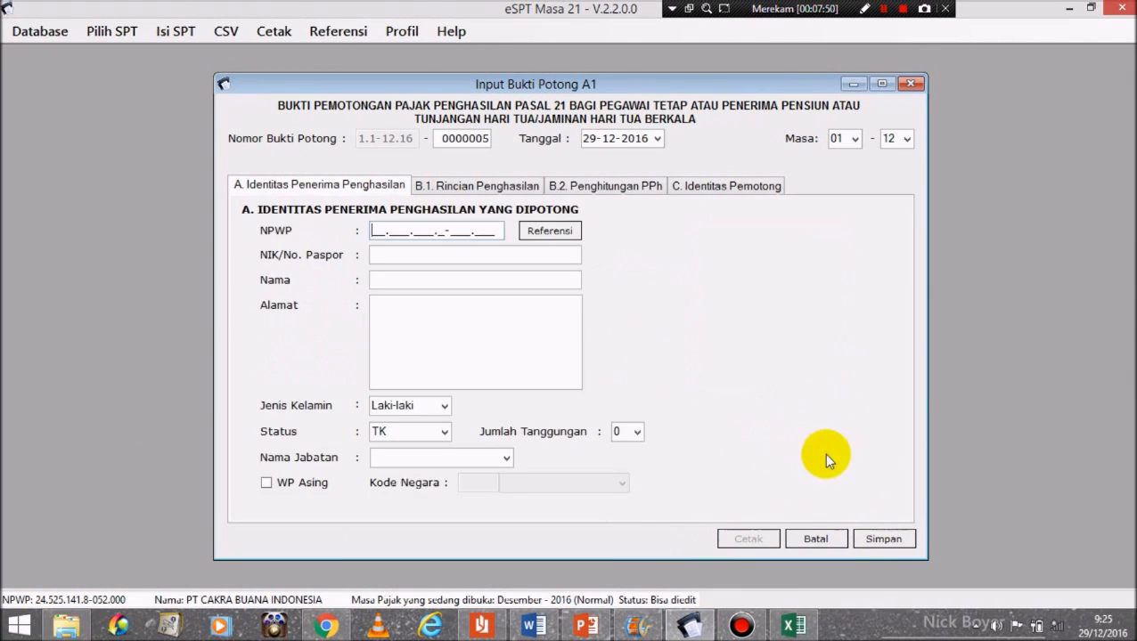
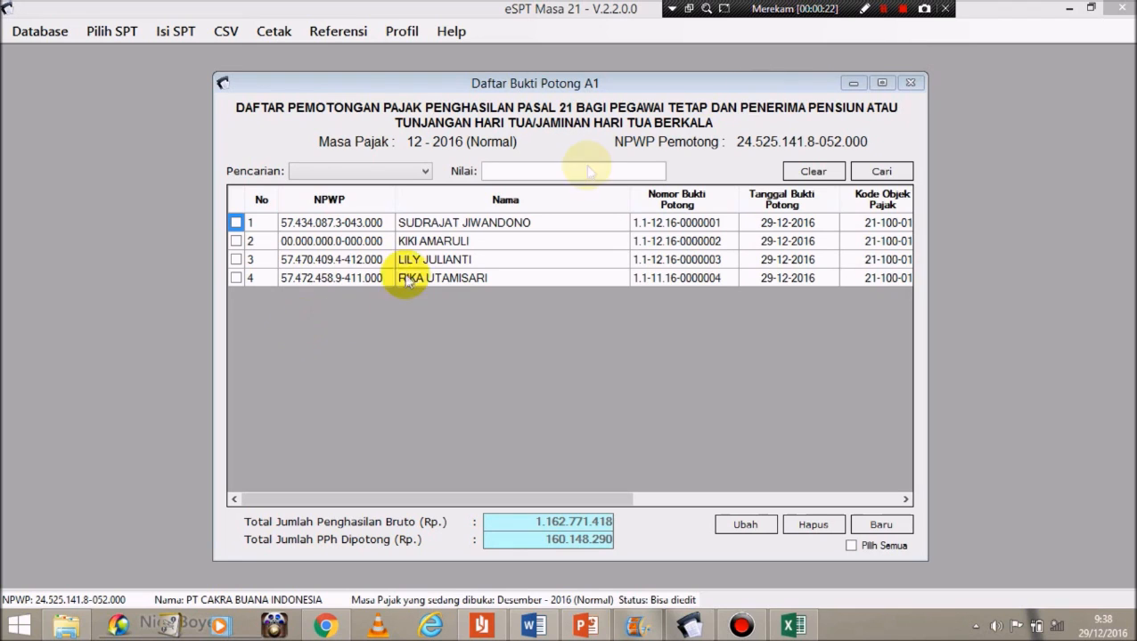
Step: Close the A1 list and export the four Bukti Potong A1 records as CSV file 1721_bp_A1 on the Desktop
click(913, 83)
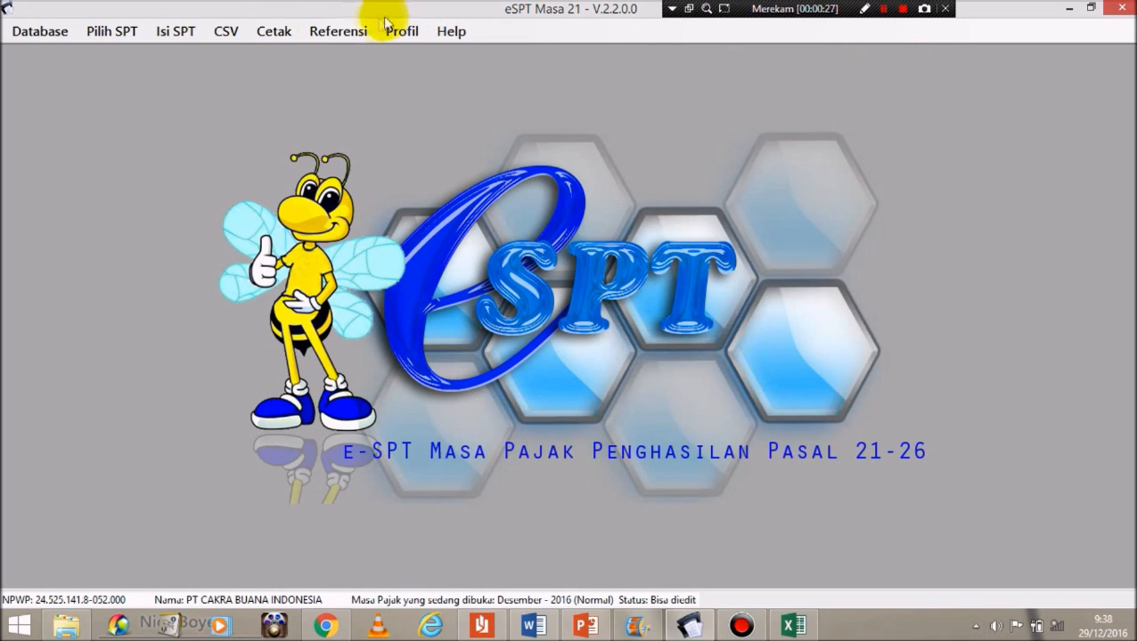
click(229, 32)
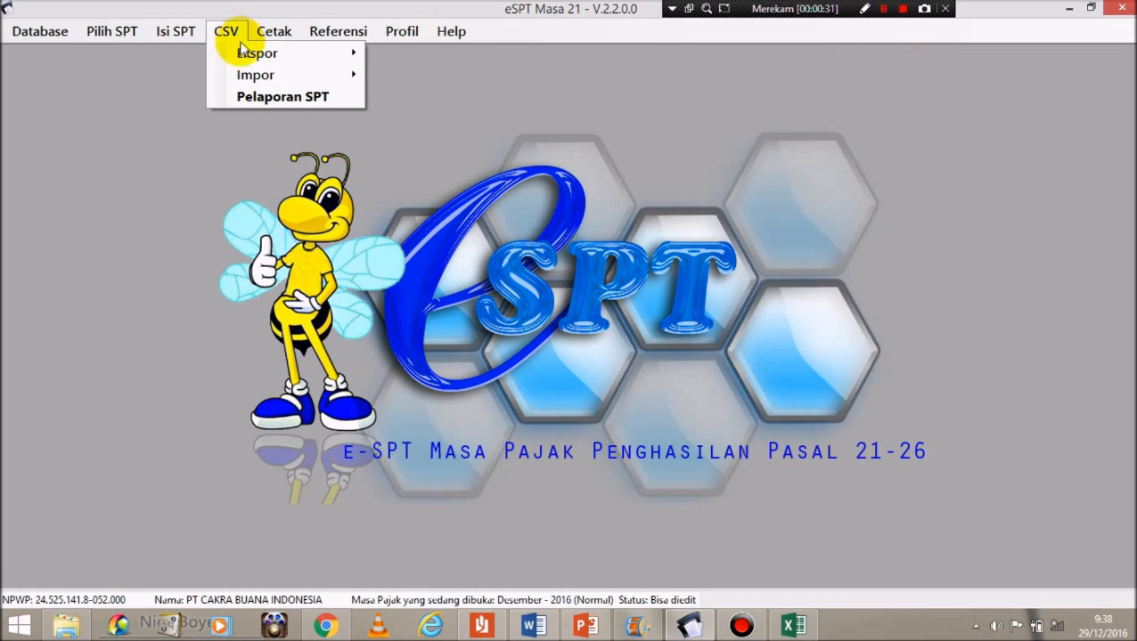
mouse_move(242, 55)
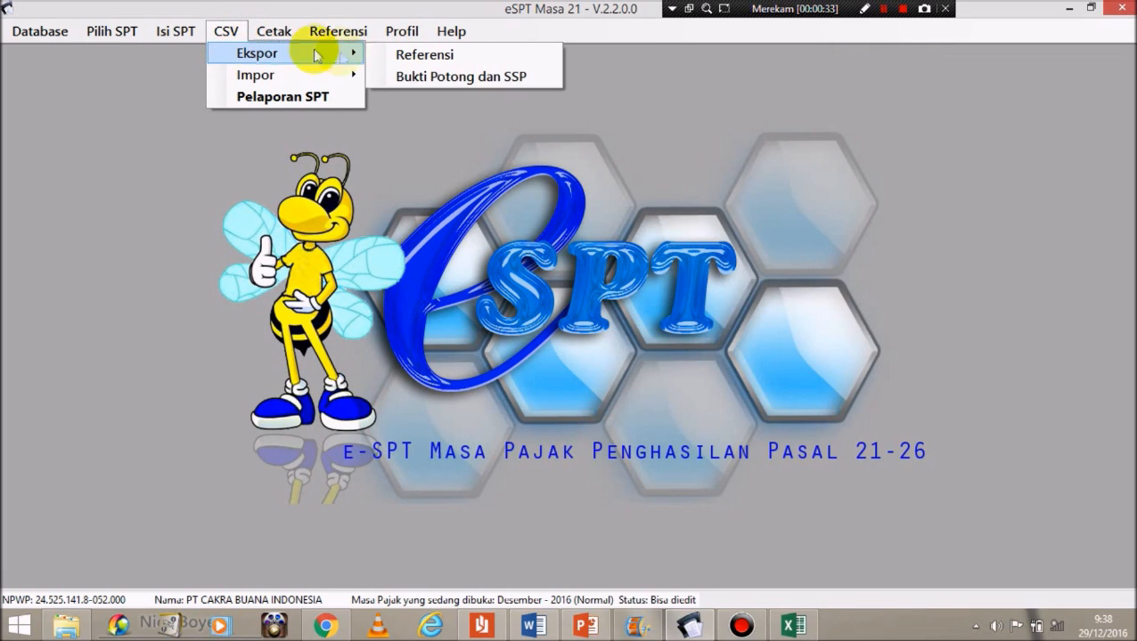
click(423, 78)
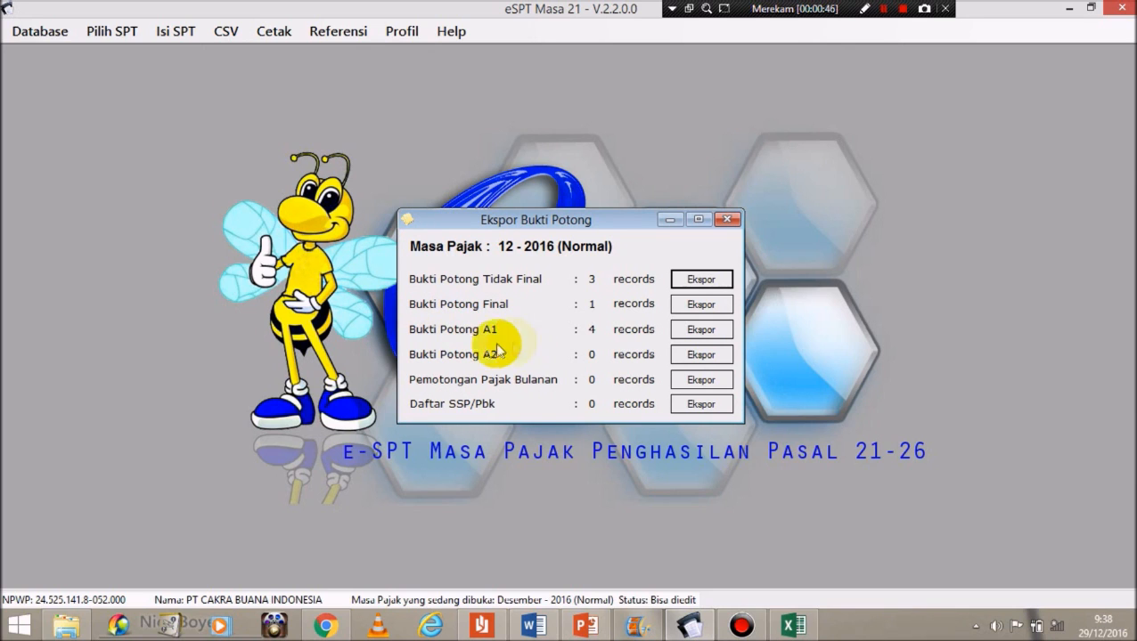
click(702, 329)
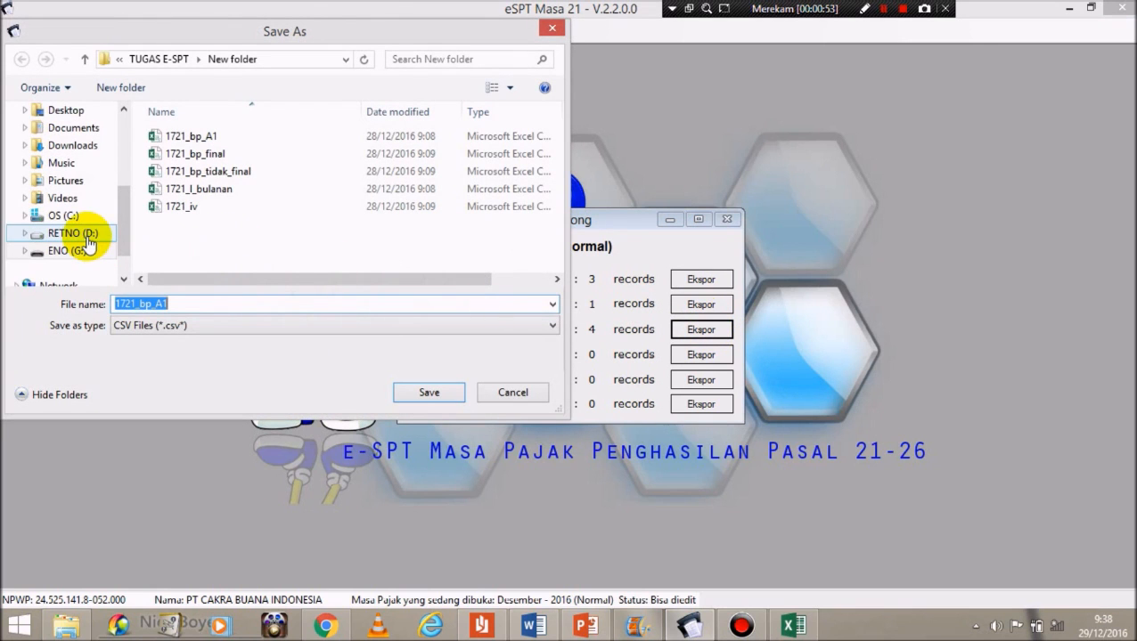
click(86, 115)
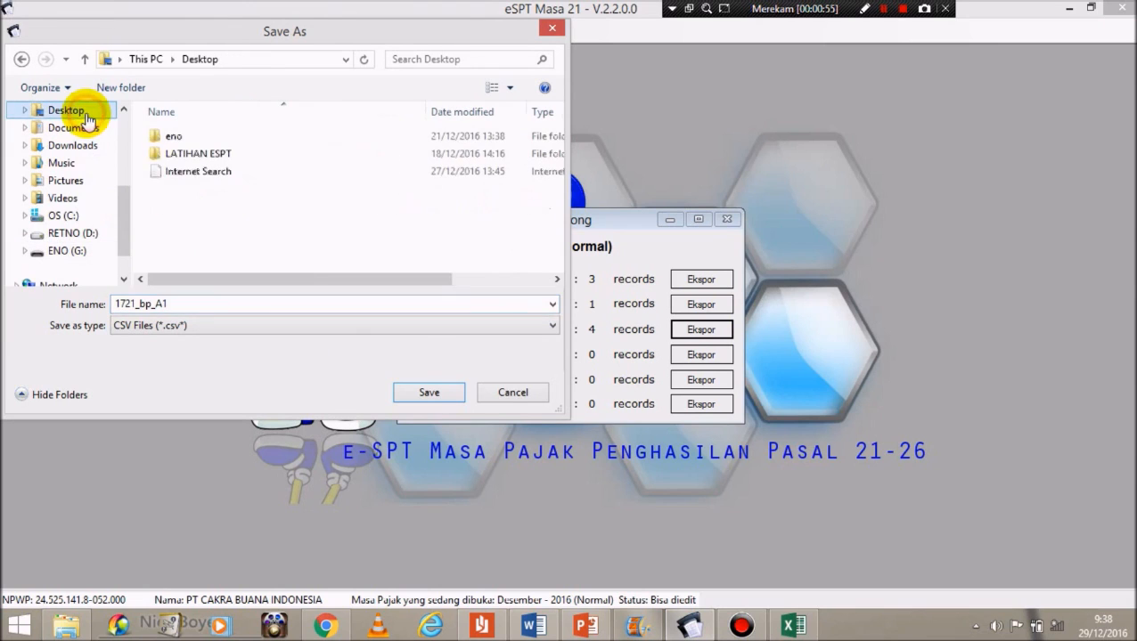
click(450, 398)
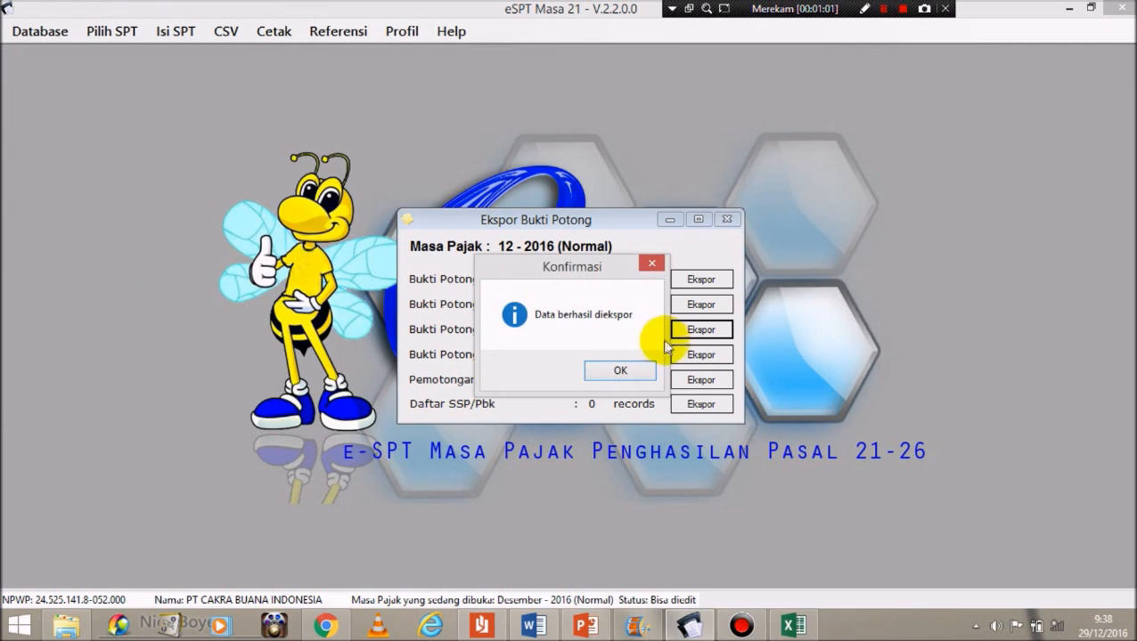
click(621, 370)
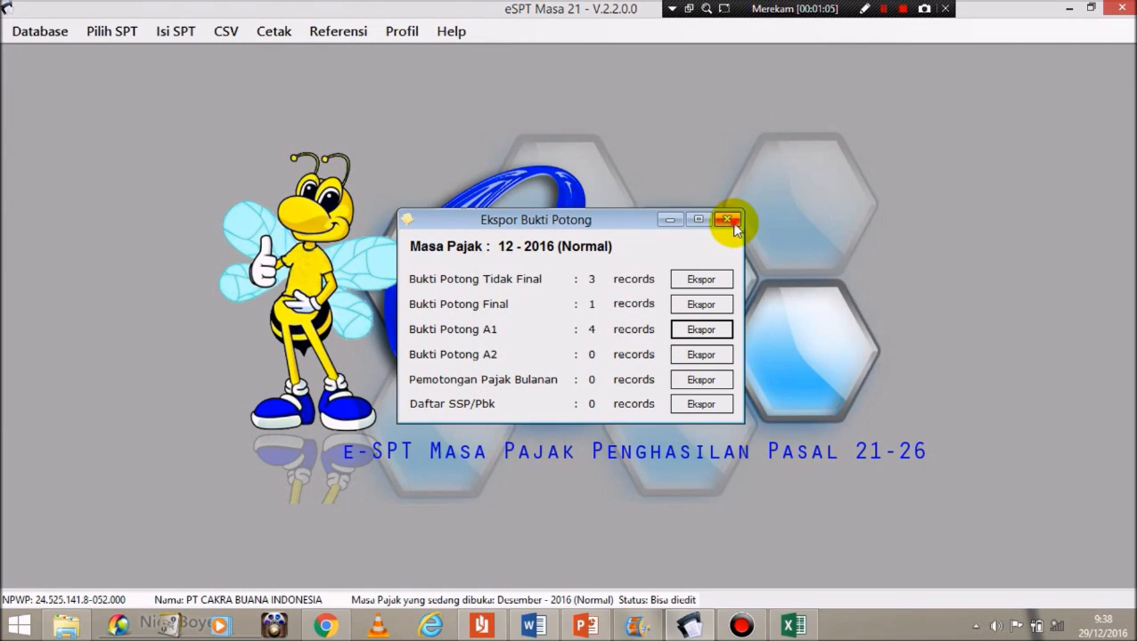
click(732, 220)
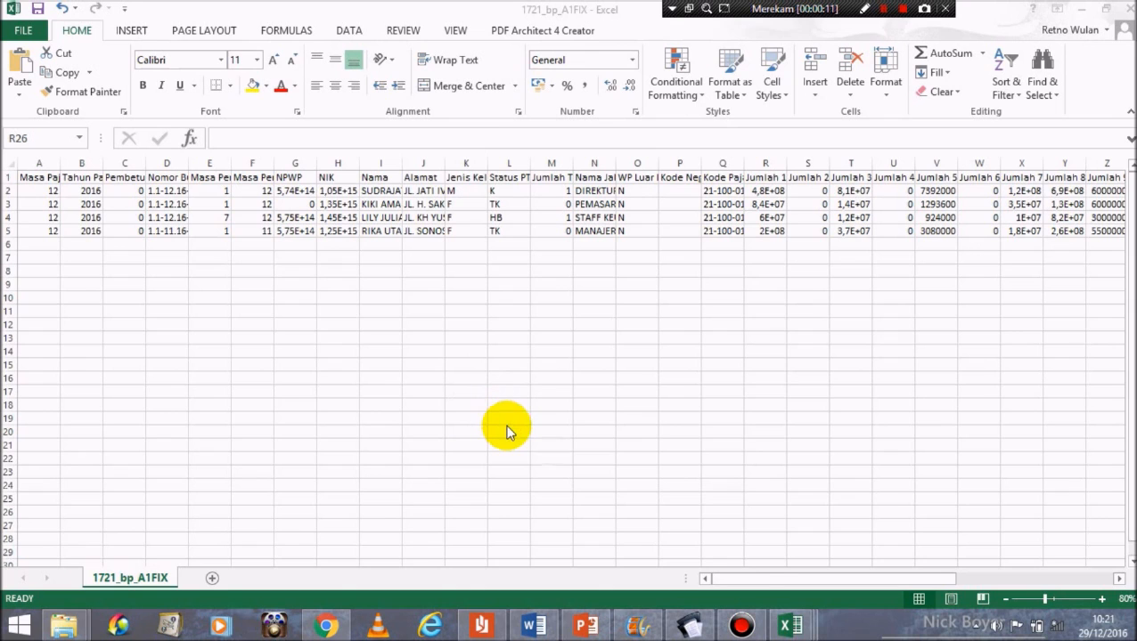
Step: In 1721_bp_A1, widen column D to show 1.1-08.16-0000004 and re-save the file as CSV
mouse_move(788, 628)
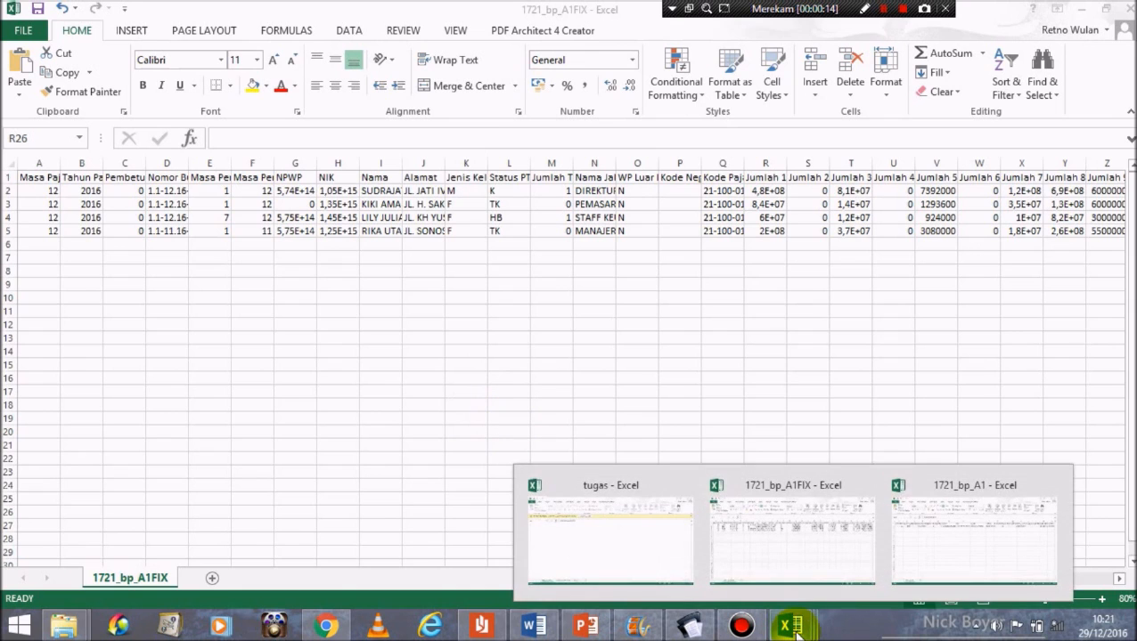
click(987, 547)
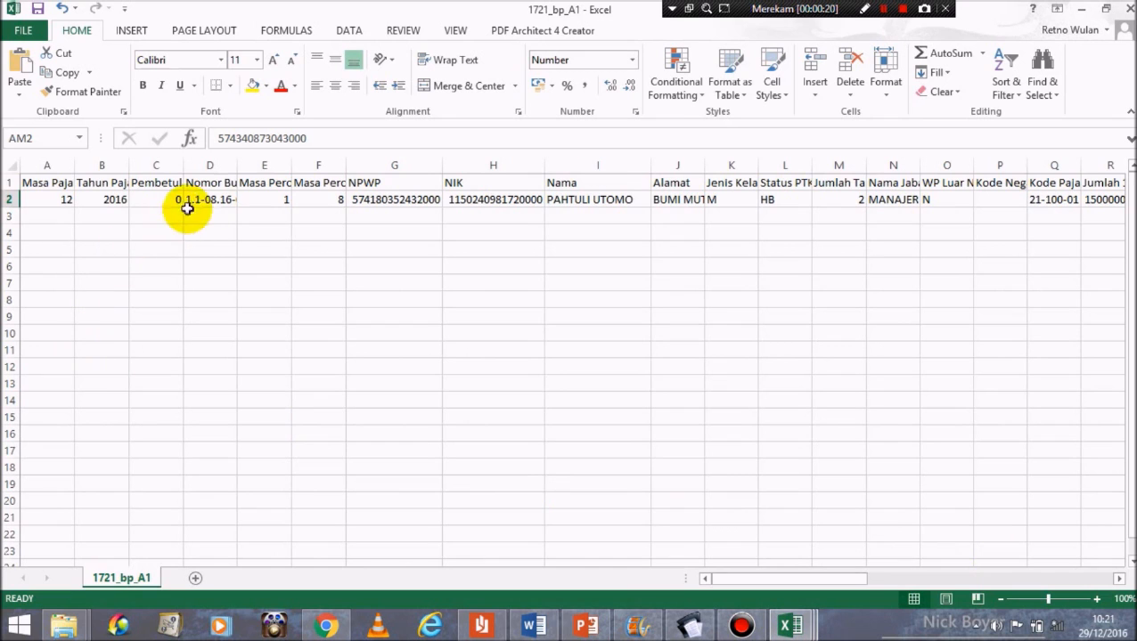
click(224, 183)
click(214, 197)
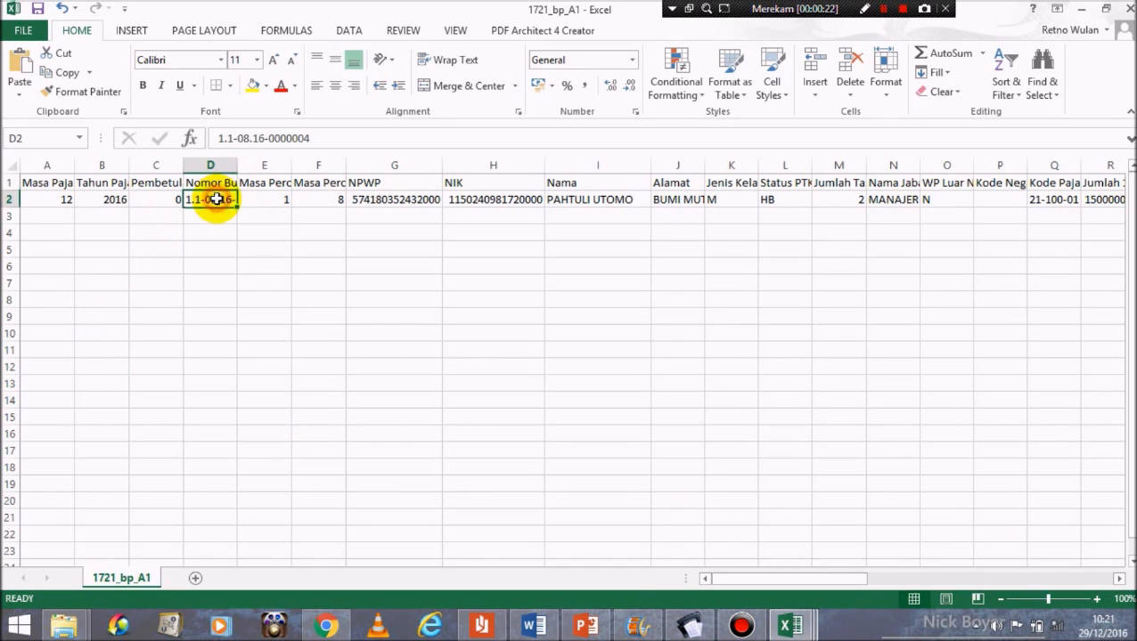
drag(238, 162, 303, 169)
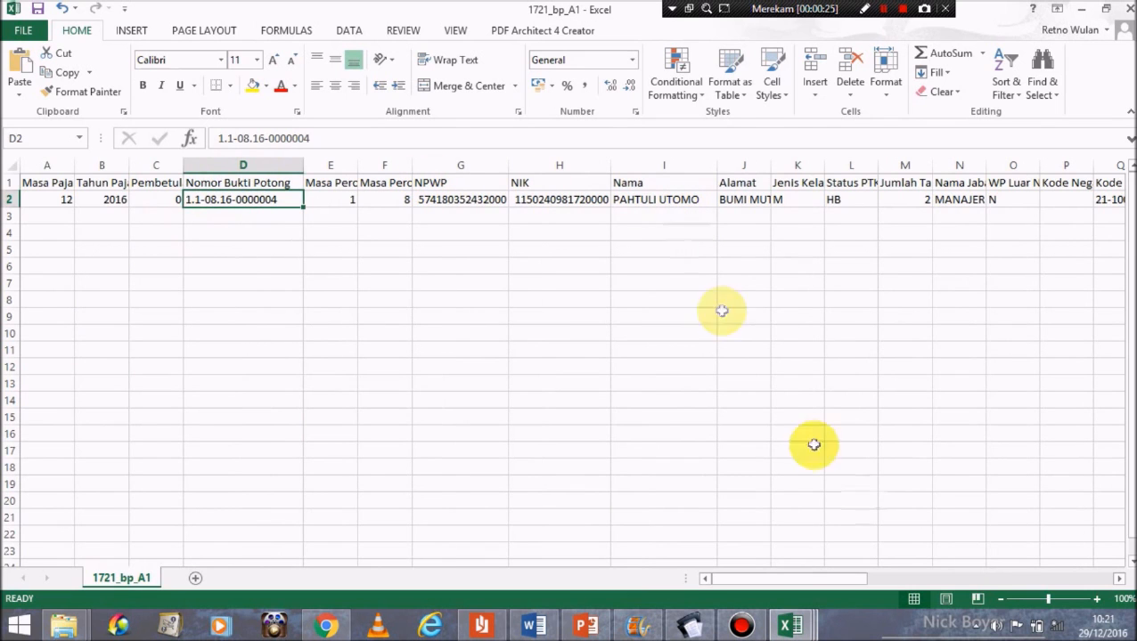
drag(817, 578, 736, 573)
click(37, 8)
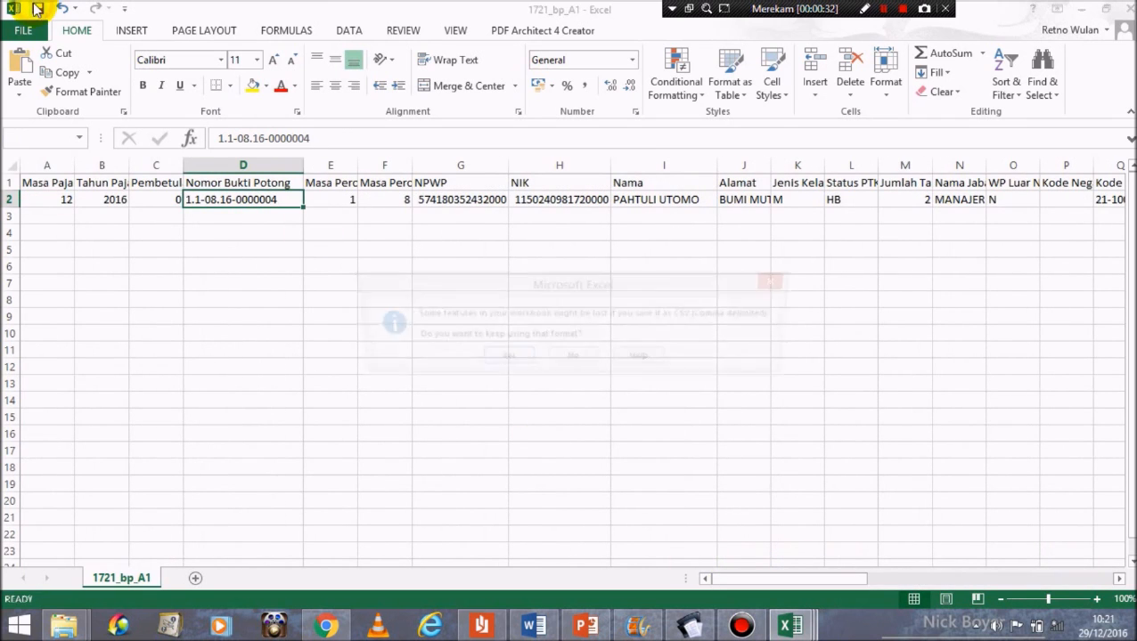
click(508, 360)
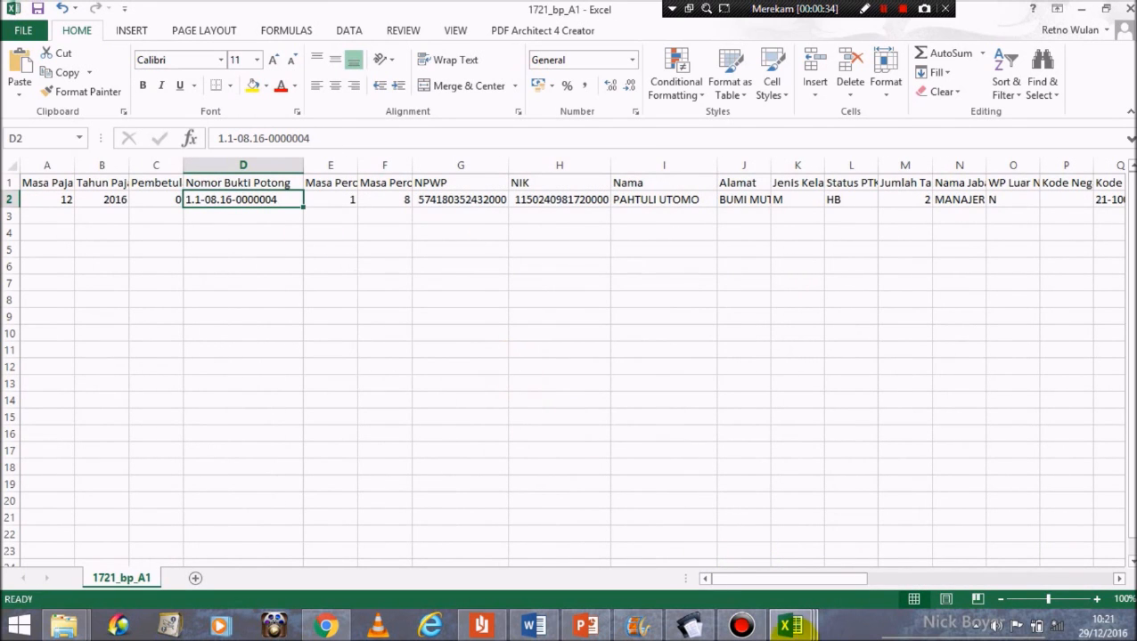
Step: Open the Bukti Potong A1 import and try loading 1721_bp_A1.csv, which fails because the file is in use
click(695, 623)
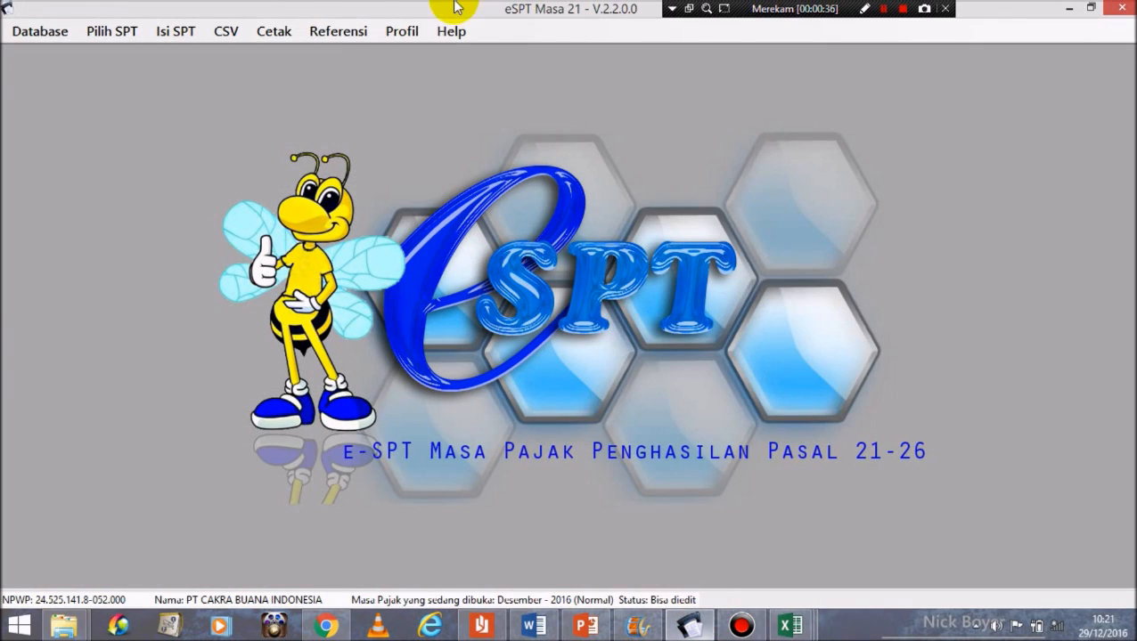
click(226, 30)
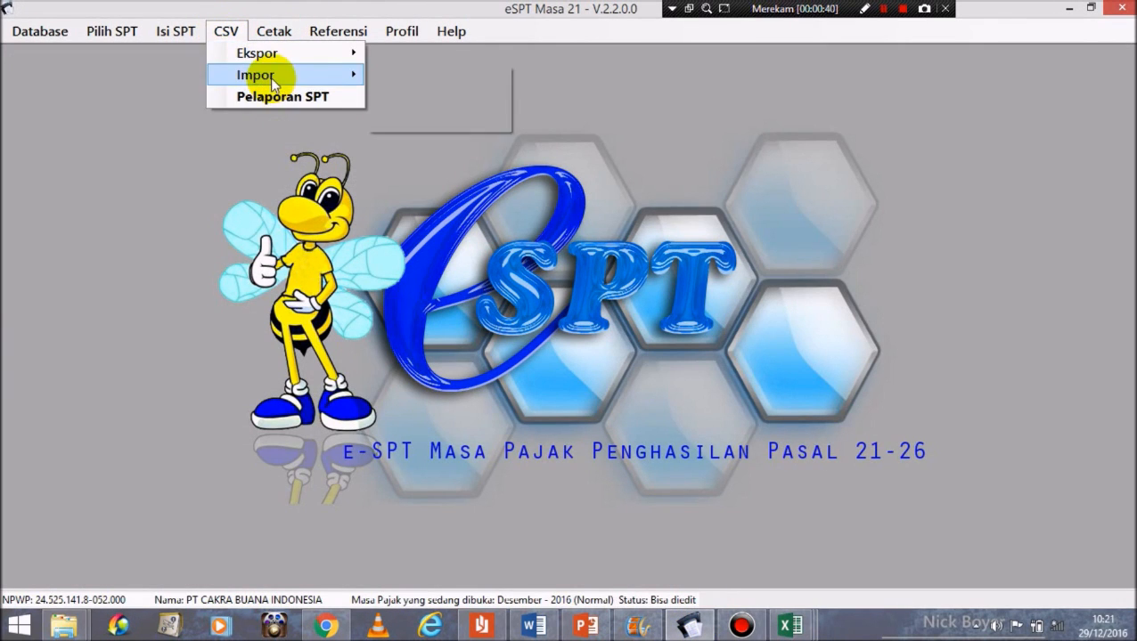
mouse_move(294, 75)
mouse_move(471, 99)
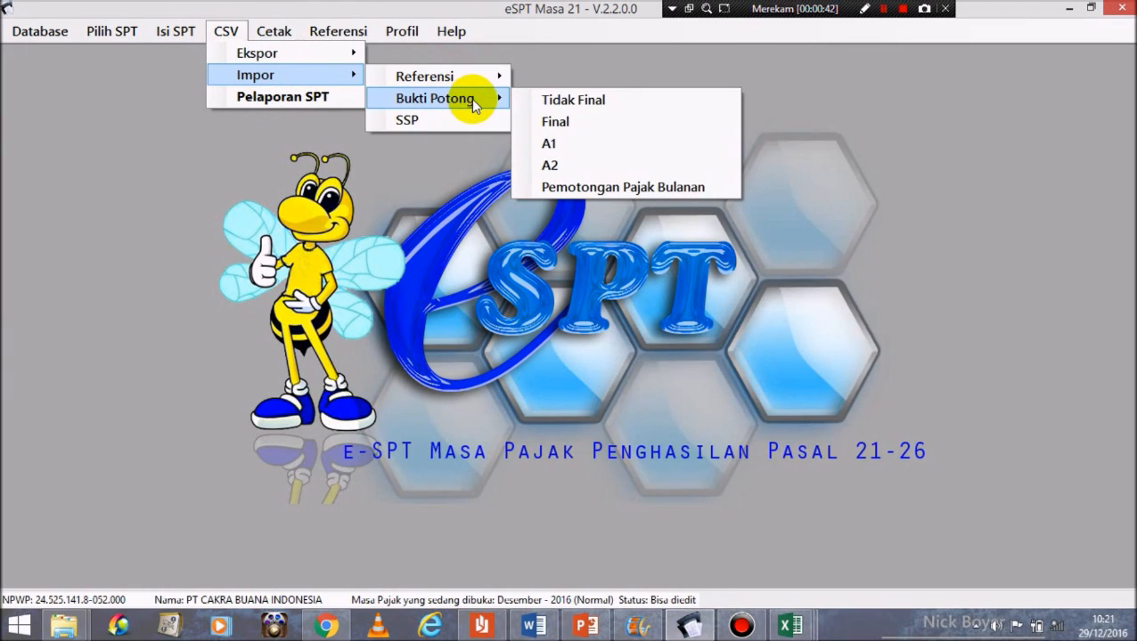
click(549, 145)
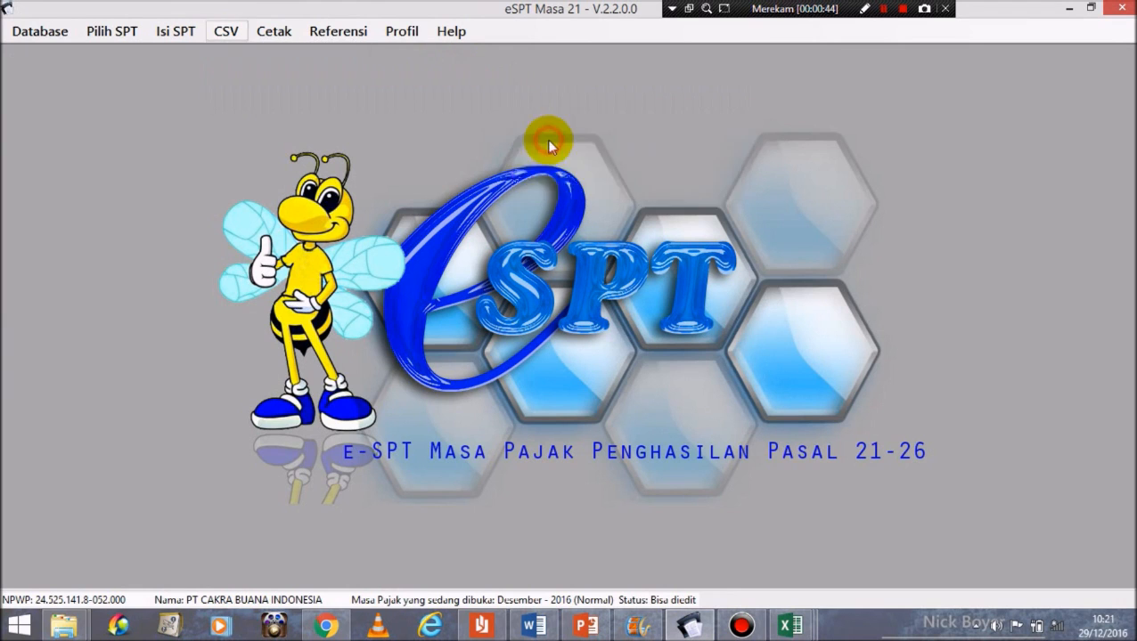
click(863, 175)
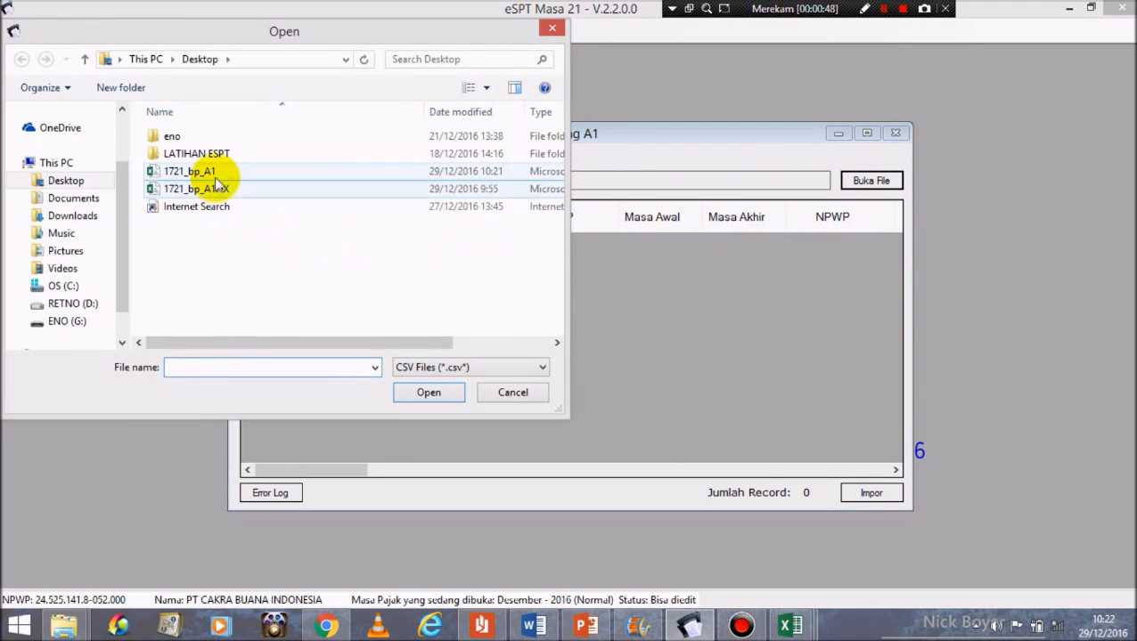
click(214, 172)
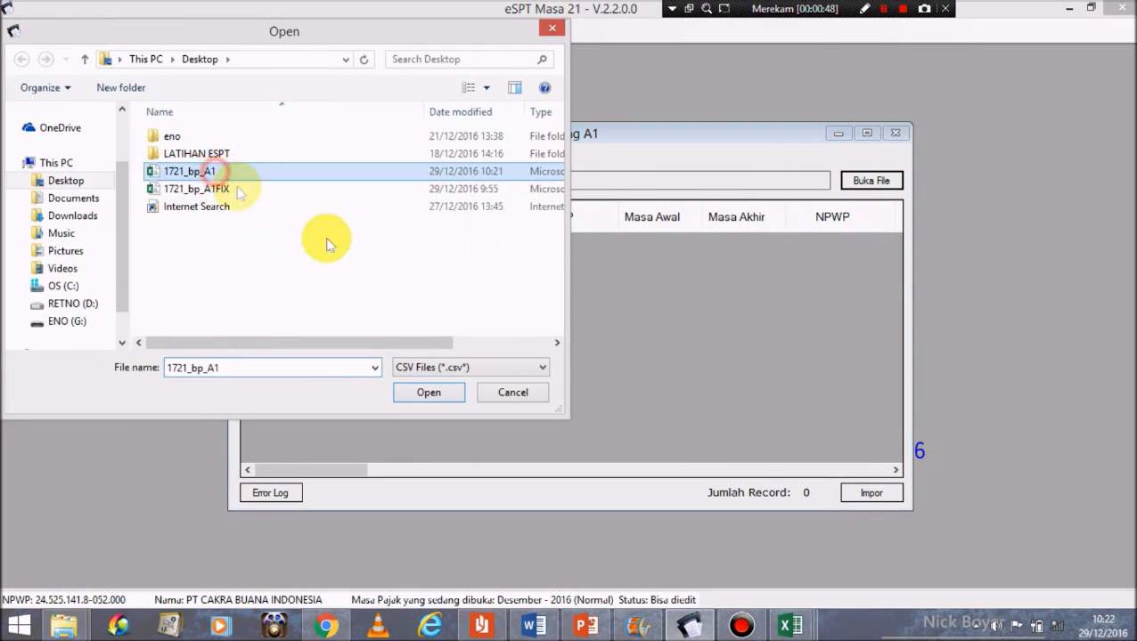
click(431, 392)
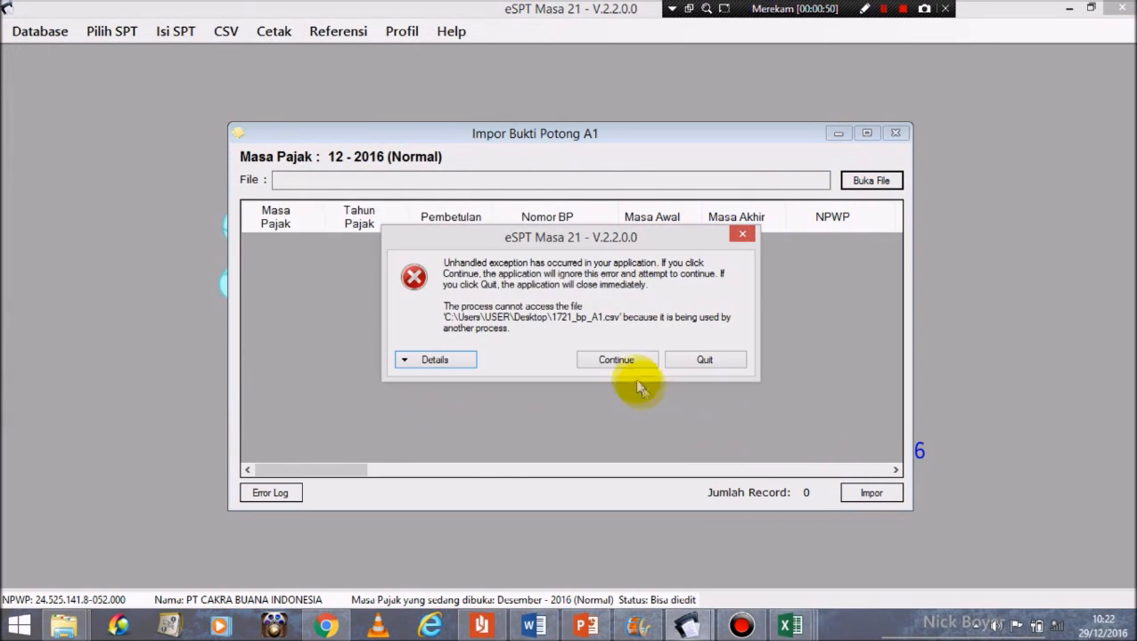
click(616, 357)
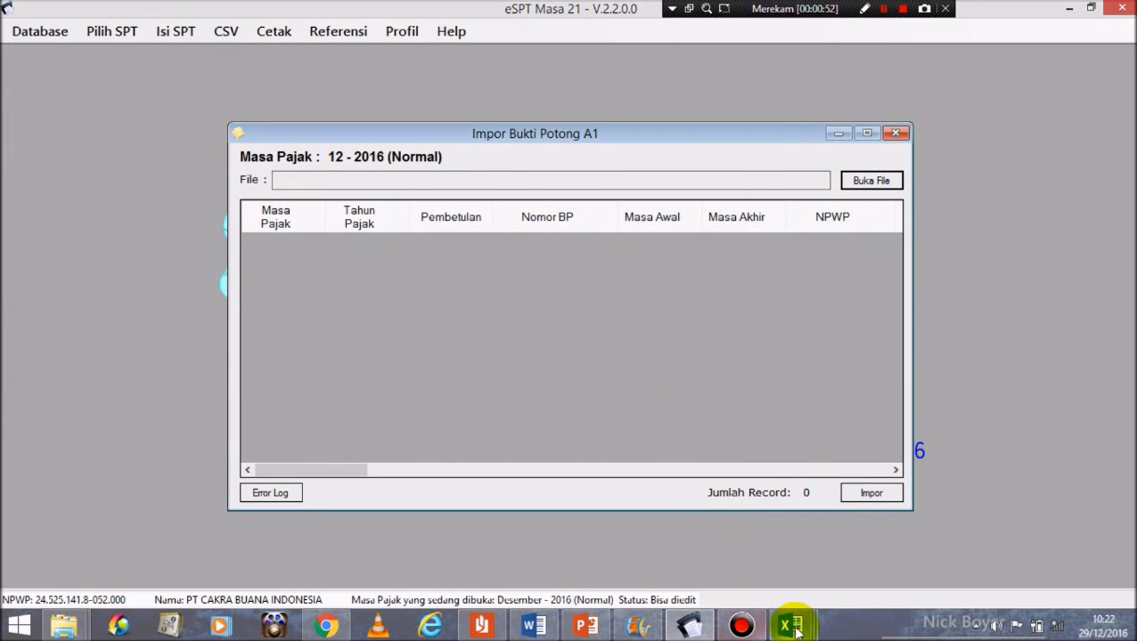
Step: Close the 1721_bp_A1 workbook in Excel, saving it in CSV format
click(790, 624)
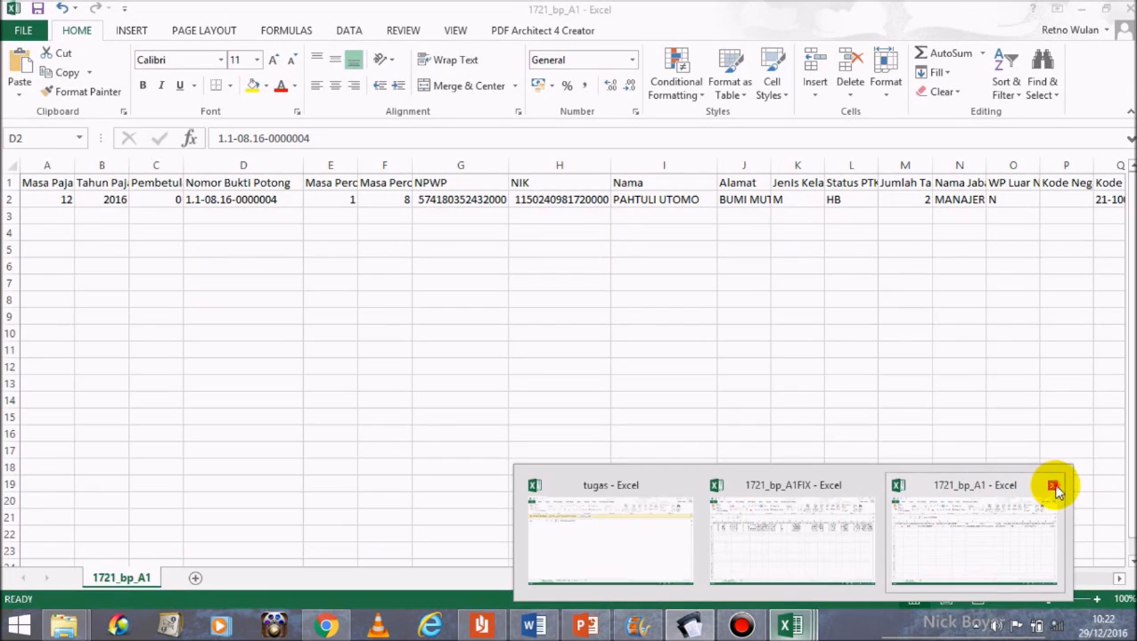
click(1051, 487)
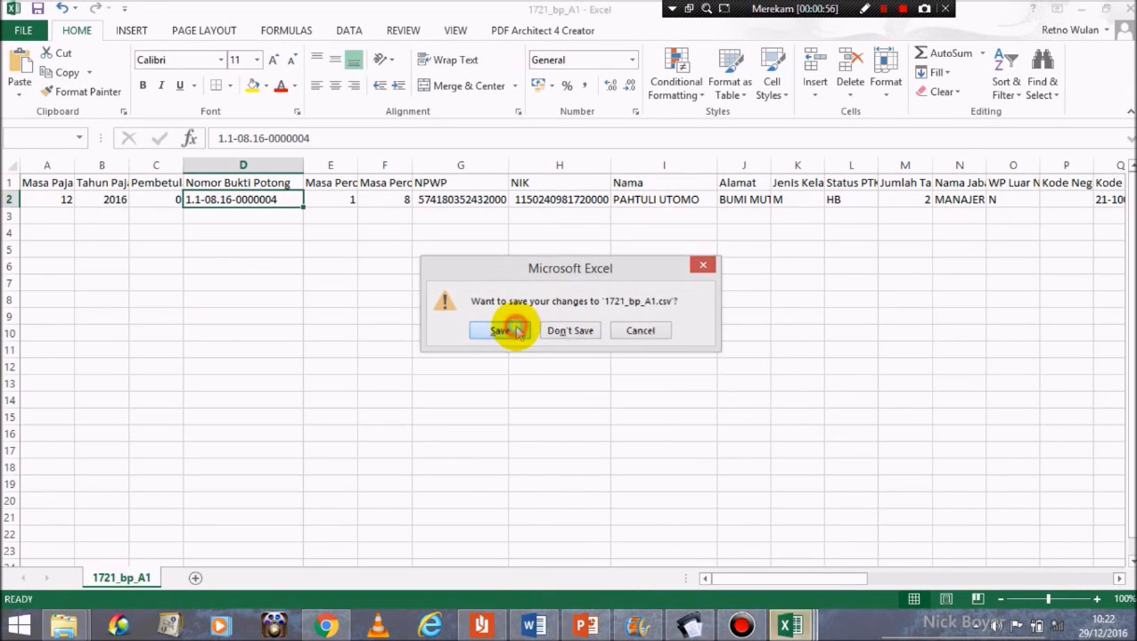
click(513, 327)
click(505, 359)
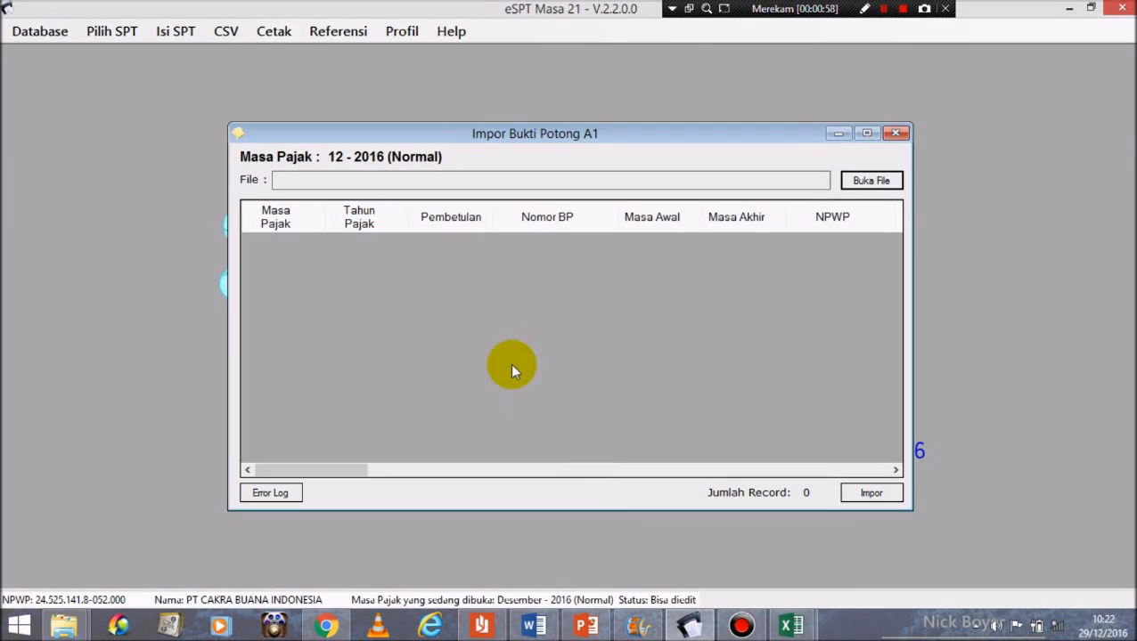
Step: Load 1721_bp_A1.csv and import its single A1 record successfully
click(872, 180)
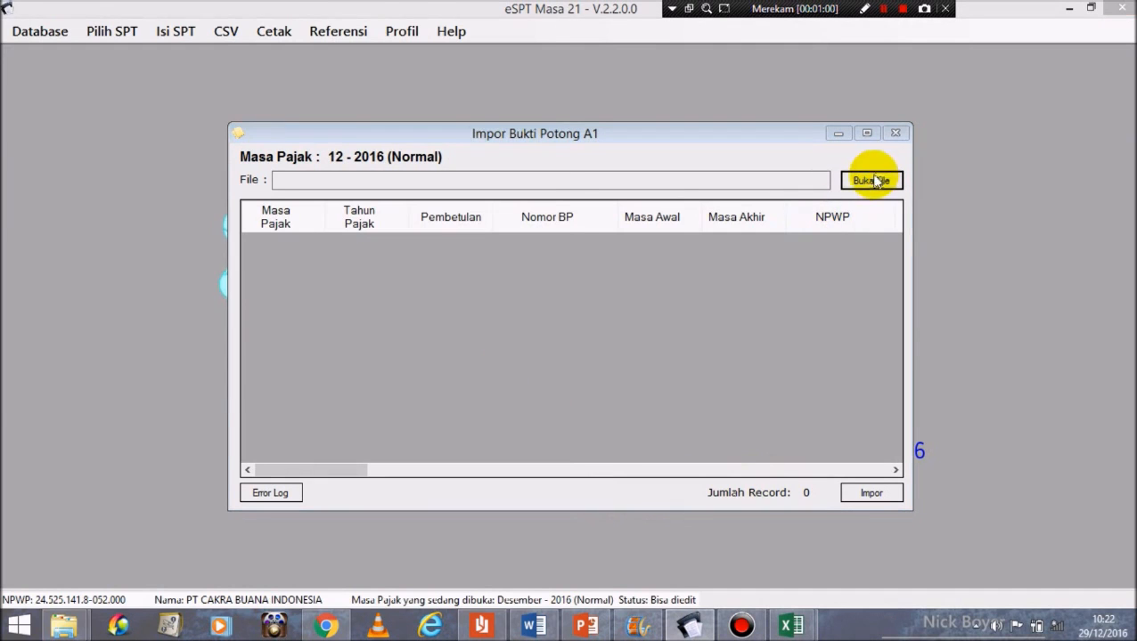
click(383, 174)
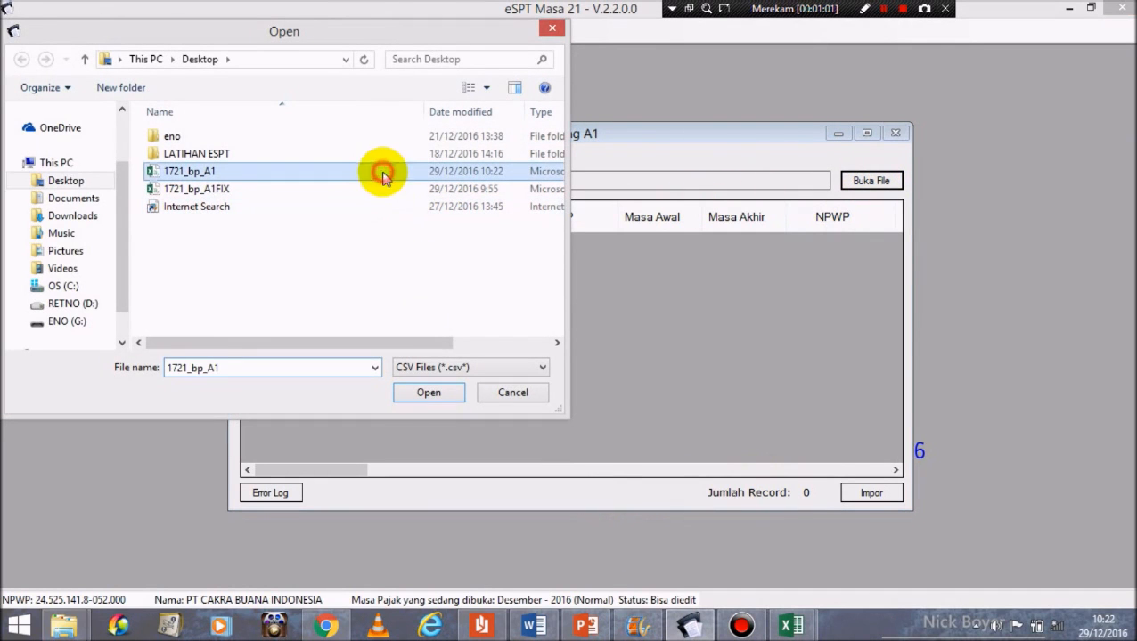
click(429, 393)
click(877, 493)
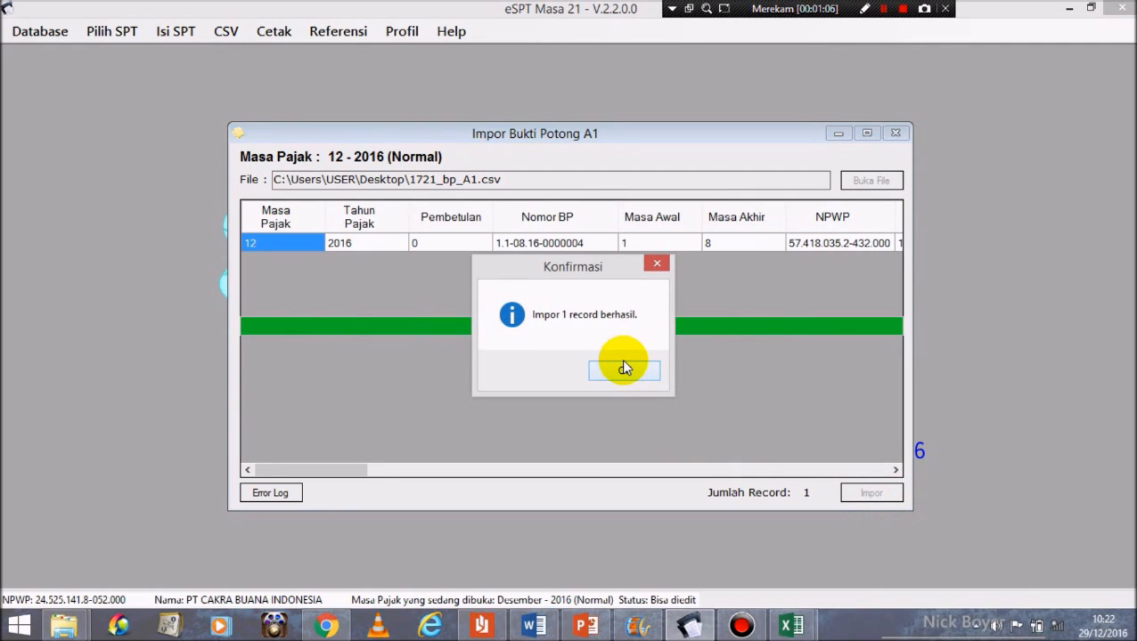
click(623, 368)
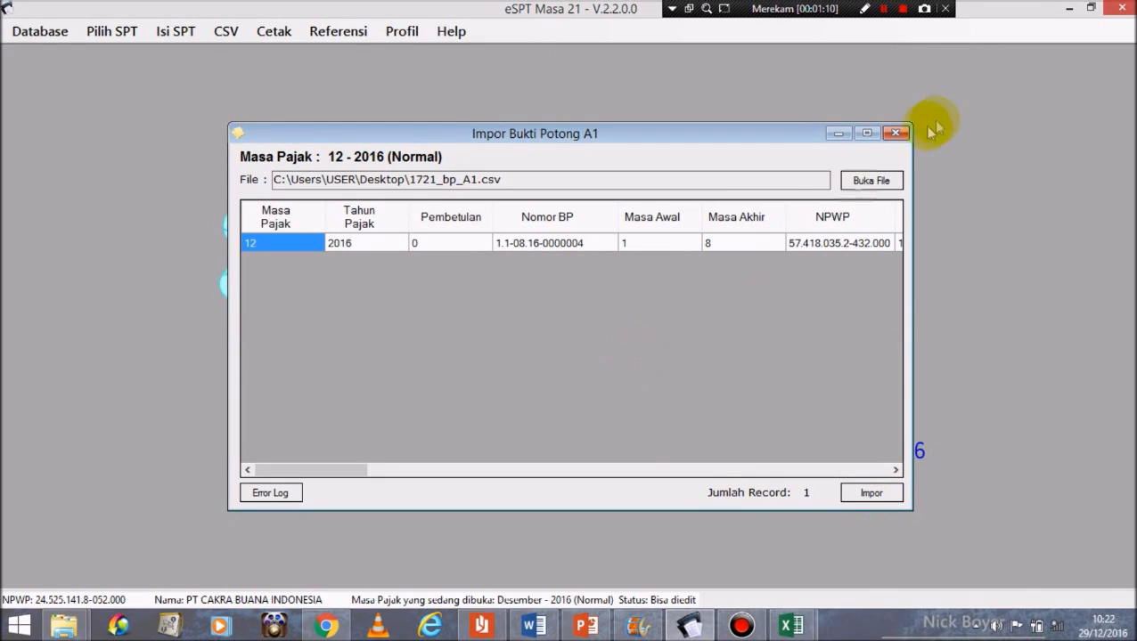
Step: Close the import window and review the five-record A1 slip list, scrolling sideways, then close it
click(895, 133)
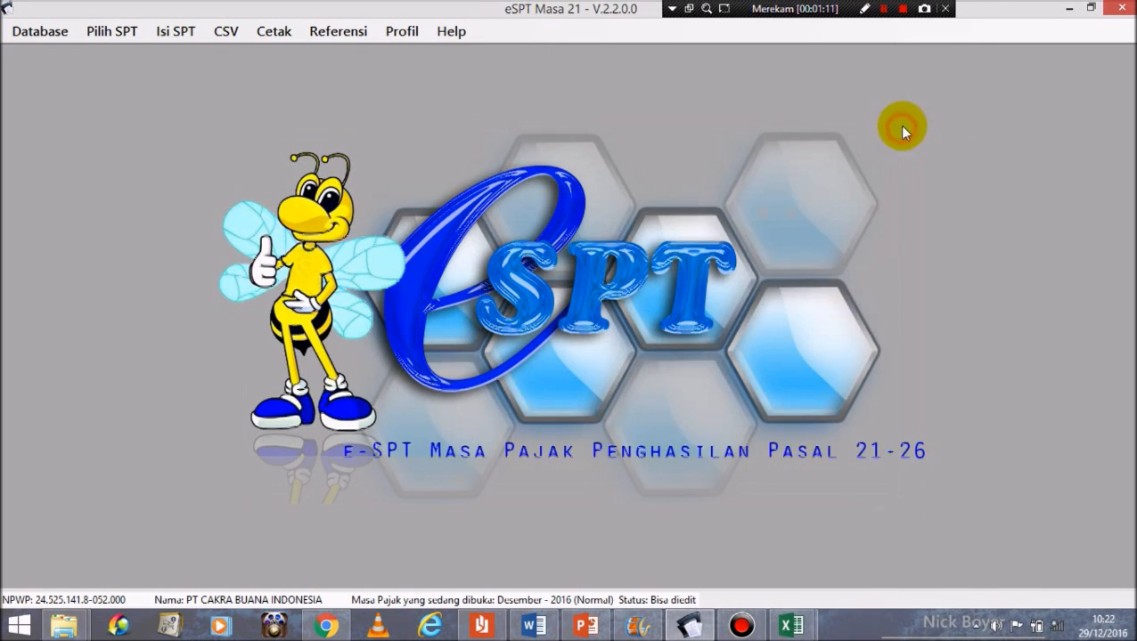
click(178, 32)
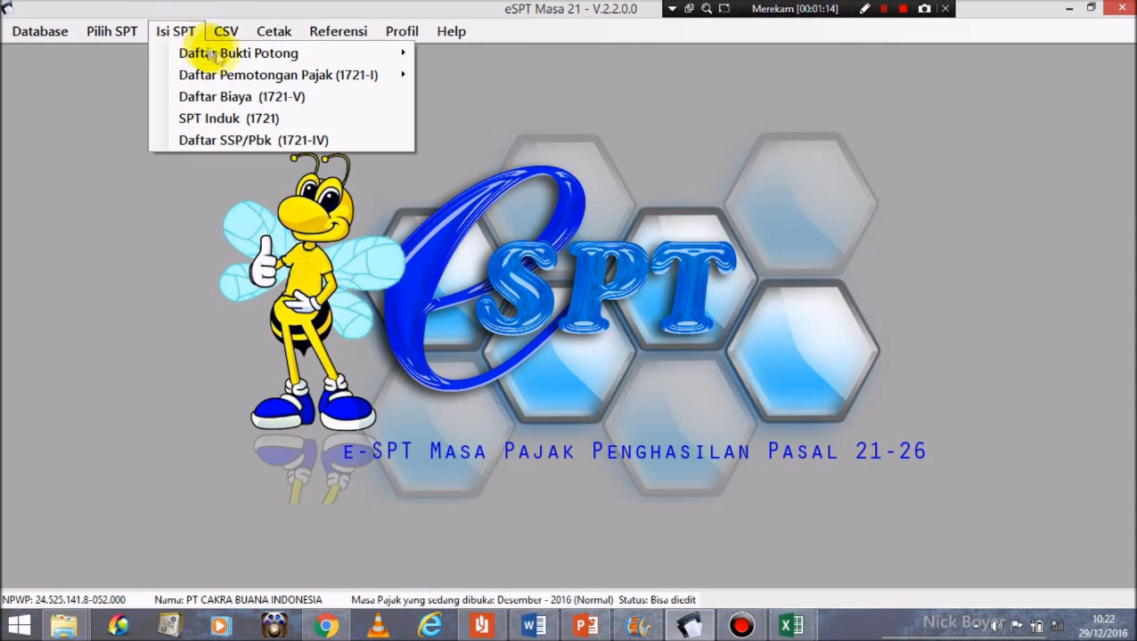
mouse_move(276, 52)
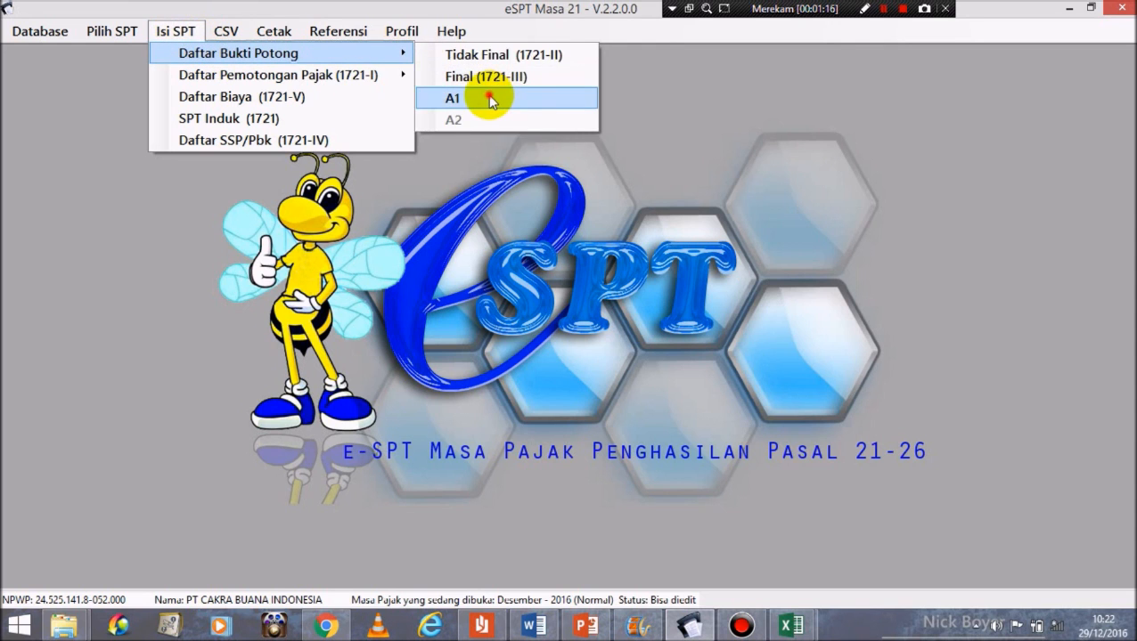
click(490, 99)
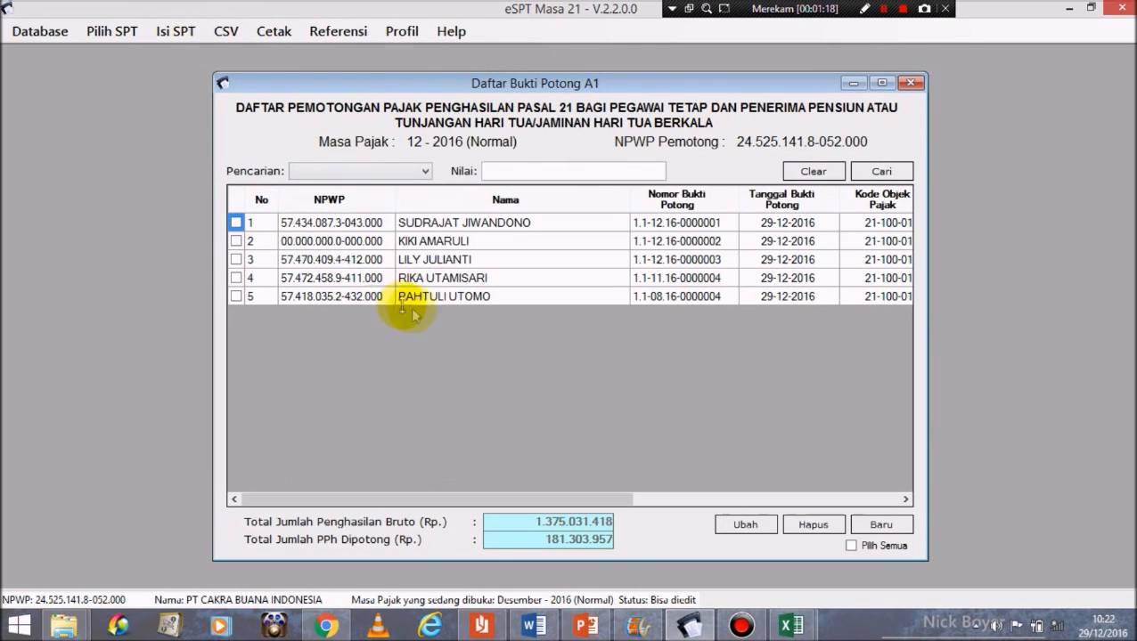
click(455, 497)
drag(469, 501, 744, 489)
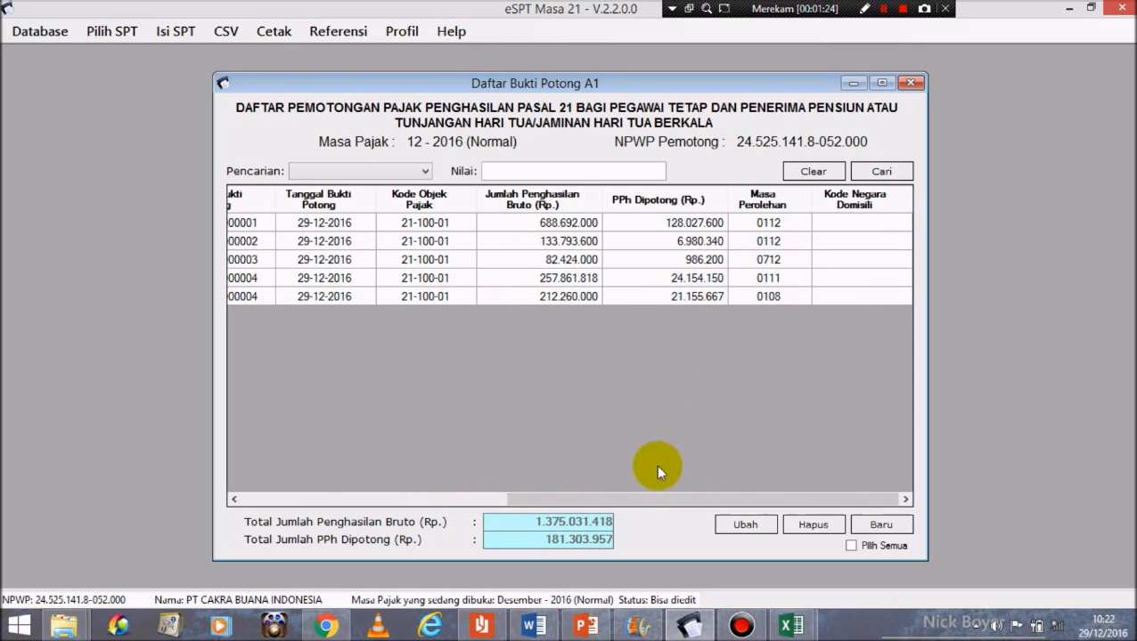
drag(639, 502, 338, 492)
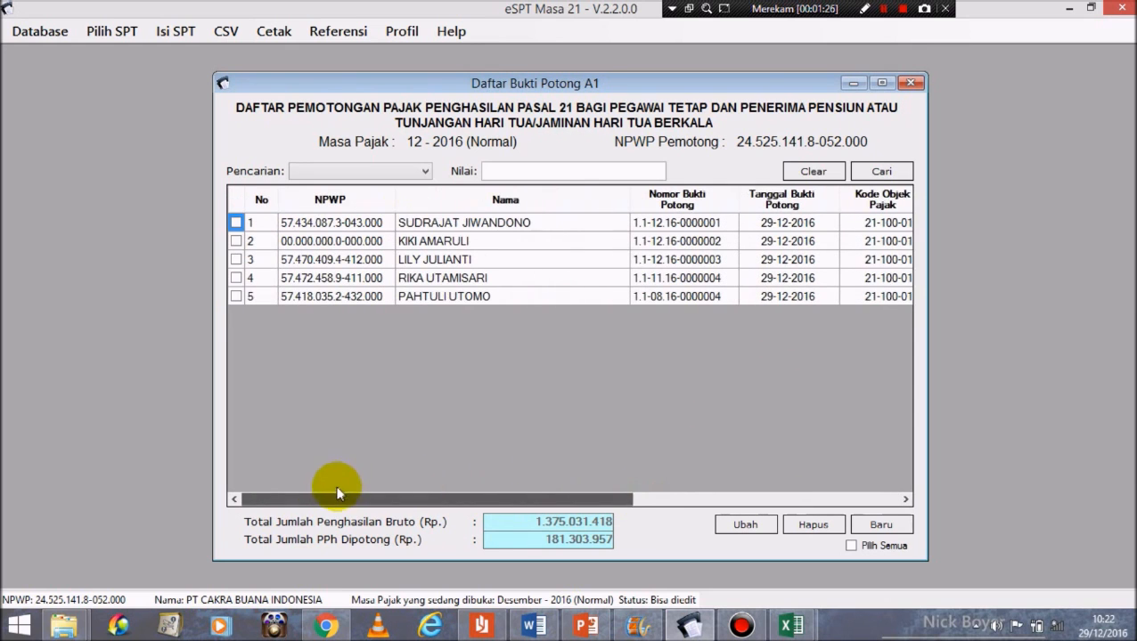
click(913, 83)
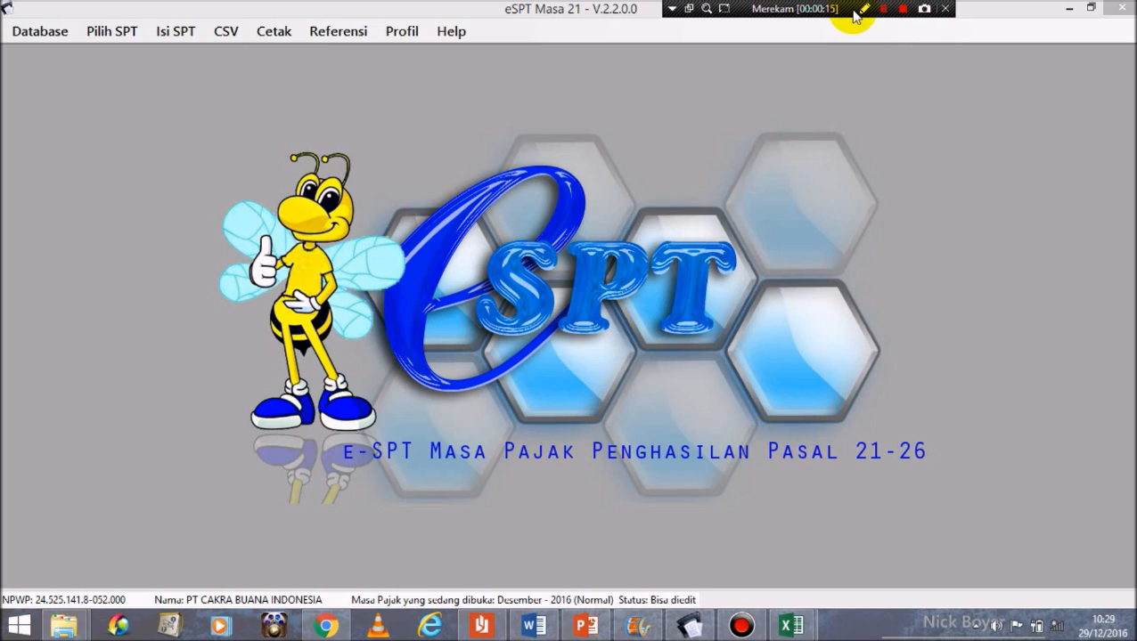
click(191, 32)
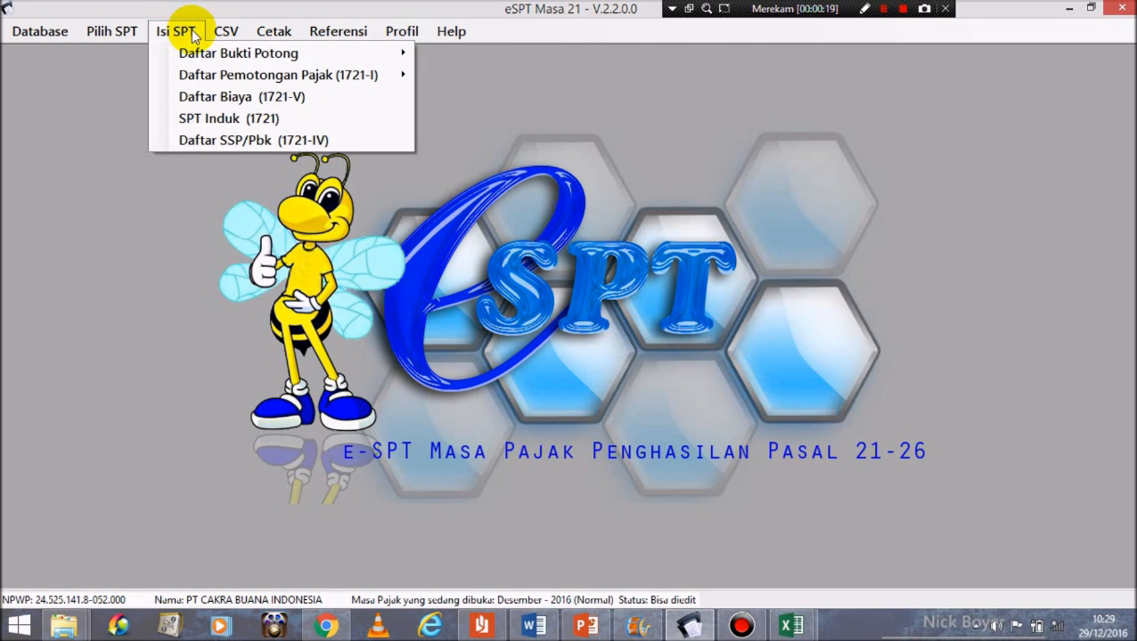
mouse_move(221, 56)
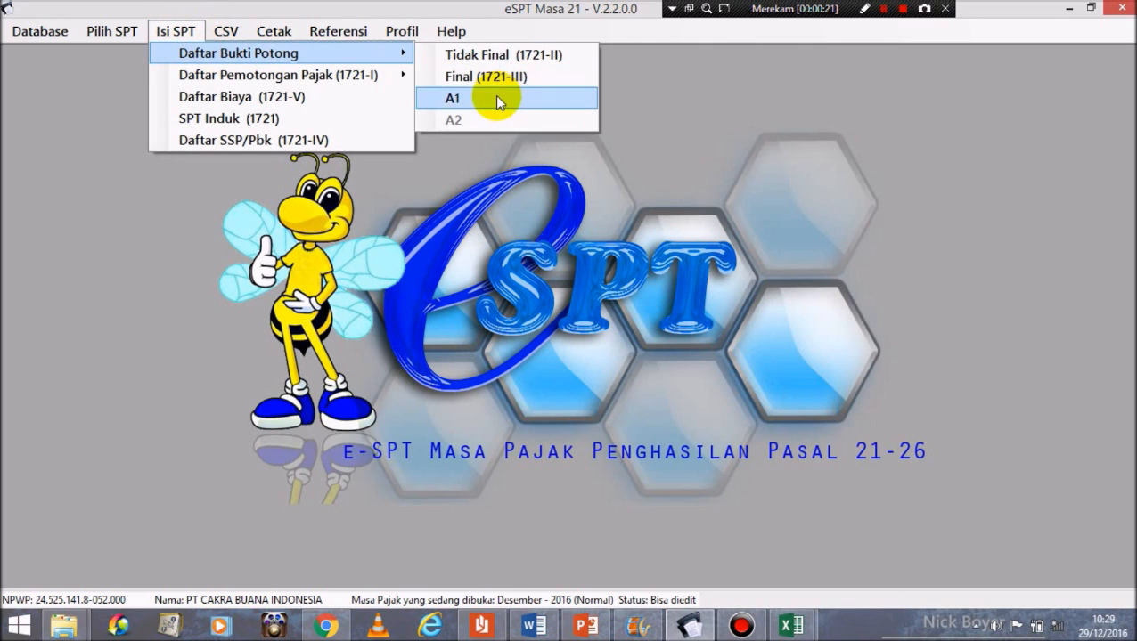
click(494, 96)
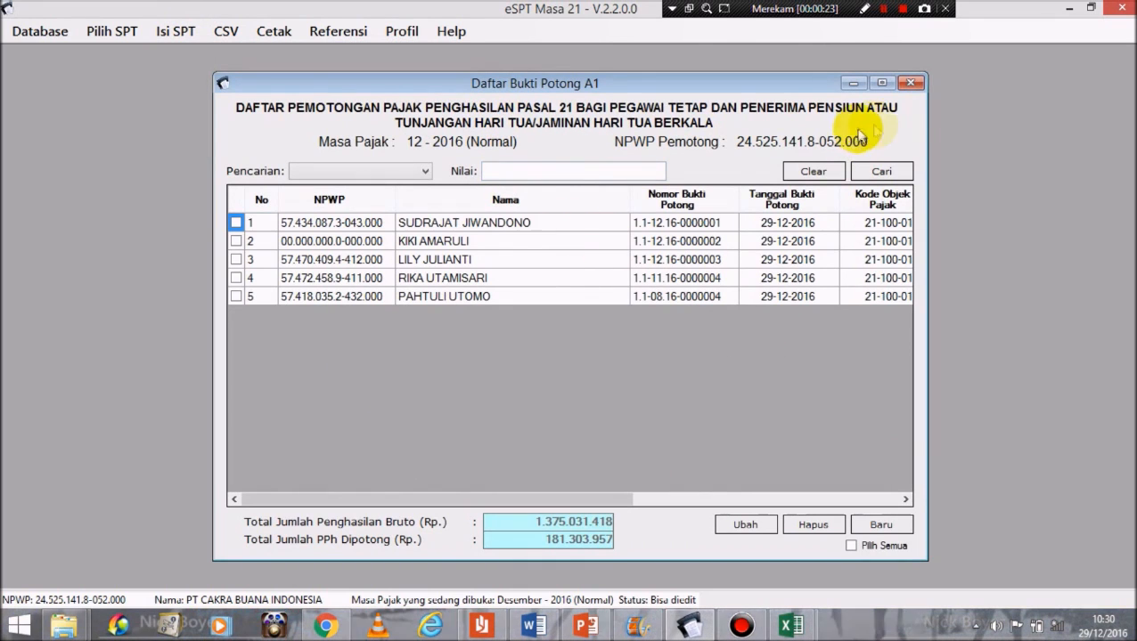
click(910, 83)
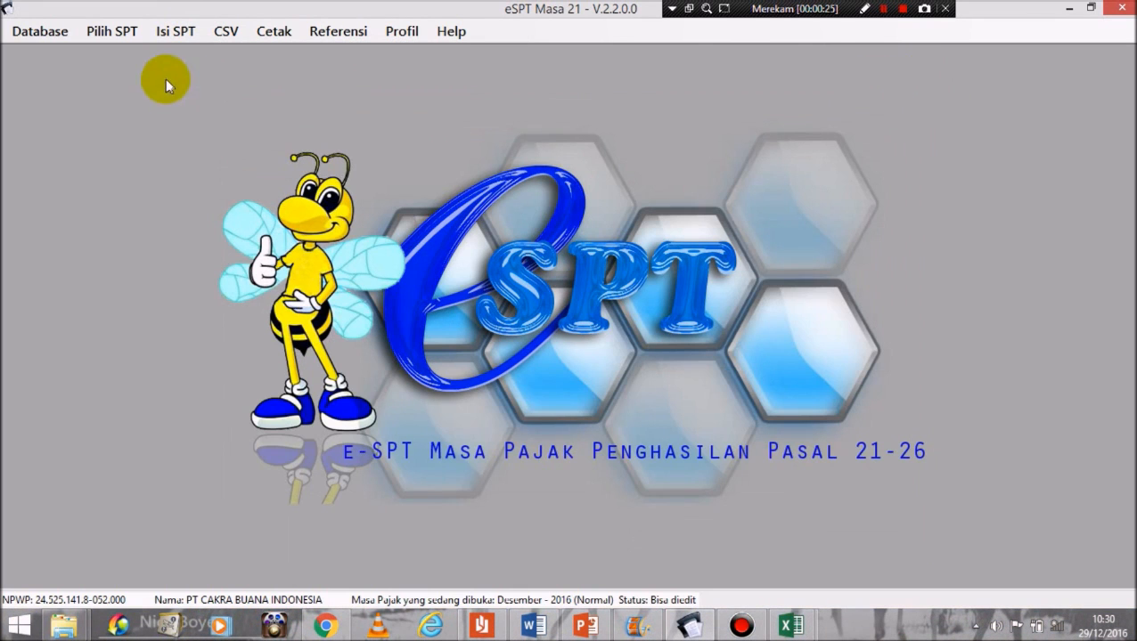
click(174, 36)
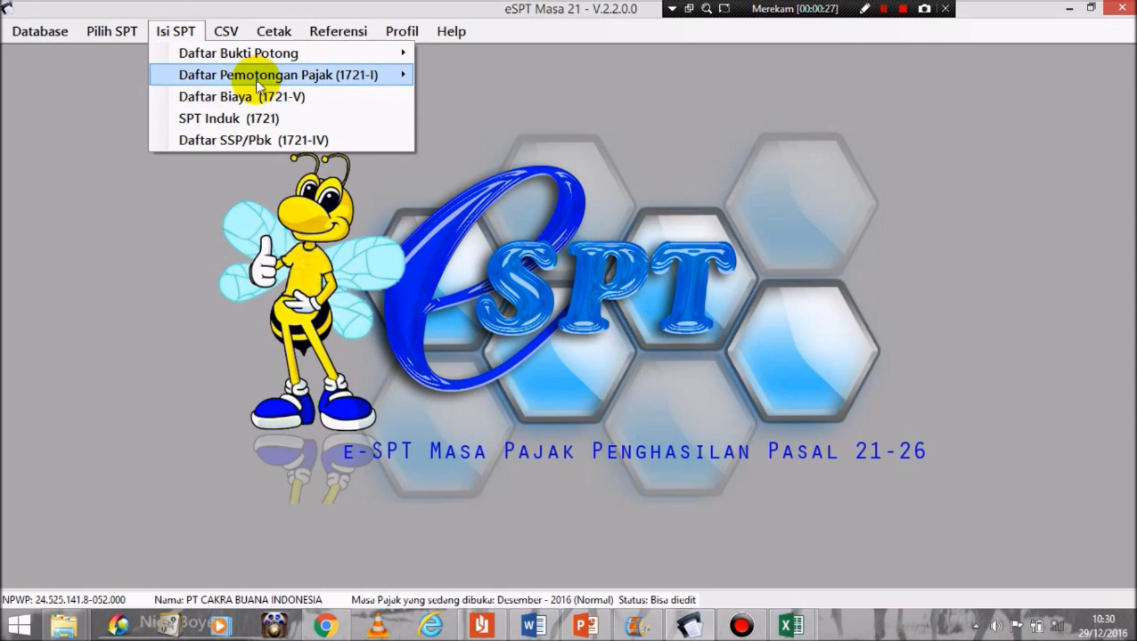
mouse_move(257, 80)
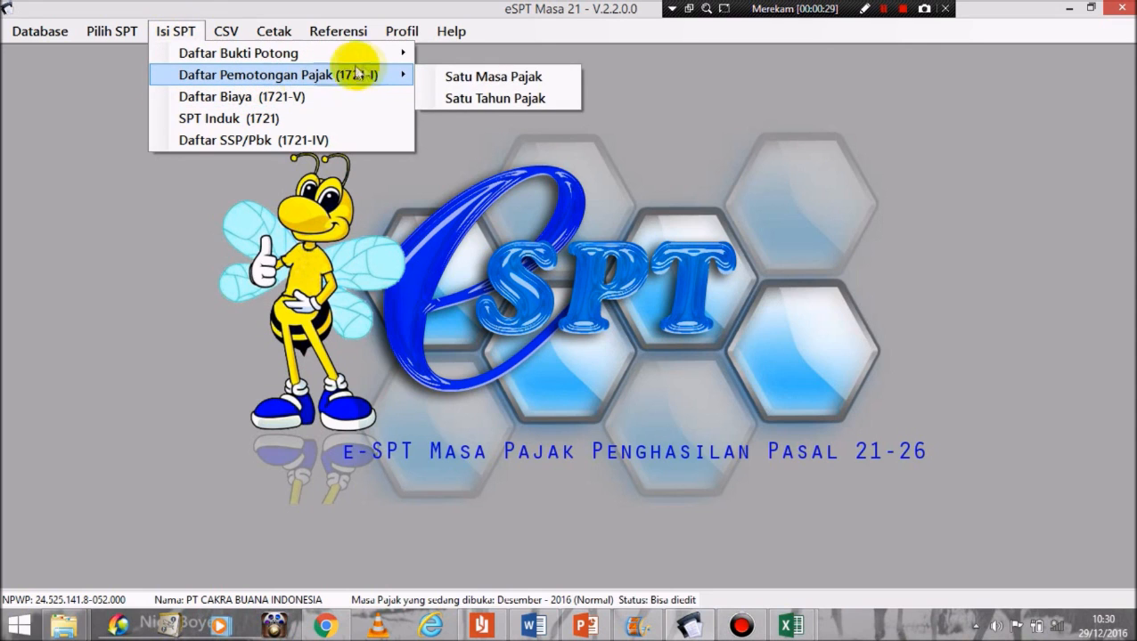
click(457, 98)
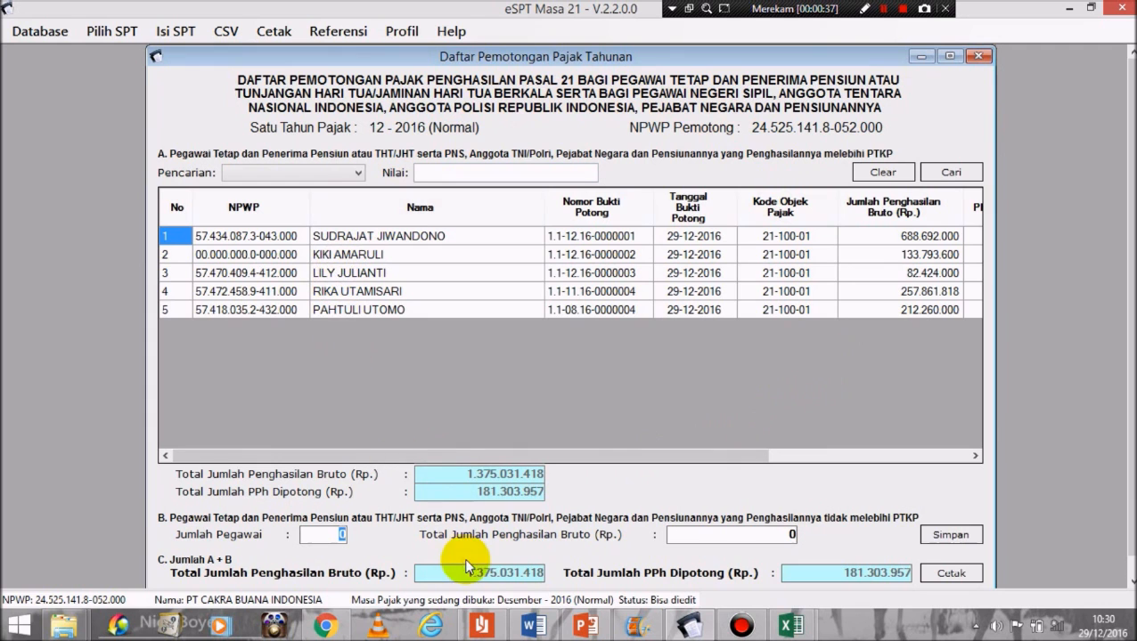
drag(590, 456, 508, 455)
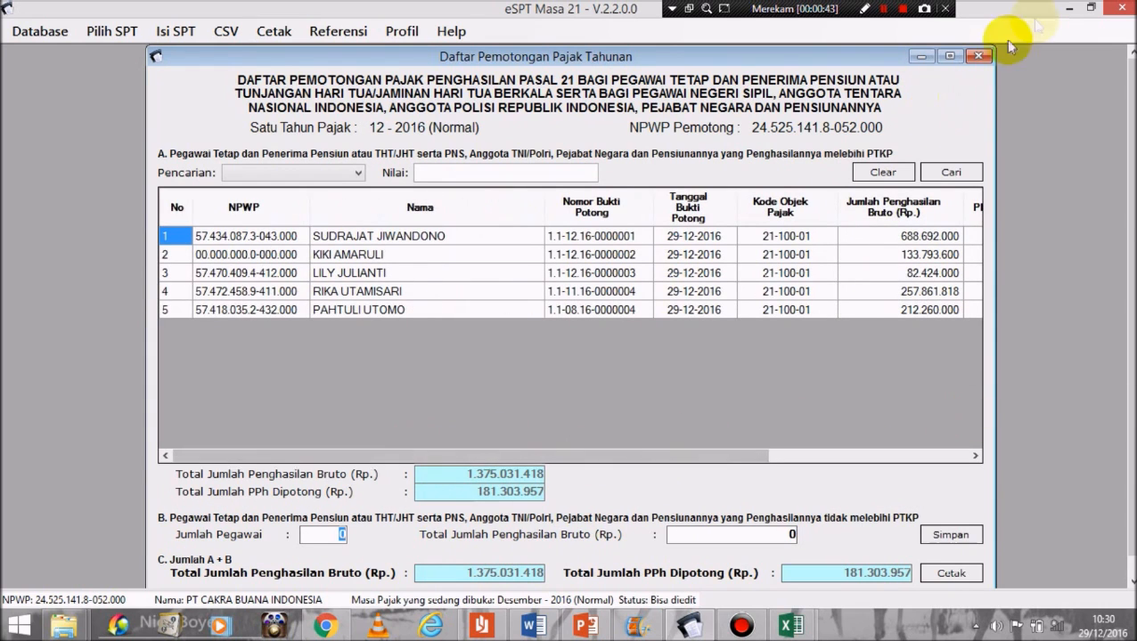
click(981, 57)
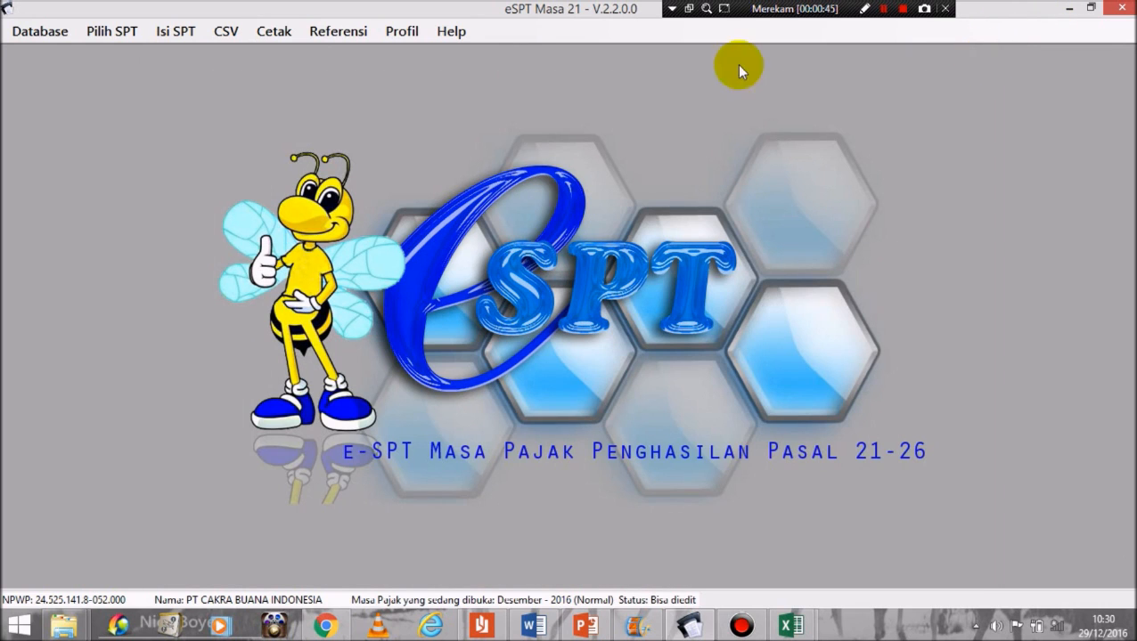
click(199, 38)
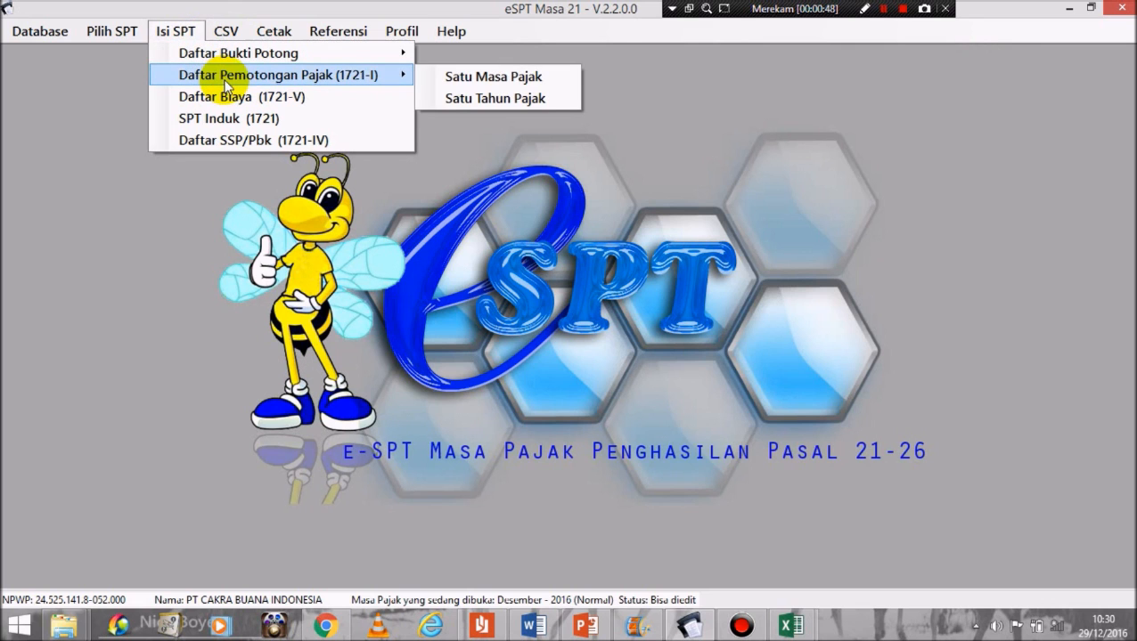
Step: Open the empty December 2016 1721-I monthly list, then switch to the tugas workbook
click(539, 82)
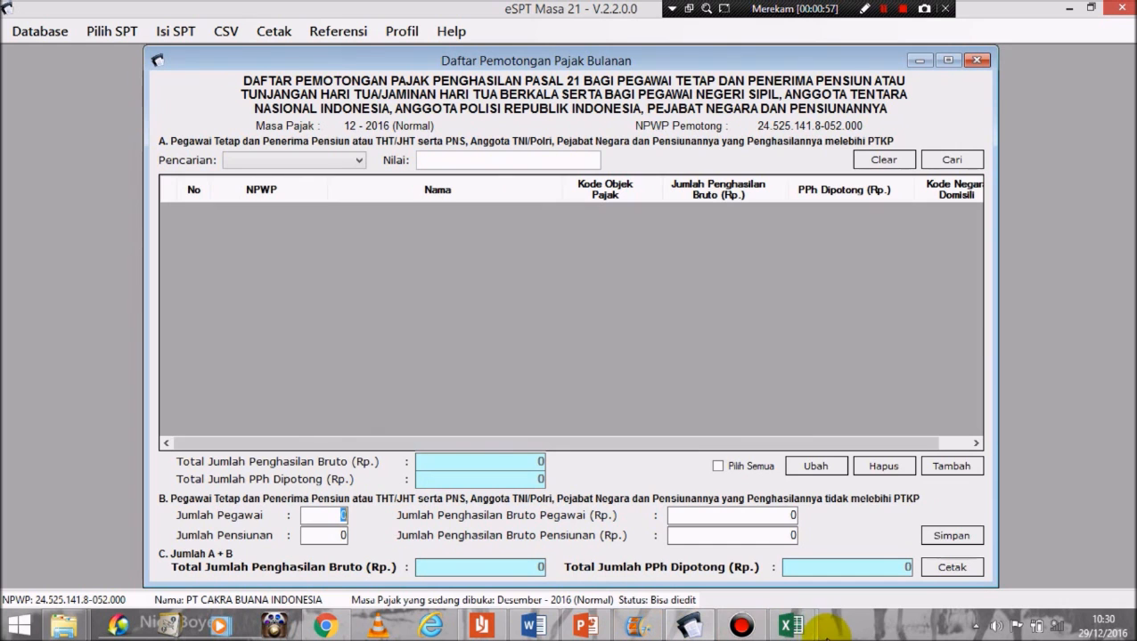
mouse_move(807, 633)
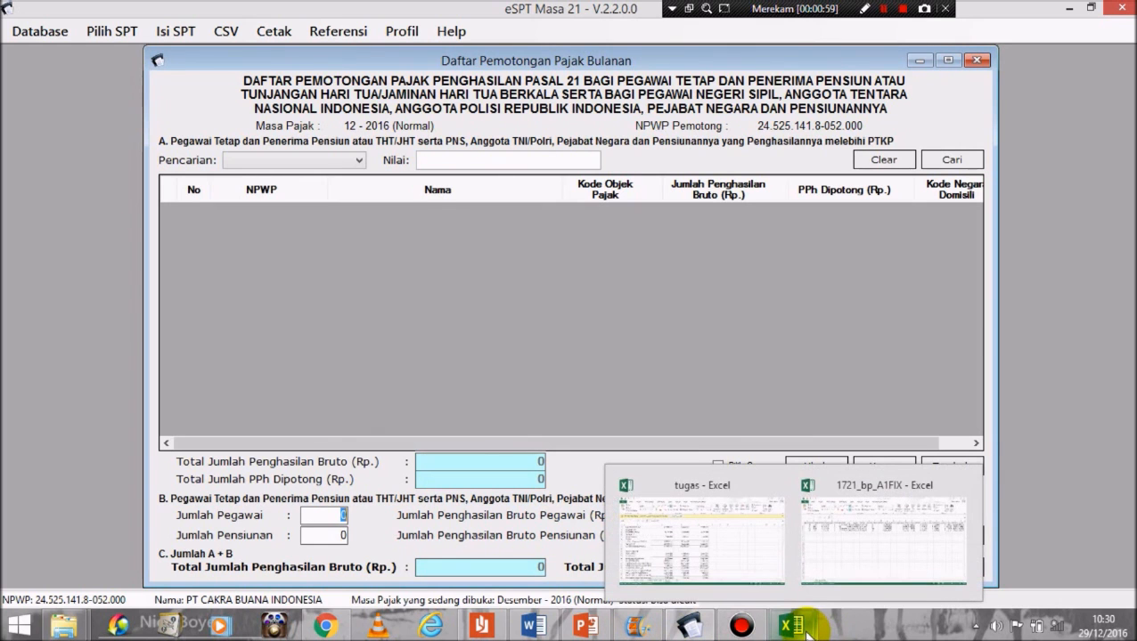
click(723, 539)
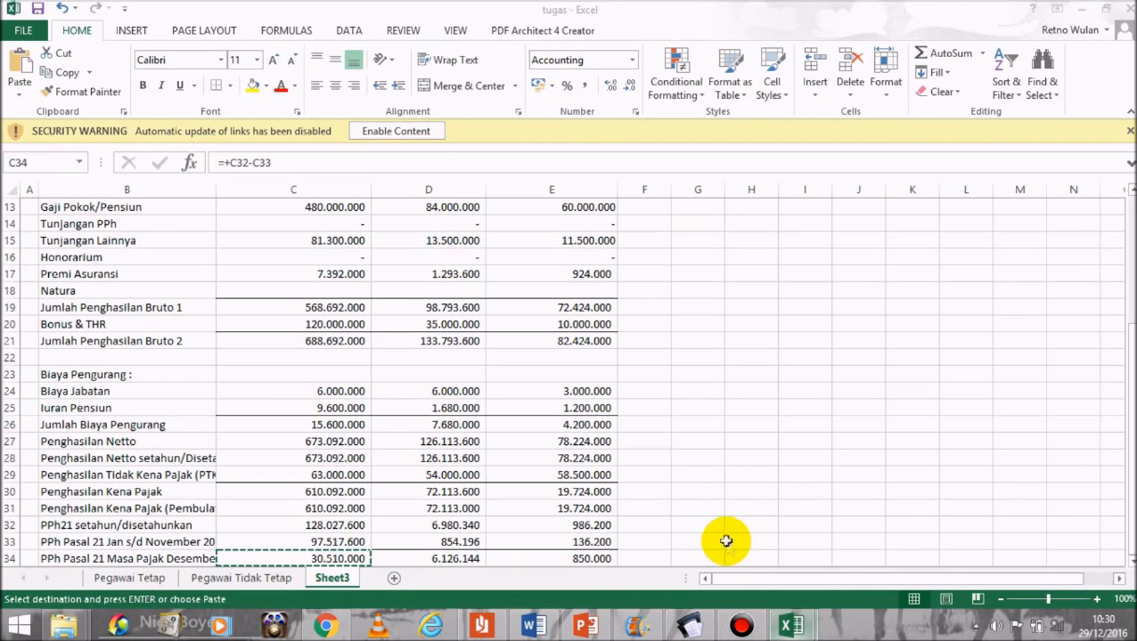
Step: Inspect the PPh formulas in C34 and C32:E32 of Sheet3, checking their sum
drag(1130, 356, 1127, 231)
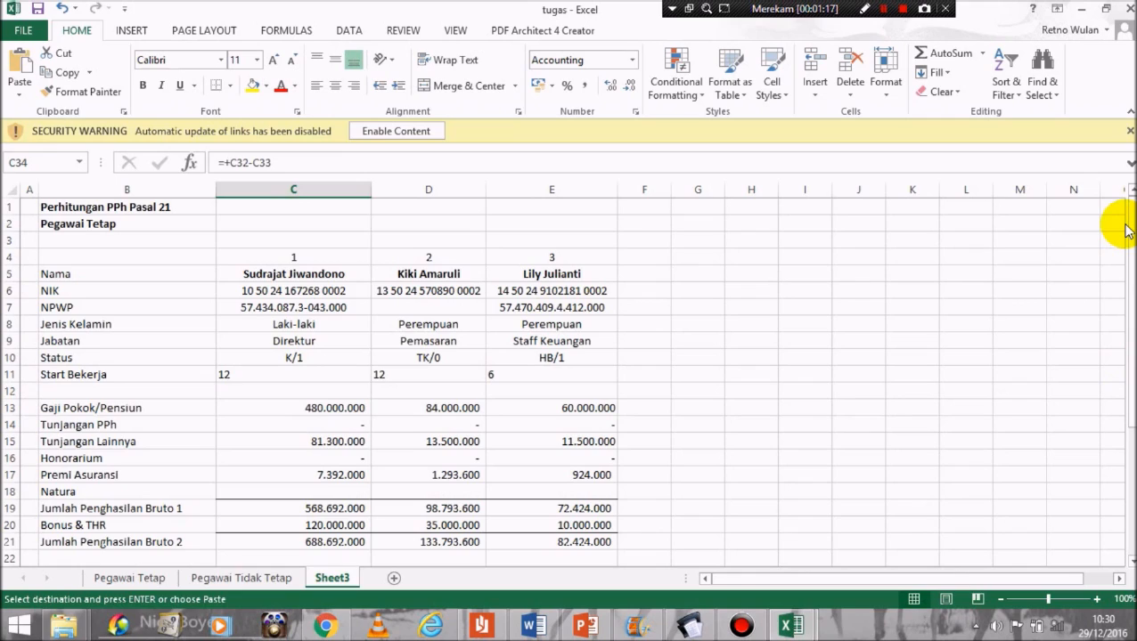
drag(1128, 230, 1122, 365)
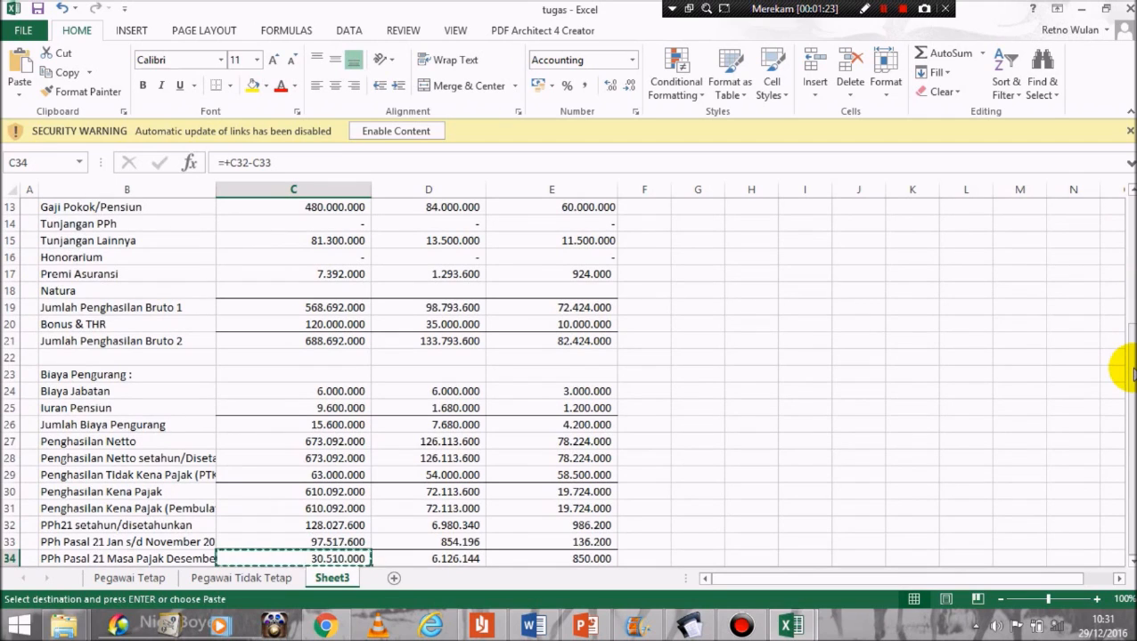
drag(1133, 377, 1134, 443)
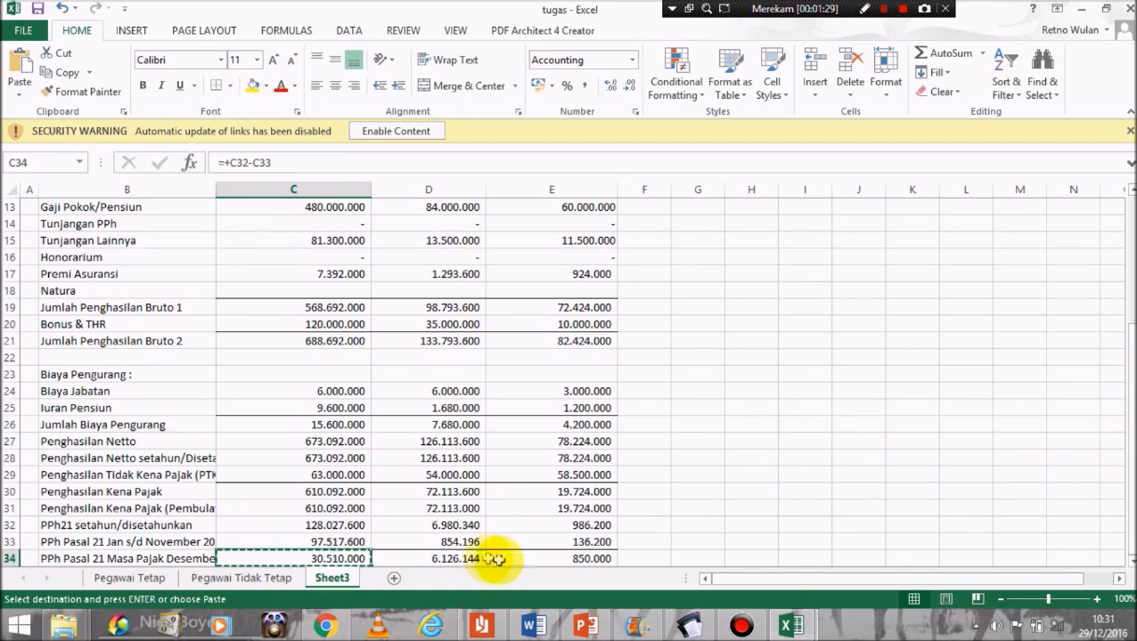
double_click(304, 559)
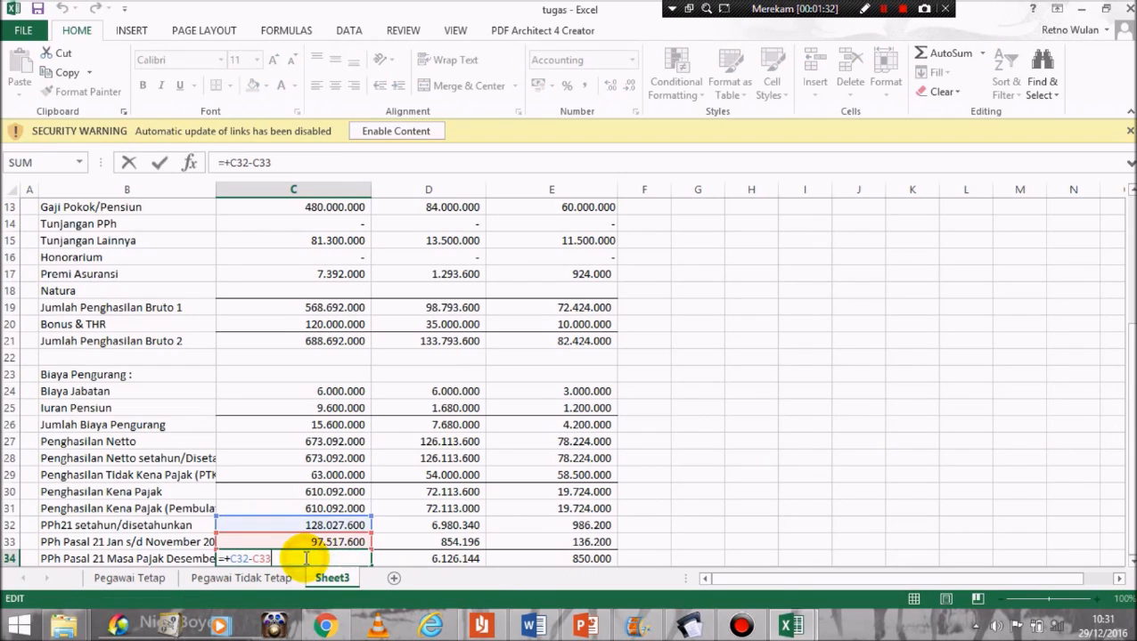
click(359, 525)
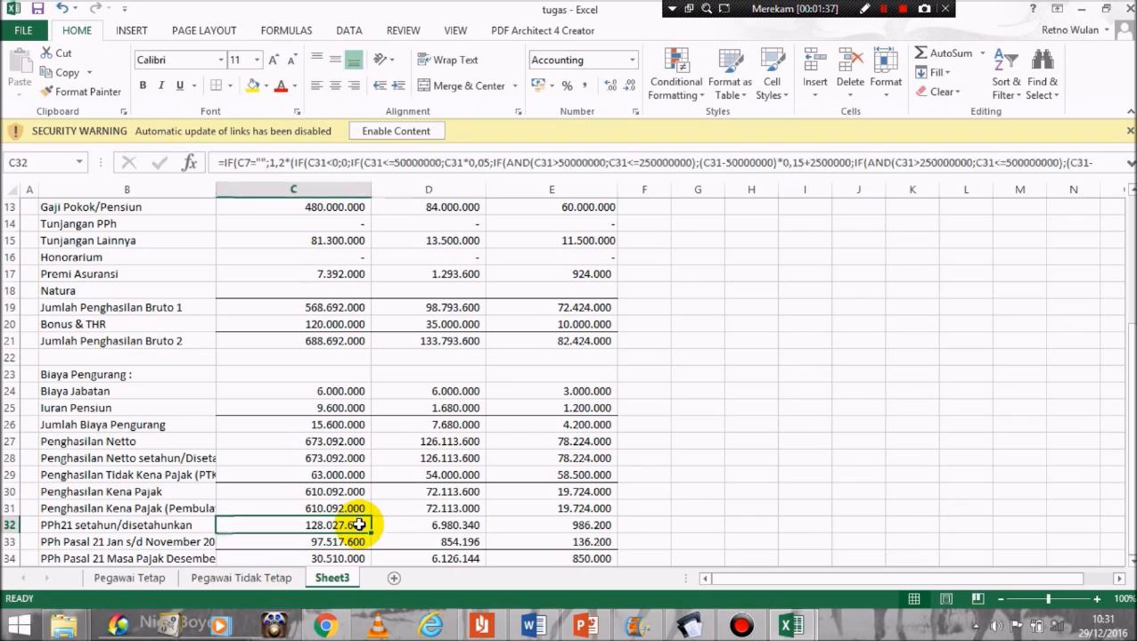
key(Right)
key(Right)
drag(596, 523, 348, 525)
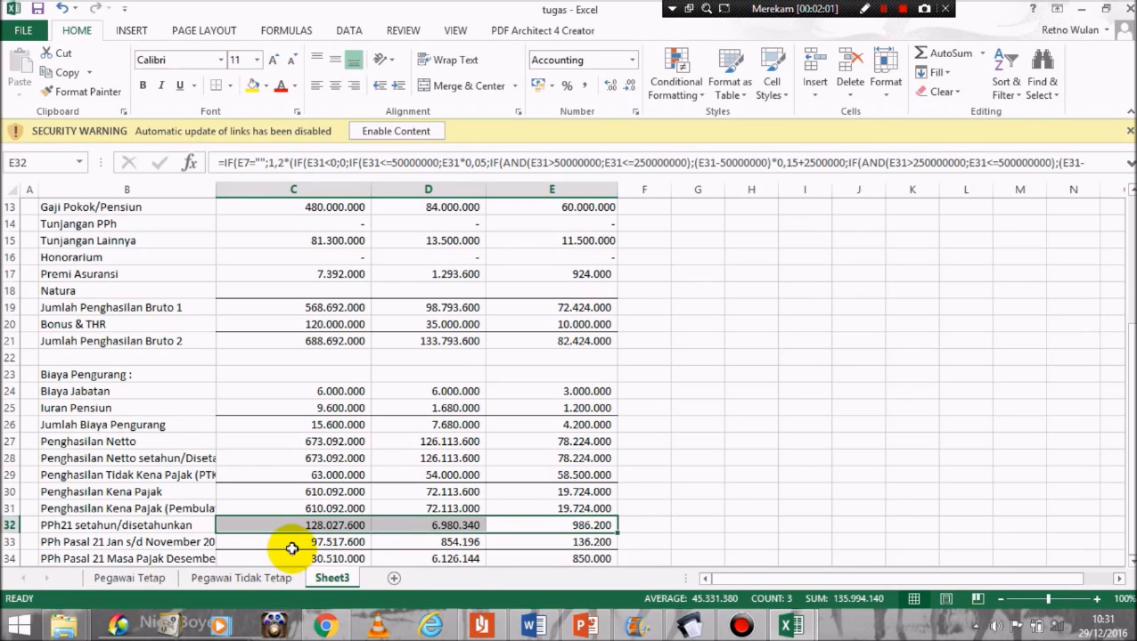
Step: Check the Jan–Nov PPh values in C33:E33, then switch to the Simulasi Soal document
click(292, 543)
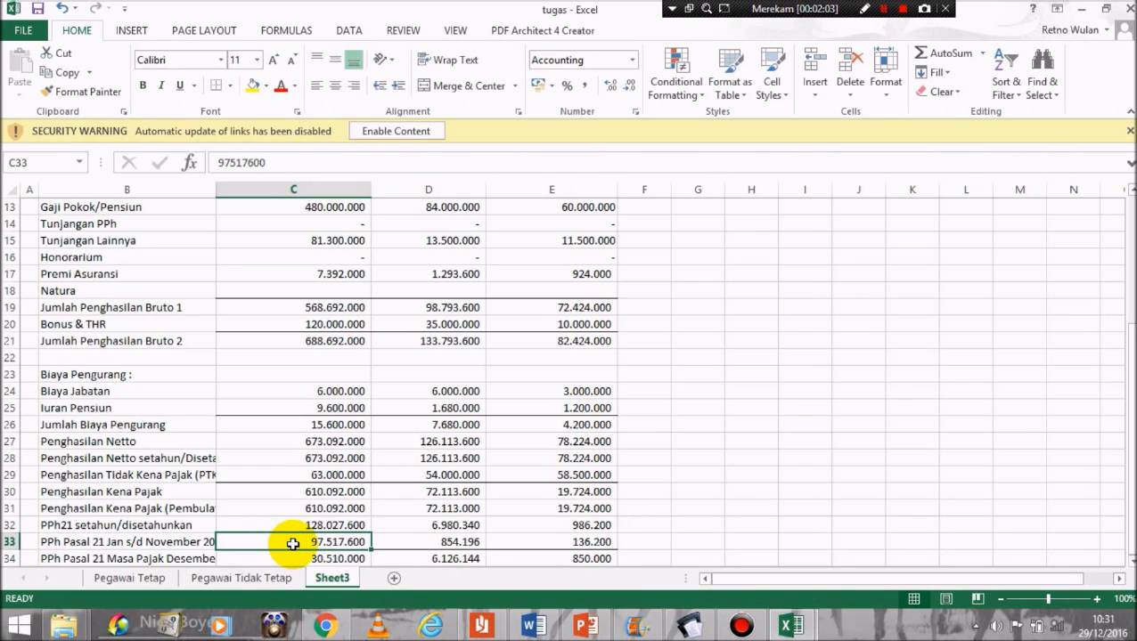
key(Right)
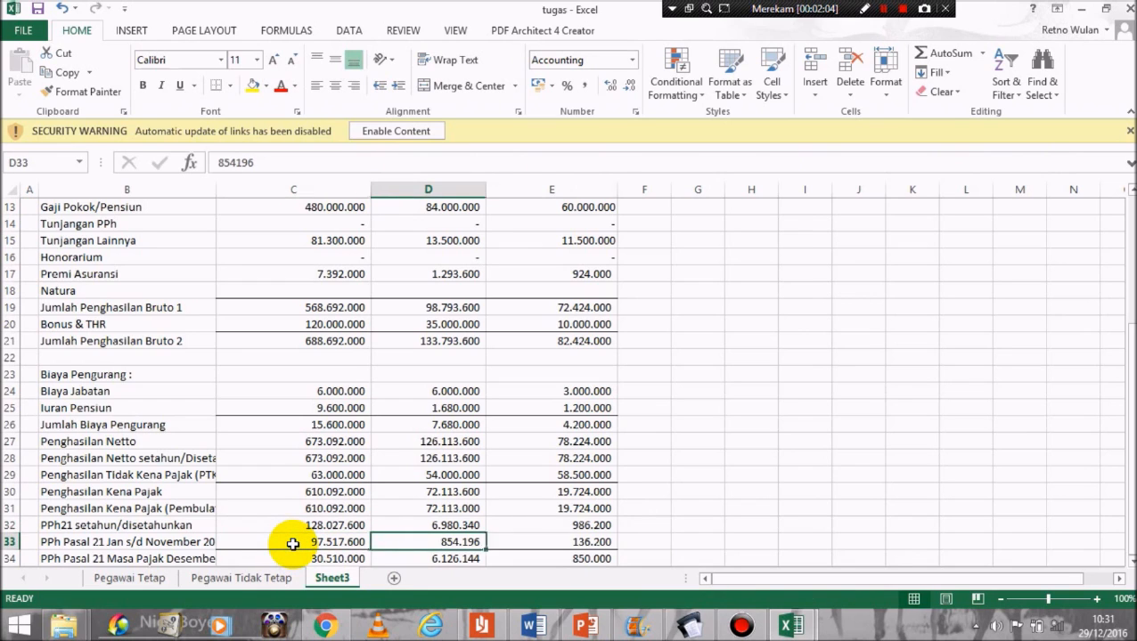
key(Right)
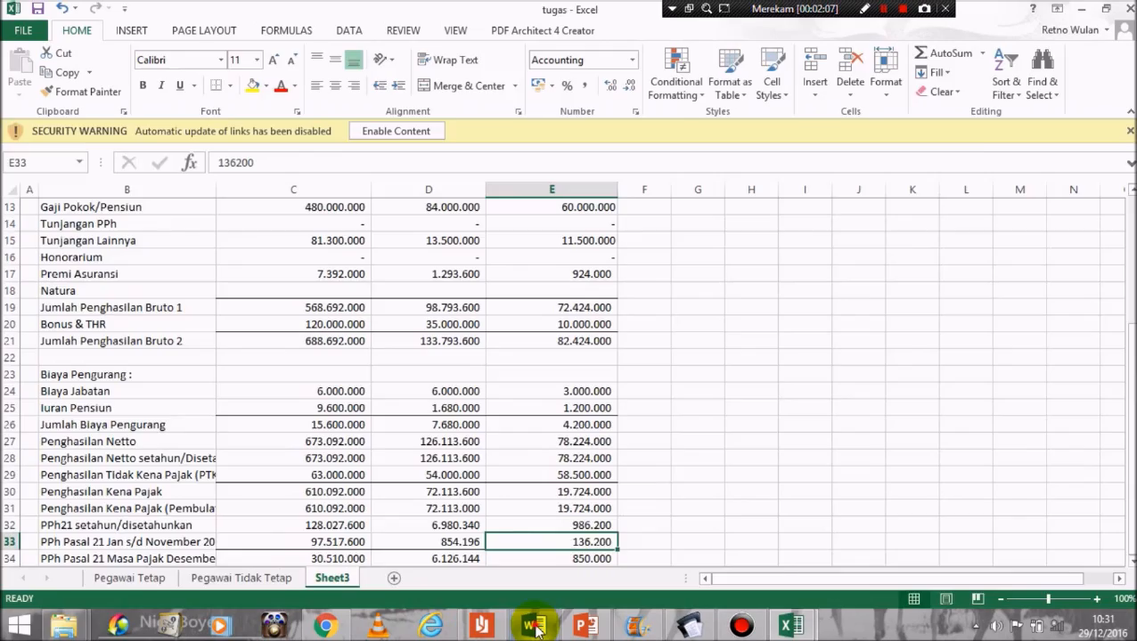
click(533, 626)
drag(1132, 283, 1132, 322)
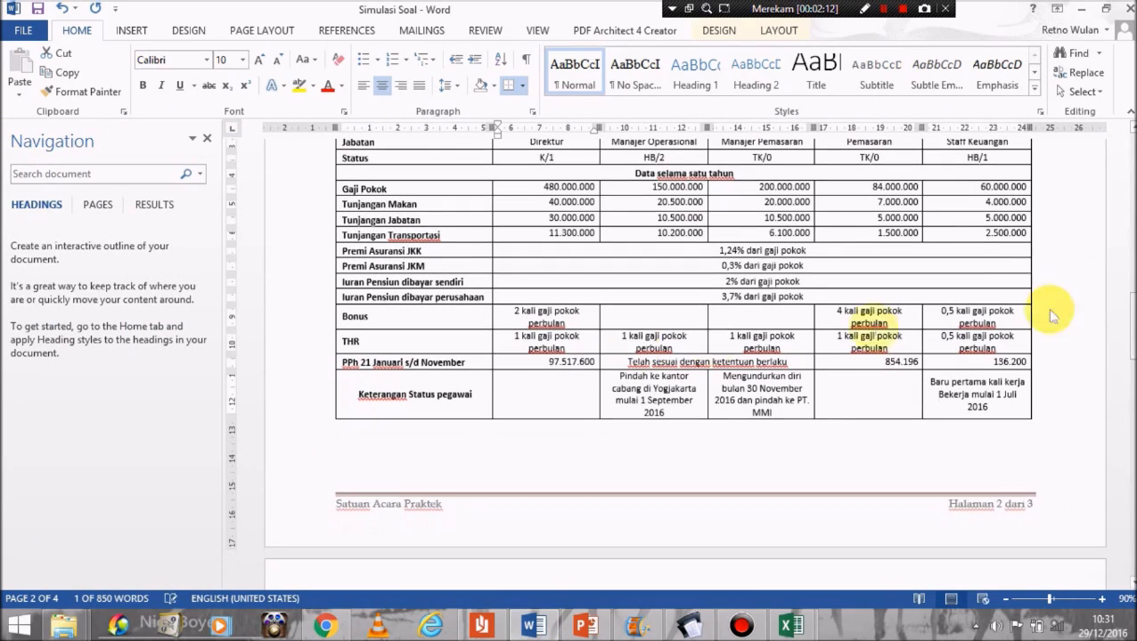
Step: Highlight the Jan–Nov PPh 21 amounts 97.517.600, 854.196 and 136.200, then return to the tugas workbook
double_click(540, 362)
click(872, 363)
drag(873, 363, 1009, 358)
click(538, 367)
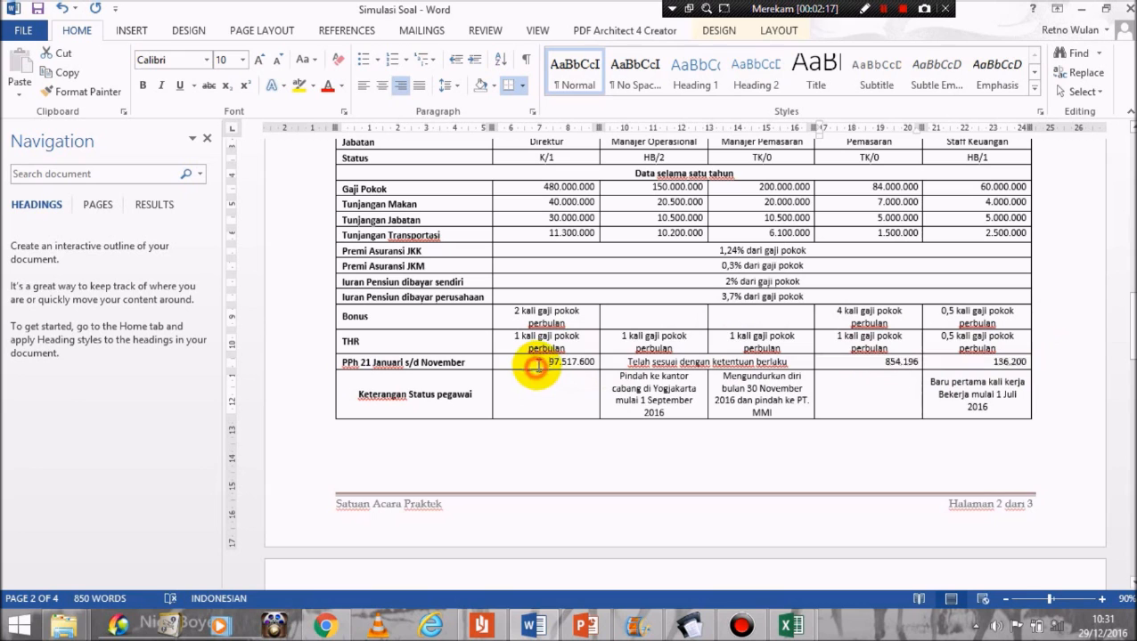
drag(535, 366, 704, 364)
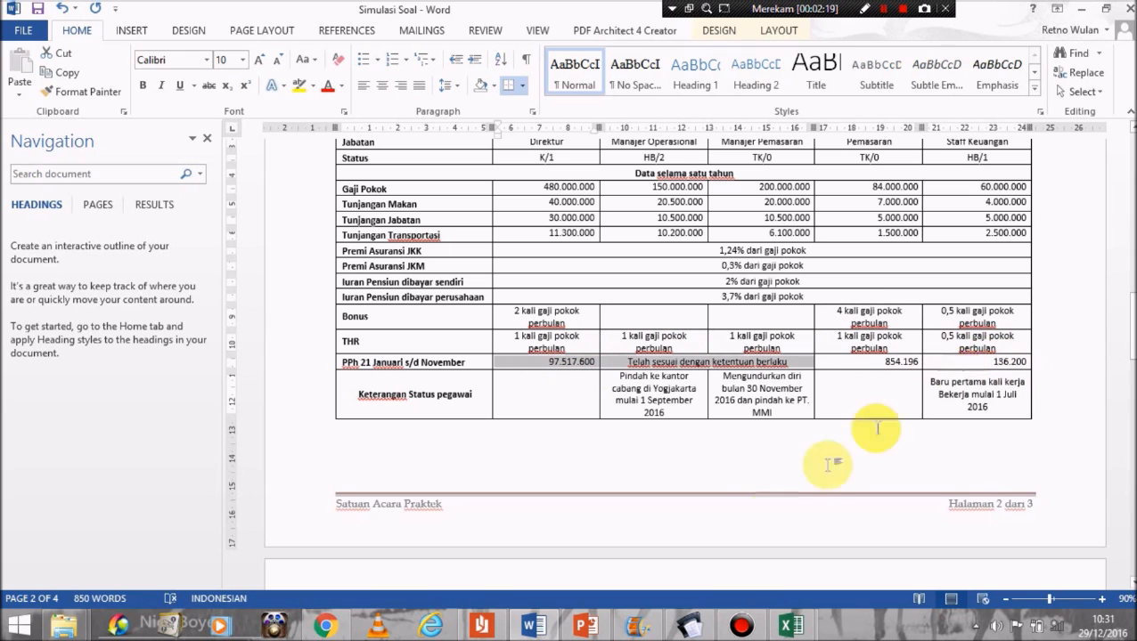
click(791, 626)
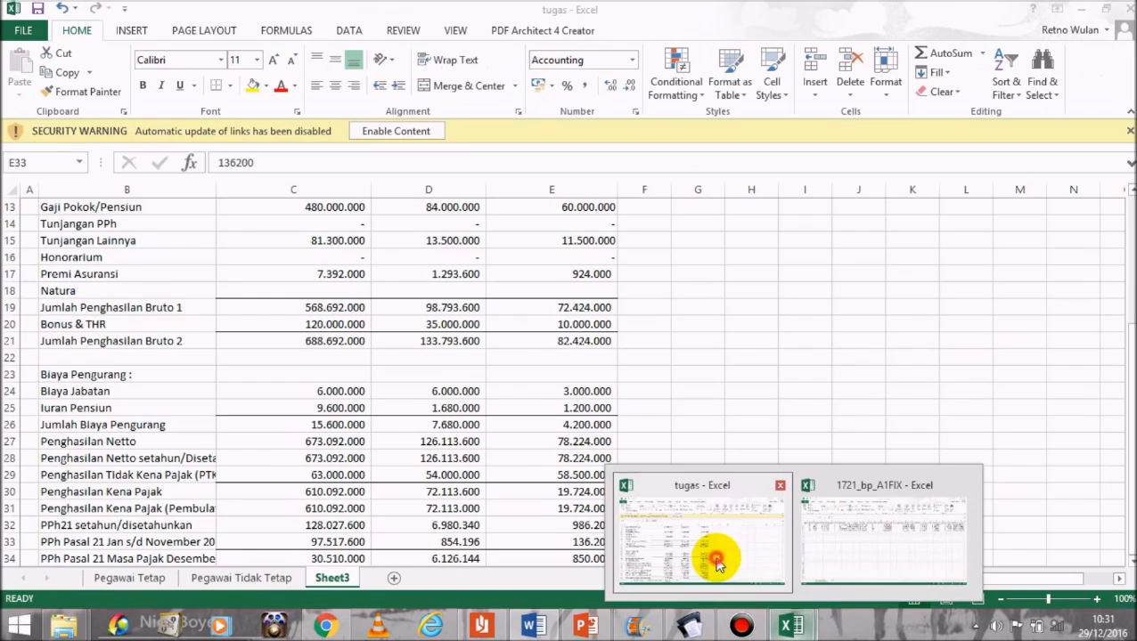
click(720, 563)
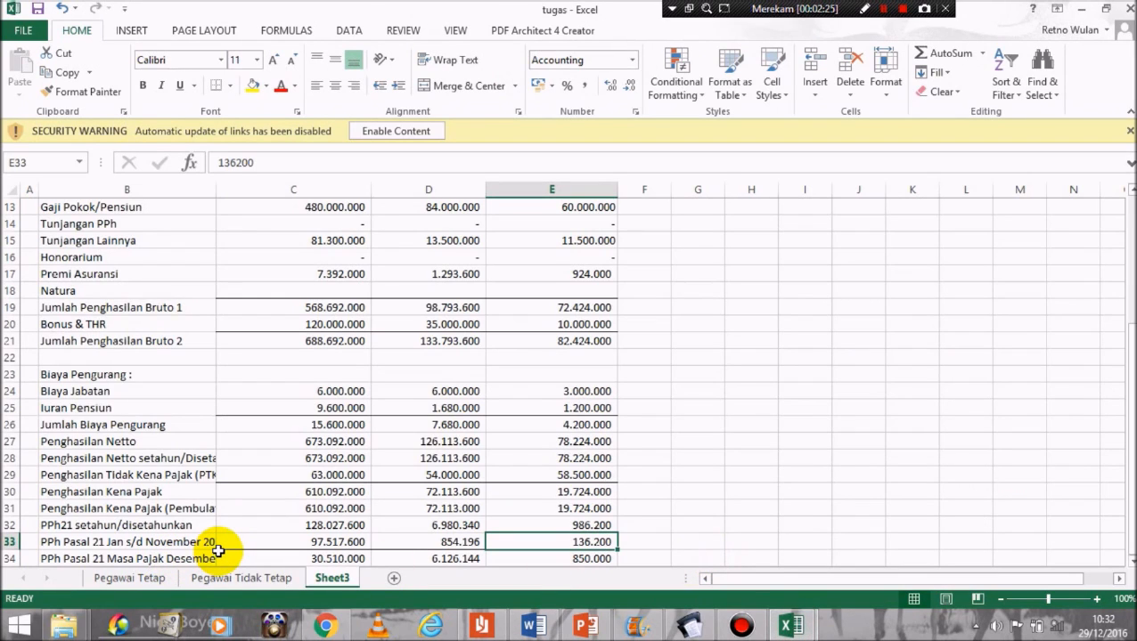
Step: Step through column C and across C34:E34 to verify December PPh formulas, then switch to eSPT Masa 21
click(285, 545)
key(Up)
key(Up)
key(Up)
key(Up)
key(Up)
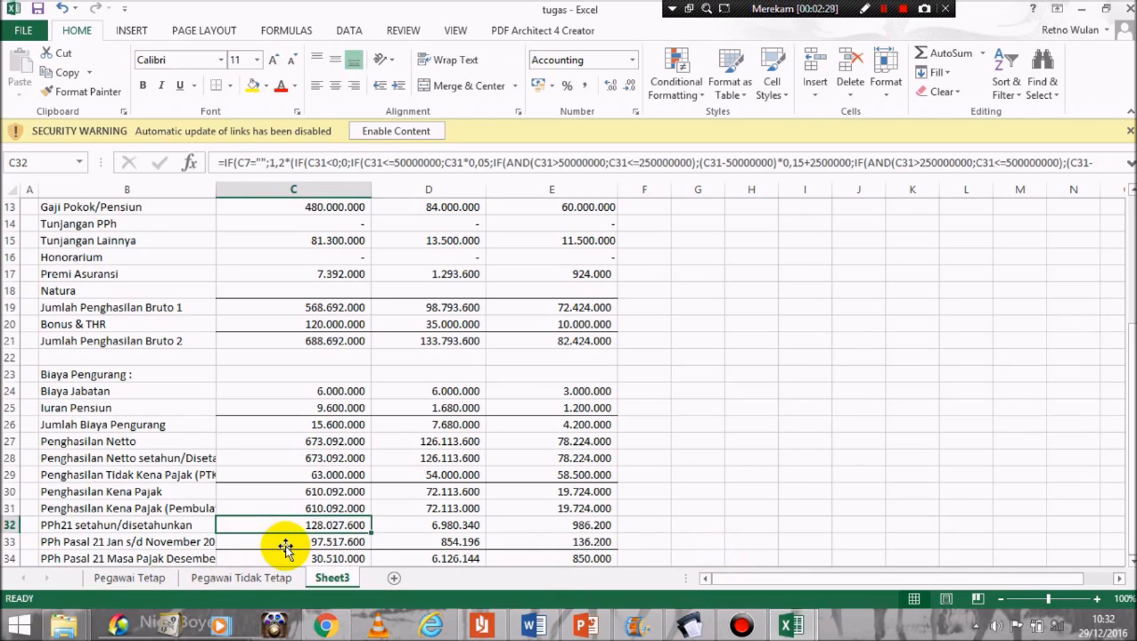
key(Up)
key(Up)
key(Up)
key(Up)
key(Up)
key(Down)
key(Down)
key(Down)
key(Down)
key(Down)
key(Down)
key(Down)
key(Down)
key(Down)
key(Down)
key(Down)
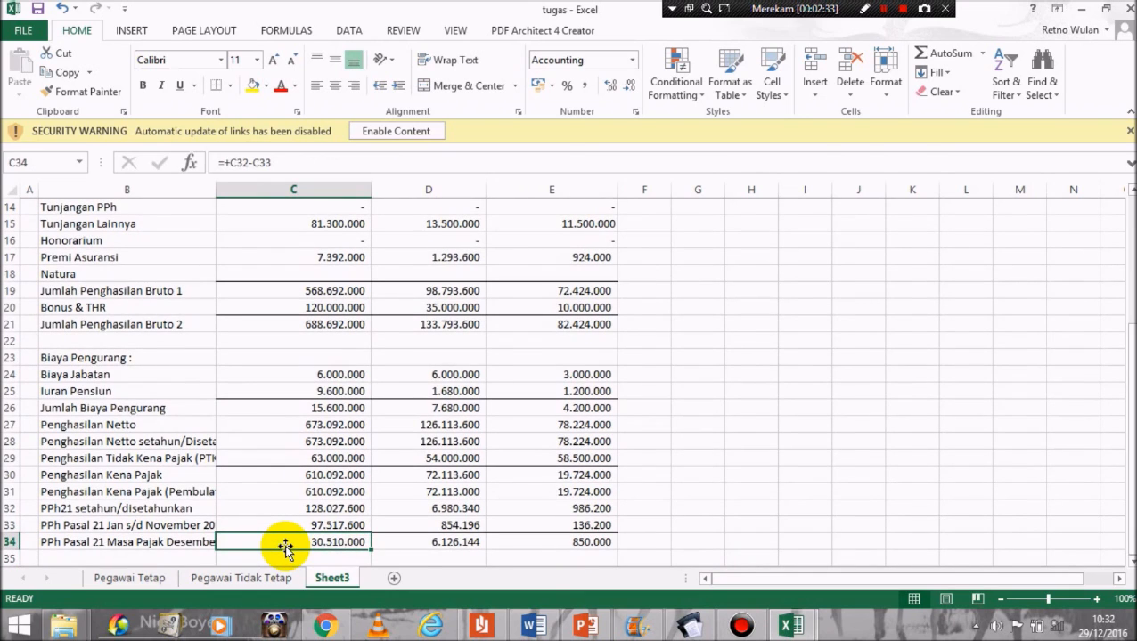
key(Right)
key(Right)
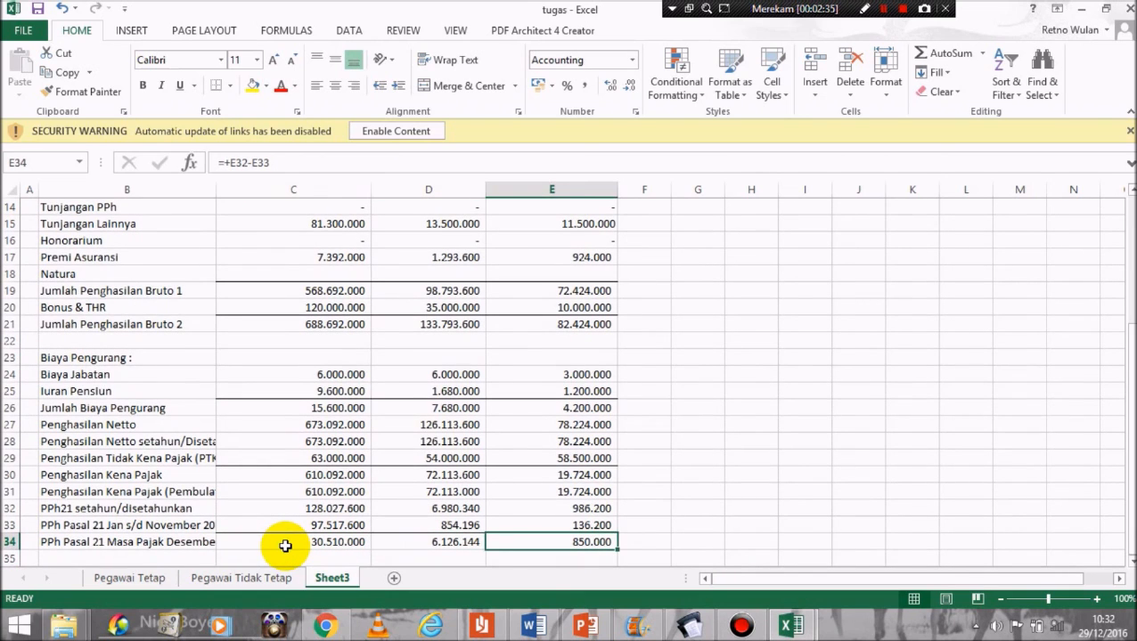
key(Left)
key(Left)
key(Right)
key(Right)
key(Right)
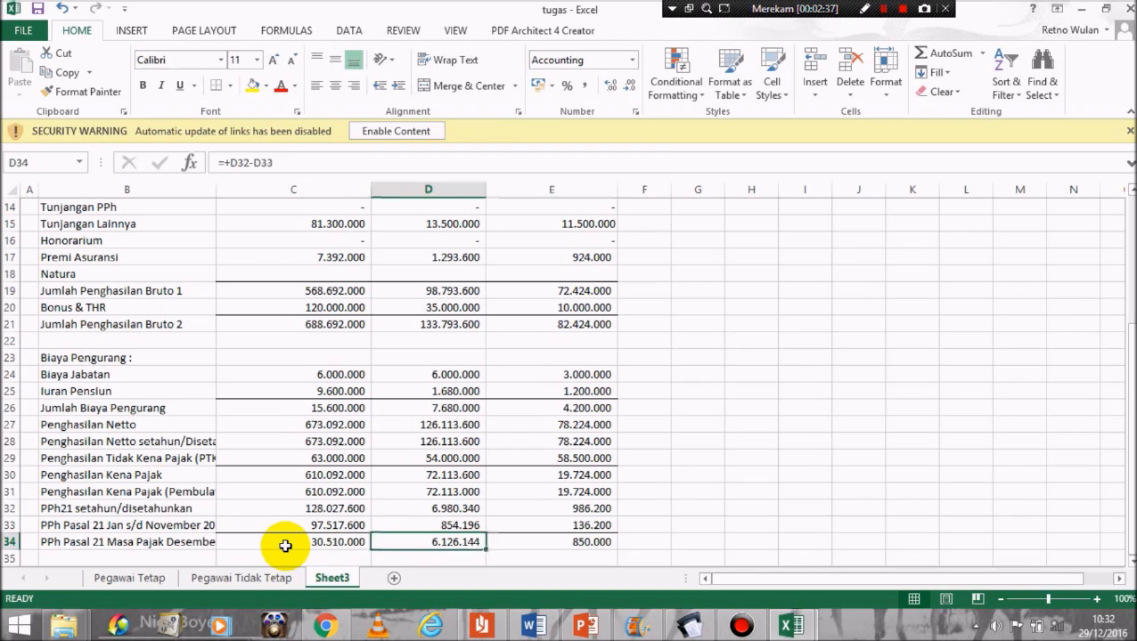
key(Left)
key(Left)
key(Left)
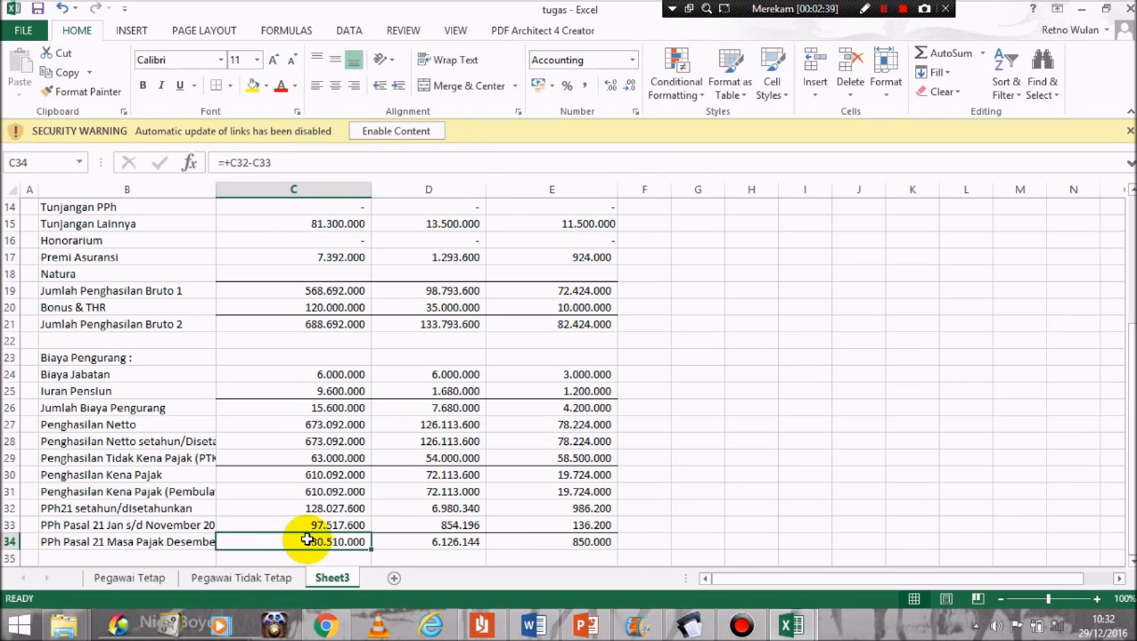
mouse_move(704, 631)
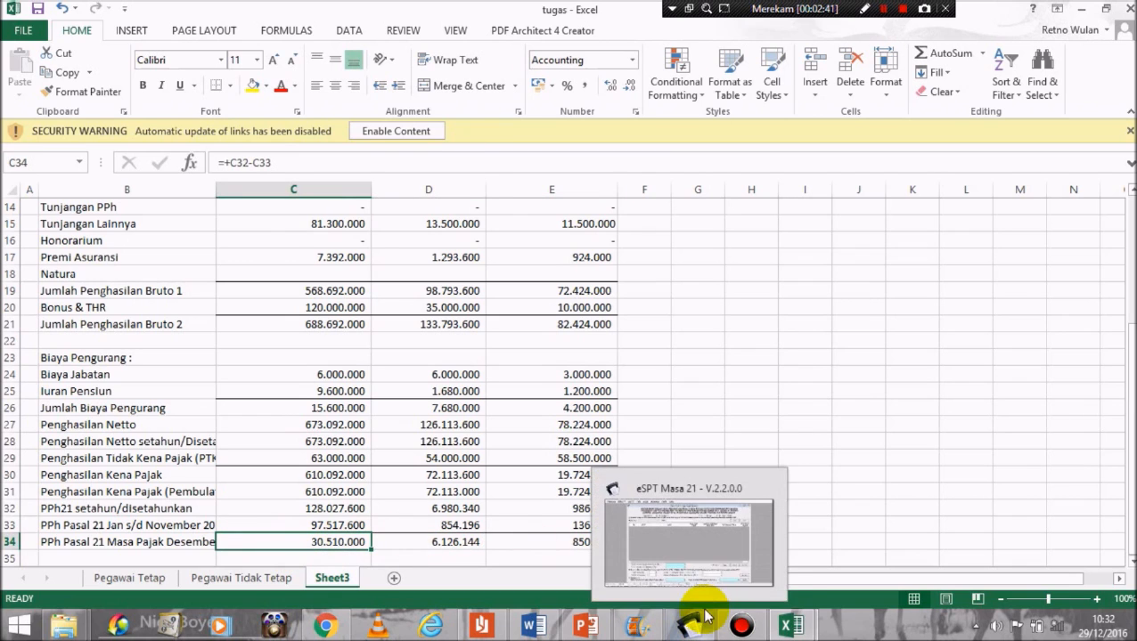
click(702, 540)
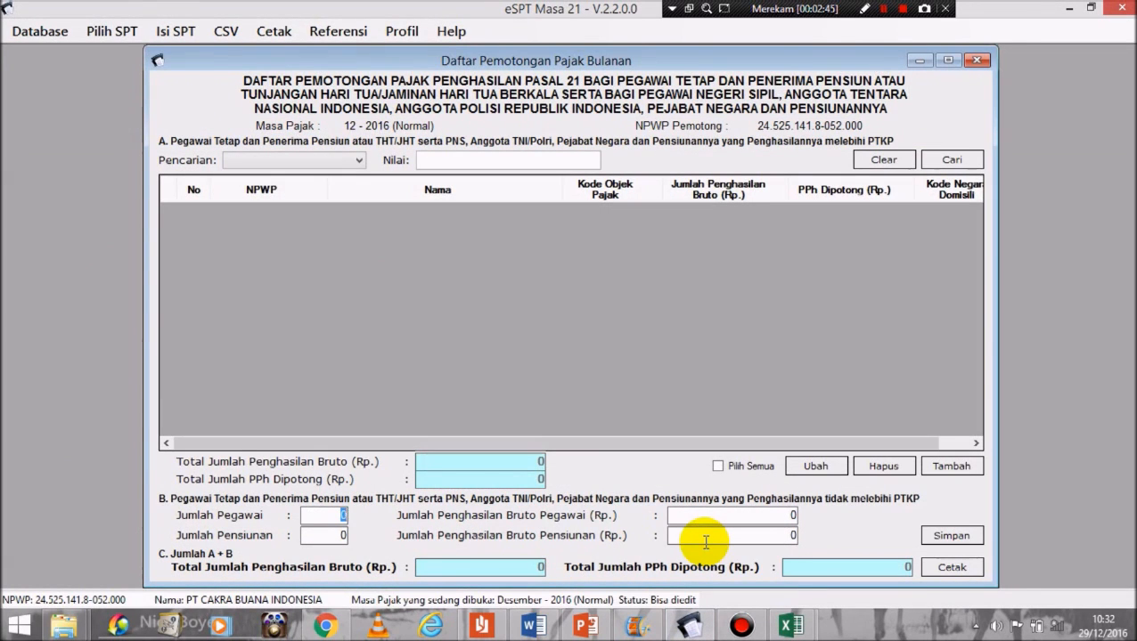
Step: Add a new withholding entry and paste the first employee's NPWP copied from cell C7
click(953, 468)
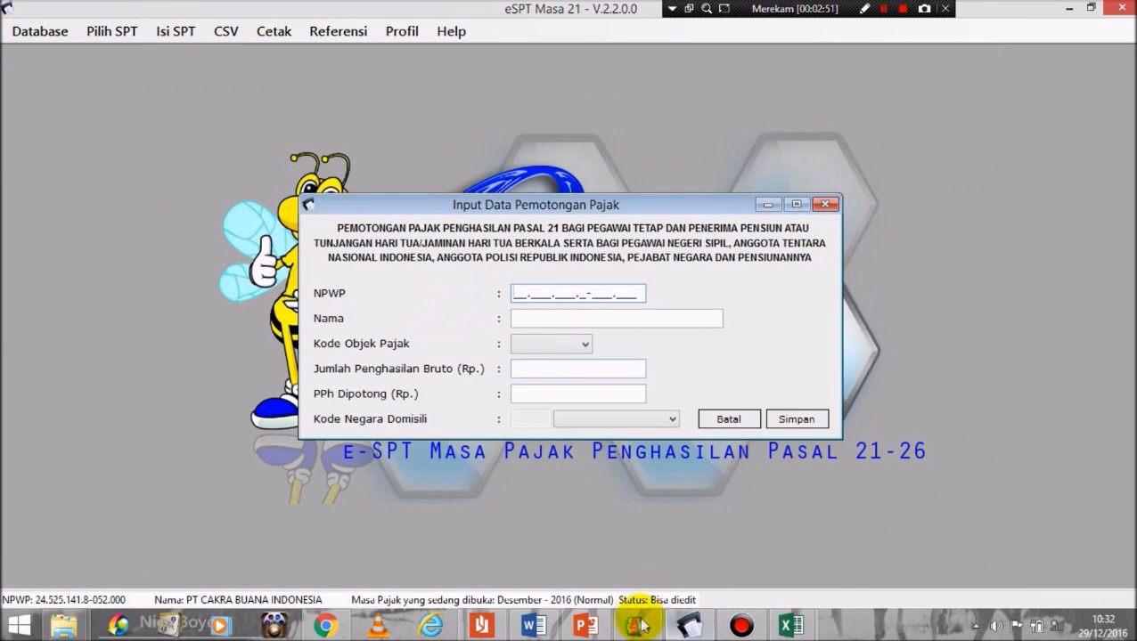
click(791, 627)
click(772, 558)
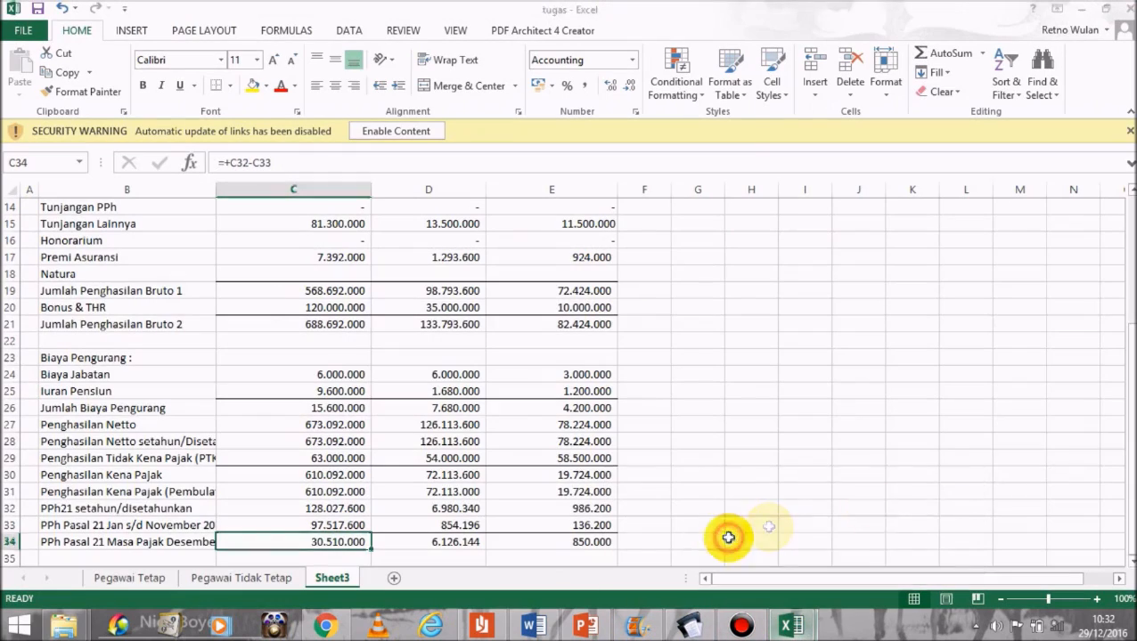
drag(1126, 393, 1128, 303)
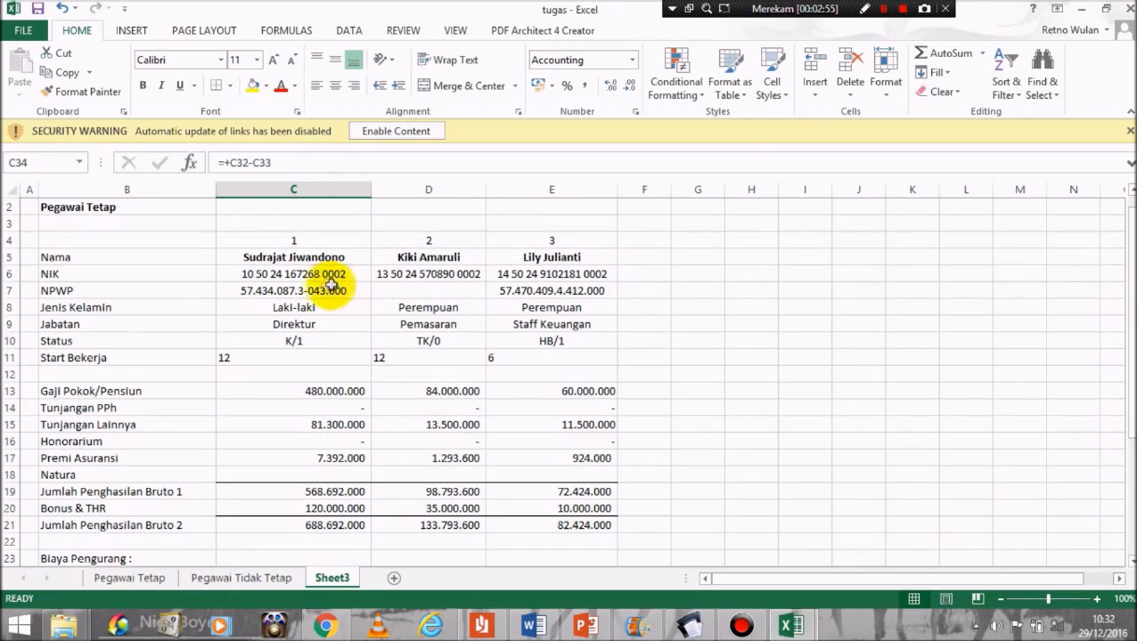
click(314, 292)
key(ctrl+c)
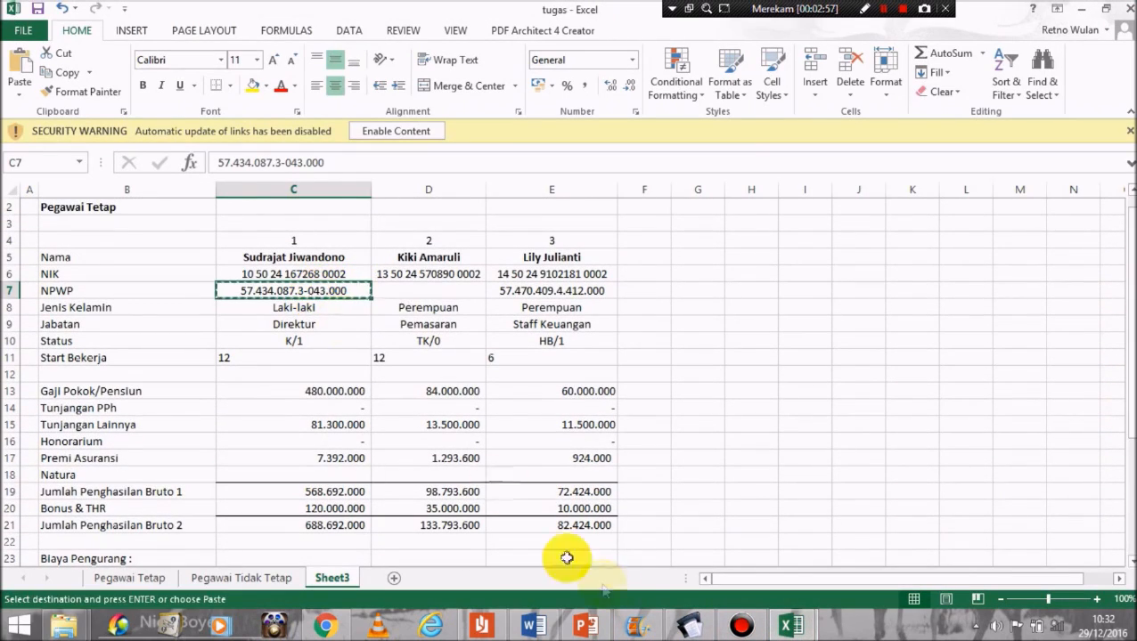
click(688, 626)
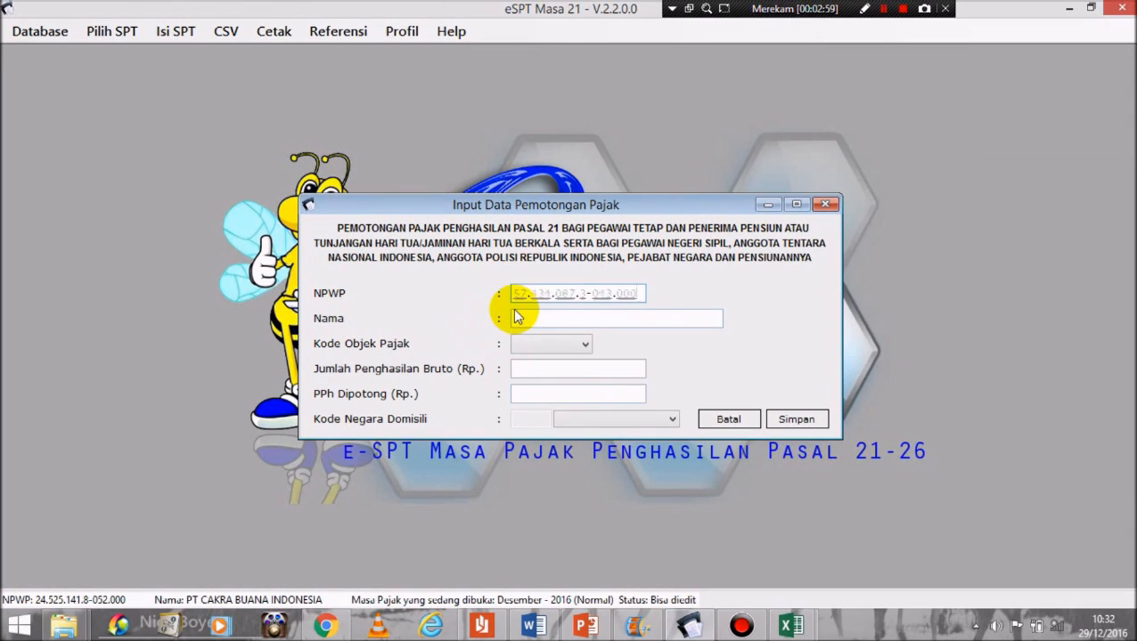
key(ctrl+v)
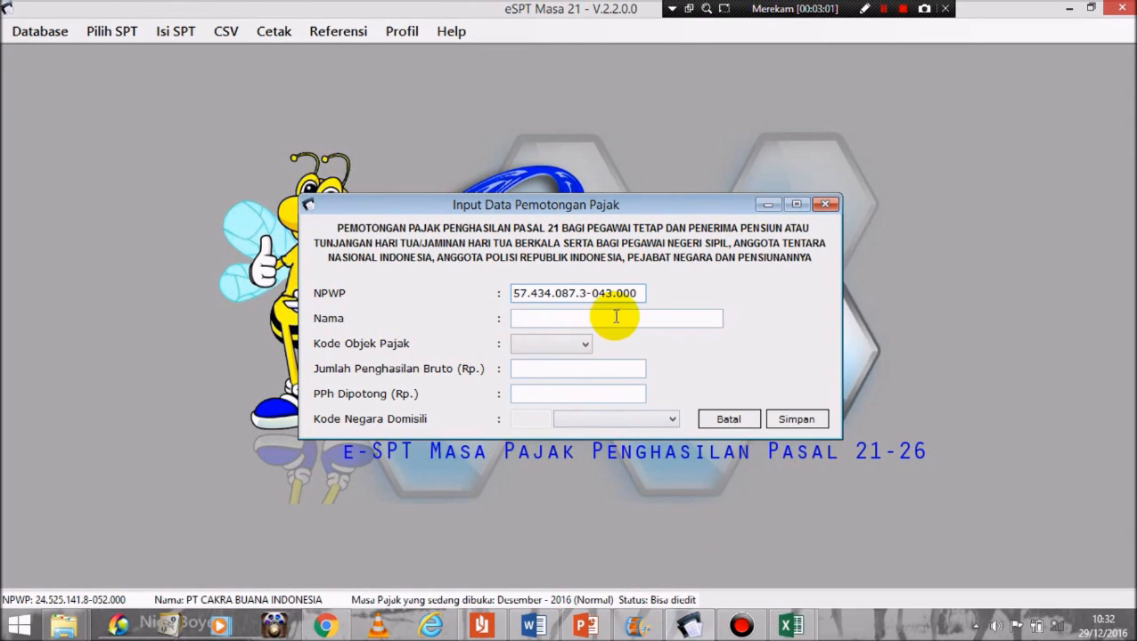
Step: Type the first employee's full name into Nama, checking it against the tugas workbook
click(615, 319)
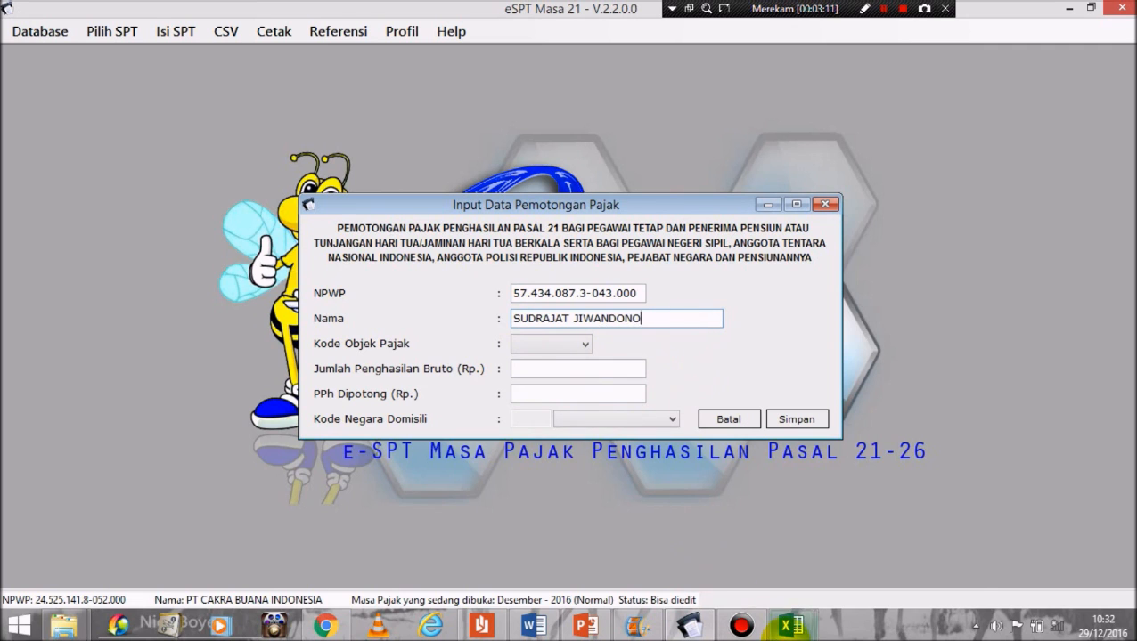
click(791, 626)
click(736, 537)
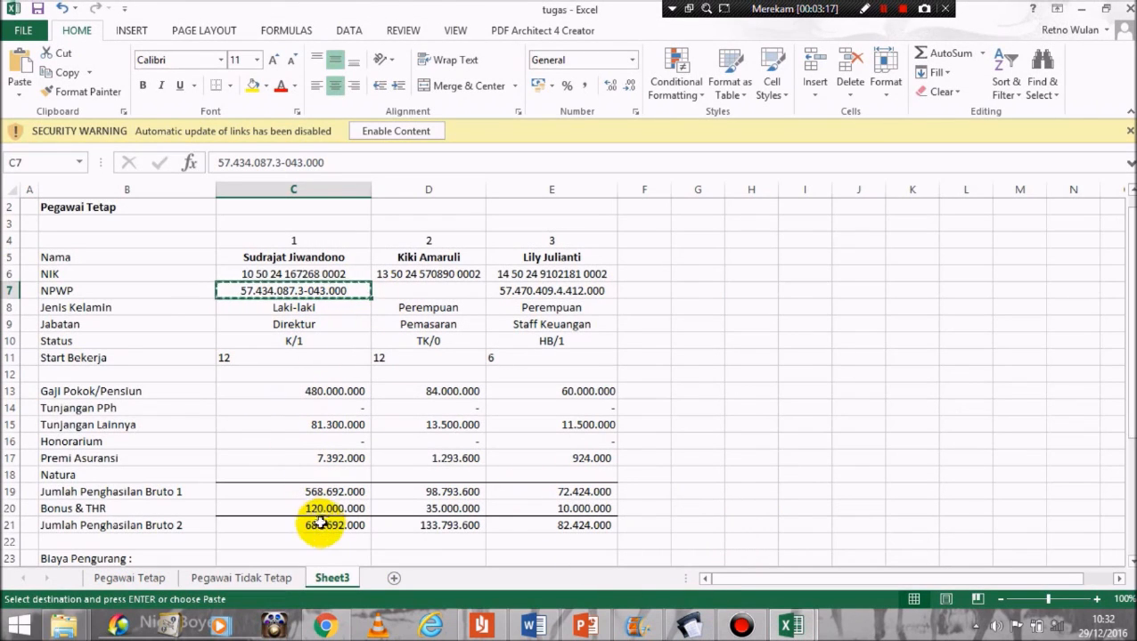
click(691, 626)
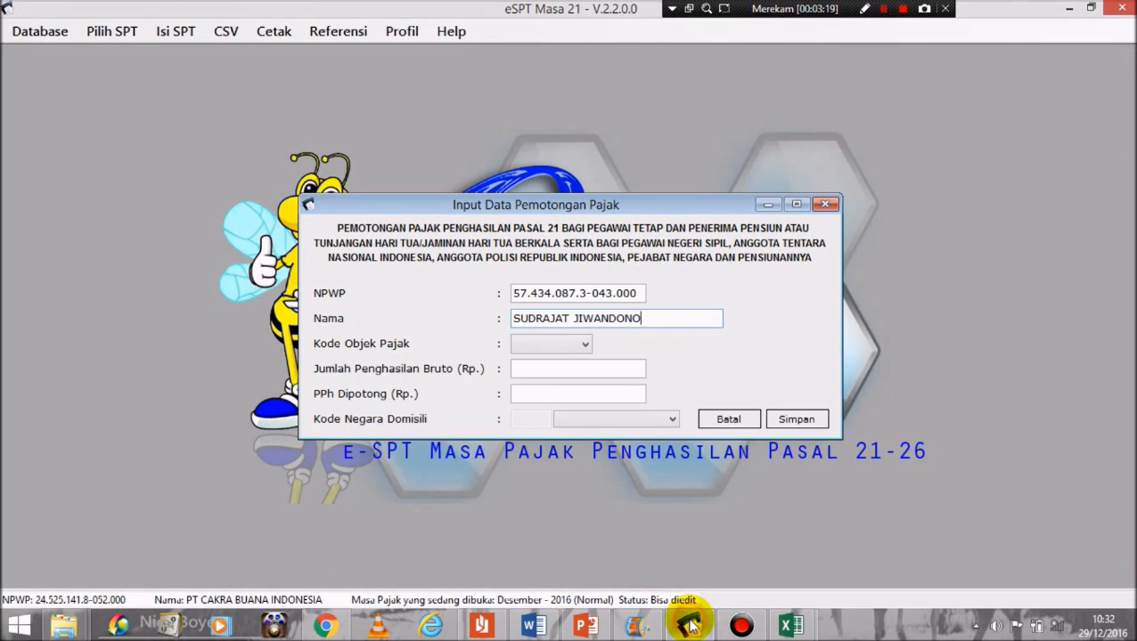
click(556, 345)
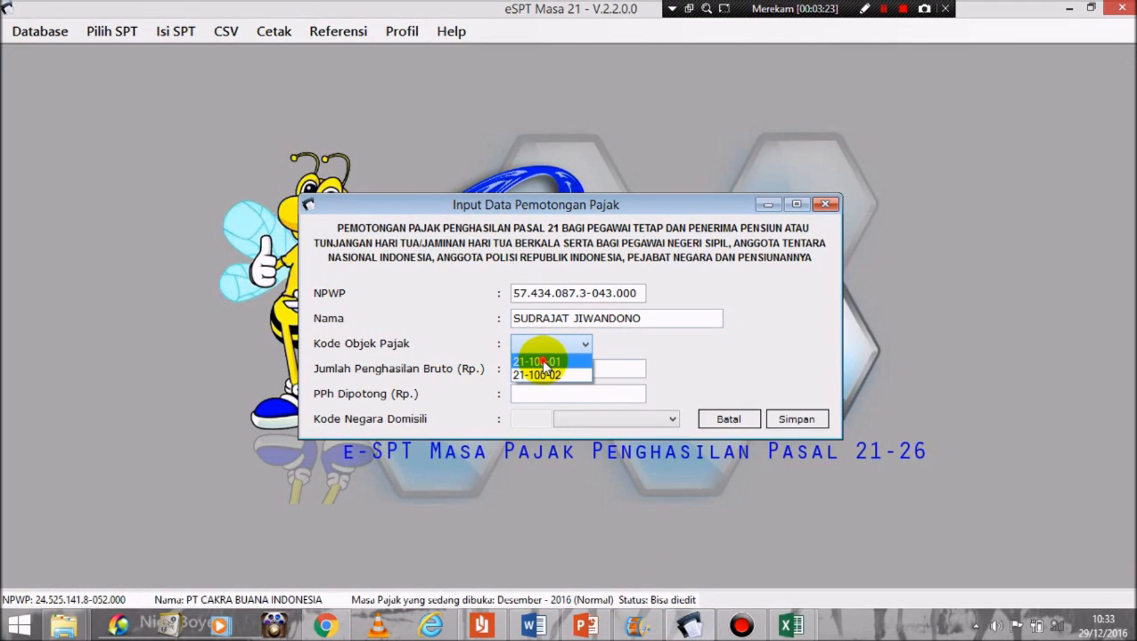
Step: Choose tax object code 21-100-01 and enter gross income 688.692.000 copied from cell C21
click(544, 363)
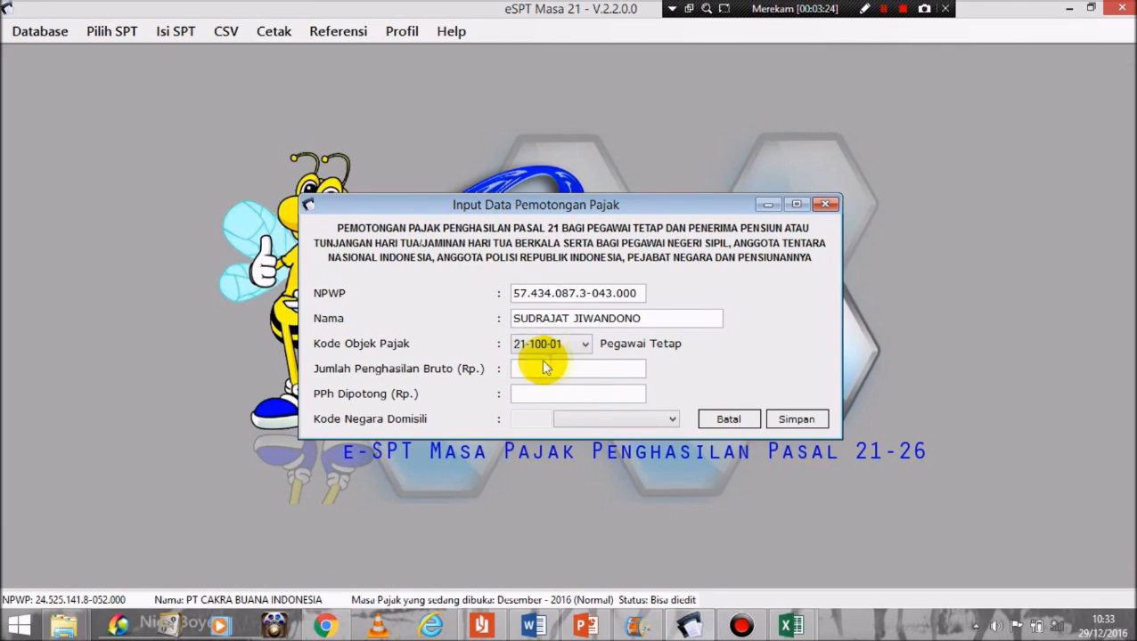
click(591, 365)
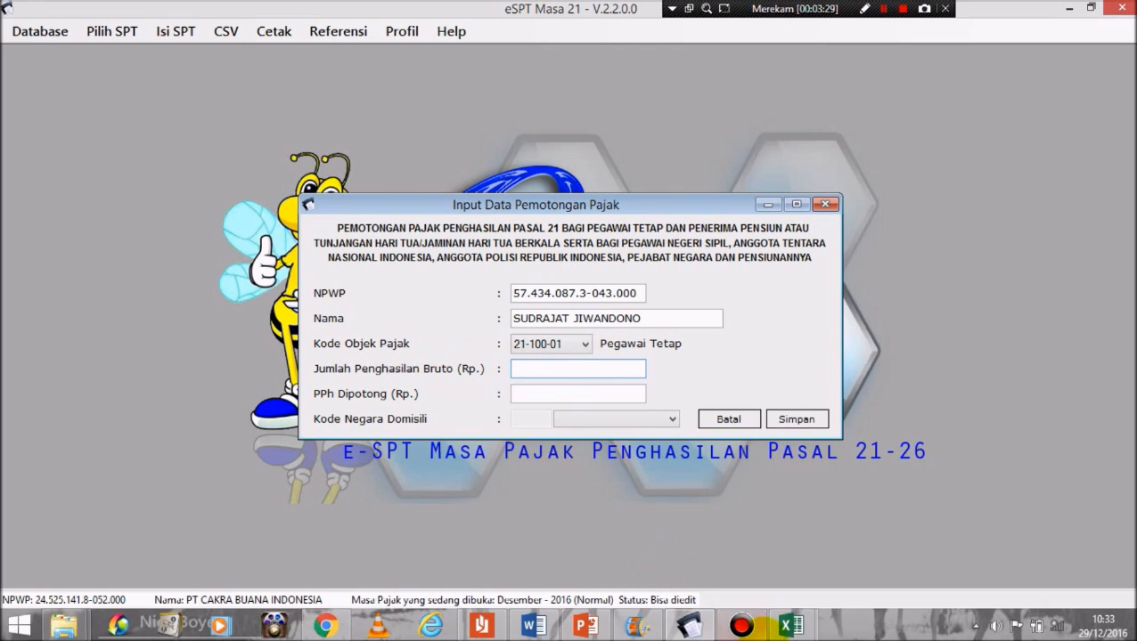
click(793, 627)
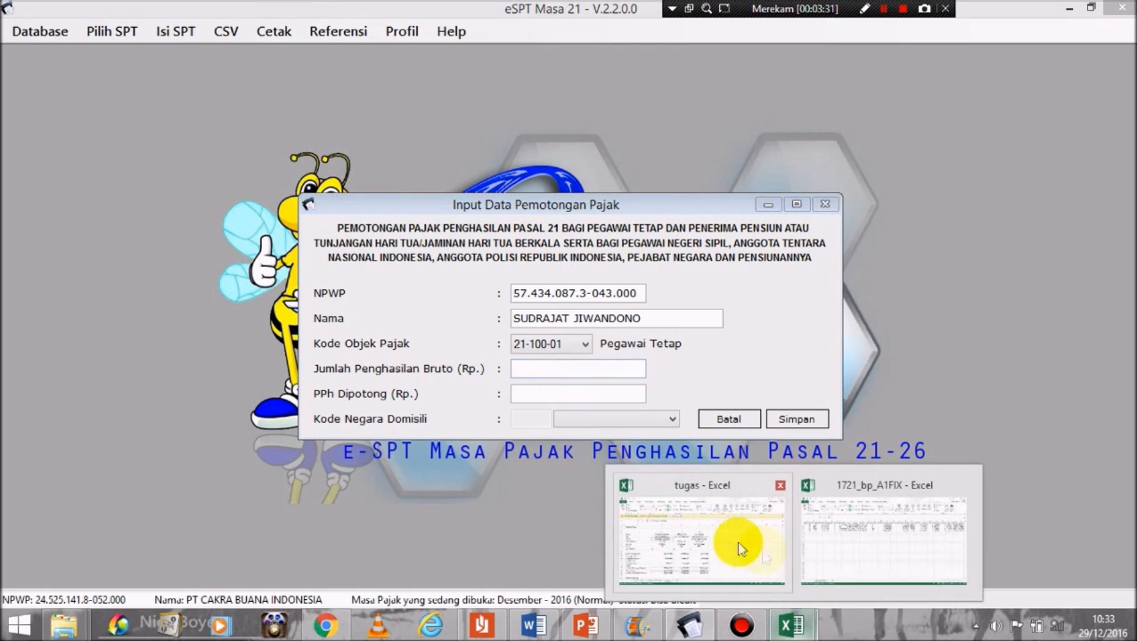
click(719, 541)
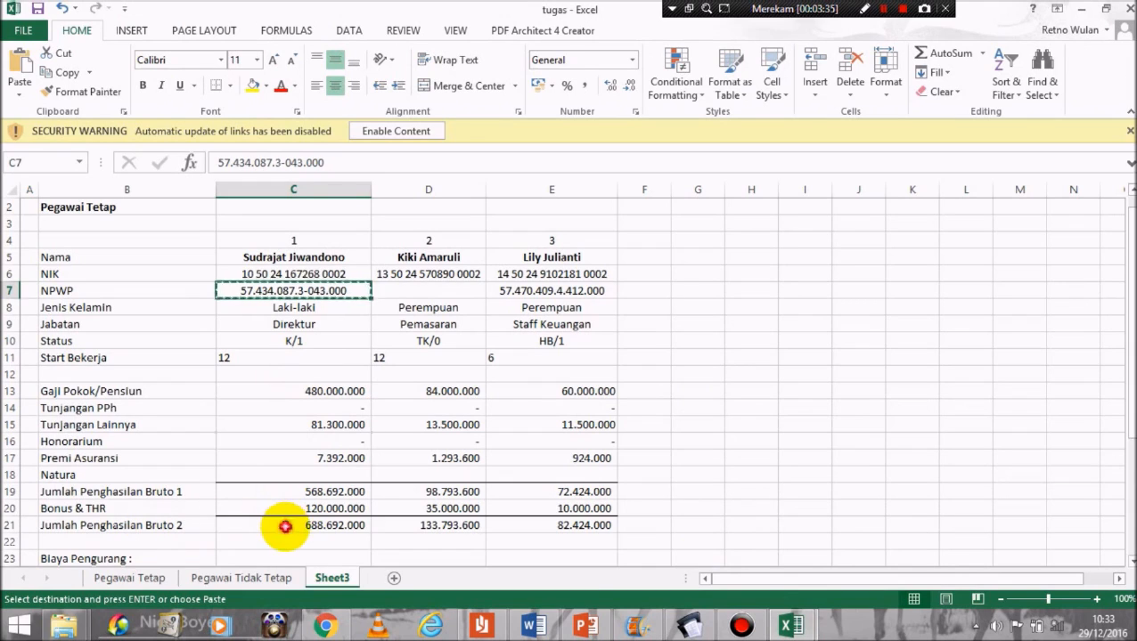
click(285, 526)
key(ctrl+c)
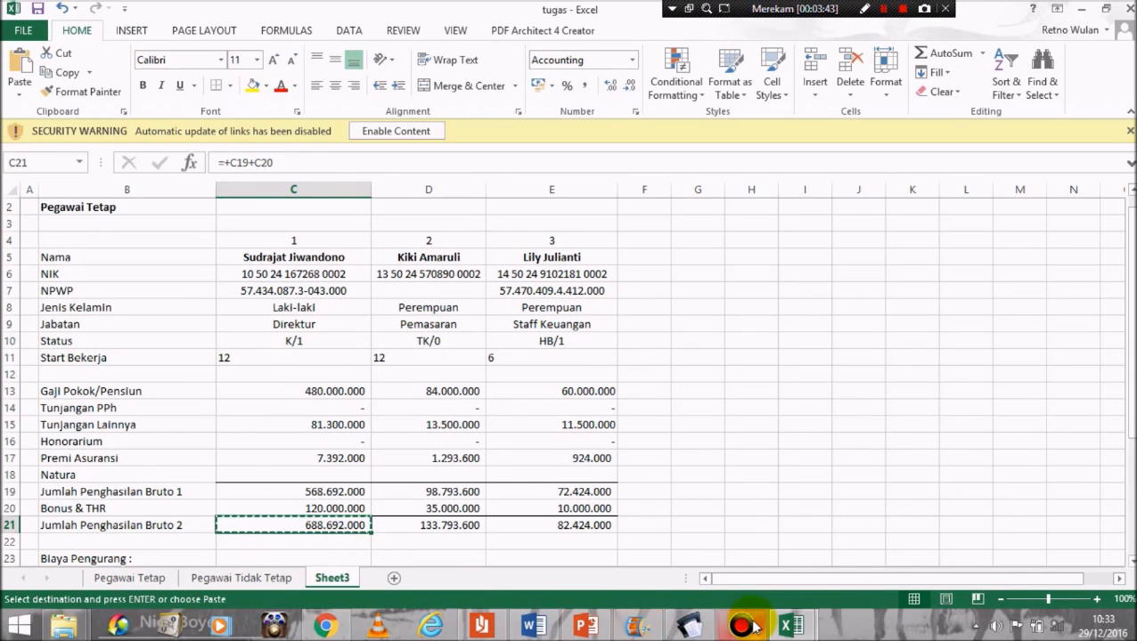
click(688, 627)
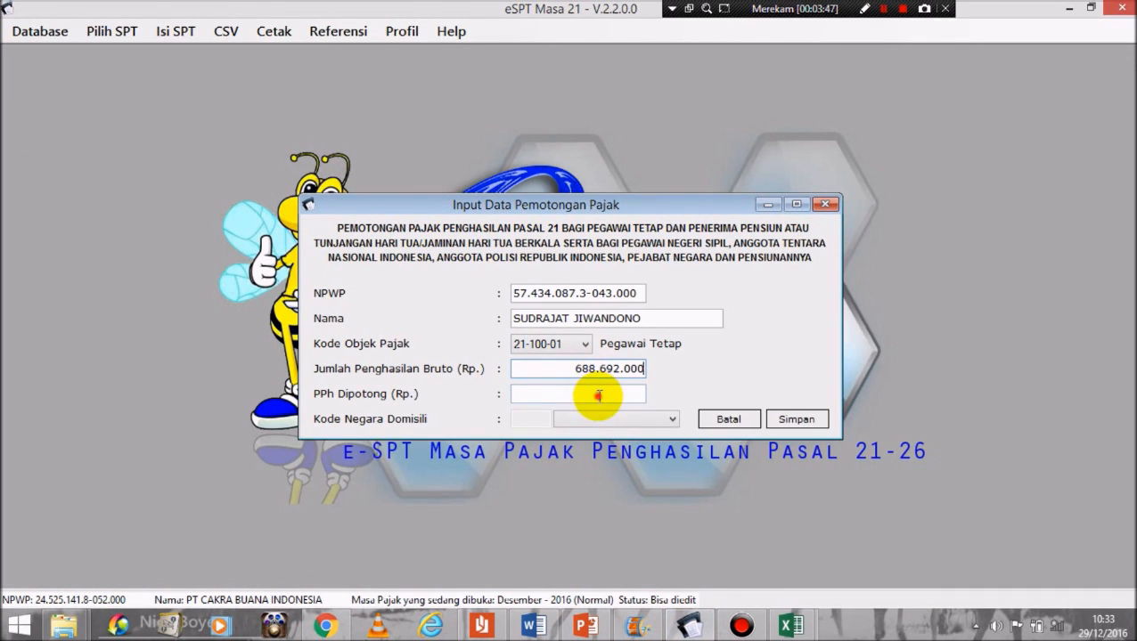
Step: Enter PPh withheld of 30.510.000 copied from cell C34
click(591, 392)
mouse_move(788, 632)
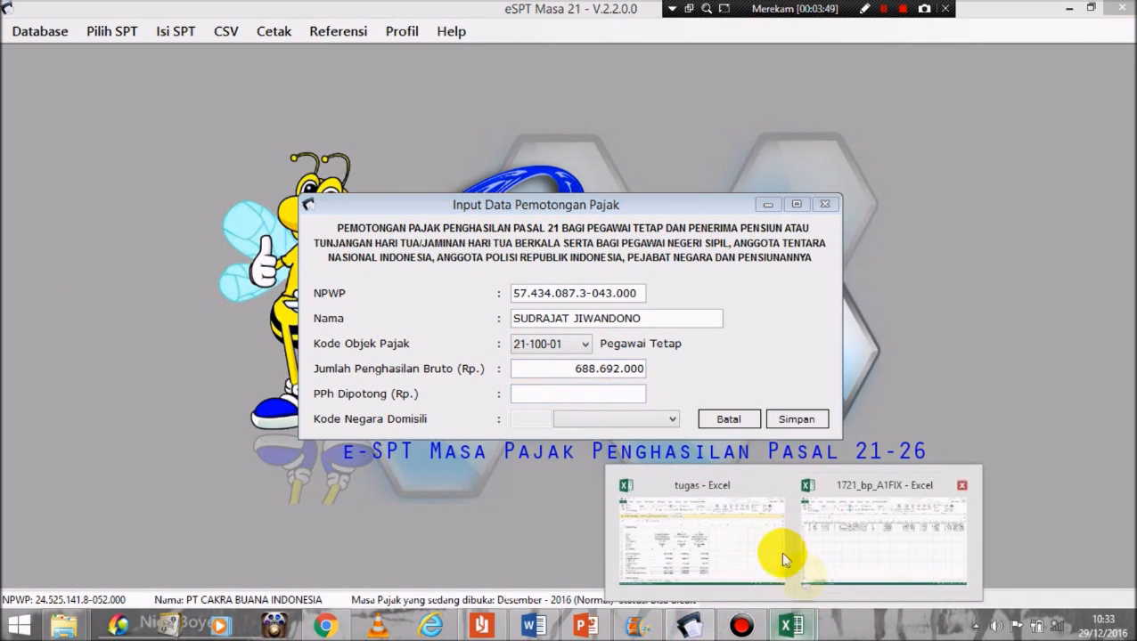
click(745, 527)
drag(1126, 356, 1119, 520)
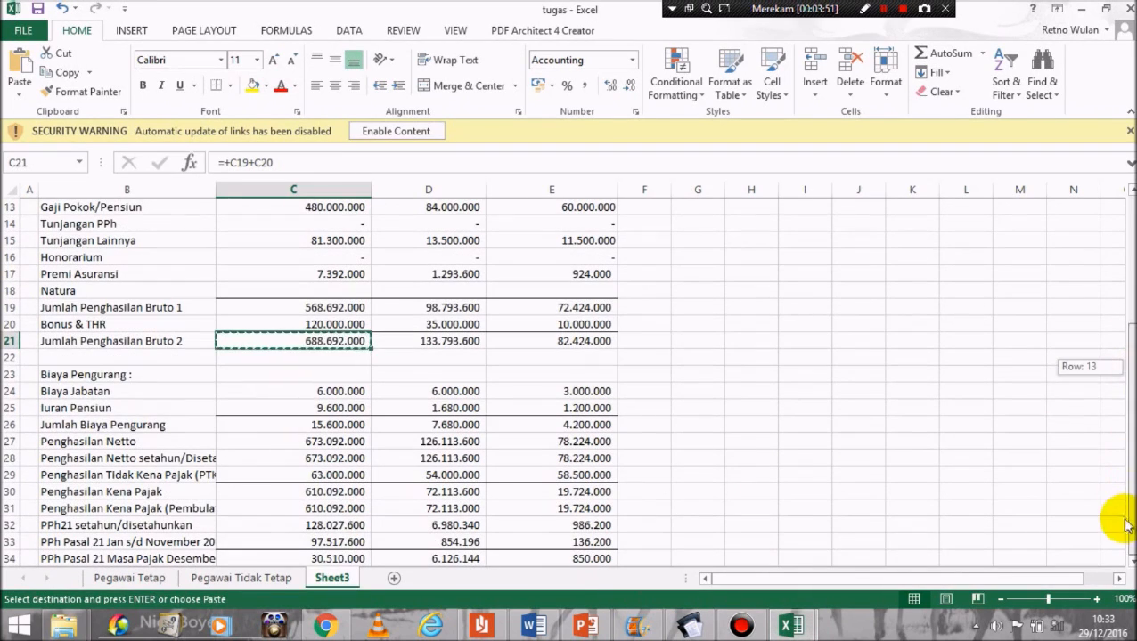
click(308, 558)
key(ctrl+c)
click(689, 626)
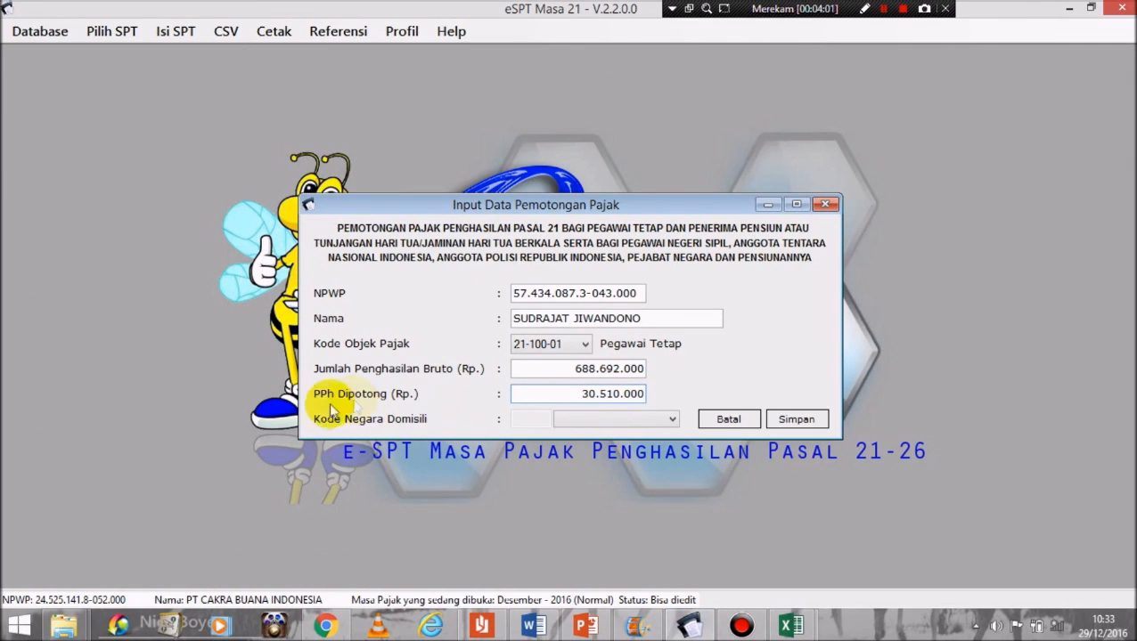
Step: Leave Kode Negara Domisili empty, save the entry and start a new blank record
click(613, 422)
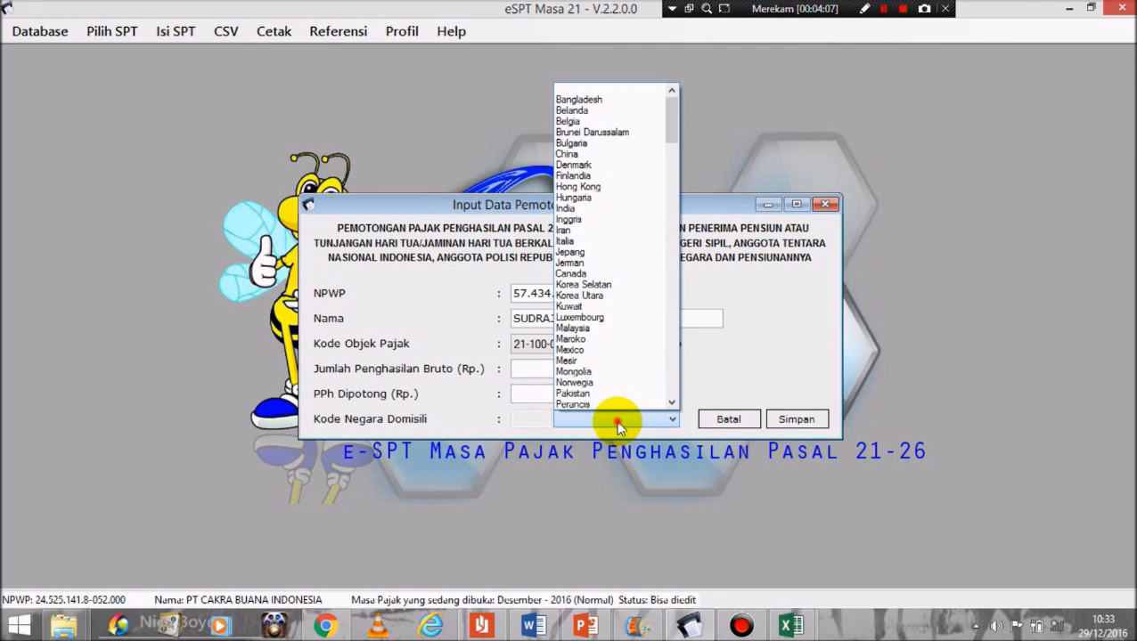
click(613, 421)
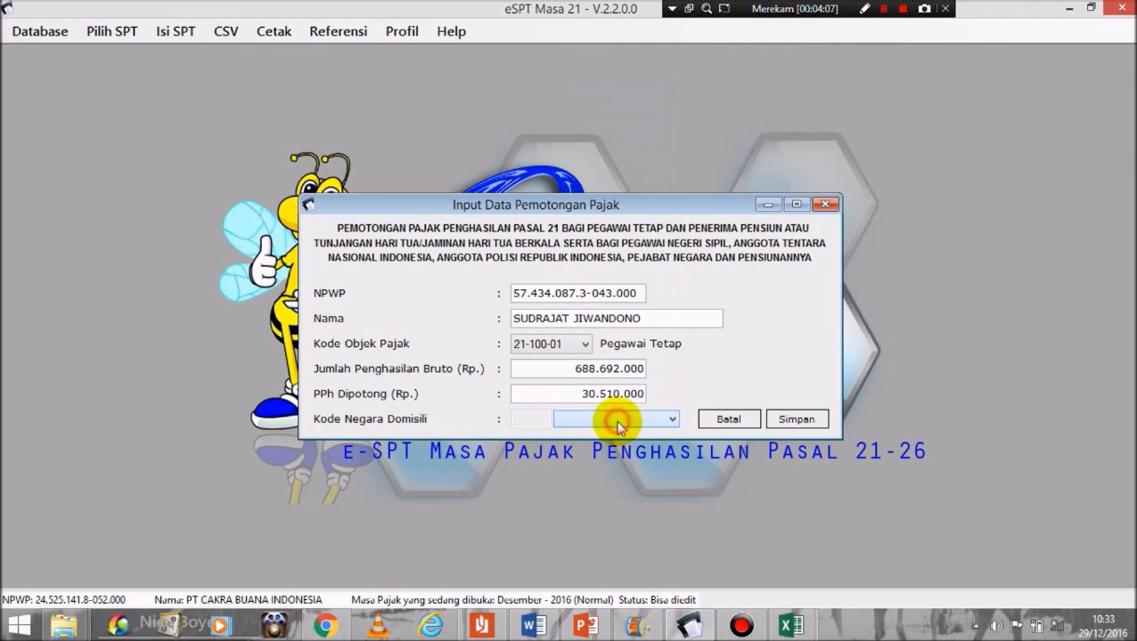
click(806, 421)
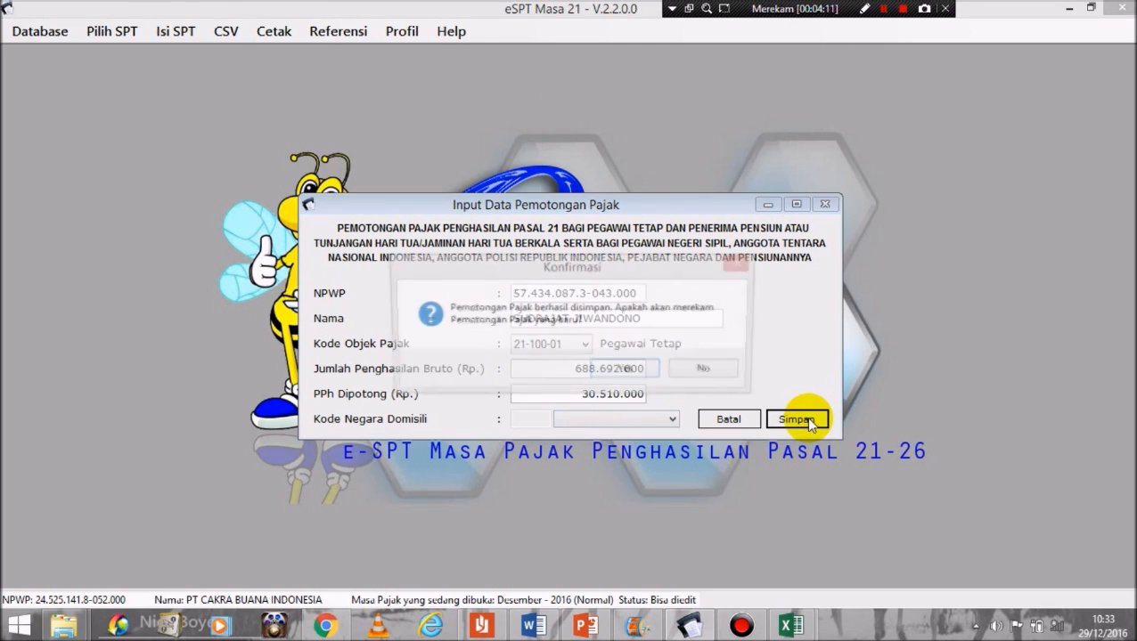
click(631, 367)
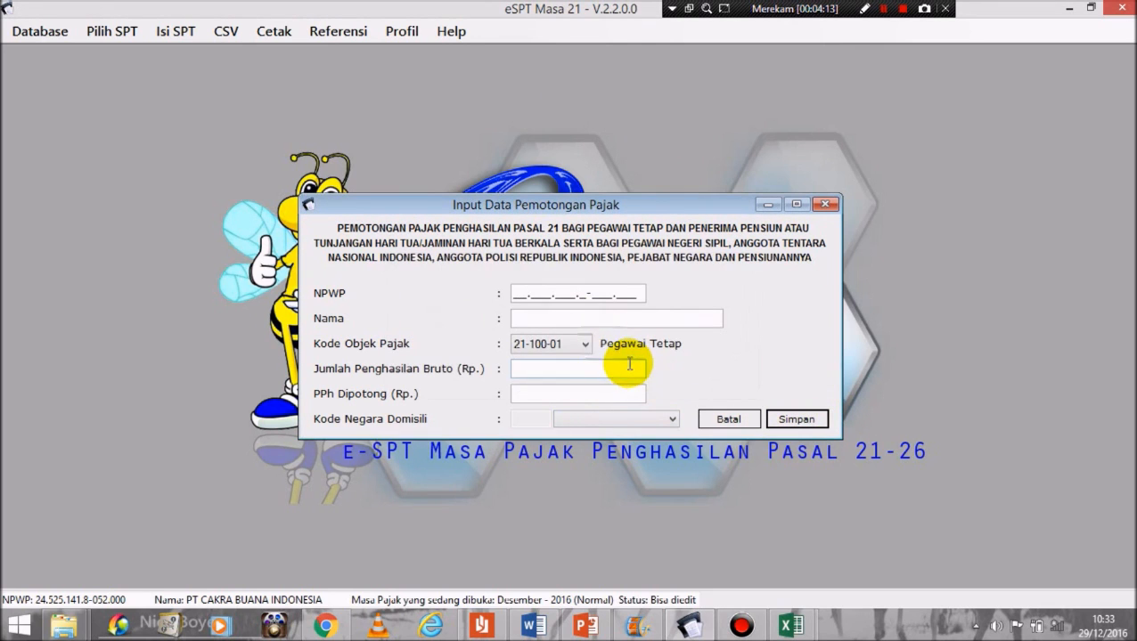
click(516, 292)
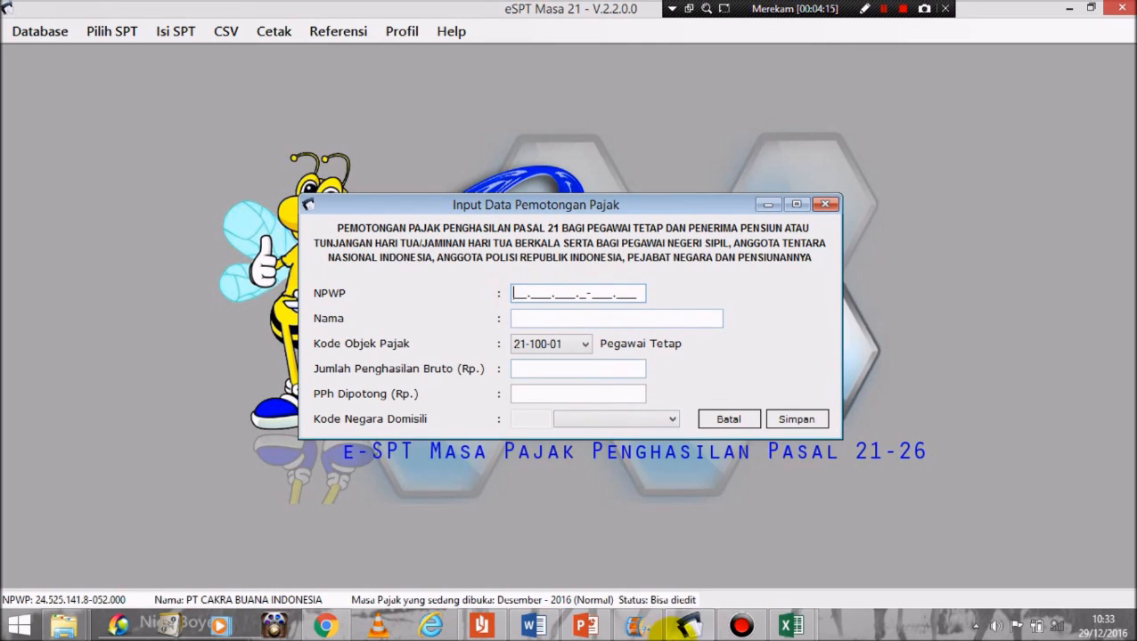
Step: Check the second employee's NPWP in the tugas workbook, then enter zero NPWP and the employee's name
click(792, 624)
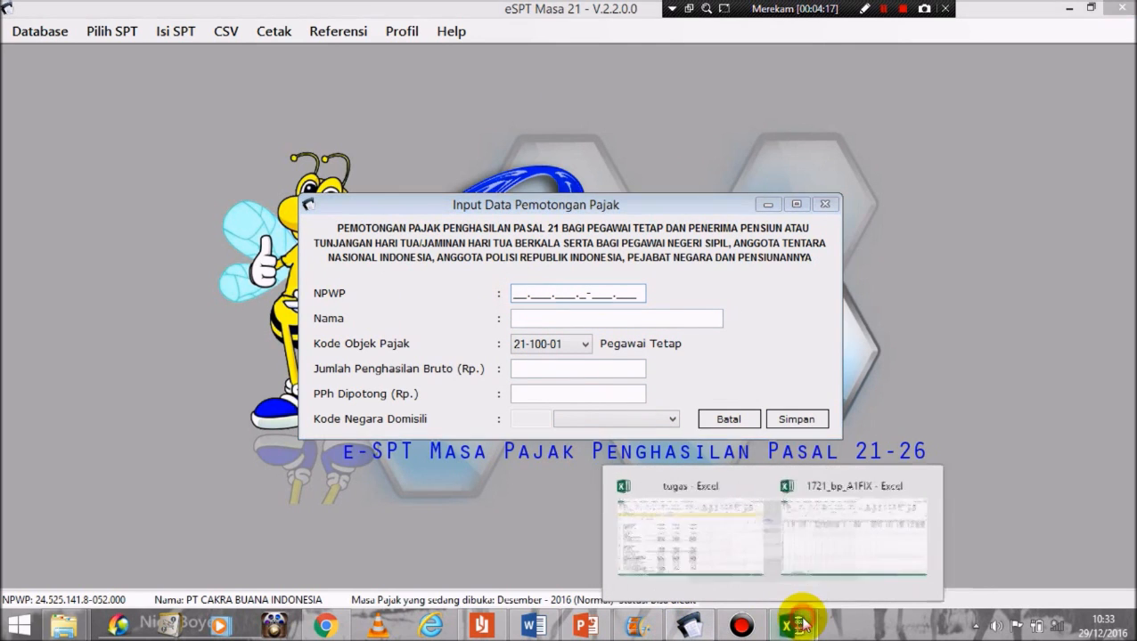
click(756, 548)
scroll(1109, 357, up, 4)
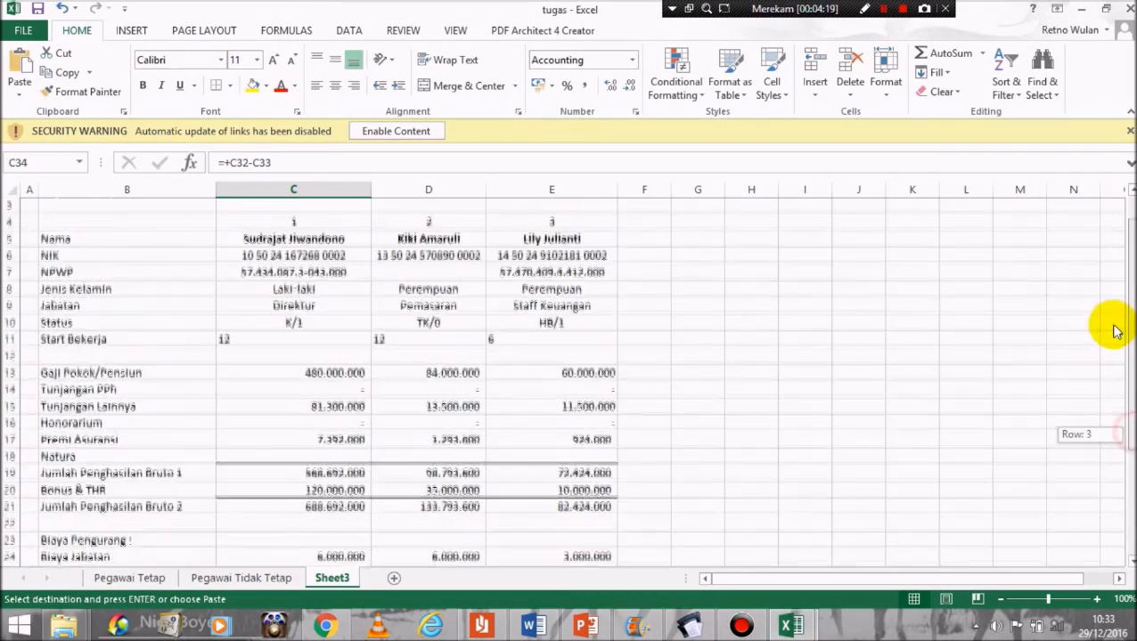
click(416, 270)
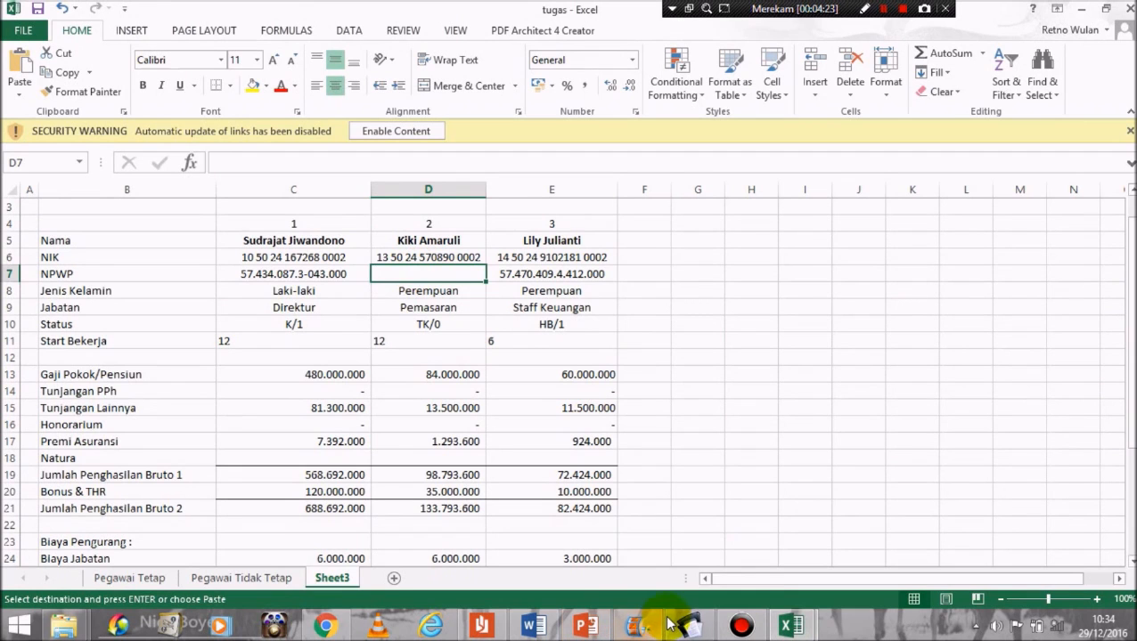
mouse_move(697, 629)
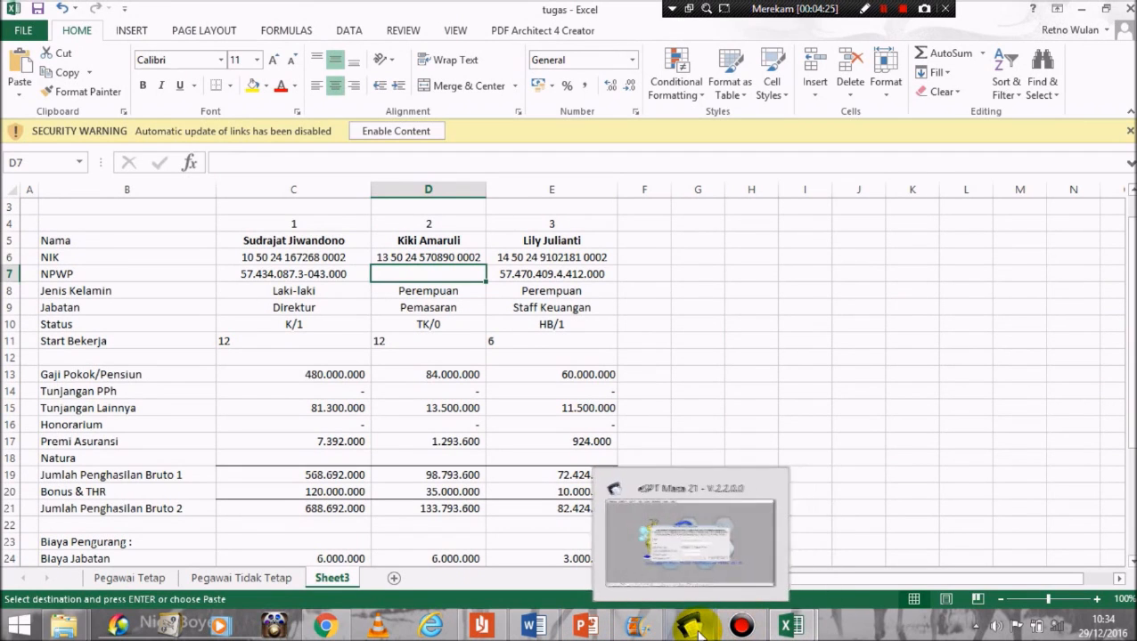
click(679, 548)
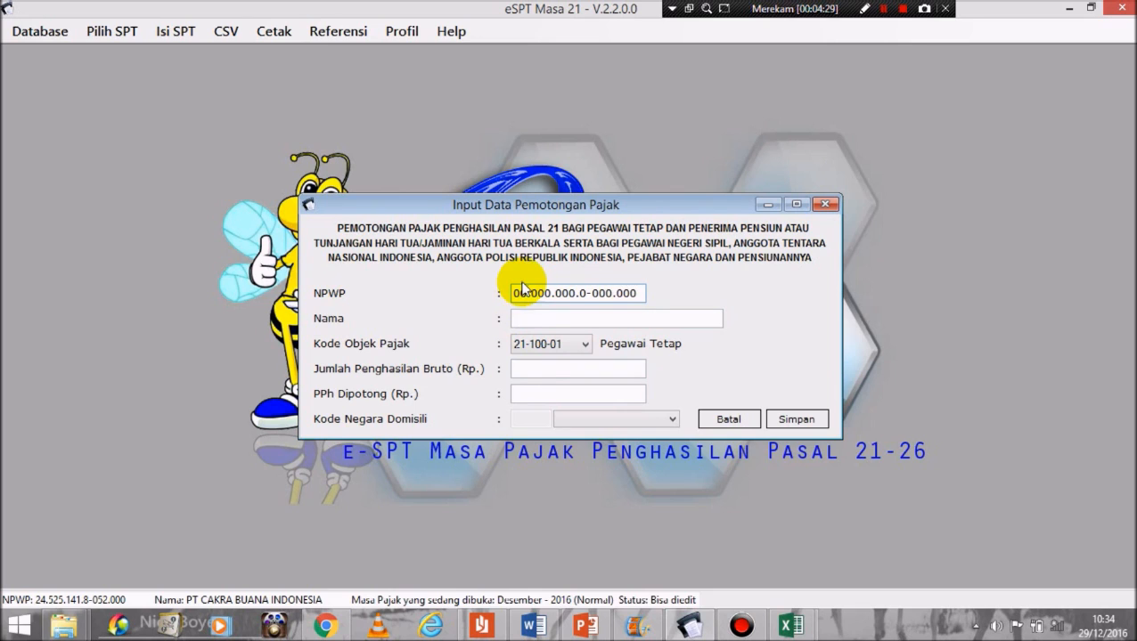
click(529, 318)
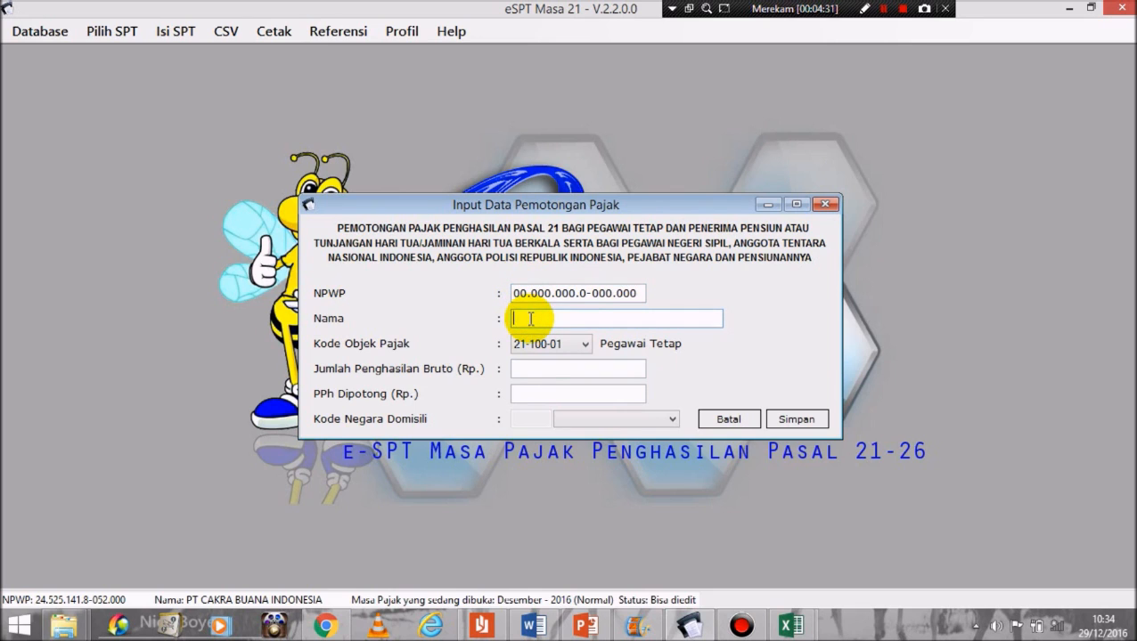
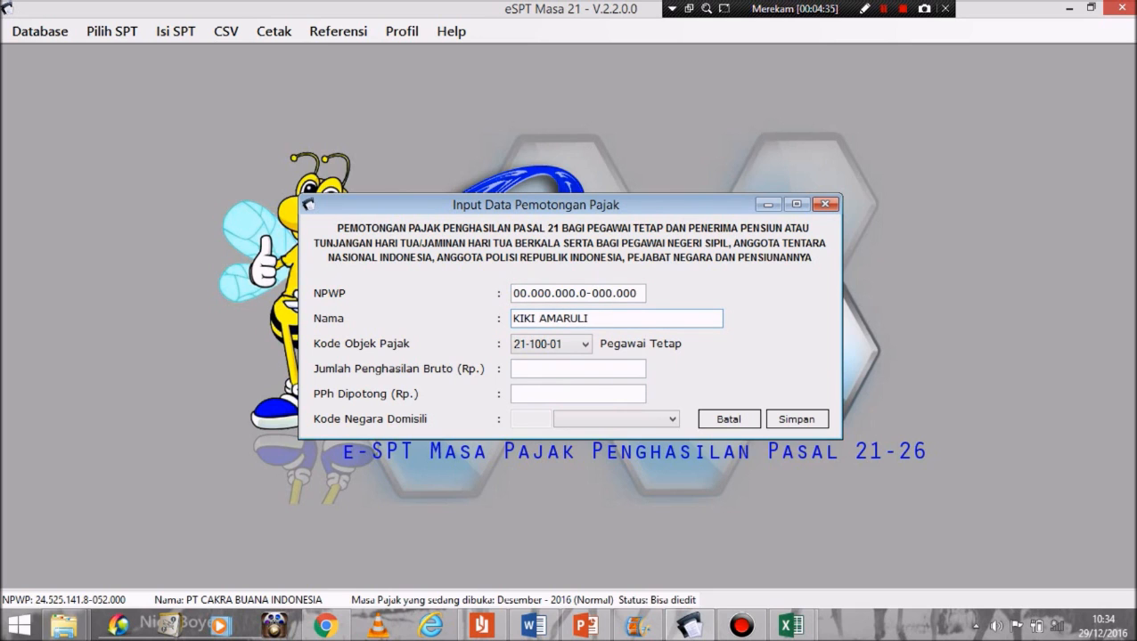
Step: Paste the gross income 133.793.600 from cell D21 into Bruto
click(793, 626)
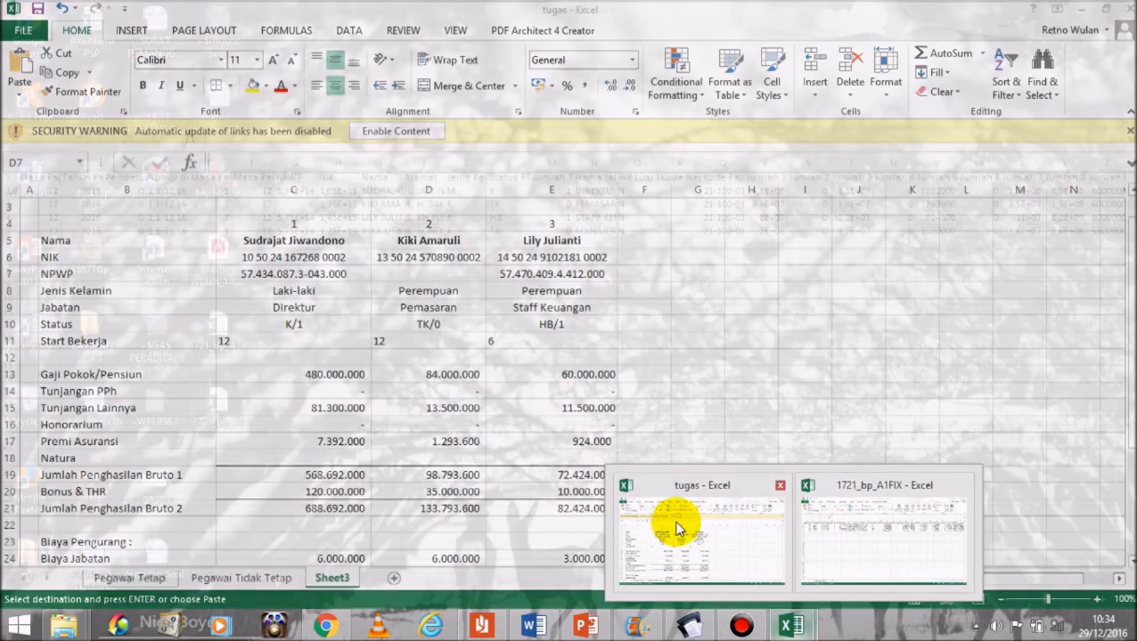
click(667, 522)
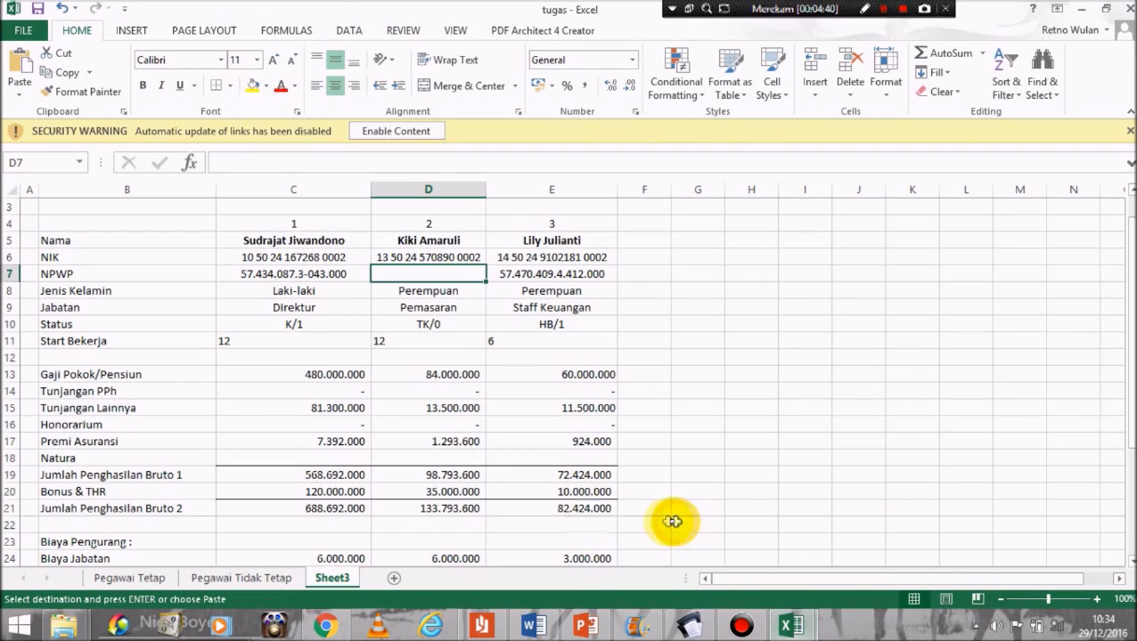
click(453, 508)
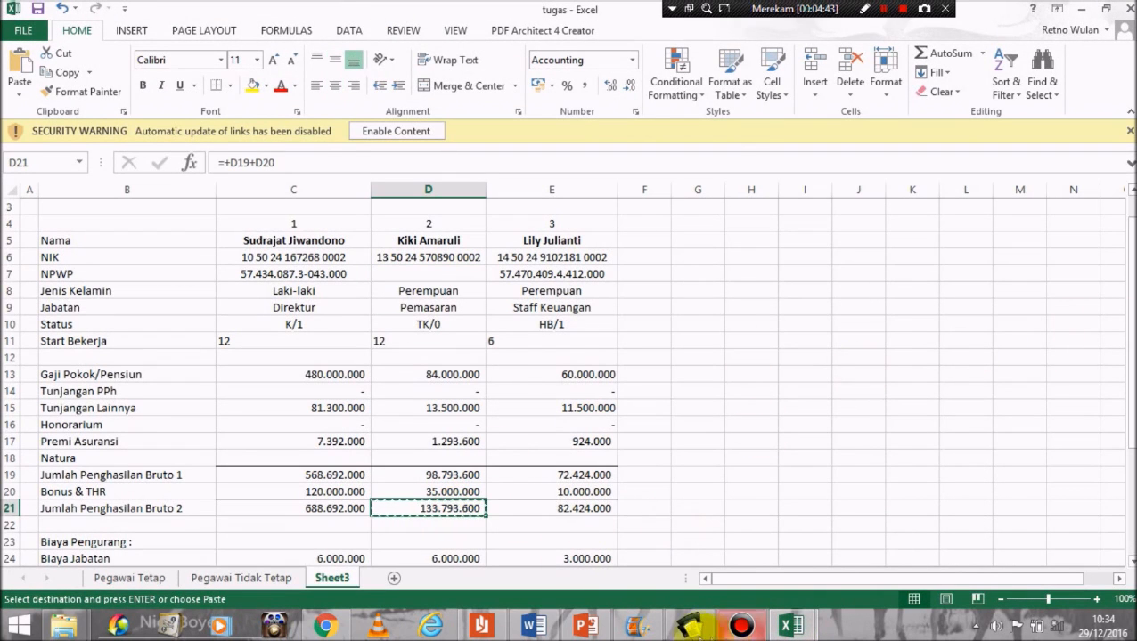
mouse_move(691, 625)
click(687, 544)
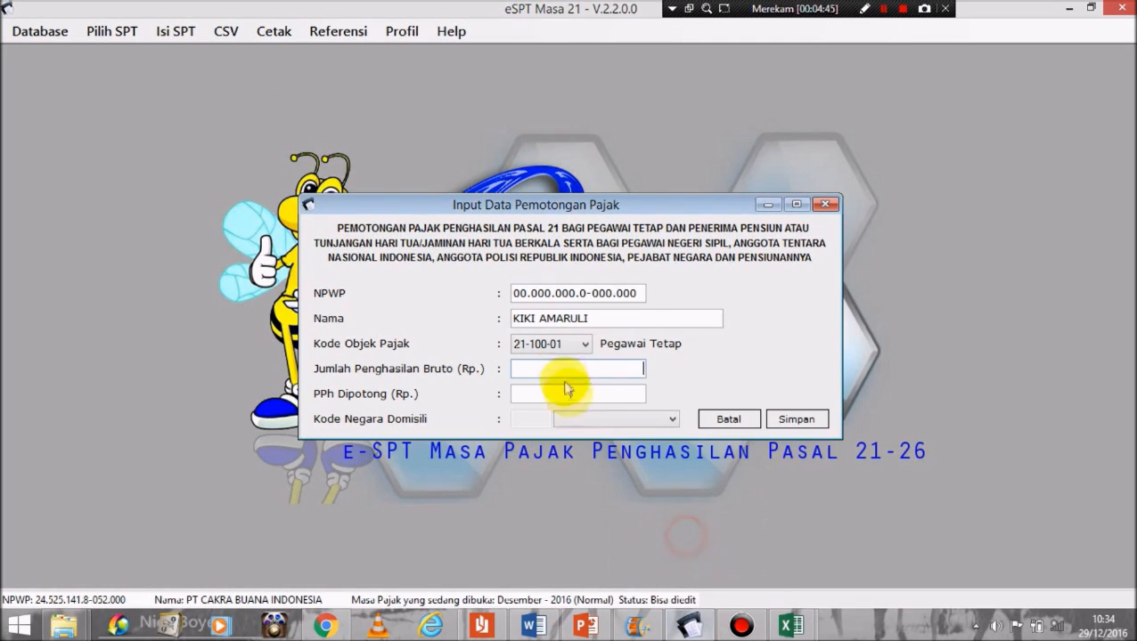
click(563, 367)
text(133.793.600)
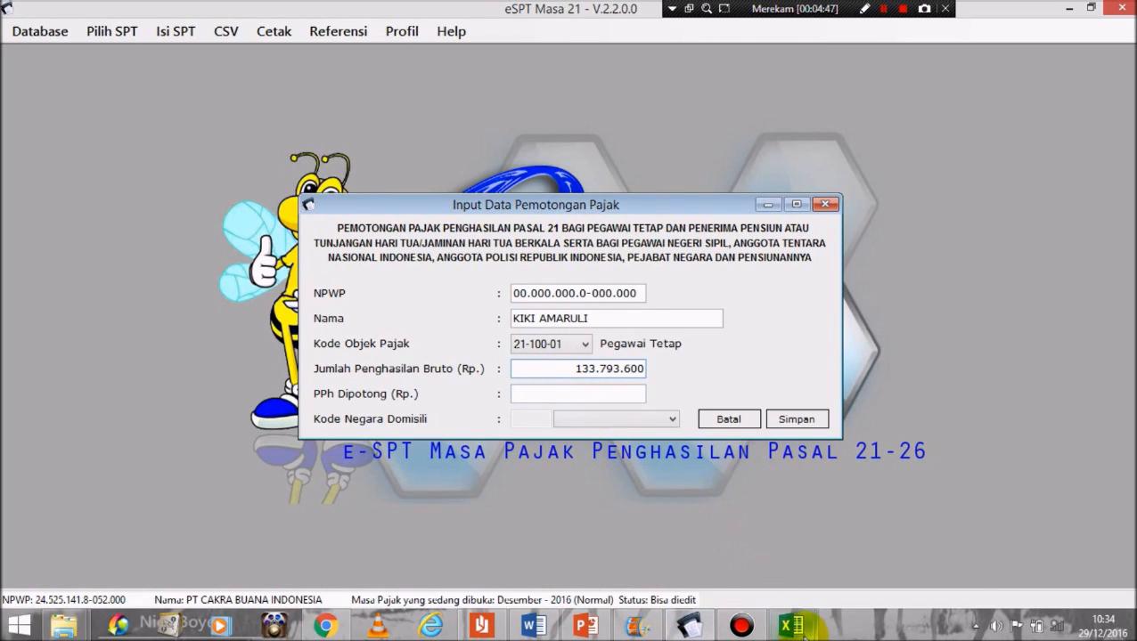
Step: Fill PPh Dipotong with 6.126.144 from cell D34, then save and confirm the entry
click(791, 626)
click(714, 567)
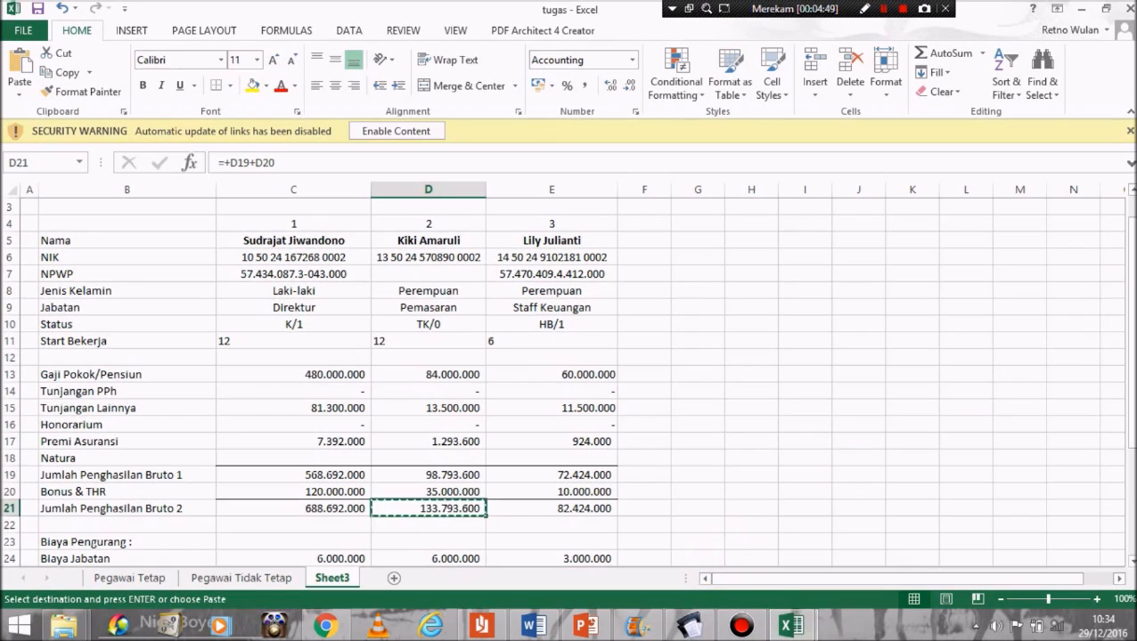
drag(1132, 301, 1135, 499)
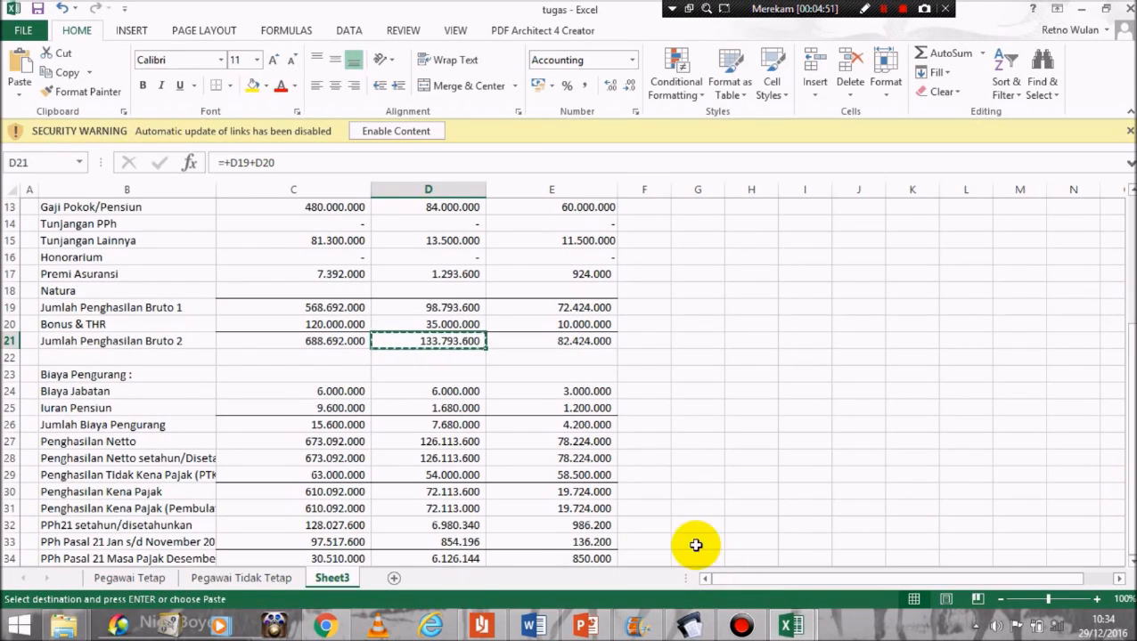
click(467, 560)
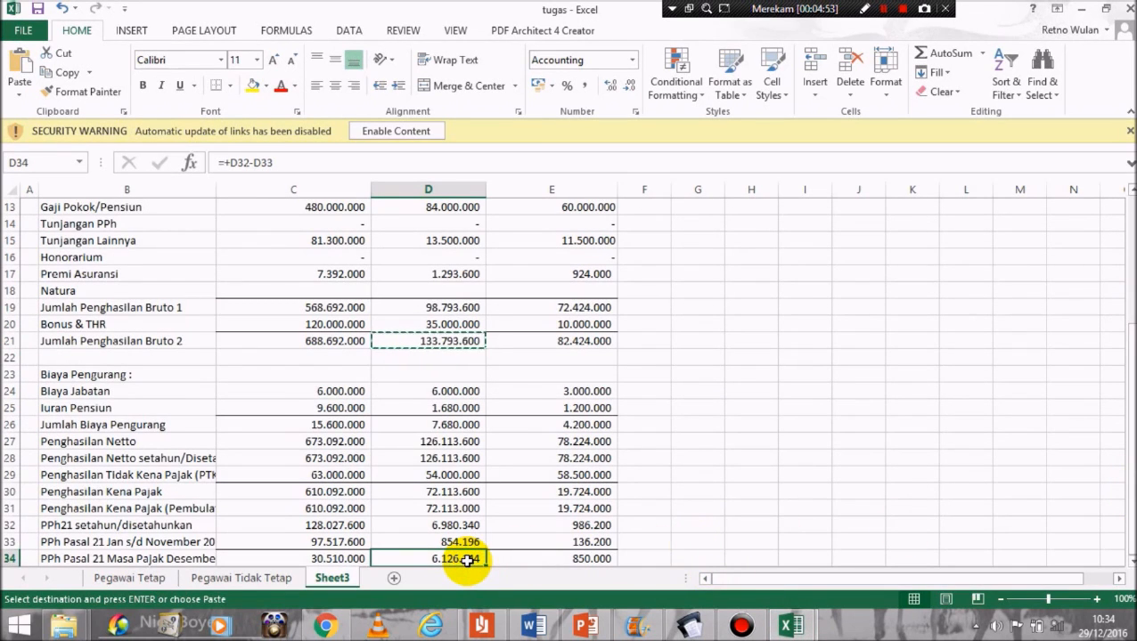
double_click(424, 341)
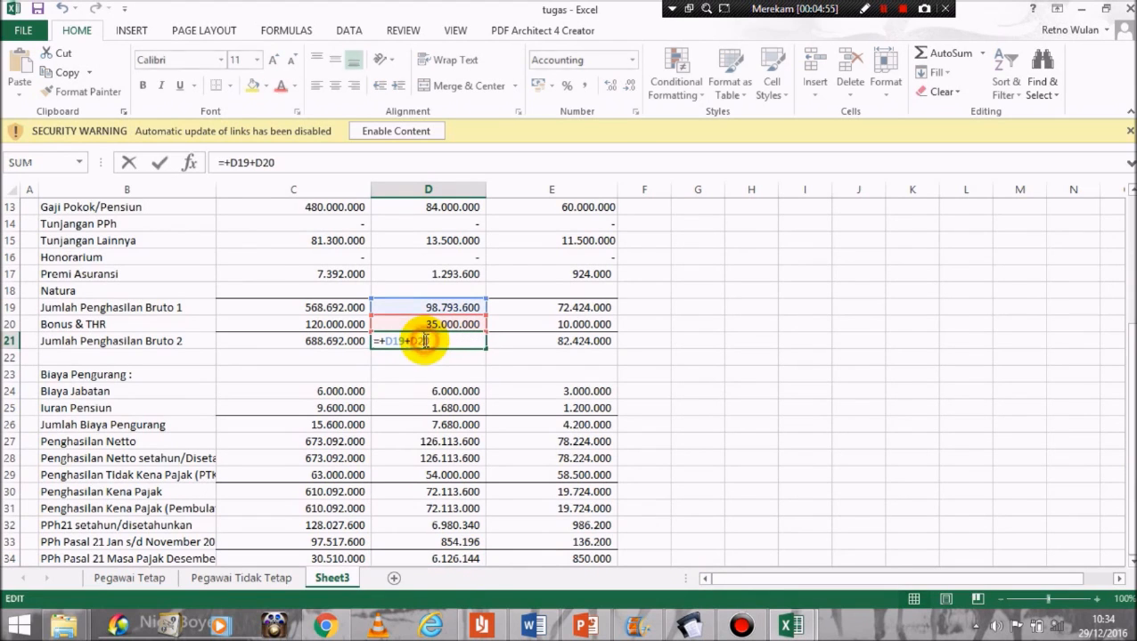
click(443, 559)
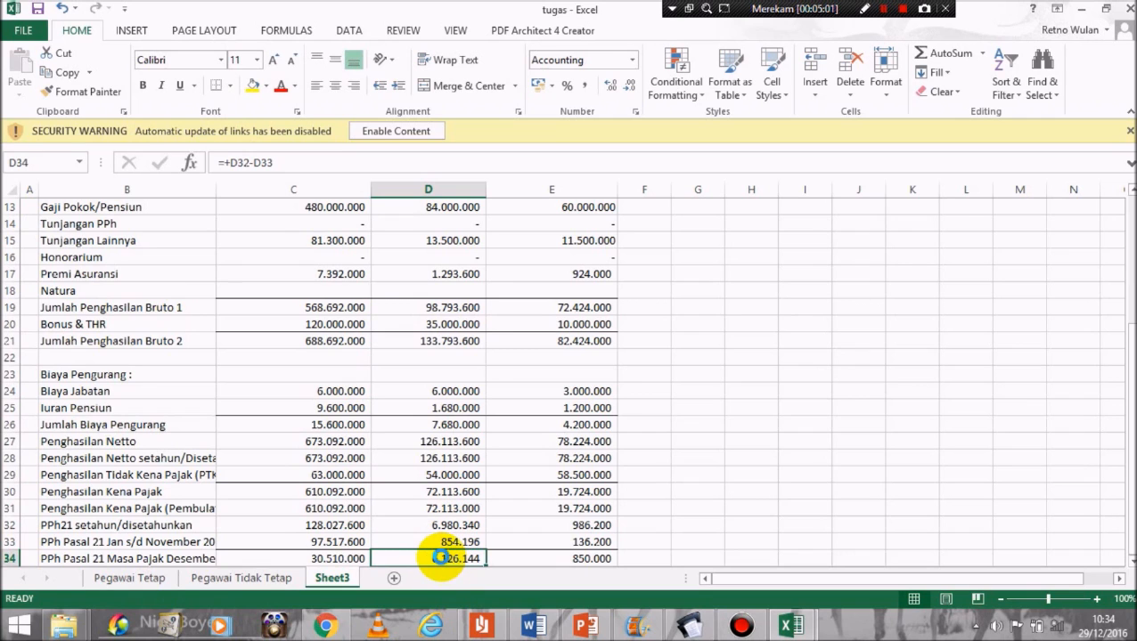
key(ctrl+c)
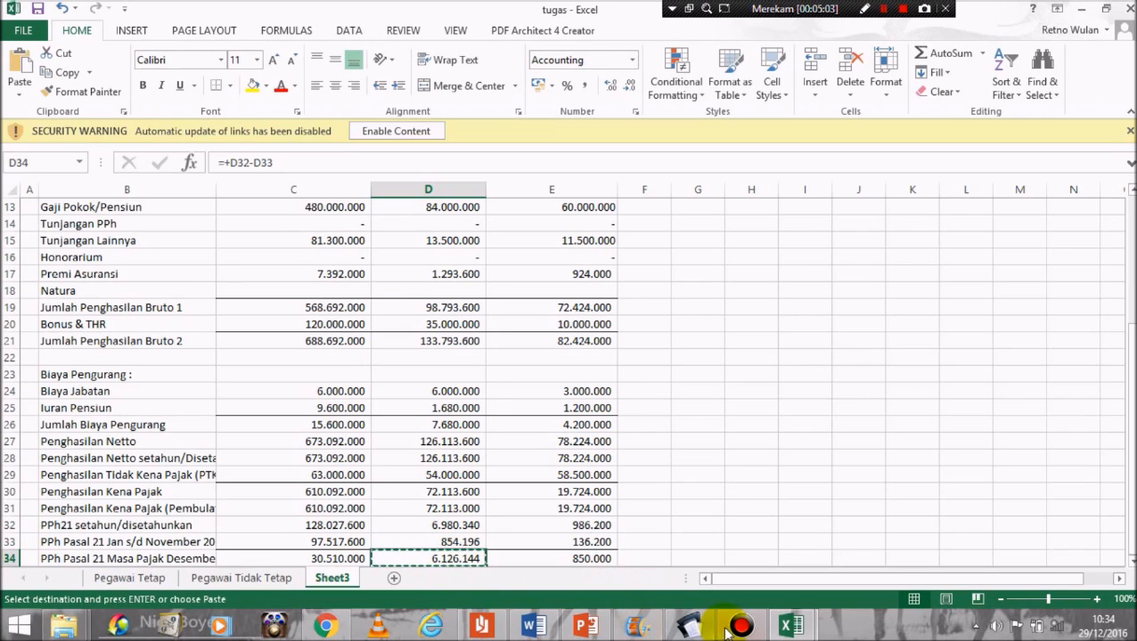
click(689, 626)
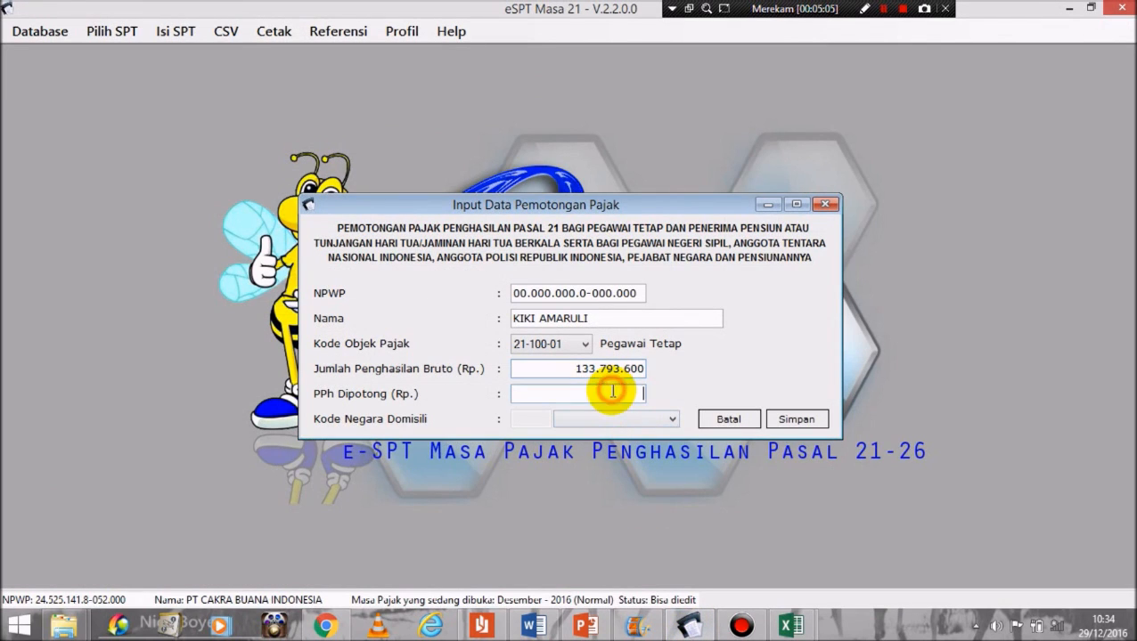
click(791, 421)
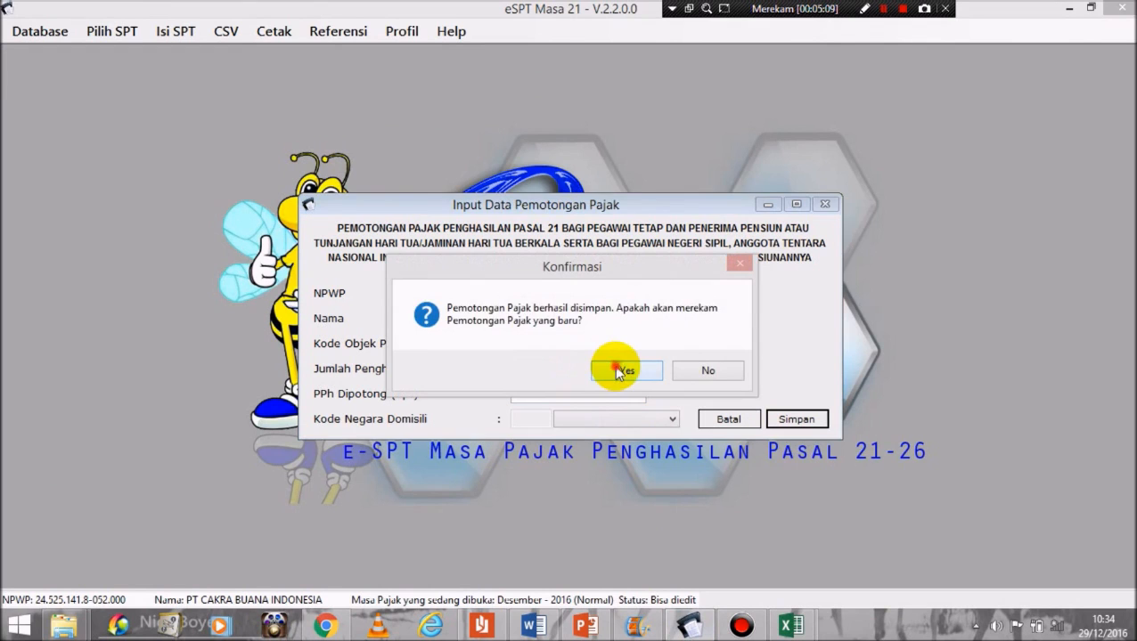
click(615, 367)
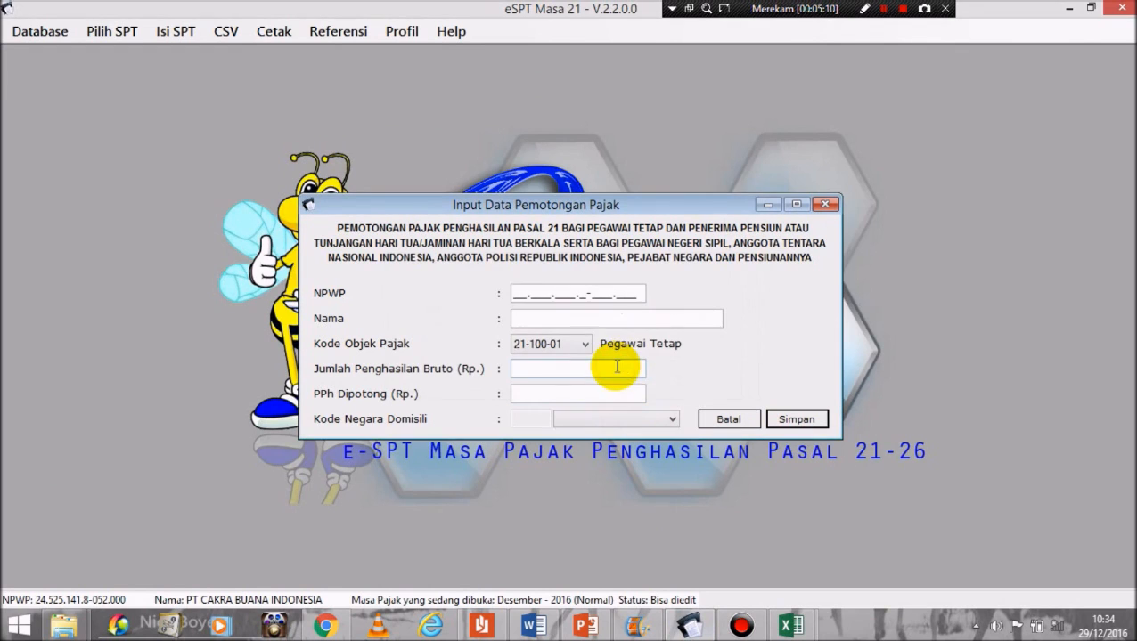
Step: Paste the third employee's NPWP from cell E7 and move to the name field
click(515, 295)
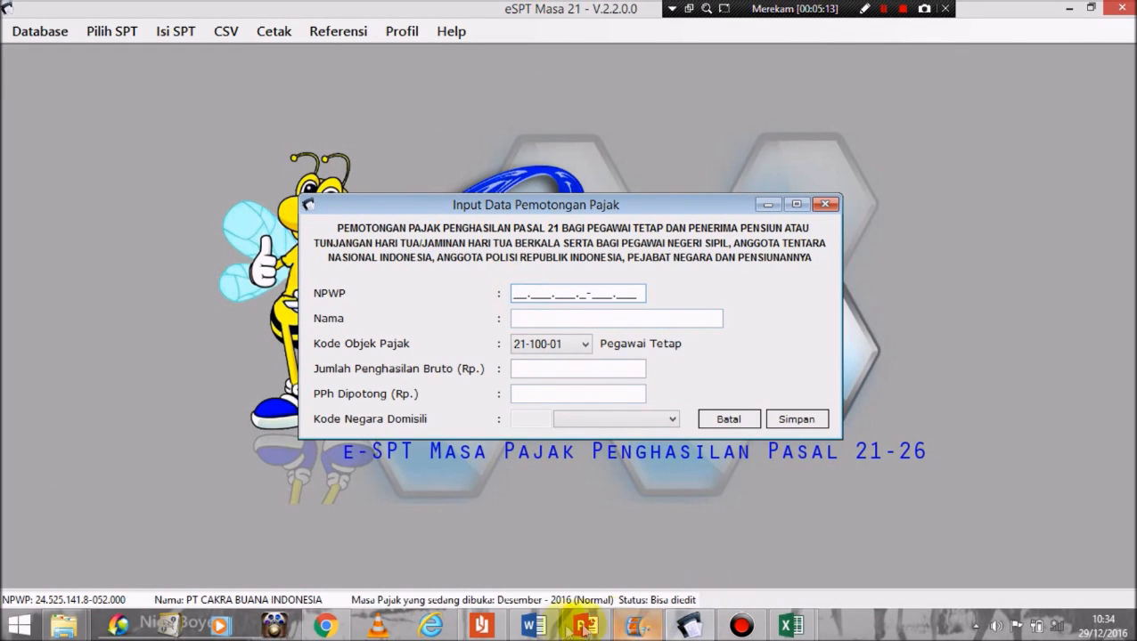
mouse_move(791, 624)
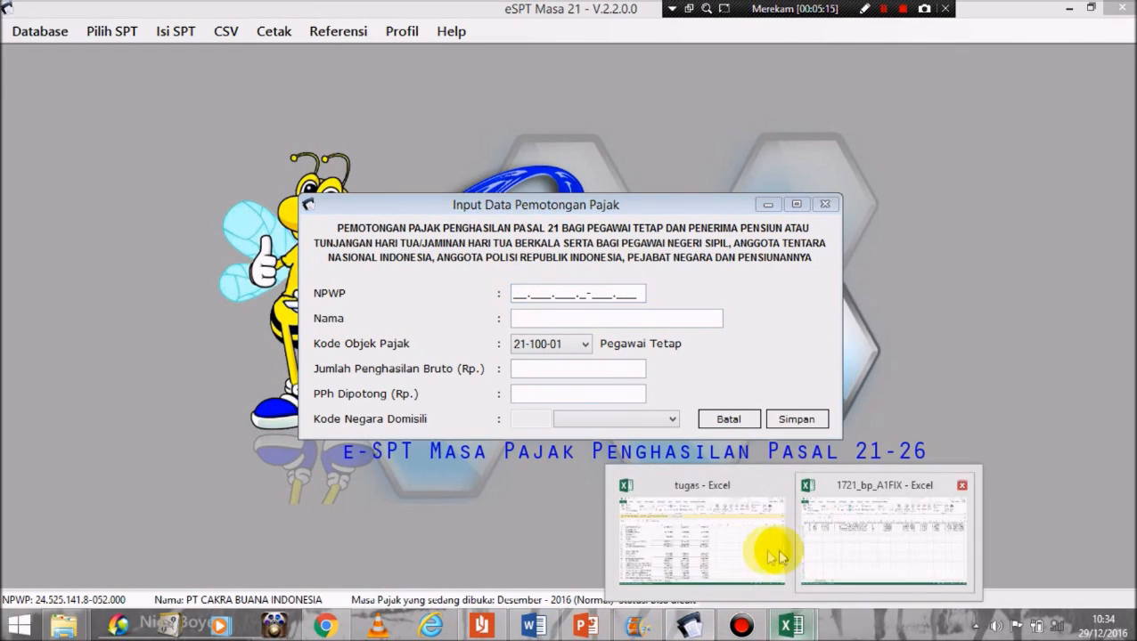
click(732, 550)
drag(1130, 355, 1130, 213)
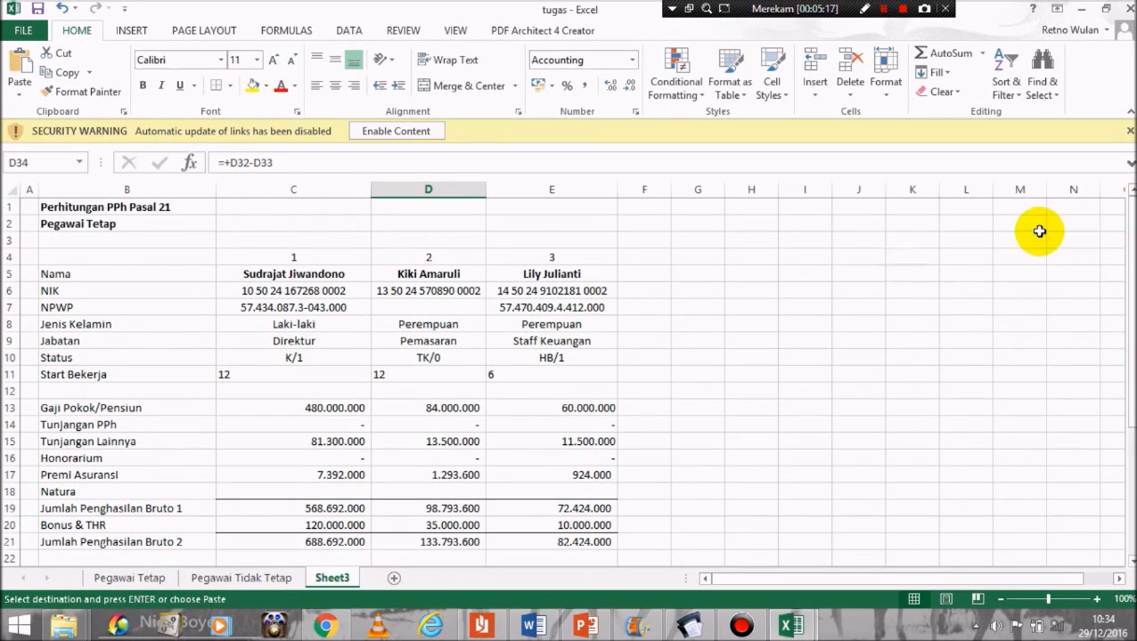
click(527, 306)
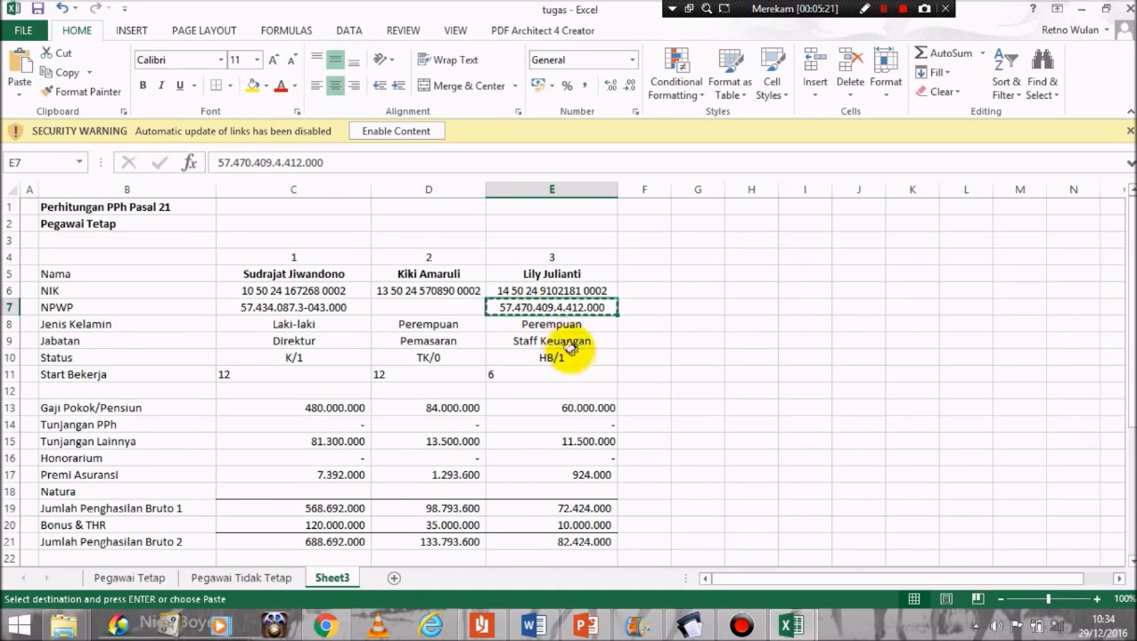
click(684, 629)
click(533, 290)
key(ctrl+v)
click(533, 315)
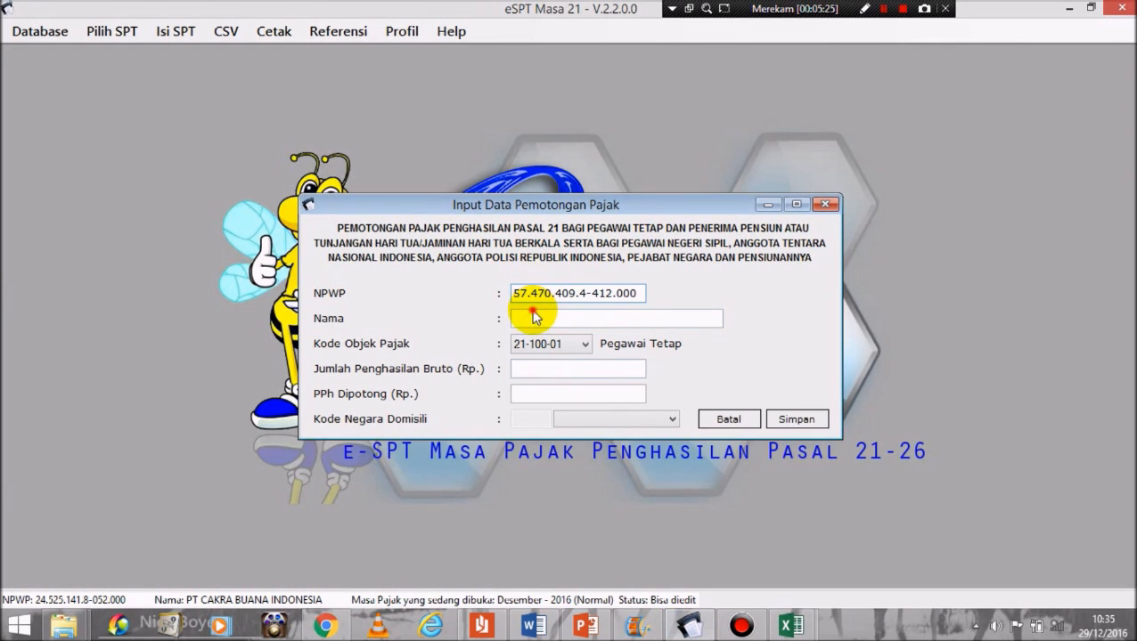
click(535, 318)
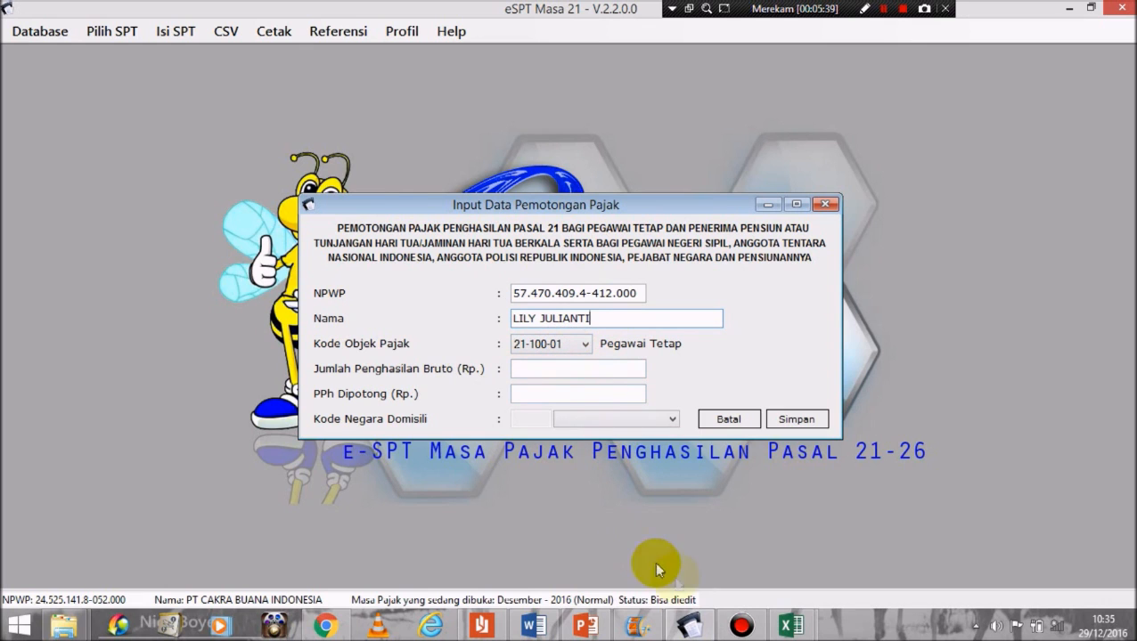
Step: Paste the gross income 82.424.000 from cell E21 into the form
mouse_move(795, 629)
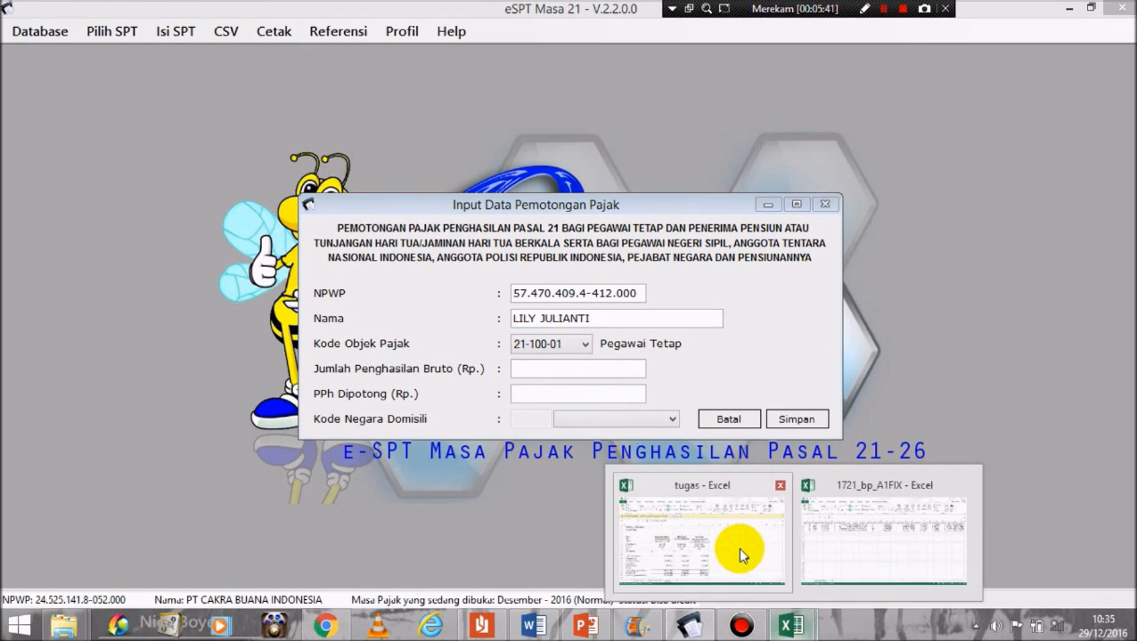
click(737, 547)
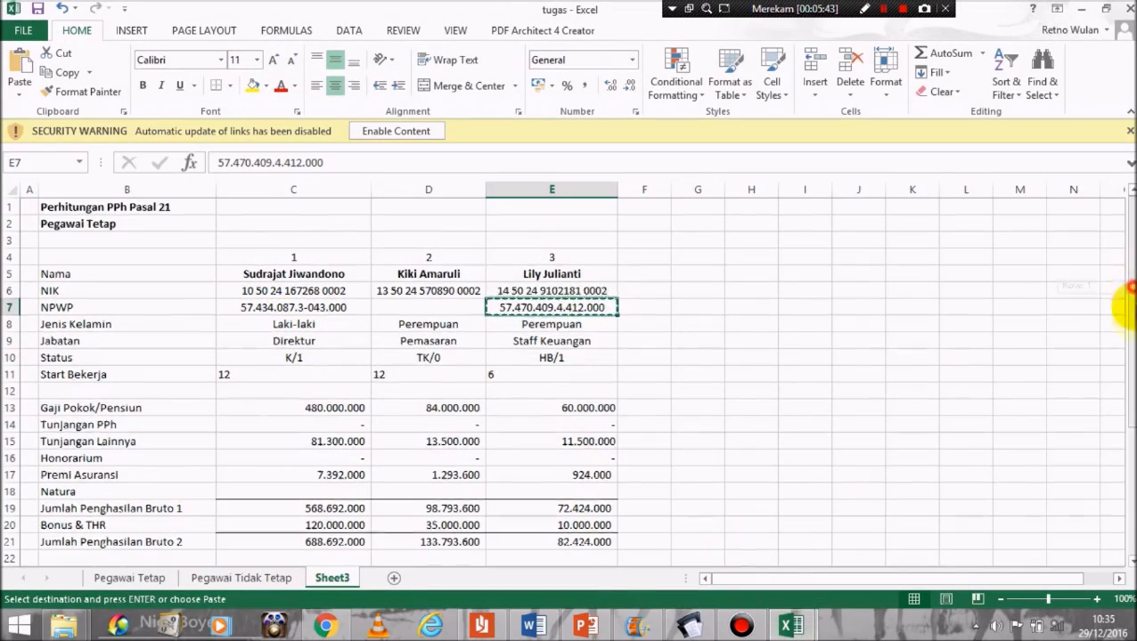
drag(1129, 291, 1129, 408)
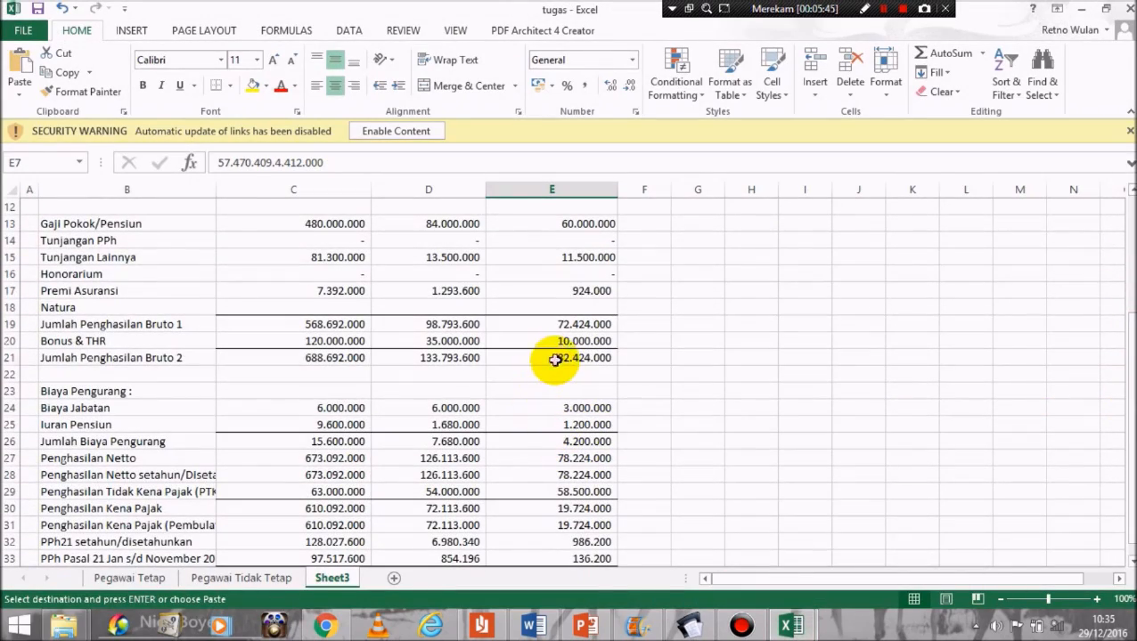
click(552, 358)
key(ctrl+c)
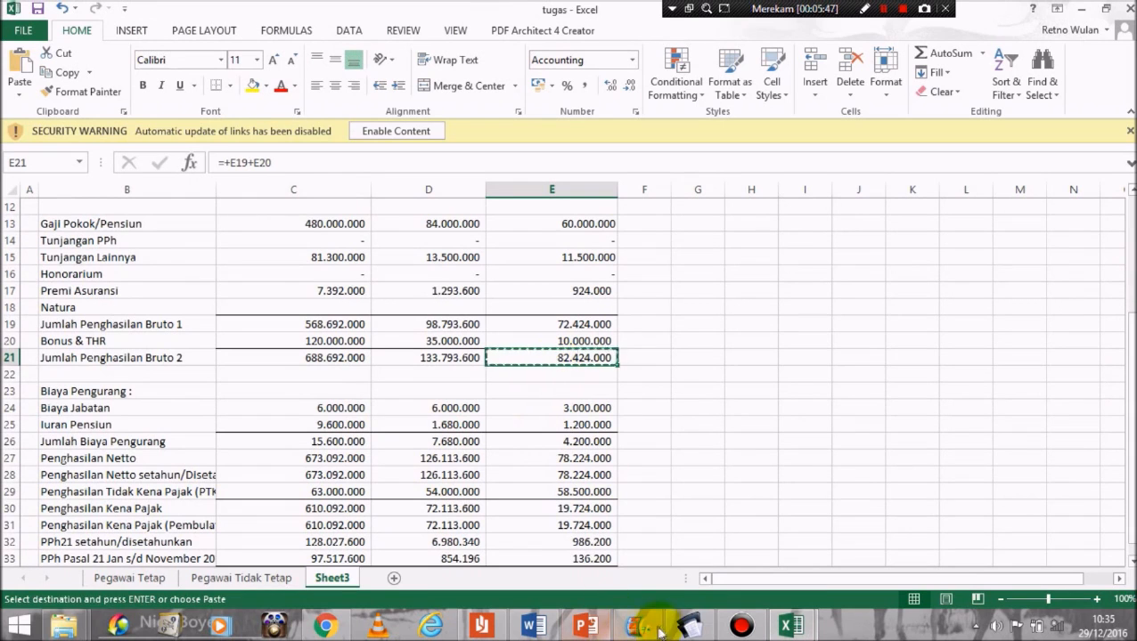
click(741, 626)
click(586, 369)
key(ctrl+v)
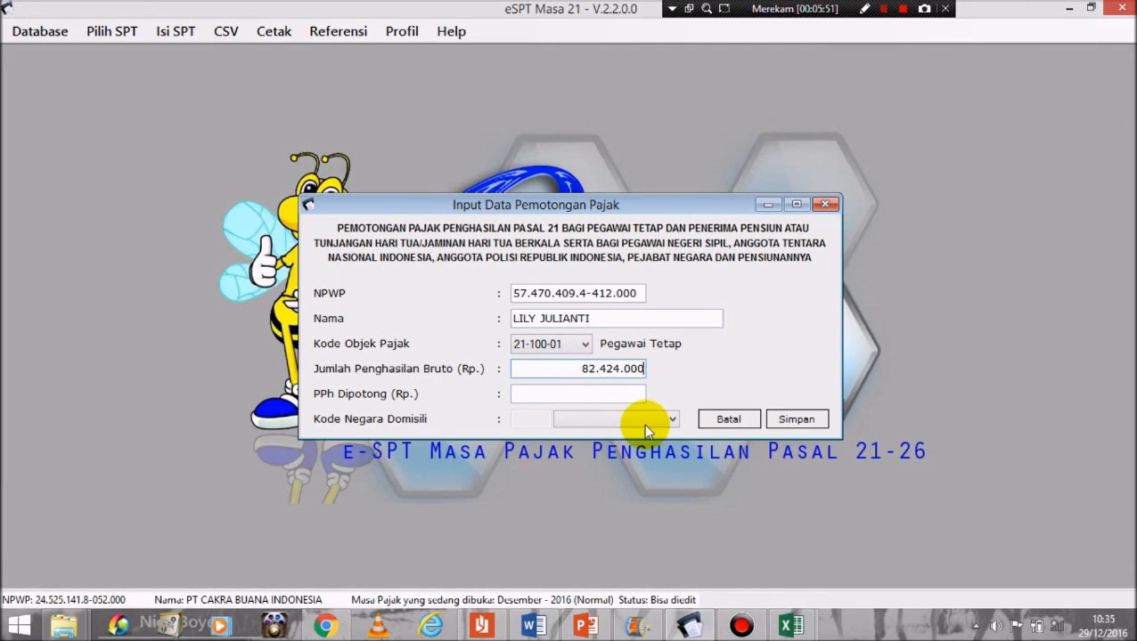
Step: Copy PPh 850.000 from cell E34, save and confirm the entry, then close the form
mouse_move(795, 628)
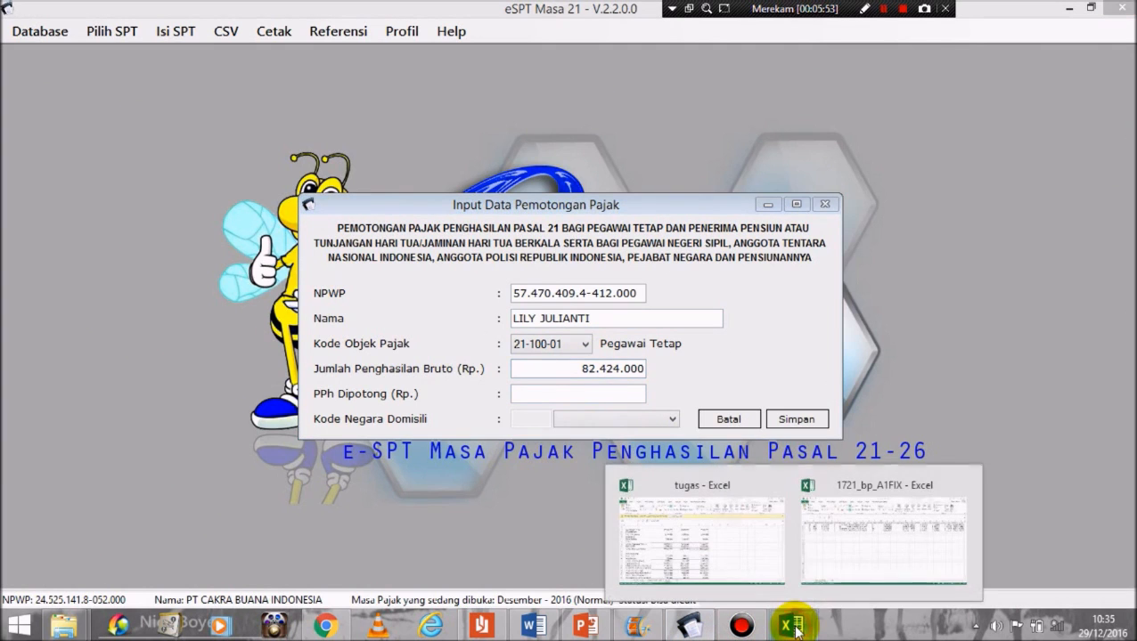
click(777, 514)
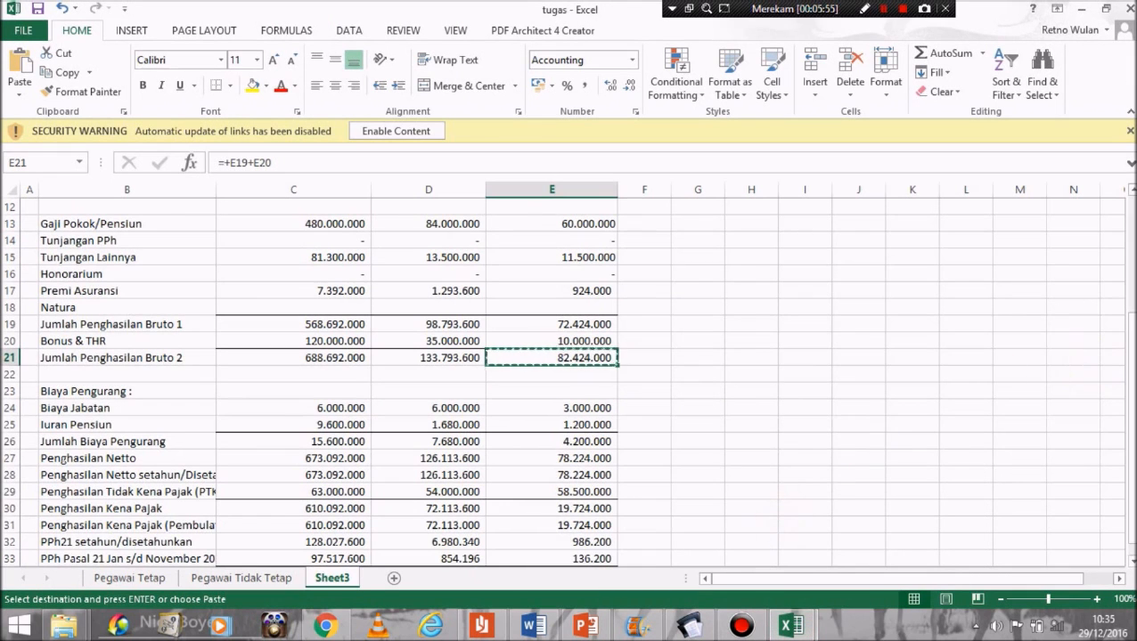
drag(1125, 349, 1124, 362)
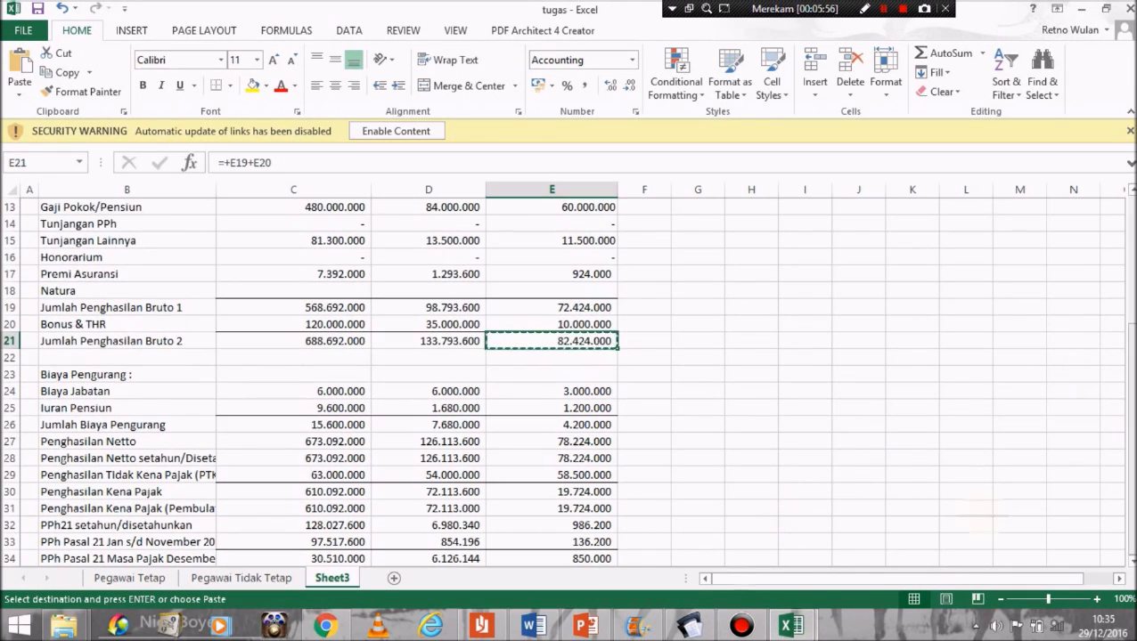
click(572, 560)
key(ctrl+c)
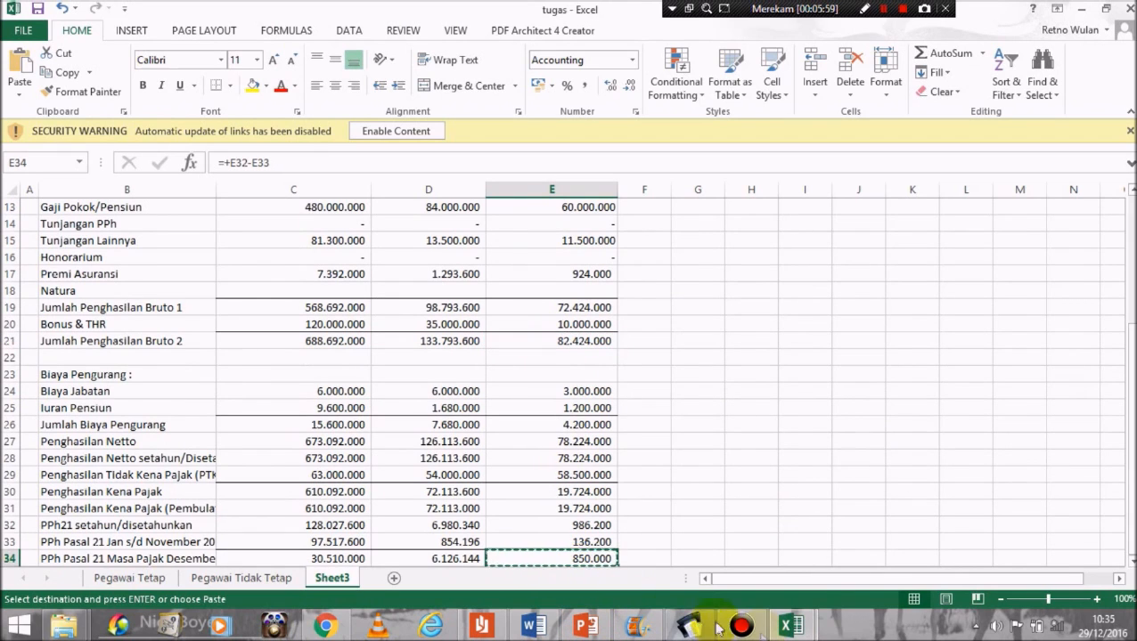
click(795, 628)
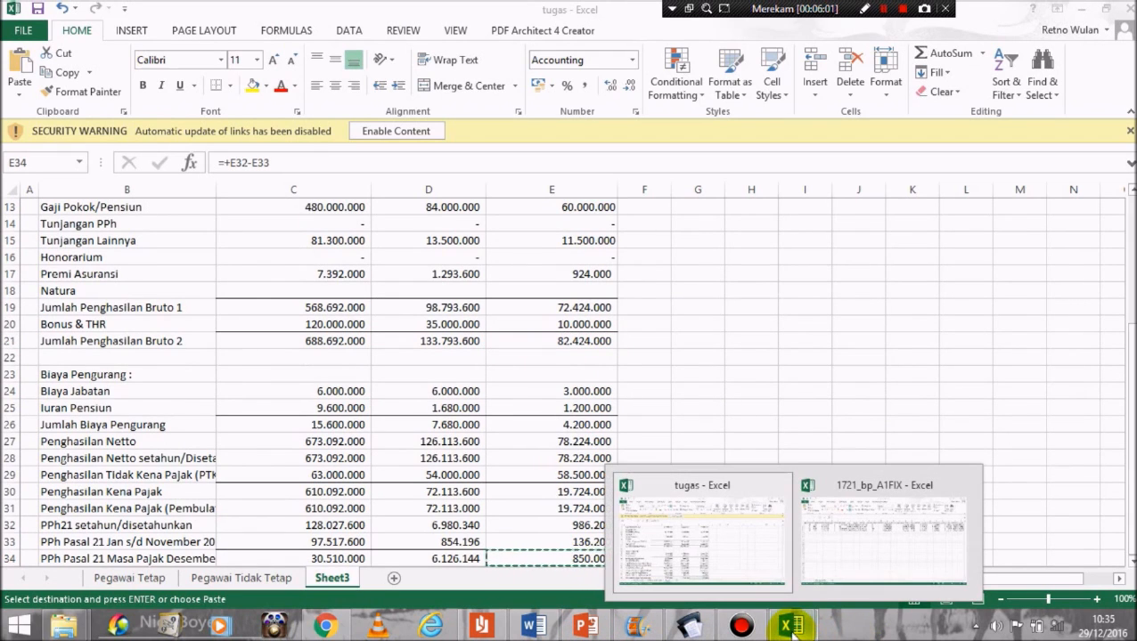
click(689, 627)
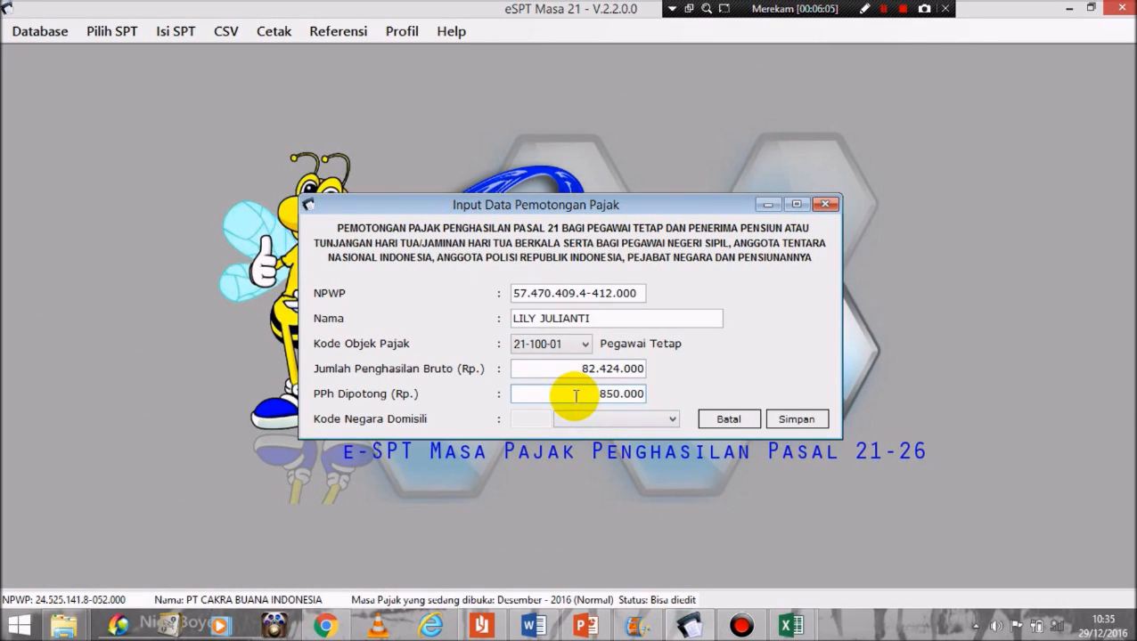
click(796, 419)
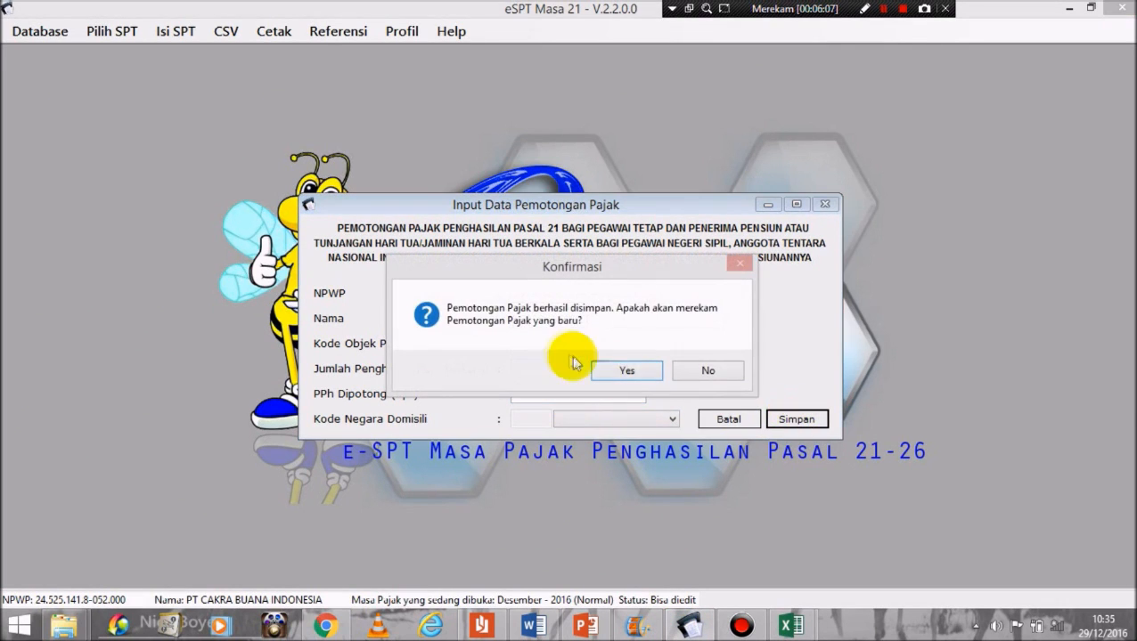
click(625, 371)
click(824, 206)
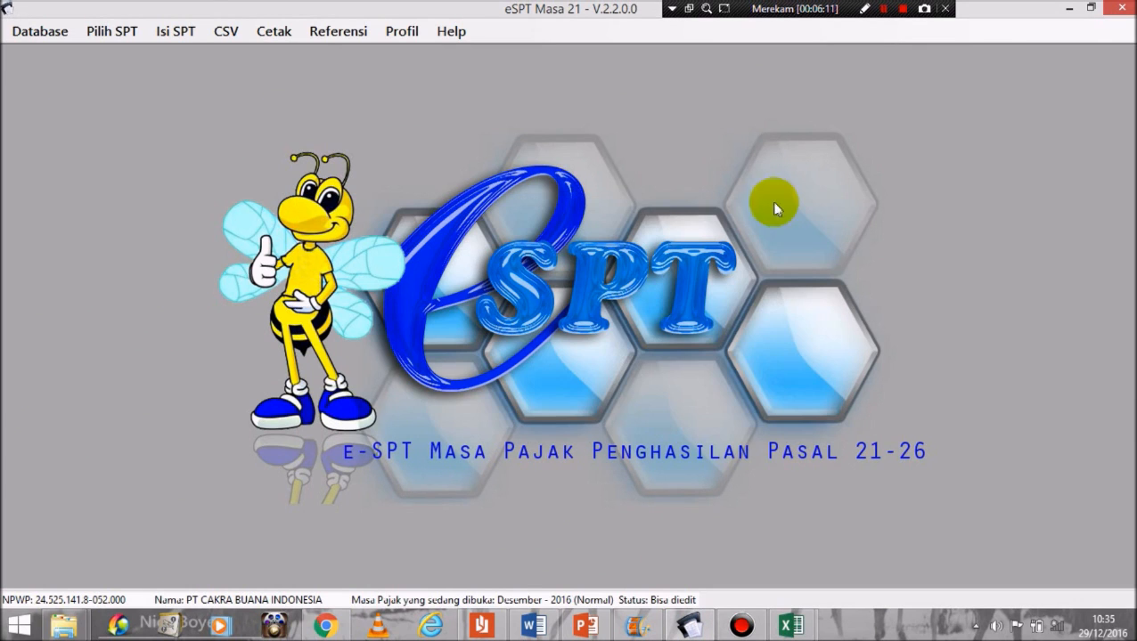
Step: Review the December 1721-I monthly list (gross 904.909.600, PPh 37.486.144) and close it
click(185, 32)
mouse_move(246, 75)
click(478, 79)
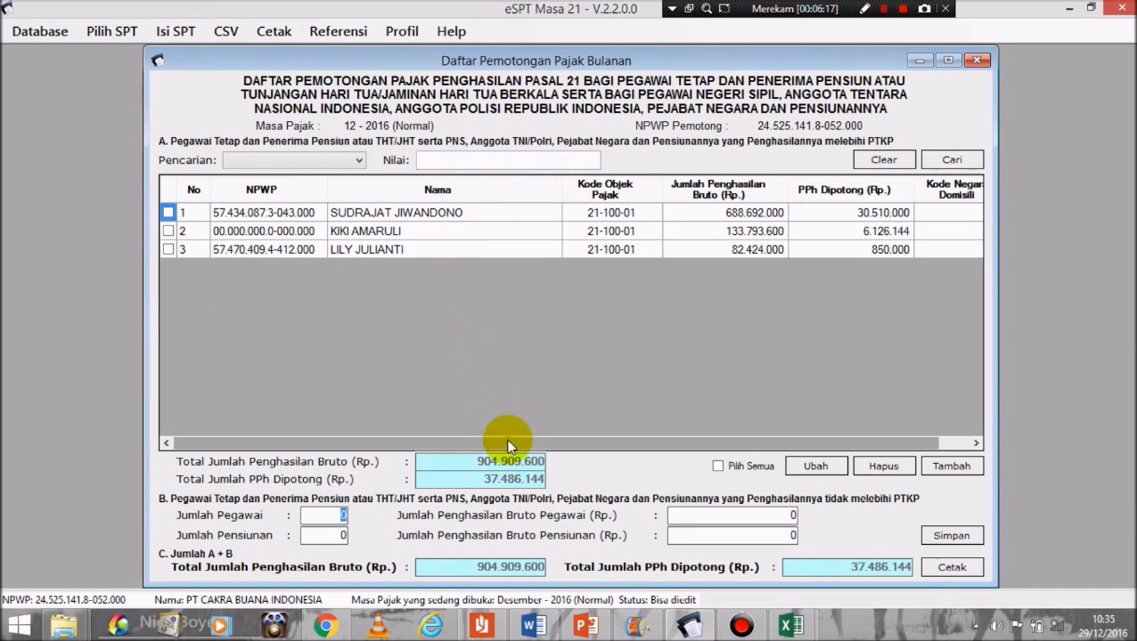
drag(508, 442, 544, 443)
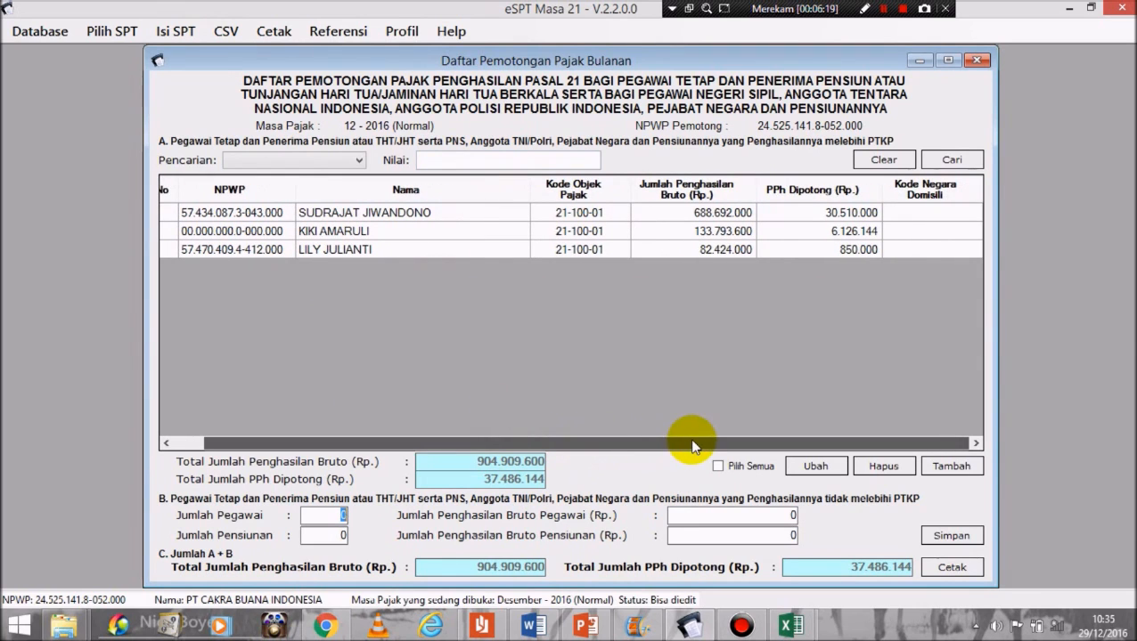
drag(693, 446, 428, 443)
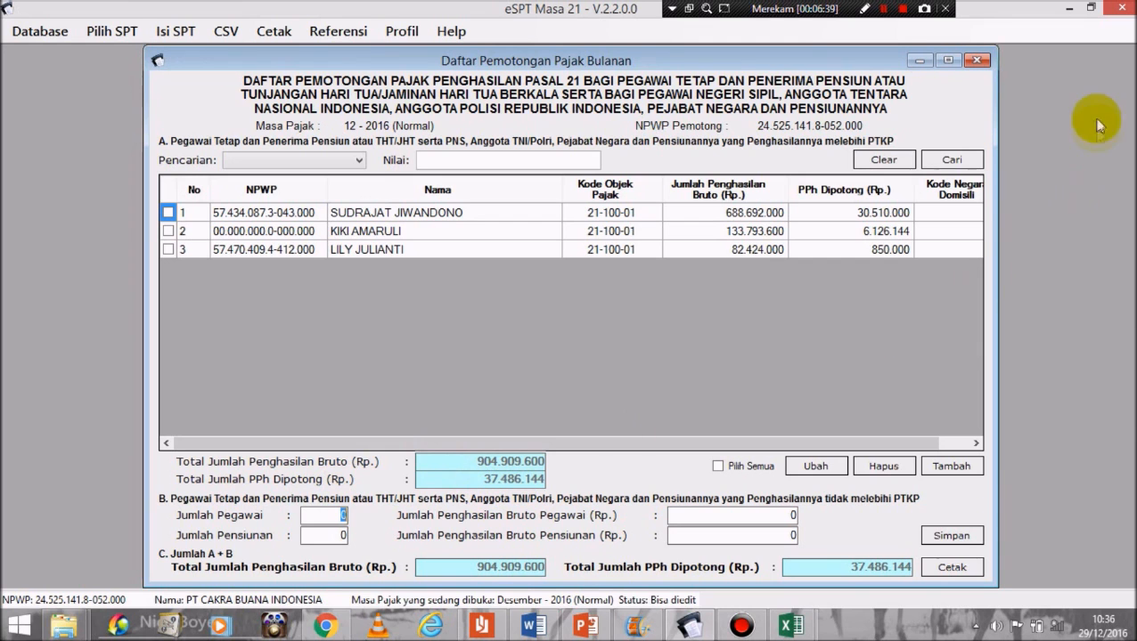
click(978, 60)
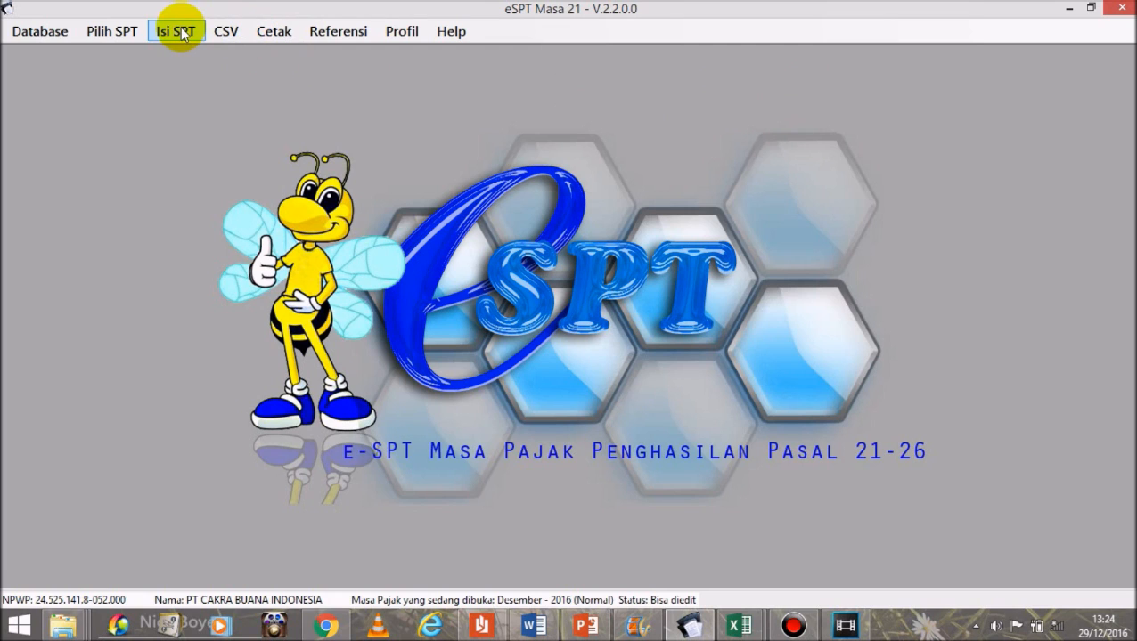
click(182, 34)
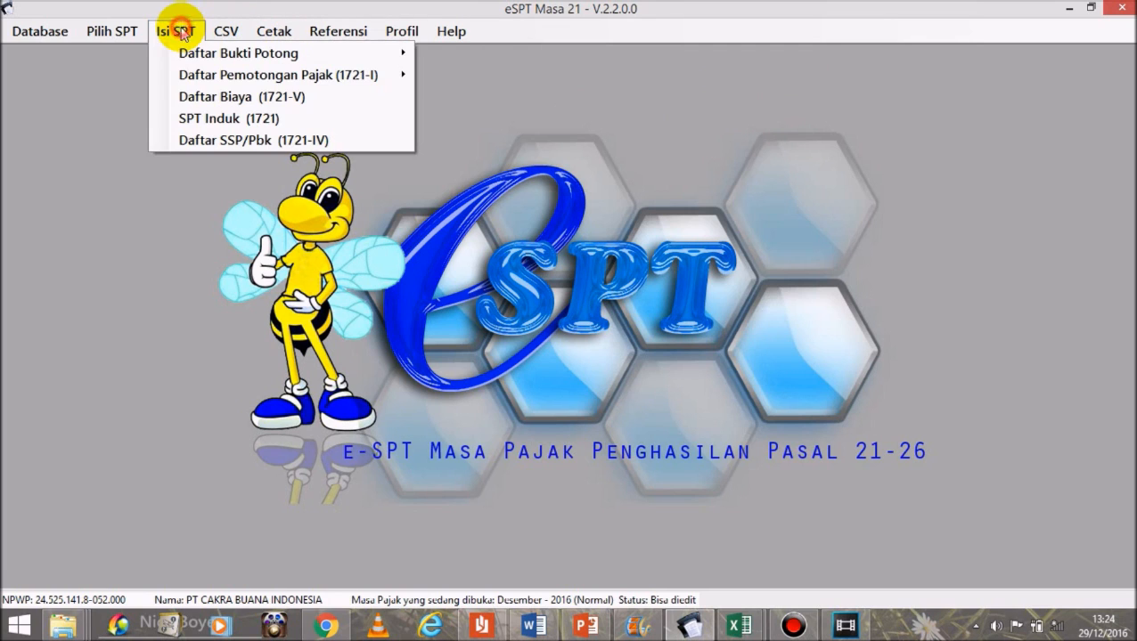
Step: Open SPT Induk (1721) for December 2016: 6 recipients, gross 1.029.401.600, PPh 50.034.544
click(183, 120)
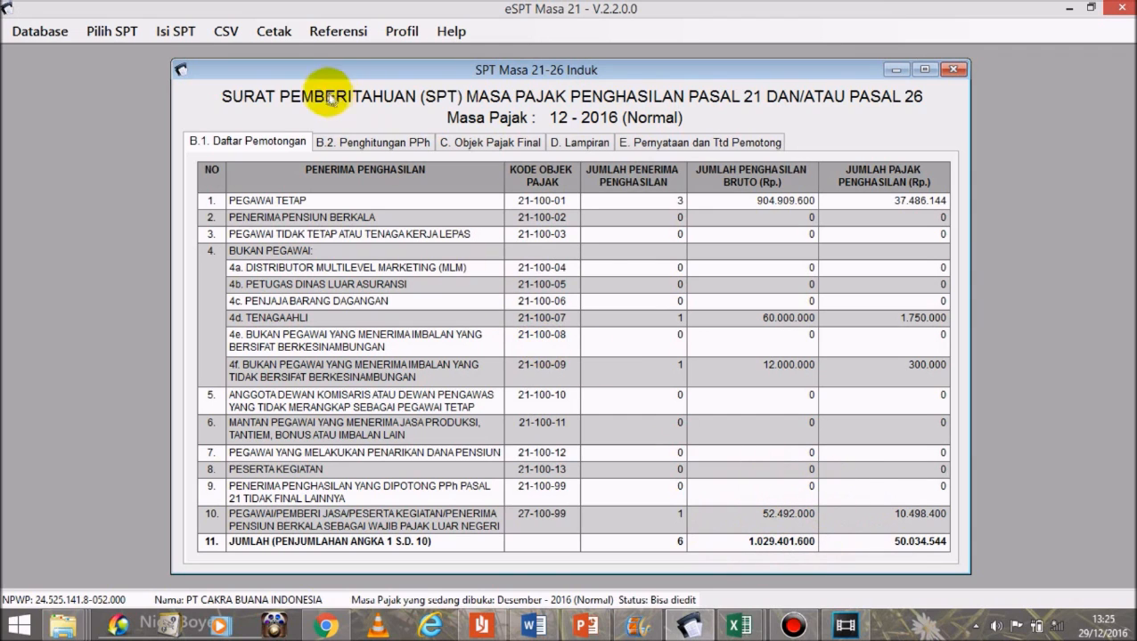
Step: Review sections B.2 PPh calculation, C. final tax objects and D. attachments of the return
click(348, 147)
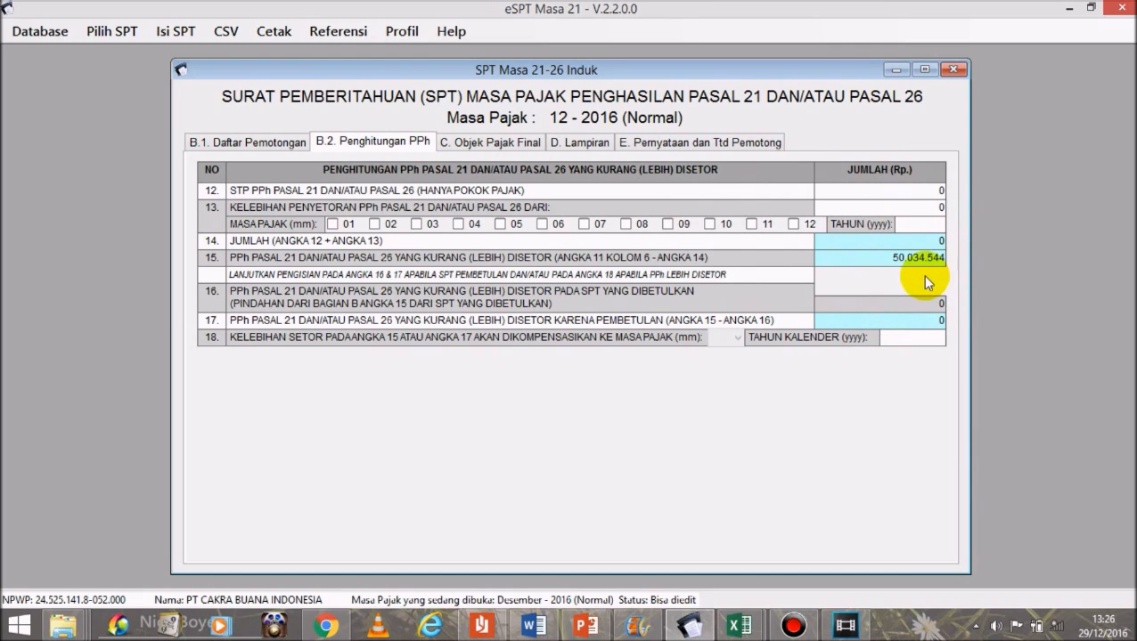
click(528, 144)
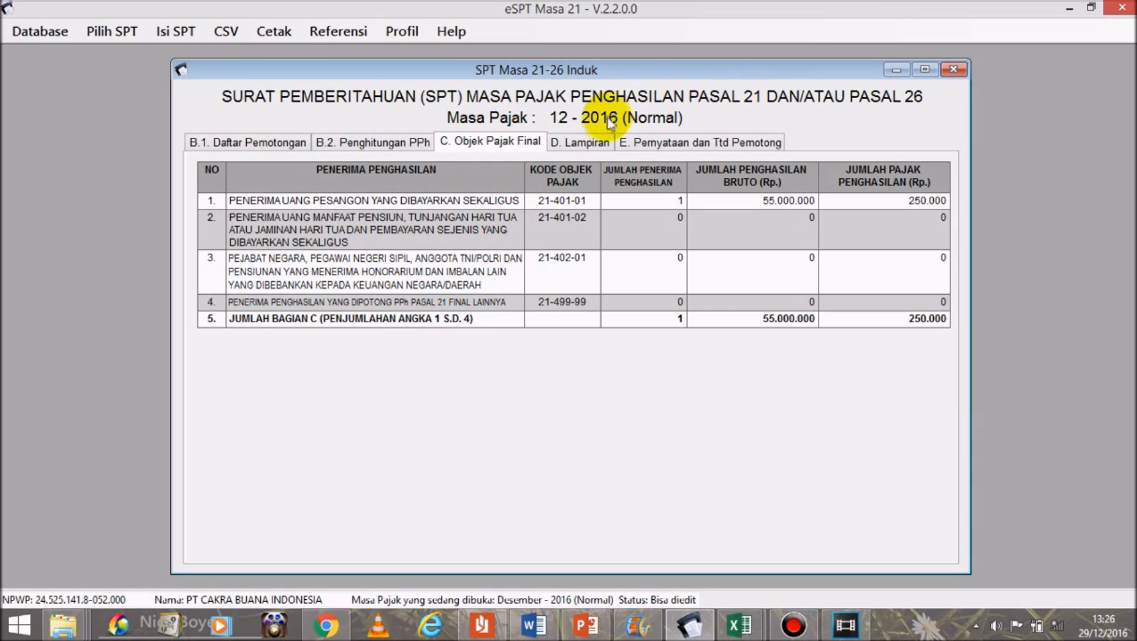
click(579, 147)
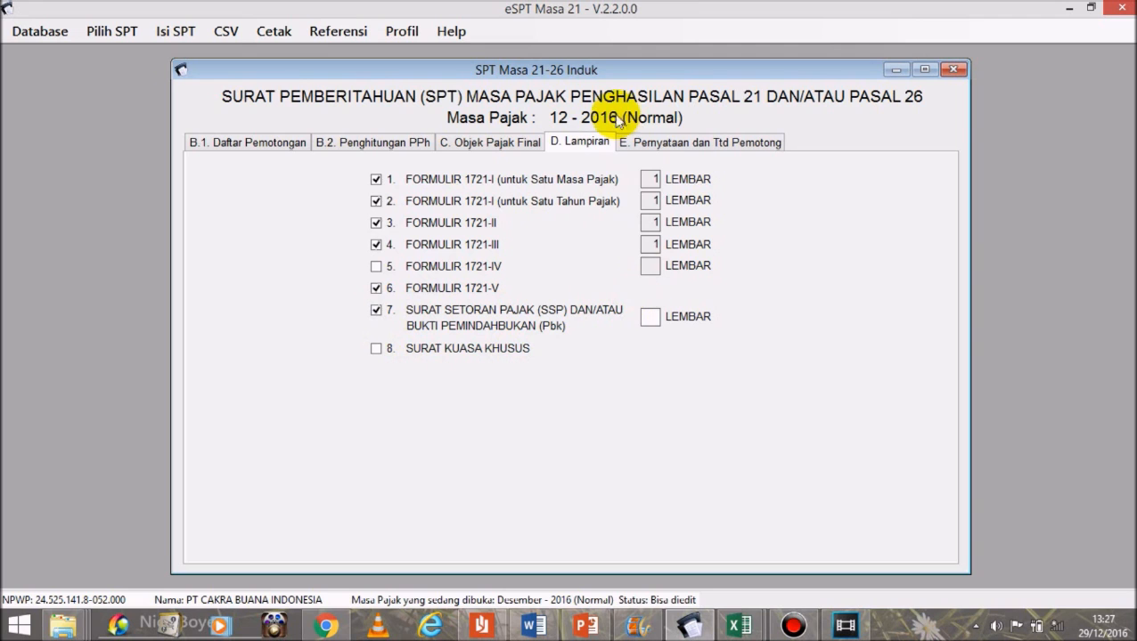
Step: Set the signing date to 10-01-2017 and place to Jakarta, then try saving
click(657, 143)
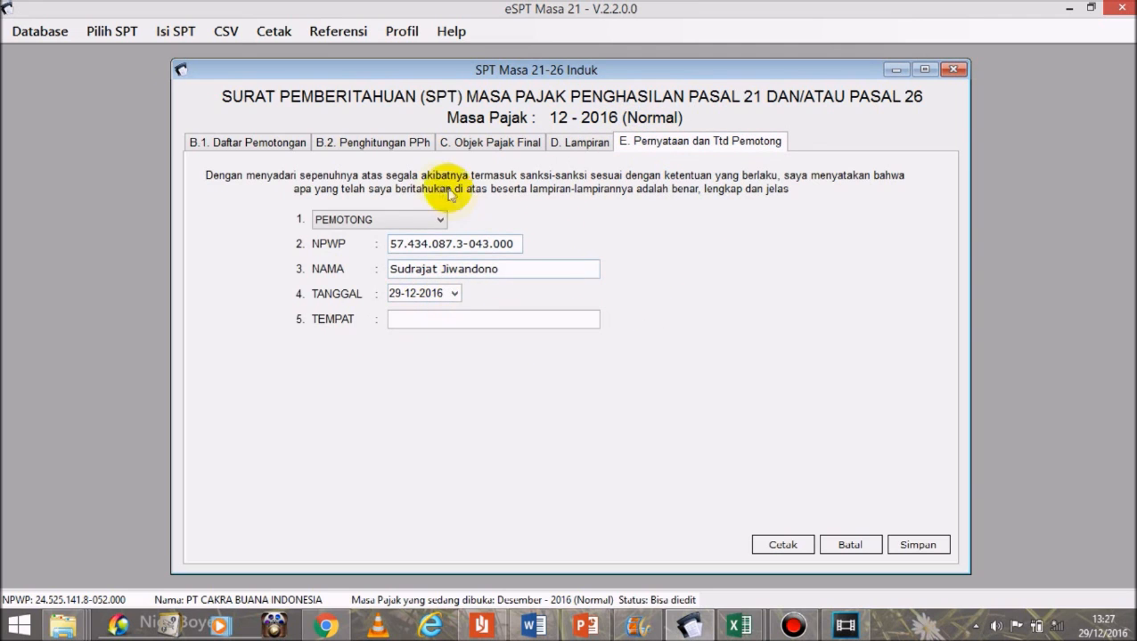
click(455, 294)
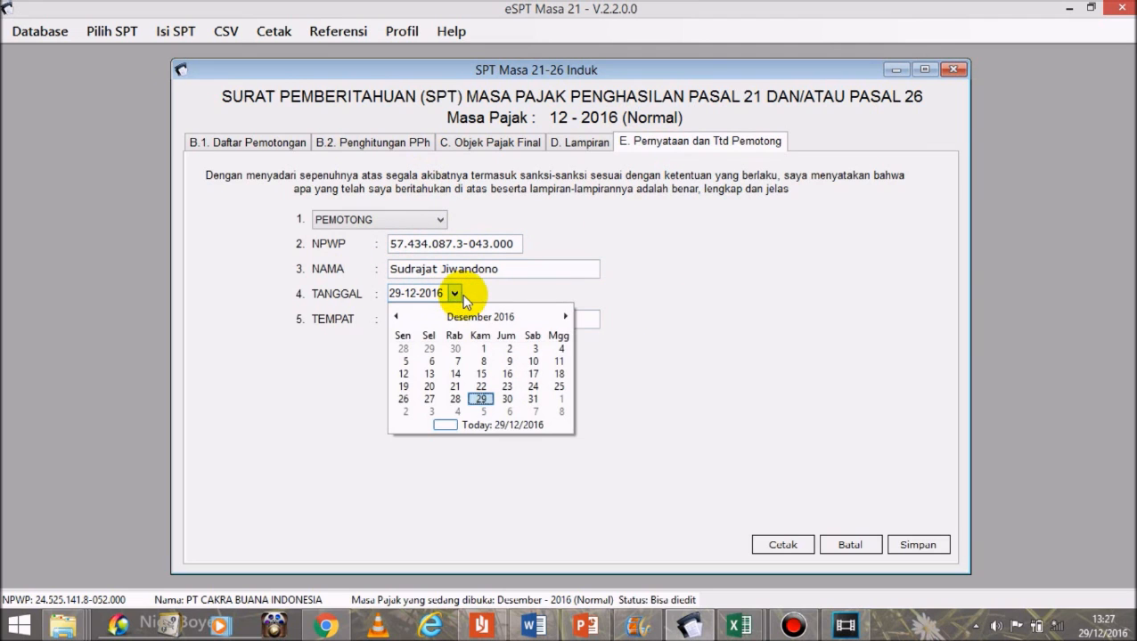
click(565, 317)
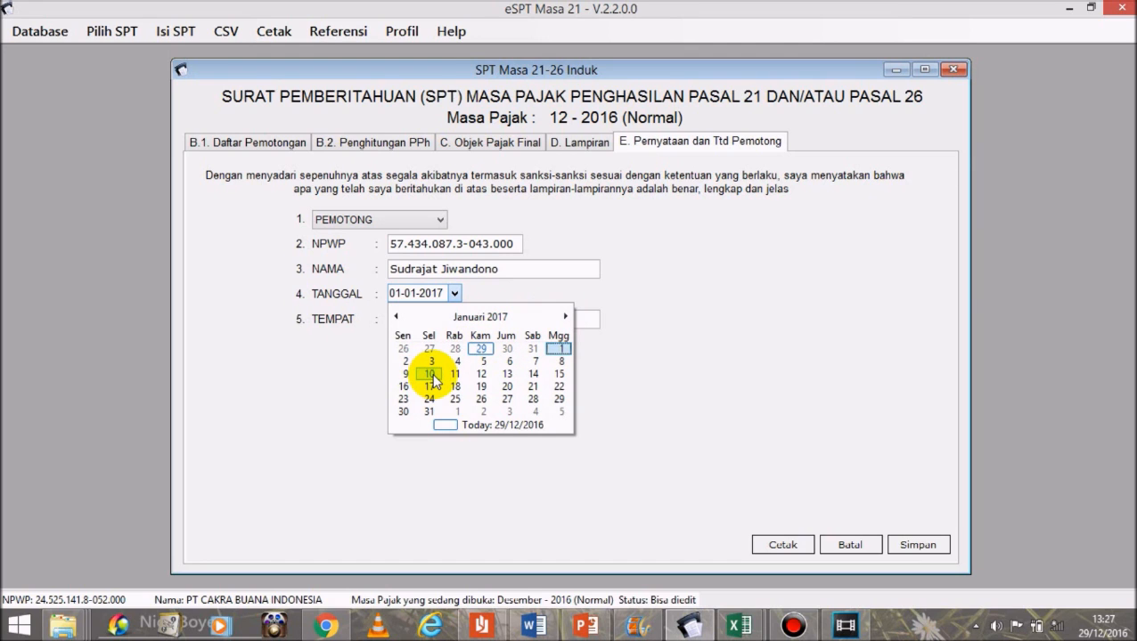
click(431, 374)
click(409, 322)
text(Jakarta)
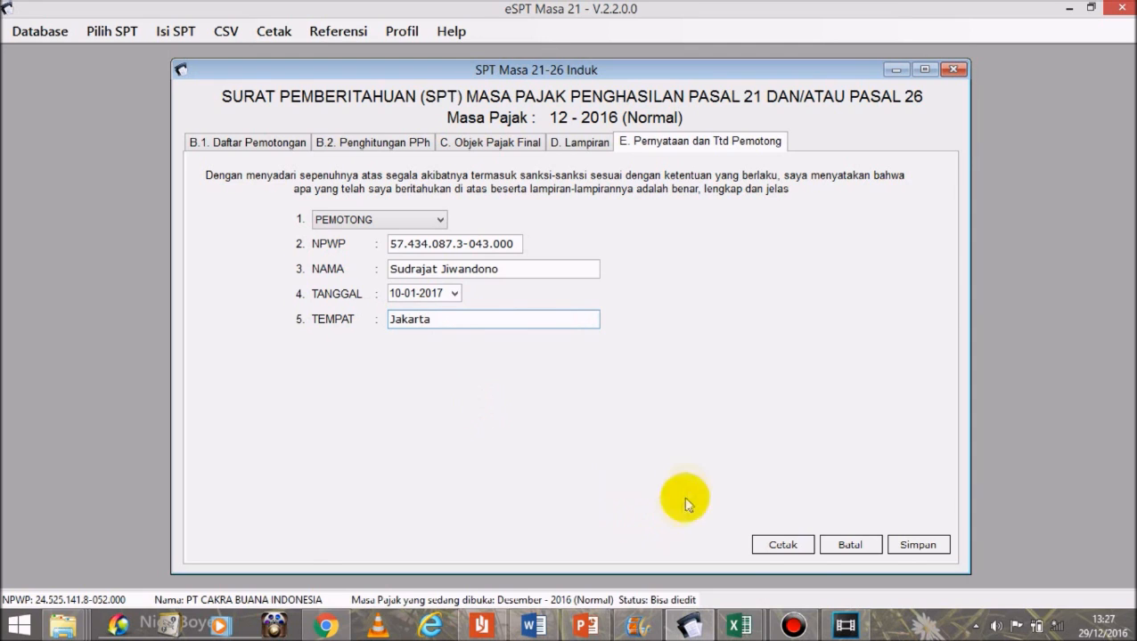
click(915, 547)
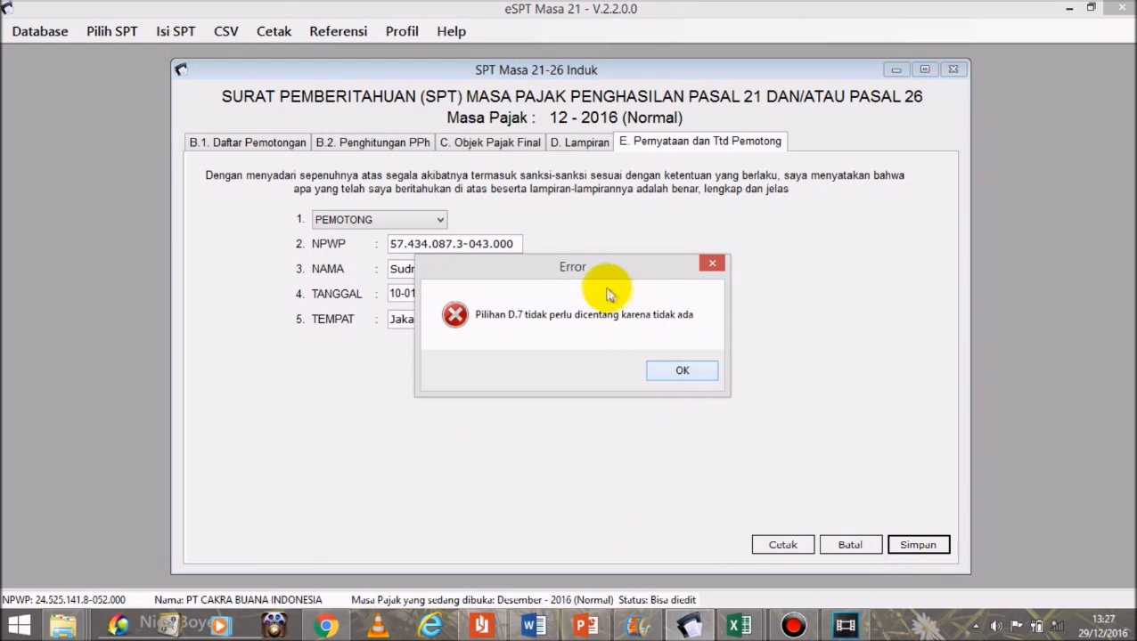
click(692, 375)
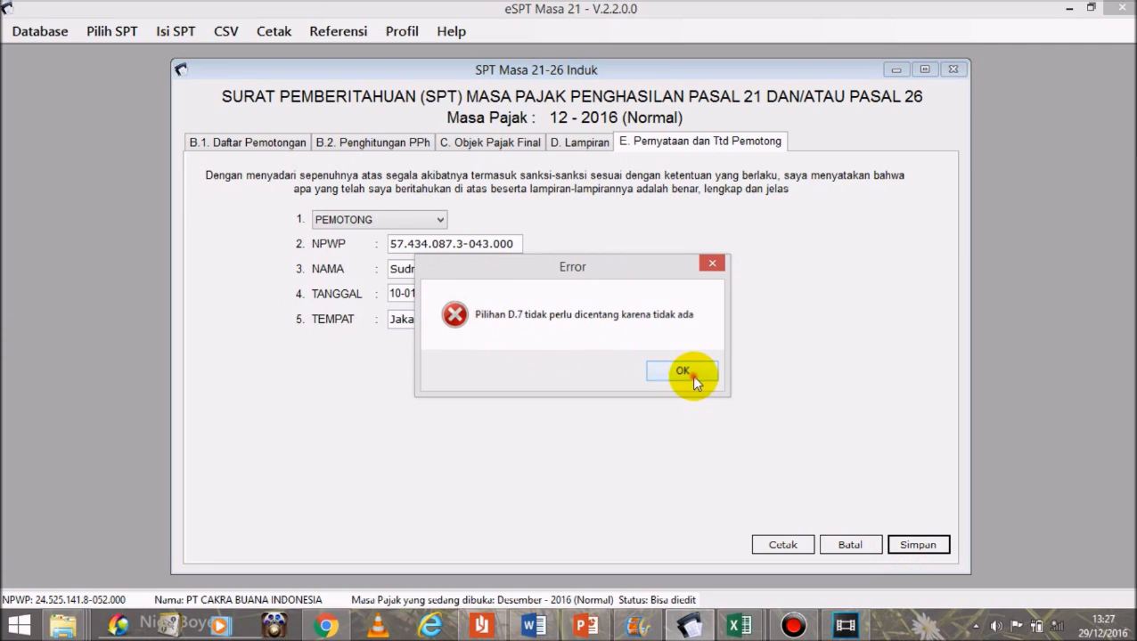
Step: Untick the SSP/Pbk attachment (item 7) and save the SPT Induk successfully
click(596, 144)
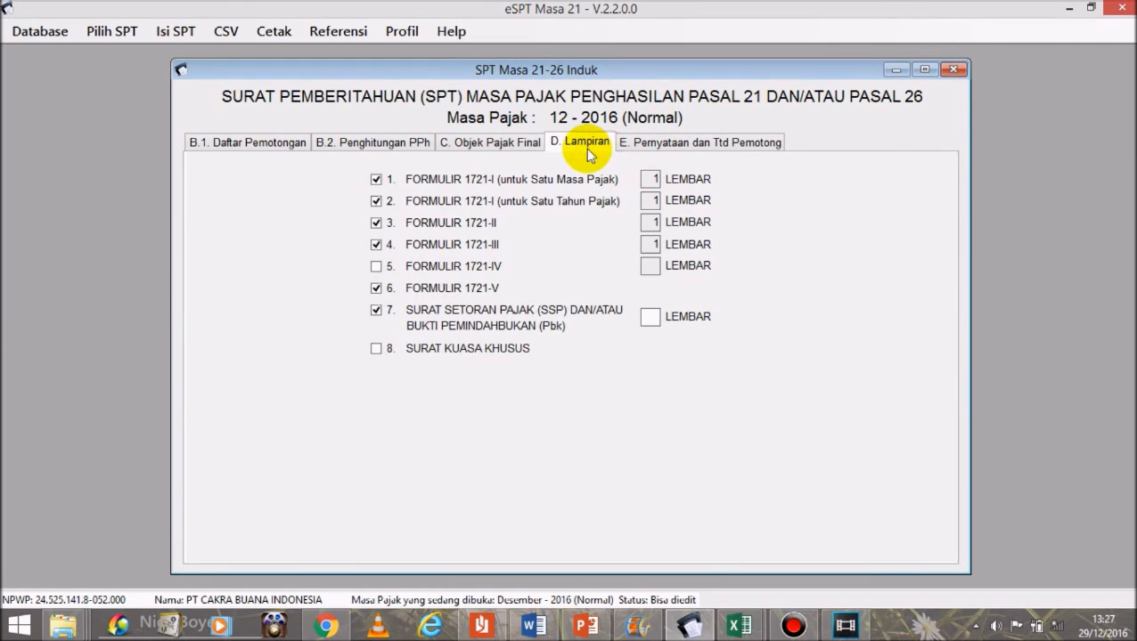
click(377, 311)
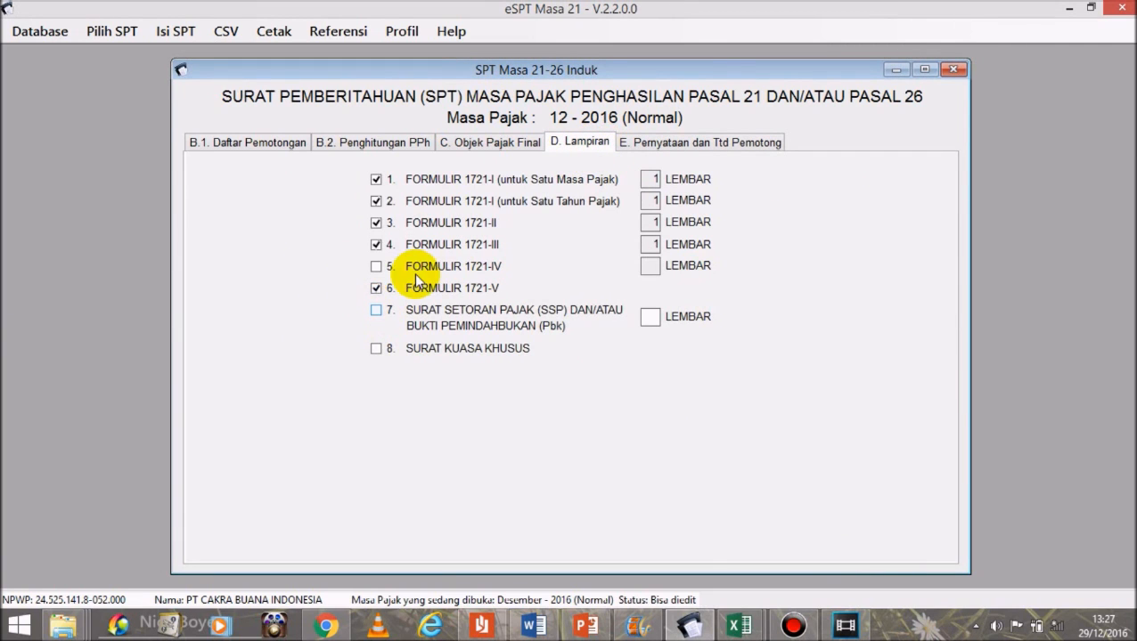
click(694, 144)
click(916, 545)
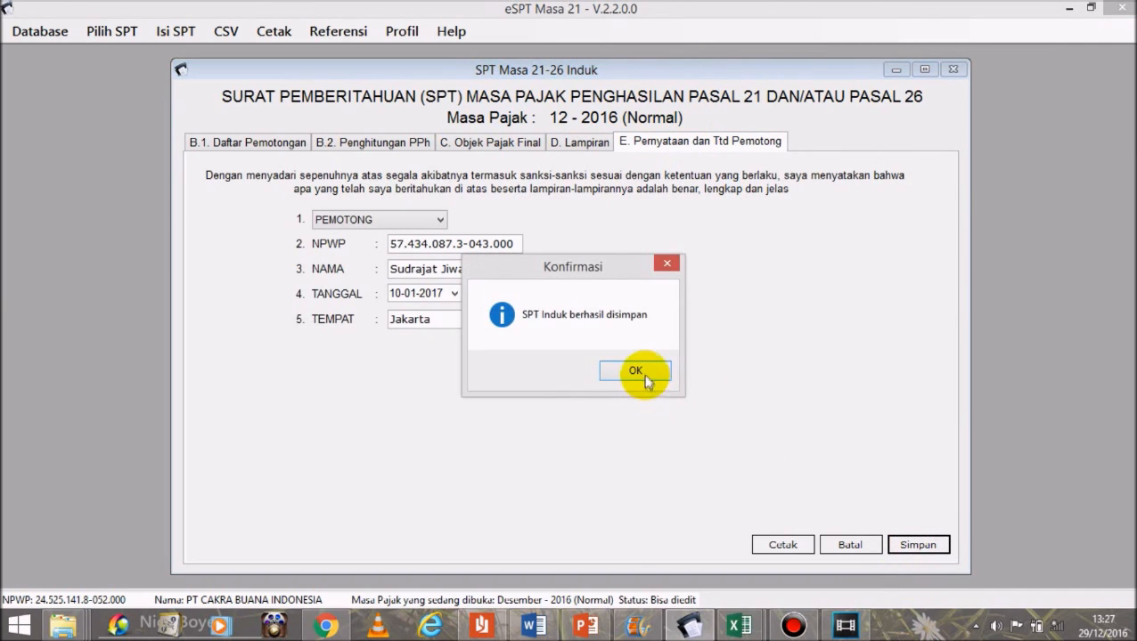
click(643, 373)
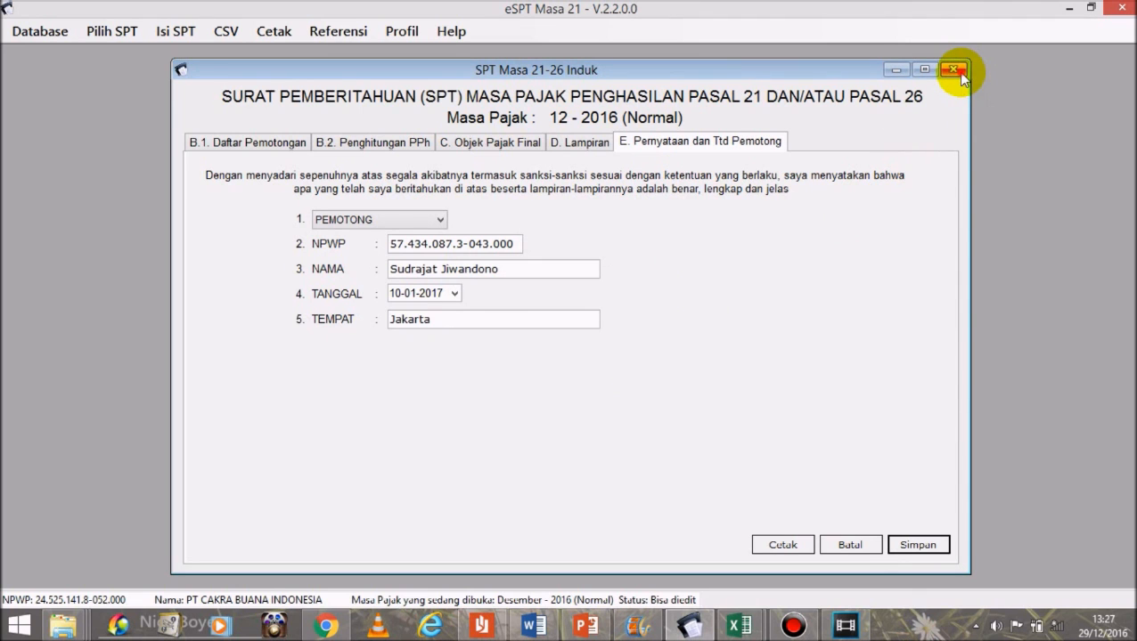
Step: Close the SPT Induk, open the Daftar SSP/Pbk list and start a new payment entry
click(953, 69)
click(176, 35)
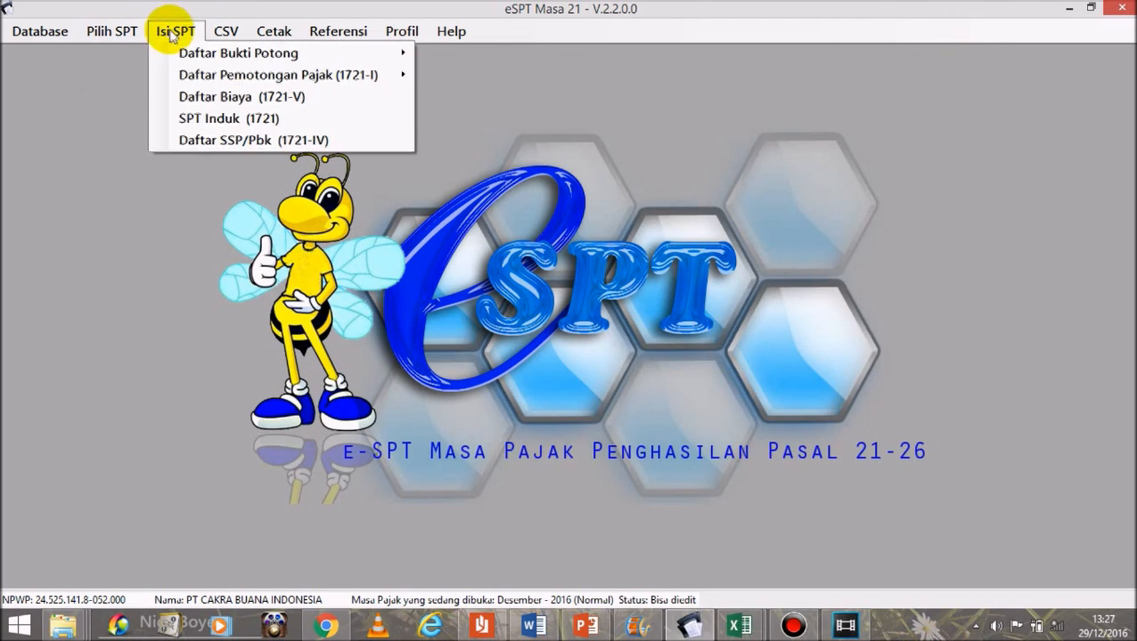
click(174, 141)
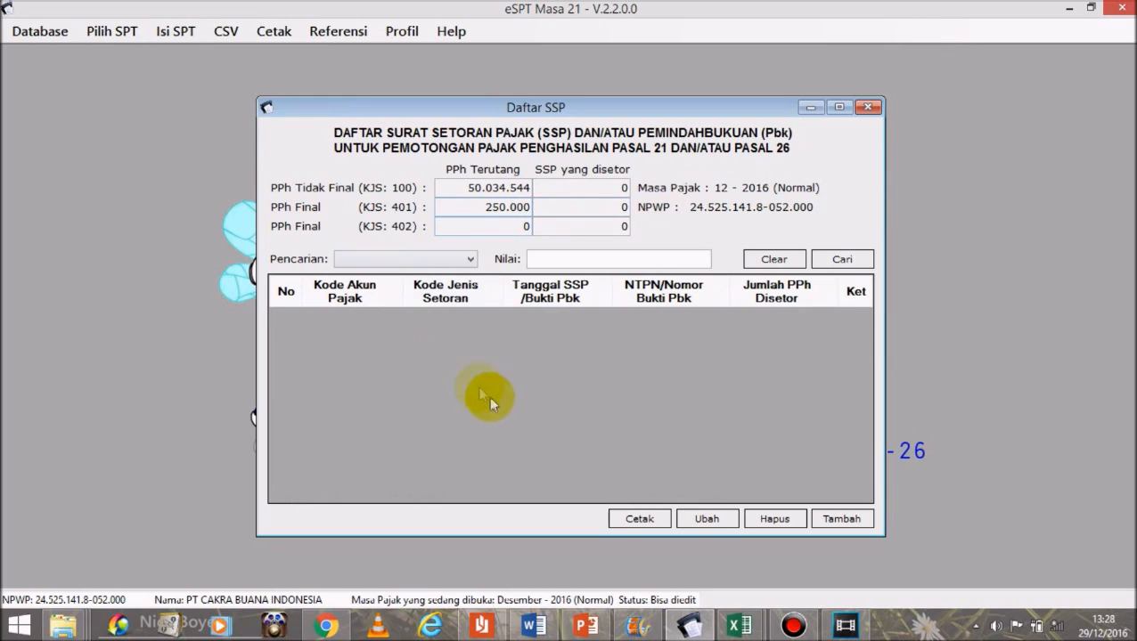
click(839, 519)
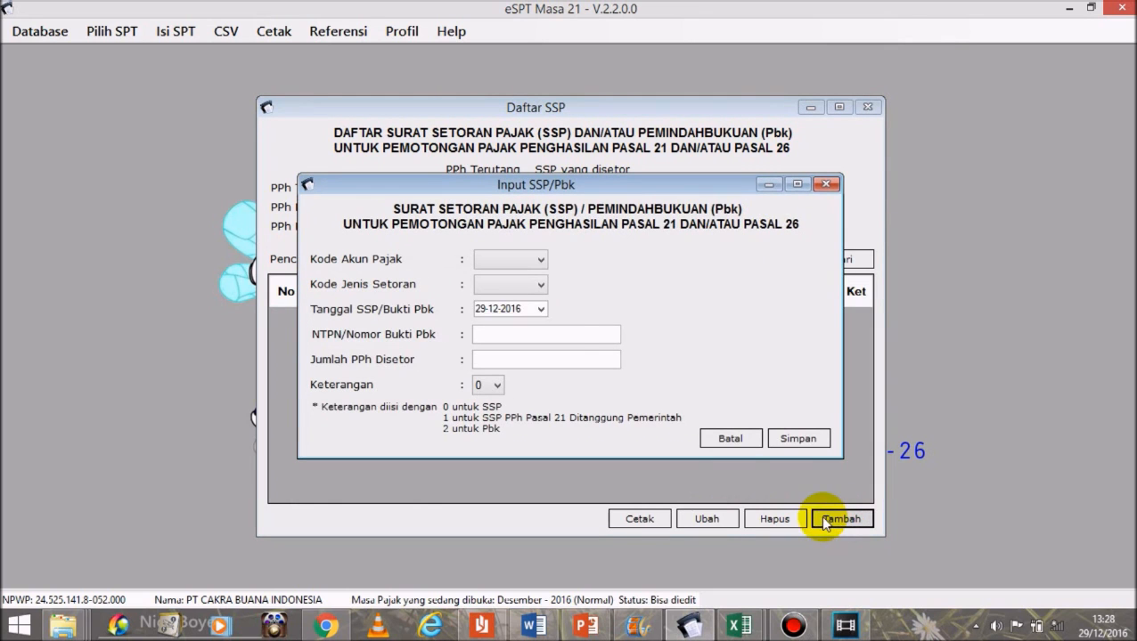
drag(556, 182, 559, 270)
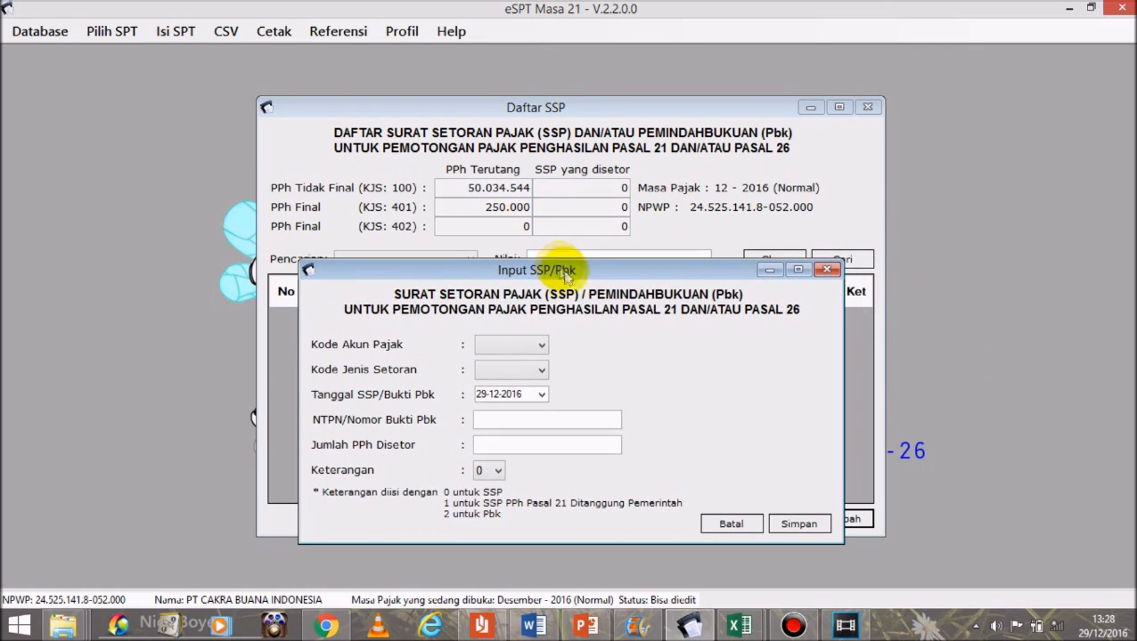
Step: Enter account 411121, deposit type 100, the NTPN and amount 50.034.544, then save
click(526, 346)
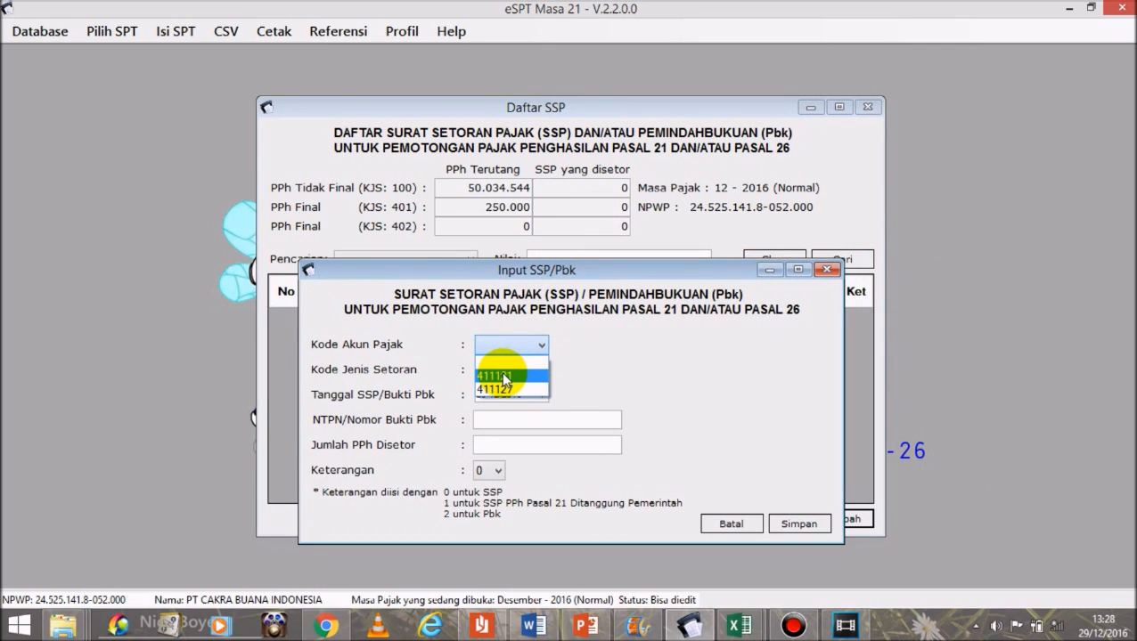
click(505, 378)
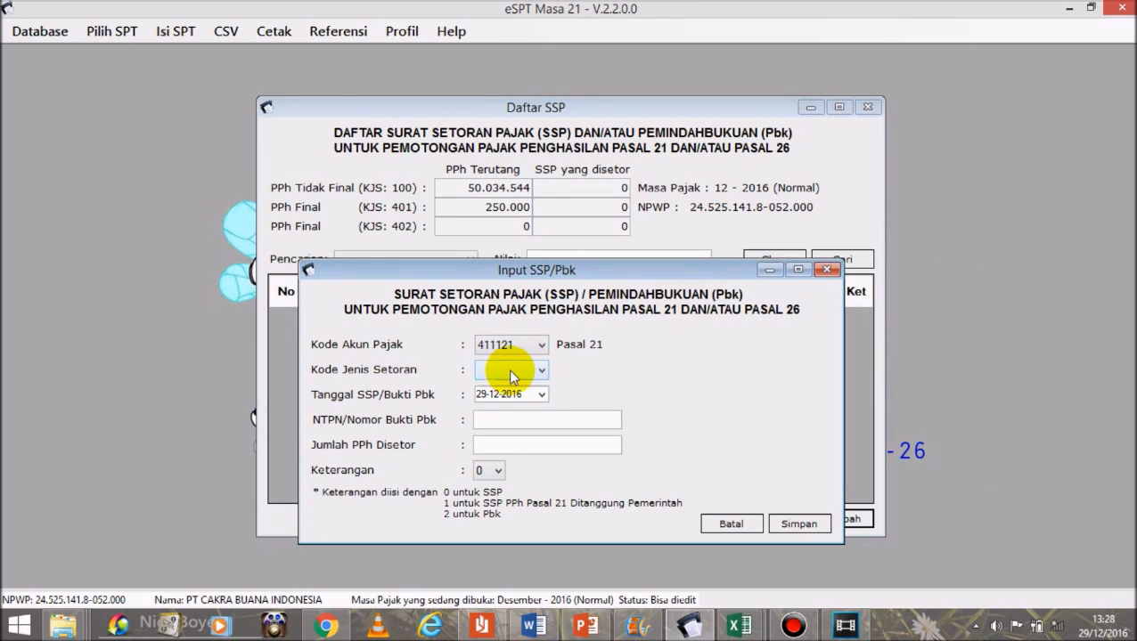
click(508, 371)
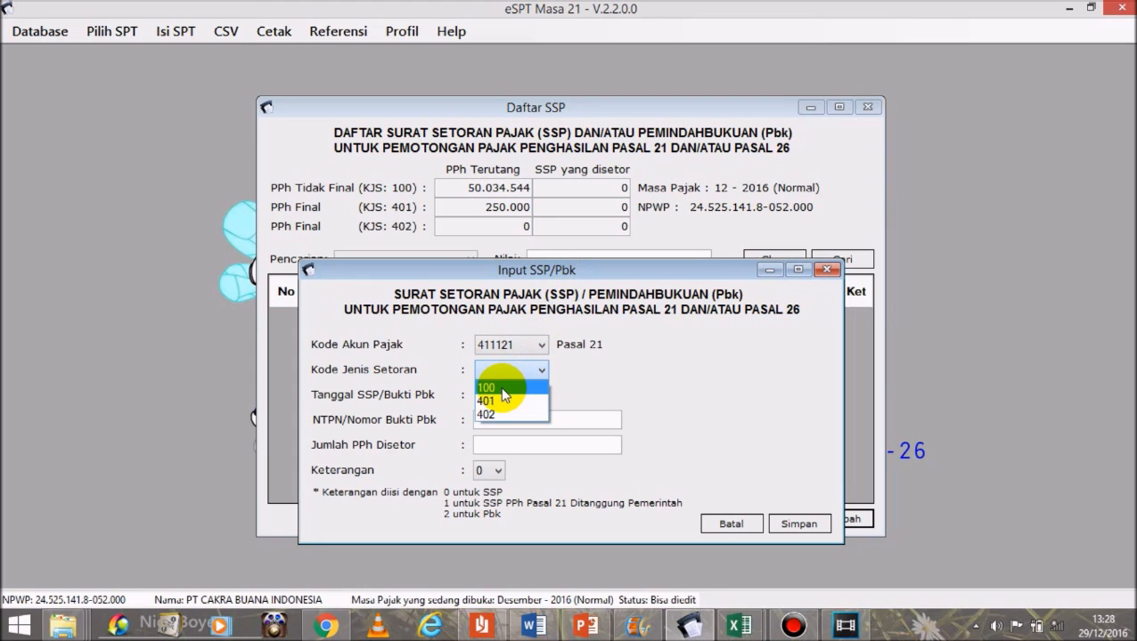
click(504, 392)
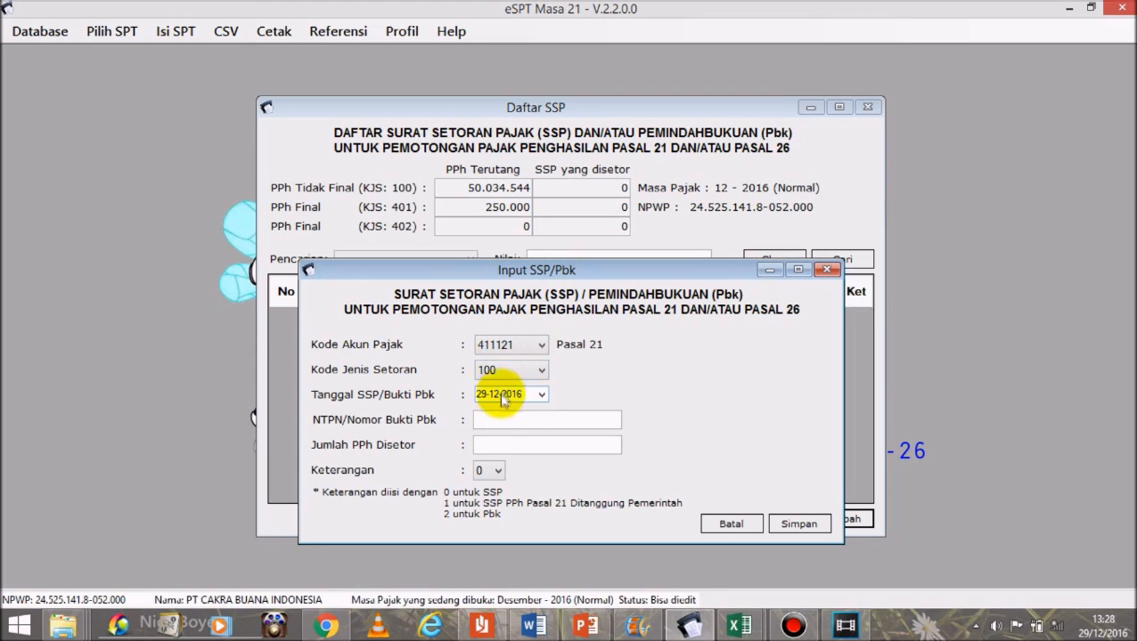
click(506, 419)
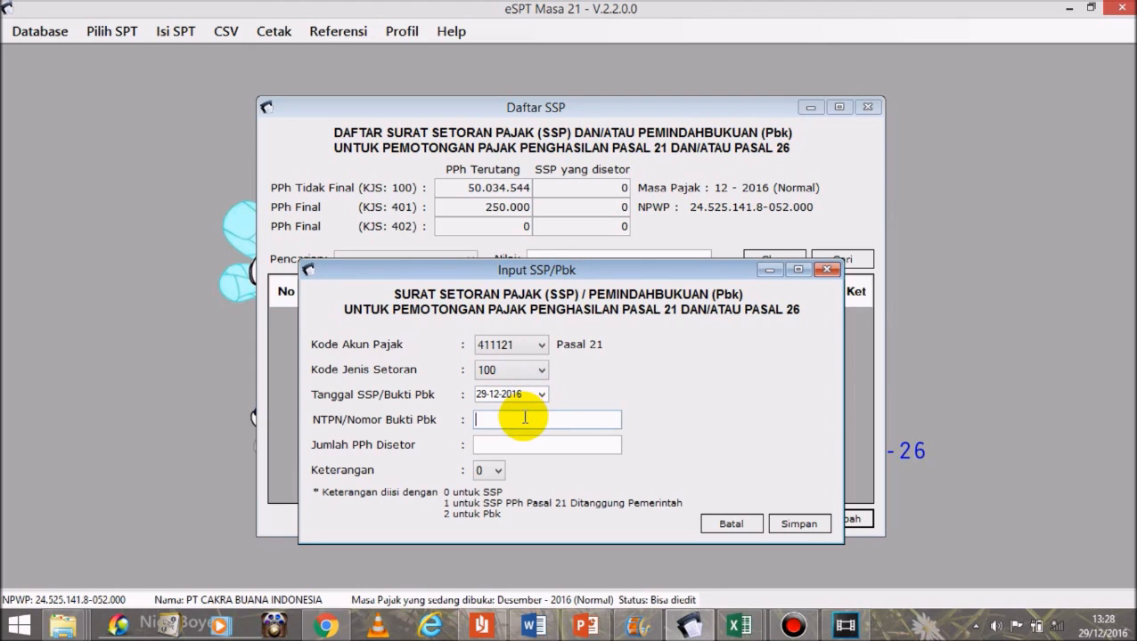
text(1234)
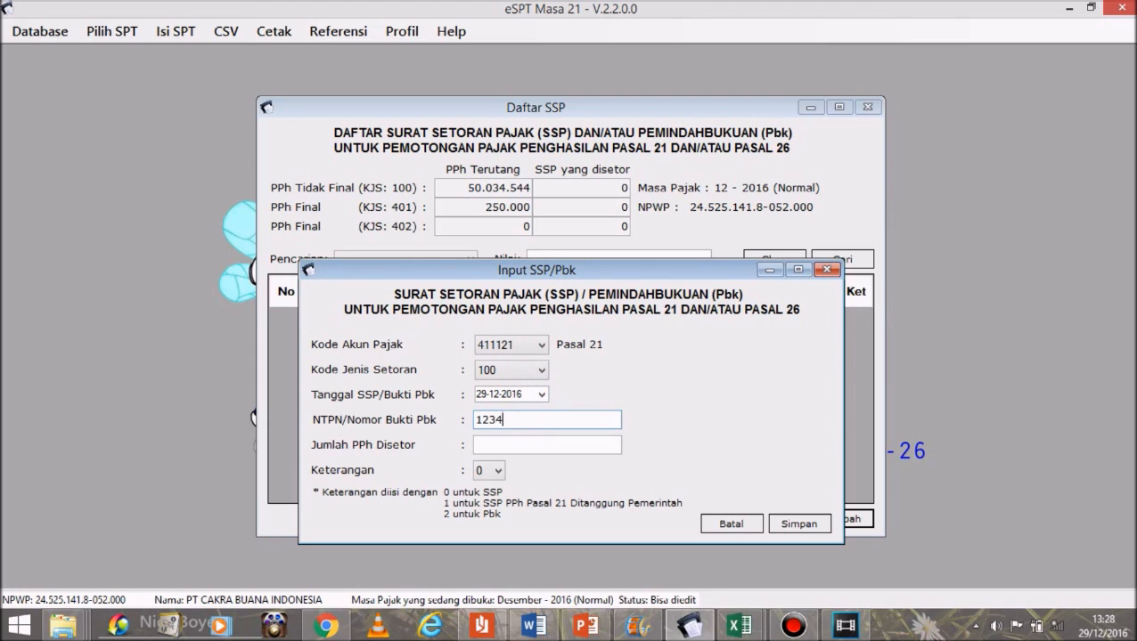
text(567891235678)
click(535, 447)
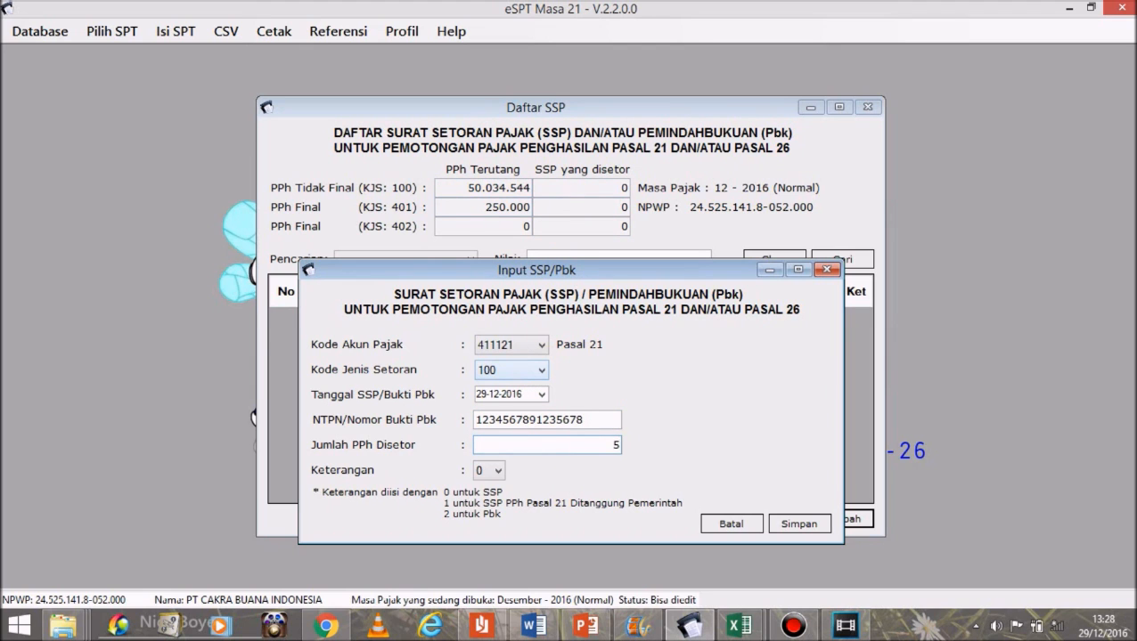
text(50034544)
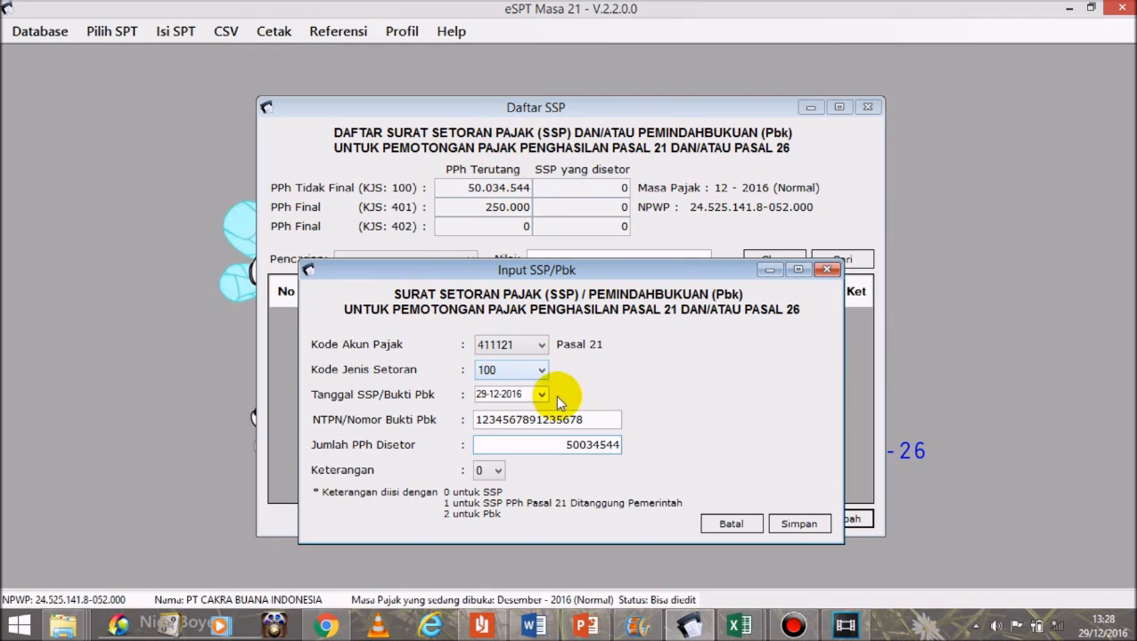
click(587, 422)
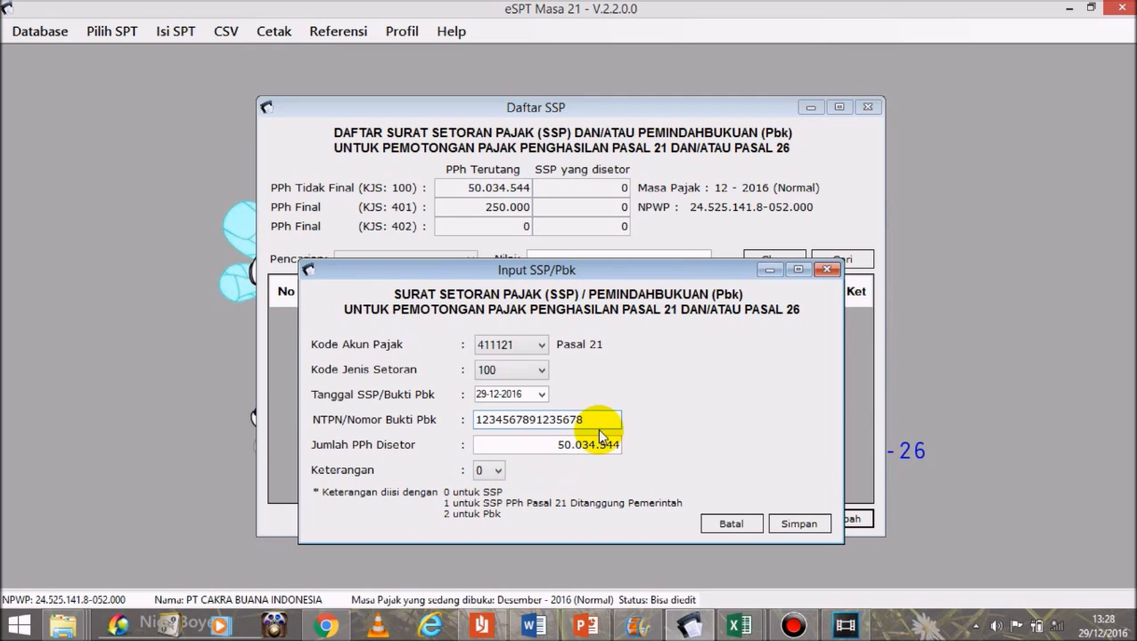
click(806, 524)
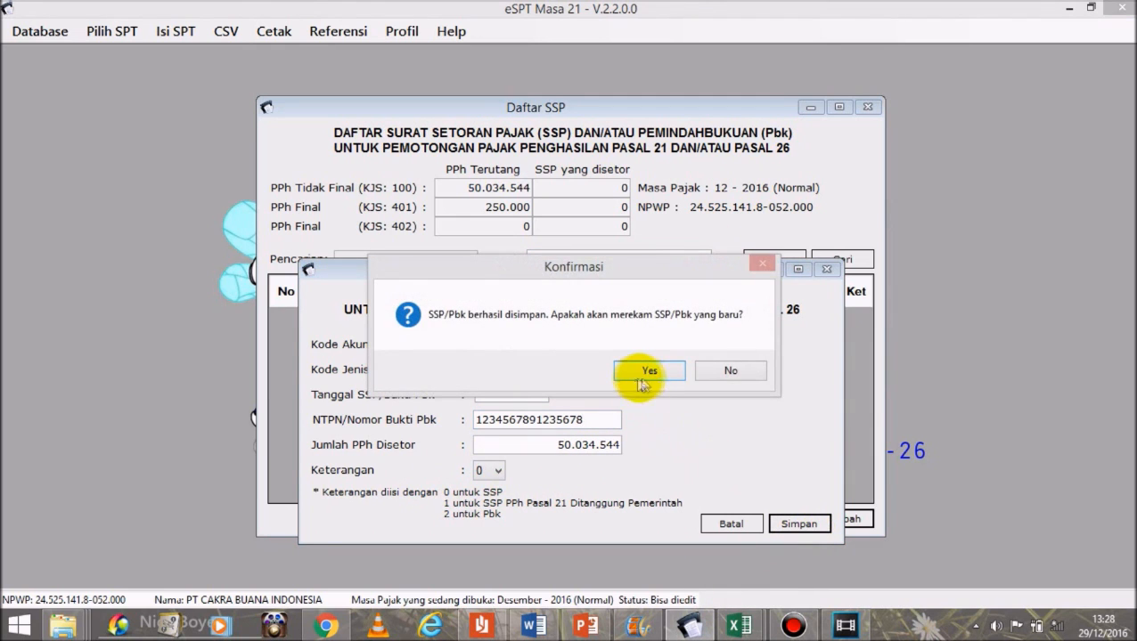
Step: Enter a new SSP with account 411121, deposit type 401, an NTPN and amount 250.000, then save
click(644, 372)
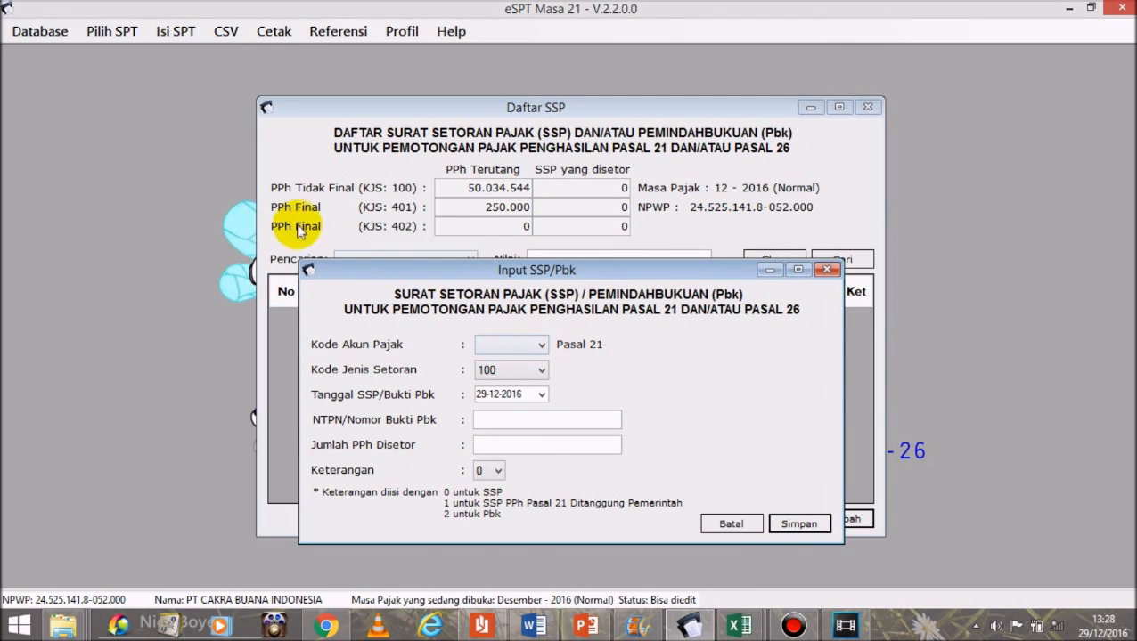
click(524, 347)
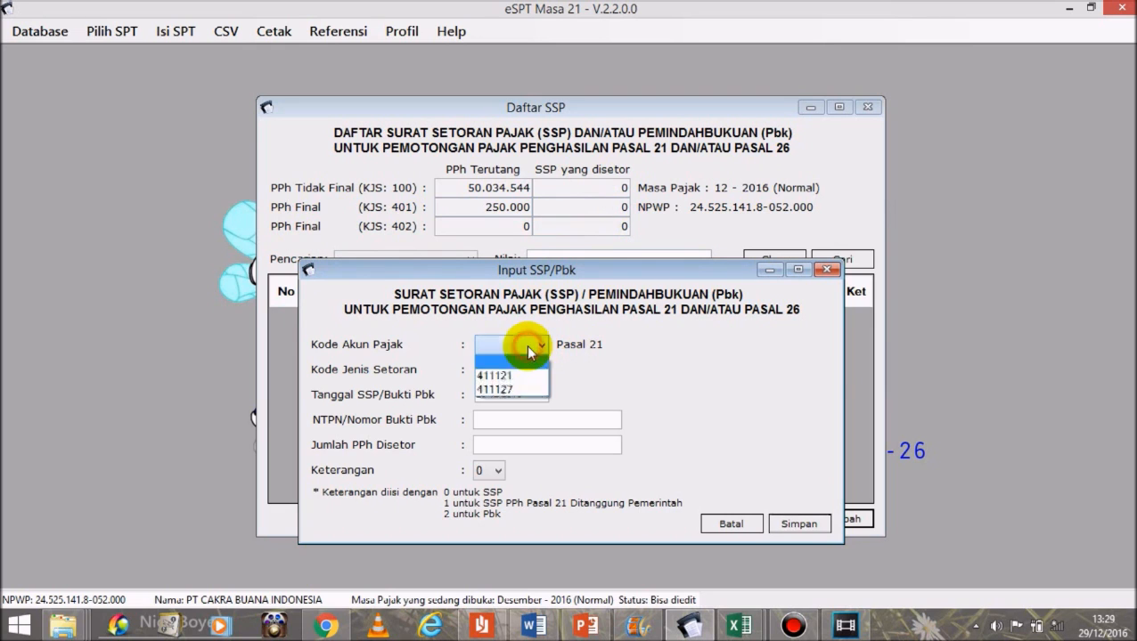
click(512, 376)
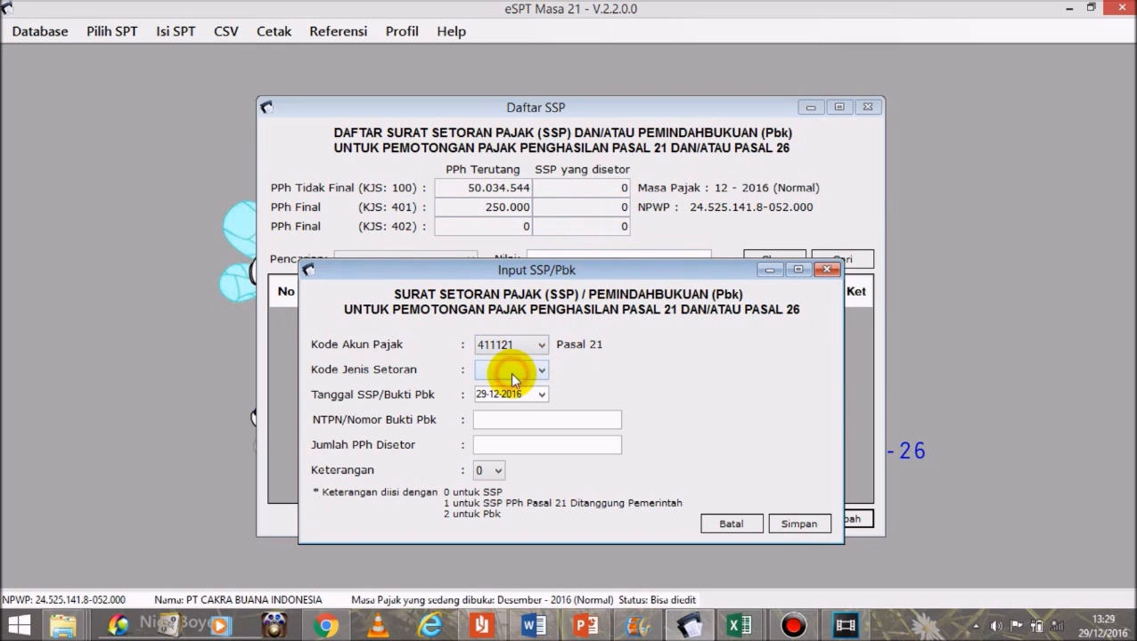
click(521, 374)
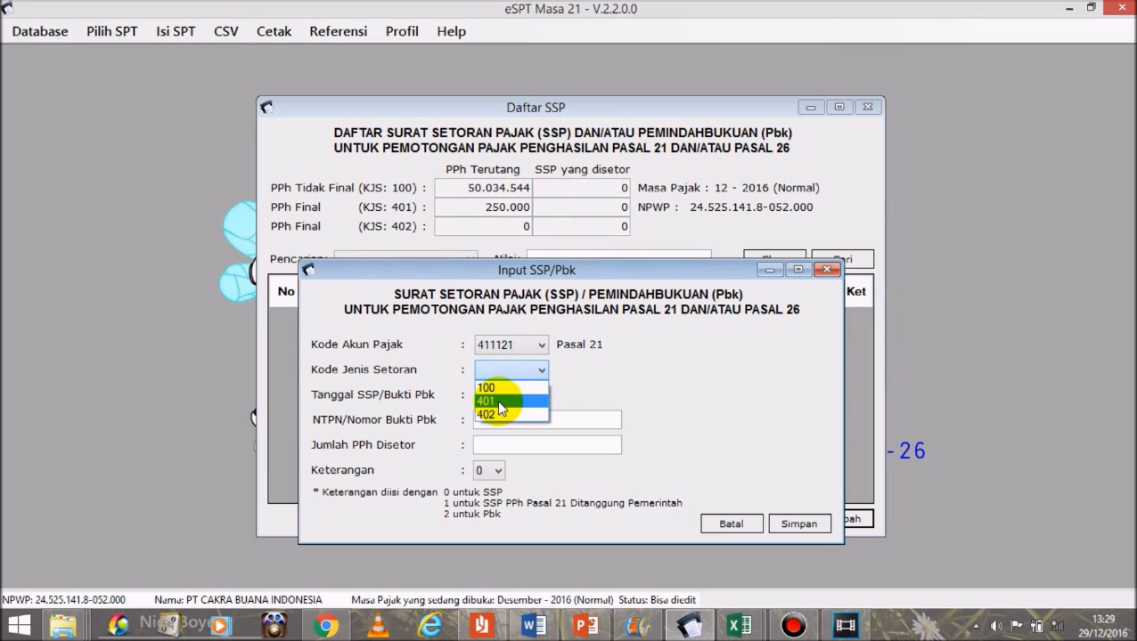
click(499, 402)
click(509, 419)
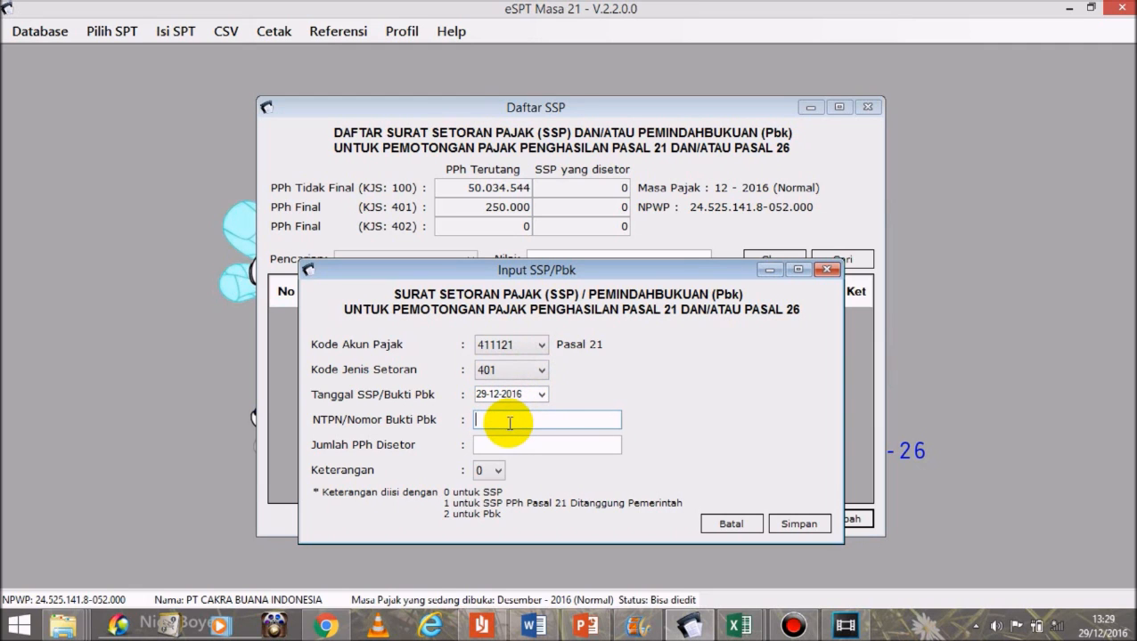
text(123456)
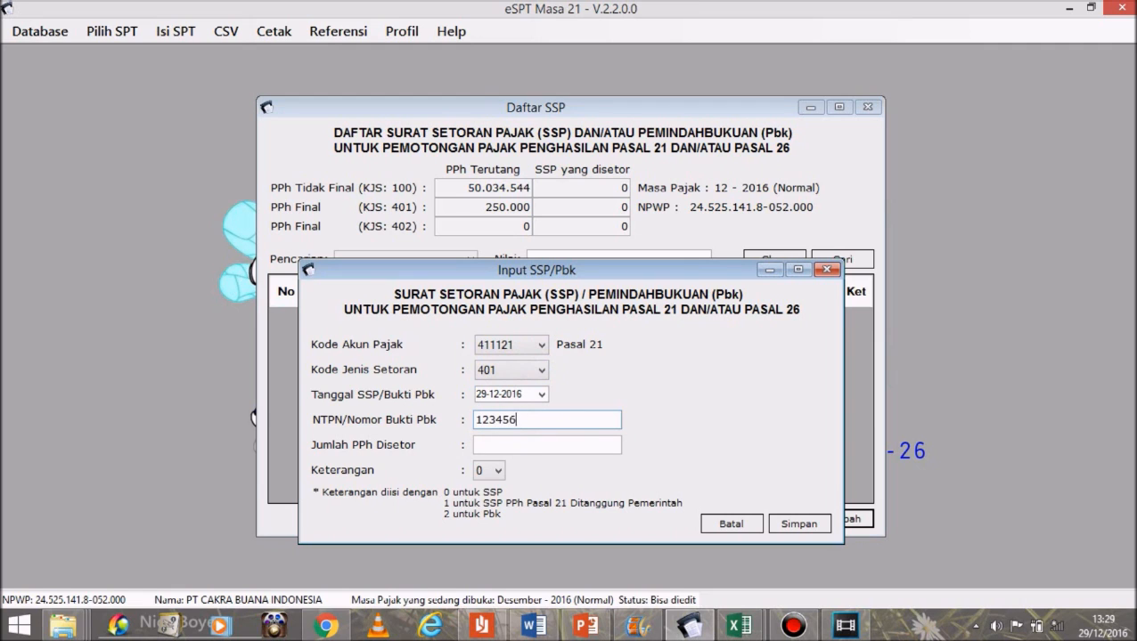
text(7899876543)
click(524, 450)
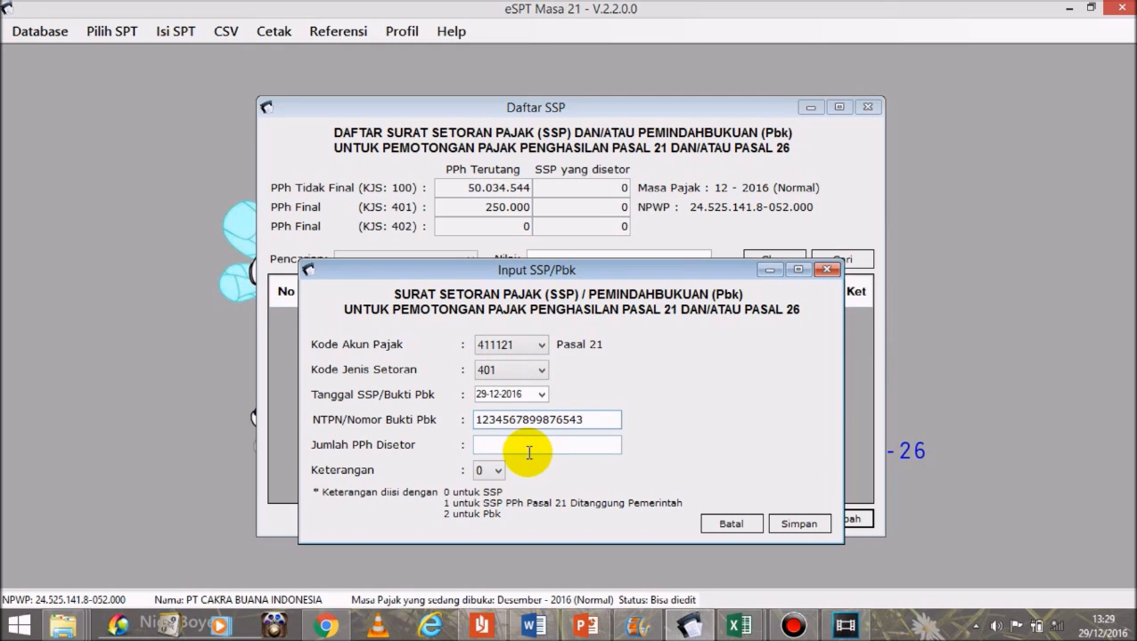
text(250000)
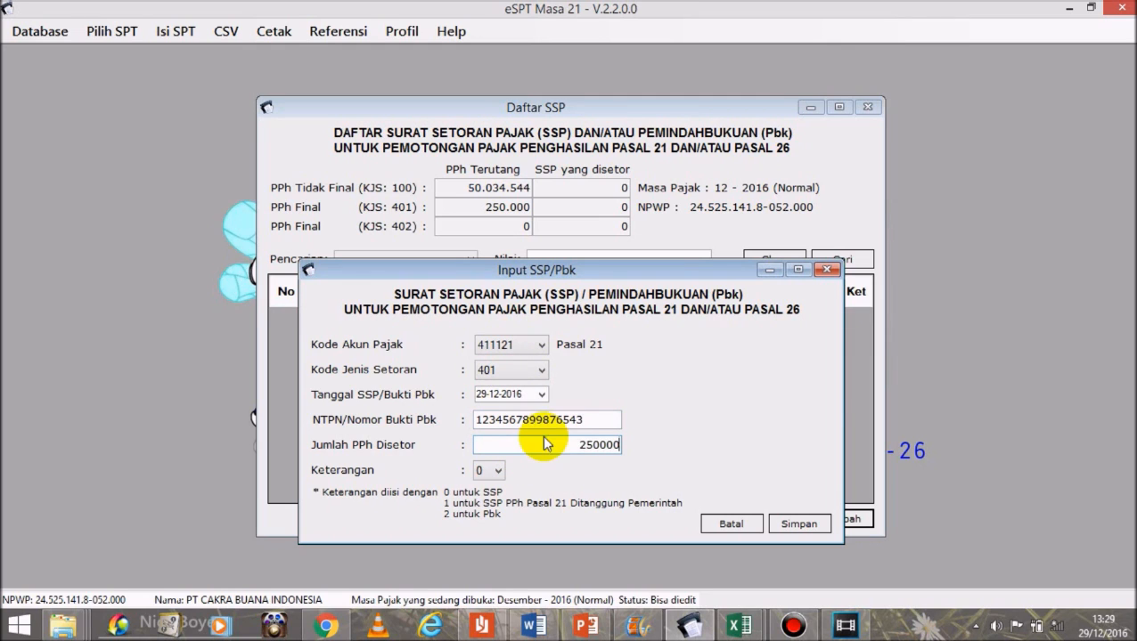
click(580, 420)
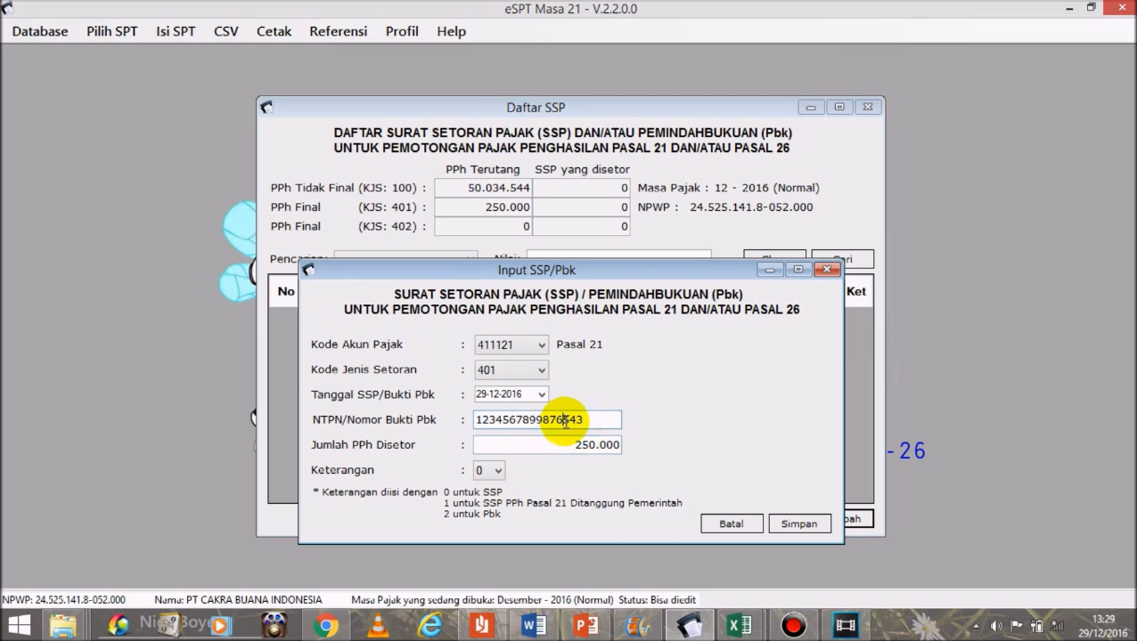
click(799, 524)
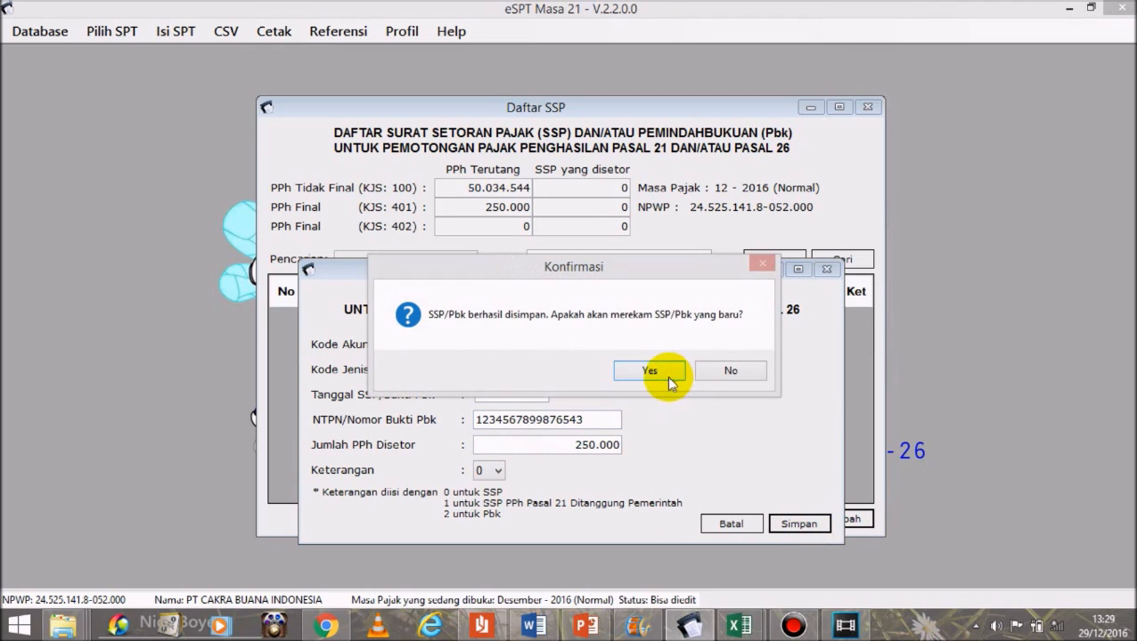
Step: Close the SSP input form and reopen the Daftar SSP/Pbk list to verify both payments
click(664, 371)
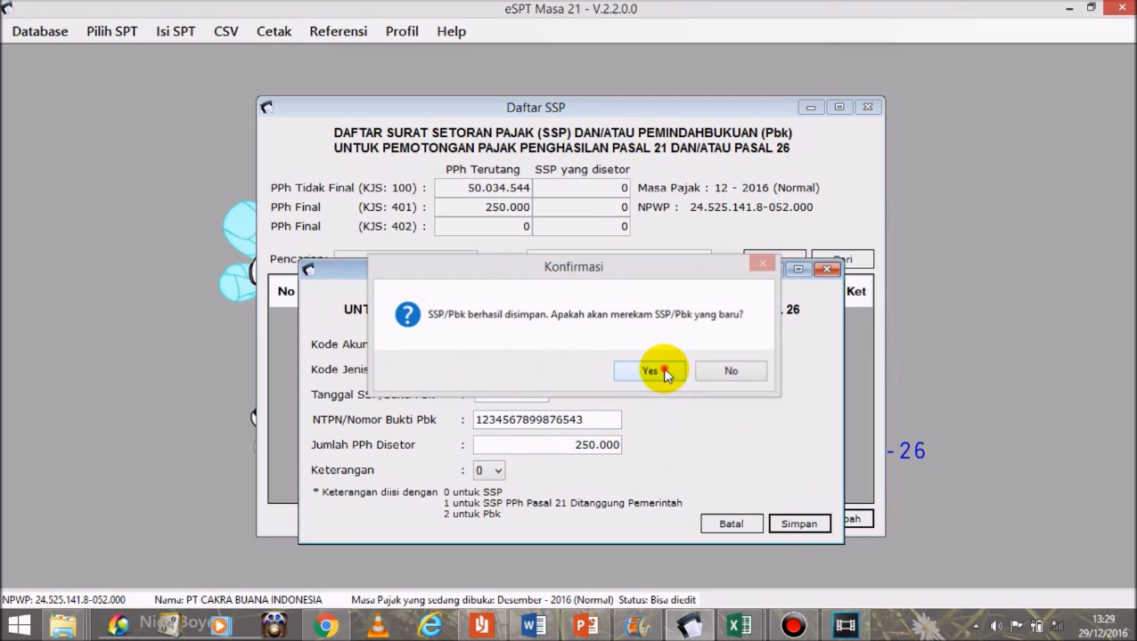
click(826, 270)
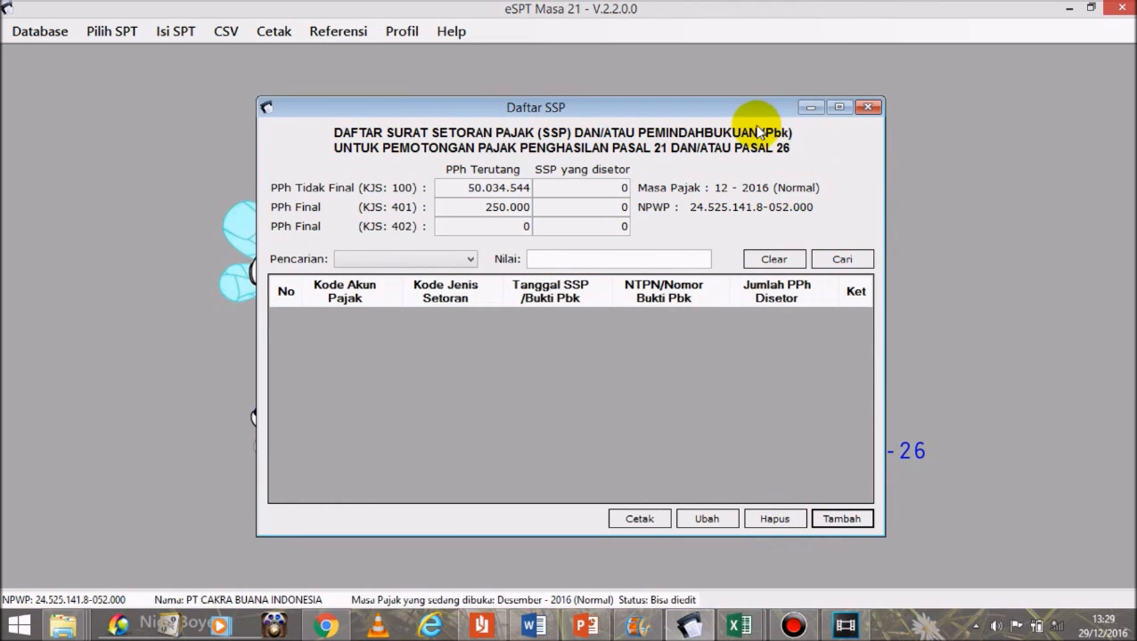
click(867, 107)
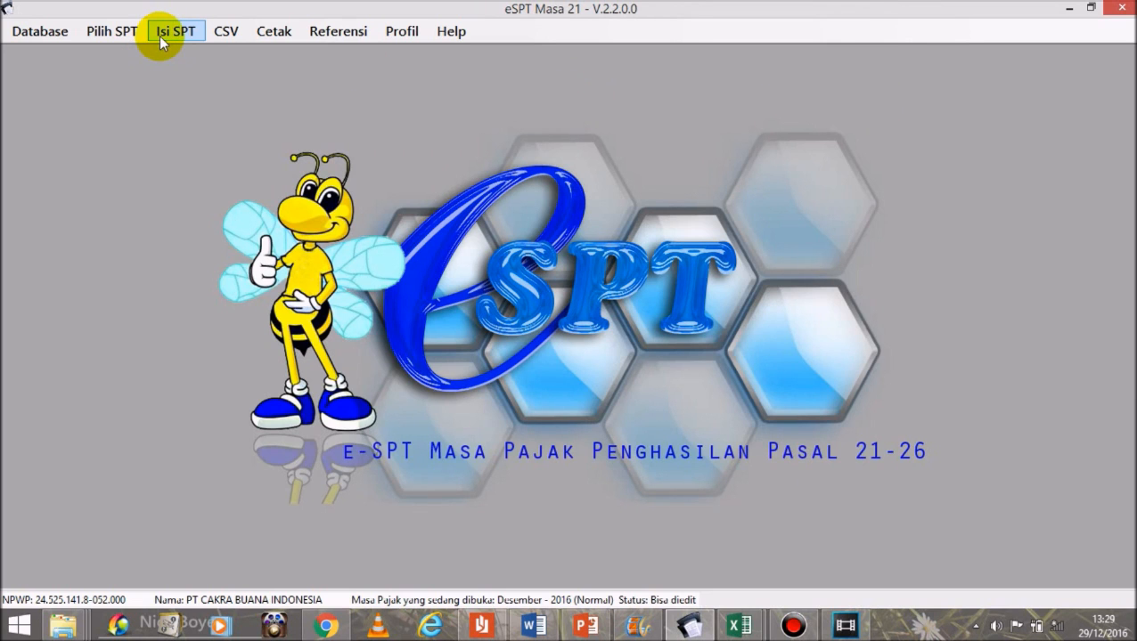
click(160, 38)
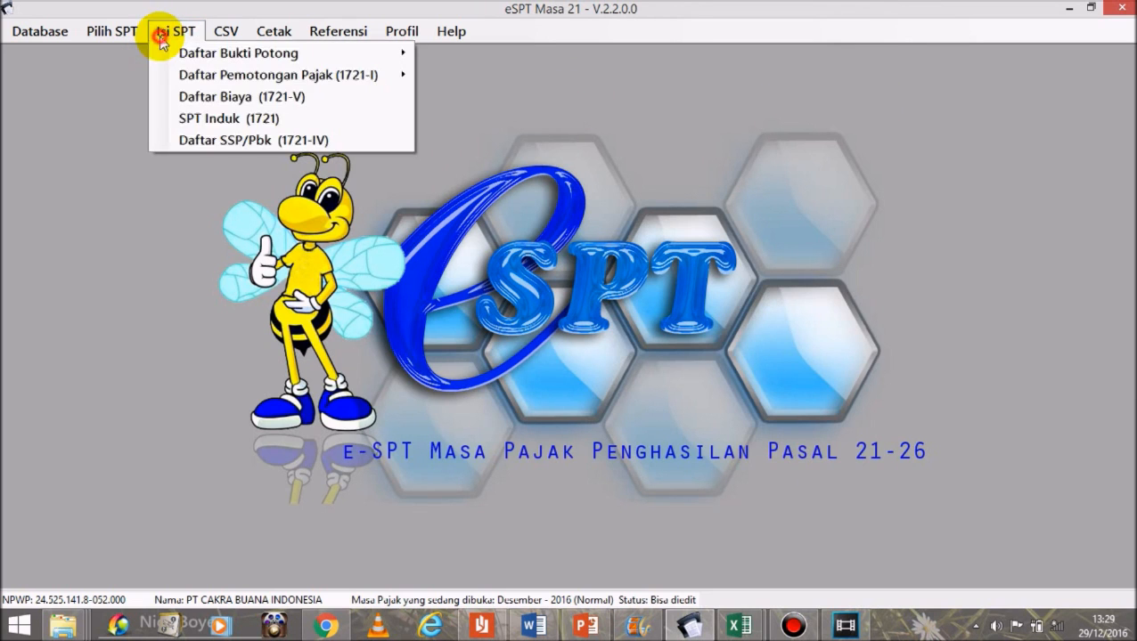
click(195, 138)
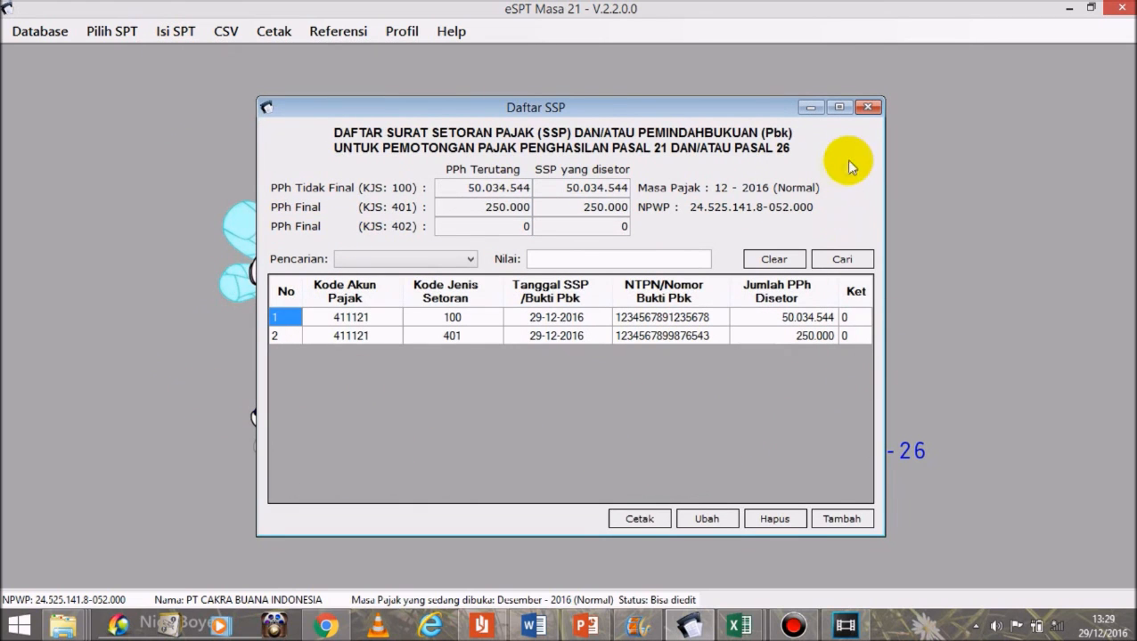
click(868, 108)
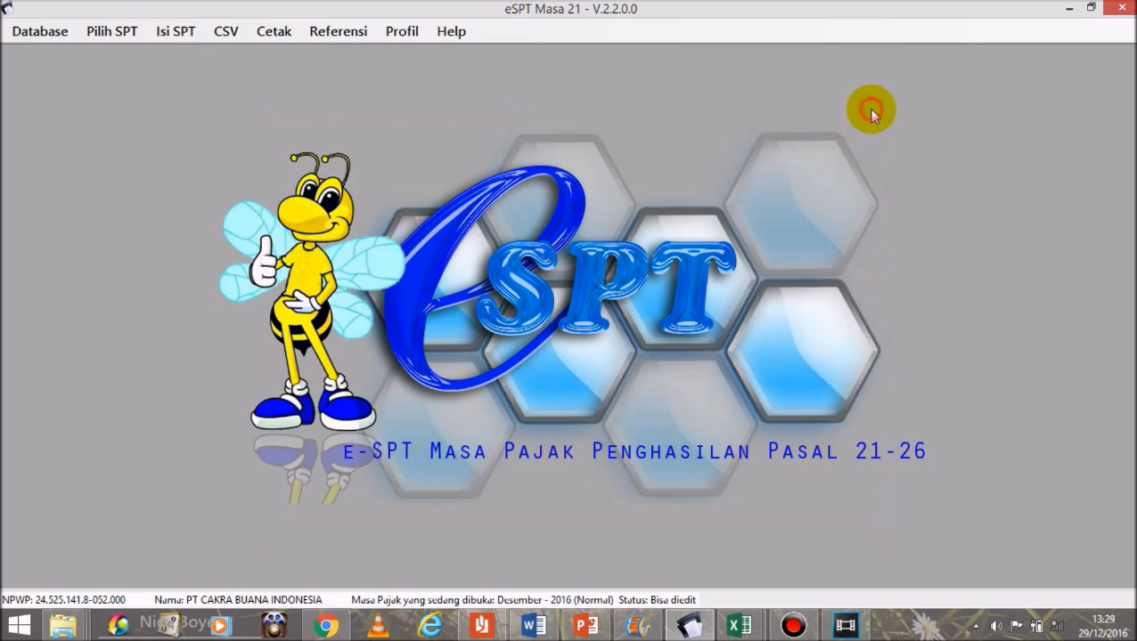
click(177, 31)
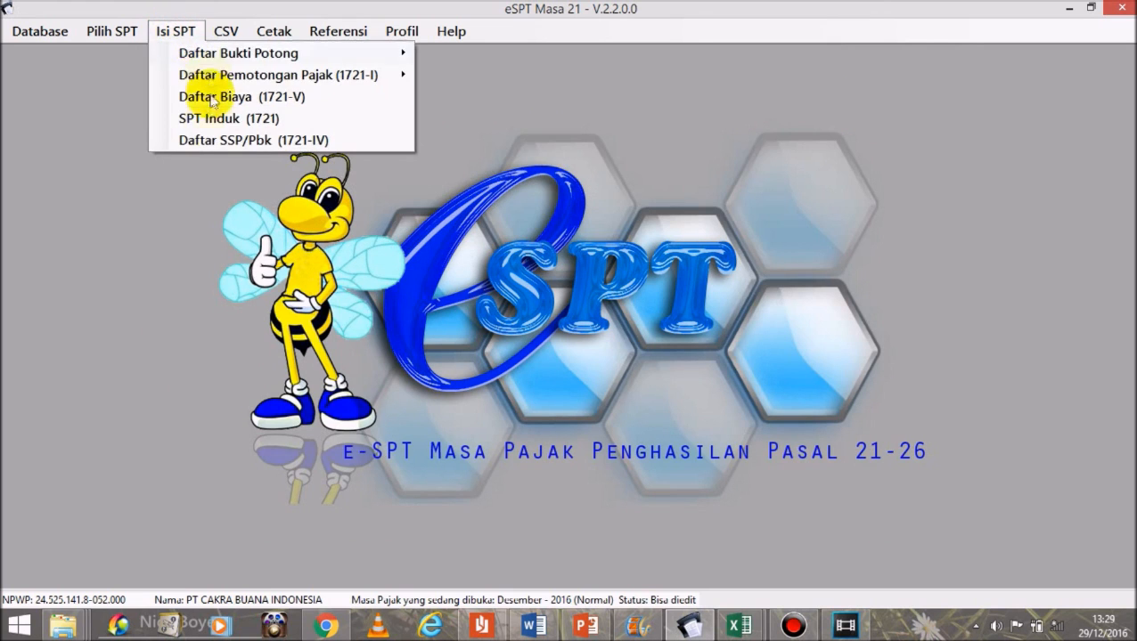
Step: Tick the SSP/Pbk attachment (item 7) in SPT Induk 1721, save, and close the form
click(205, 118)
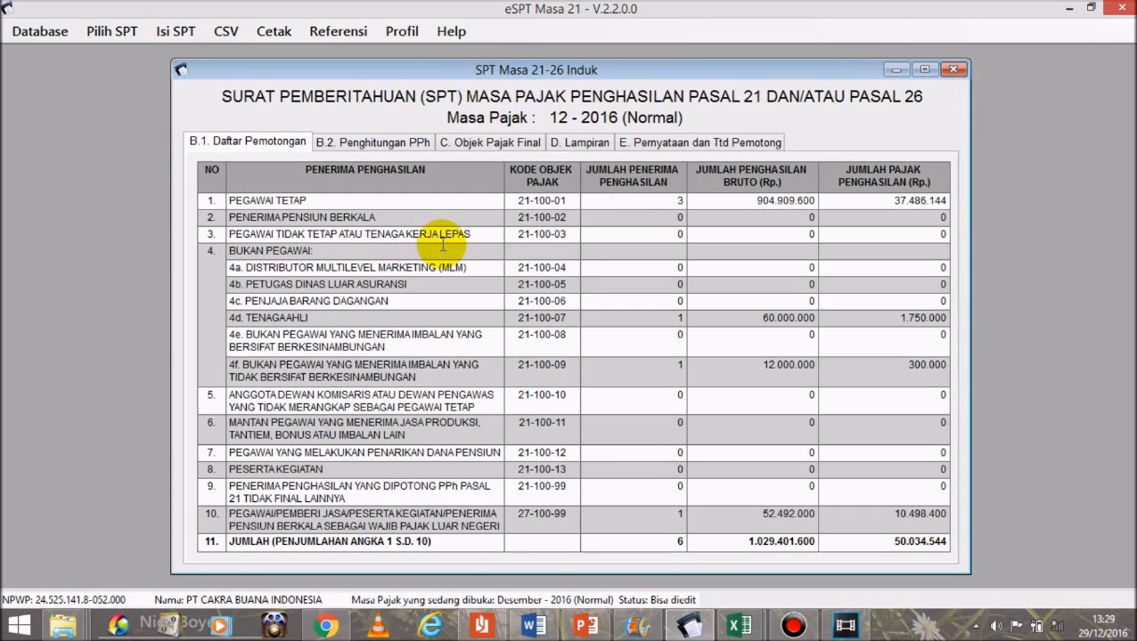
click(570, 144)
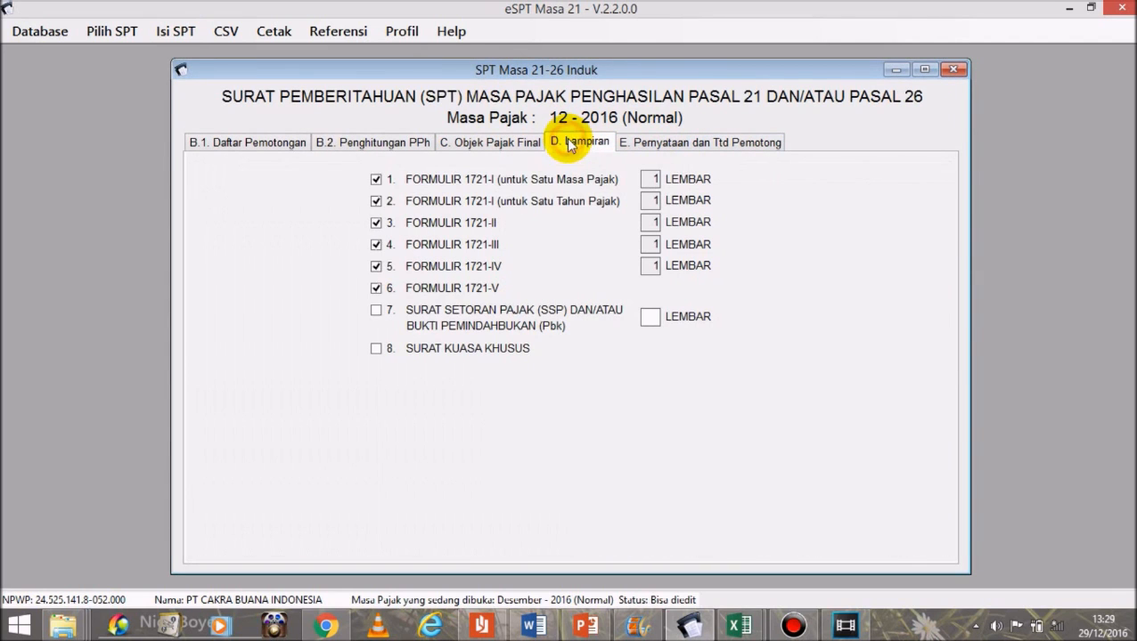
click(378, 310)
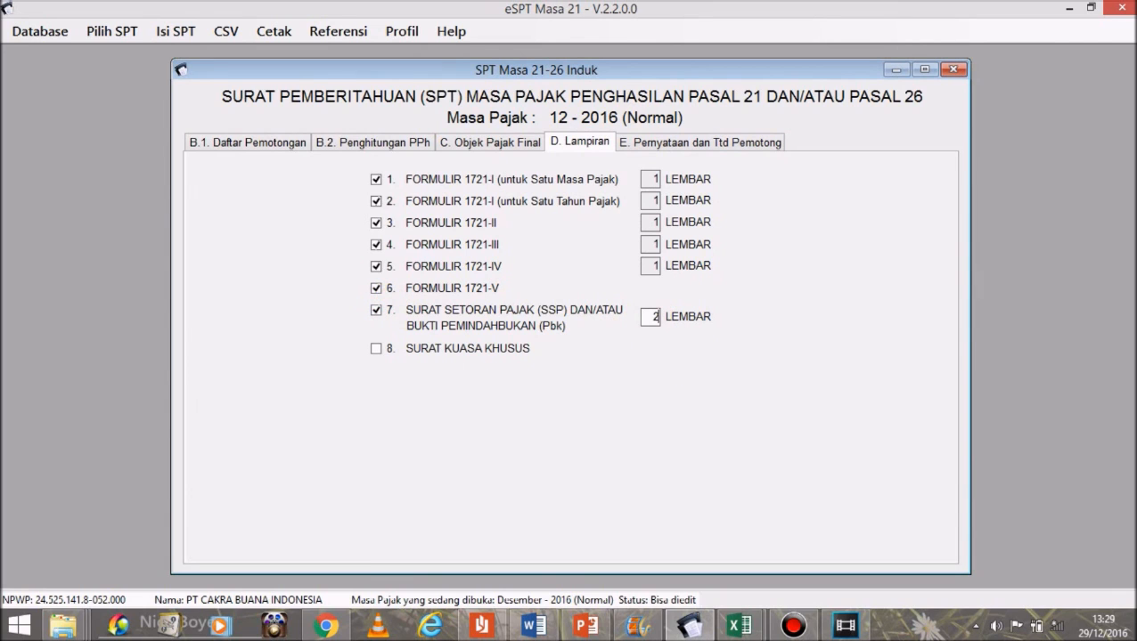
click(697, 145)
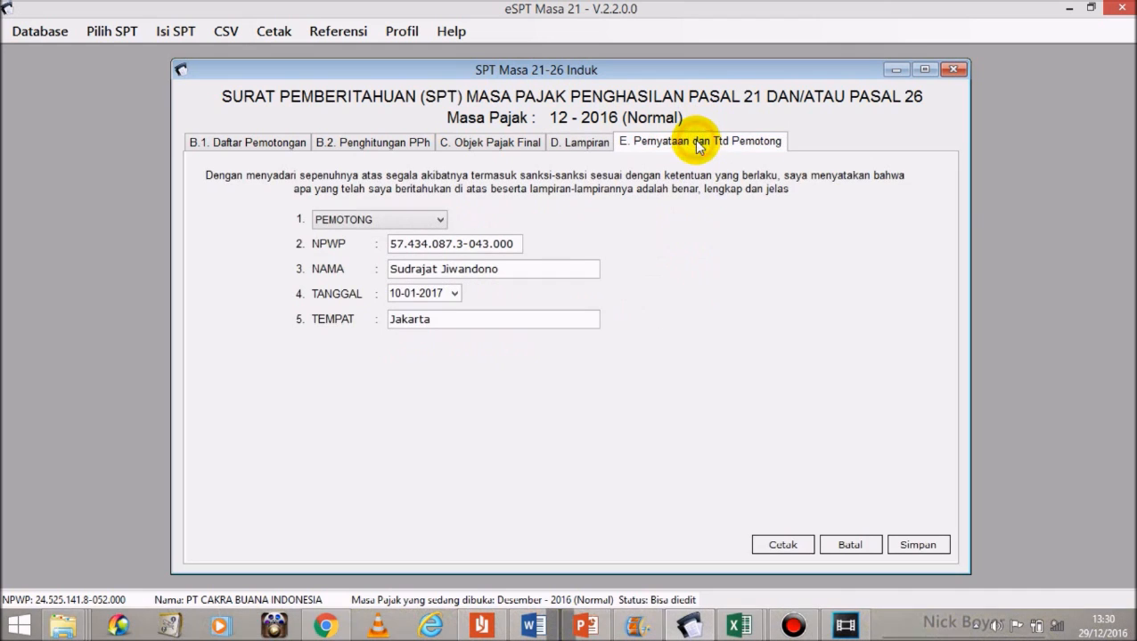
click(915, 545)
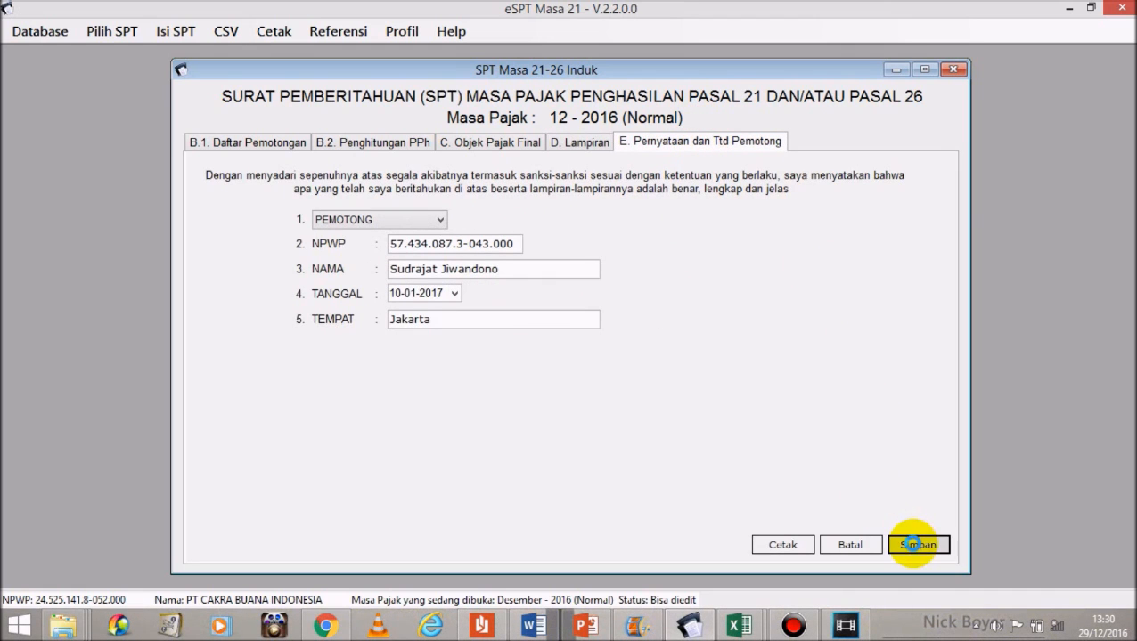
click(628, 368)
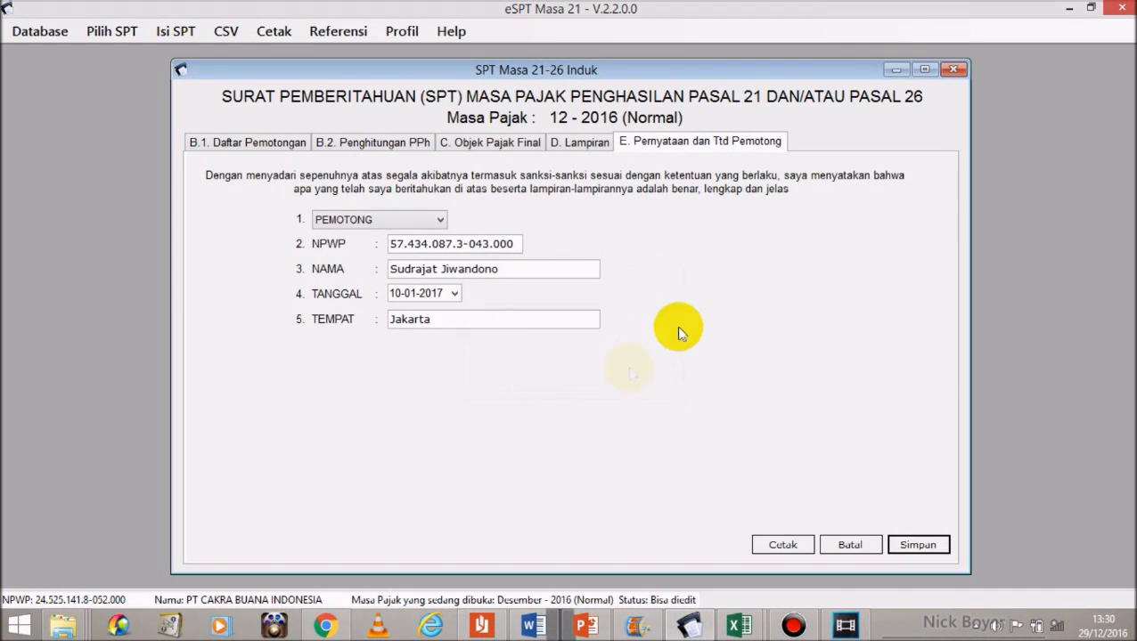
click(955, 70)
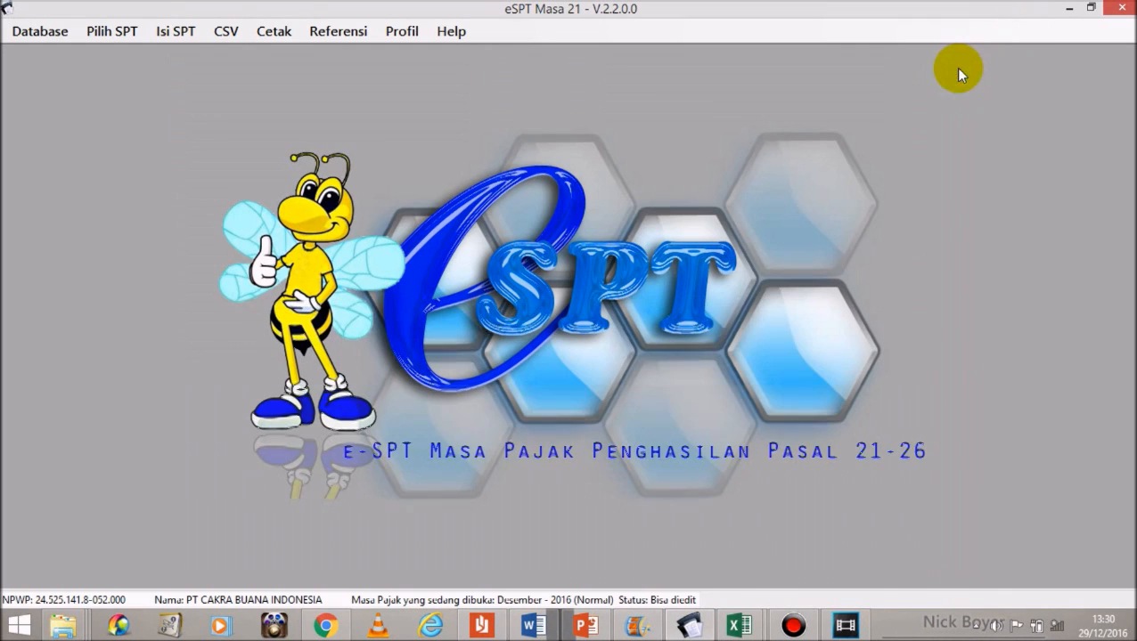
Step: Export 1721_refpartner to CSV into a new Desktop folder named 'SIMULASI E-SPT'
click(259, 37)
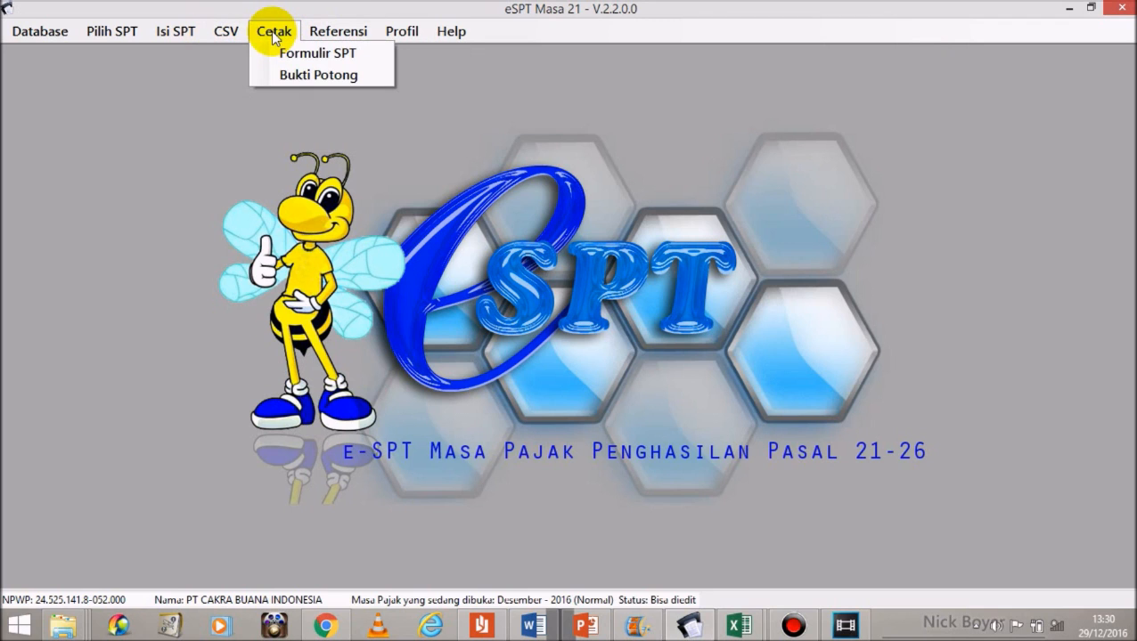
mouse_move(234, 34)
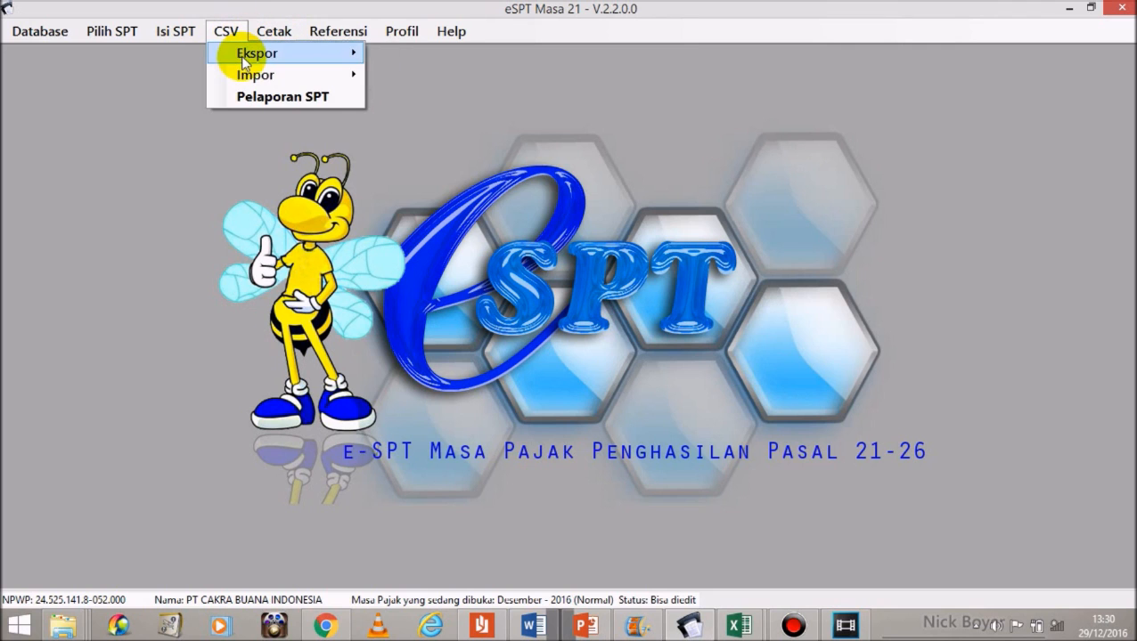
mouse_move(248, 59)
click(420, 55)
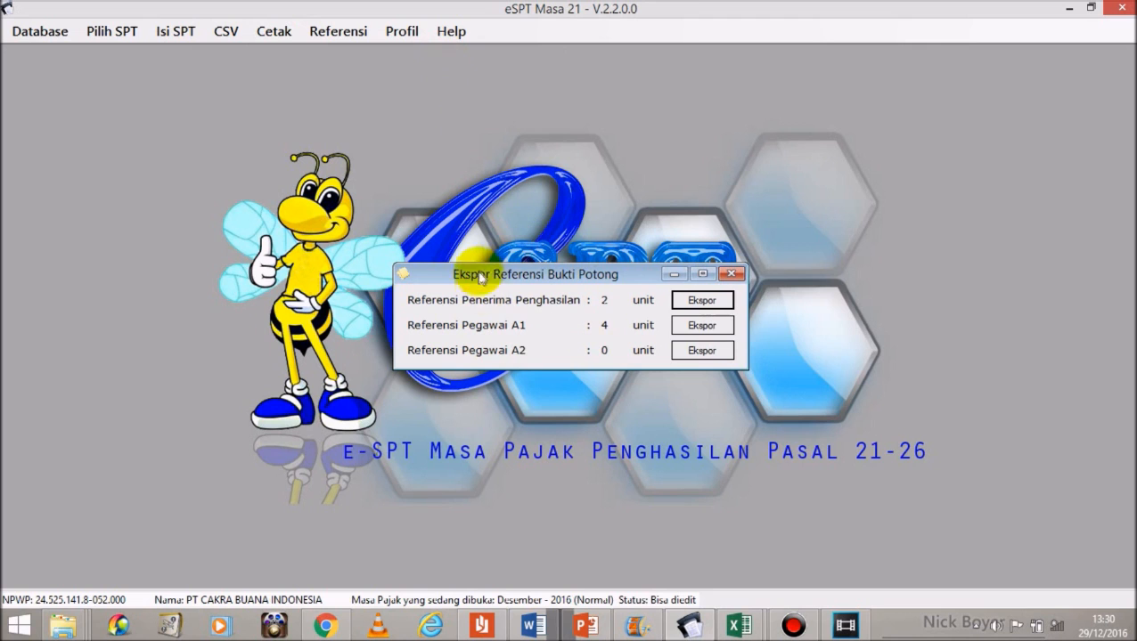
click(701, 301)
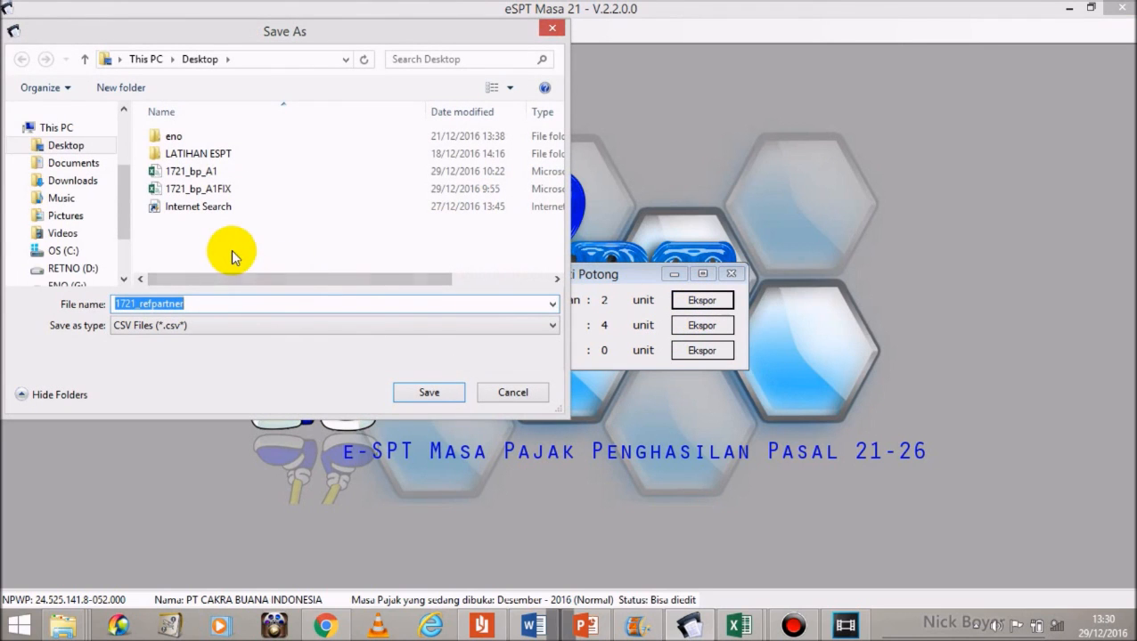
right_click(213, 243)
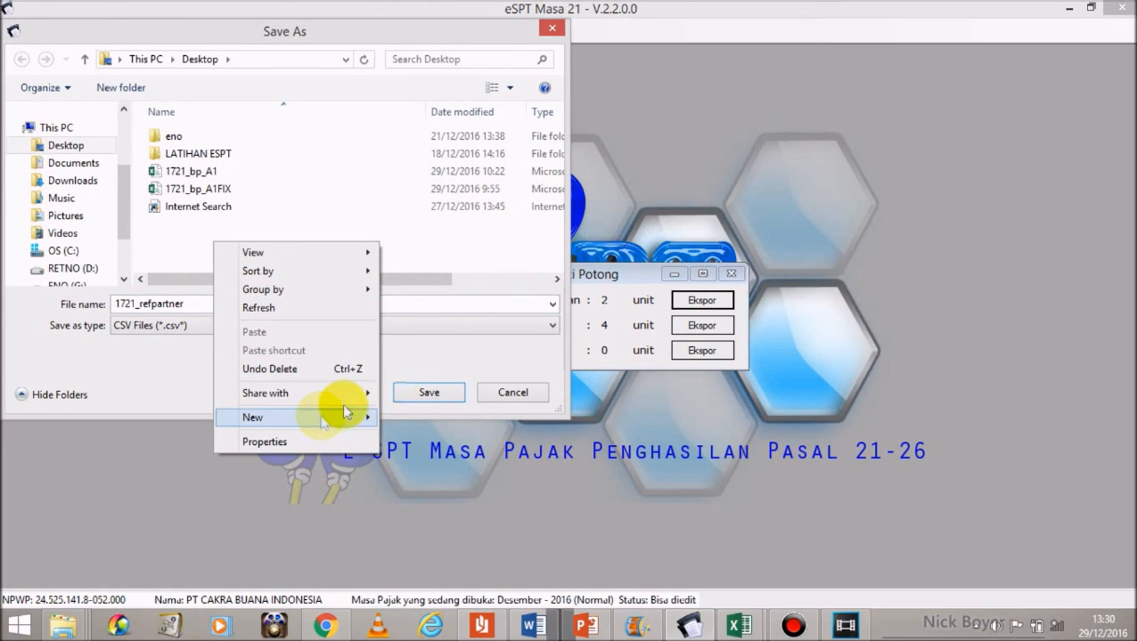
click(338, 415)
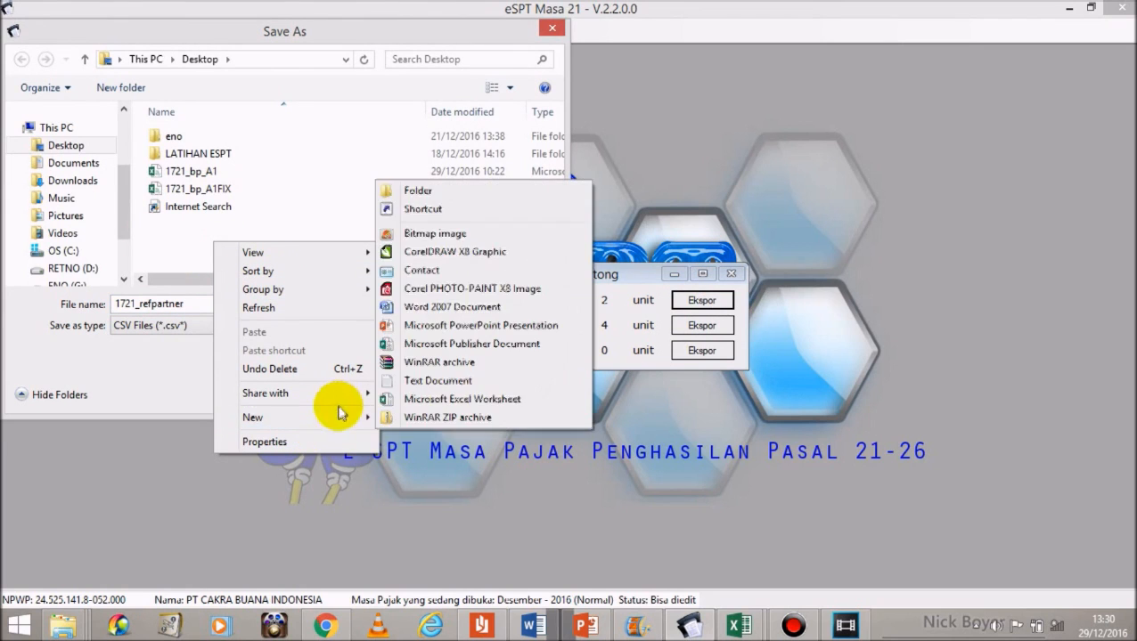
click(408, 190)
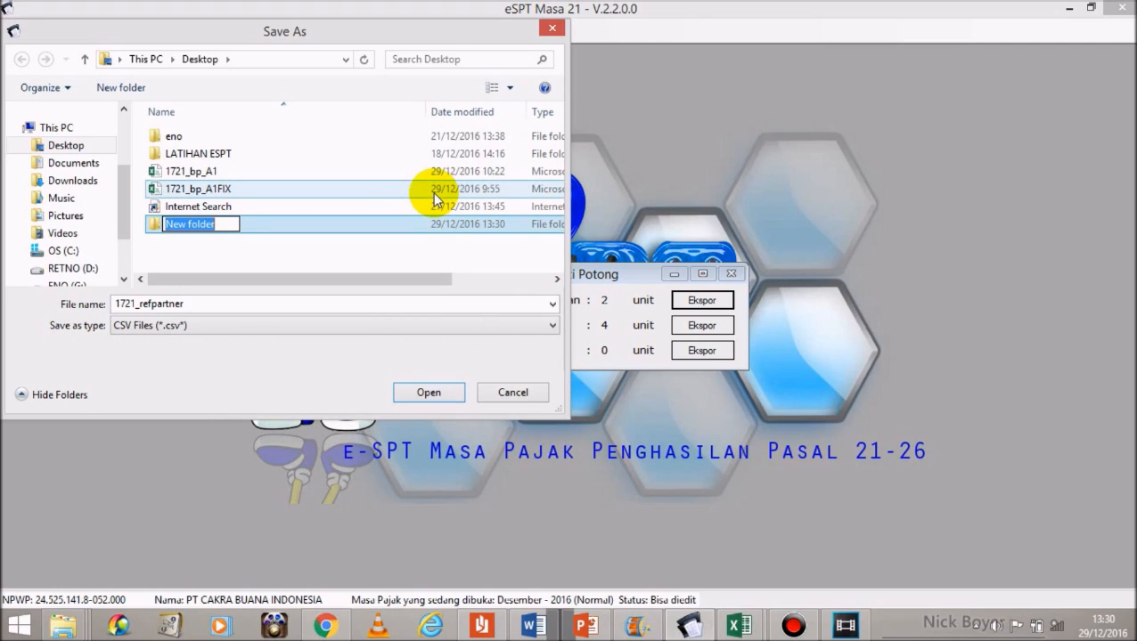
text(SIMULASI E)
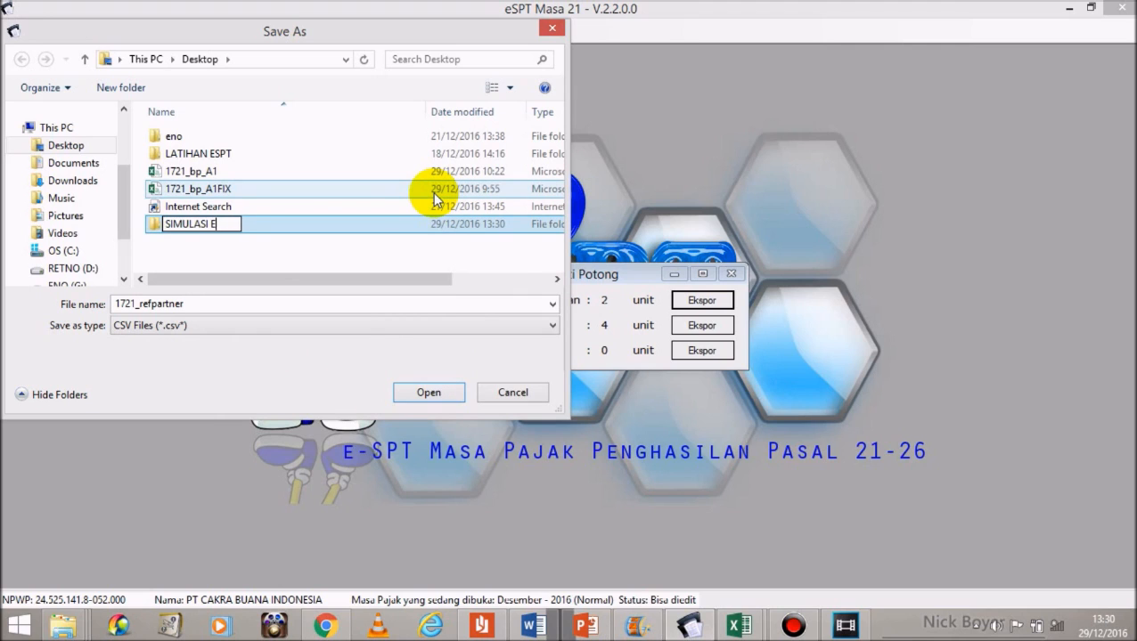
text(-SPT)
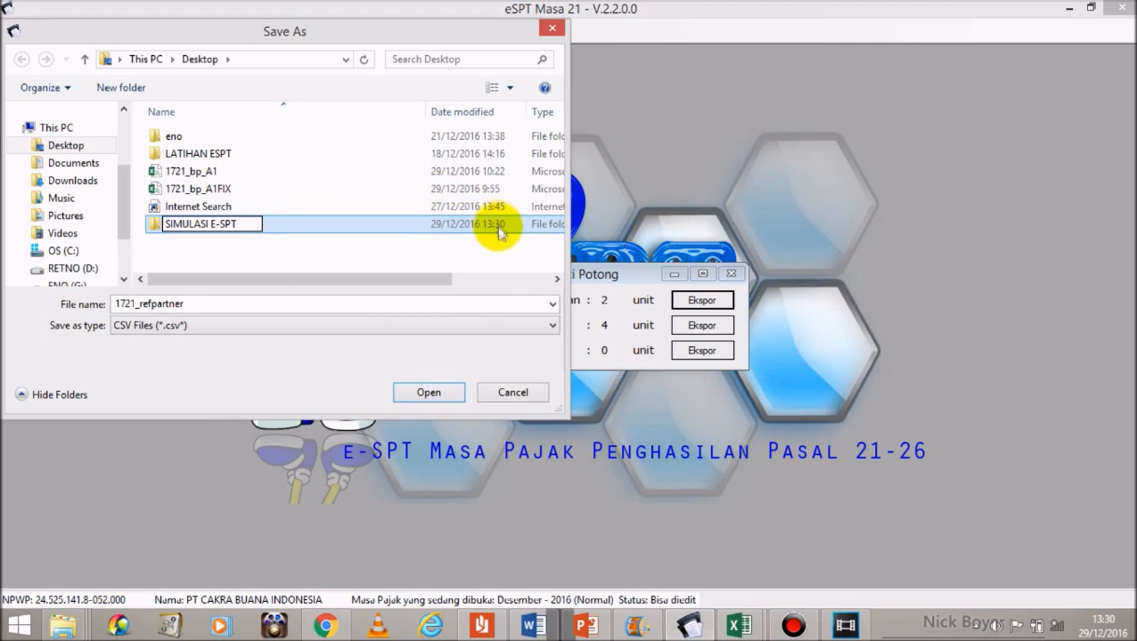
key(Return)
key(Return)
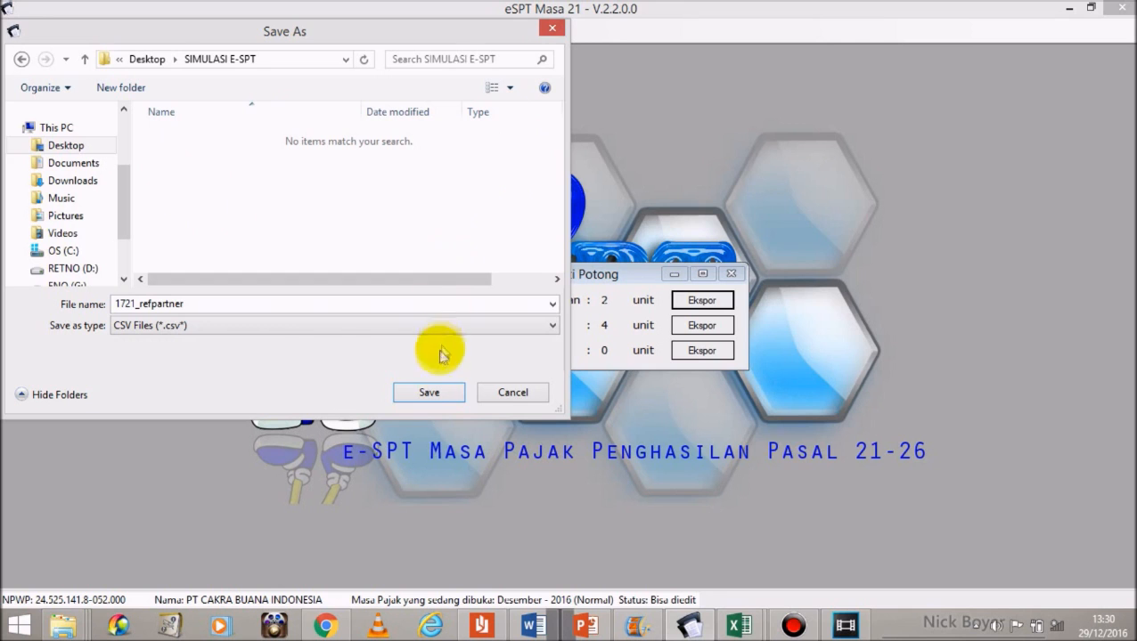
click(428, 393)
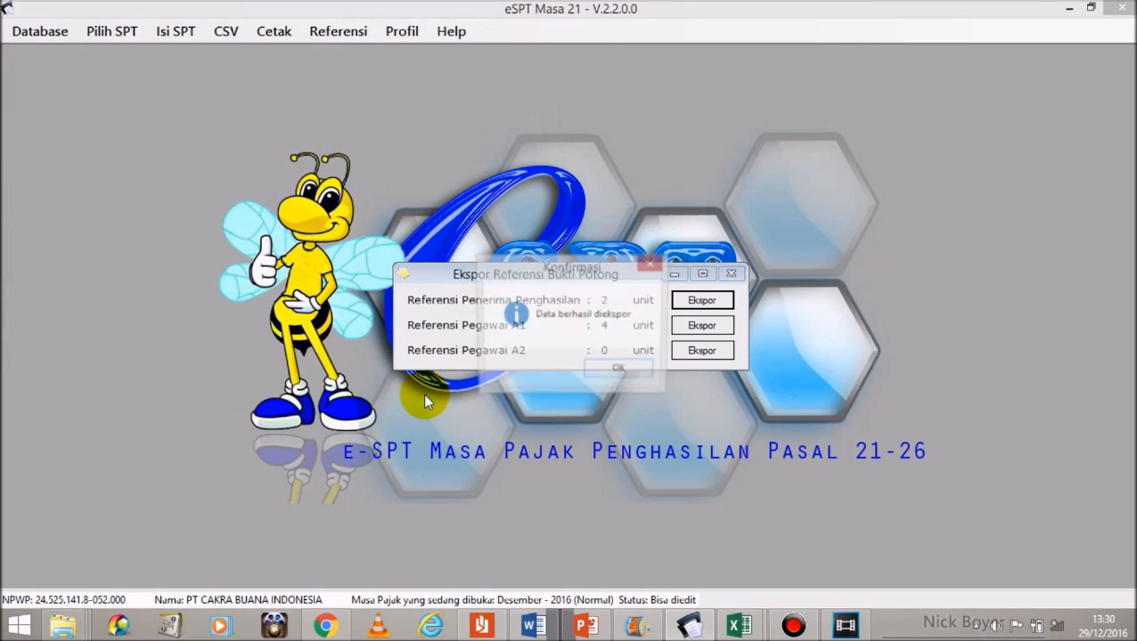
click(608, 372)
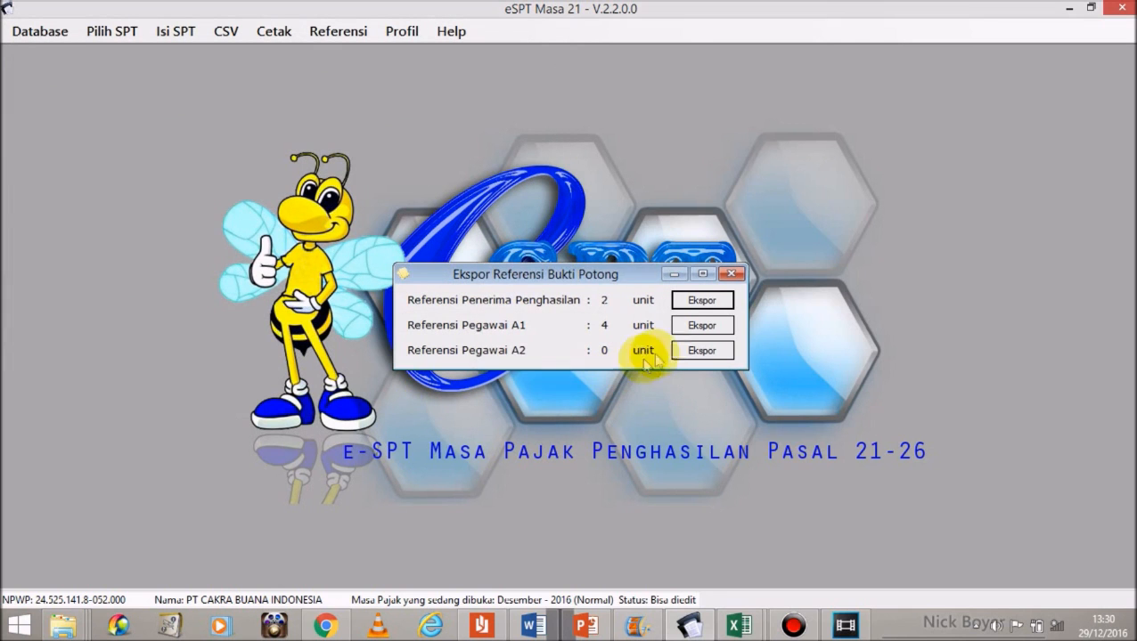
Step: Export 1721_refpegawaiA1 to CSV in the same folder and close the export window
click(699, 326)
click(432, 393)
click(605, 374)
click(730, 273)
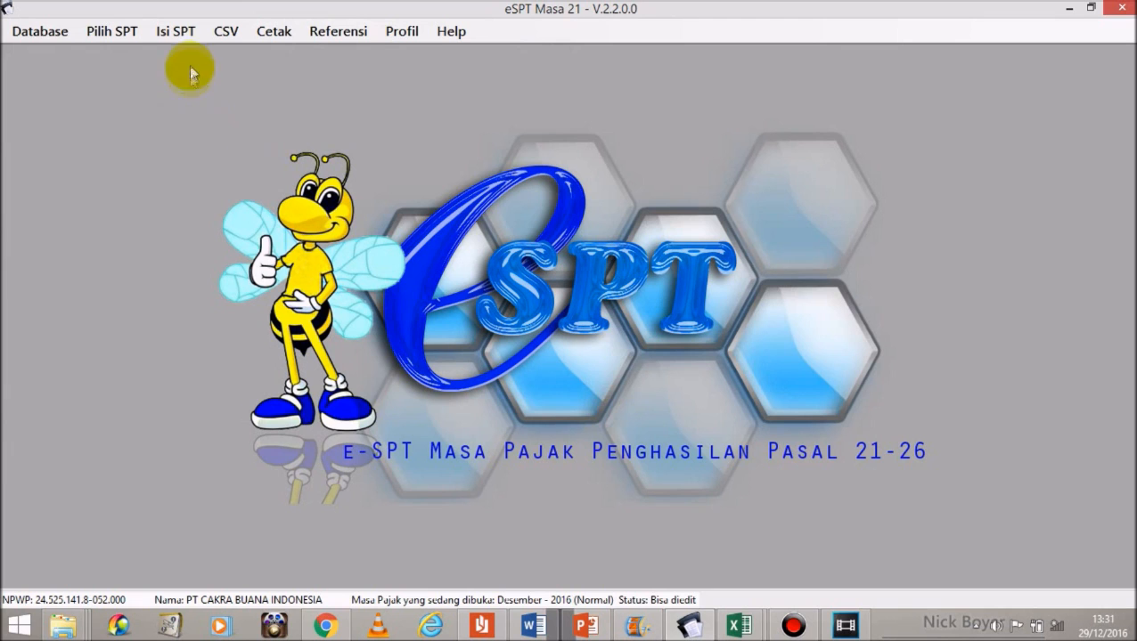
click(229, 32)
click(230, 34)
Step: From the Bukti Potong dan SSP export window, export the non-final slips to 1721_bp_tidak_final CSV
click(226, 34)
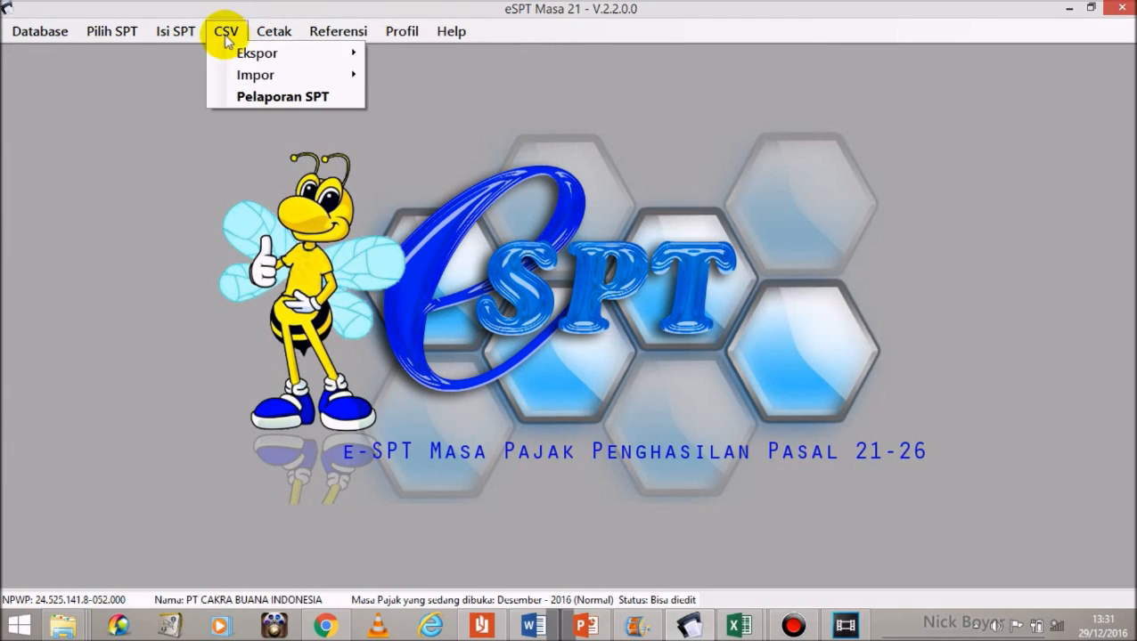
mouse_move(230, 51)
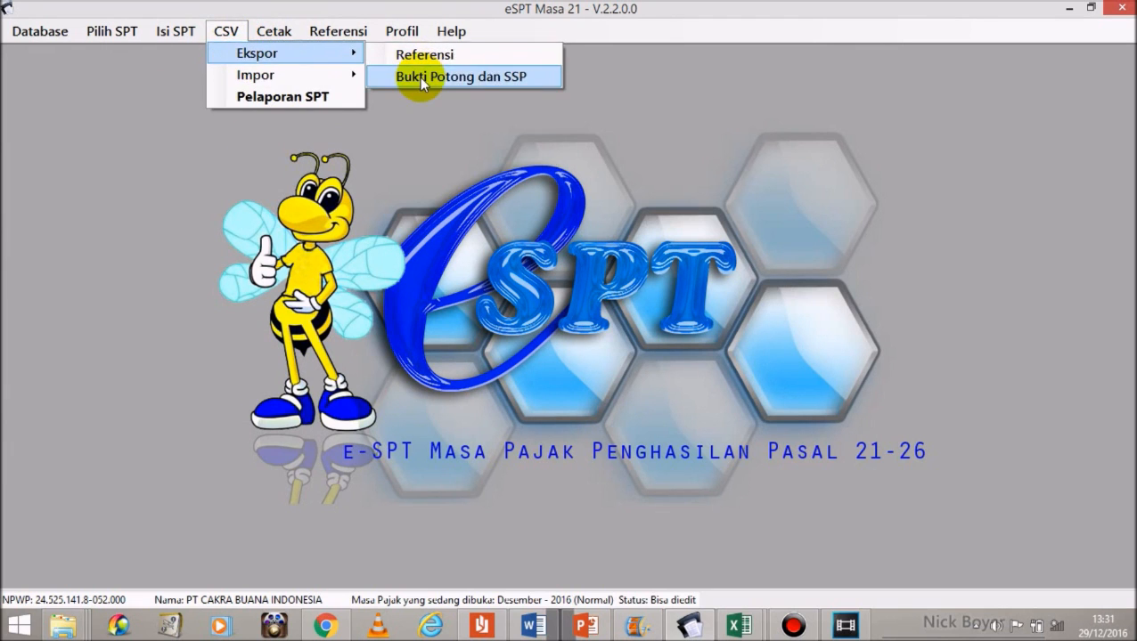
click(419, 78)
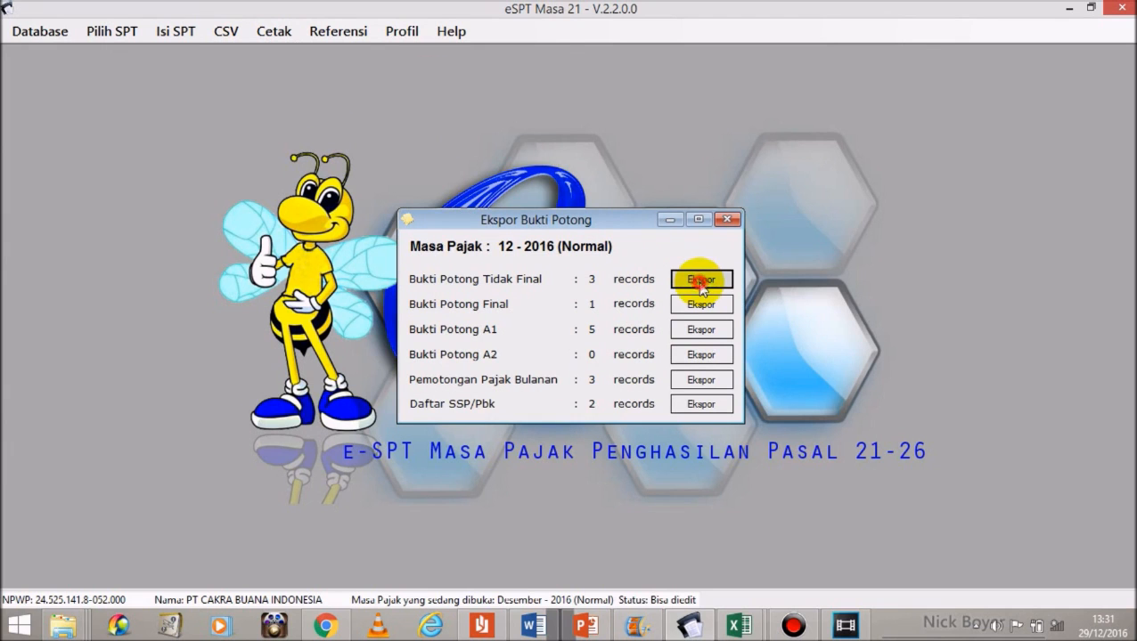
click(701, 282)
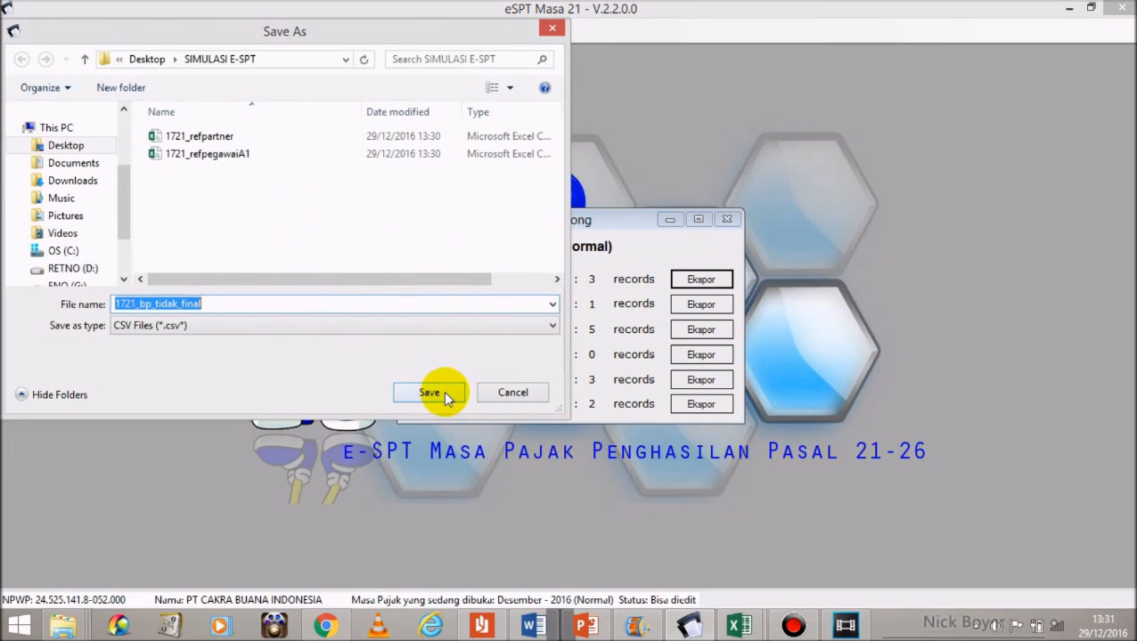
click(444, 395)
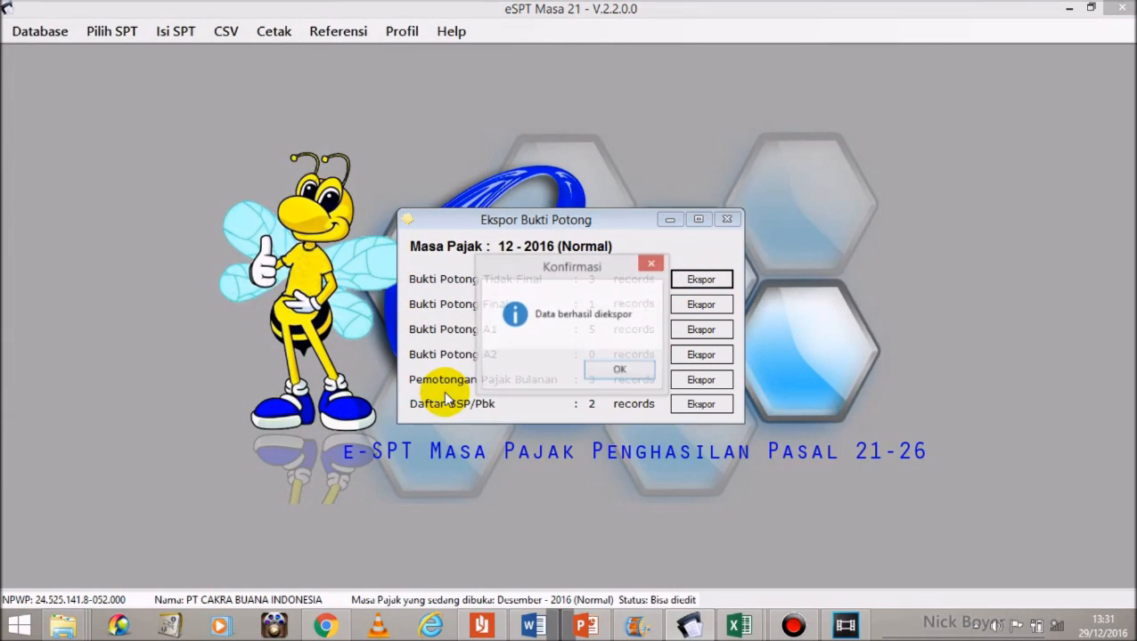
click(621, 373)
Step: Export the final and A1 withholding slips to 1721_bp_final and 1721_bp_A1 CSV files
click(701, 304)
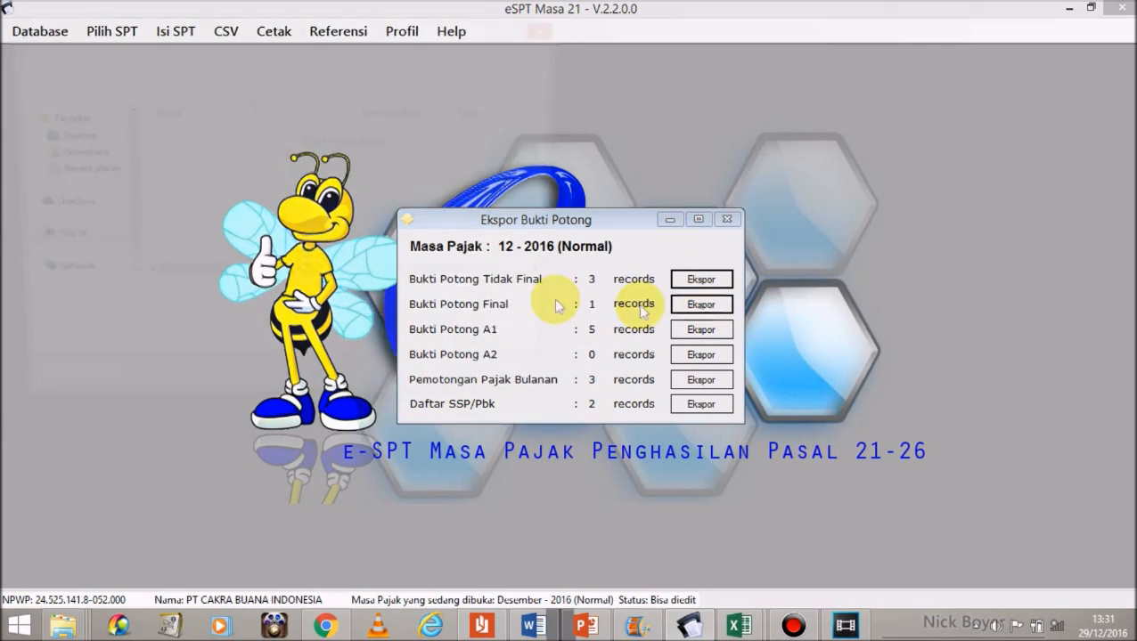
click(430, 394)
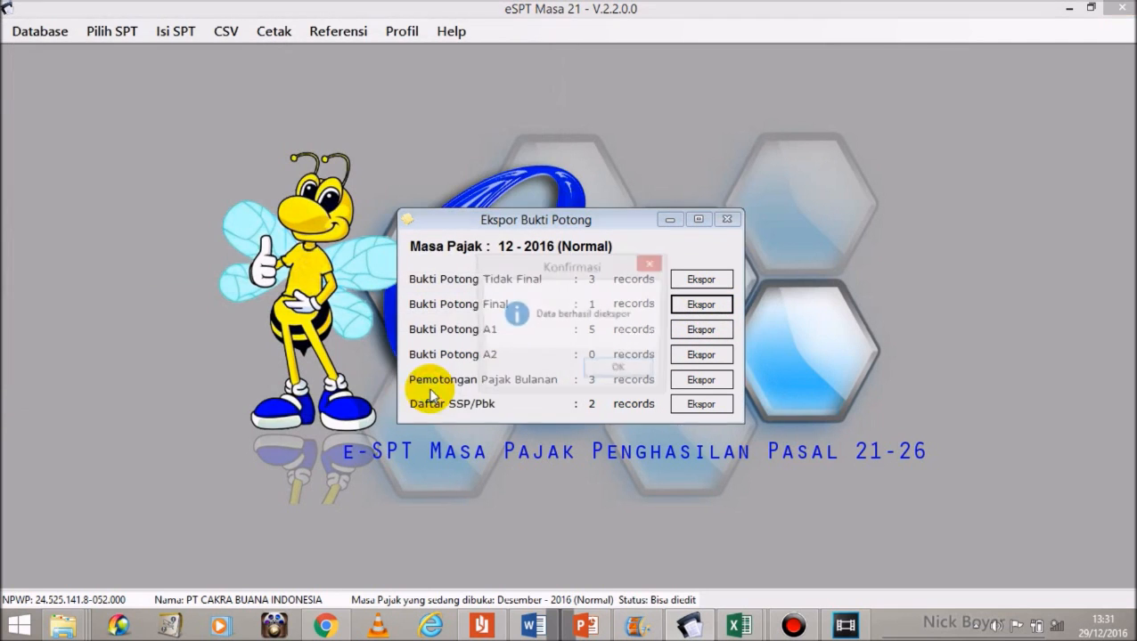
click(612, 372)
click(702, 330)
click(435, 394)
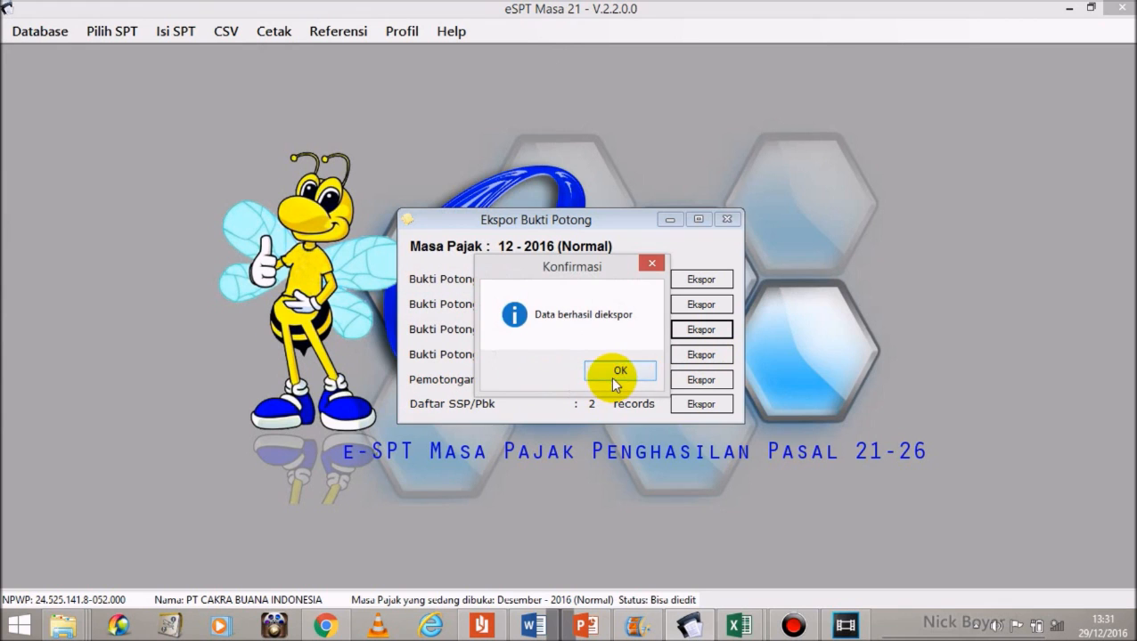
click(610, 377)
Step: Export the monthly deductions to 1721_I_bulanan and the Daftar SSP/Pbk list to CSV
click(702, 380)
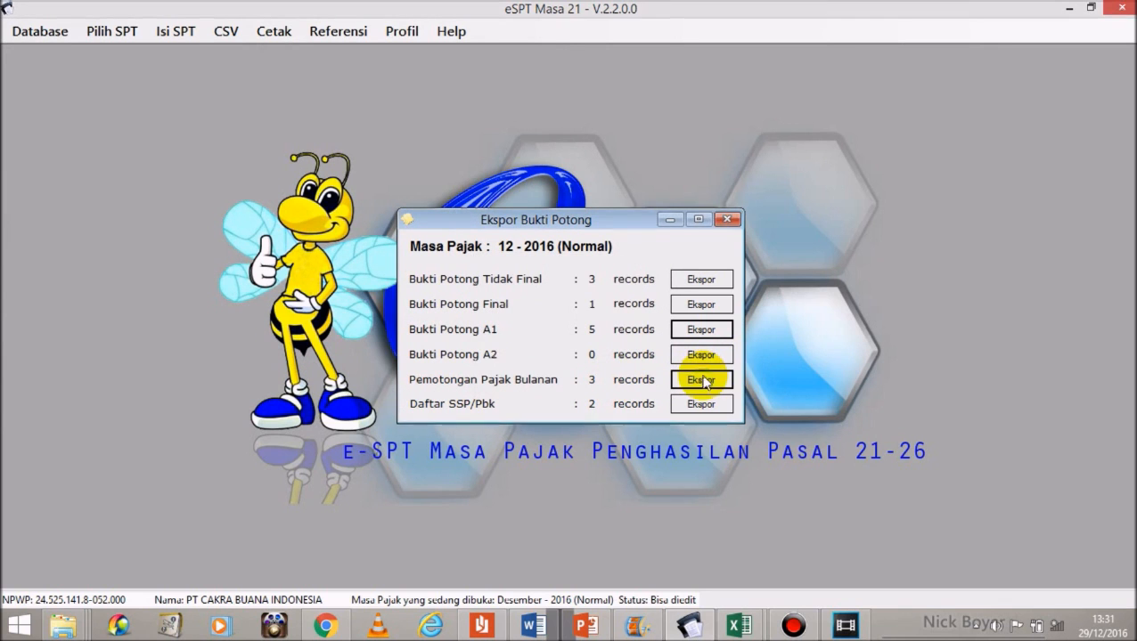
click(435, 400)
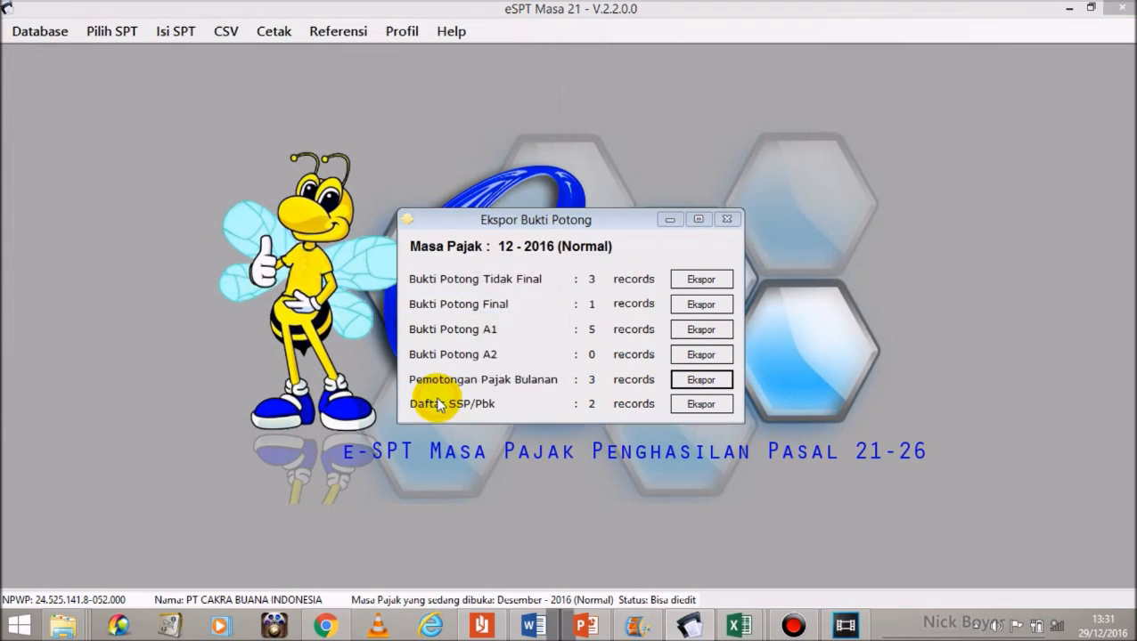
click(626, 370)
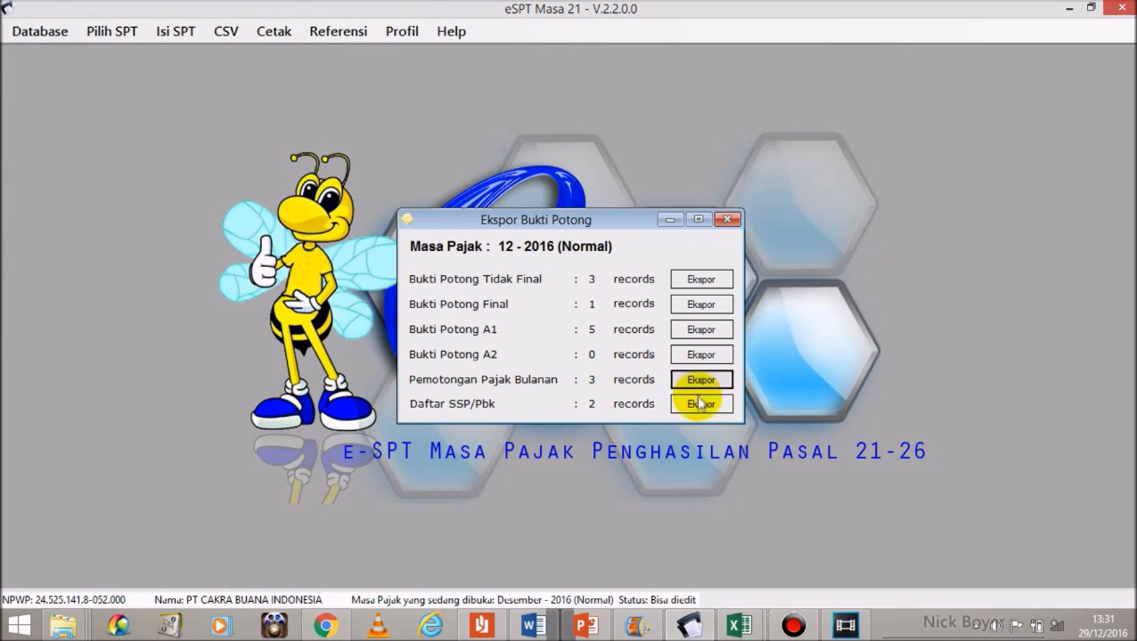
click(699, 405)
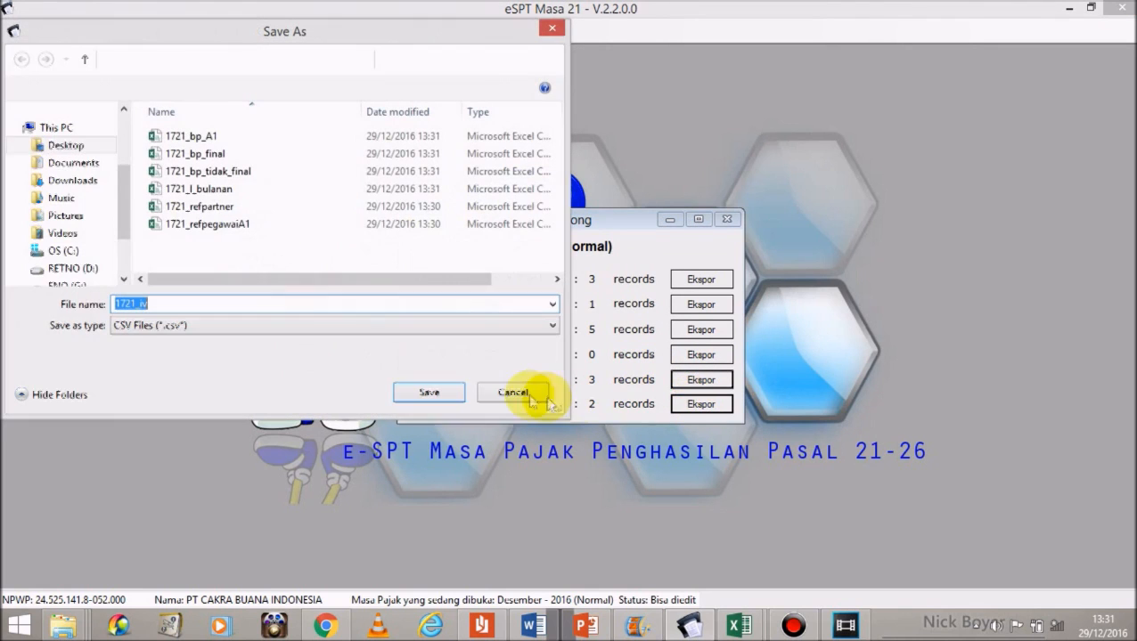
click(428, 394)
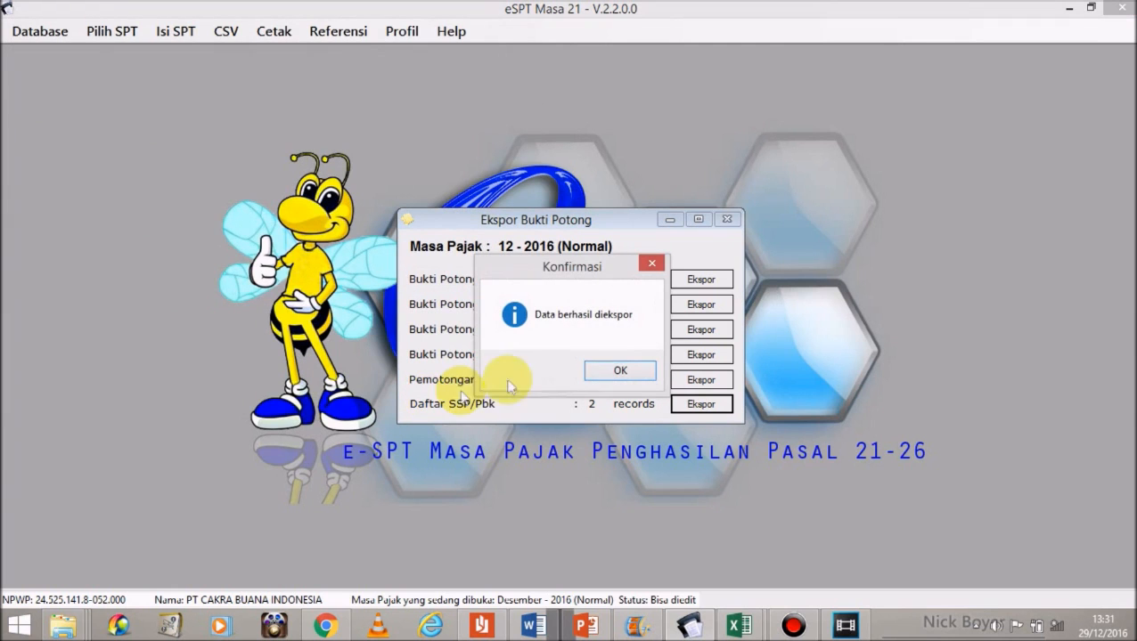
click(604, 368)
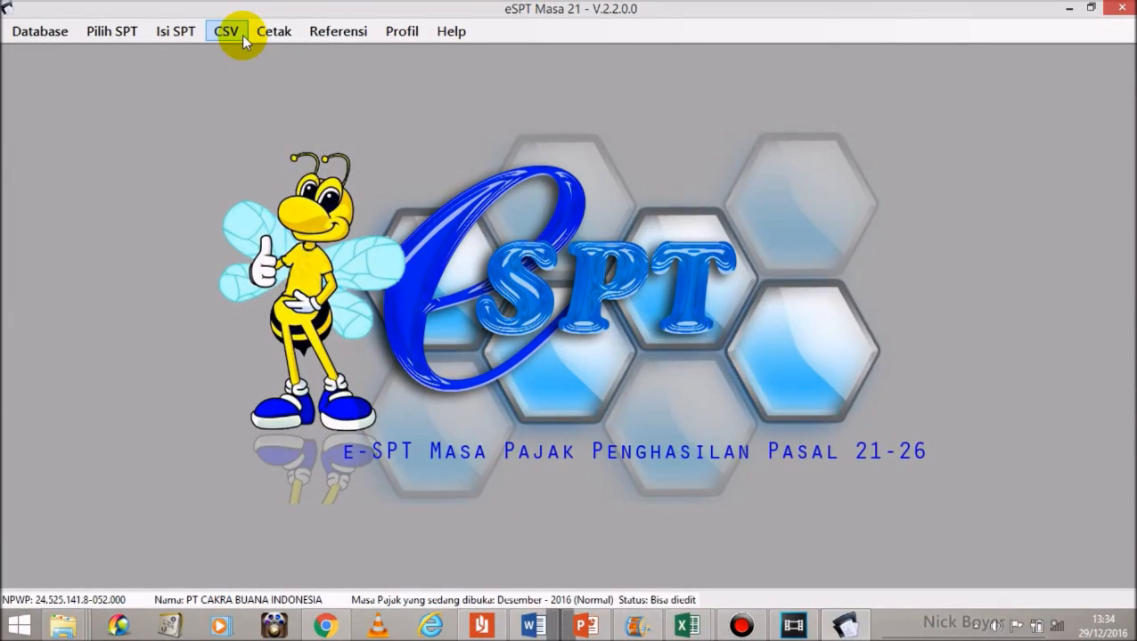
Step: View the Formulir SPT print list under Cetak, then close it
click(262, 34)
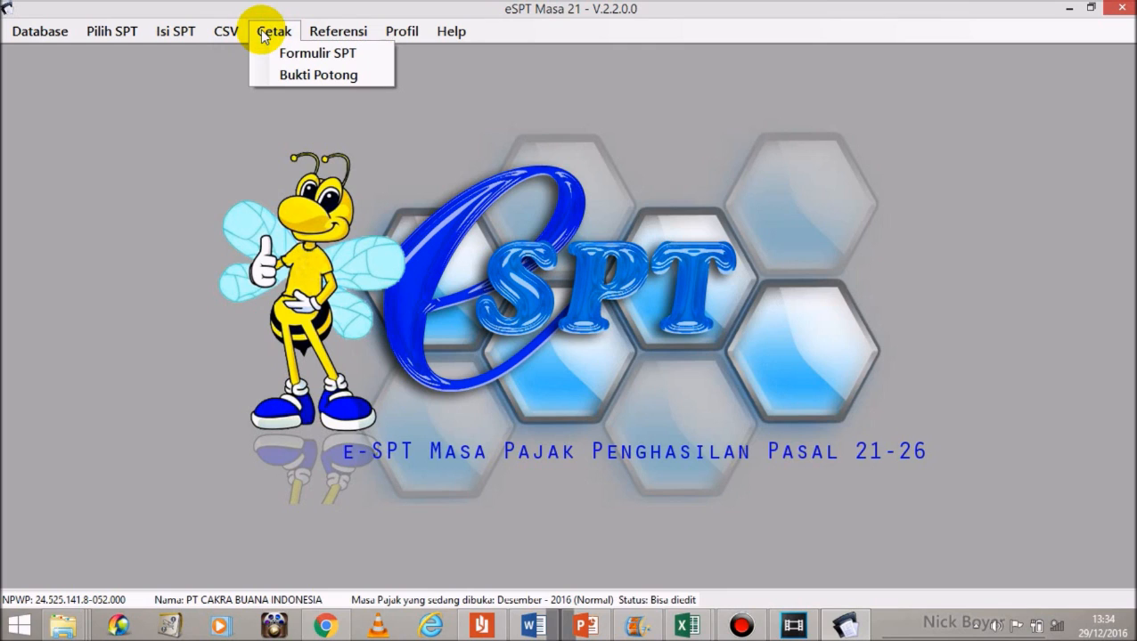
mouse_move(228, 33)
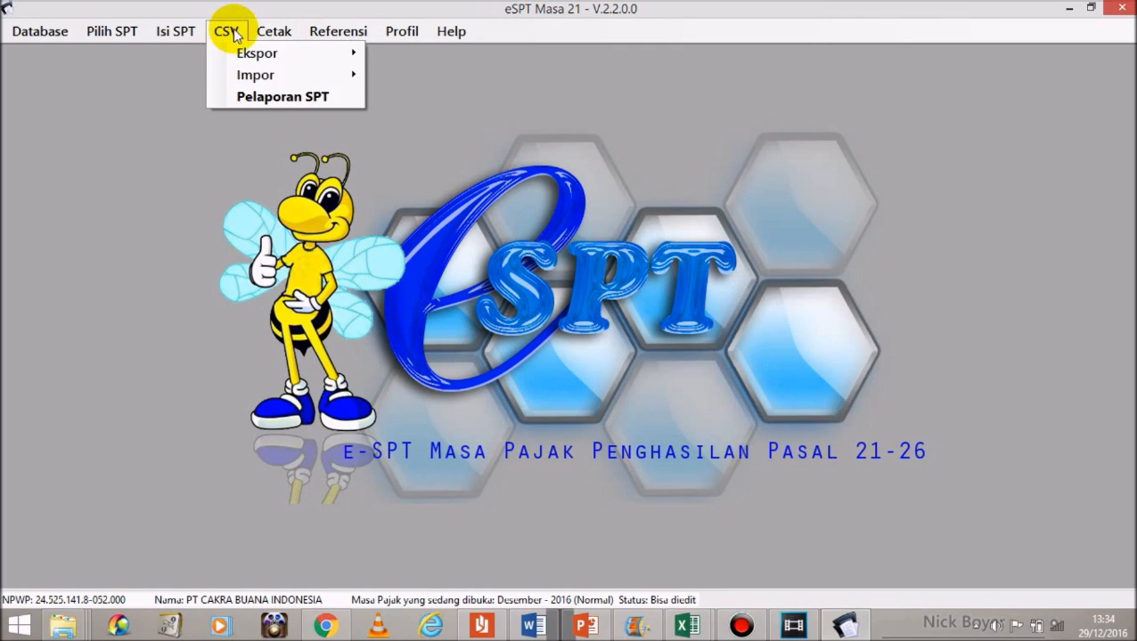
mouse_move(283, 32)
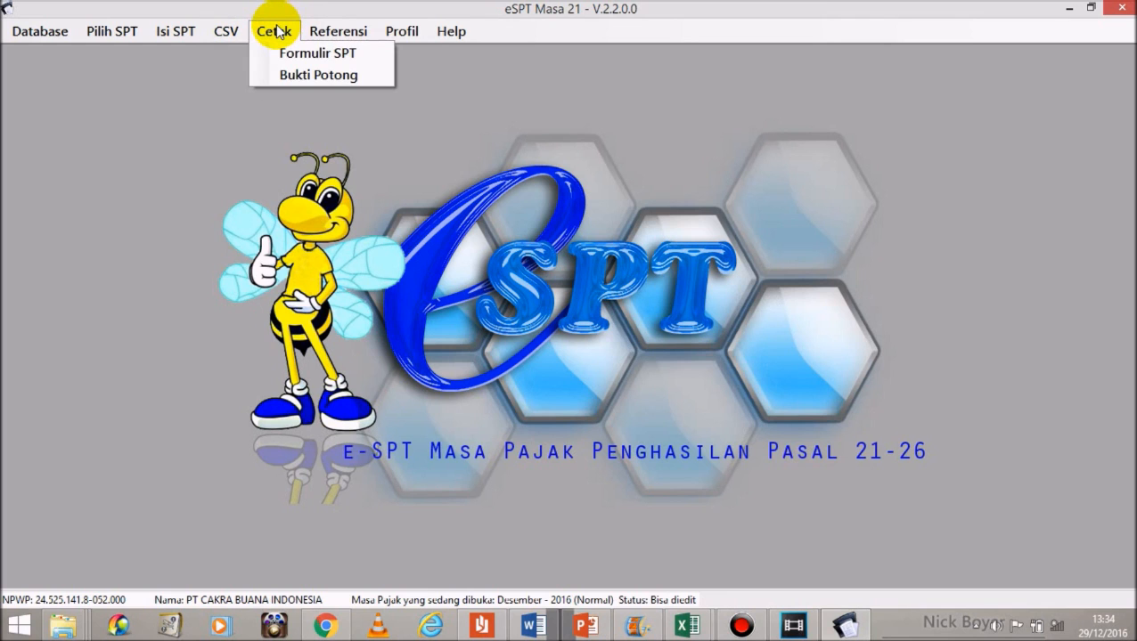
click(284, 51)
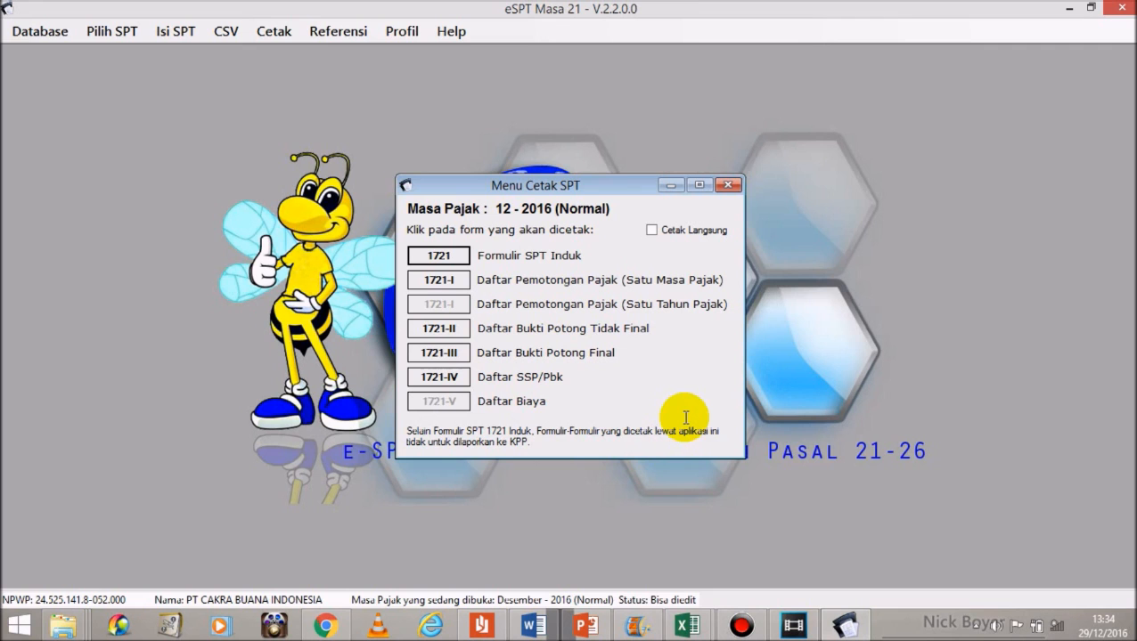
click(729, 187)
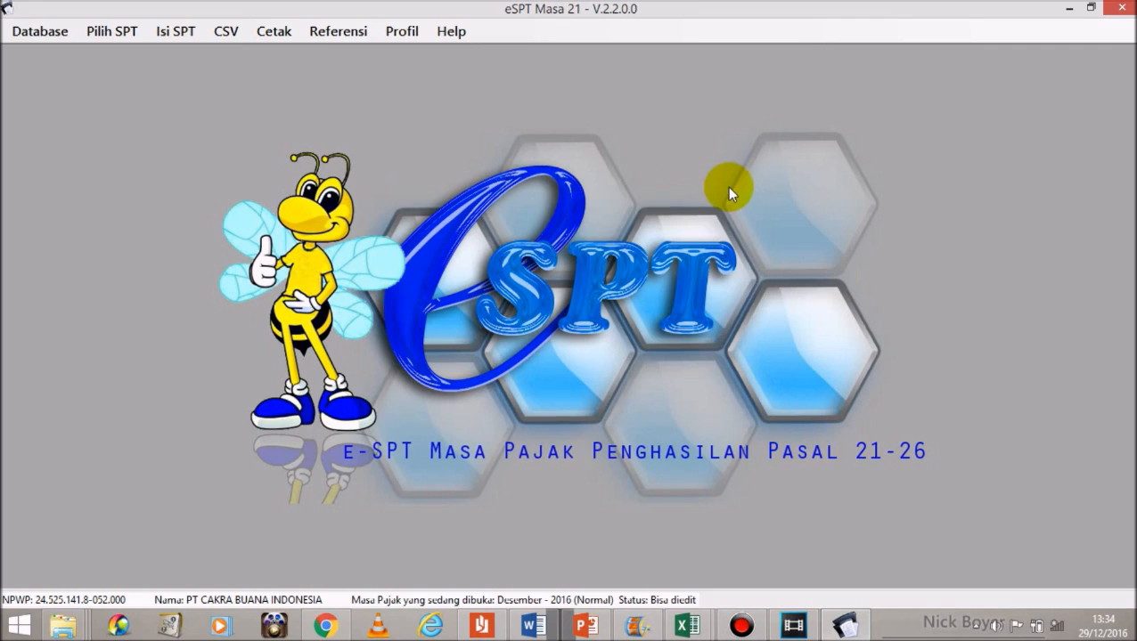
Step: Review the Bukti Potong print lists for 1721-VI, 1721-VII, 1721-A1 and 1721-A2, then close it
click(264, 35)
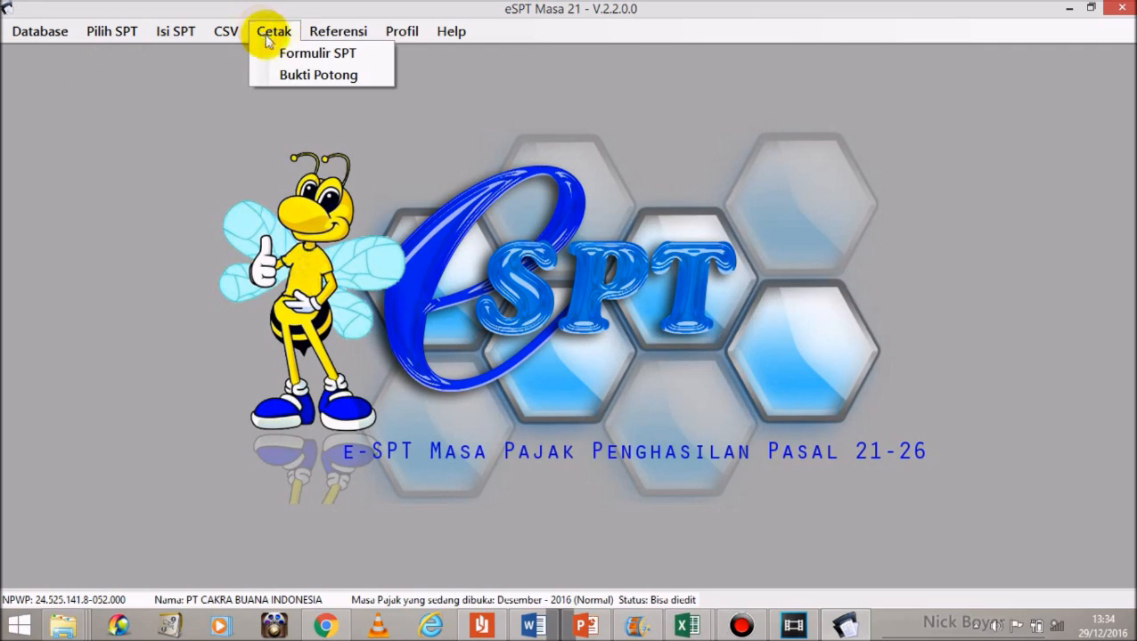
click(300, 76)
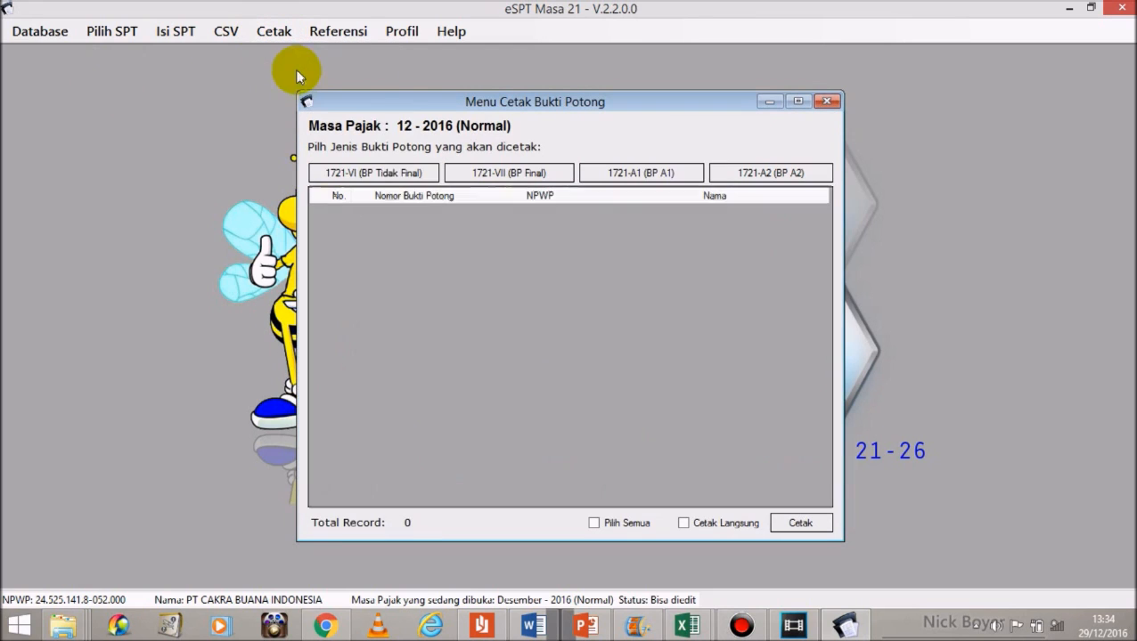
click(386, 174)
click(506, 173)
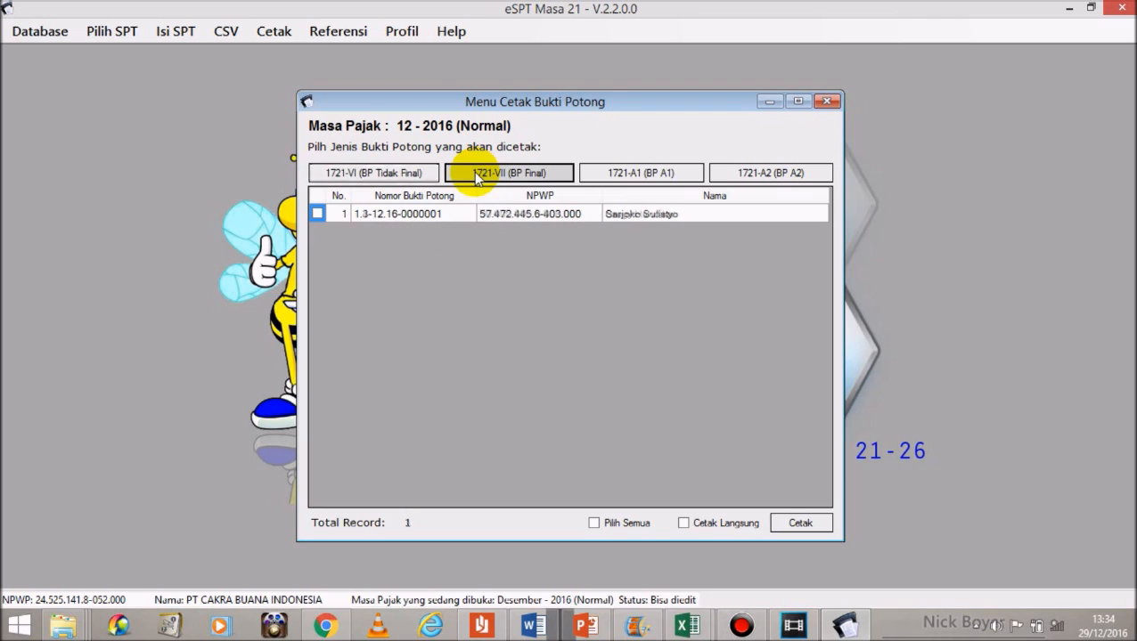
click(624, 175)
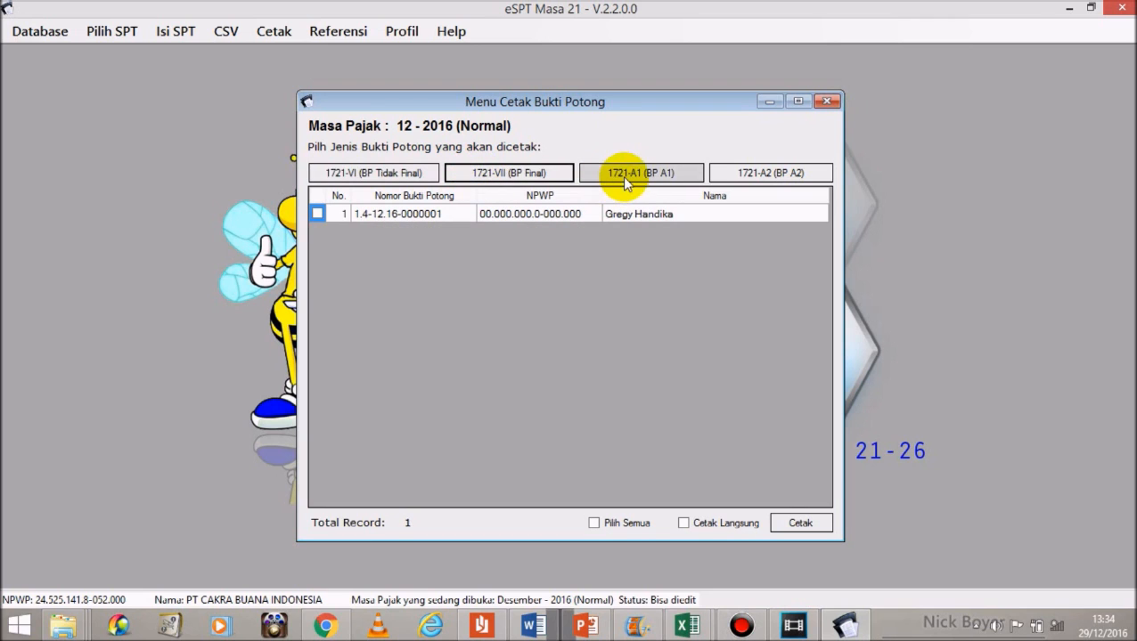
click(764, 174)
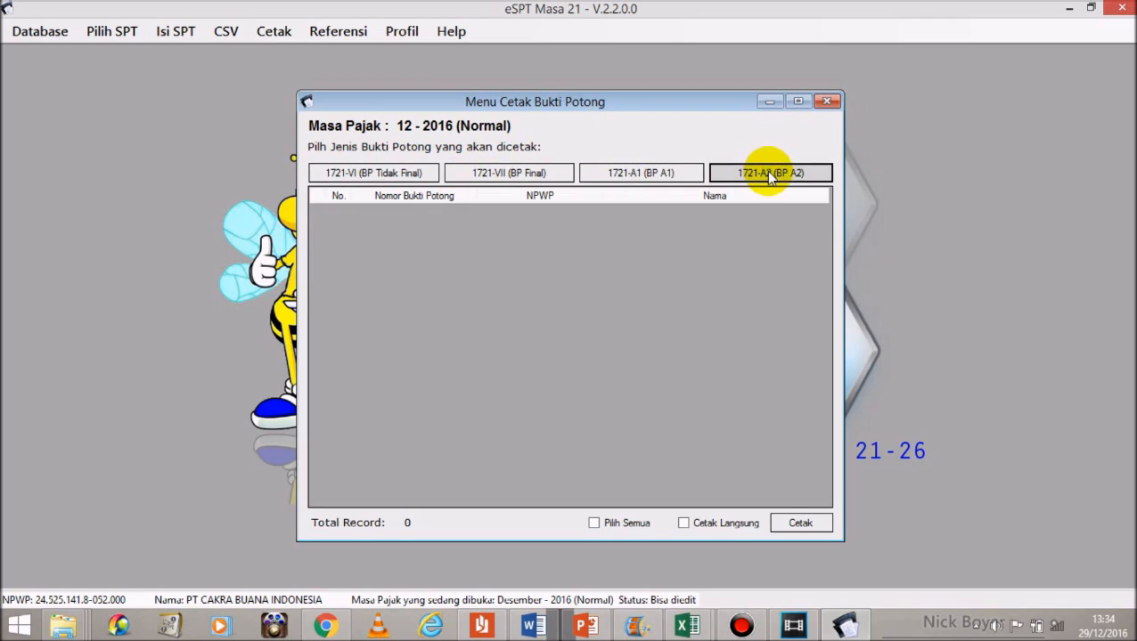
click(828, 102)
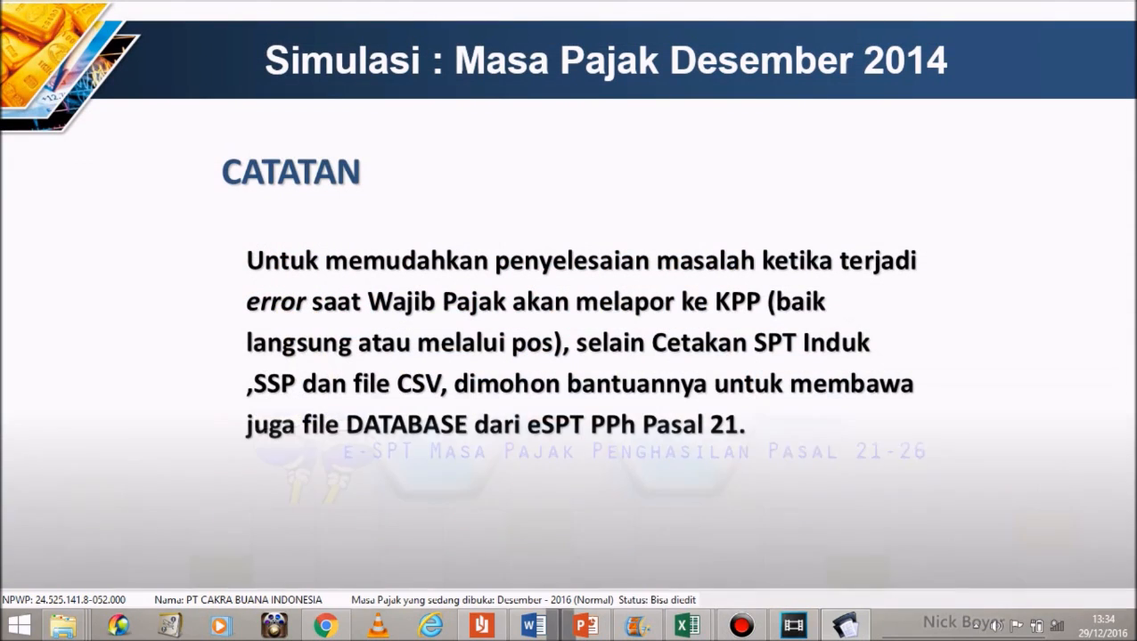